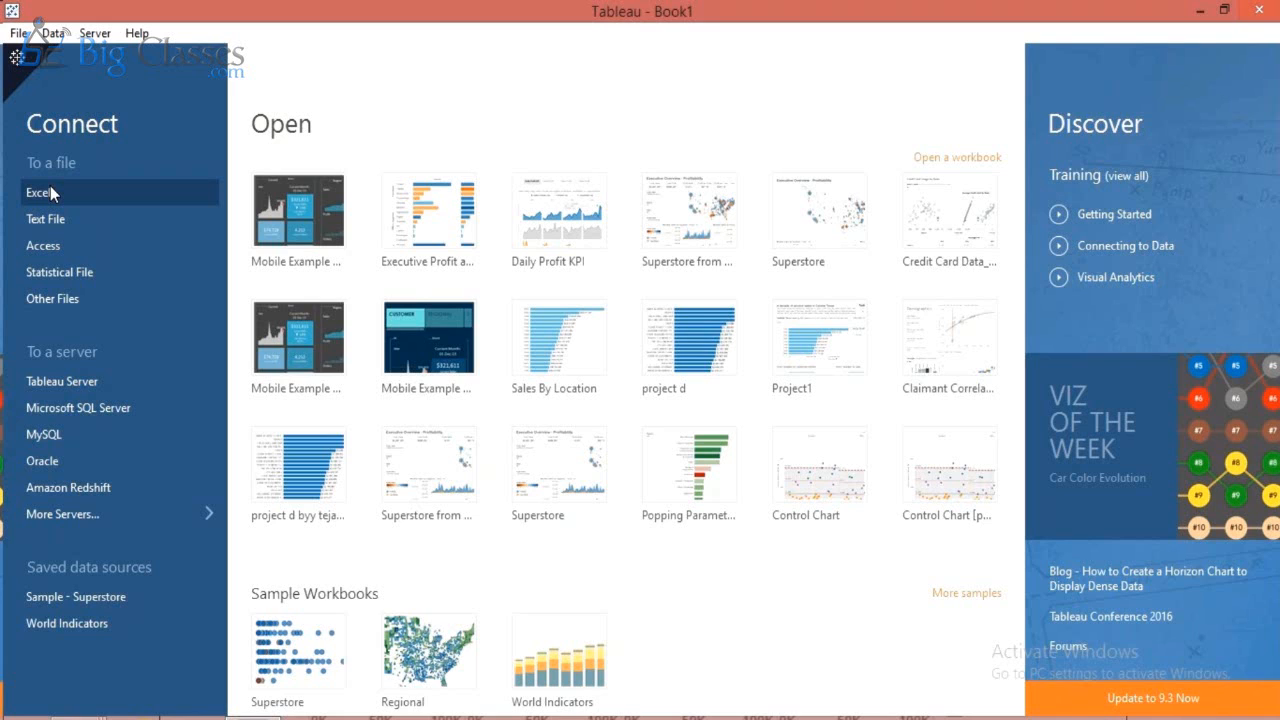
Connect to the Excel workbook Global Superstore stored in the Tableau > Super store folder on drive E.
left_click(50, 193)
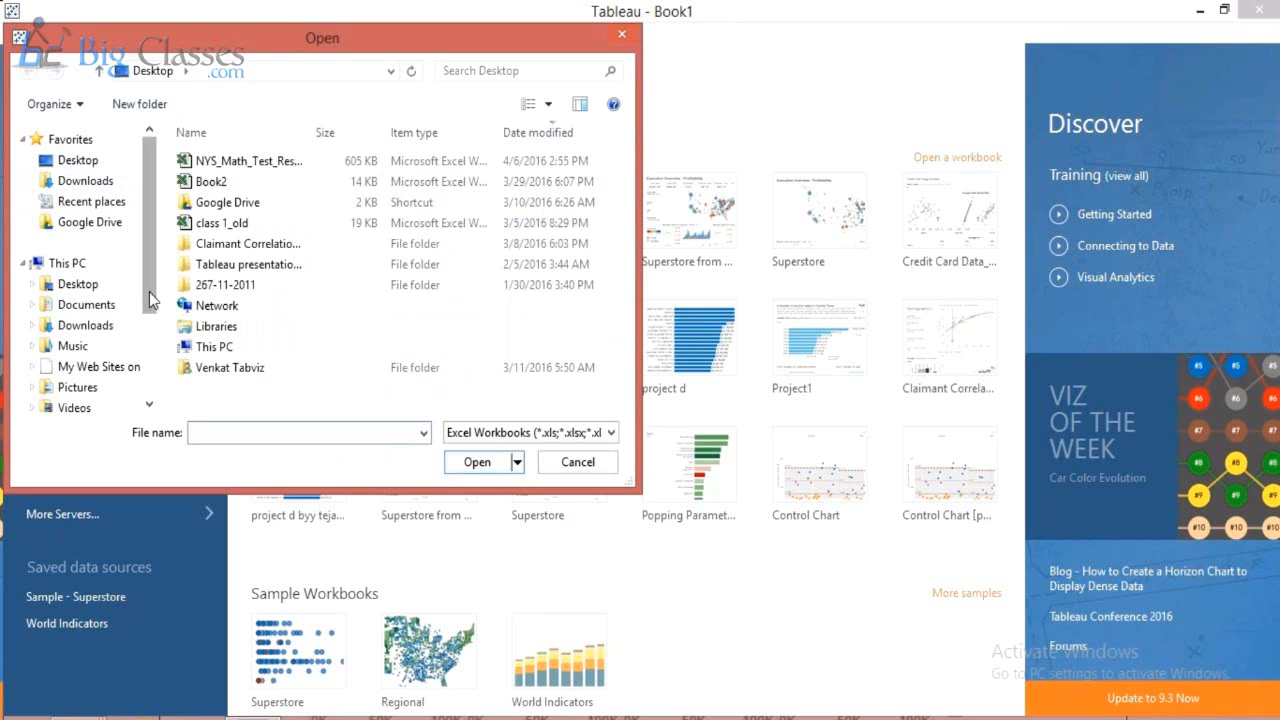
scroll(150, 300, "down", 2)
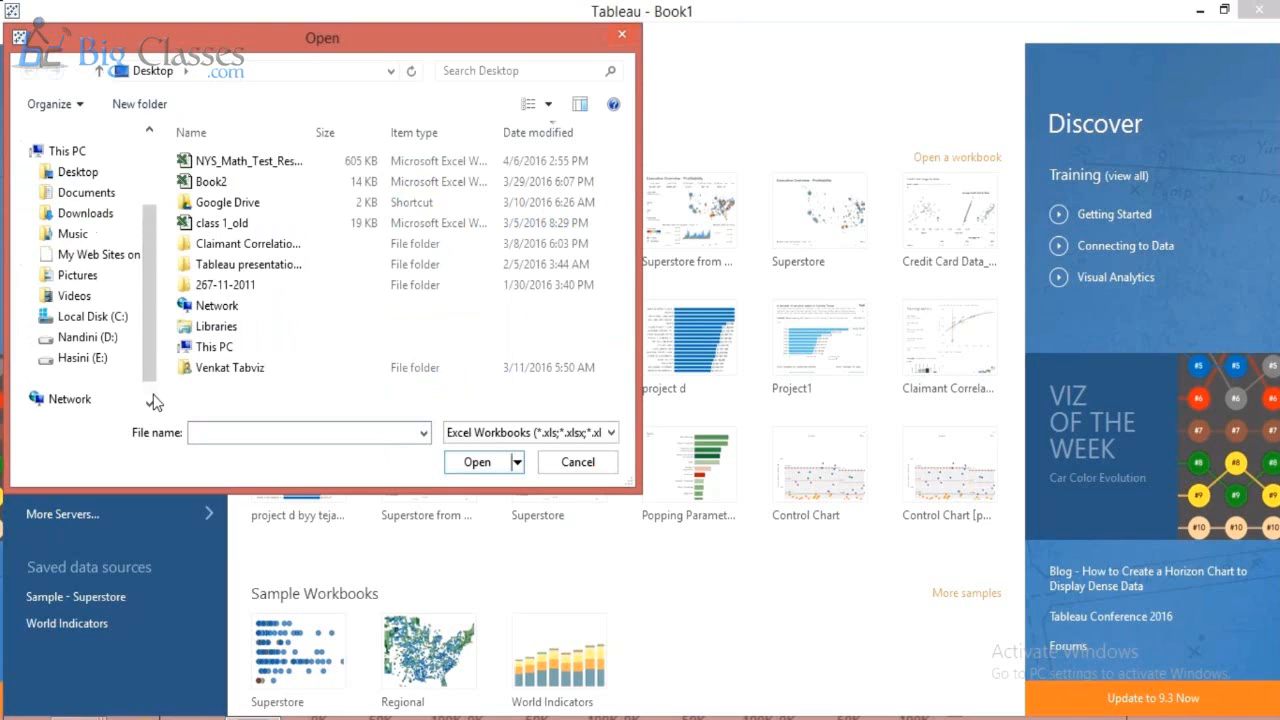
left_click(80, 359)
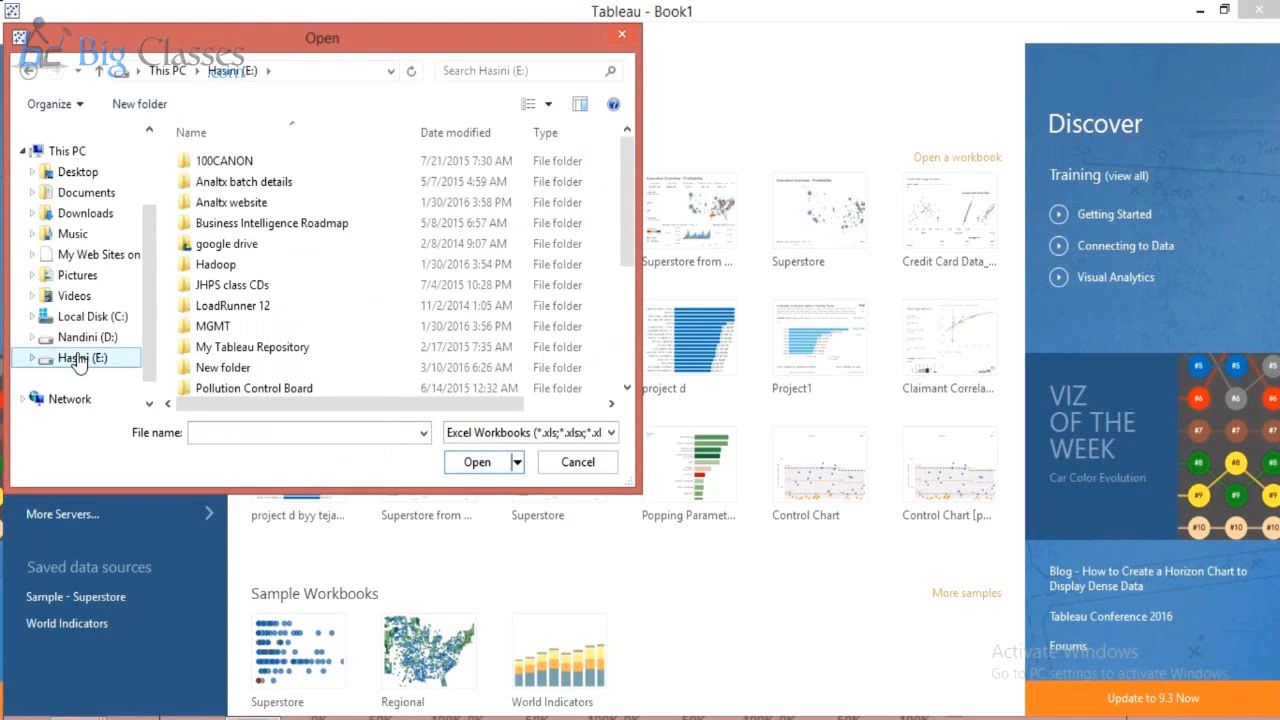
left_click(193, 272)
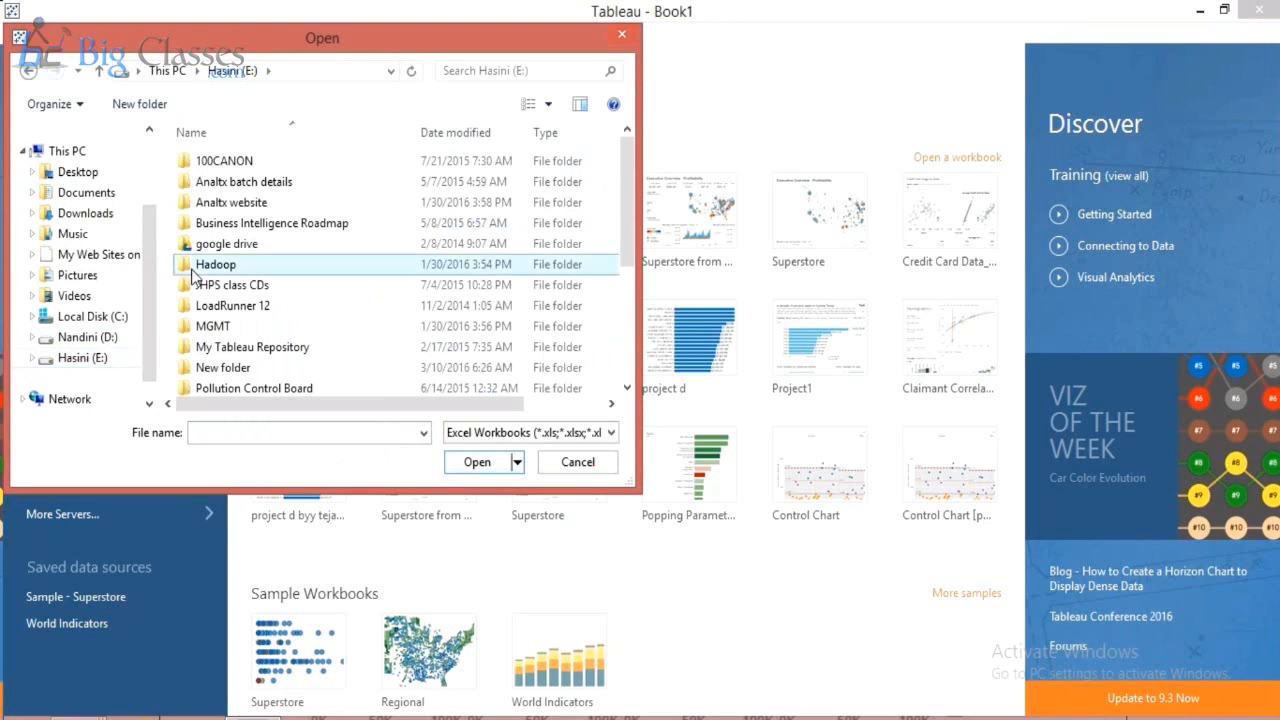
scroll(193, 275, "down", 3)
key("Return")
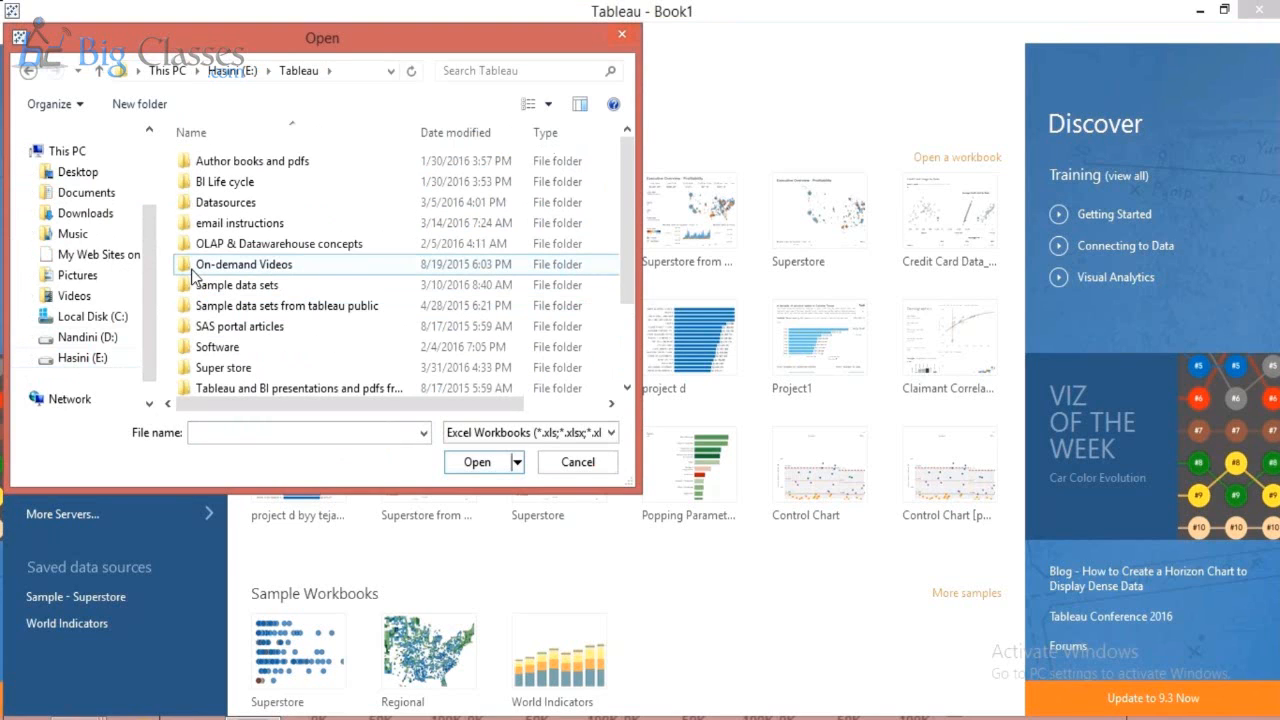
type("su")
key("Return")
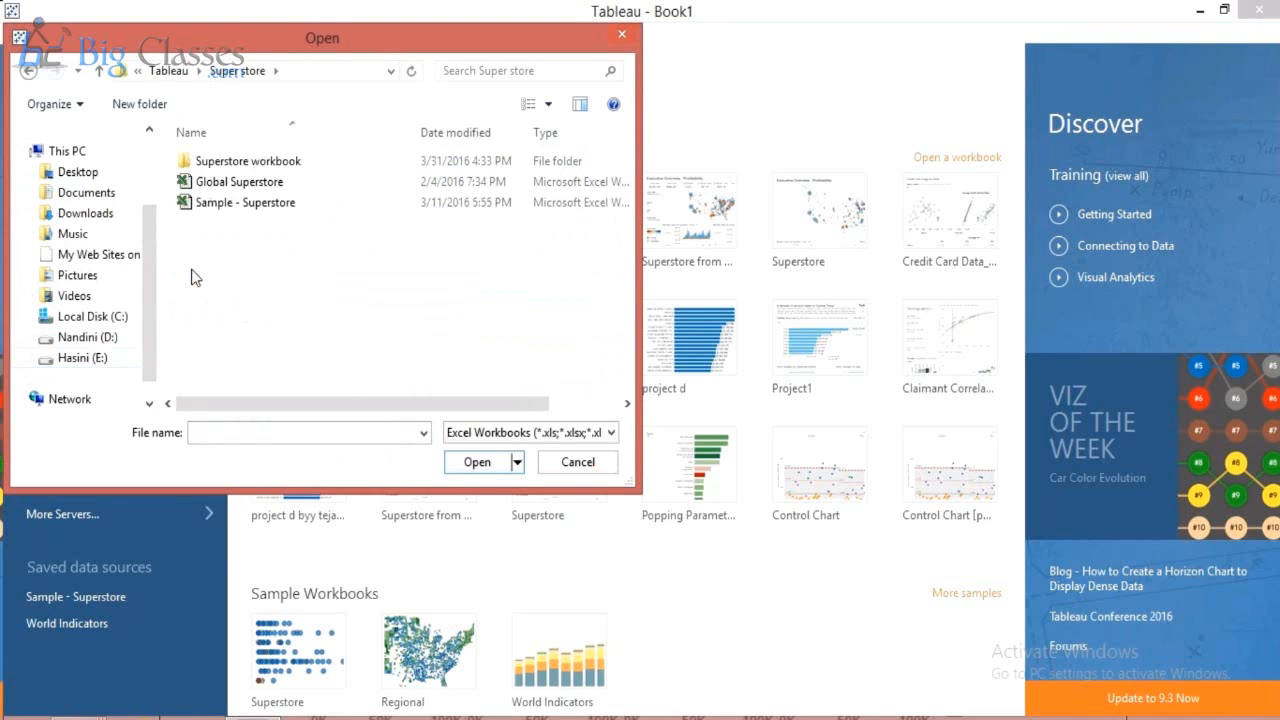
left_click(187, 203)
left_click(186, 182)
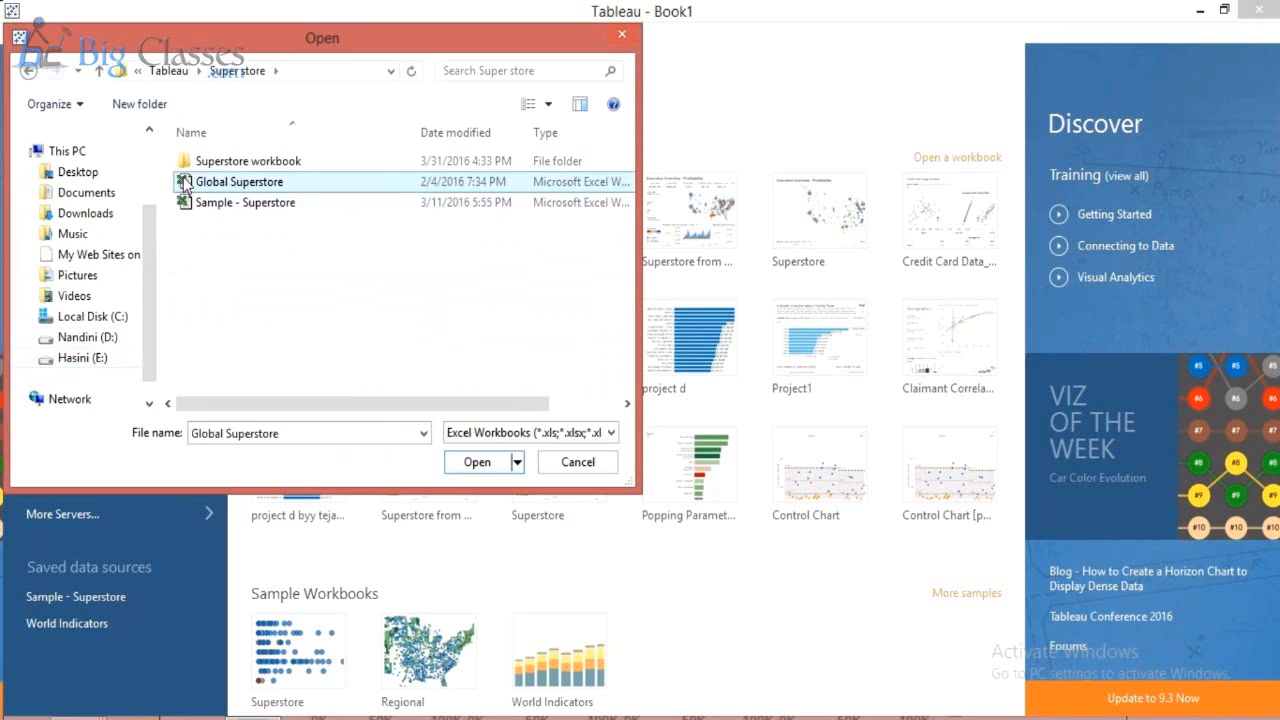
left_click(477, 462)
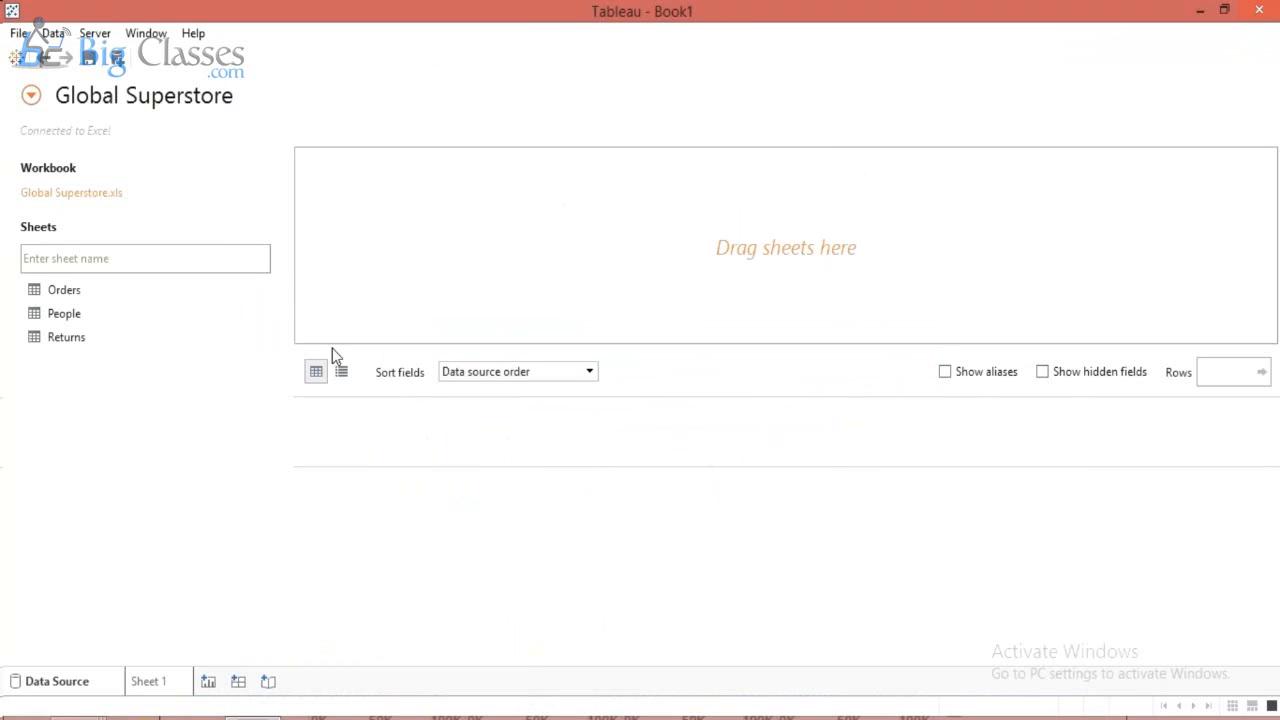
Return to the start page and show the full list of server connectors.
left_click(52, 33)
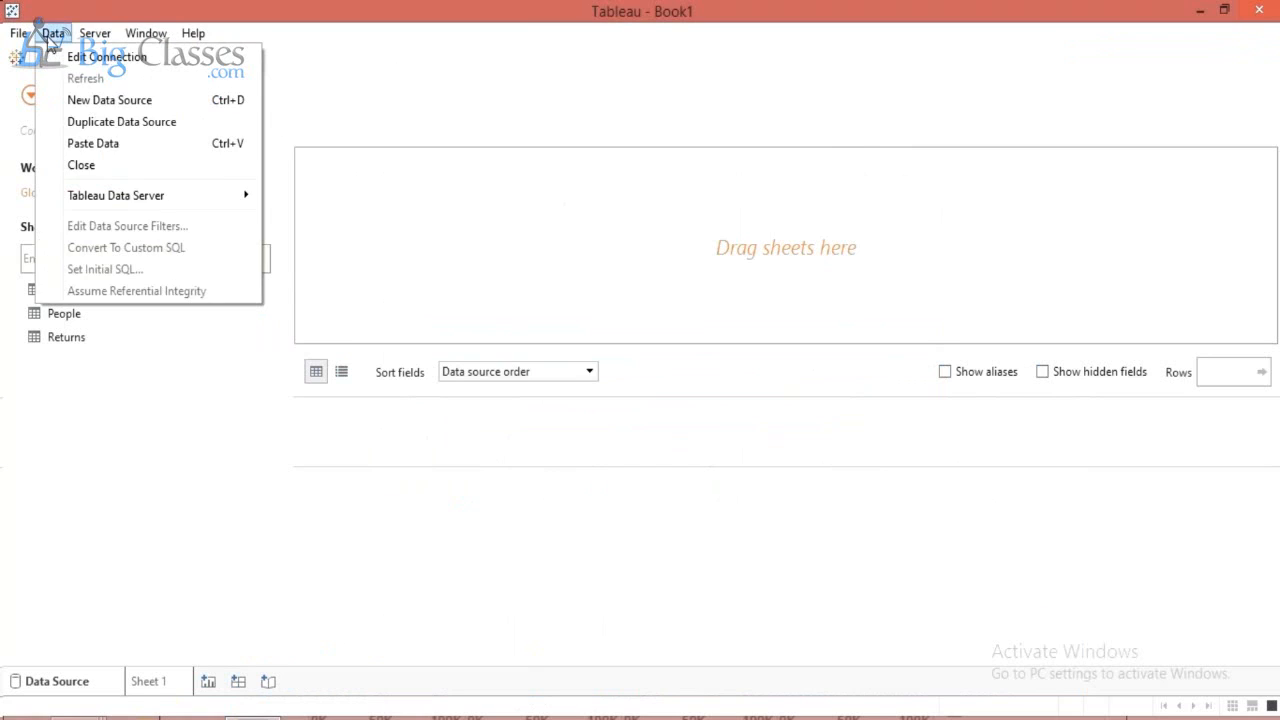
left_click(77, 437)
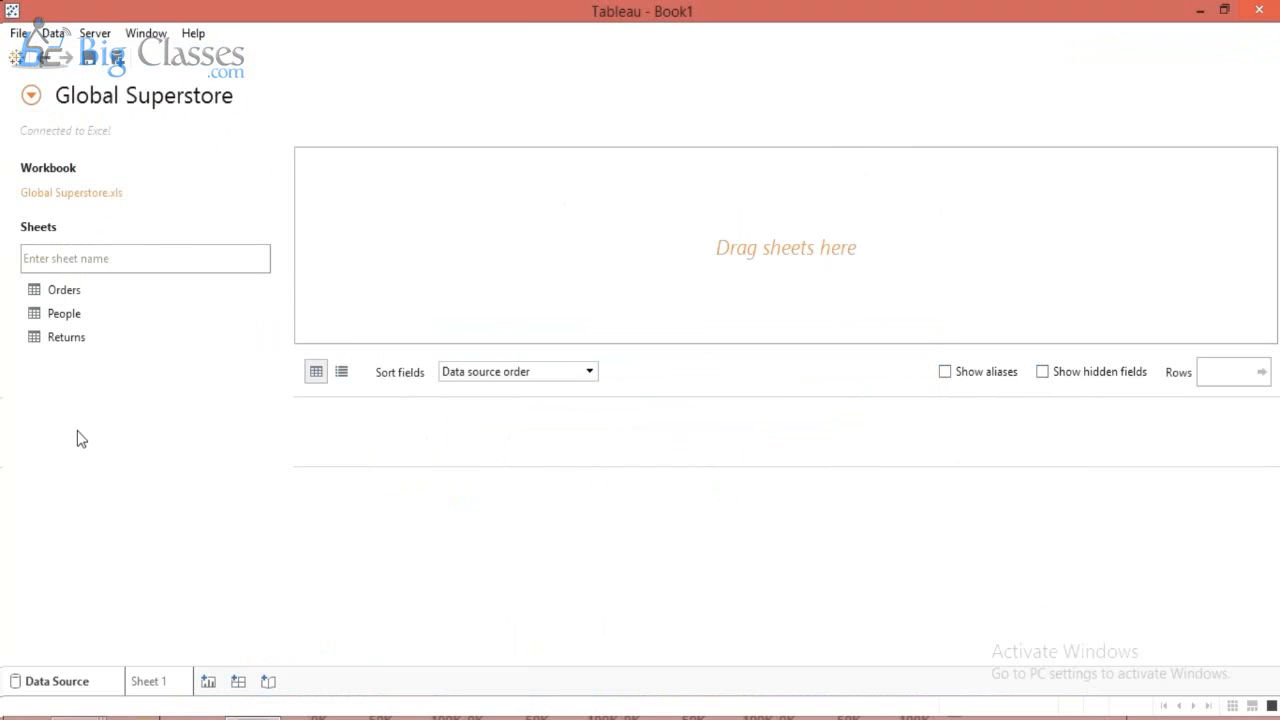
left_click(17, 60)
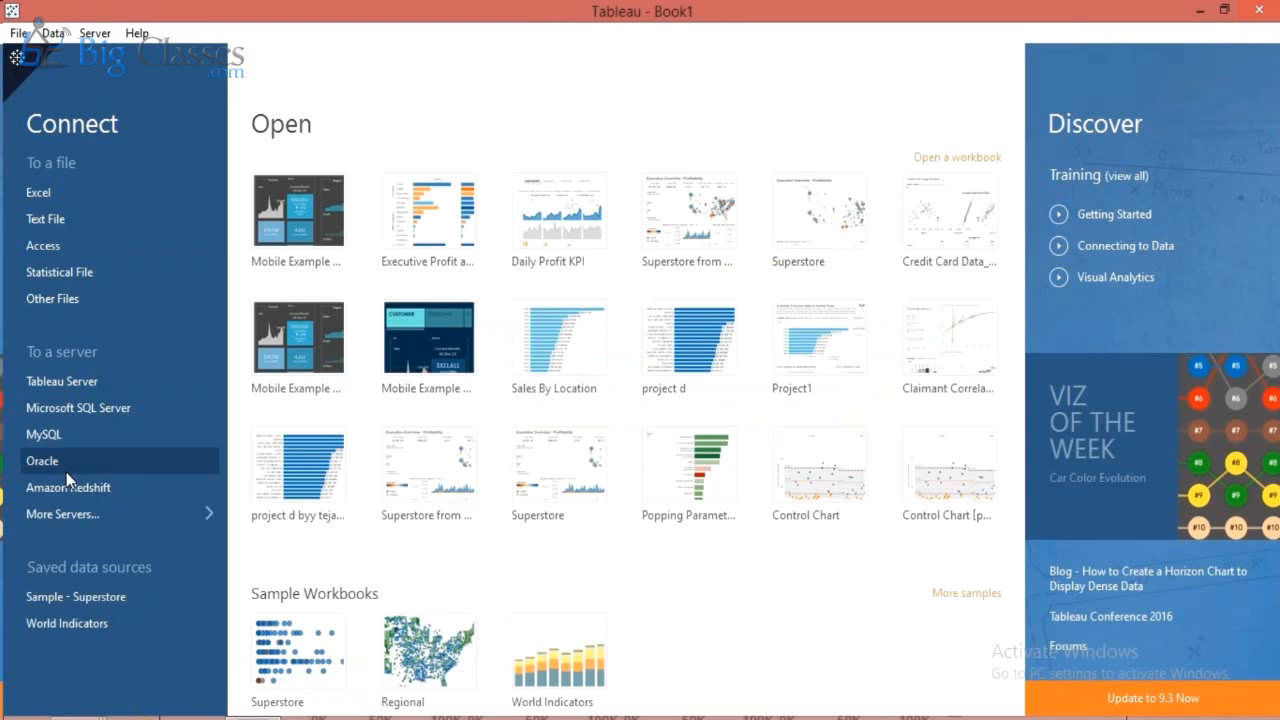
left_click(71, 514)
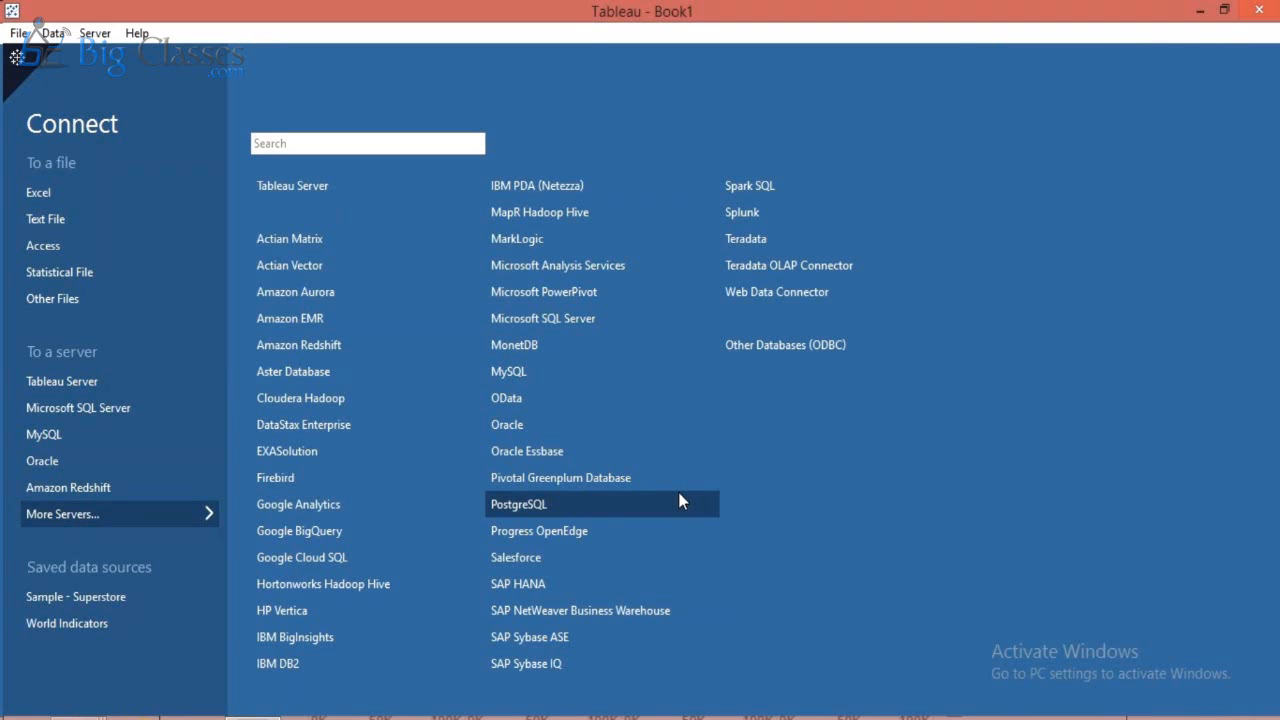
Search the server connectors for "cub" and for "ola", clearing the search after each term.
left_click(340, 146)
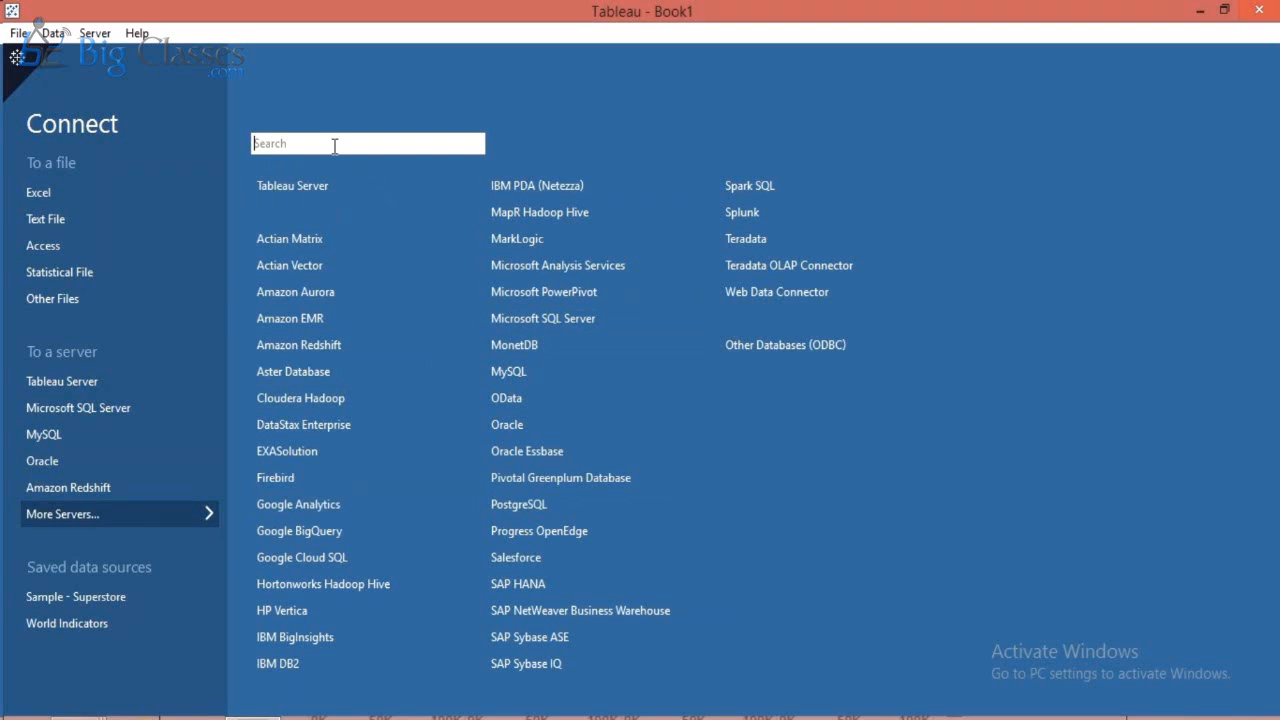
type("u")
key("BackSpace")
type("cub")
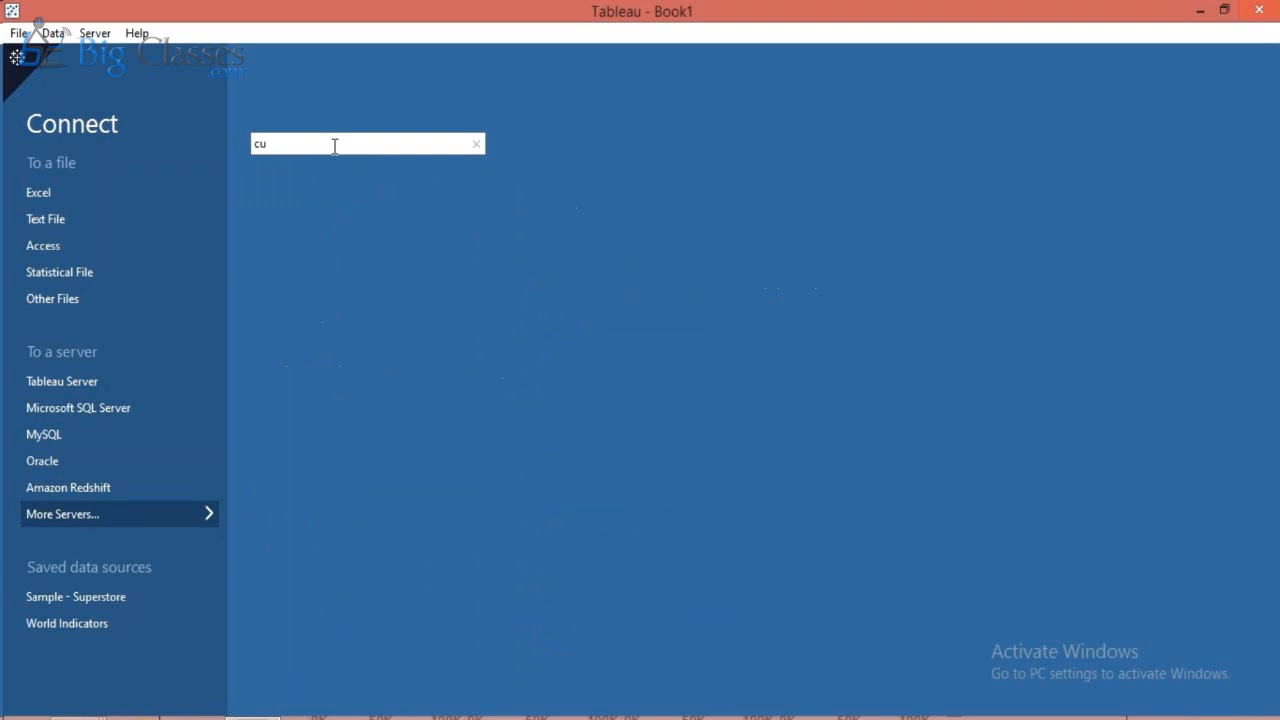
key("BackSpace")
key("BackSpace")
key("BackSpace")
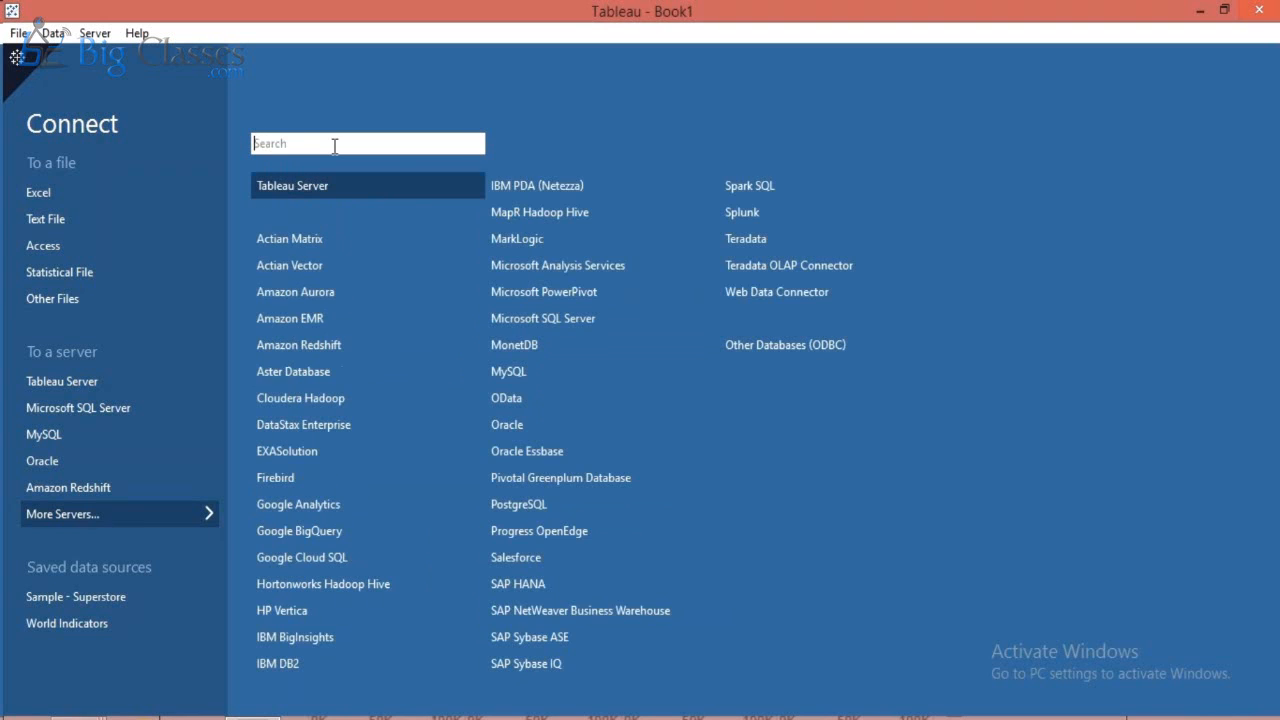
type("ola")
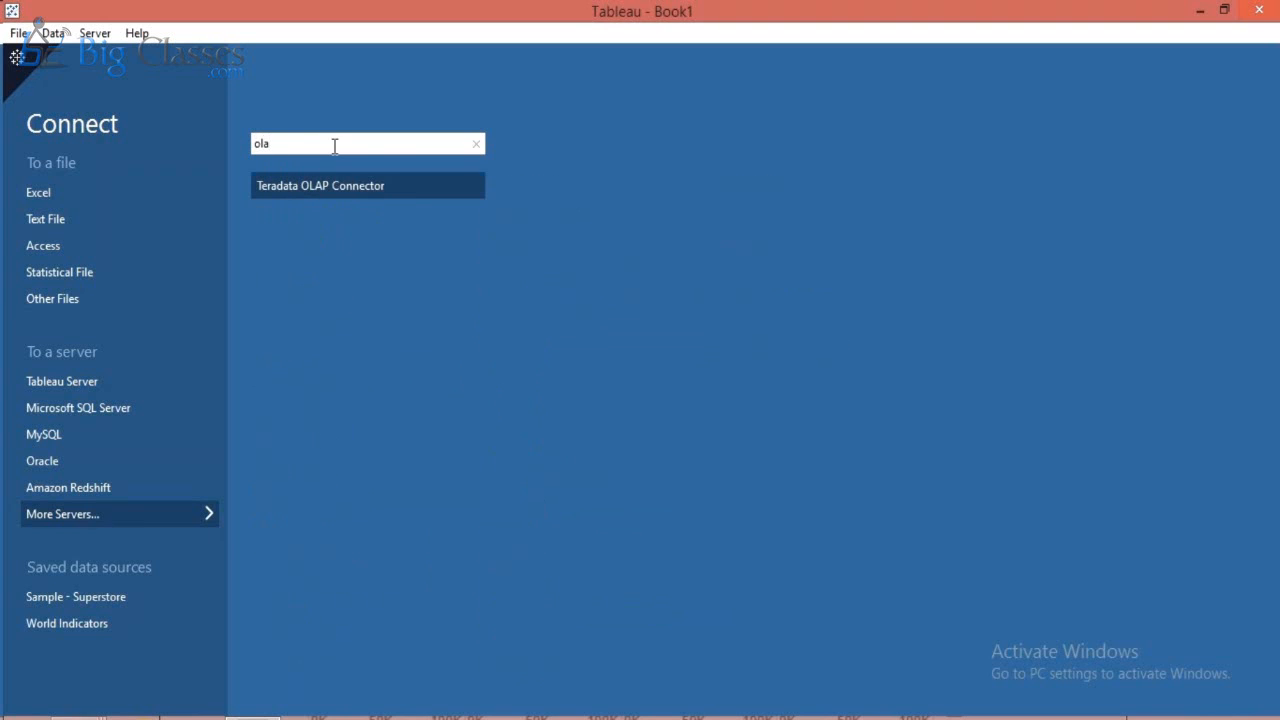
key("BackSpace")
key("BackSpace")
key("BackSpace")
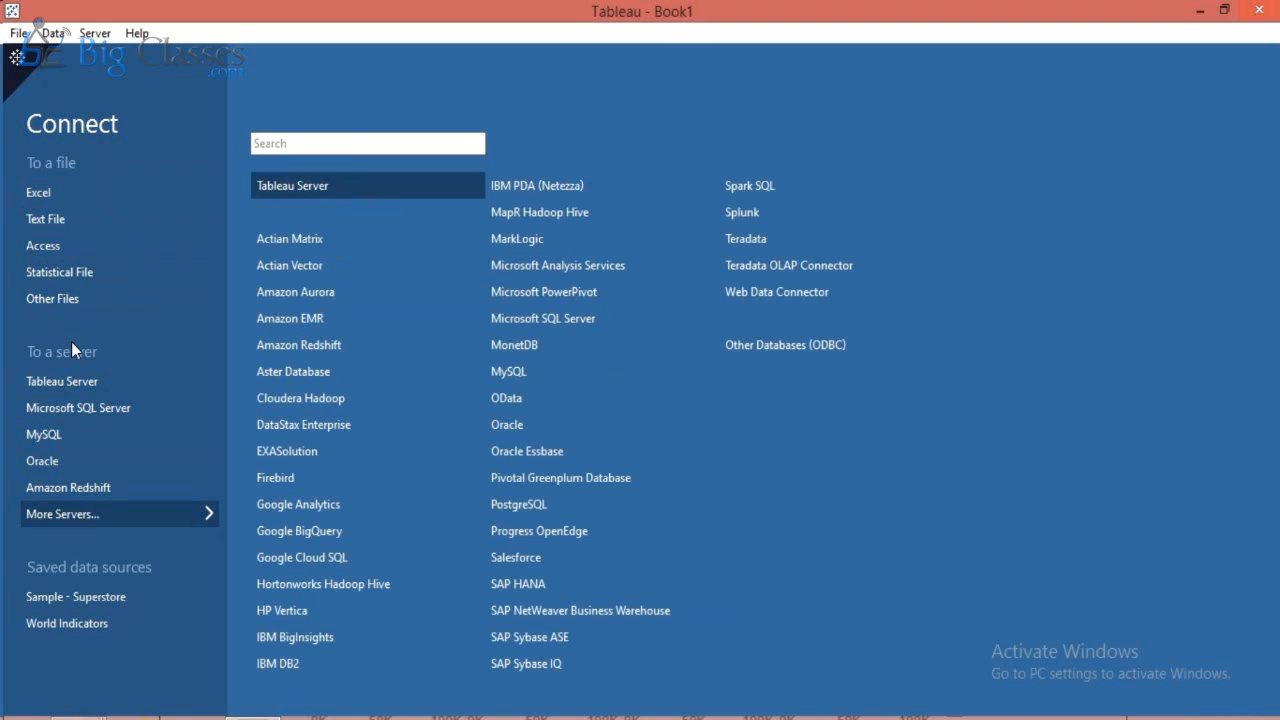
View the Microsoft SQL Server connection settings without connecting, and return to the Global Superstore data source.
left_click(61, 412)
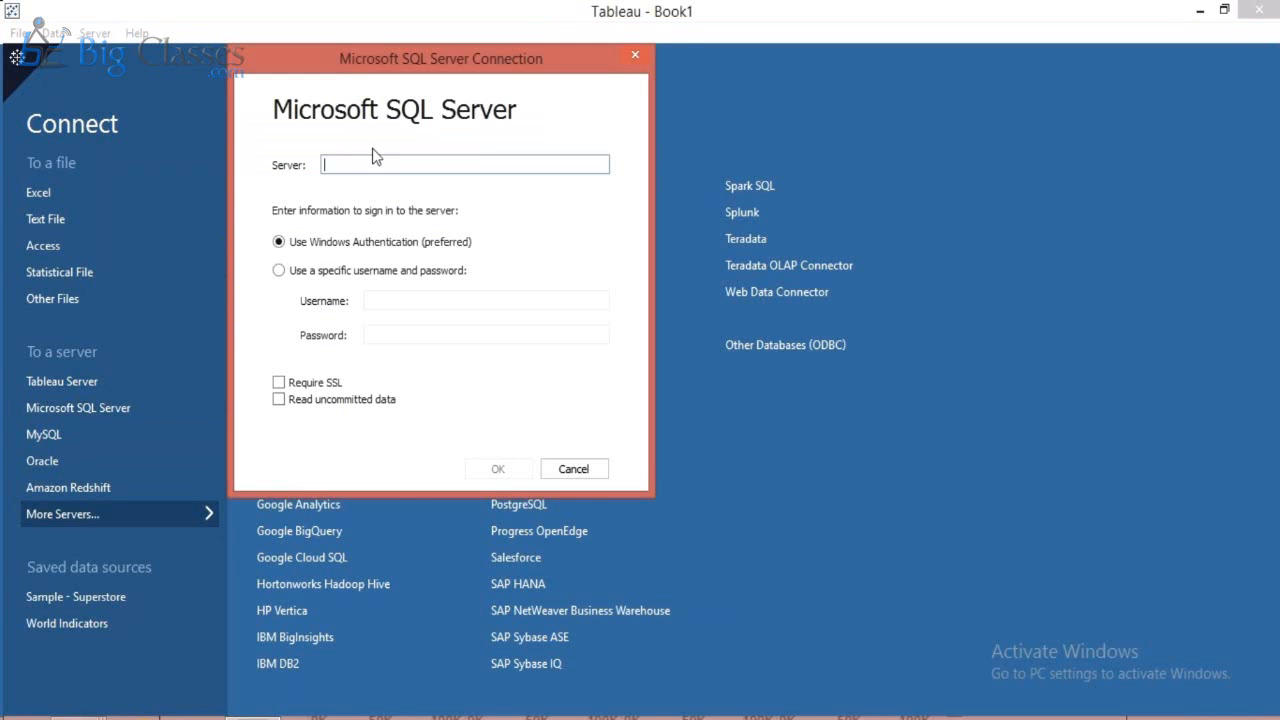
left_click(553, 474)
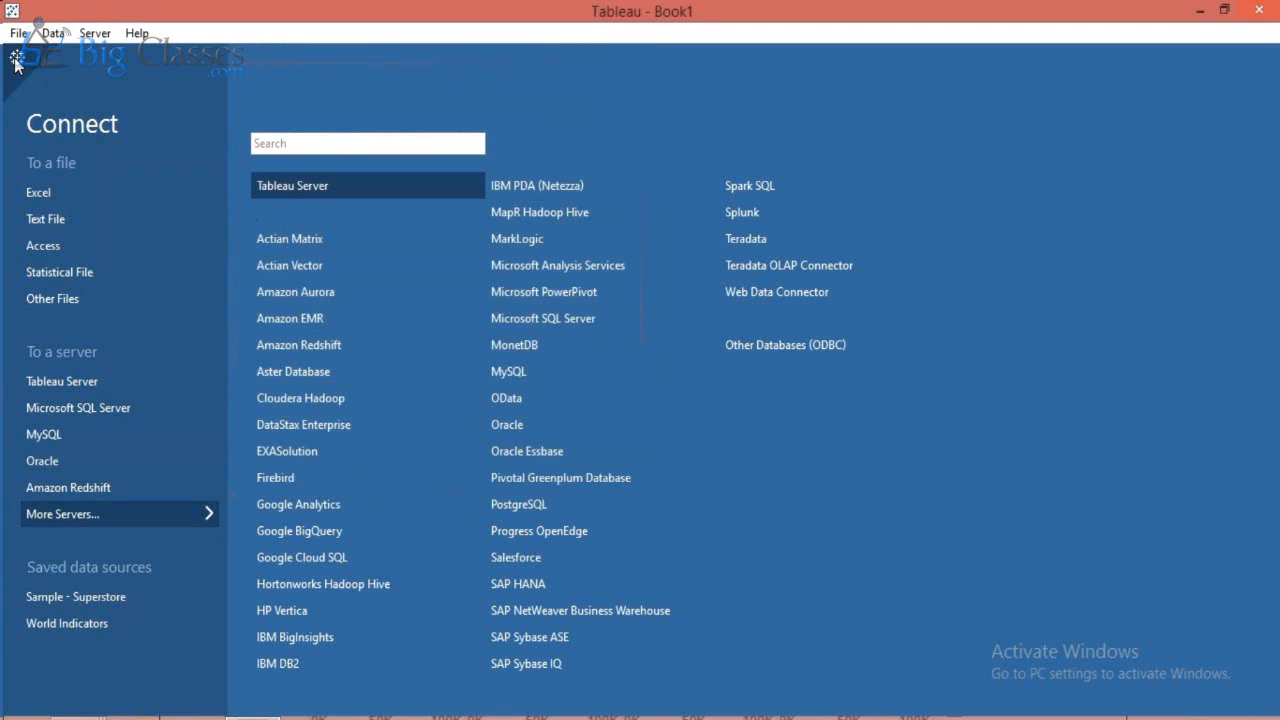
left_click(15, 62)
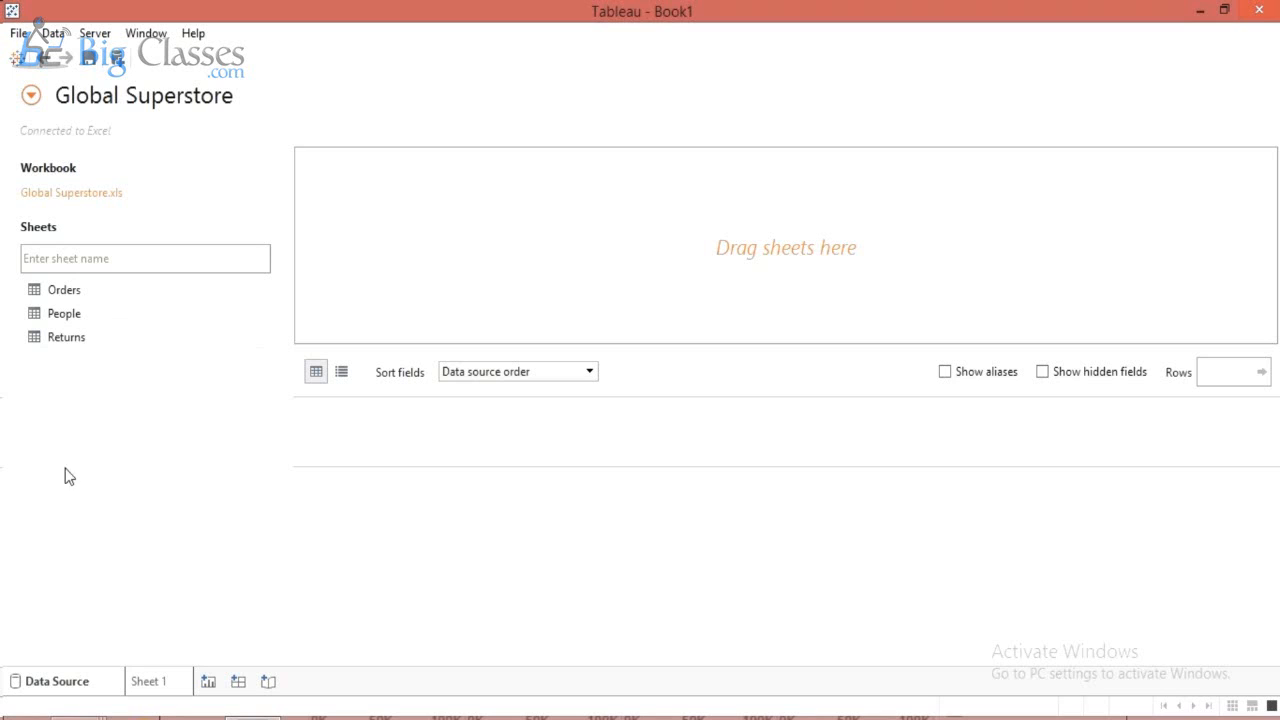
Add the Orders sheet to the Global Superstore data source and let its data load.
left_click_drag(91, 300, 506, 222)
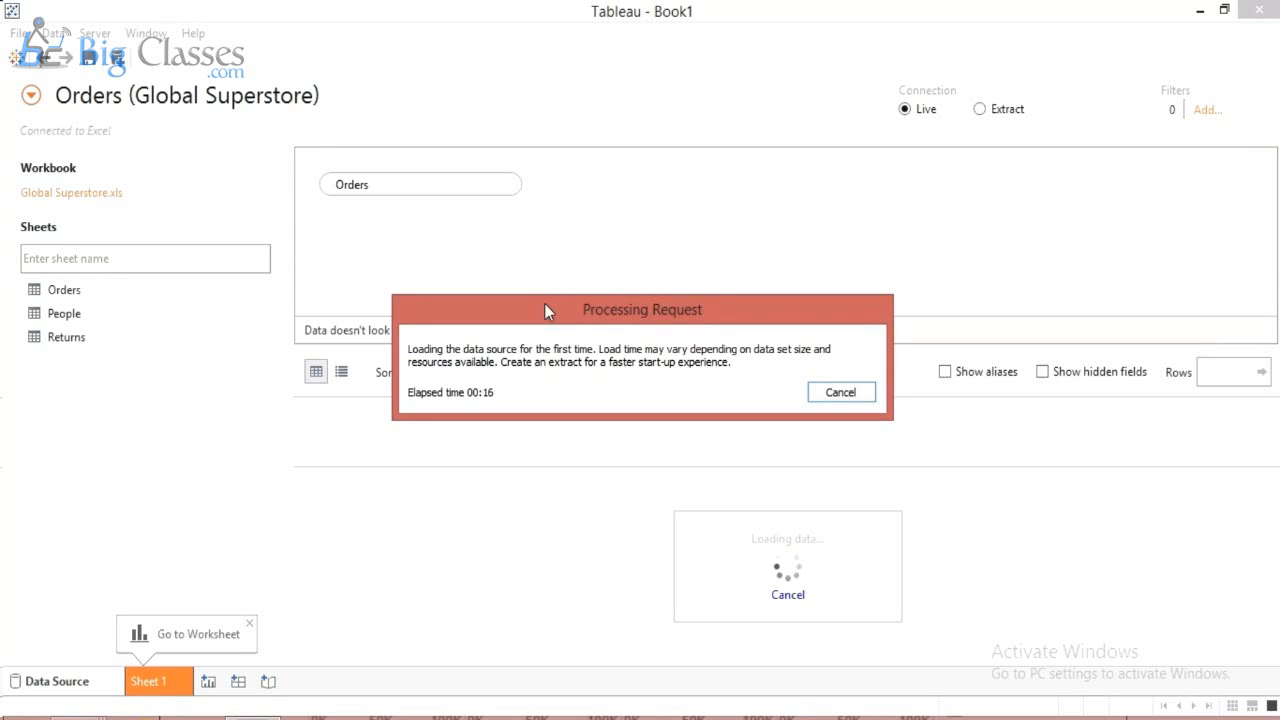
left_click_drag(544, 304, 527, 361)
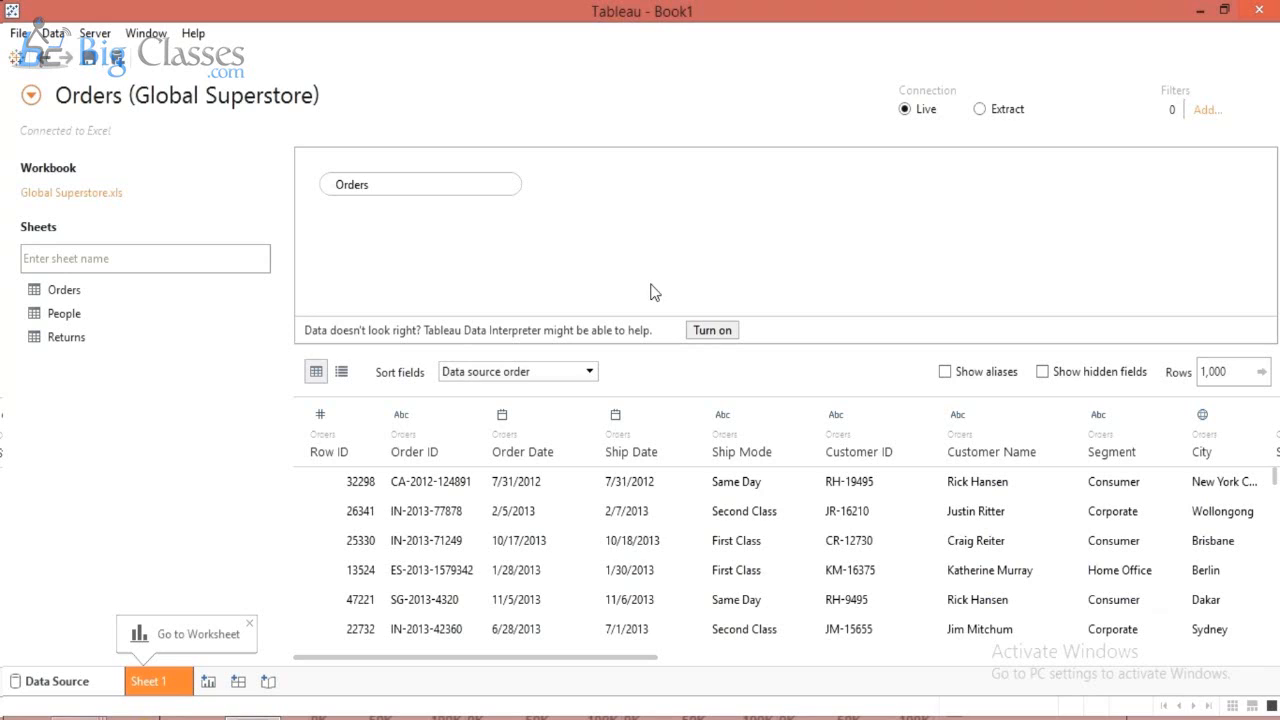
Switch the data source connection to Extract and back to Live.
left_click(980, 110)
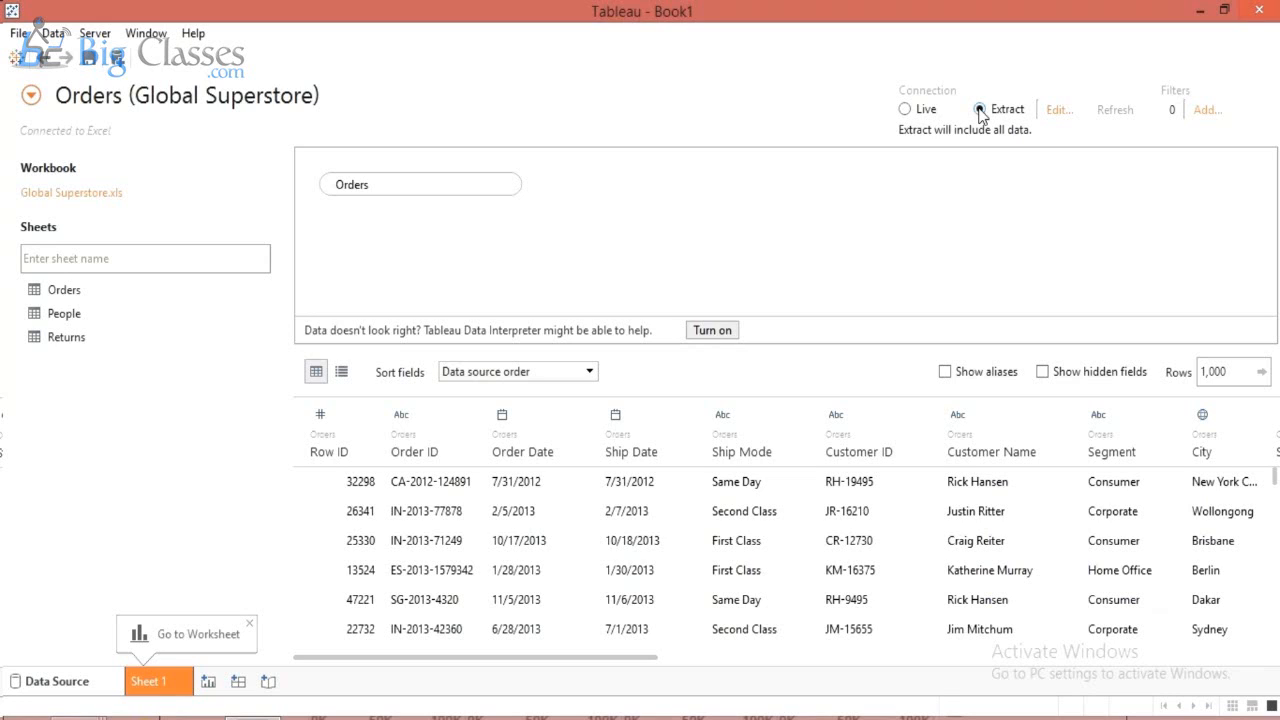
left_click(905, 110)
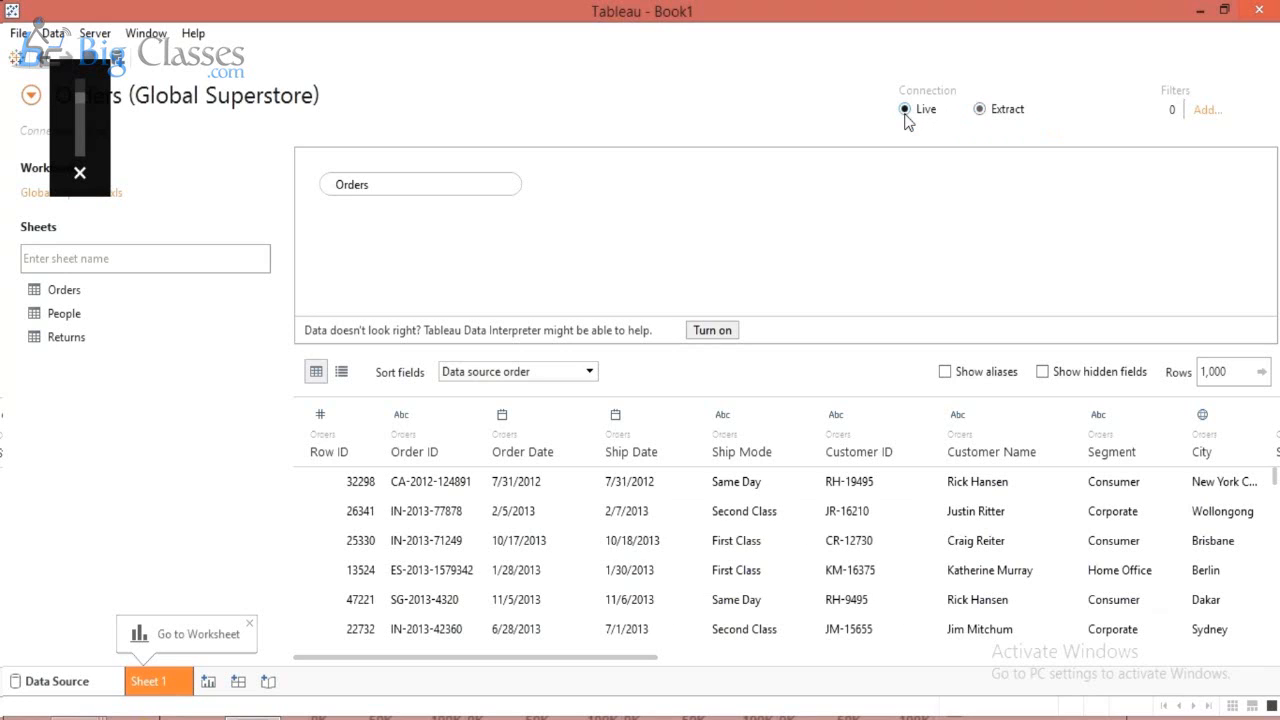
key("XF86AudioMute")
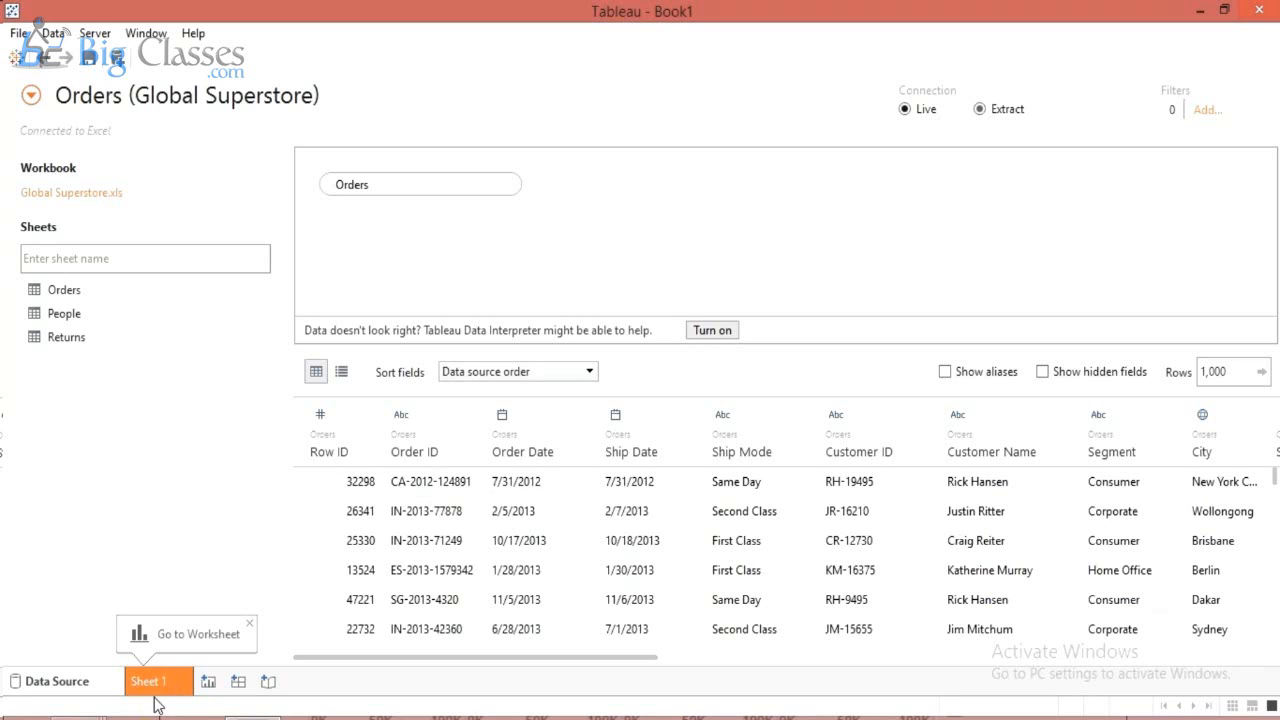
Add a data source filter on Order Date by Years that keeps only 2013.
left_click(1207, 109)
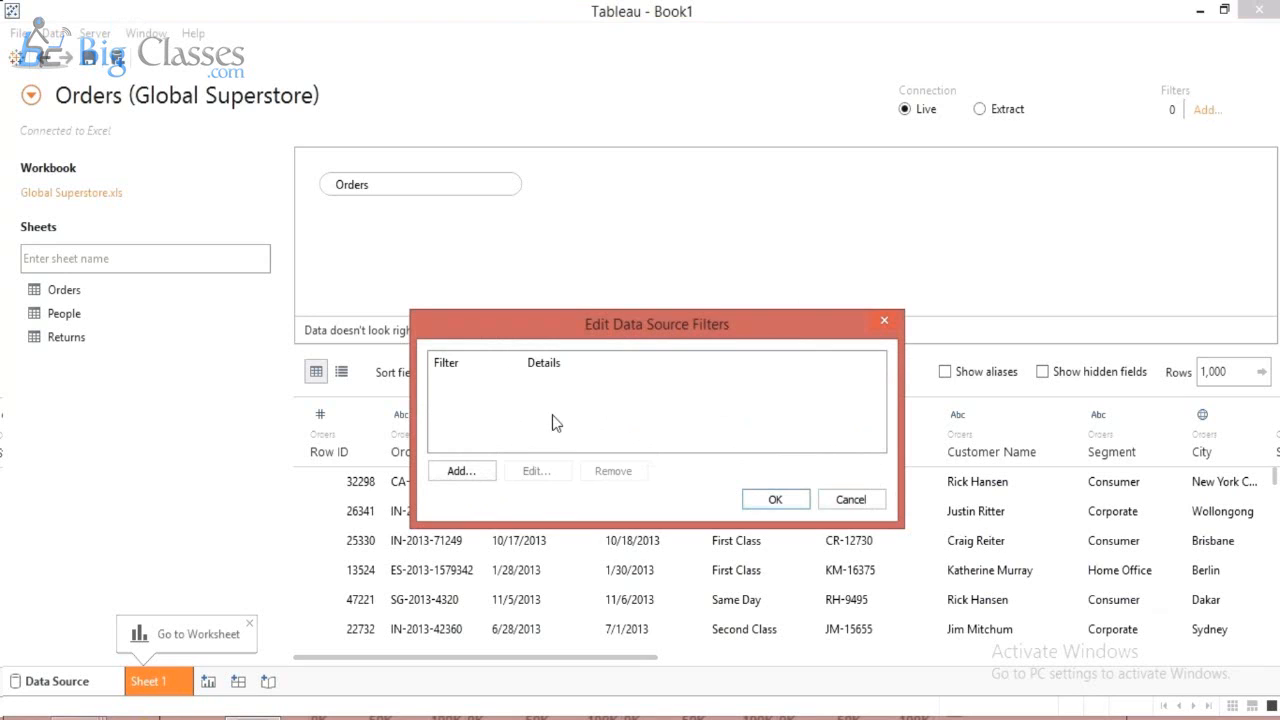
left_click(468, 473)
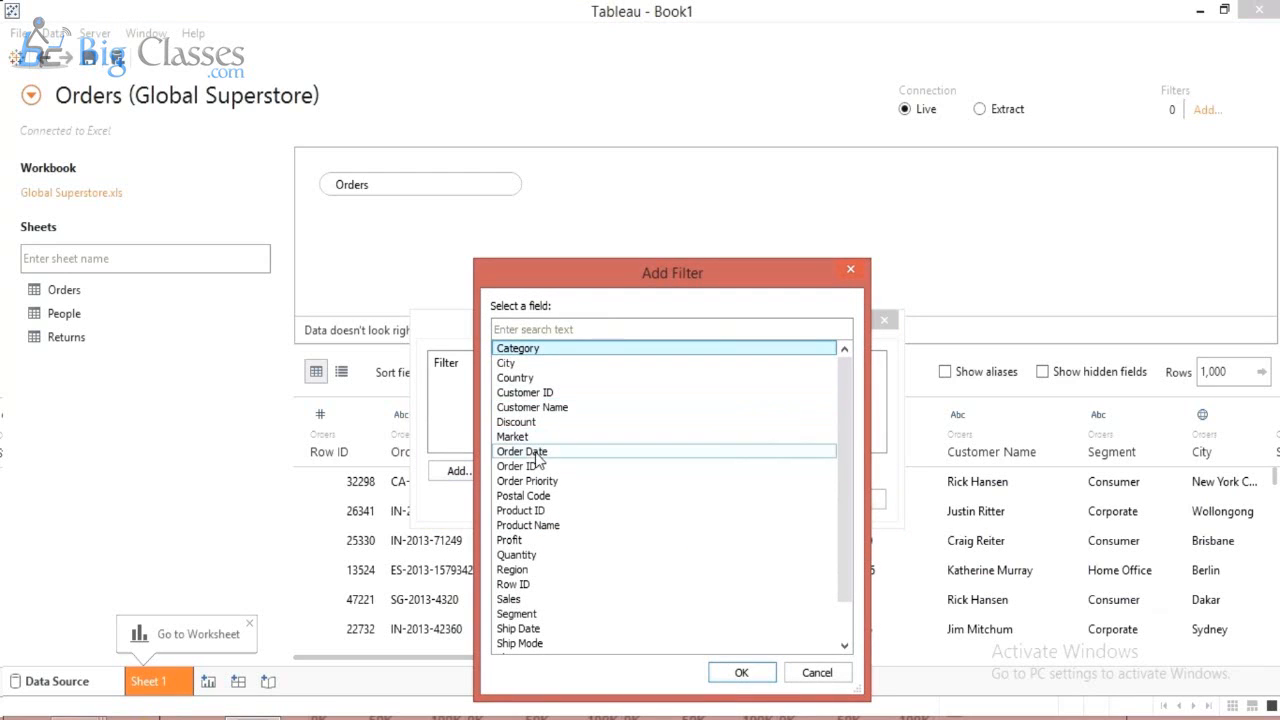
left_click(540, 451)
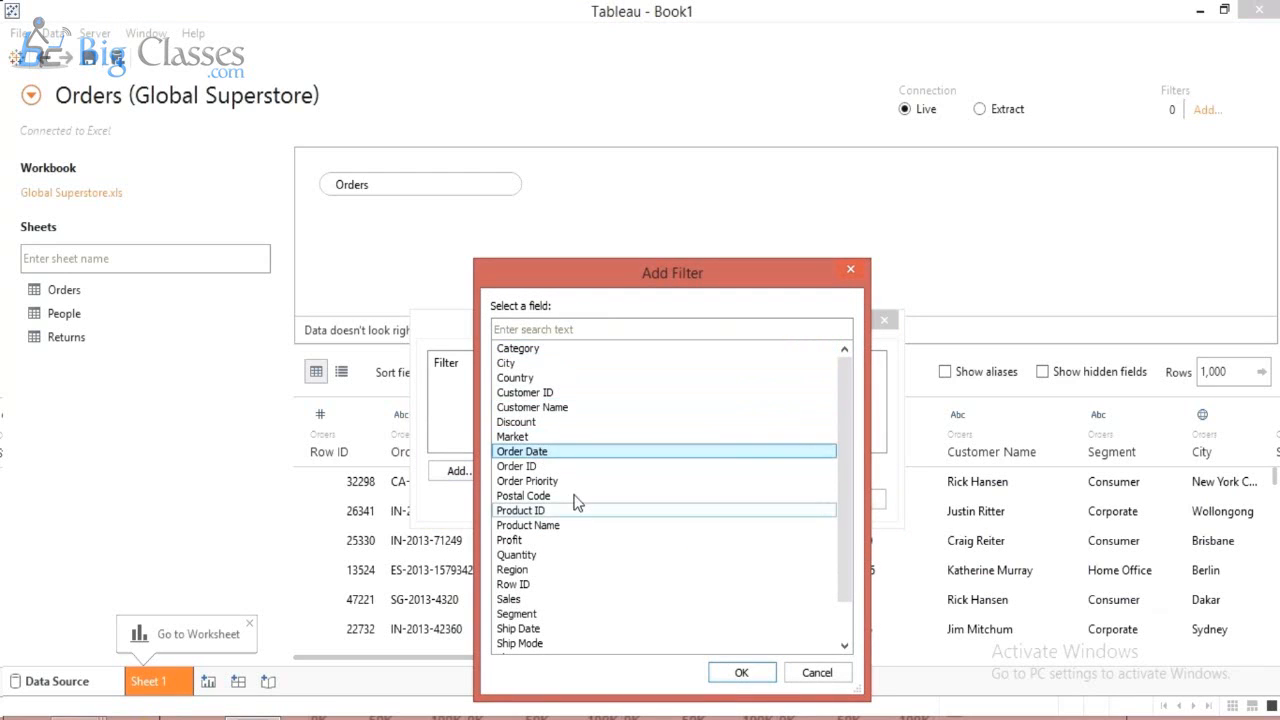
left_click(739, 673)
left_click(580, 435)
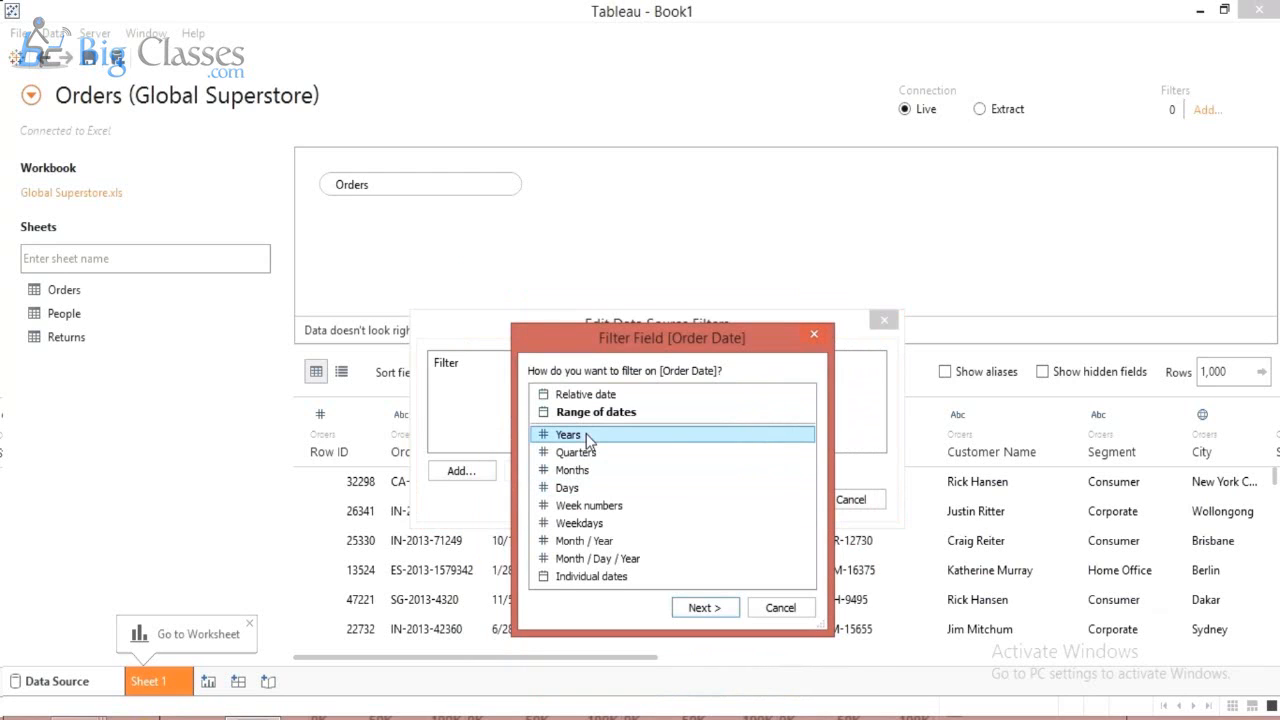
left_click(704, 609)
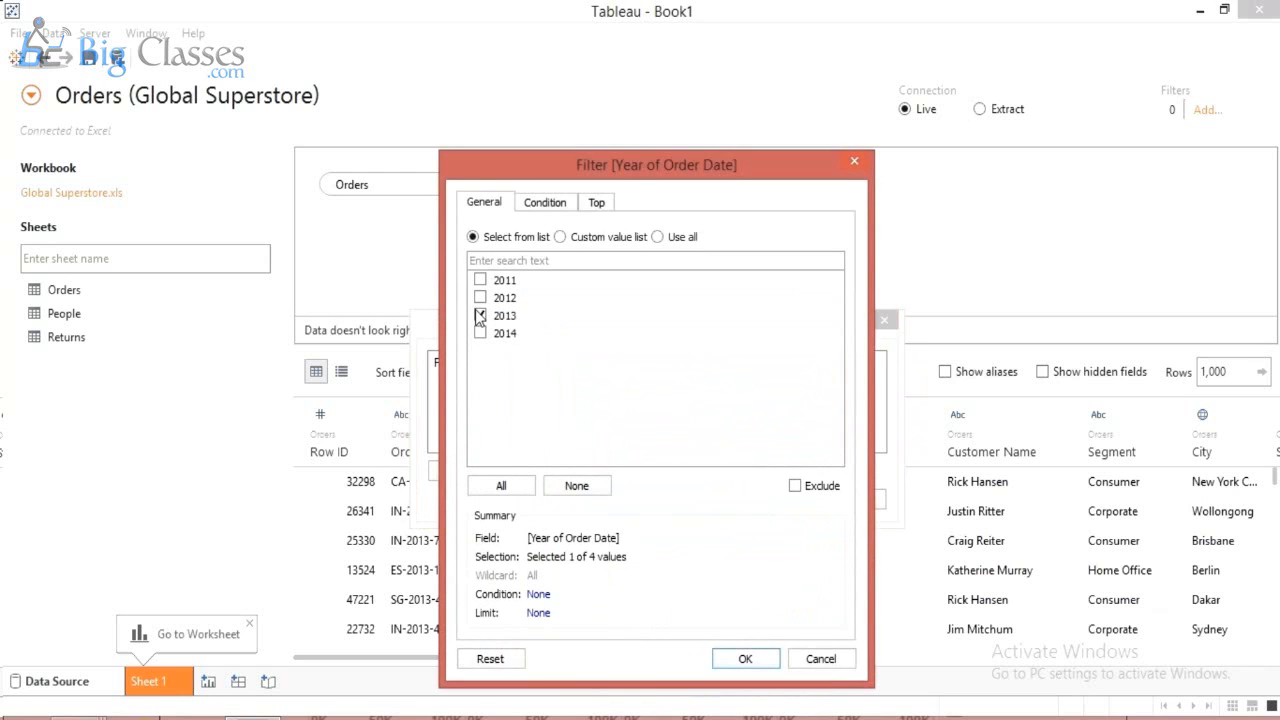
left_click(744, 660)
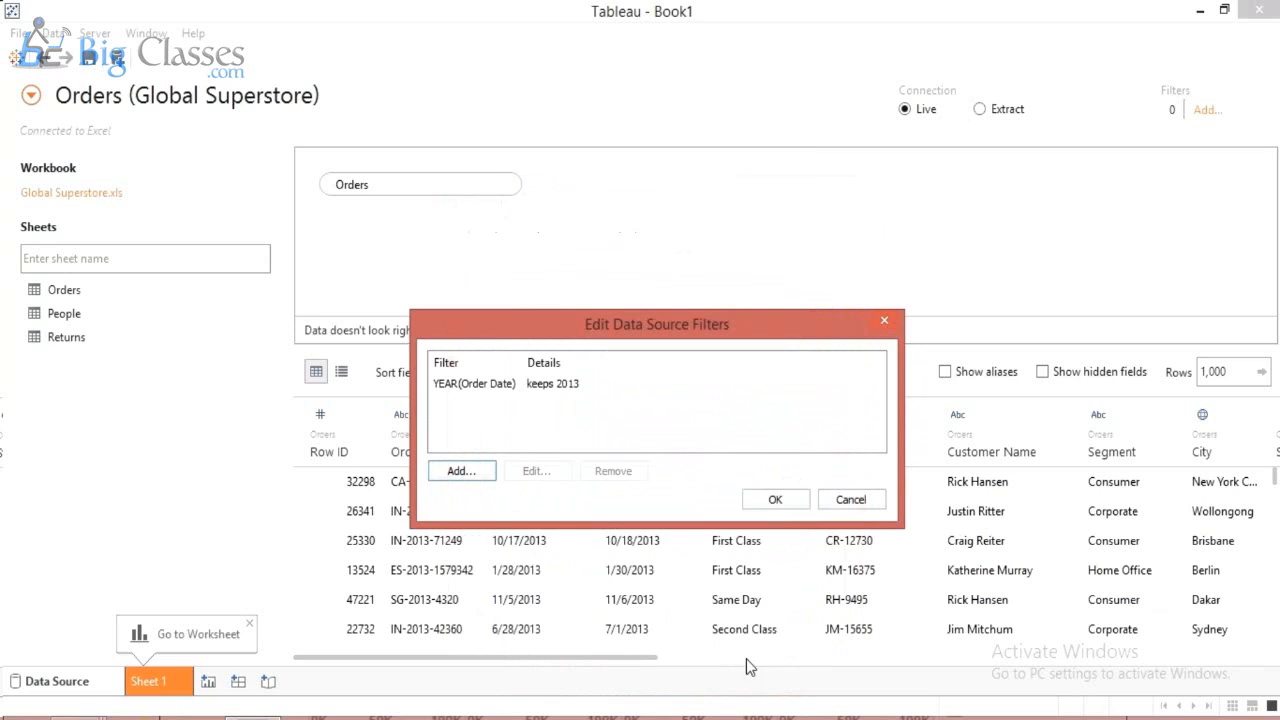
Remove the Order Date year filter from the data source filters.
left_click(552, 387)
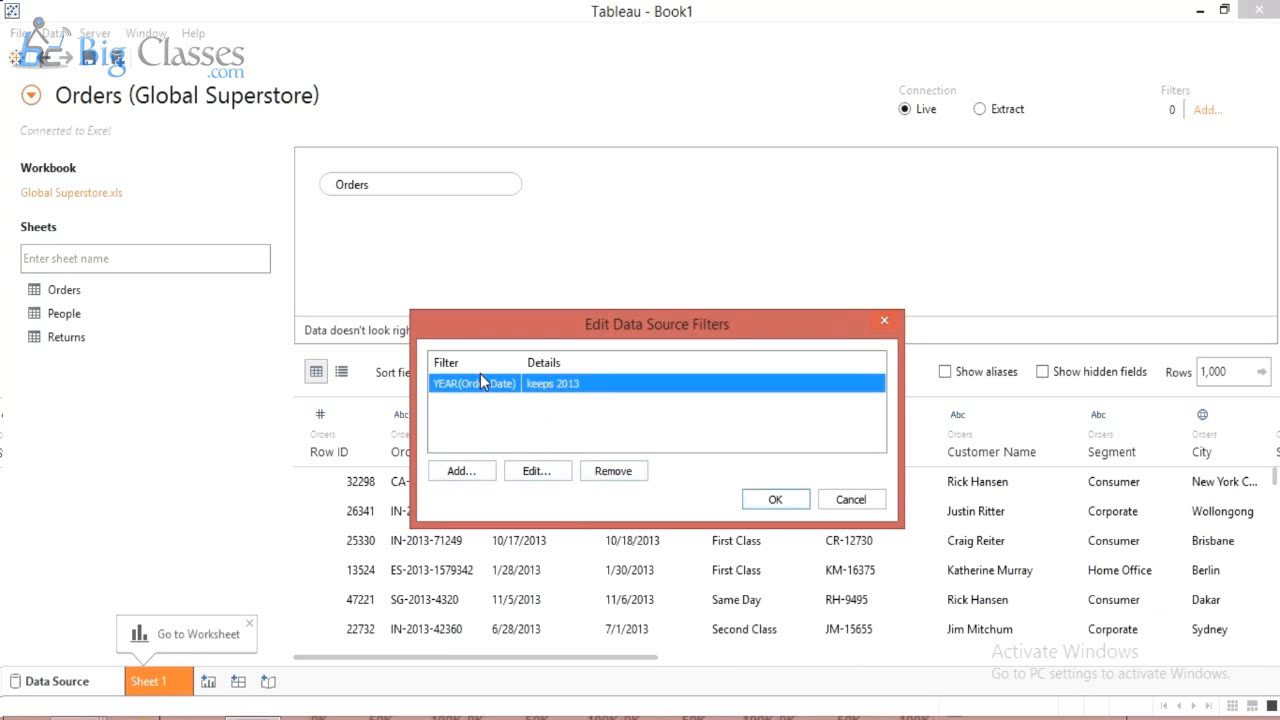
key("alt+Tab")
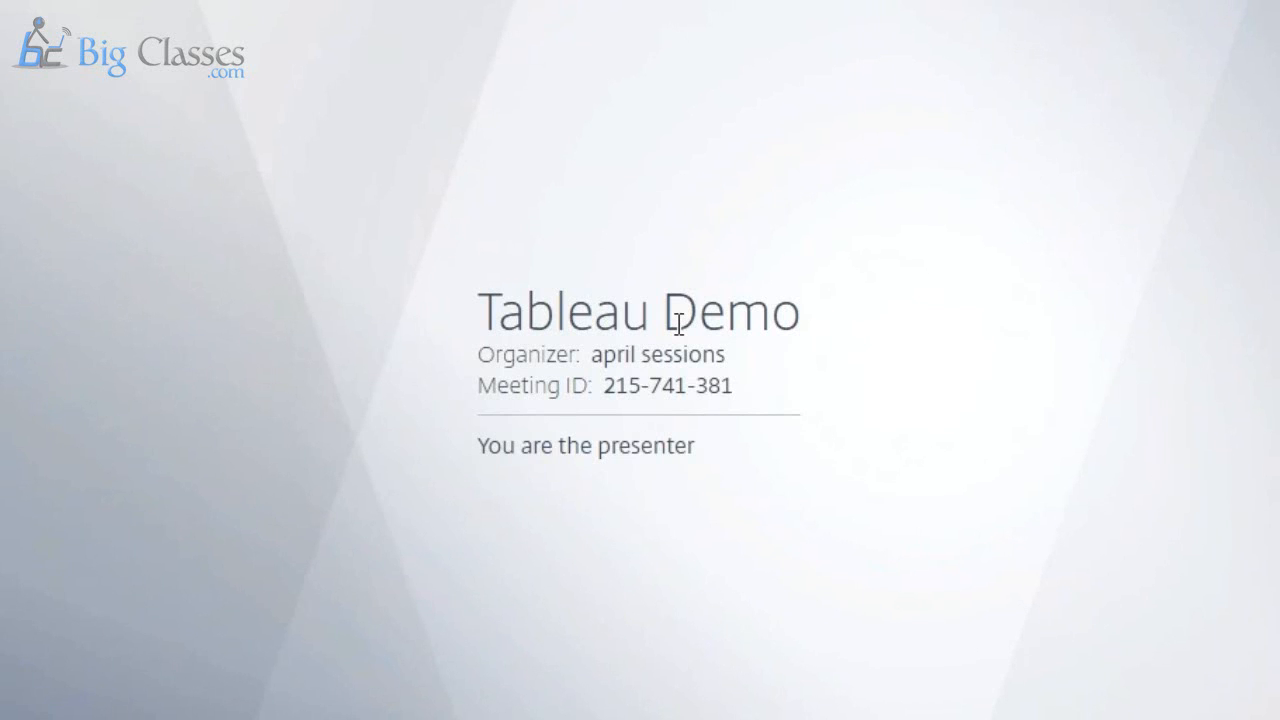
key("alt+Tab")
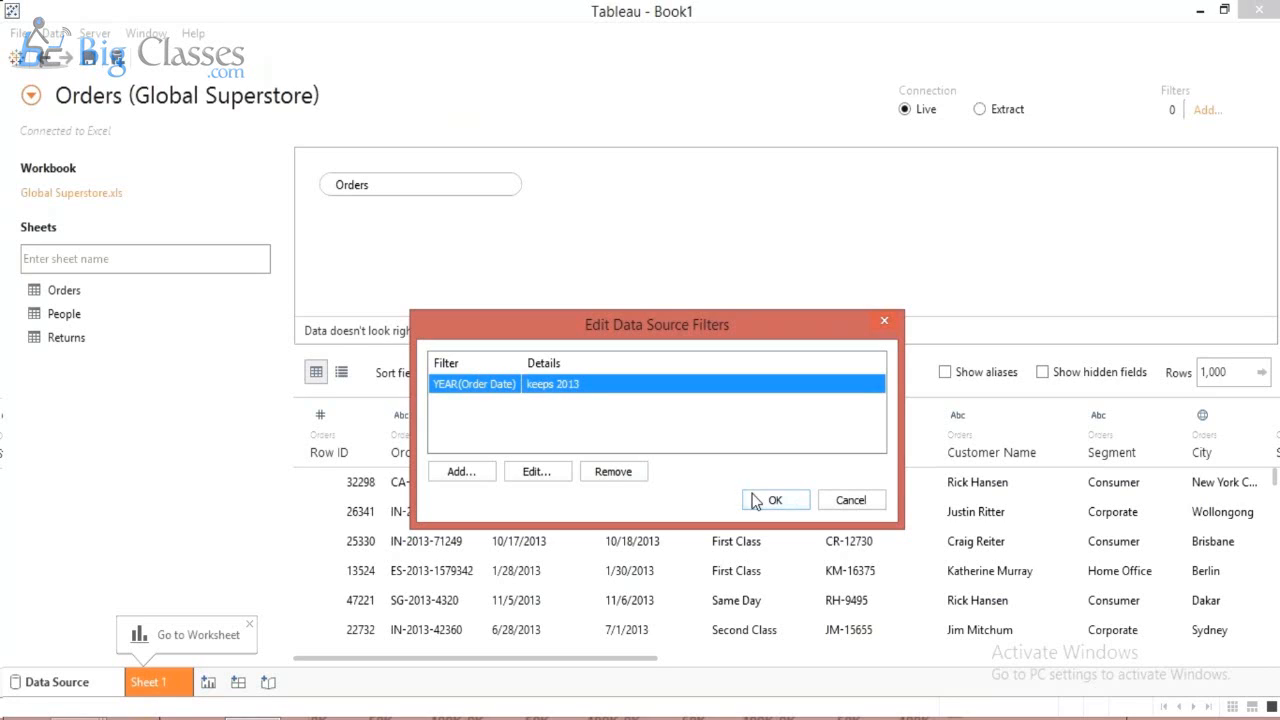
left_click(602, 472)
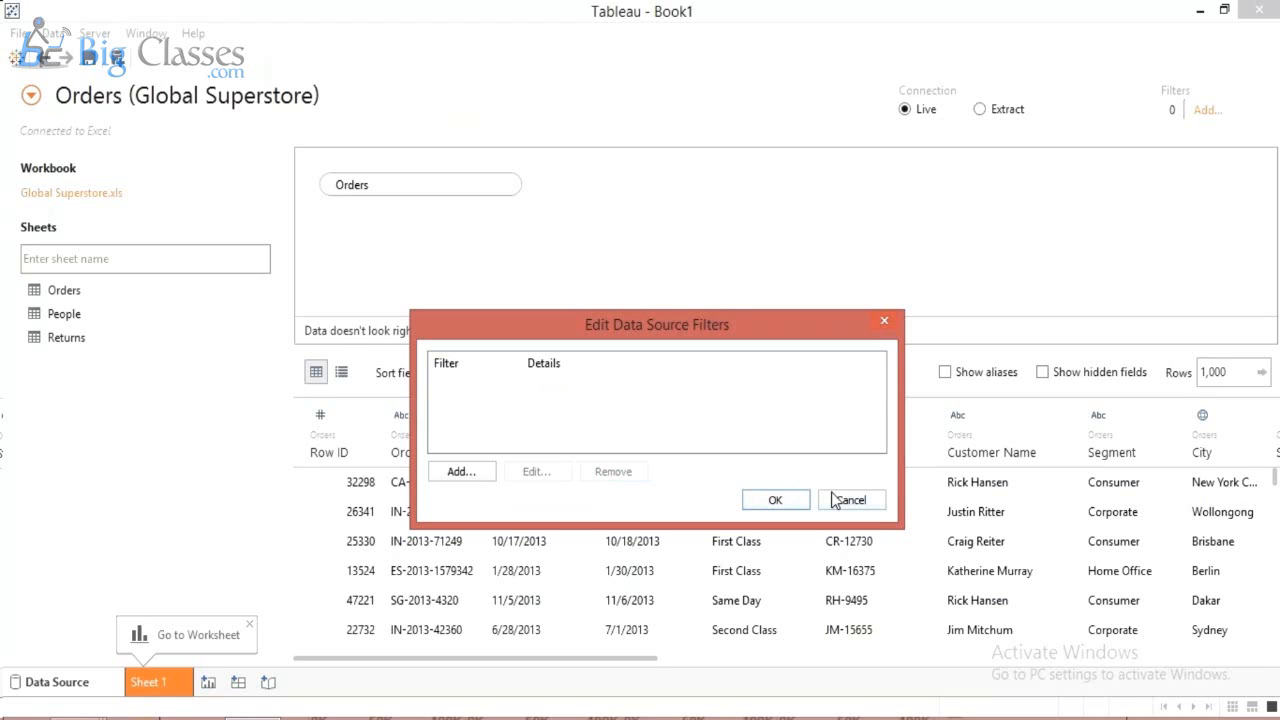
Accept the emptied data source filter list and open the Sheet 1 worksheet.
left_click(764, 499)
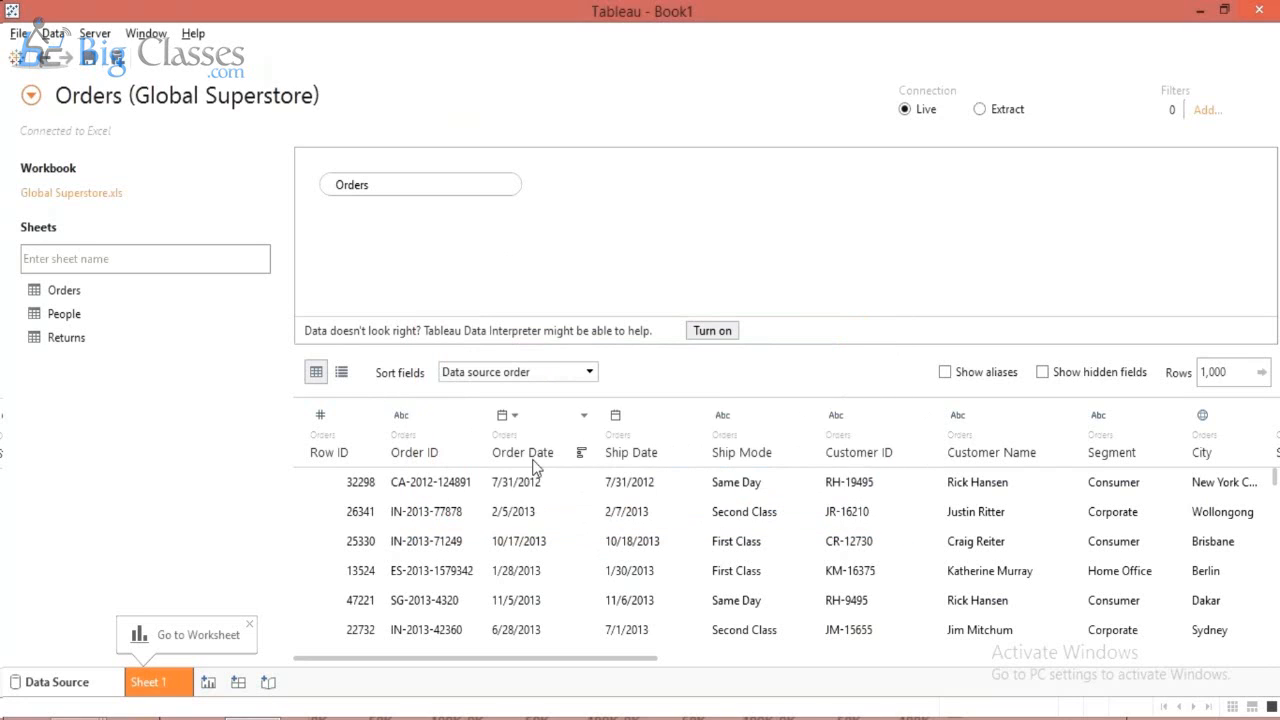
left_click(147, 690)
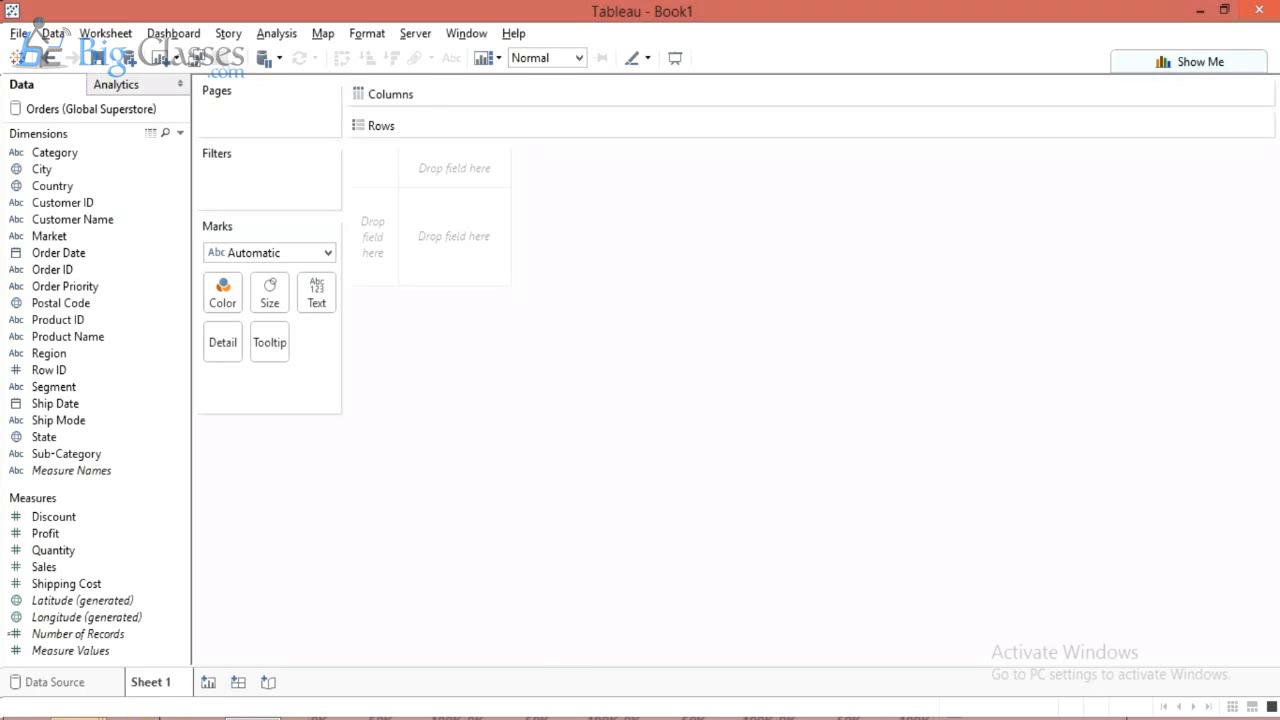
Switch to the Data Visualization With Tableau presentation in Chrome and view the Executive Profit and Sales Dashboard slide.
mouse_move(328, 718)
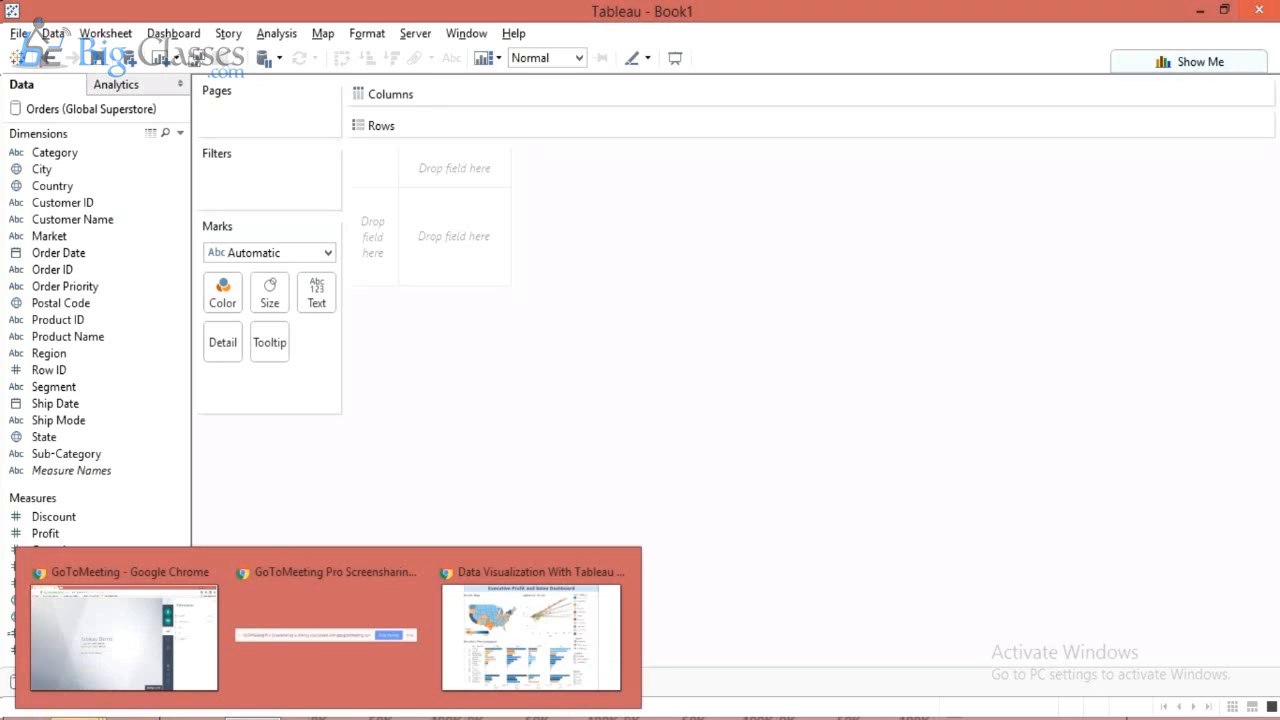
left_click(396, 653)
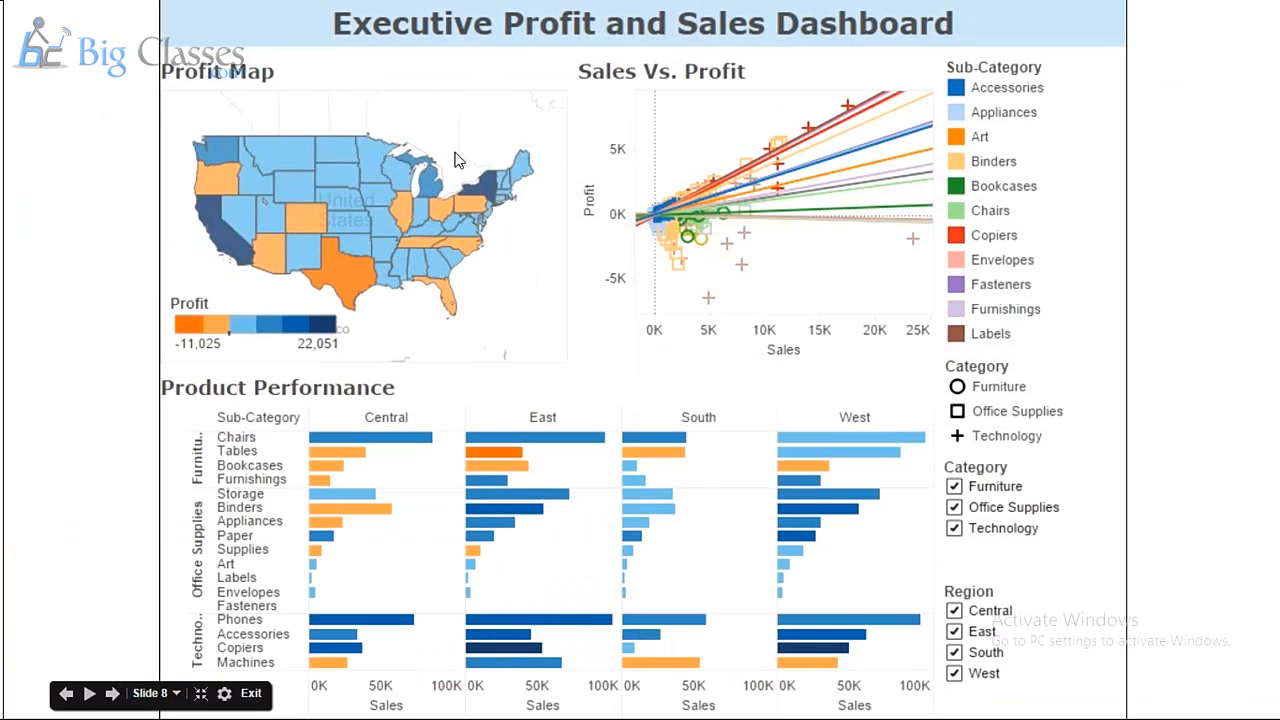
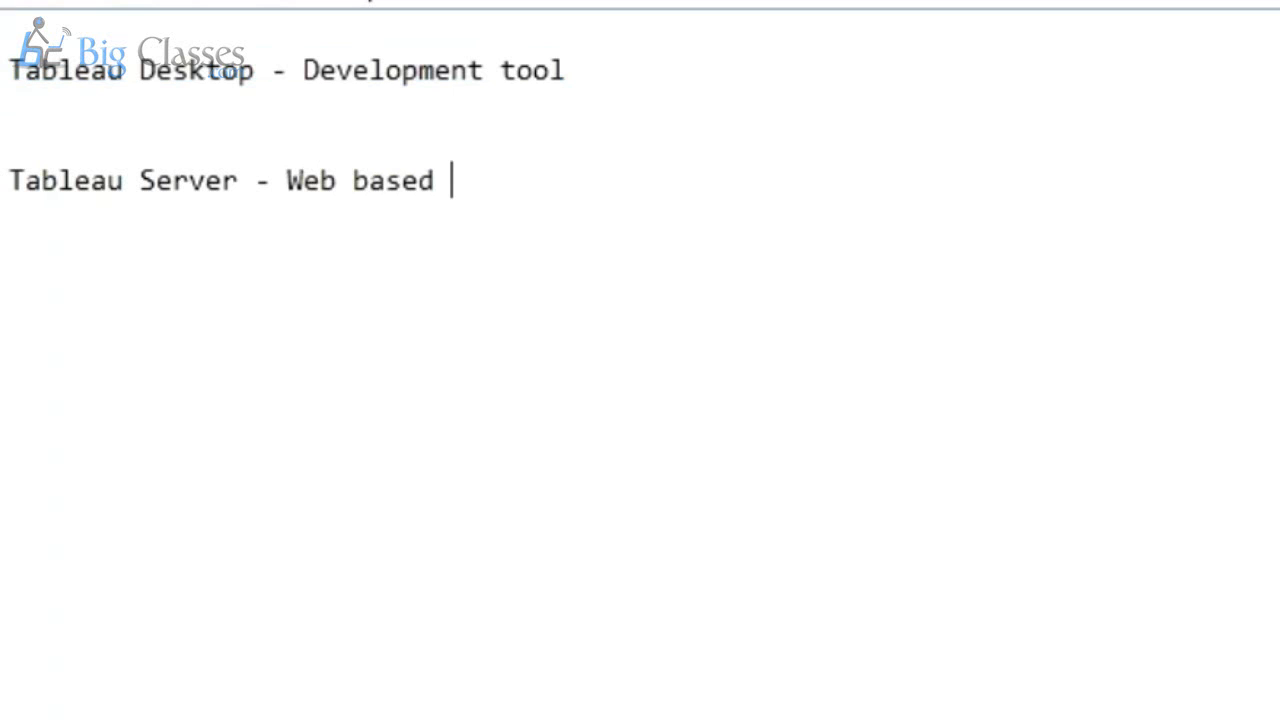
Extend the Tableau Server line in the notes with ", secure environment -" and highlight the words "Tableau Server".
key("BackSpace")
type(", secure environment -")
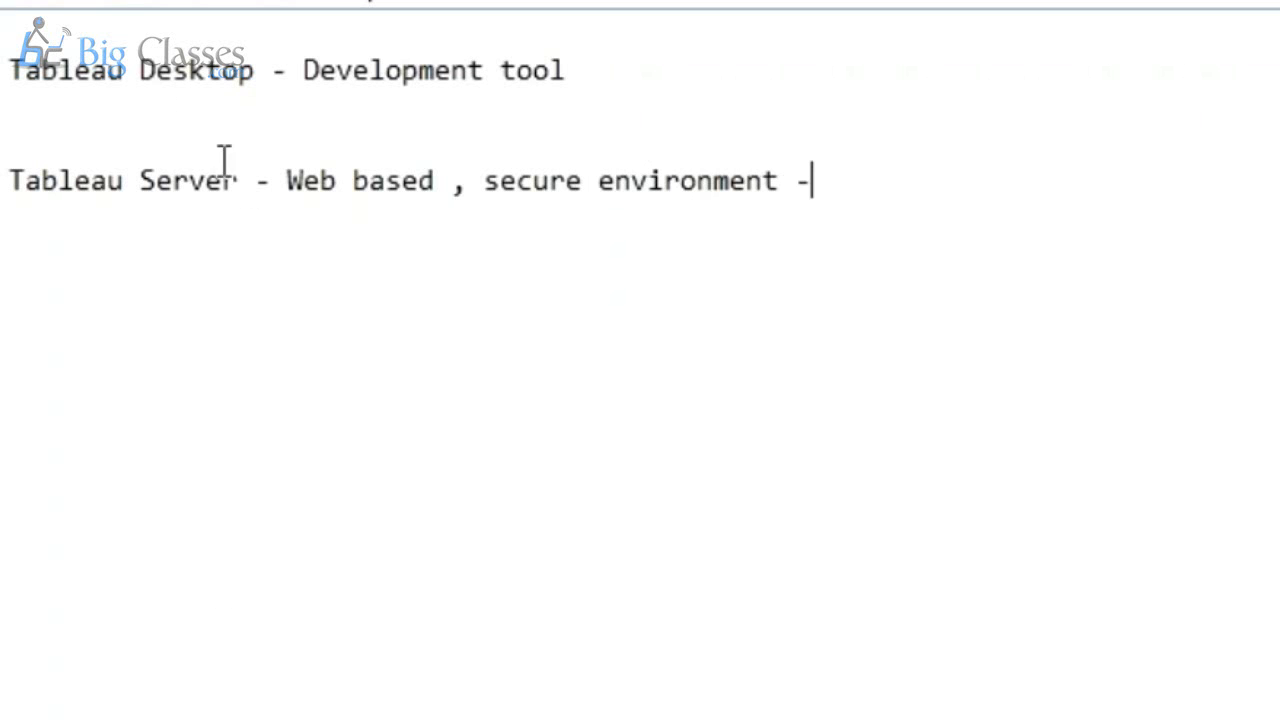
left_click(680, 72)
left_click_drag(240, 182, 9, 177)
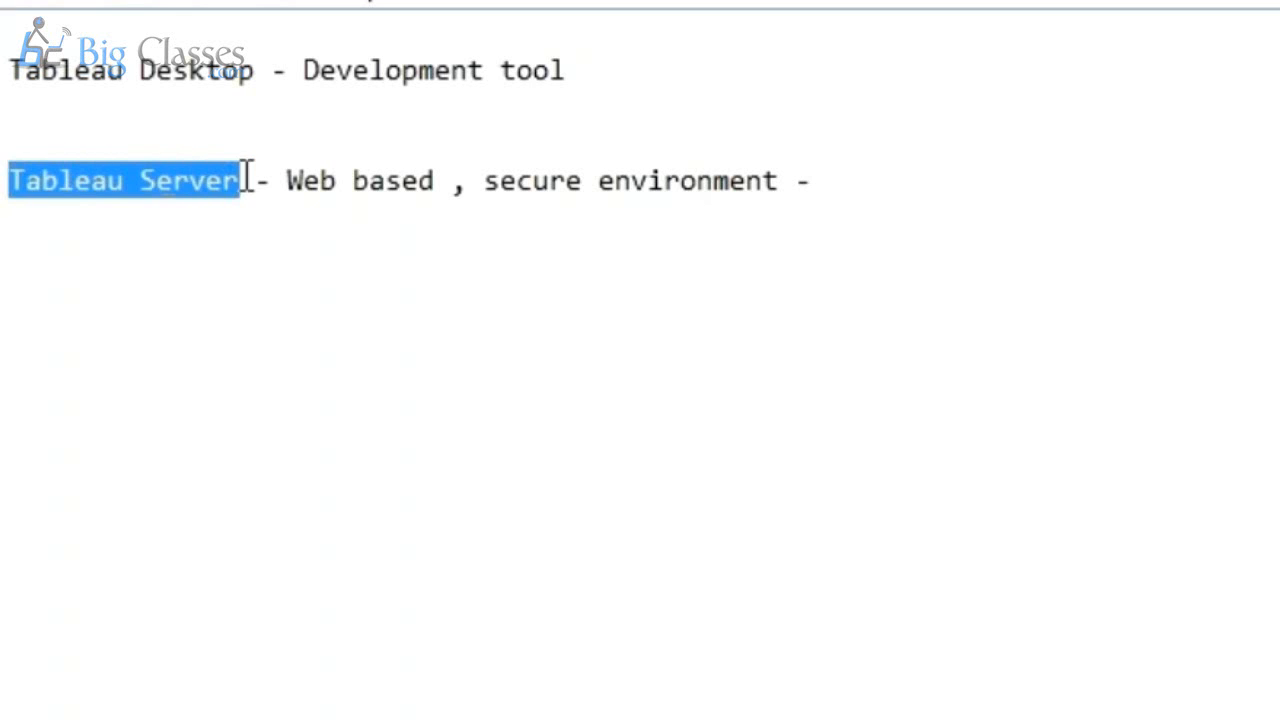
Add a line reading "URL --" below the Tableau Server line in the notes, leaving a blank line between.
left_click(951, 168)
key("Return")
key("Return")
type("URL ")
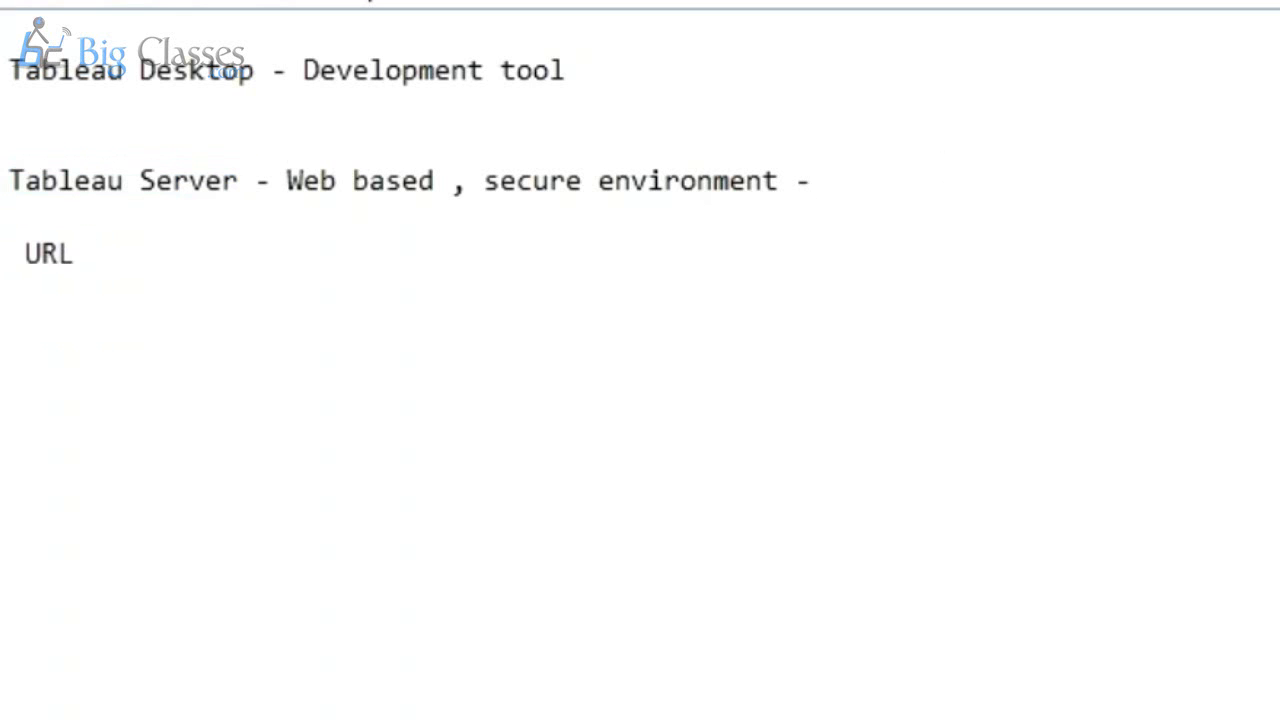
type("--")
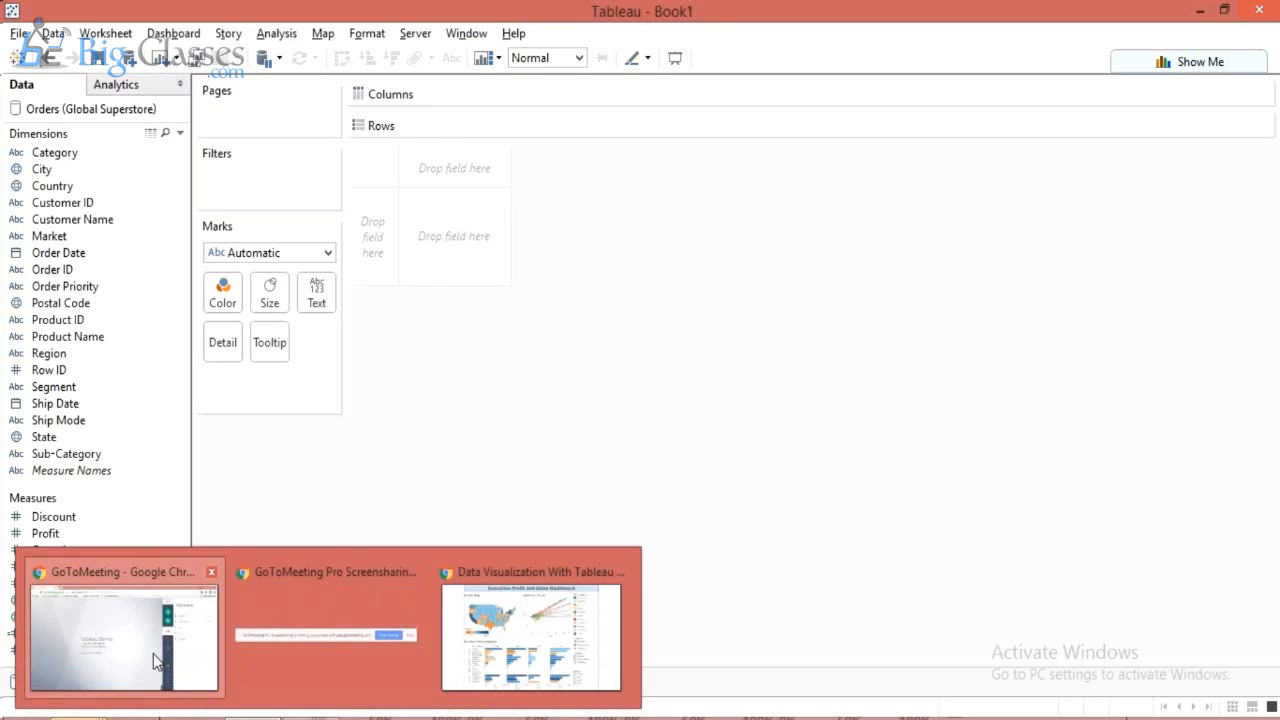
Review the Executive Profit and Sales Dashboard slide in Chrome again and return to the Tableau worksheet.
left_click(153, 653)
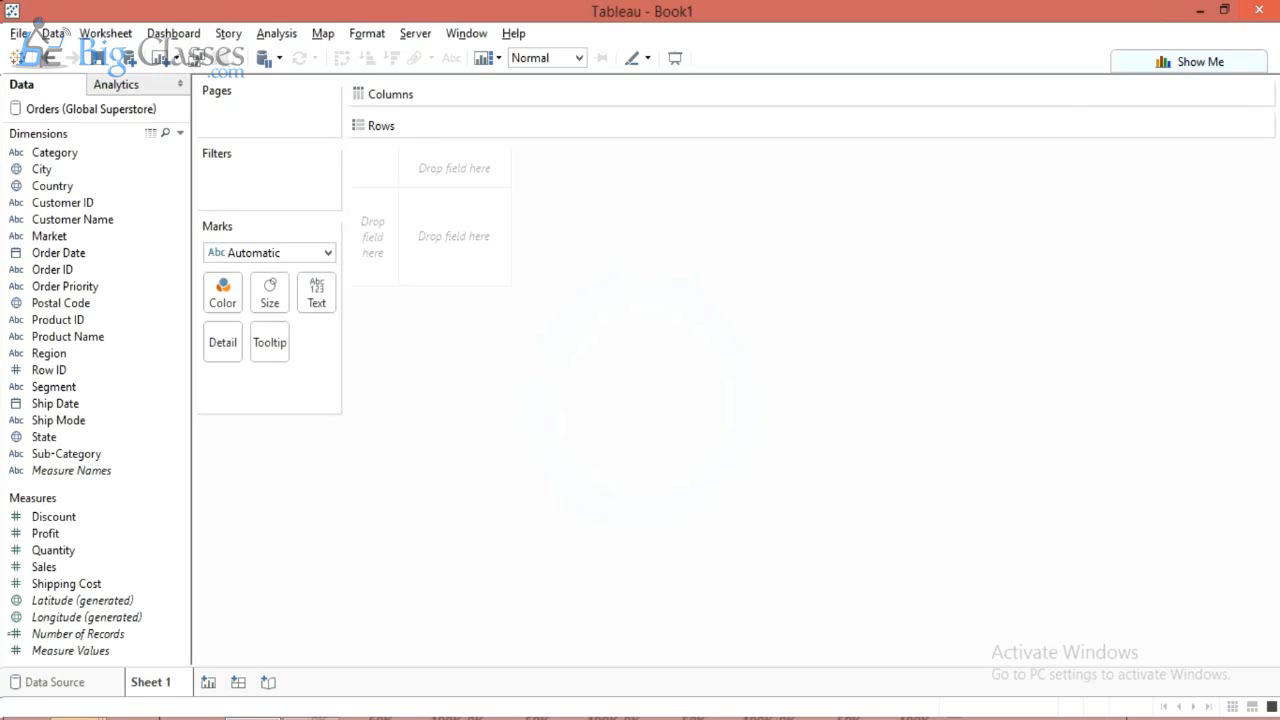
mouse_move(326, 718)
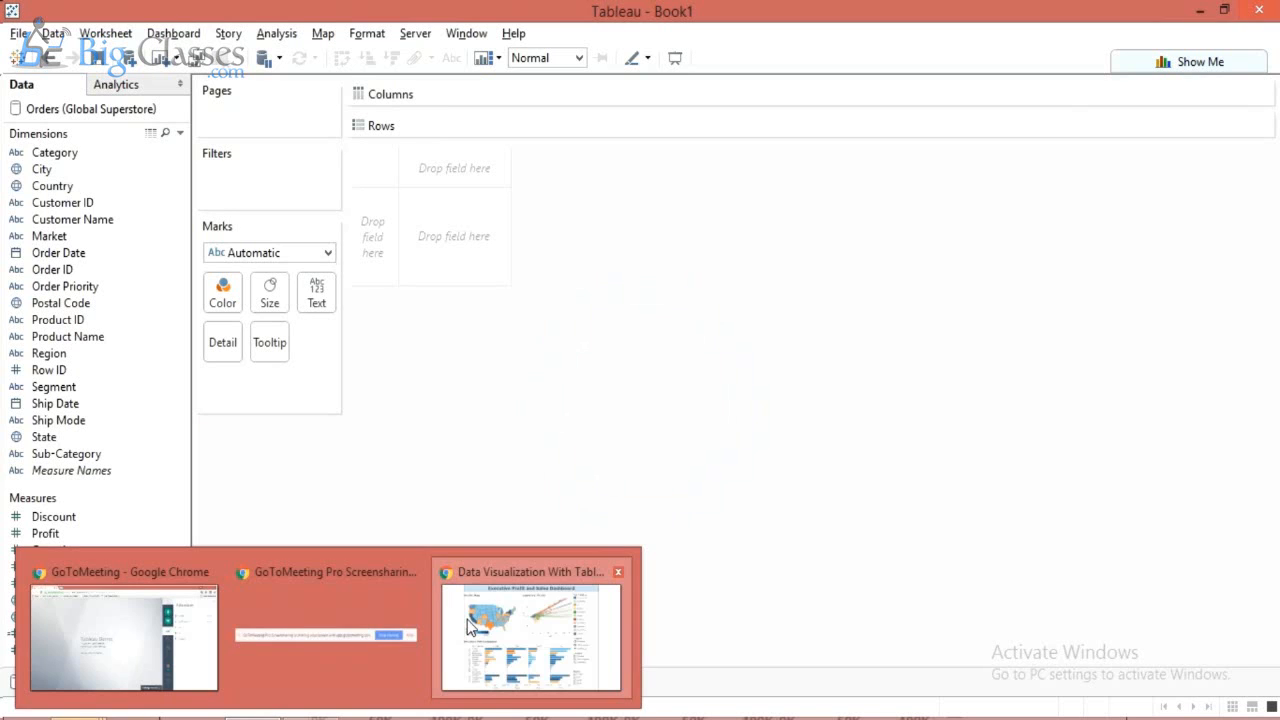
left_click(470, 625)
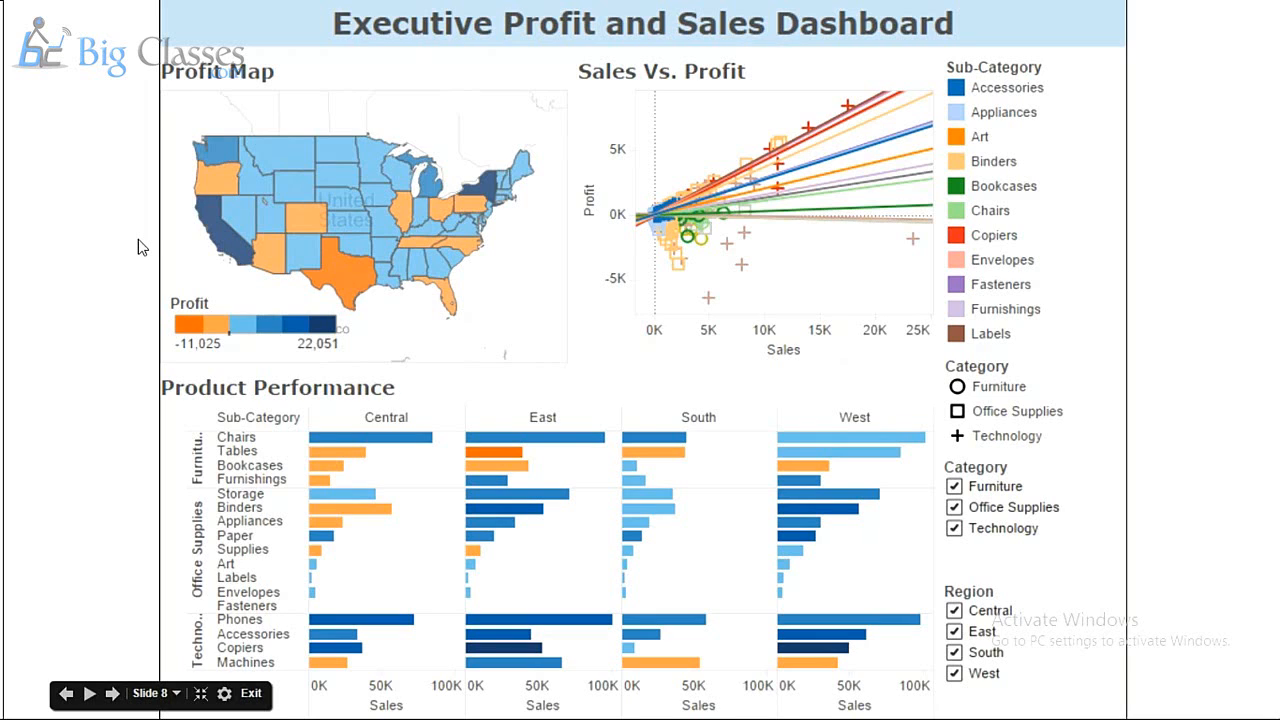
key("alt+Tab")
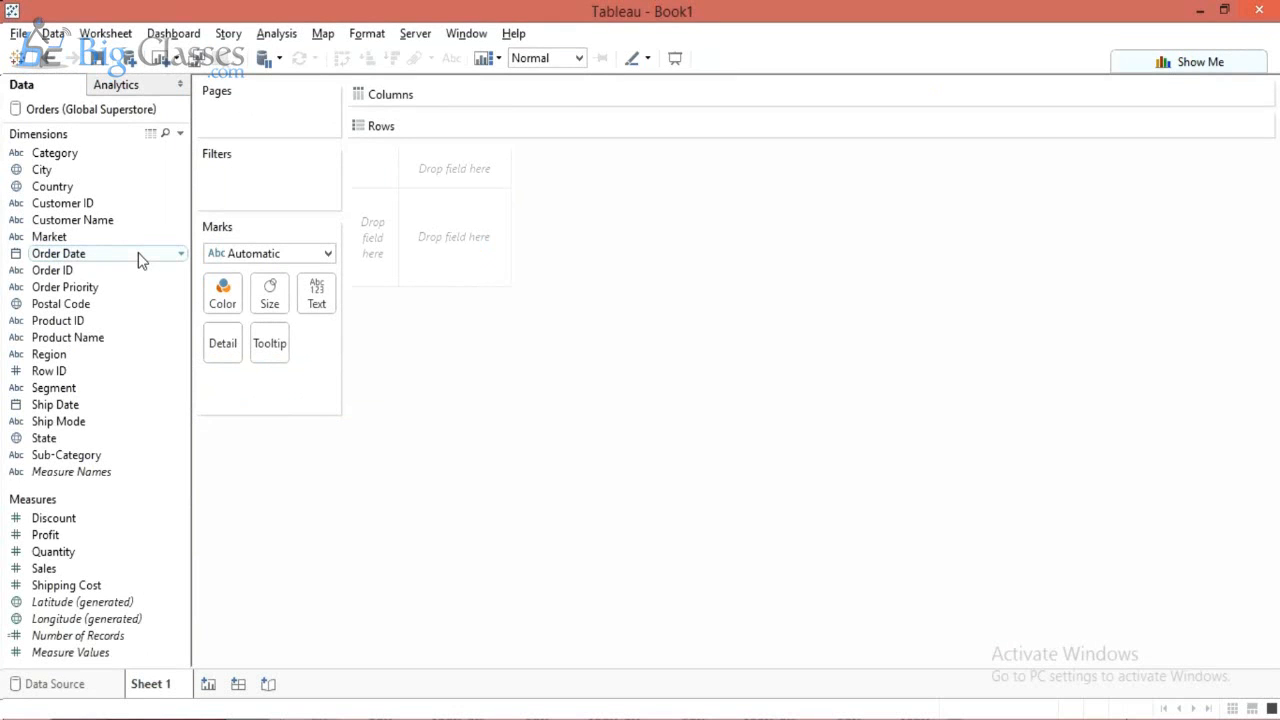
Create a filled map of the State dimension with Show Me and close the chart options.
left_click(62, 441)
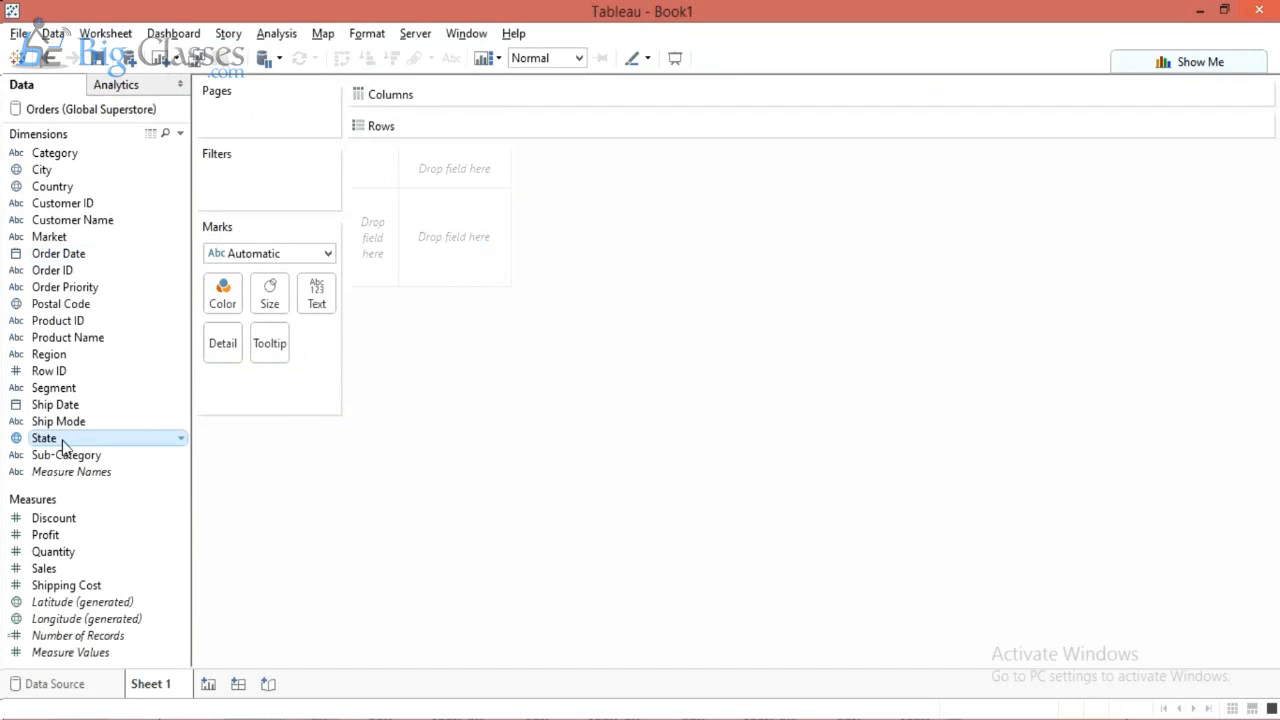
key("F2")
left_click(418, 390)
left_click(1176, 64)
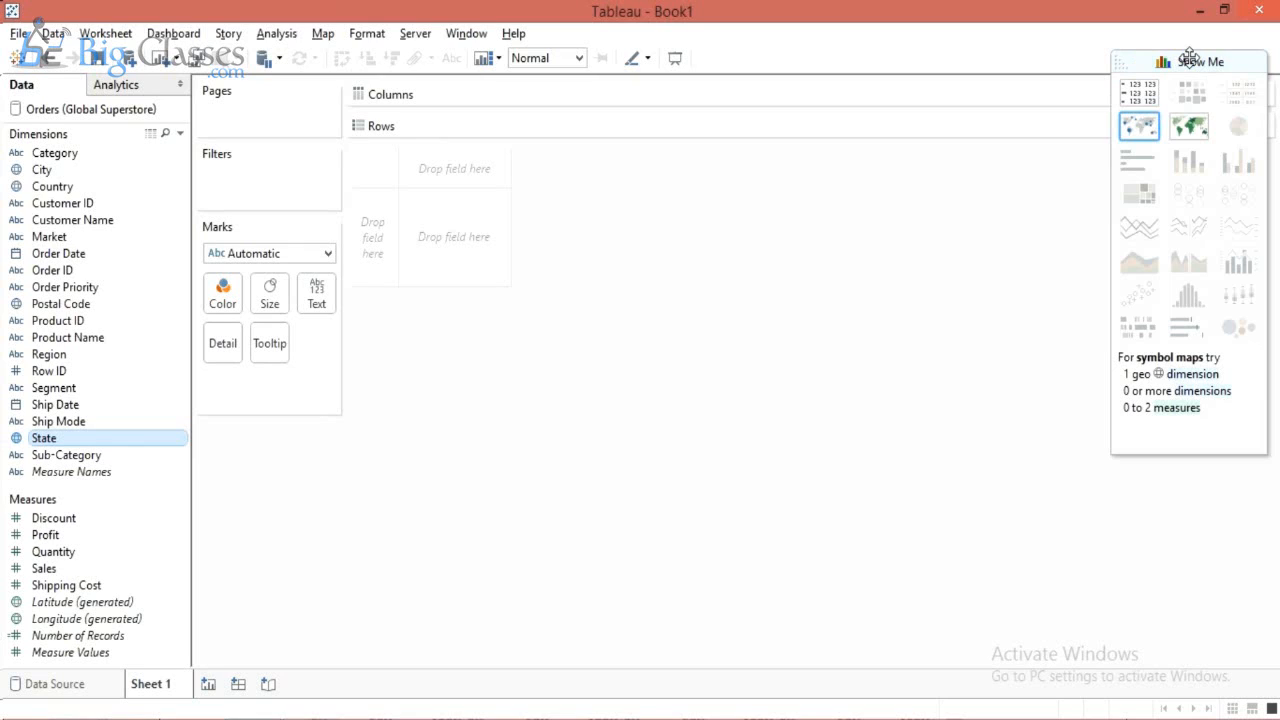
left_click_drag(1189, 55, 666, 183)
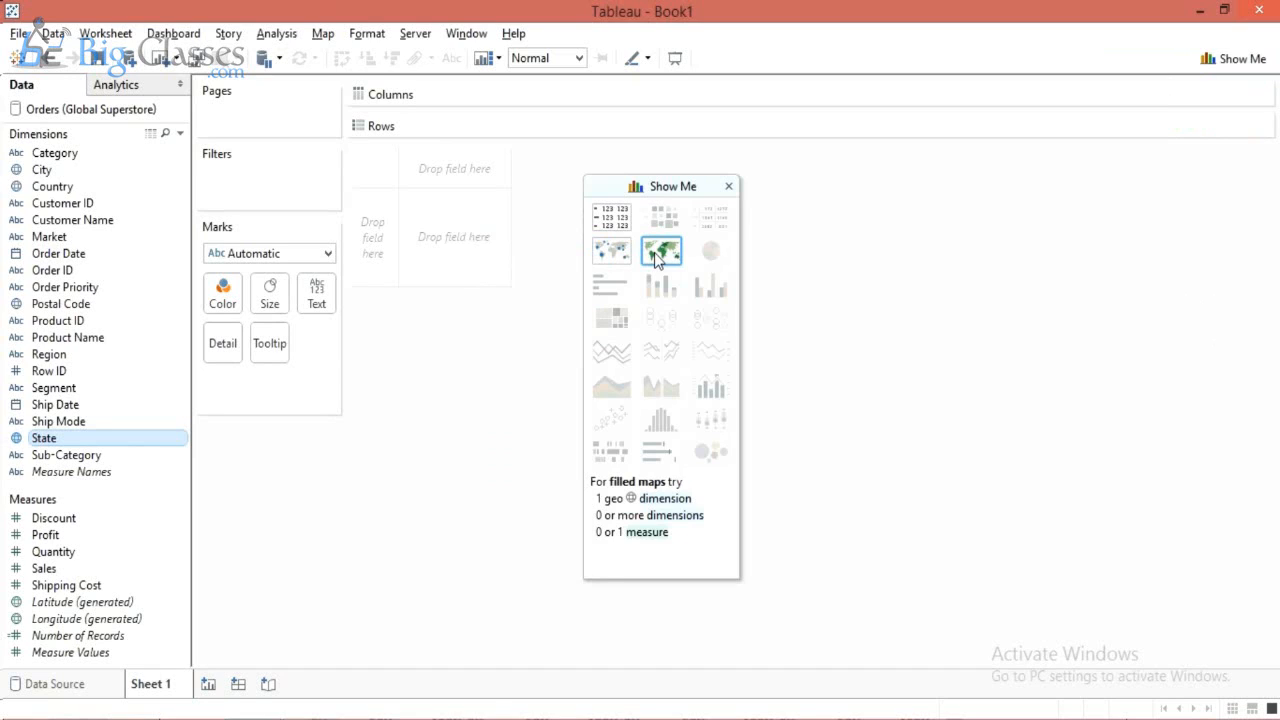
left_click(611, 250)
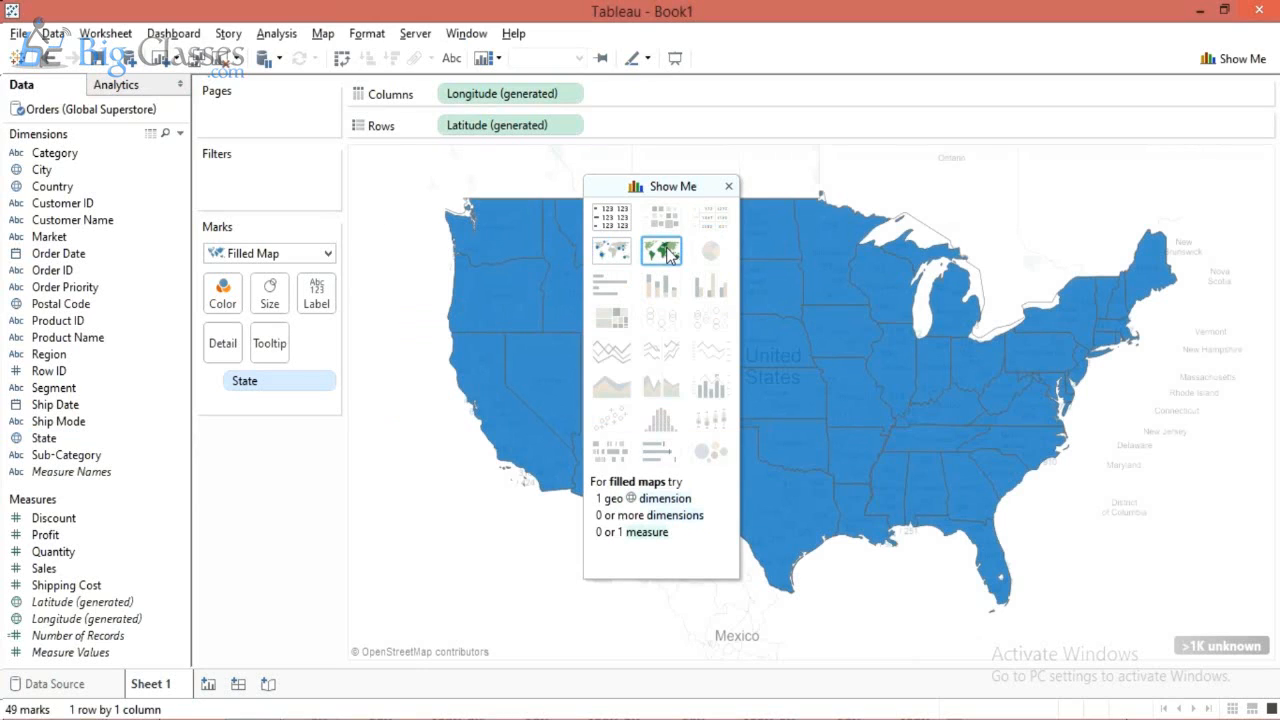
left_click(728, 187)
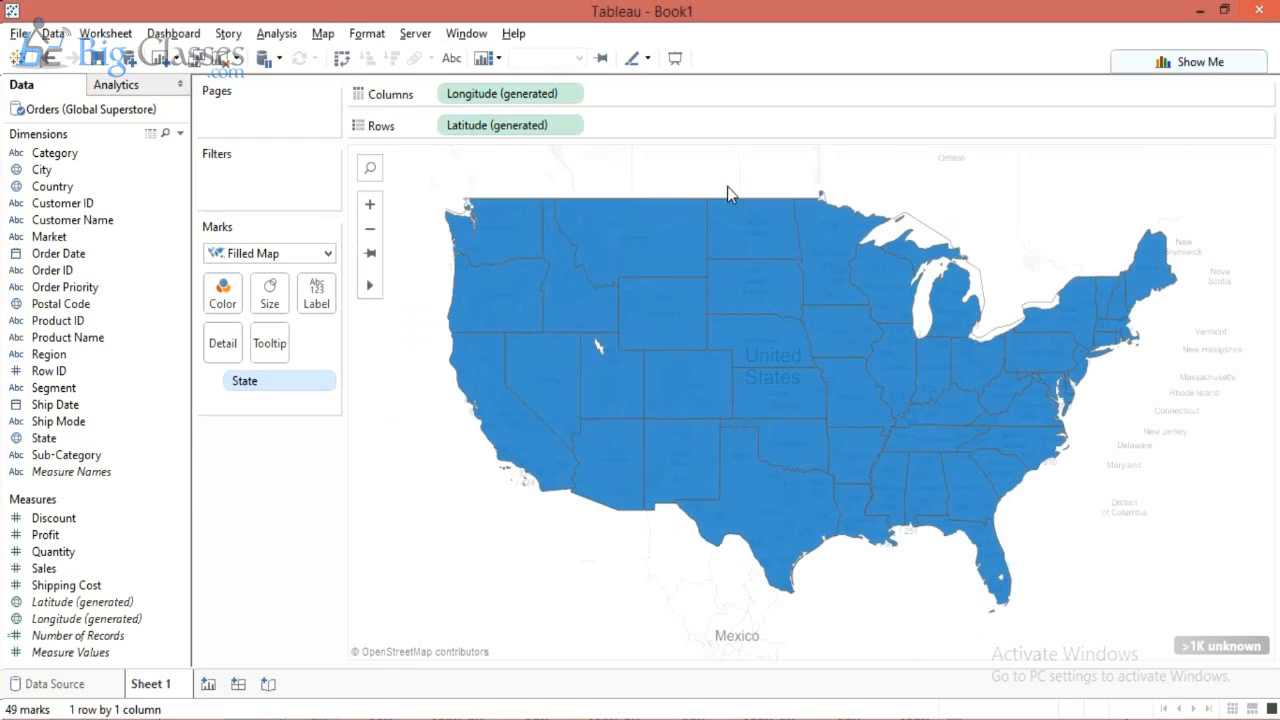
Display the Show Me chart options again and move them clear of the map's centre.
mouse_move(567, 387)
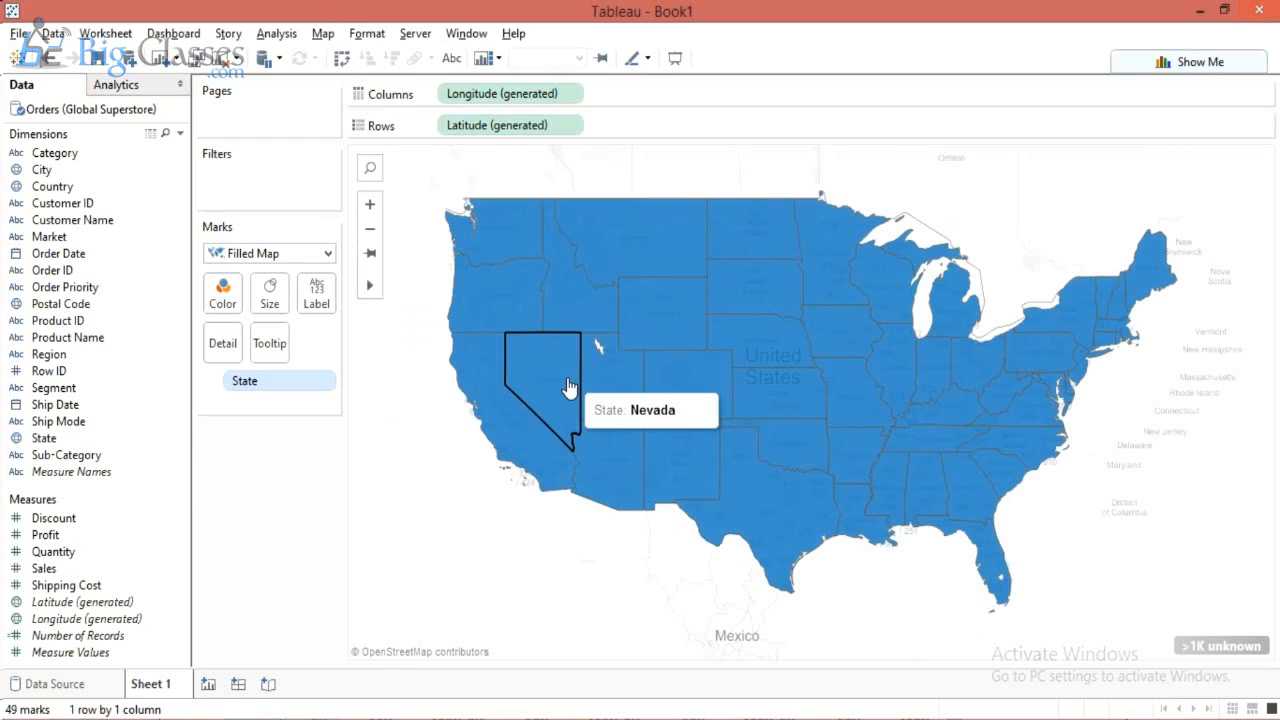
left_click(1191, 64)
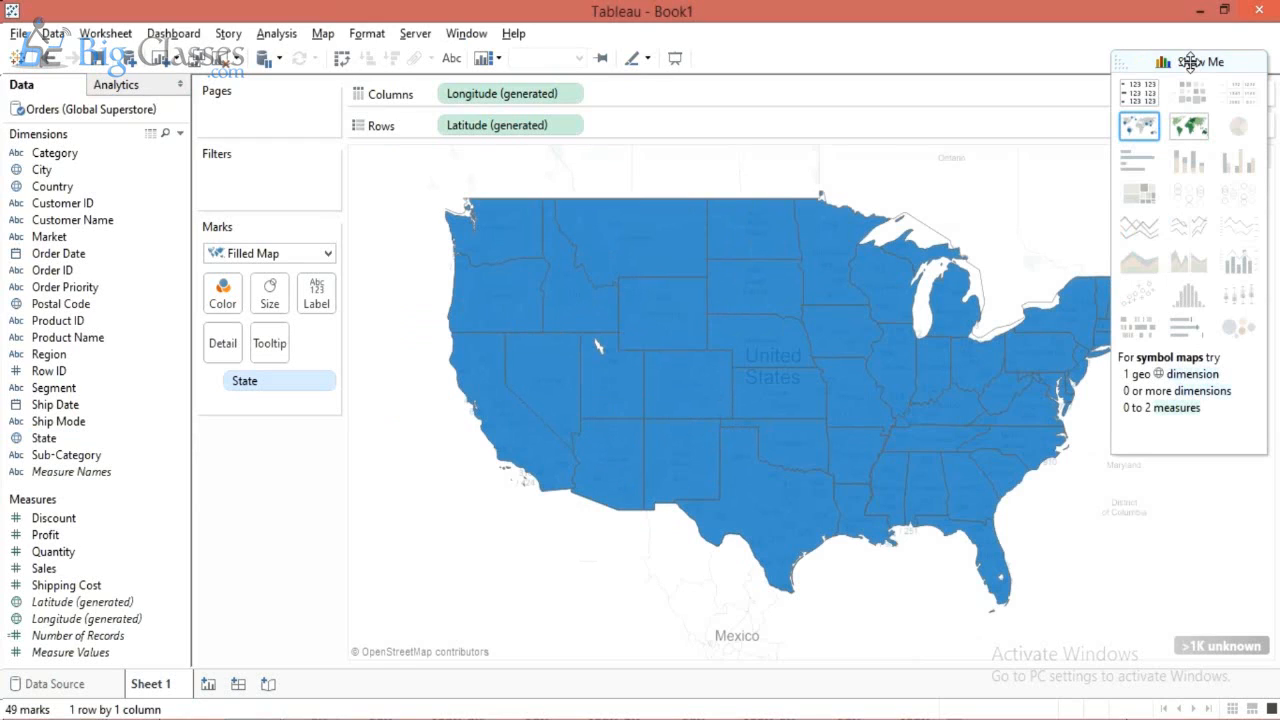
left_click_drag(1190, 62, 692, 247)
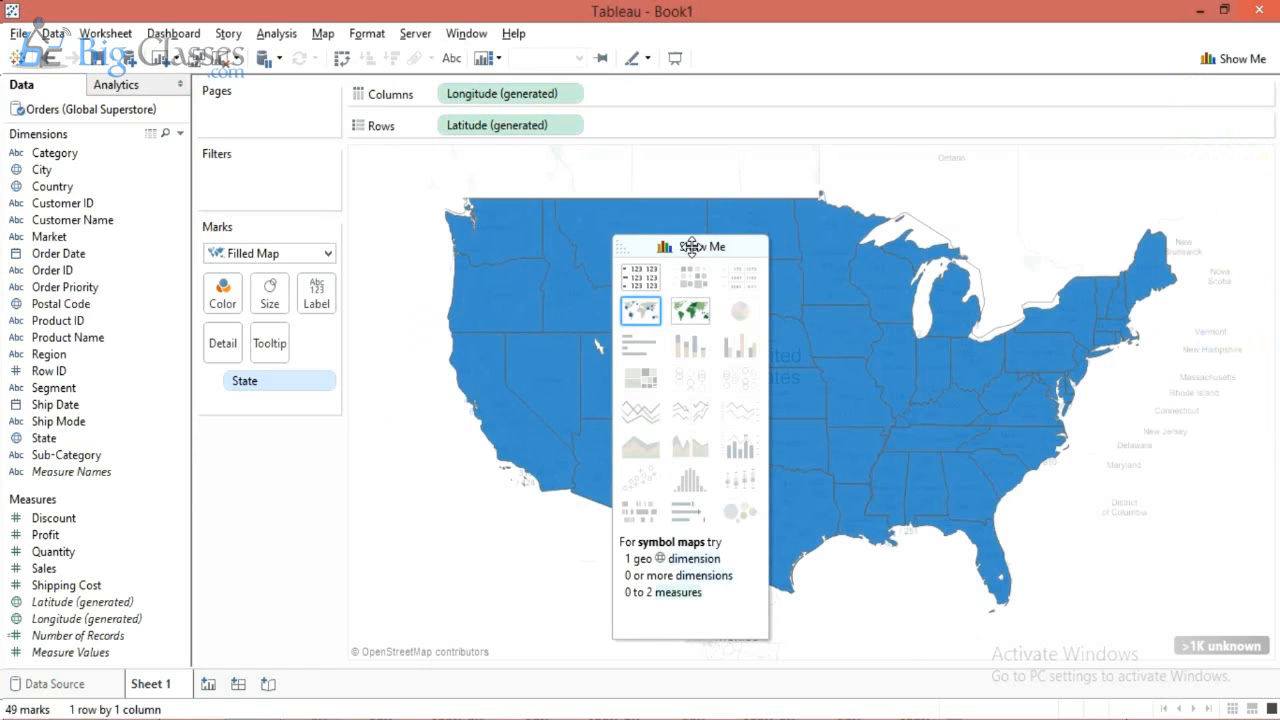
left_click_drag(692, 247, 1224, 60)
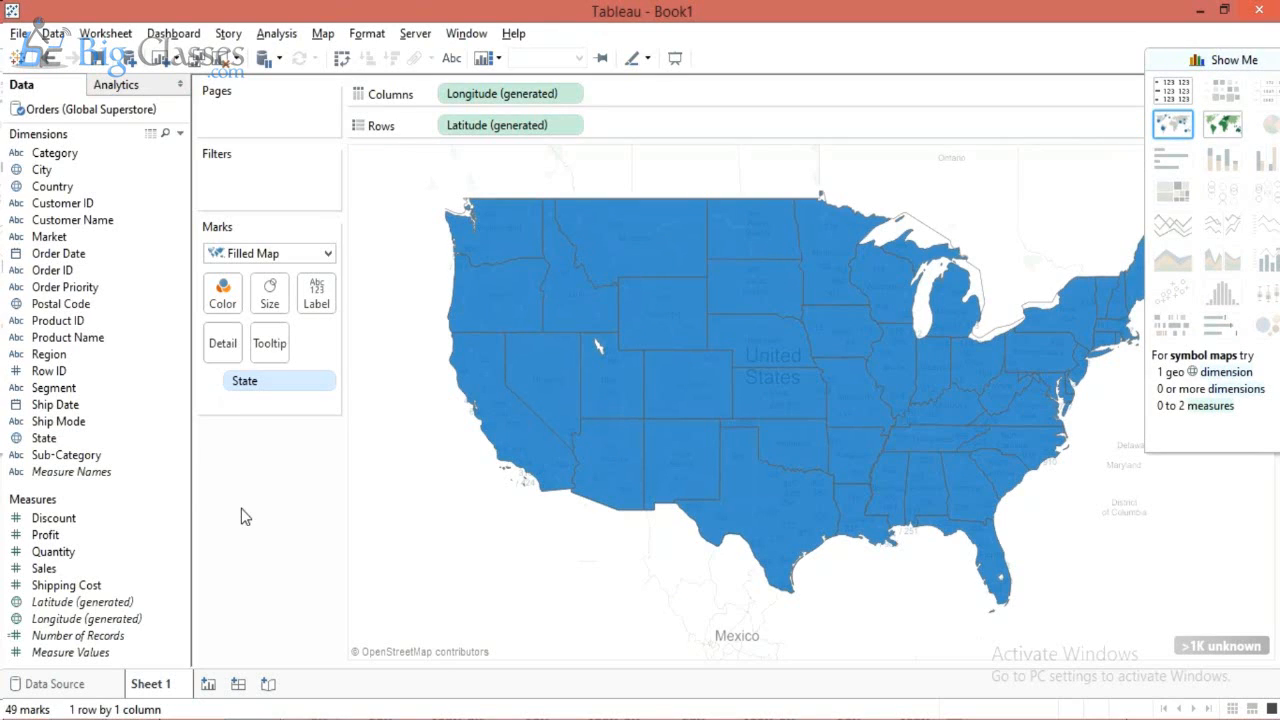
Color the states on the filled map by the Profit measure and close Show Me.
left_click(62, 540)
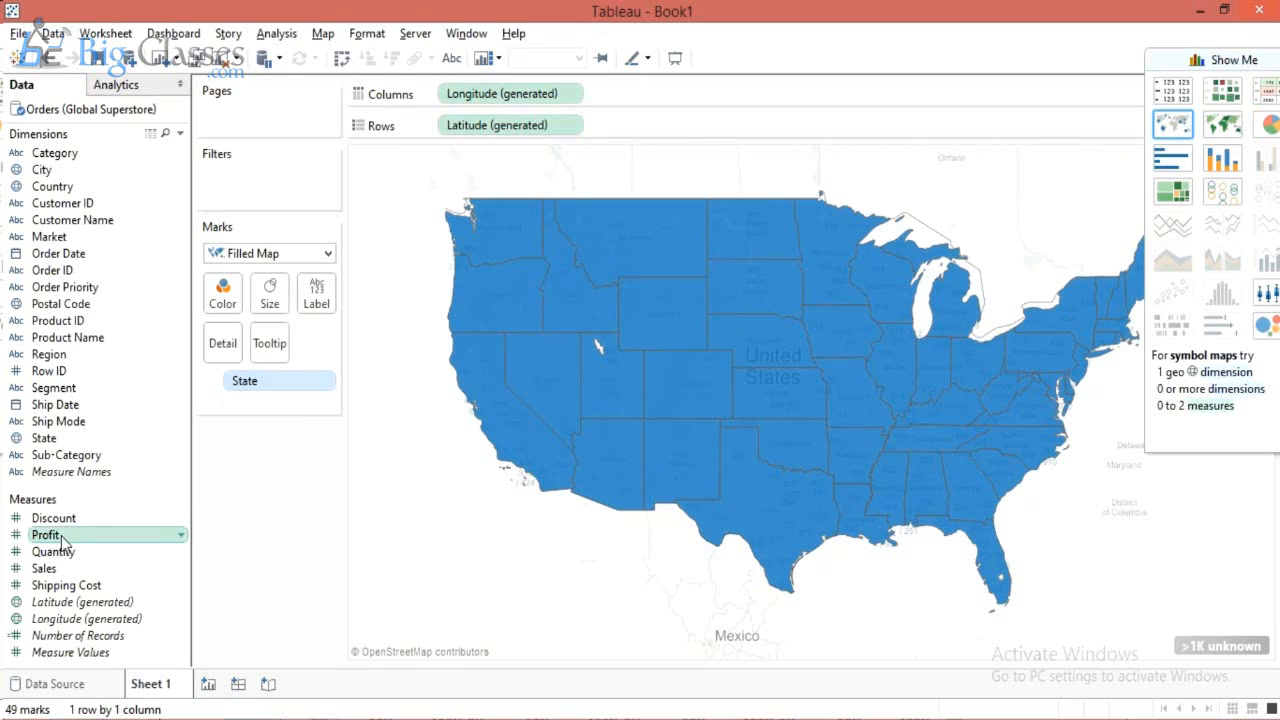
left_click_drag(62, 540, 224, 303)
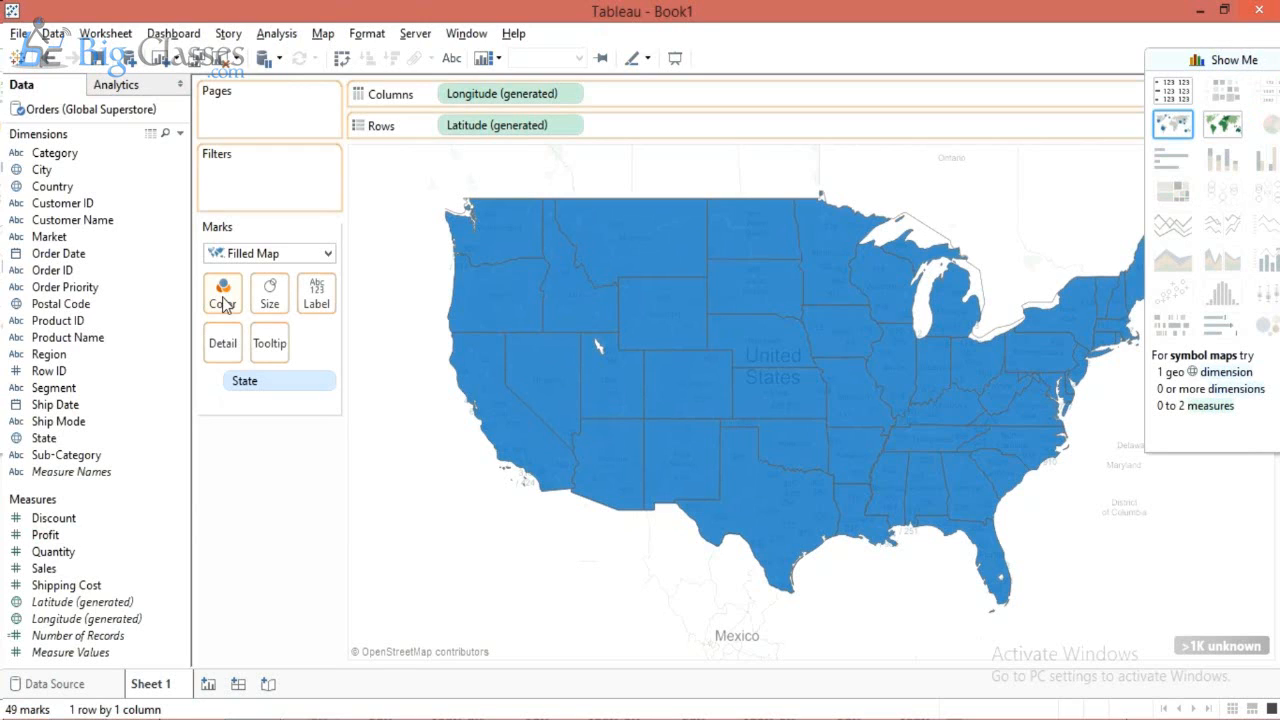
left_click_drag(224, 303, 224, 303)
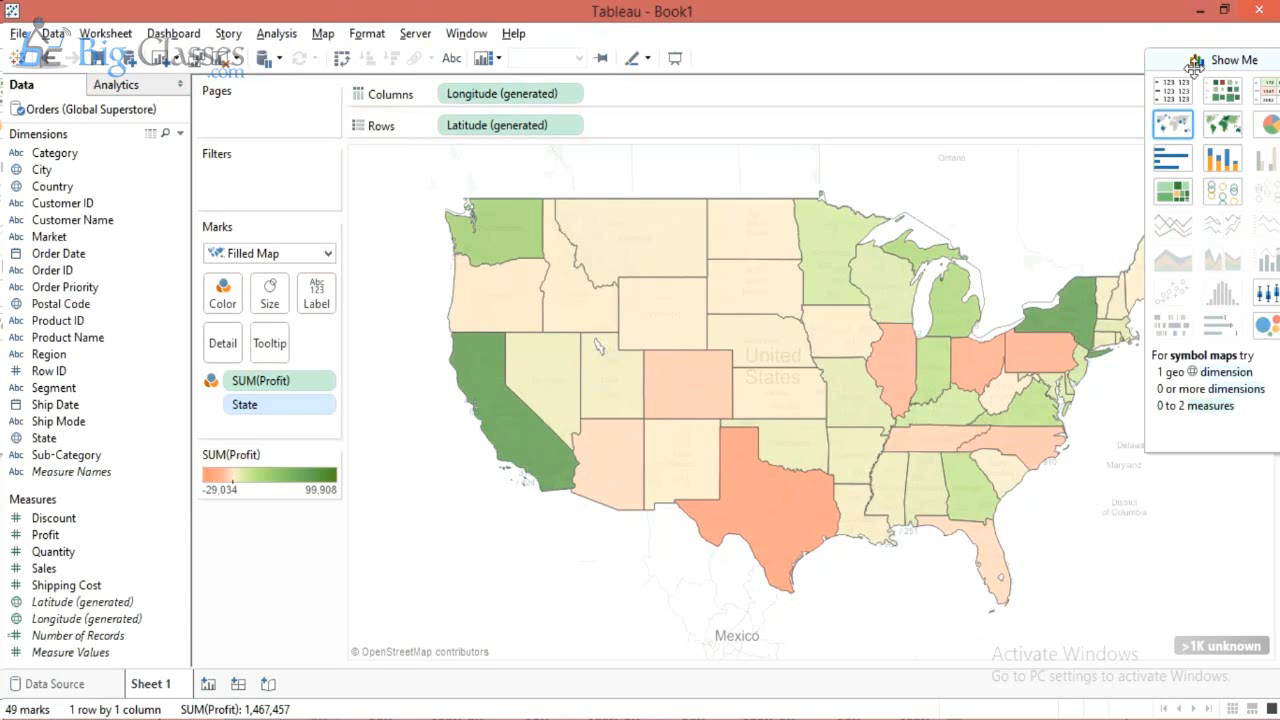
left_click_drag(1196, 64, 1099, 44)
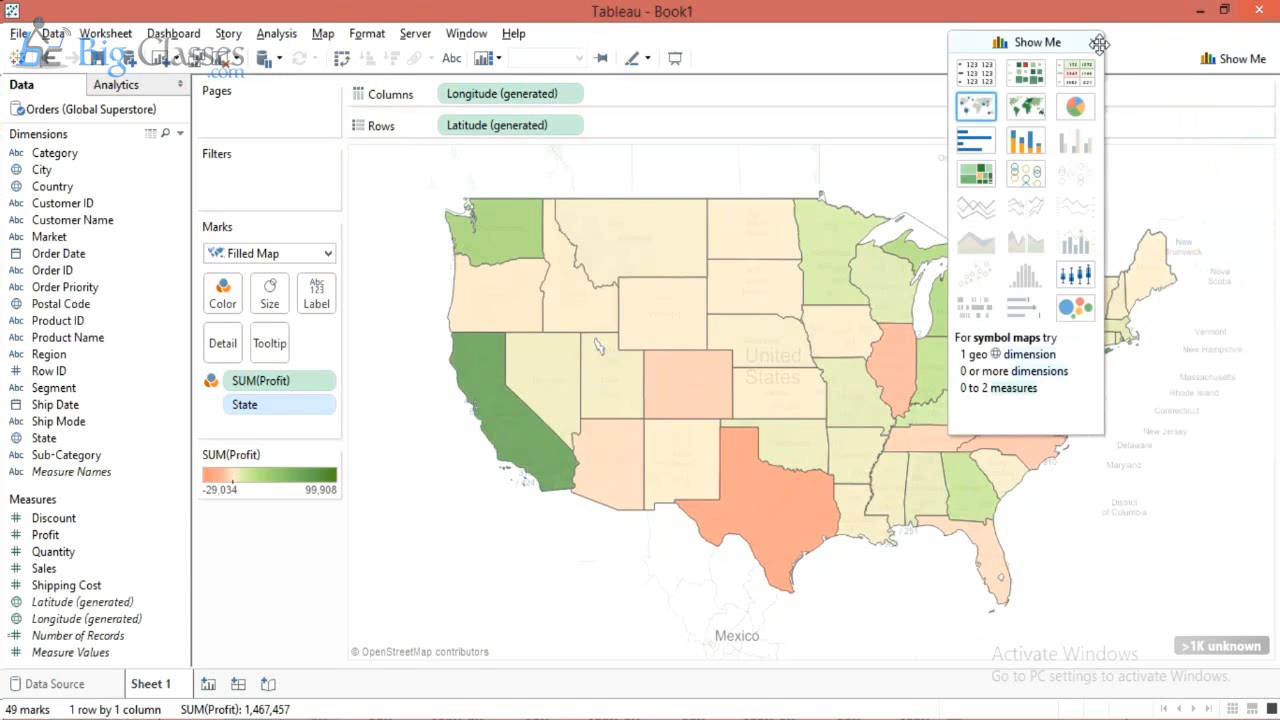
left_click(1099, 44)
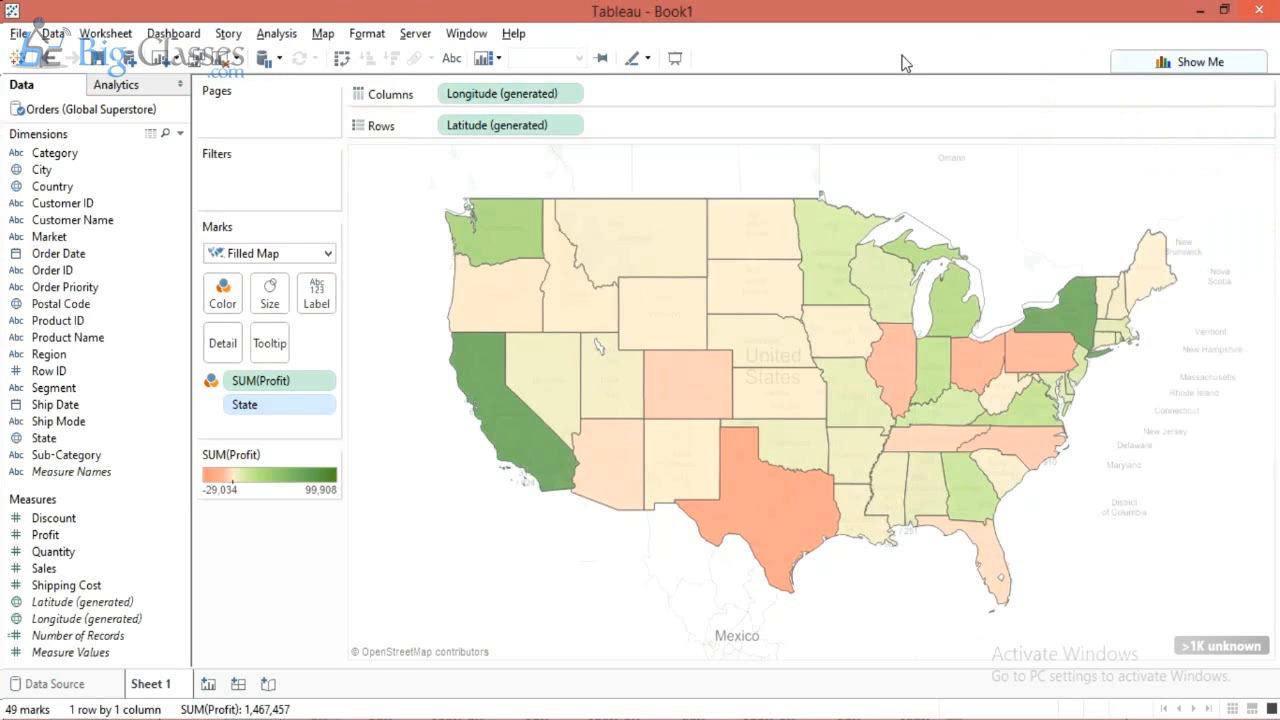
mouse_move(484, 254)
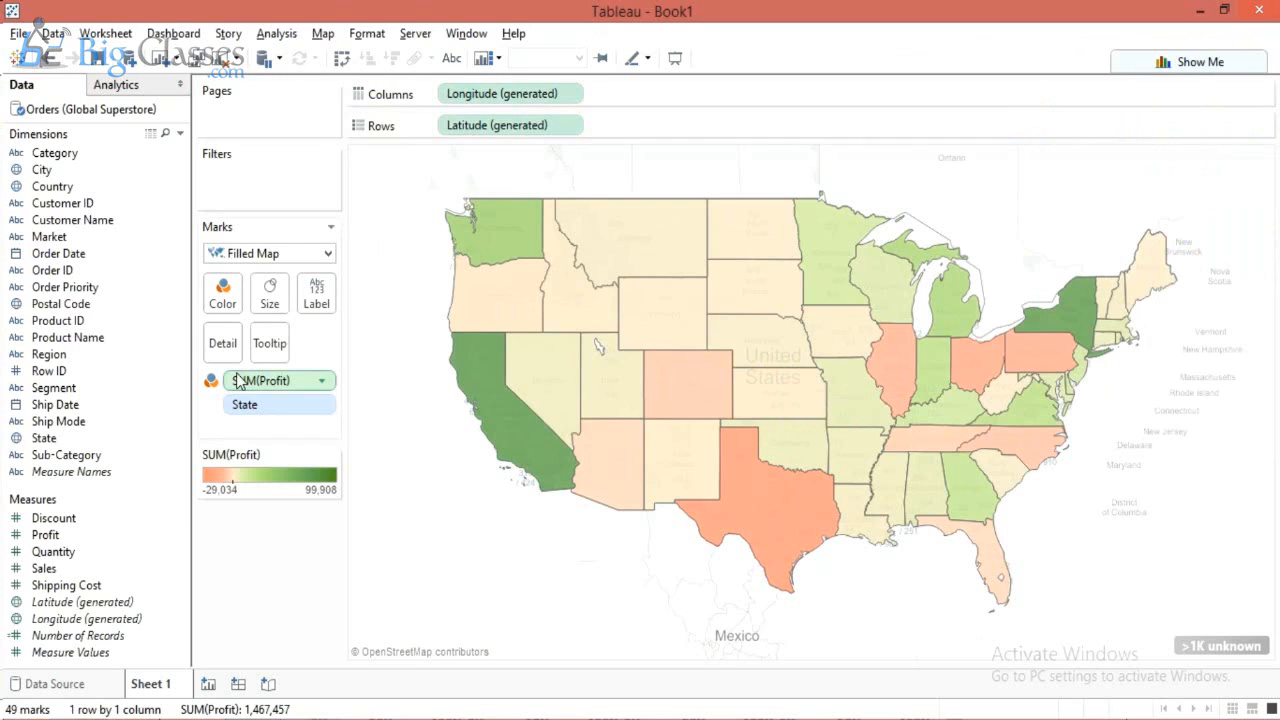
mouse_move(470, 400)
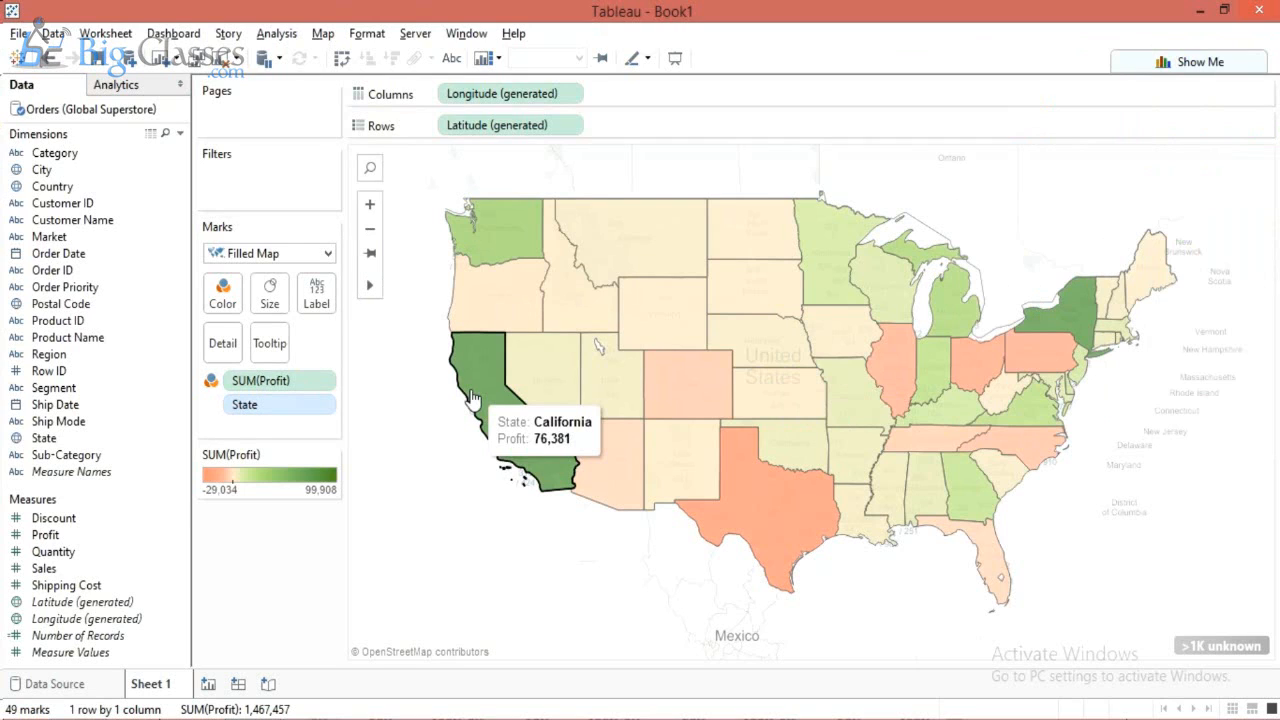
Label each state on the filled map with its State name and Profit value.
left_click(55, 443)
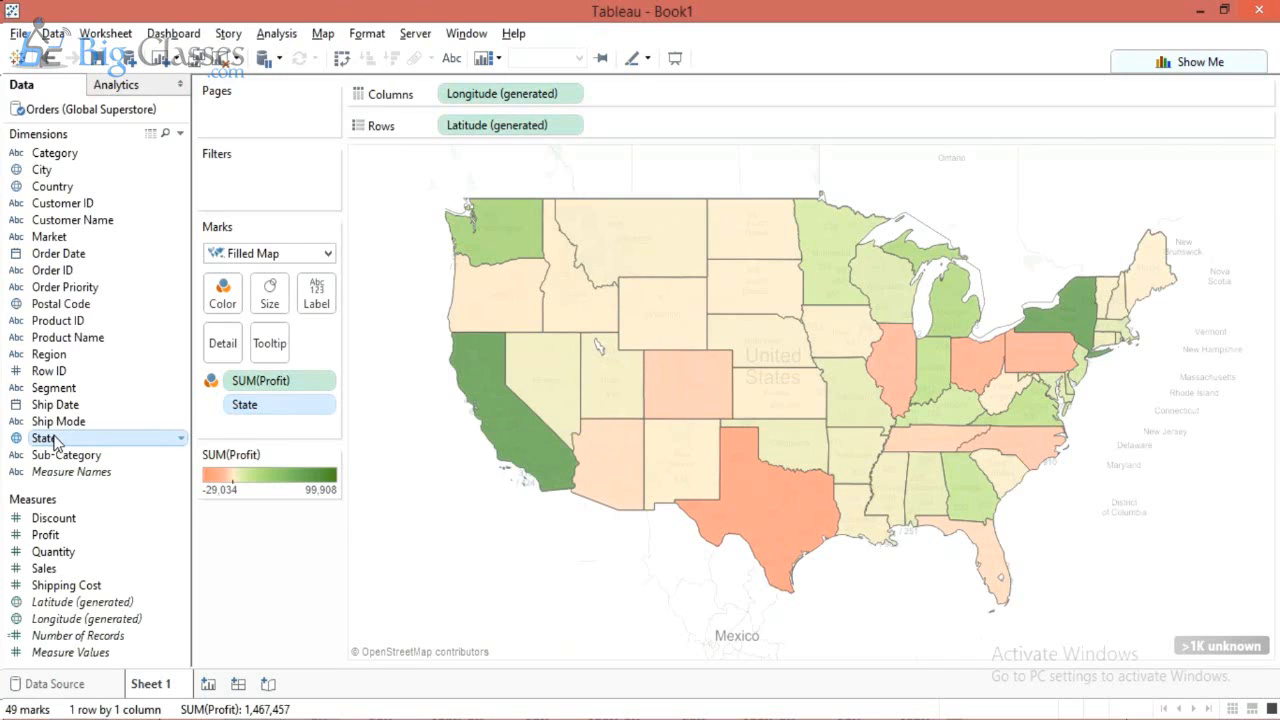
left_click_drag(55, 443, 312, 305)
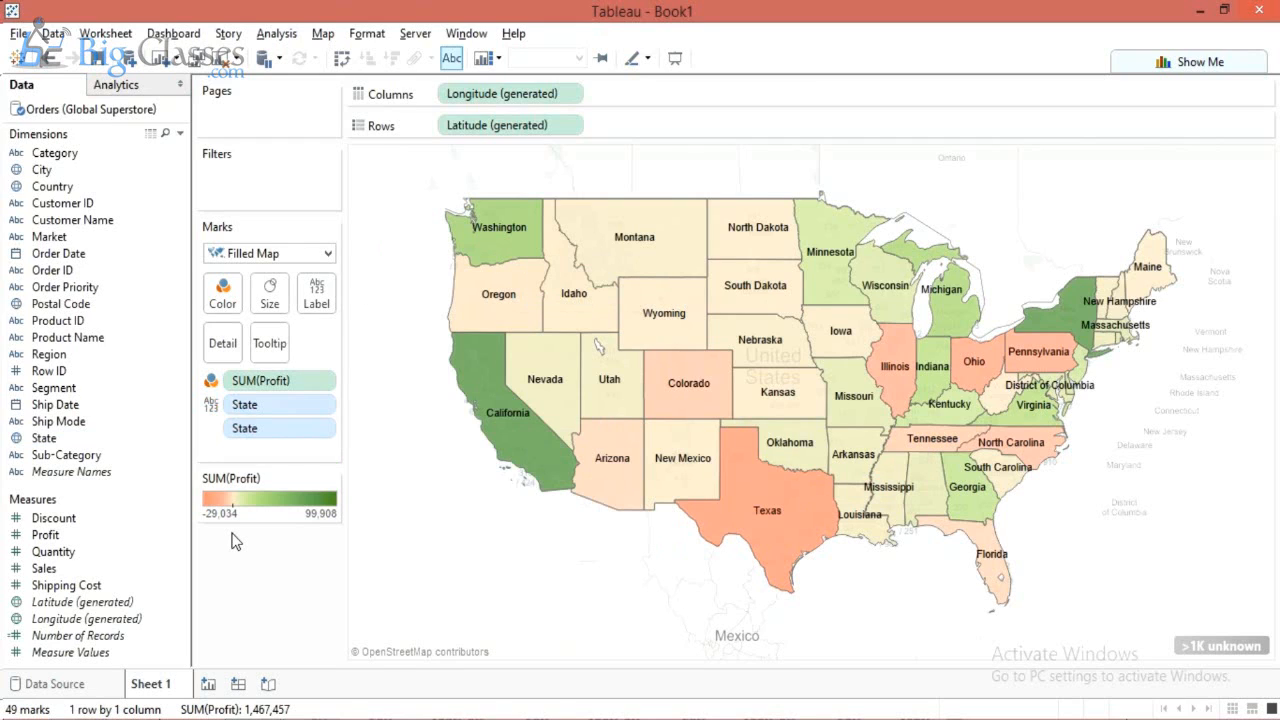
left_click(47, 538)
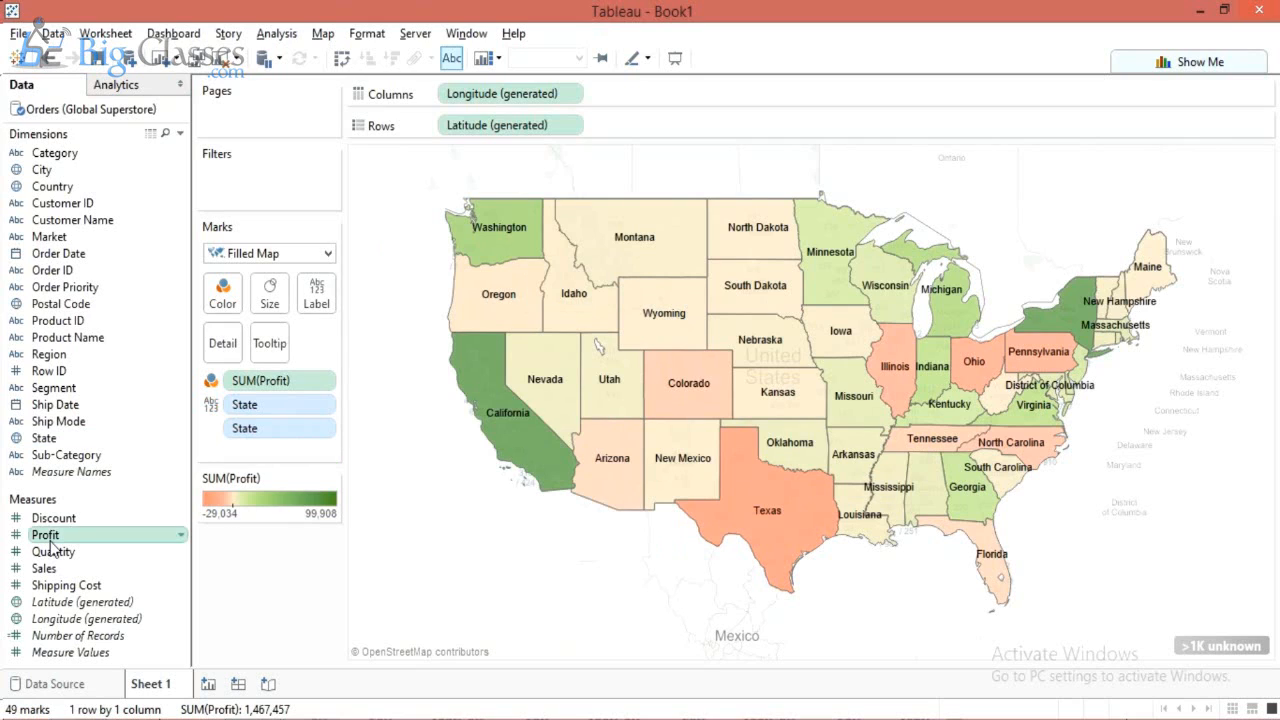
left_click_drag(50, 548, 309, 303)
mouse_move(508, 444)
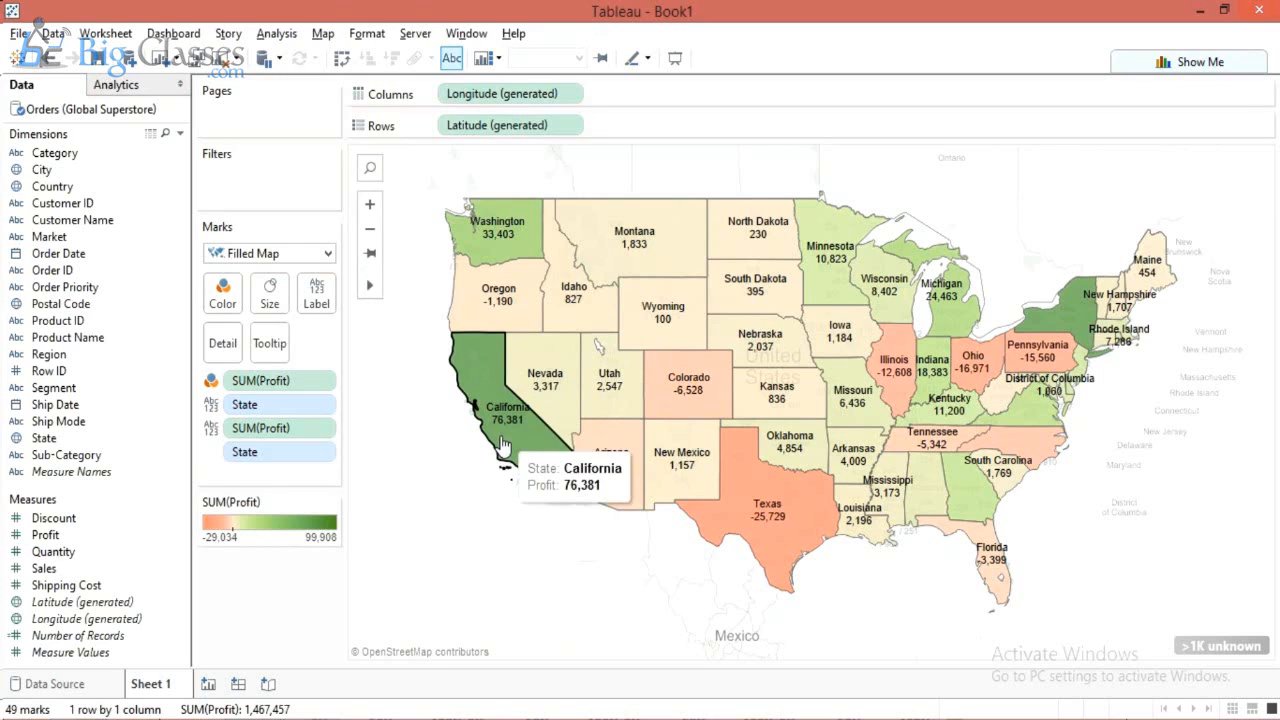
mouse_move(492, 266)
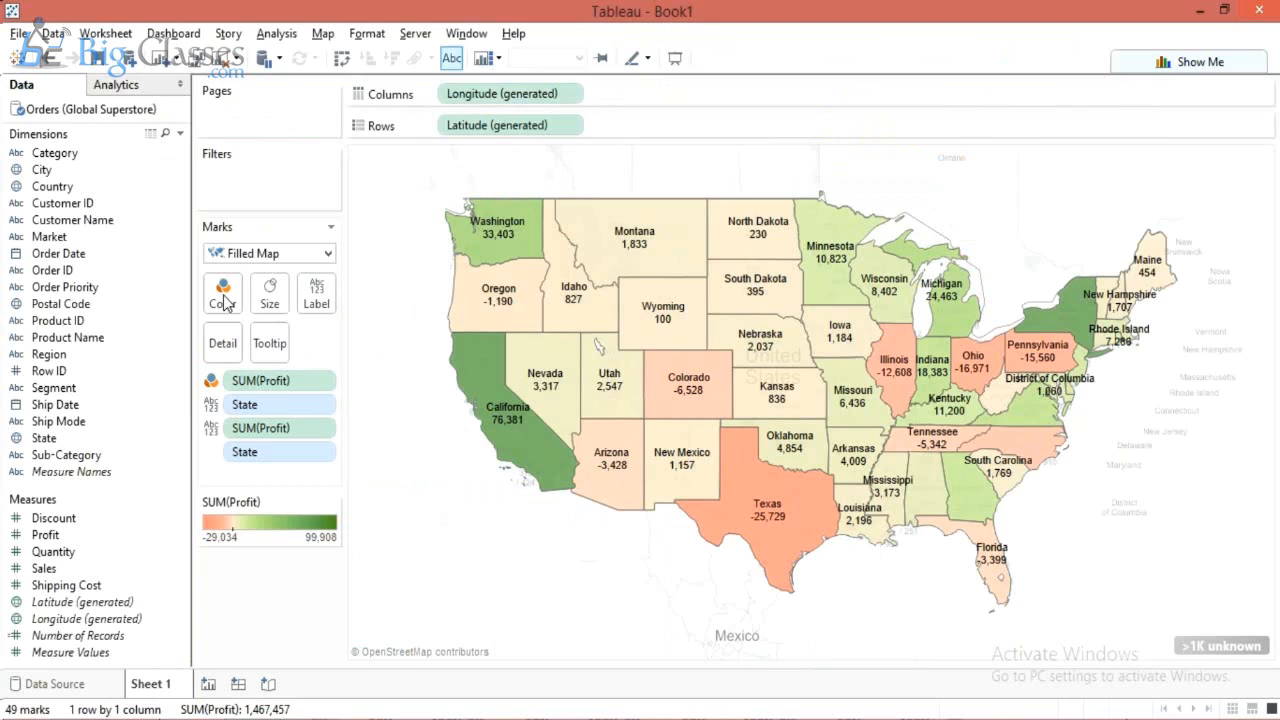
Change the color palette of Profit on the filled state map to Orange-Blue Diverging.
left_click(223, 297)
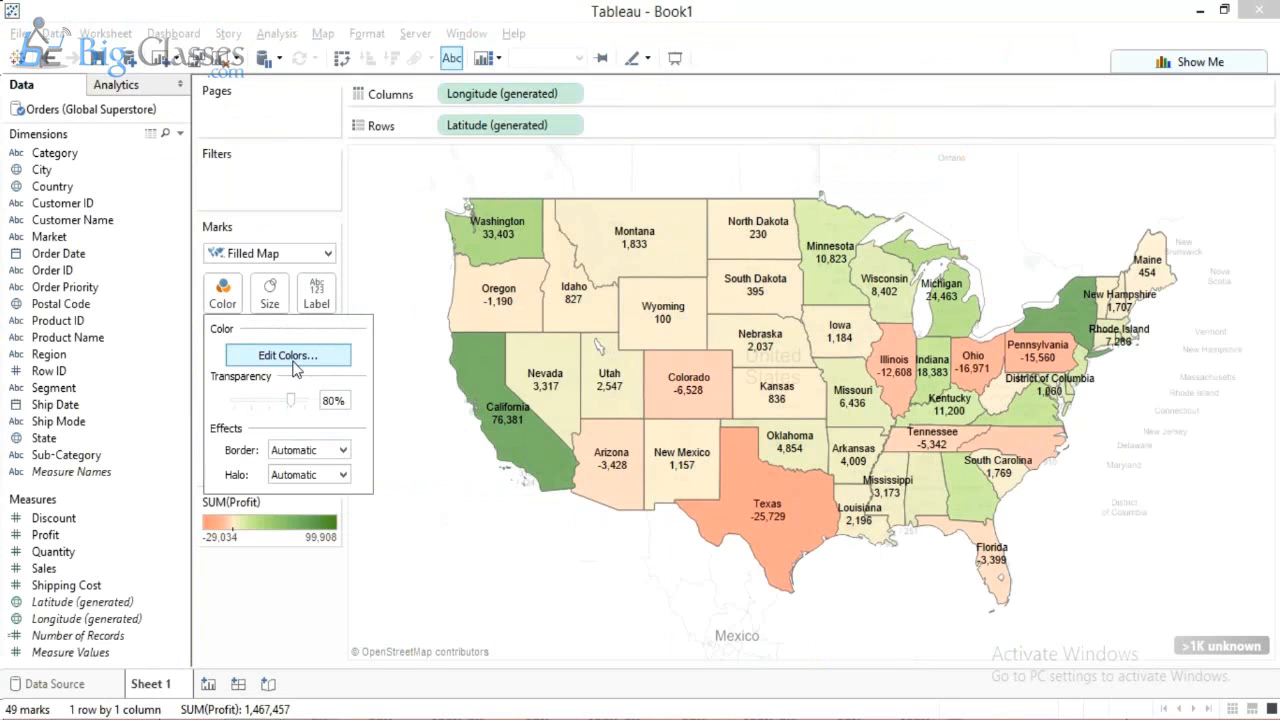
left_click(290, 357)
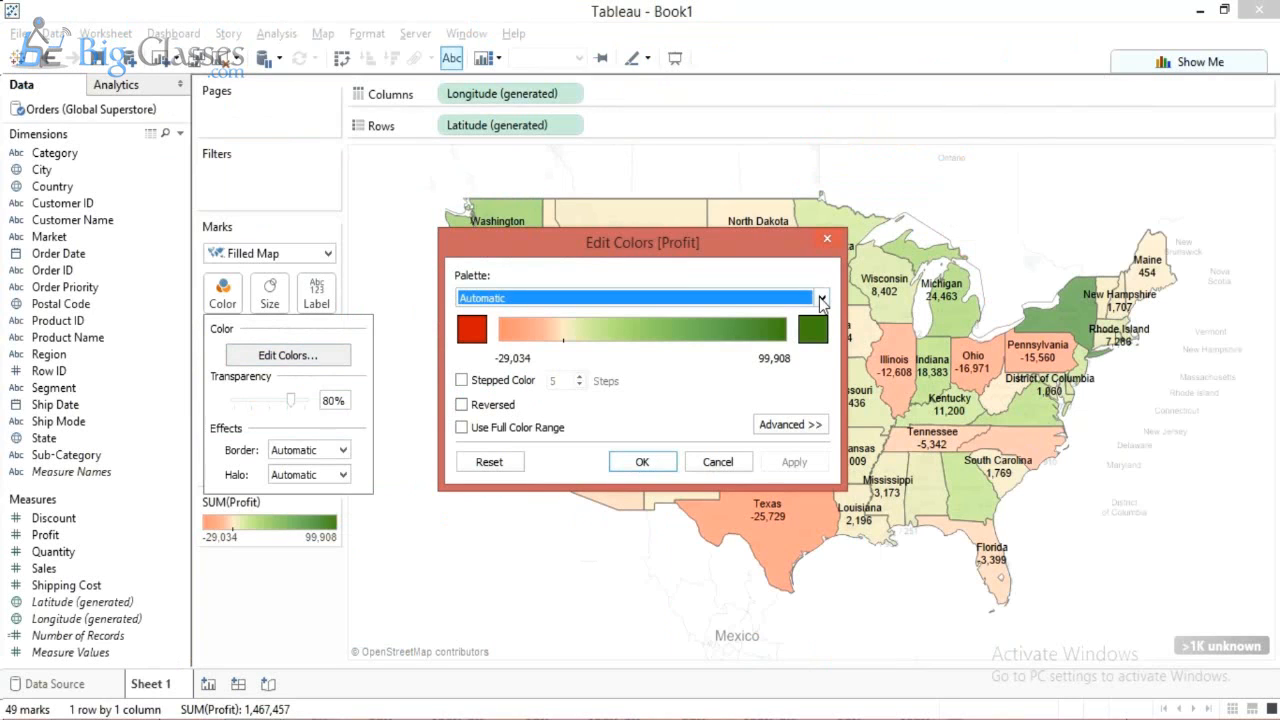
left_click(821, 300)
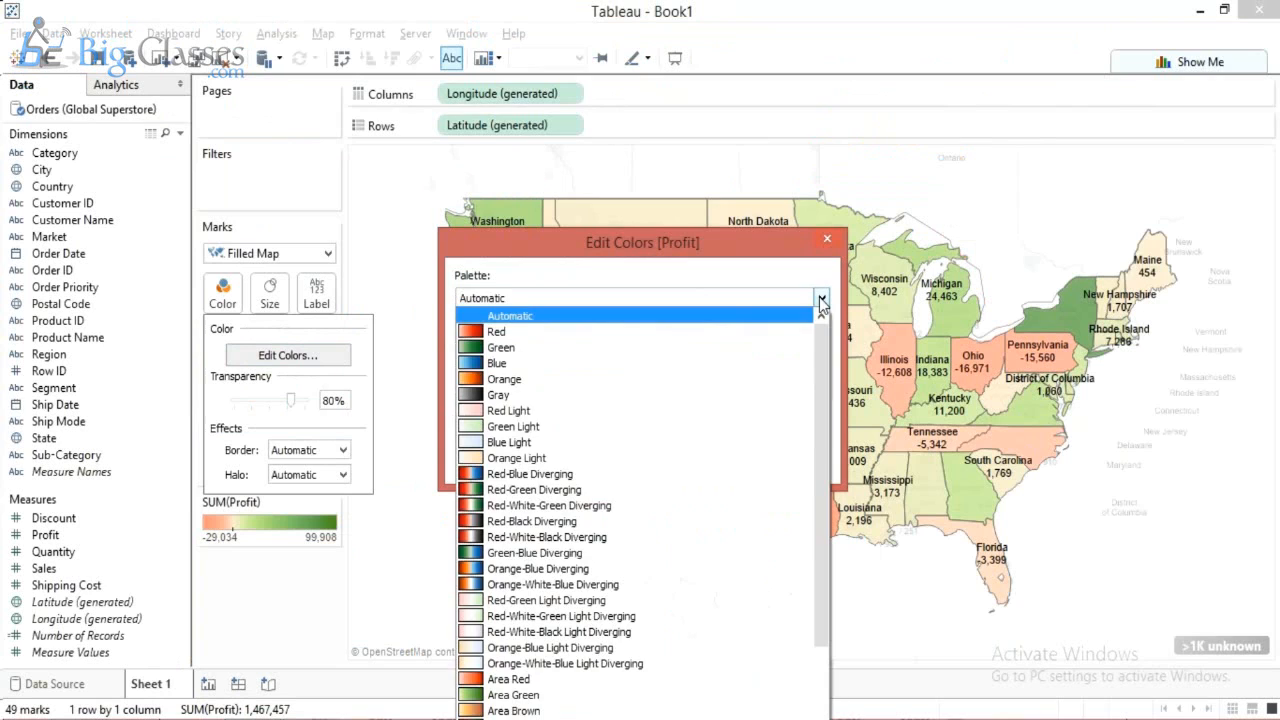
left_click(565, 569)
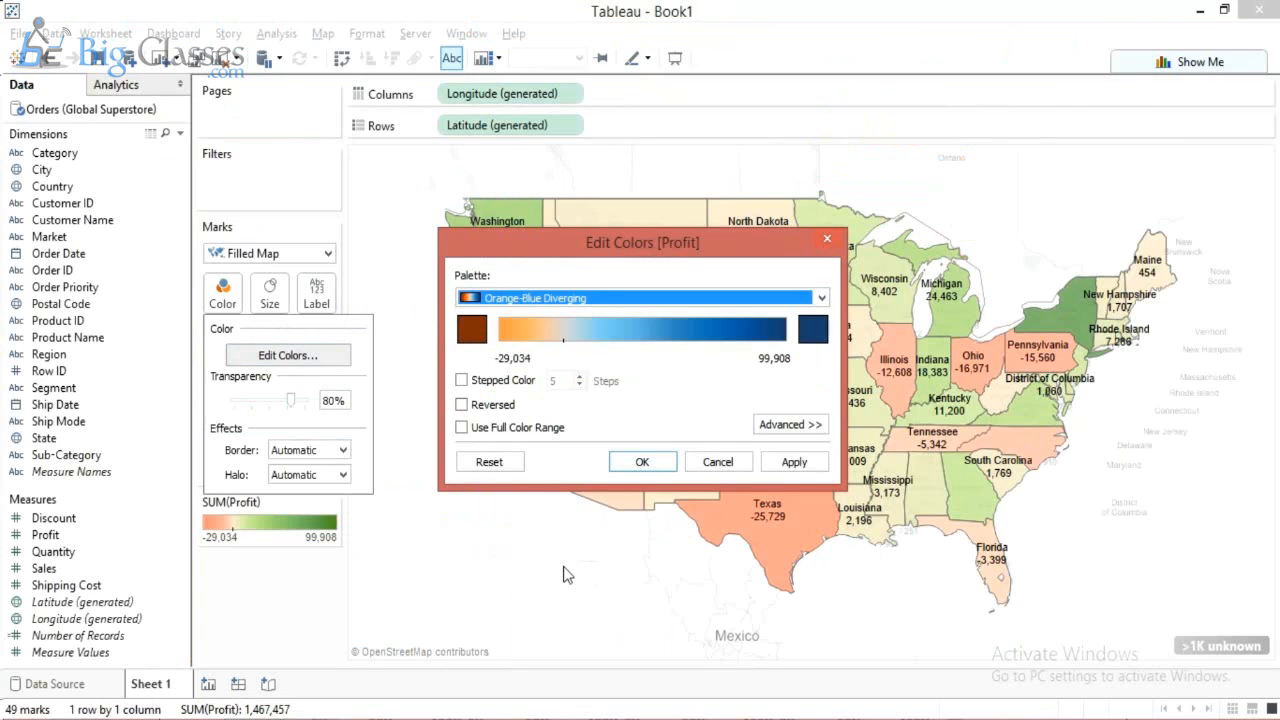
left_click(655, 463)
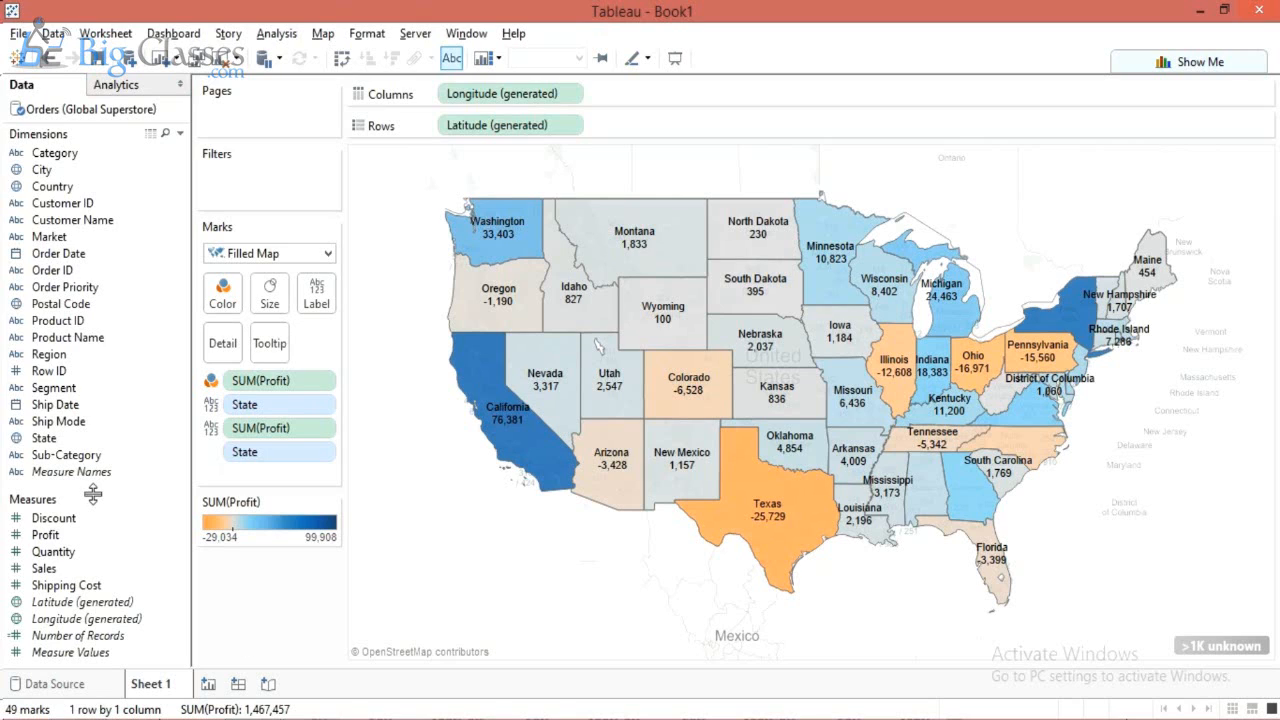
left_click(222, 292)
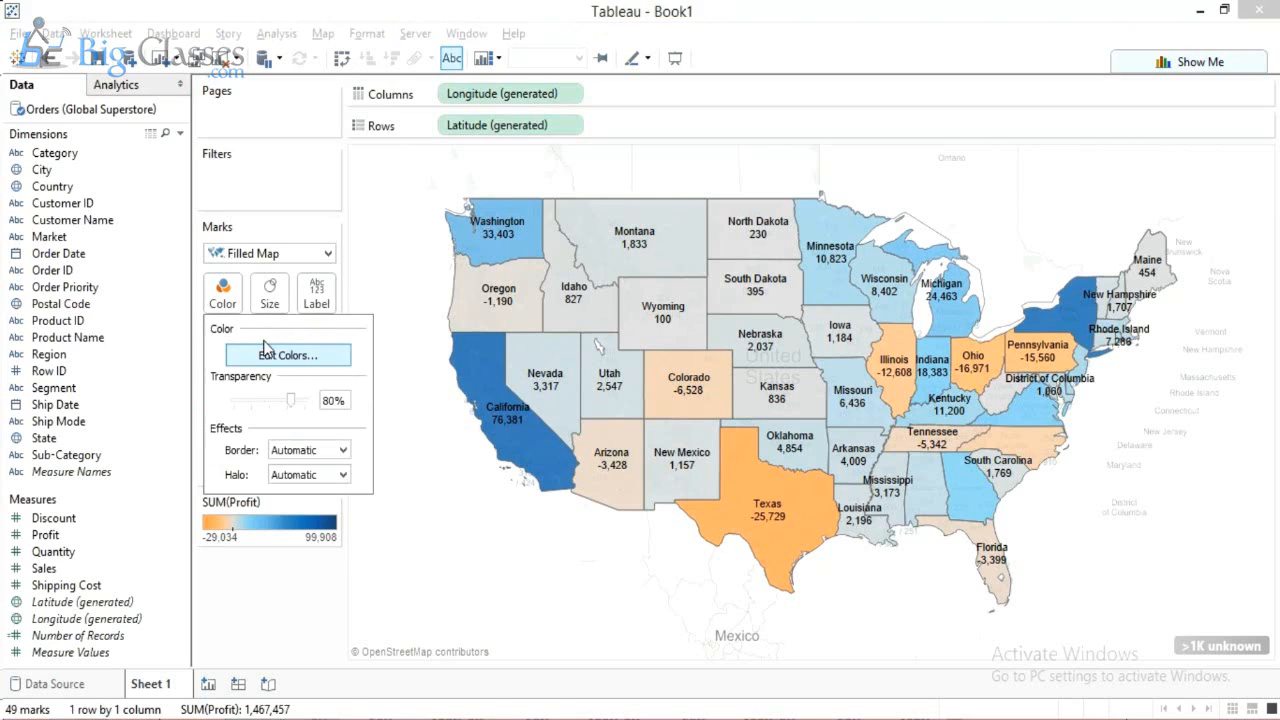
left_click(287, 357)
left_click(821, 298)
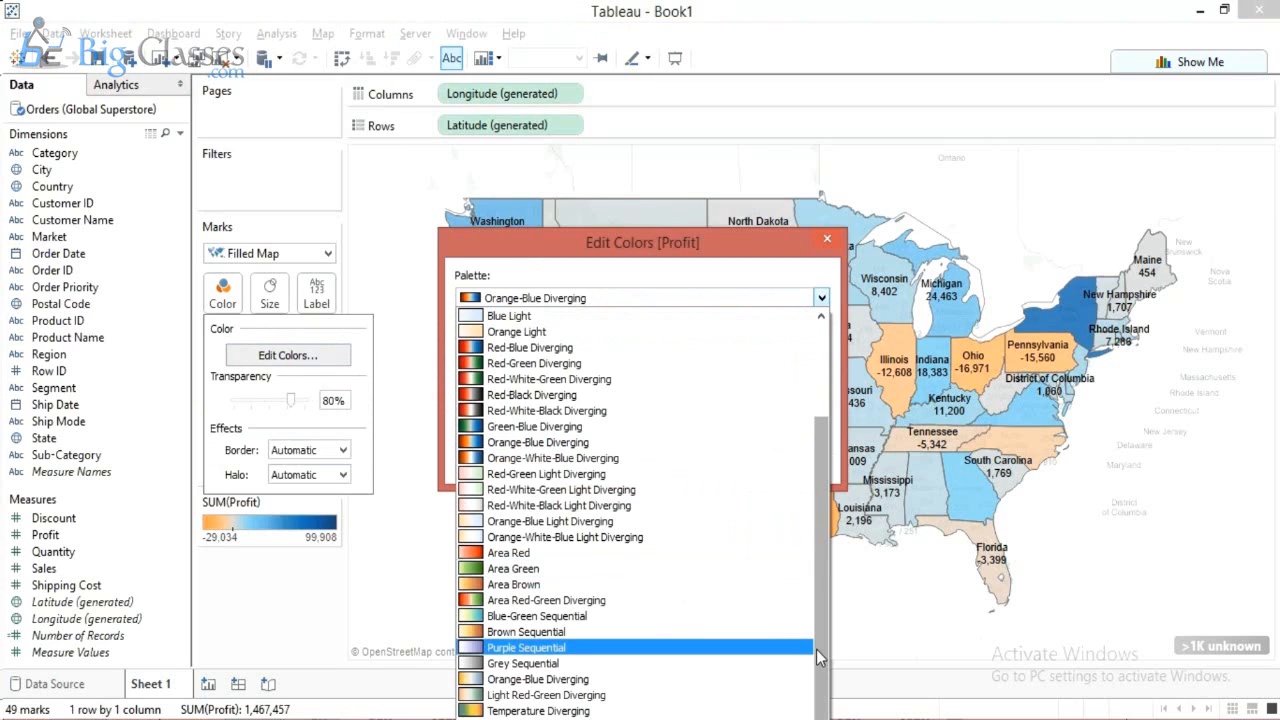
left_click_drag(818, 657, 819, 469)
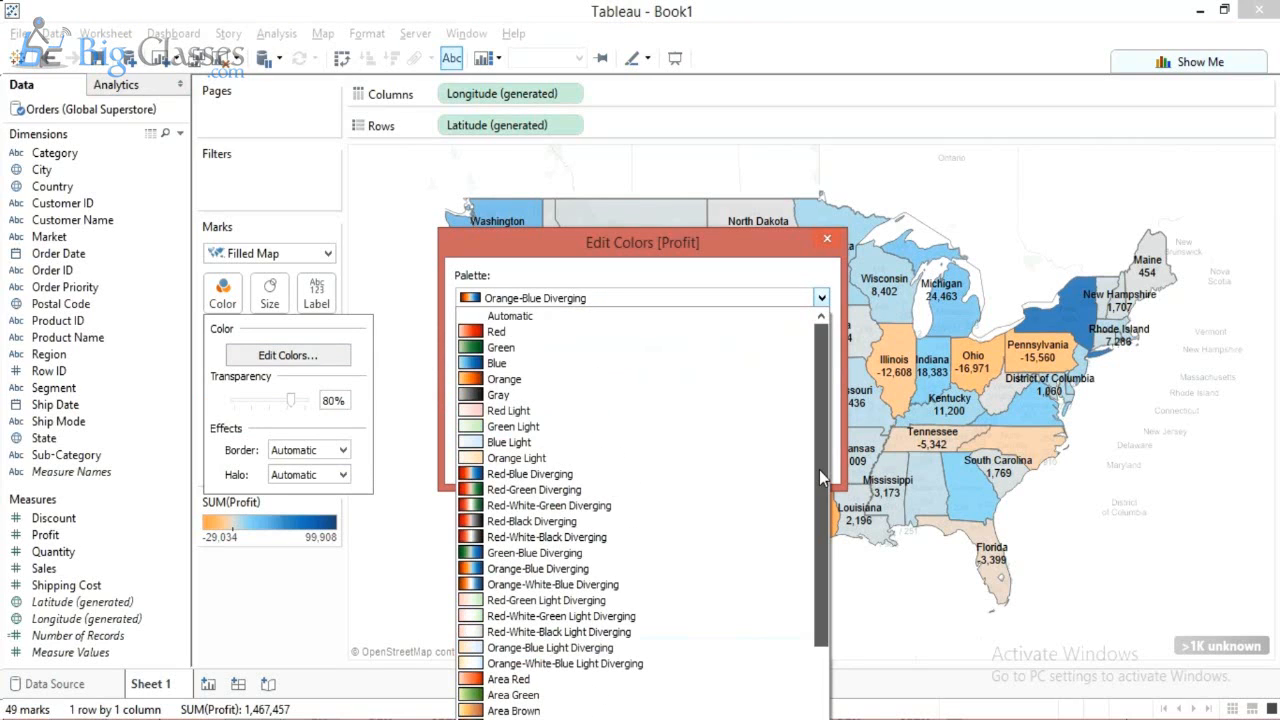
left_click(213, 623)
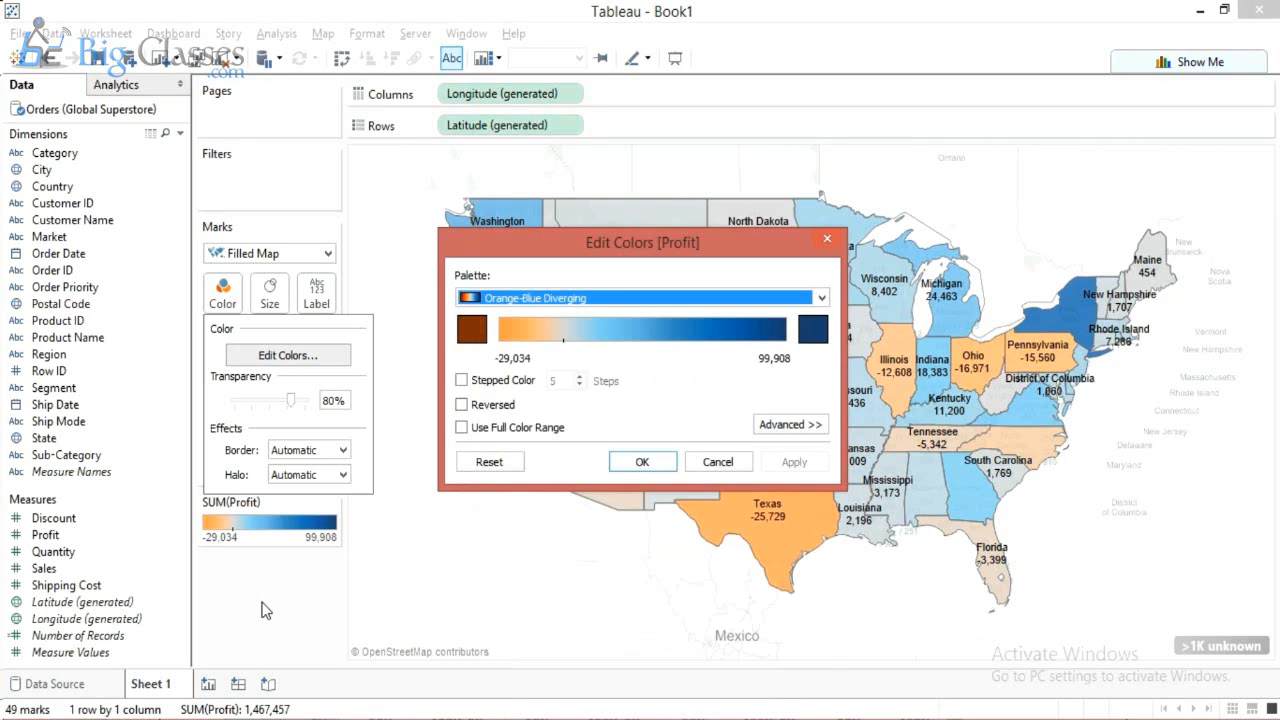
left_click(717, 462)
left_click(1188, 58)
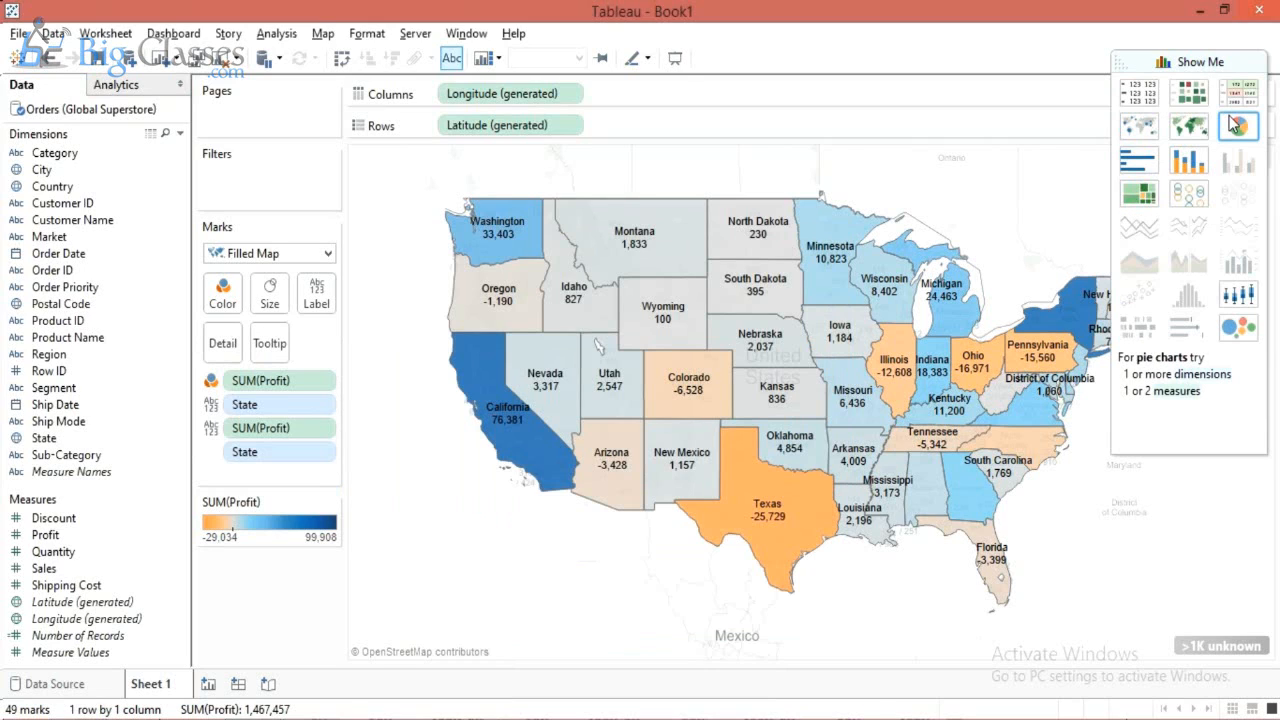
left_click(1180, 62)
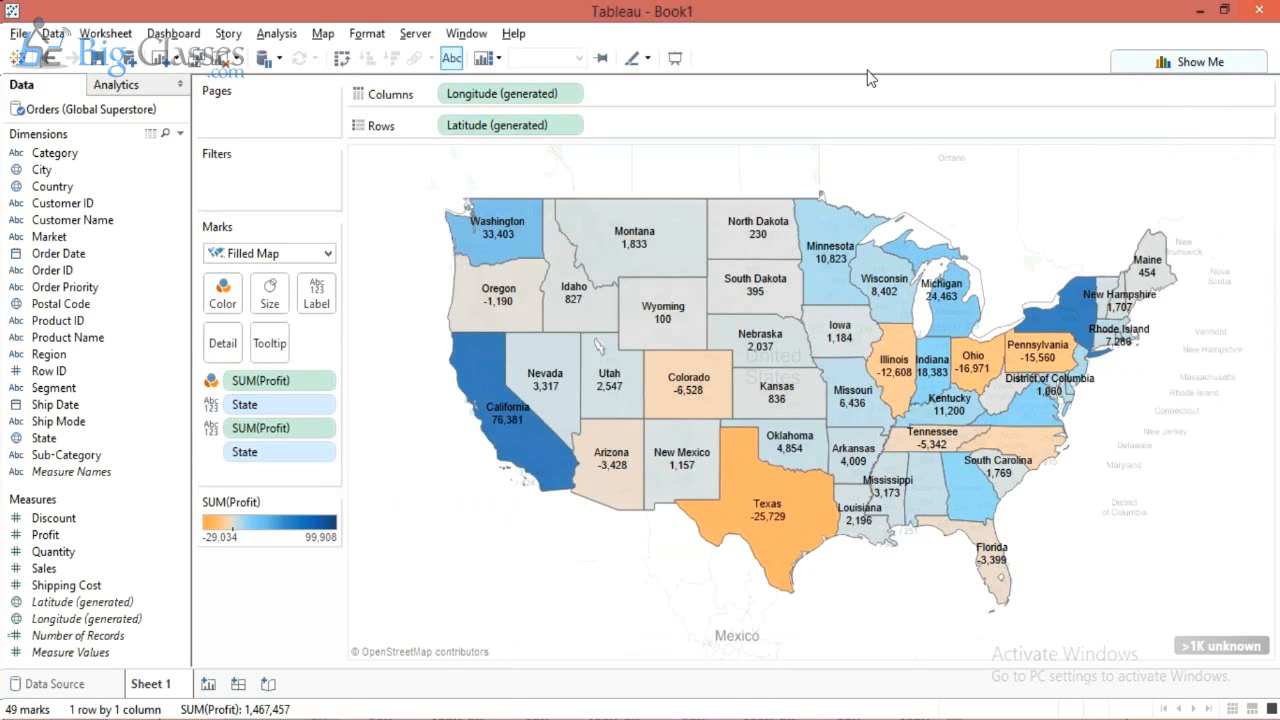
Rename the map worksheet as Profit Map and add a new blank worksheet.
double_click(146, 688)
type("Profit Map")
key("Return")
mouse_move(506, 440)
left_click(209, 684)
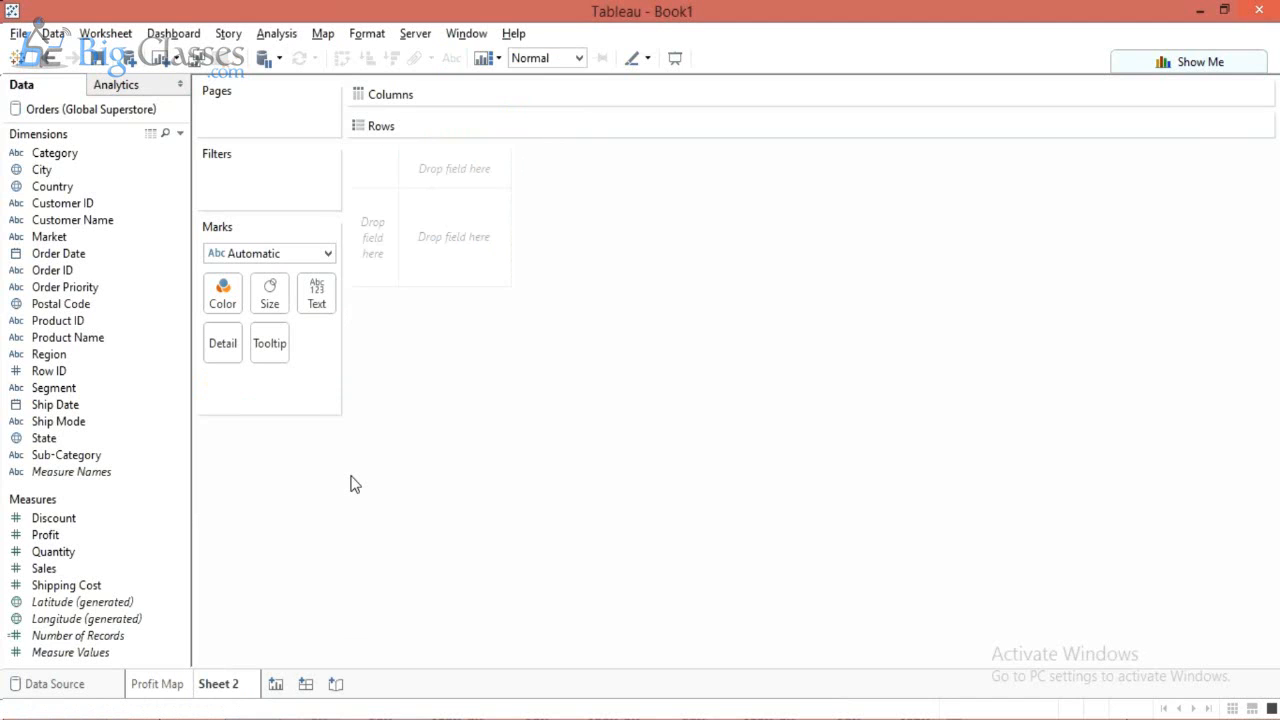
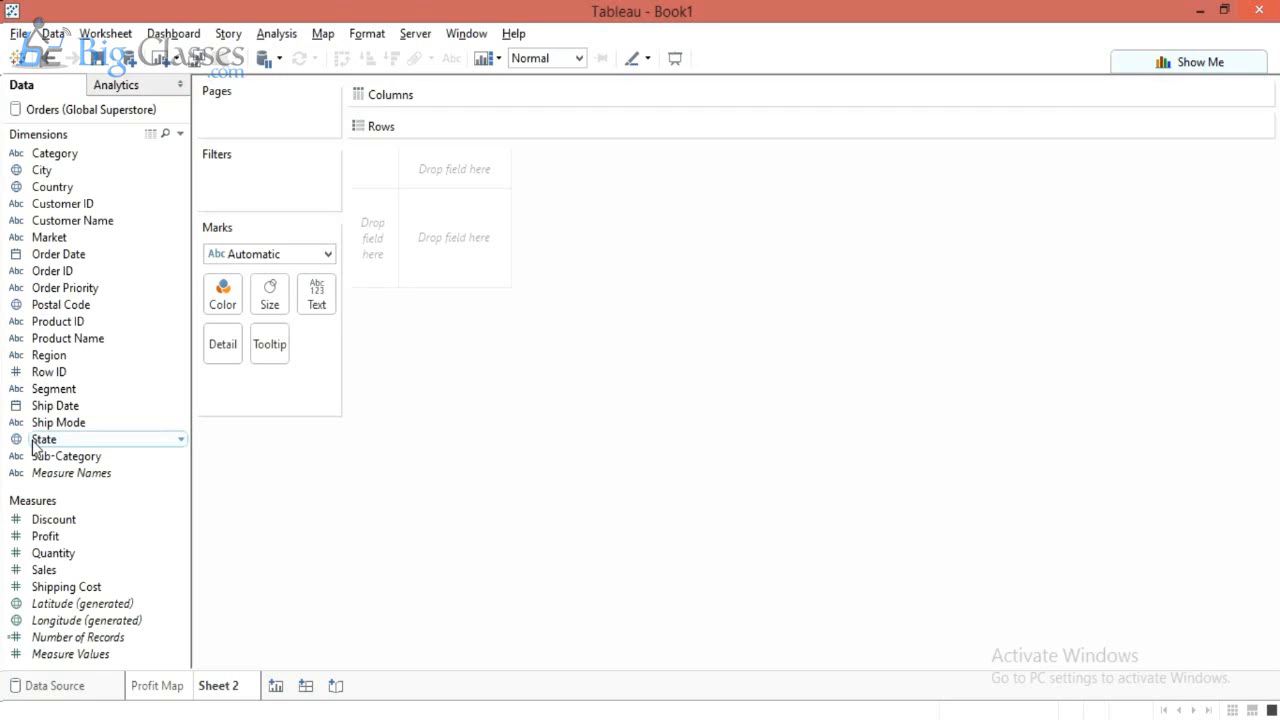
Build a horizontal bar chart with Category and Sub-Category as rows and the Sales measure as columns.
left_click(36, 427)
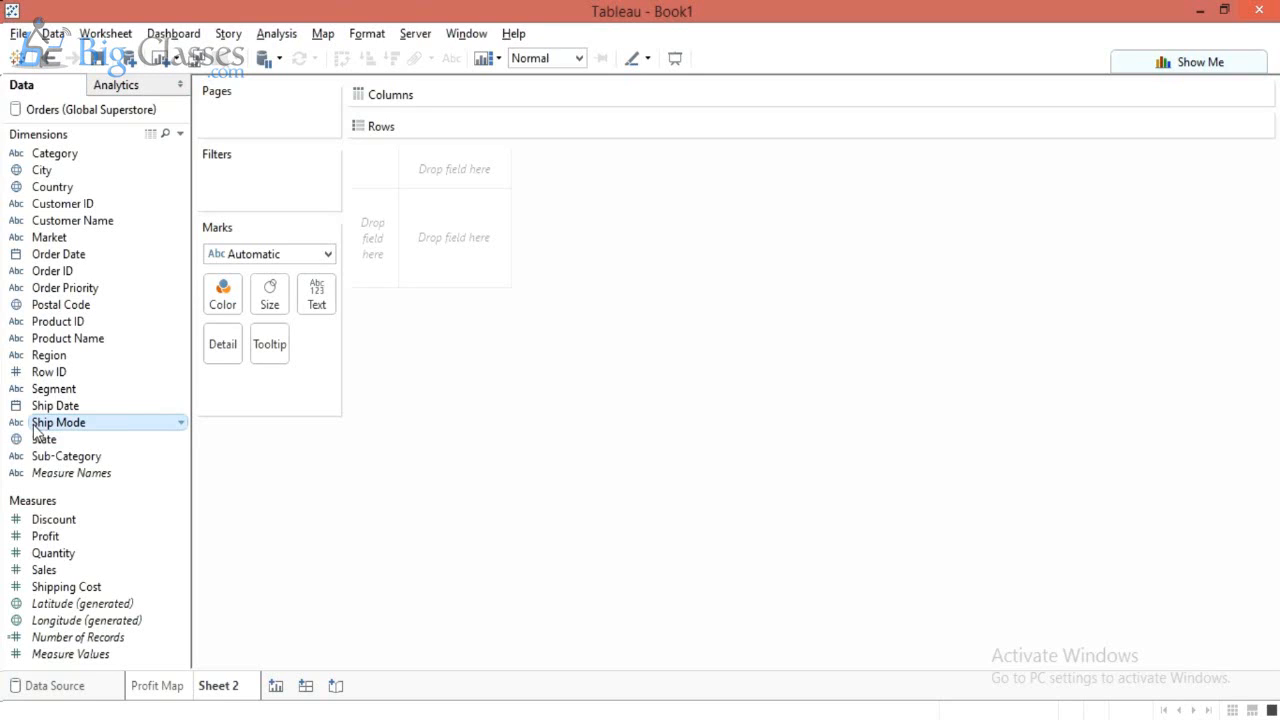
left_click(82, 157)
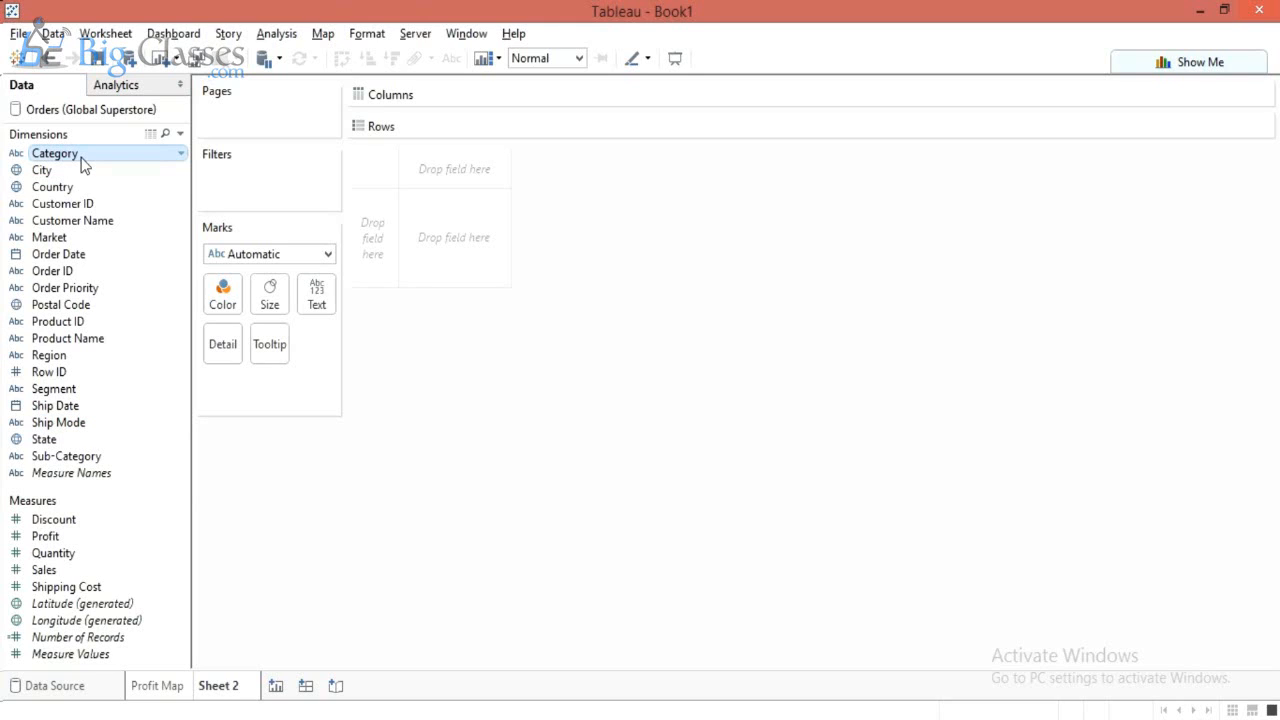
left_click_drag(82, 158, 390, 222)
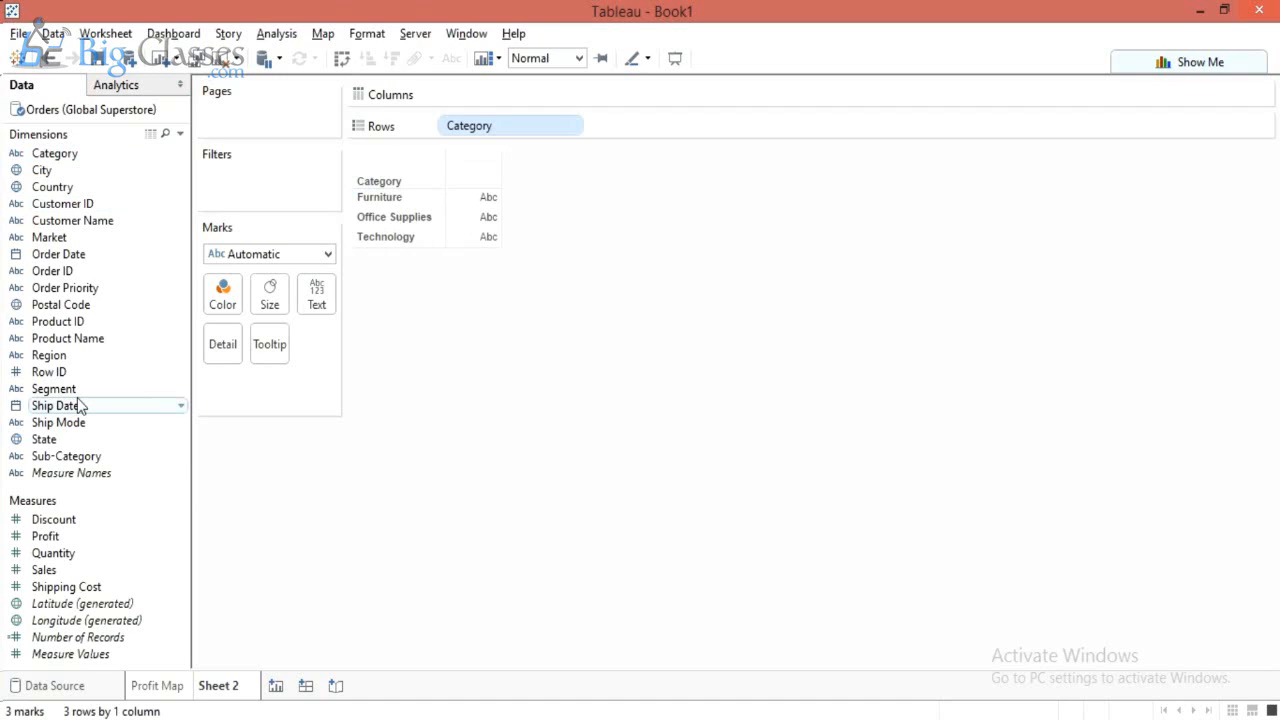
left_click(79, 459)
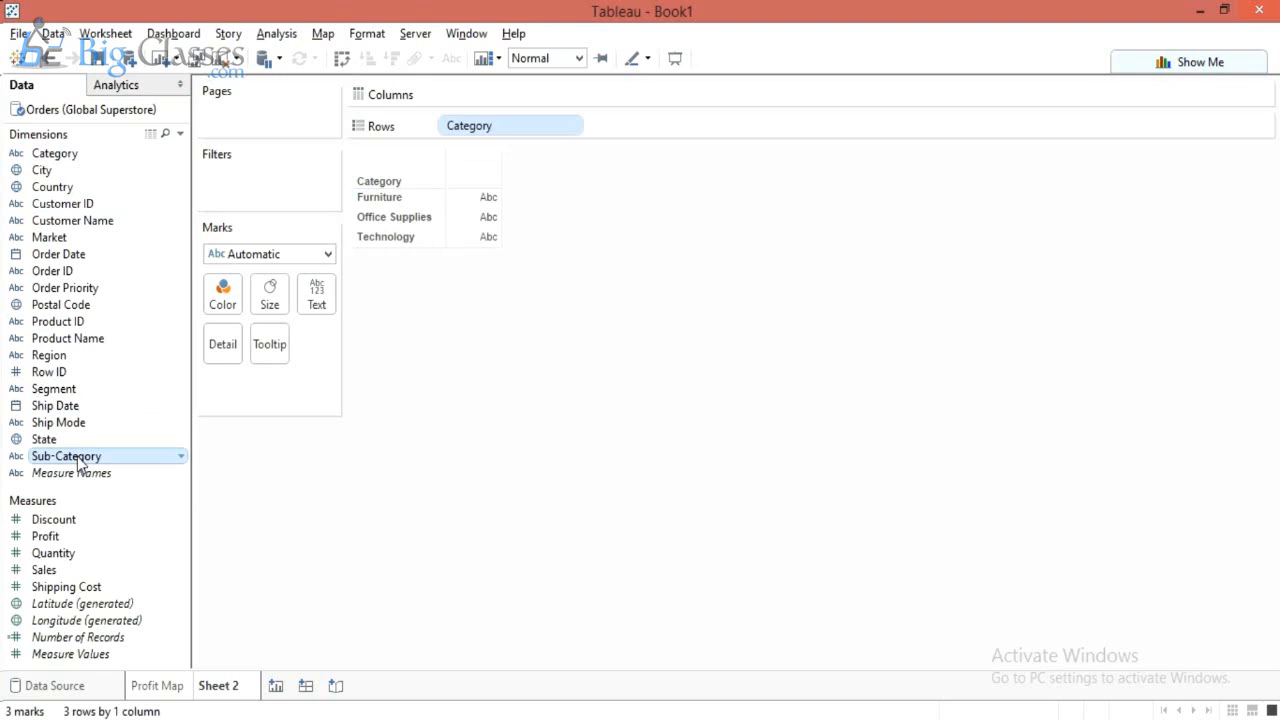
left_click_drag(81, 462, 510, 130)
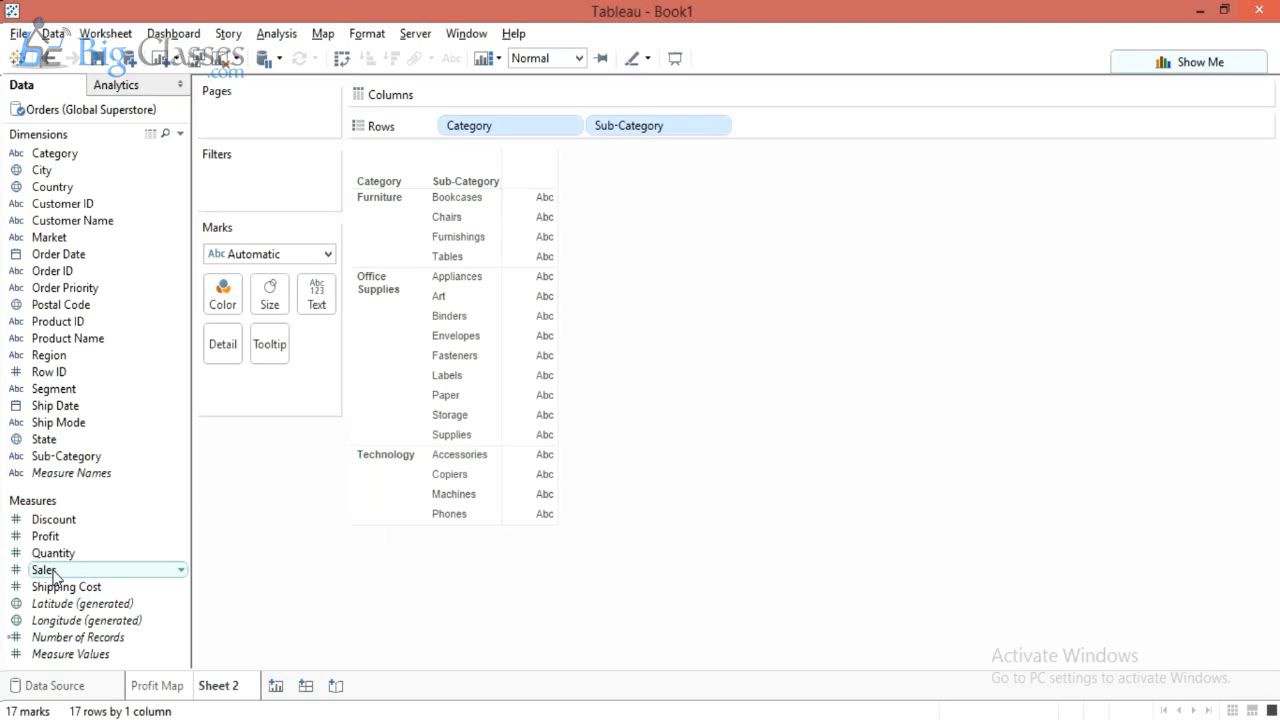
left_click_drag(54, 573, 475, 95)
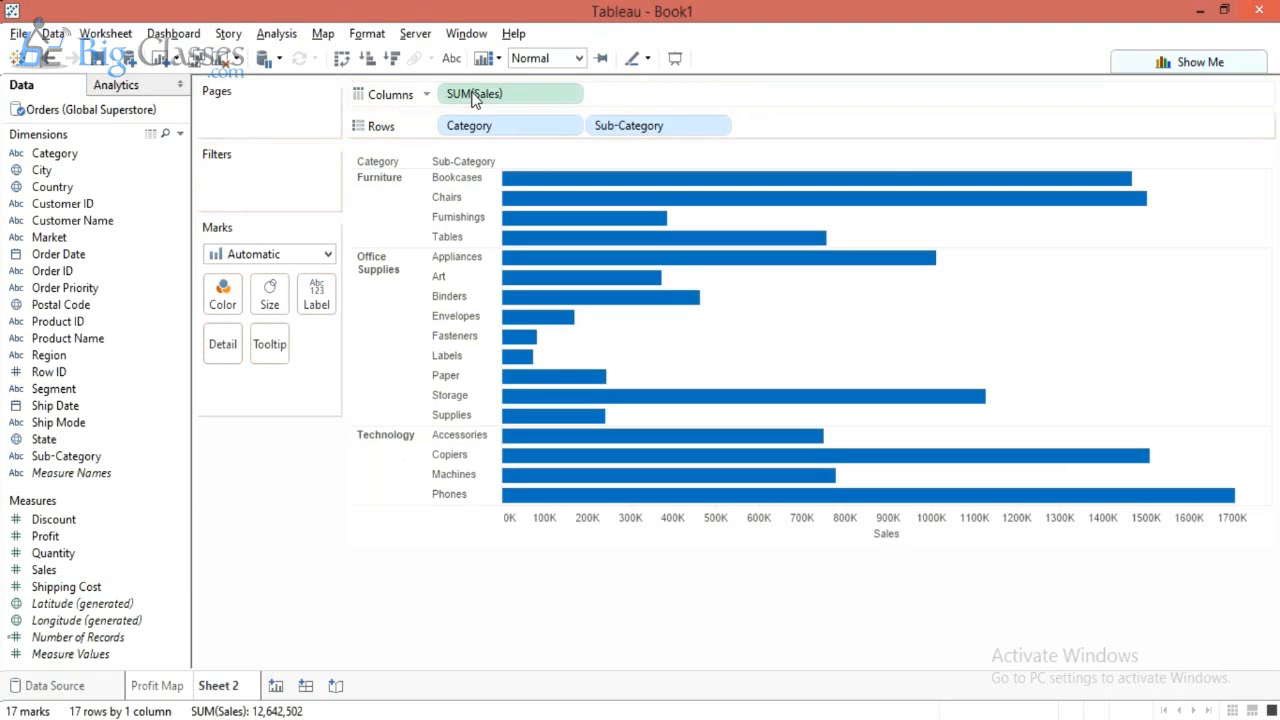
Sort the sub-categories in descending order of Sales and show the sales values as labels on the bars.
mouse_move(884, 160)
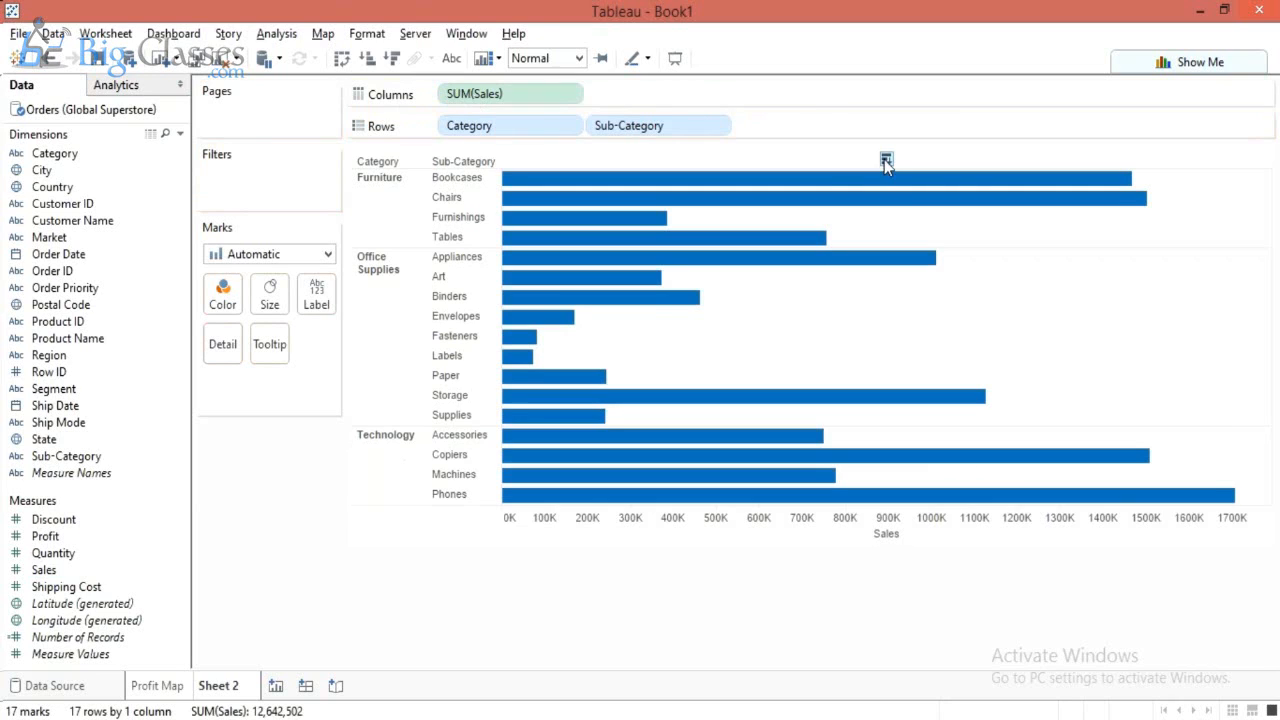
left_click(884, 159)
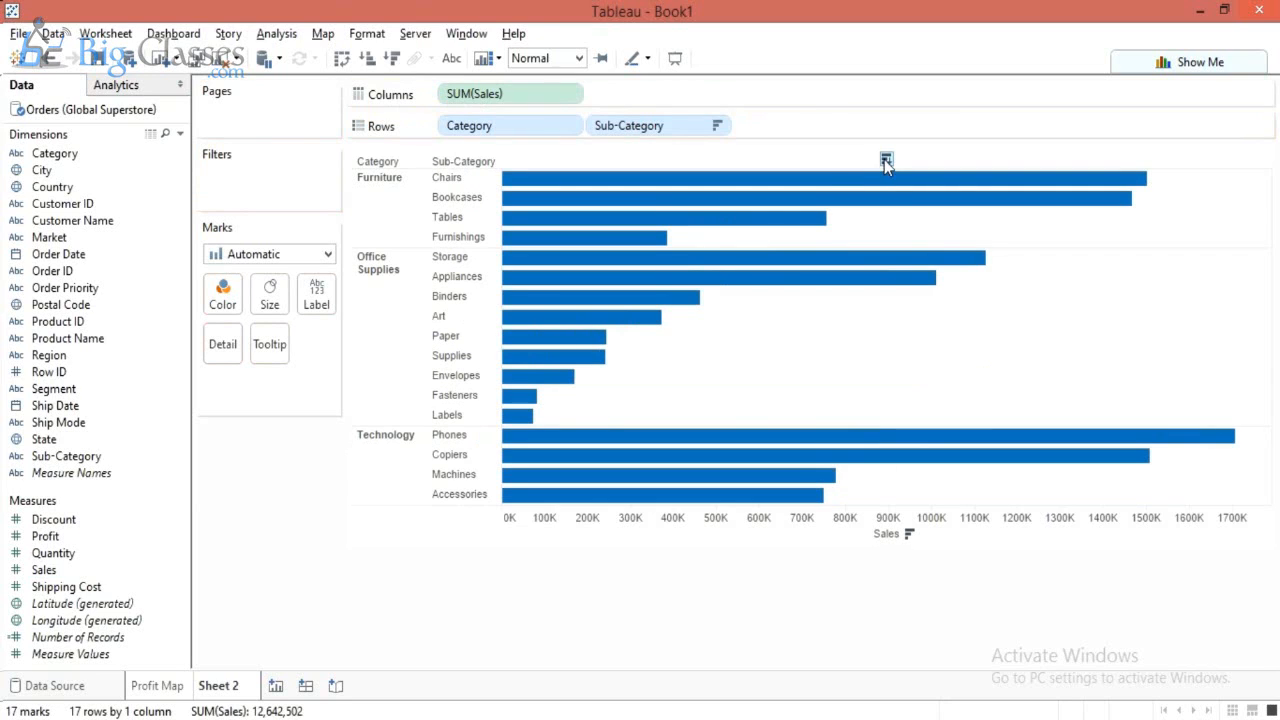
left_click(450, 60)
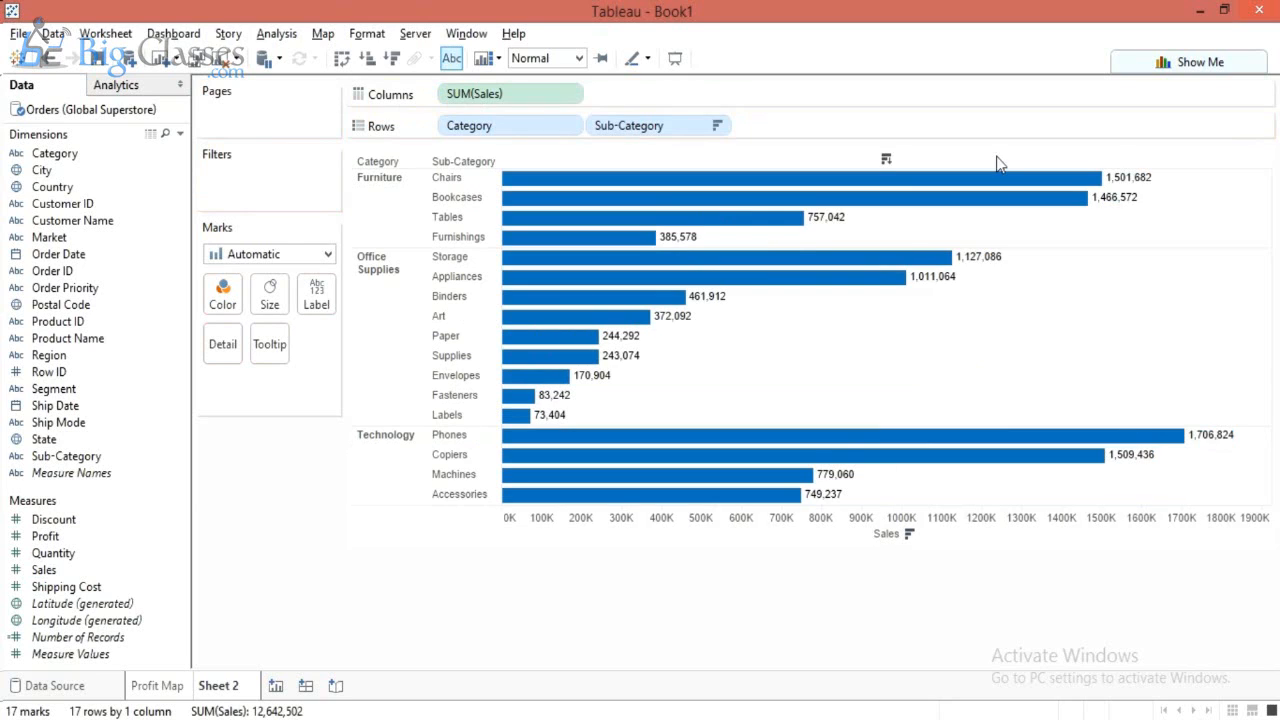
mouse_move(1122, 187)
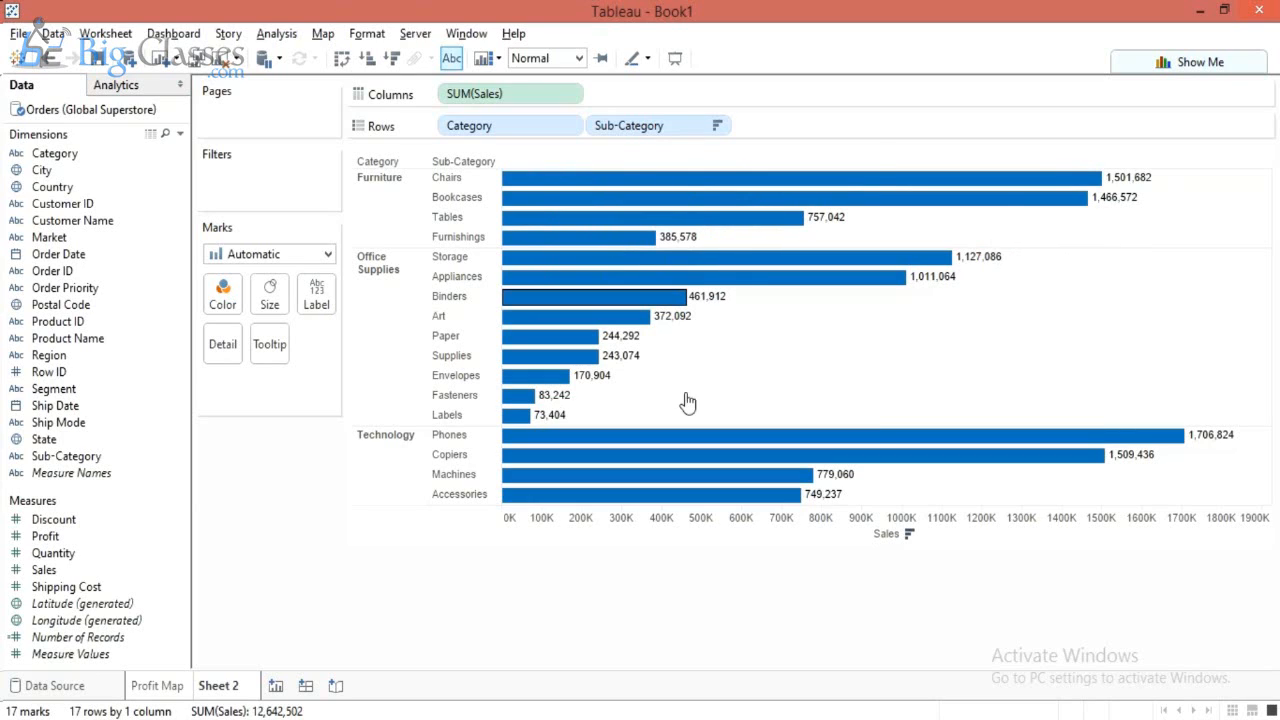
mouse_move(578, 243)
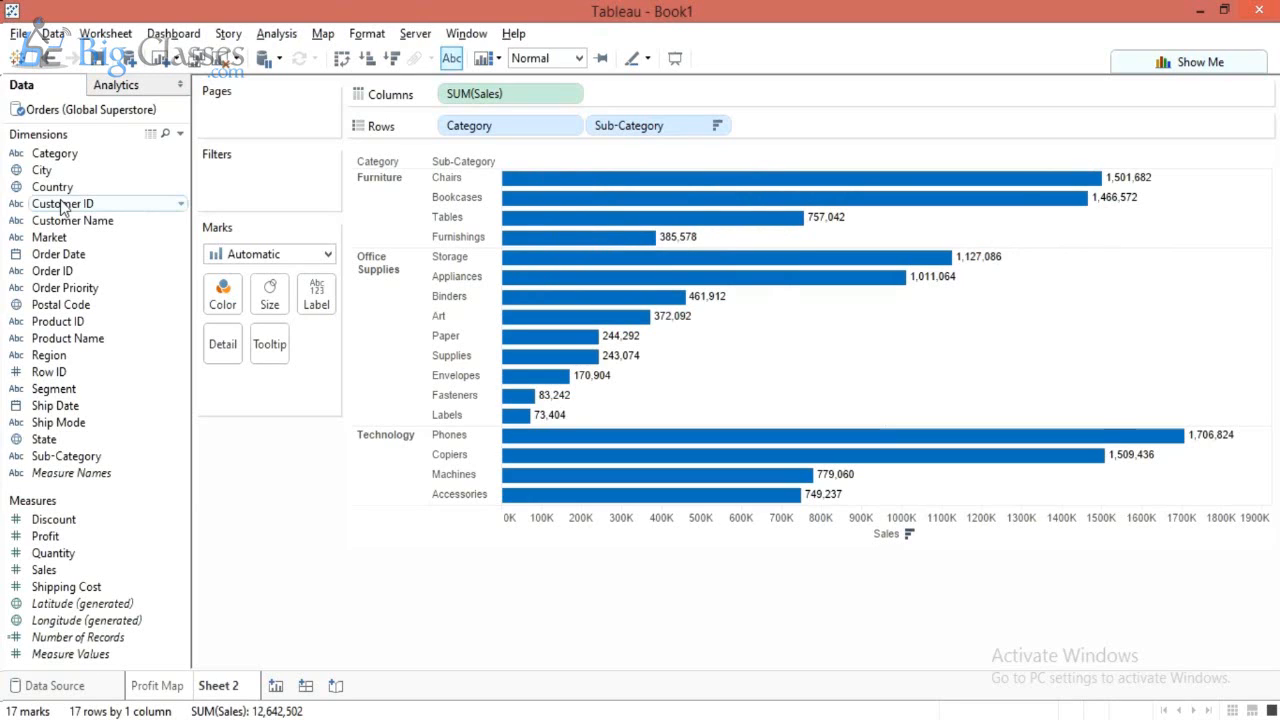
Split the sales bars by Region, placing the dimension ahead of Sales in the columns.
left_click(57, 358)
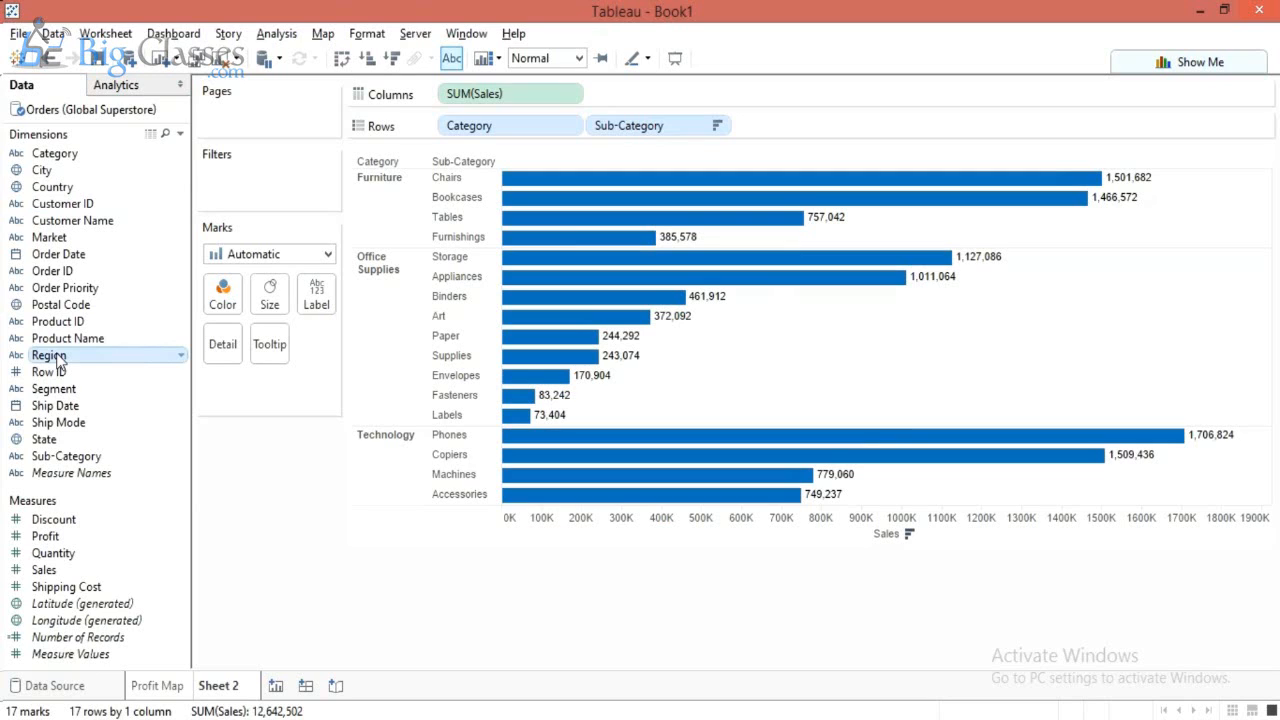
left_click_drag(57, 363, 441, 95)
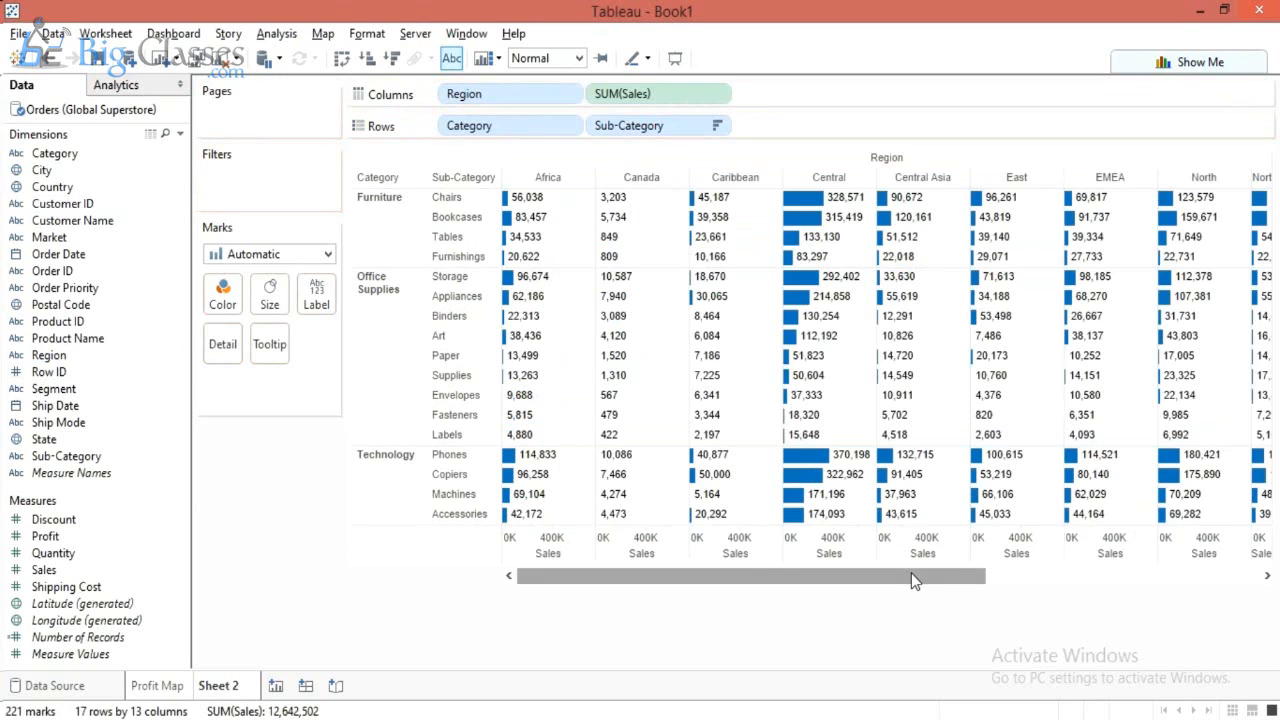
left_click_drag(912, 578, 296, 552)
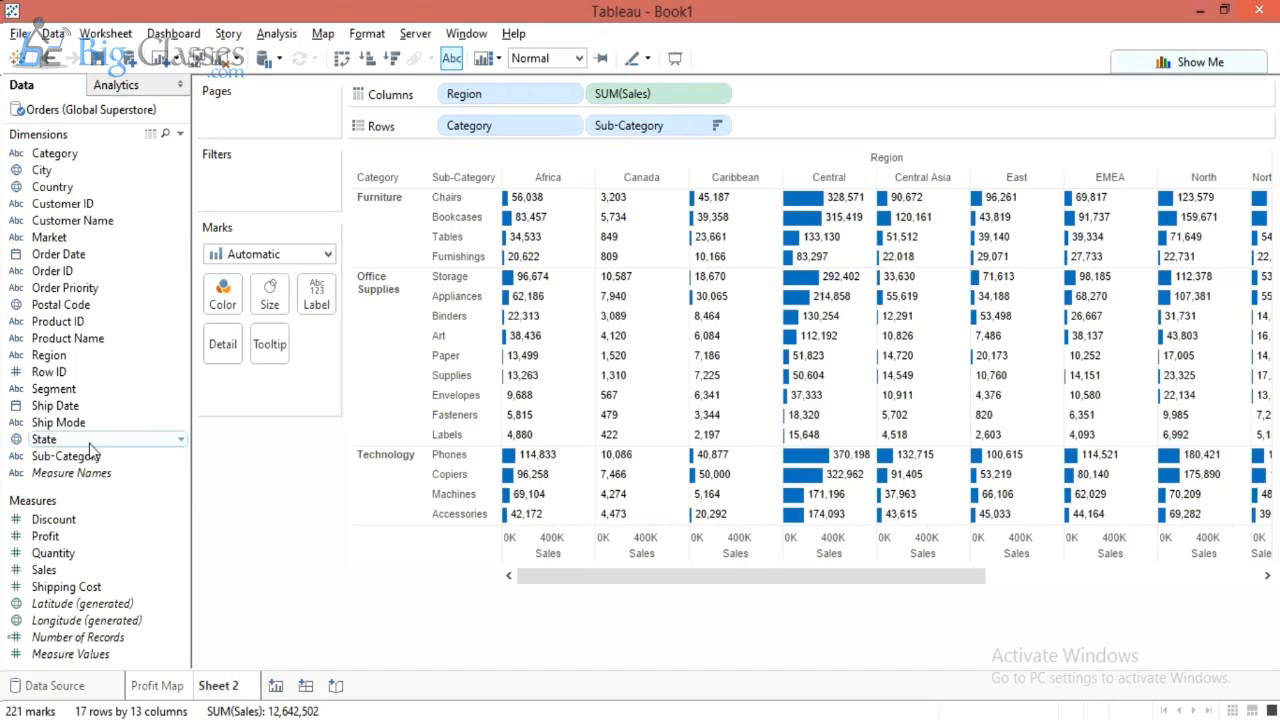
Filter the sales bar chart by Country so that only United States is included.
left_click(75, 190)
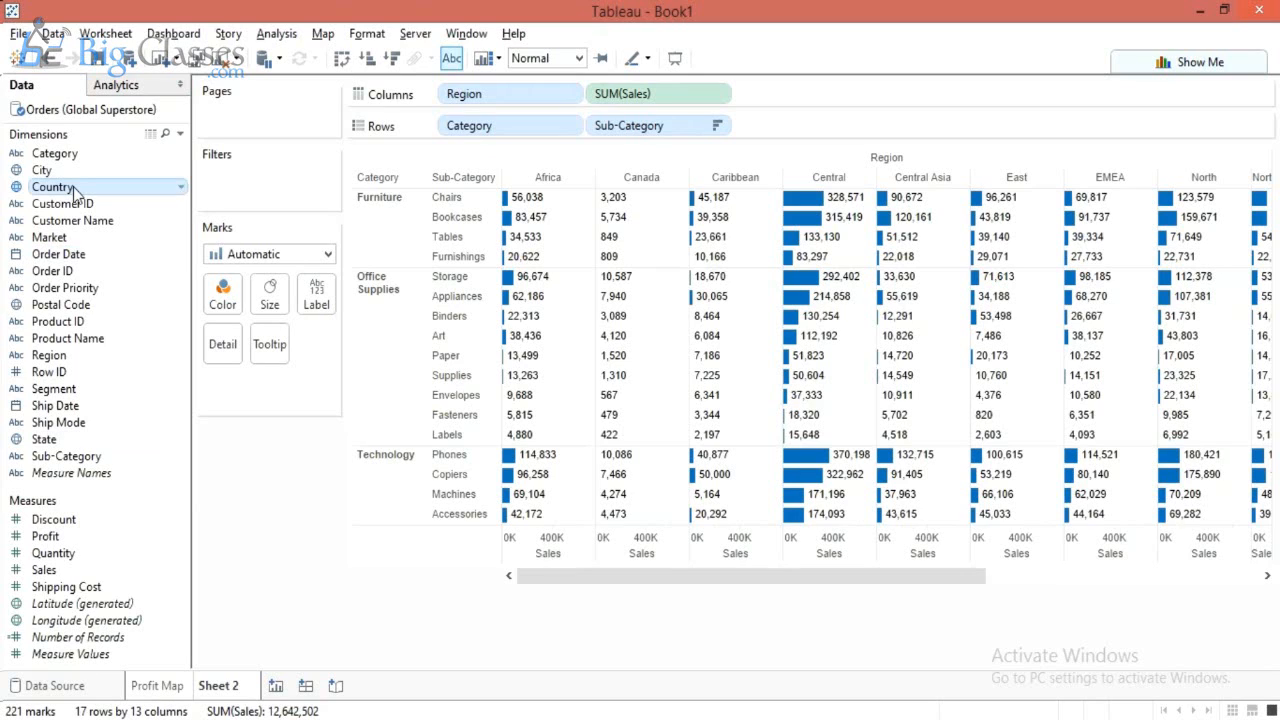
left_click_drag(75, 192, 278, 193)
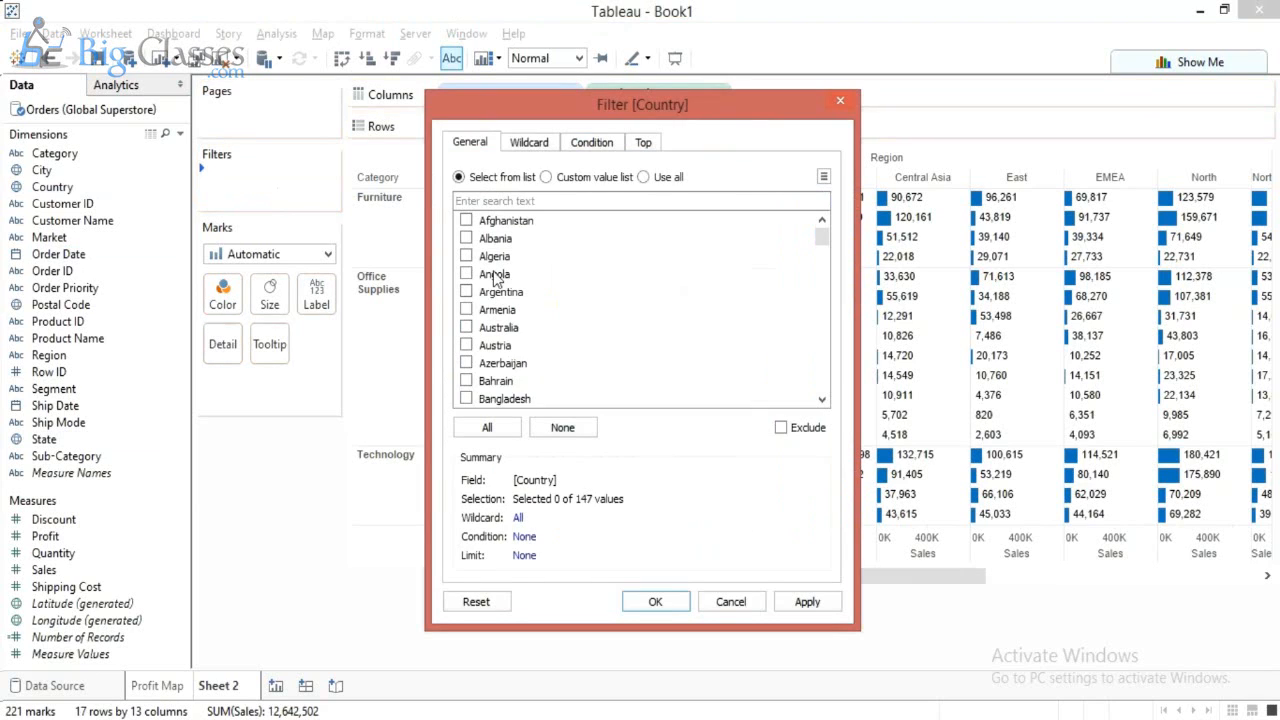
scroll(500, 400, "down", 20)
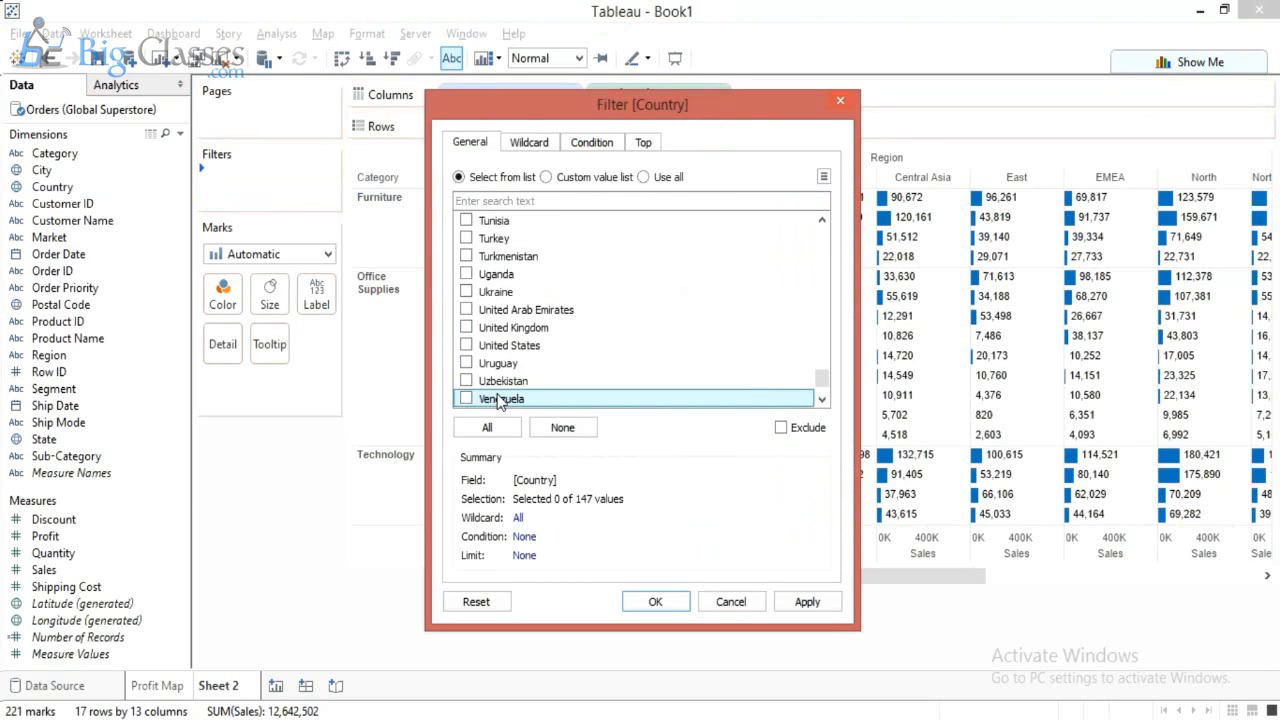
left_click(466, 346)
left_click(588, 143)
left_click(634, 146)
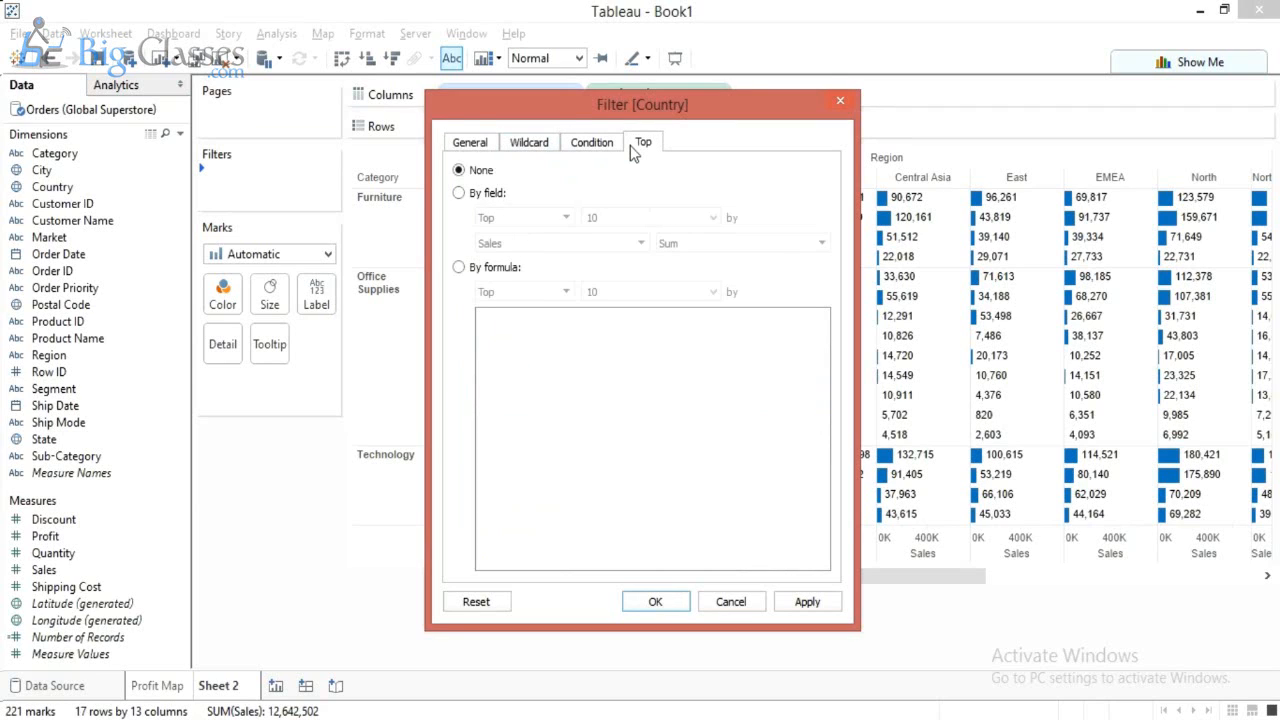
left_click(466, 143)
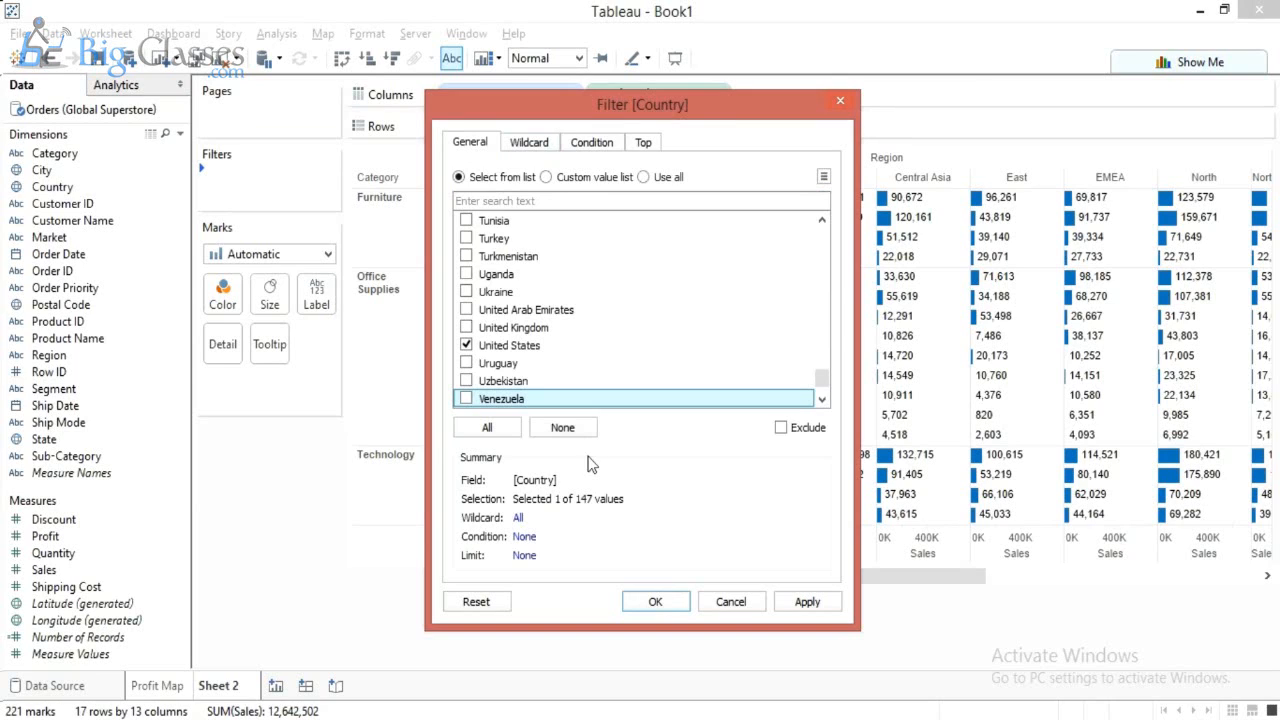
left_click(655, 602)
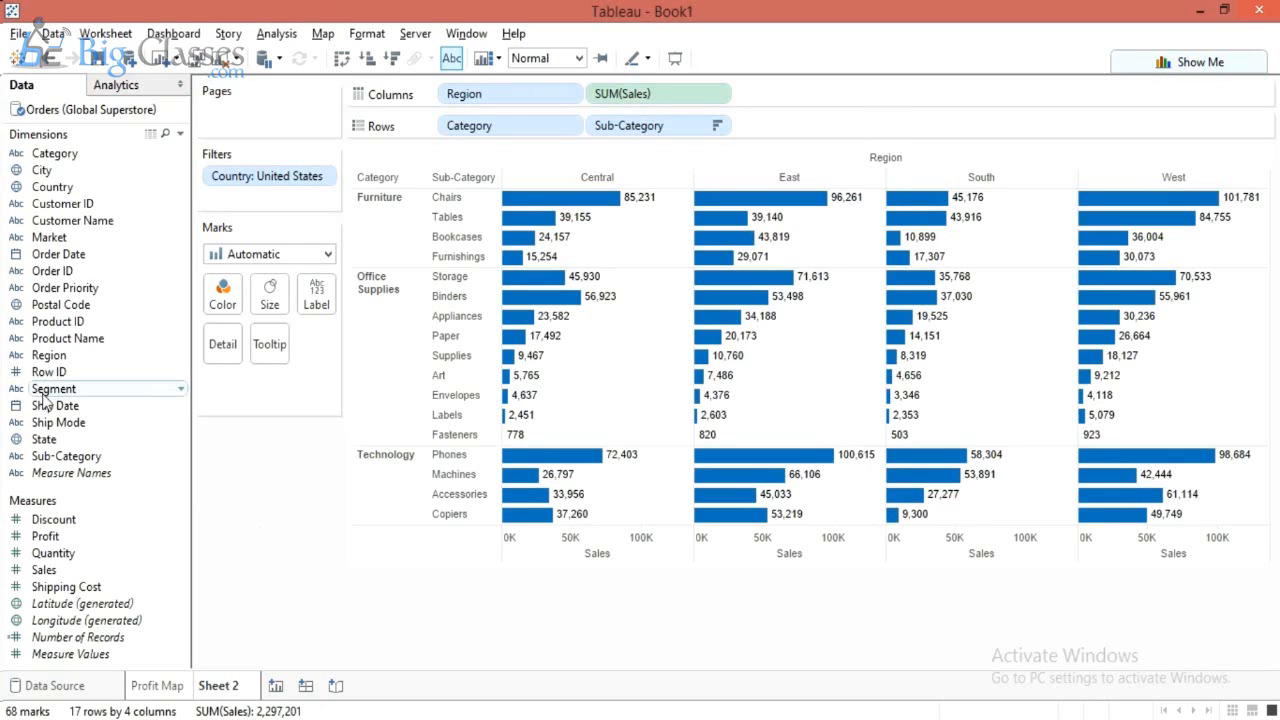
Color the sales bars by the Profit measure.
left_click(50, 538)
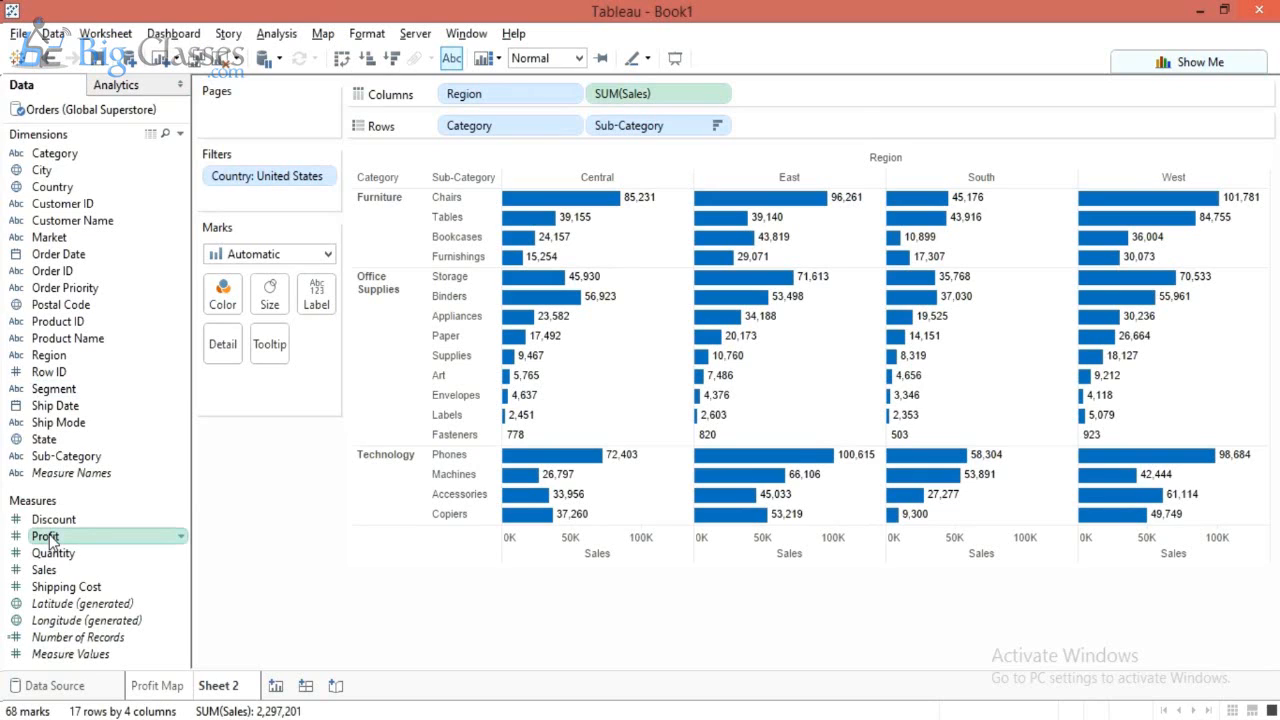
left_click_drag(210, 284, 213, 296)
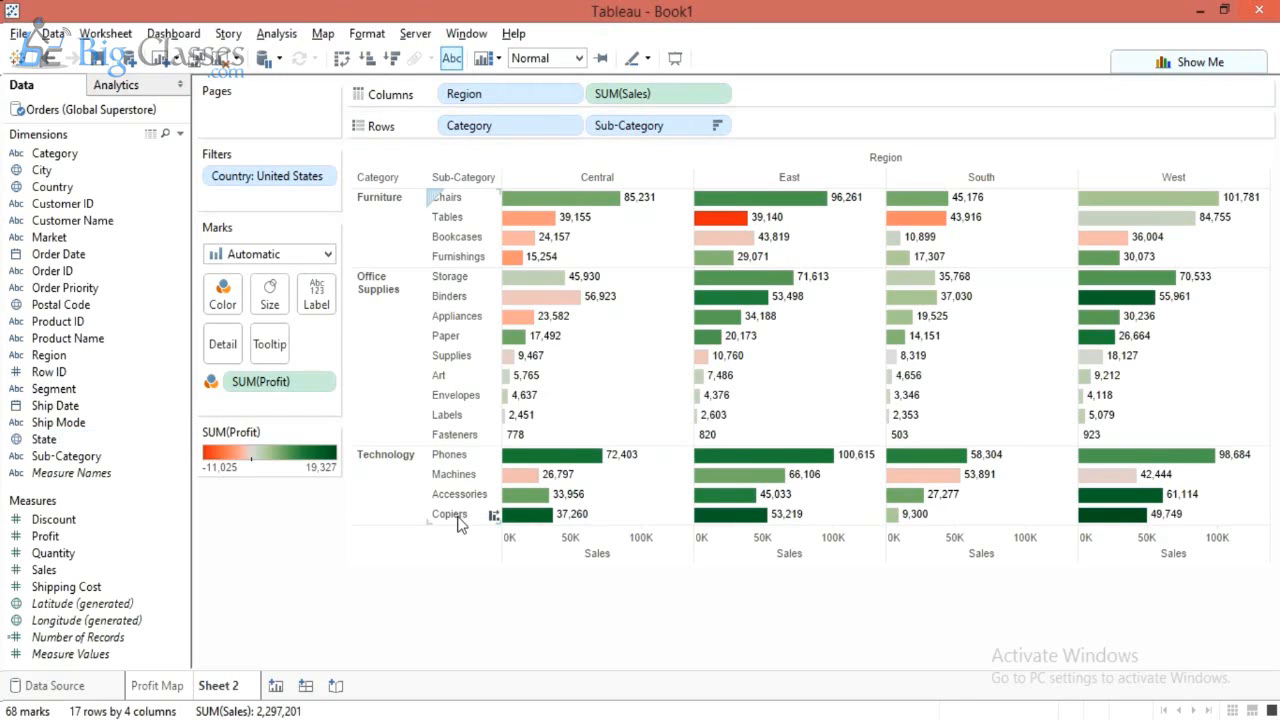
mouse_move(578, 460)
left_click(1192, 55)
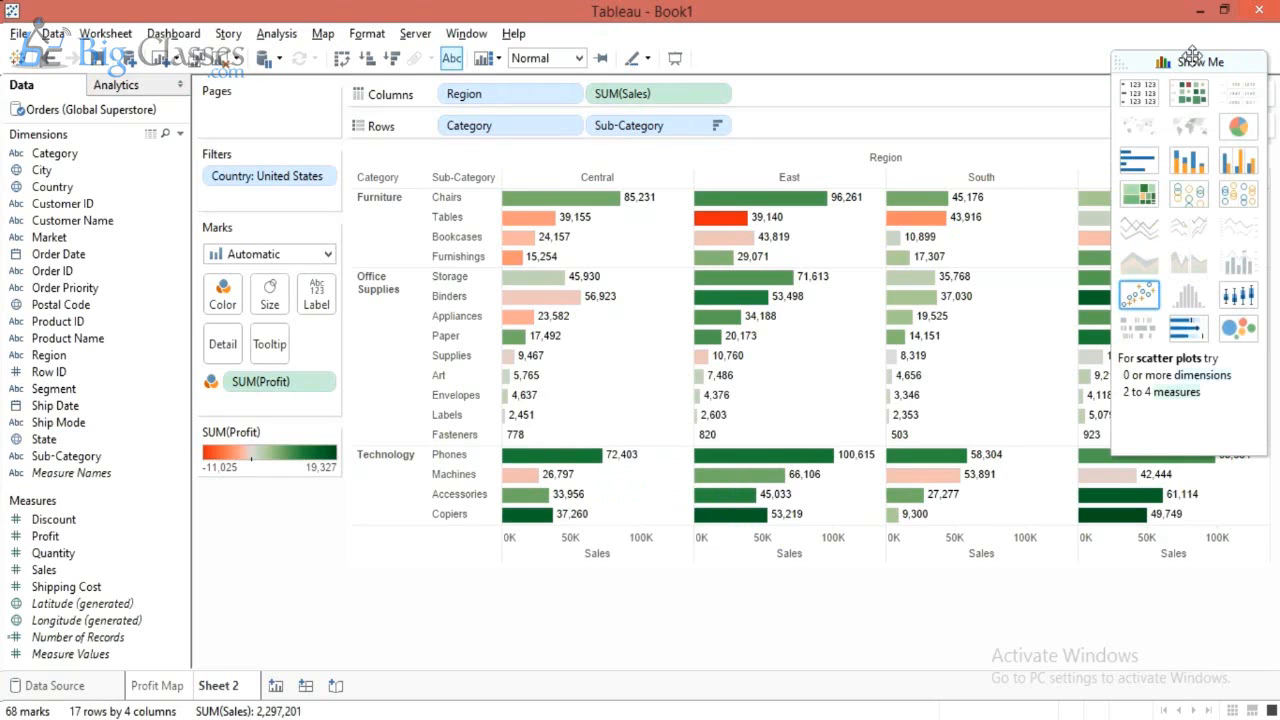
left_click(1192, 57)
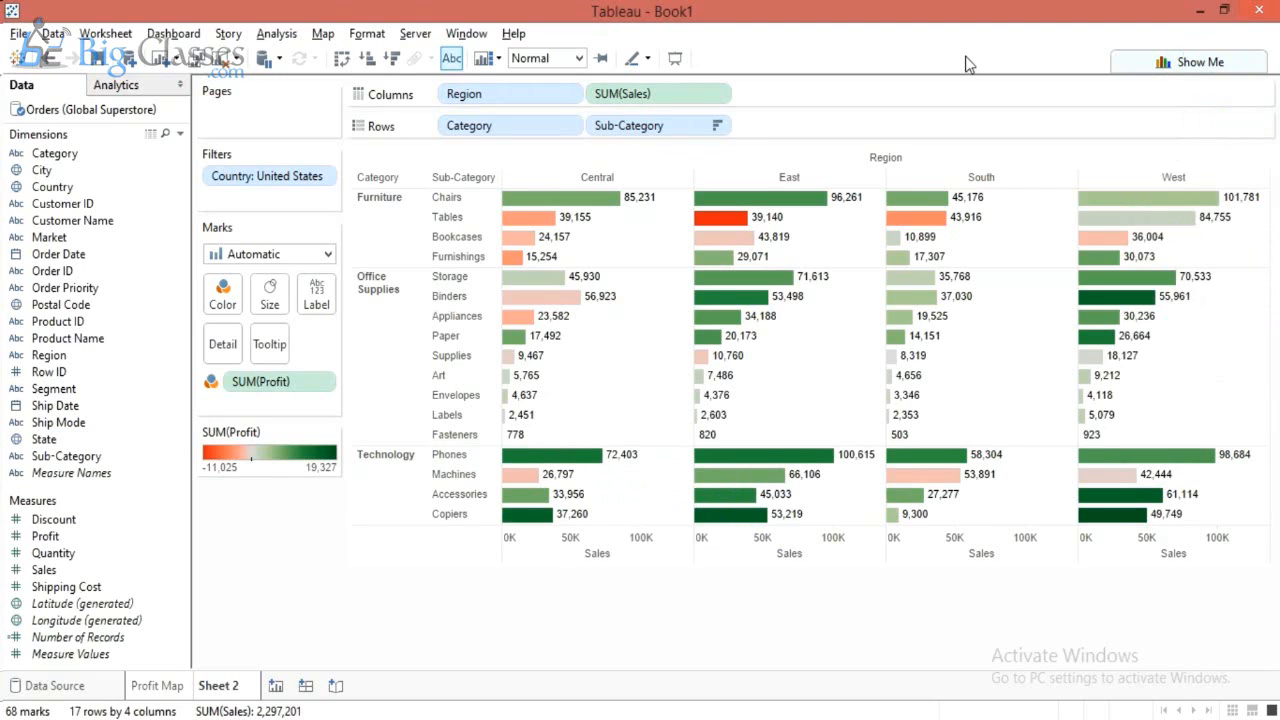
left_click(328, 255)
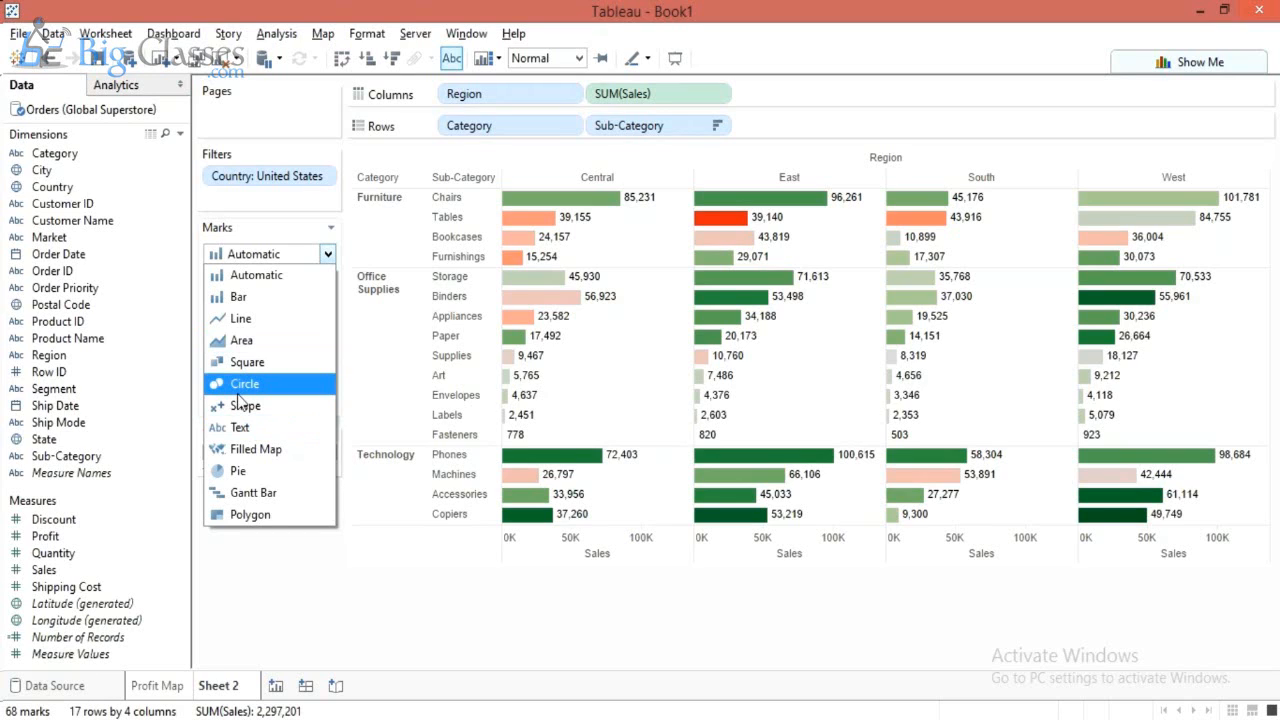
left_click(237, 556)
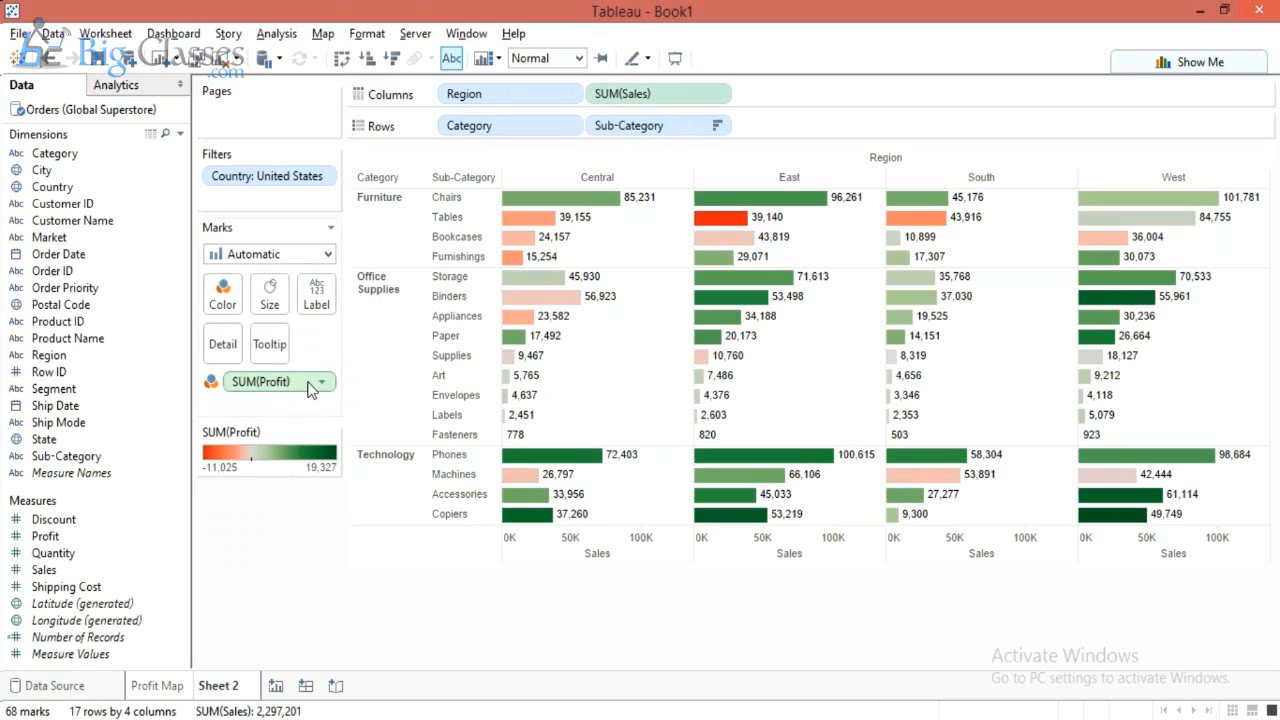
Reduce the mark size to make the sales bars thinner.
left_click(270, 297)
left_click_drag(385, 341, 343, 348)
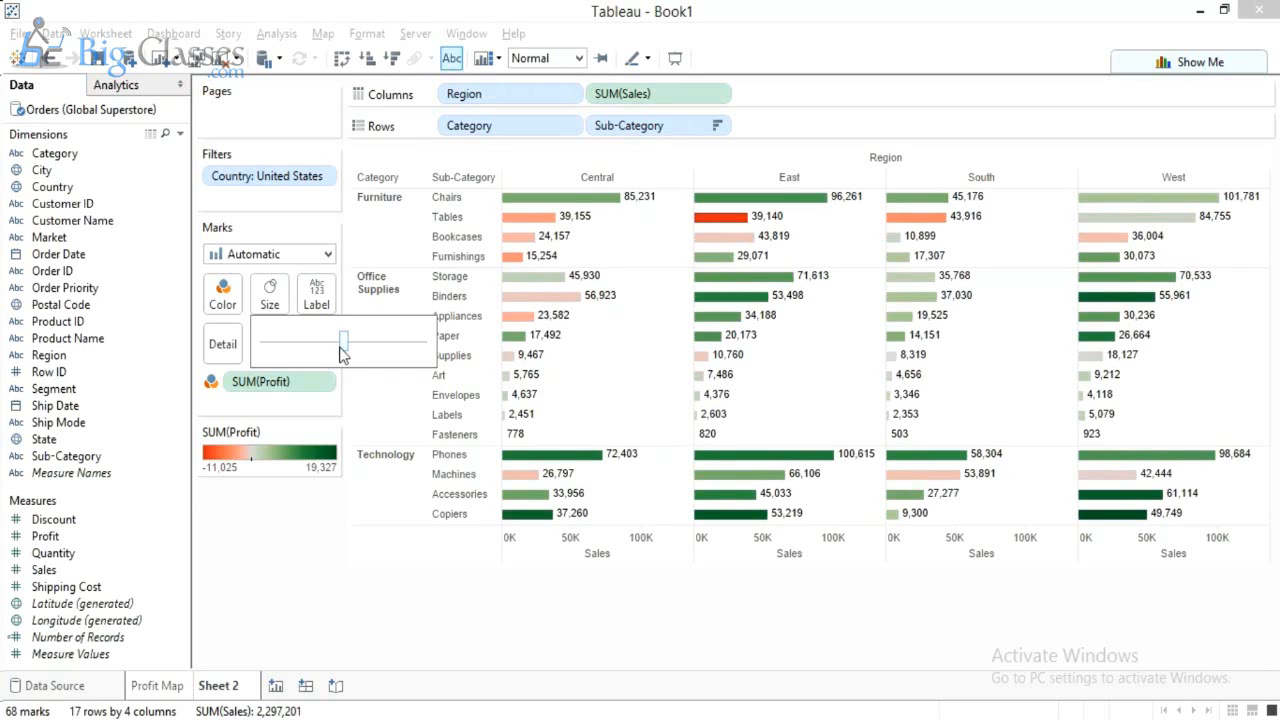
left_click(303, 296)
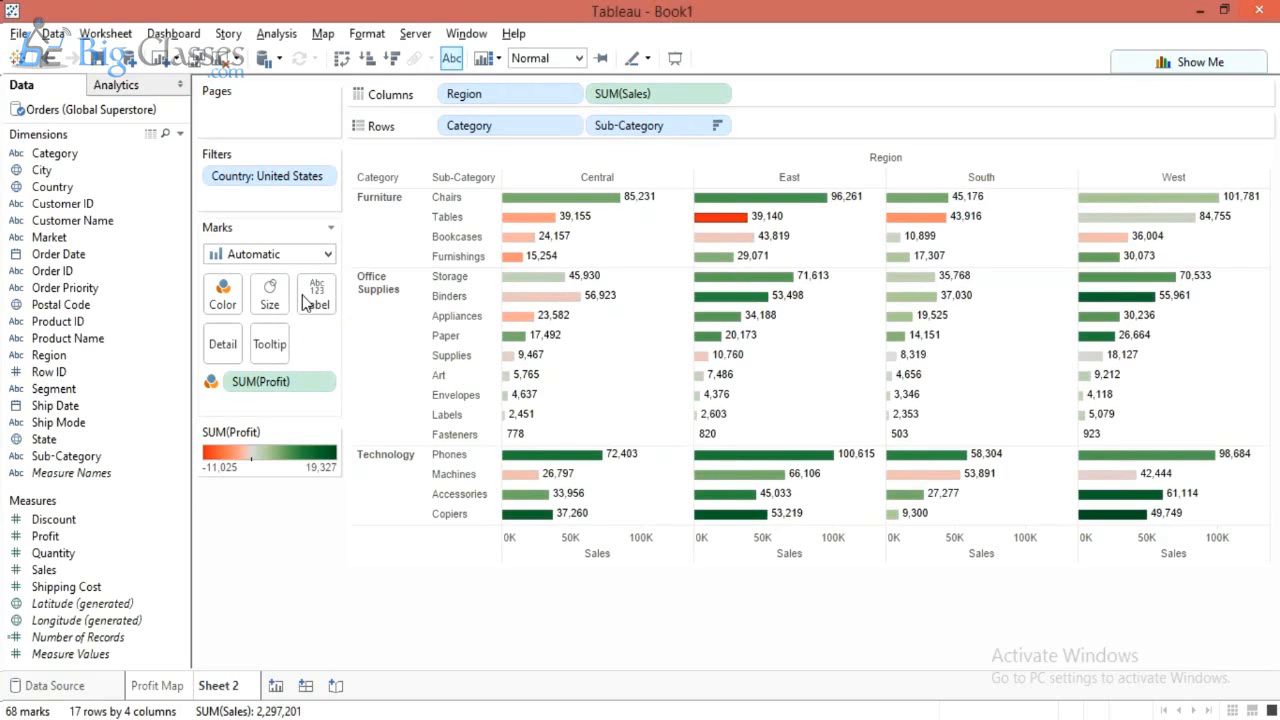
Turn the sales mark labels off and back on, and view the label options.
left_click(445, 60)
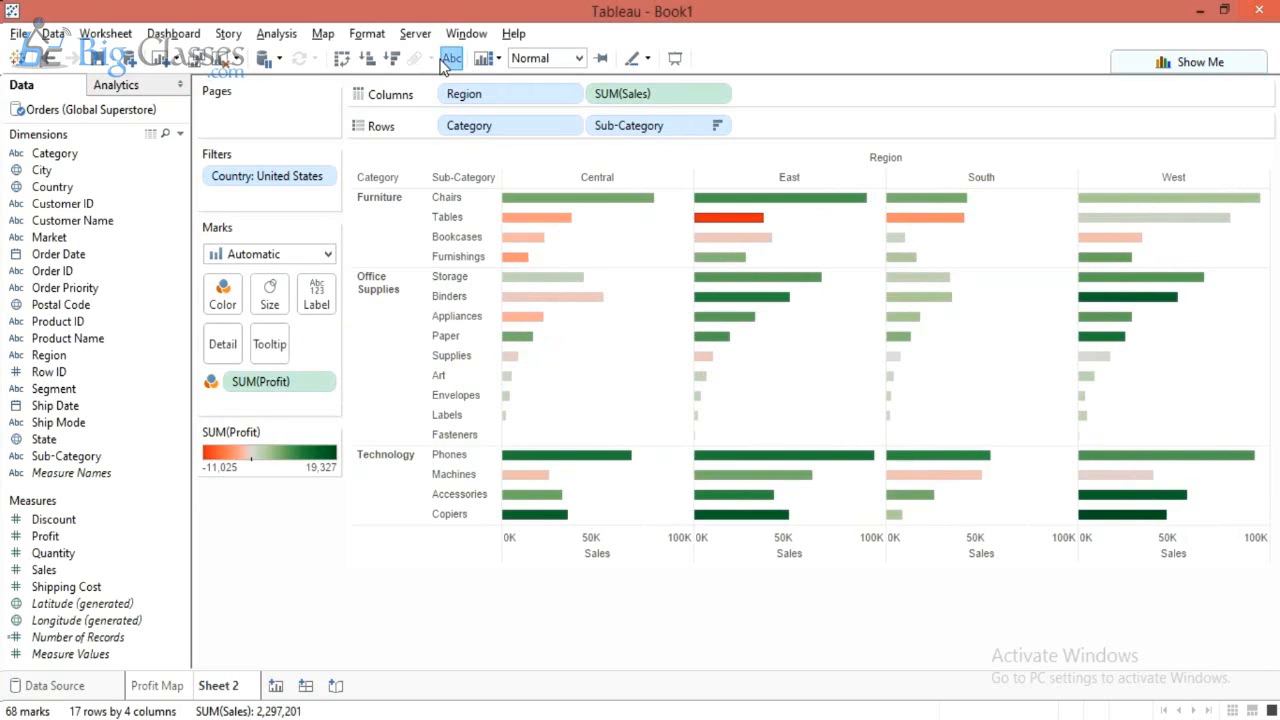
left_click(445, 60)
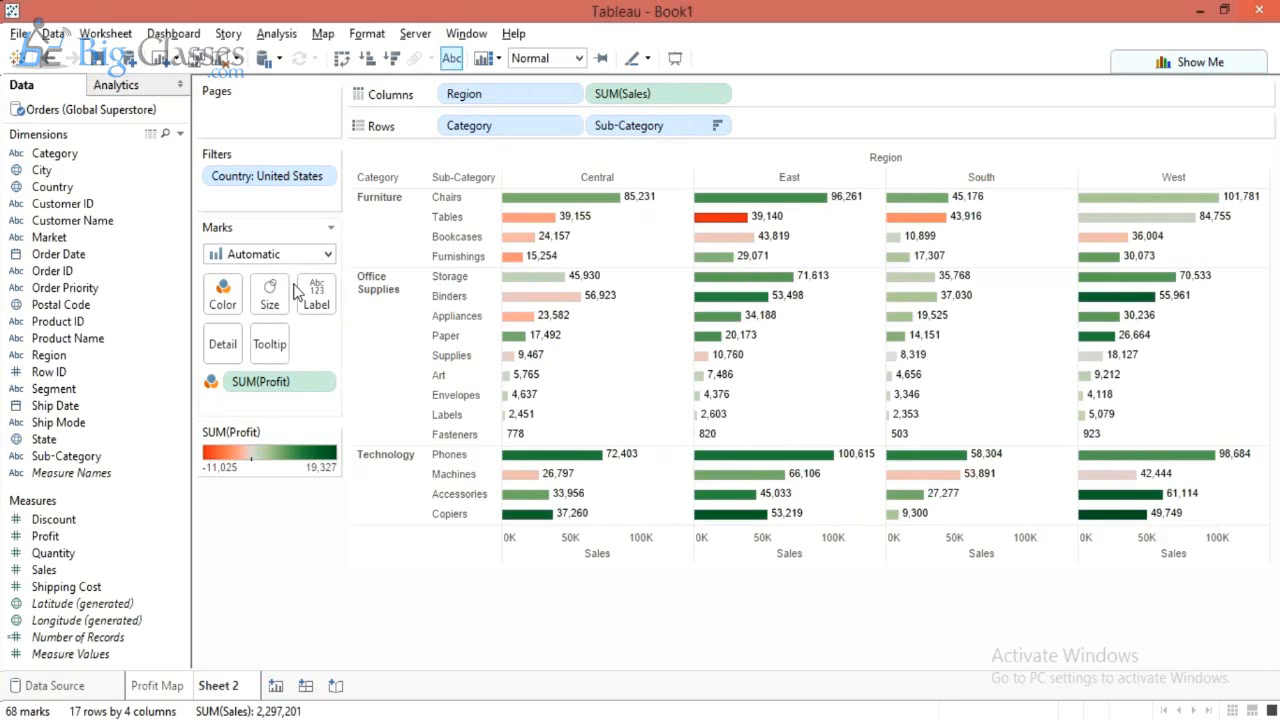
left_click(316, 295)
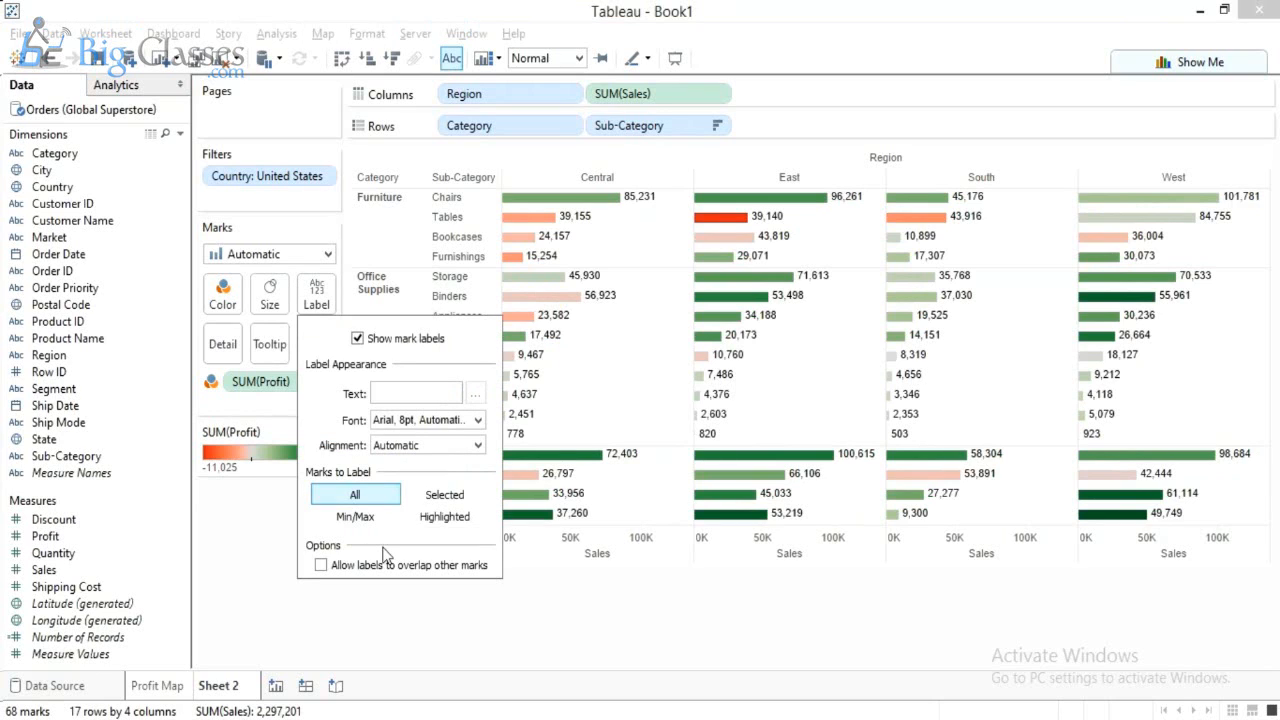
left_click(215, 373)
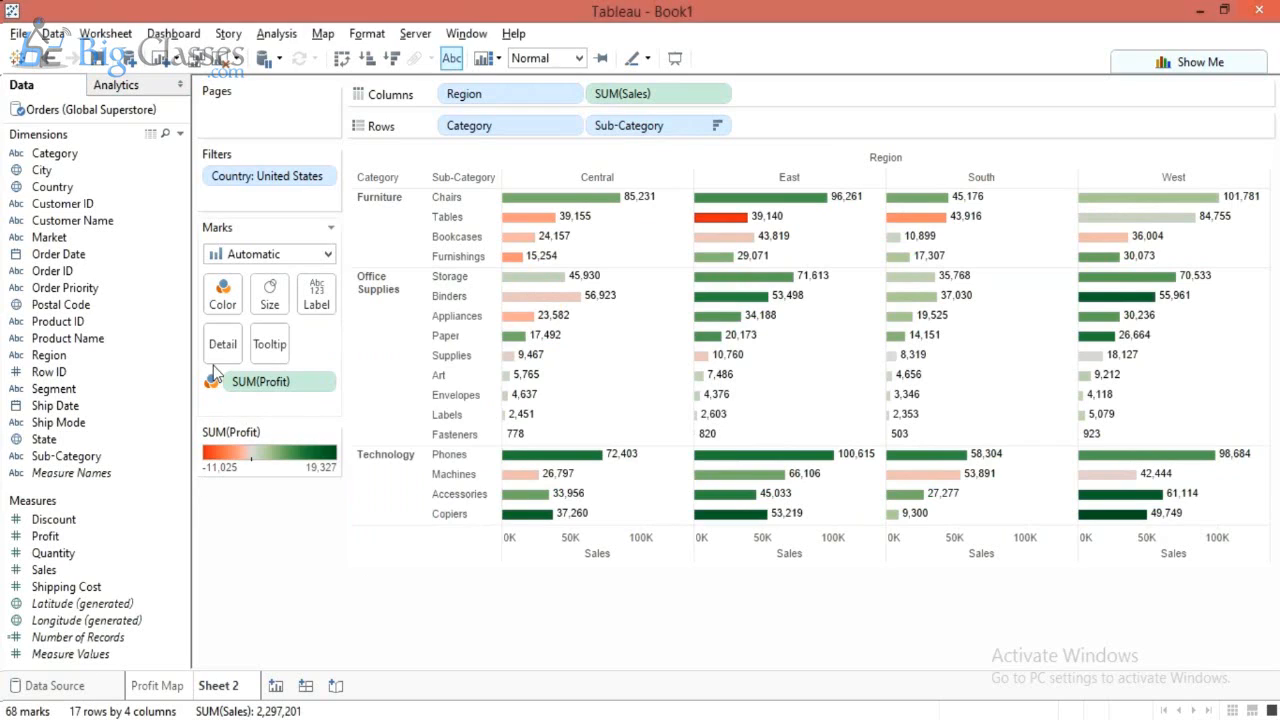
mouse_move(533, 283)
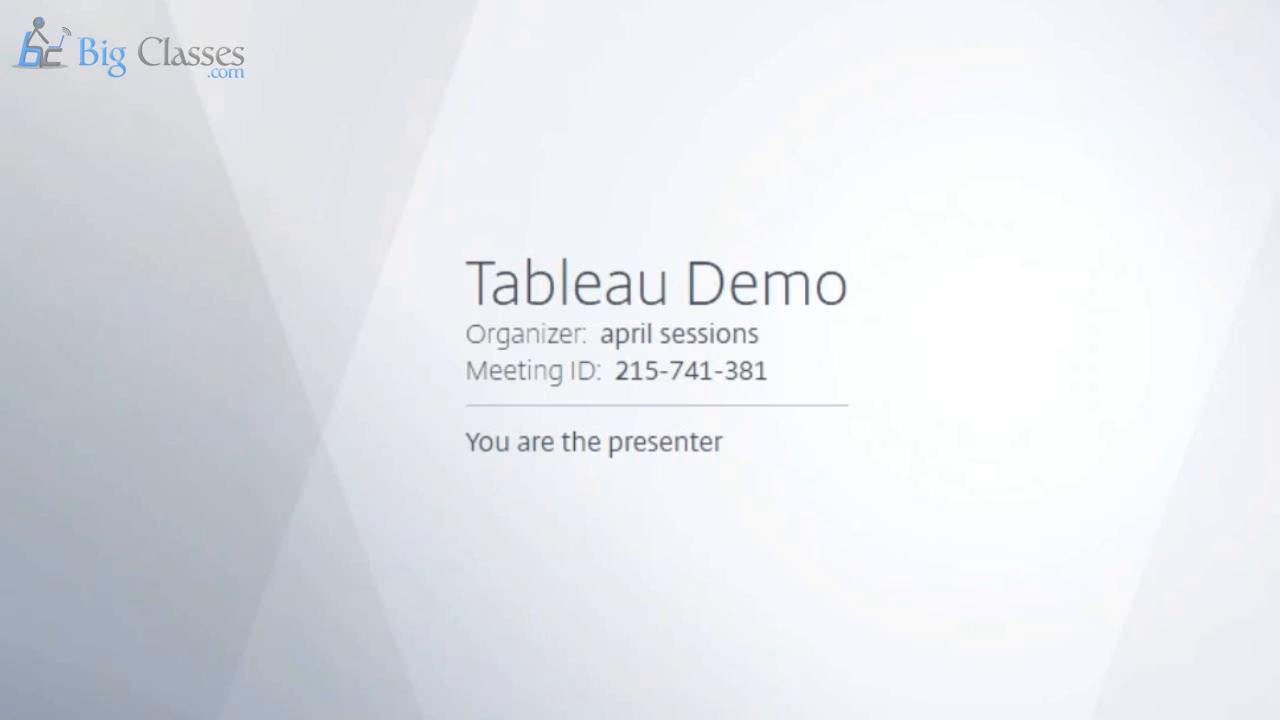
key("alt+Tab")
key("alt+Tab")
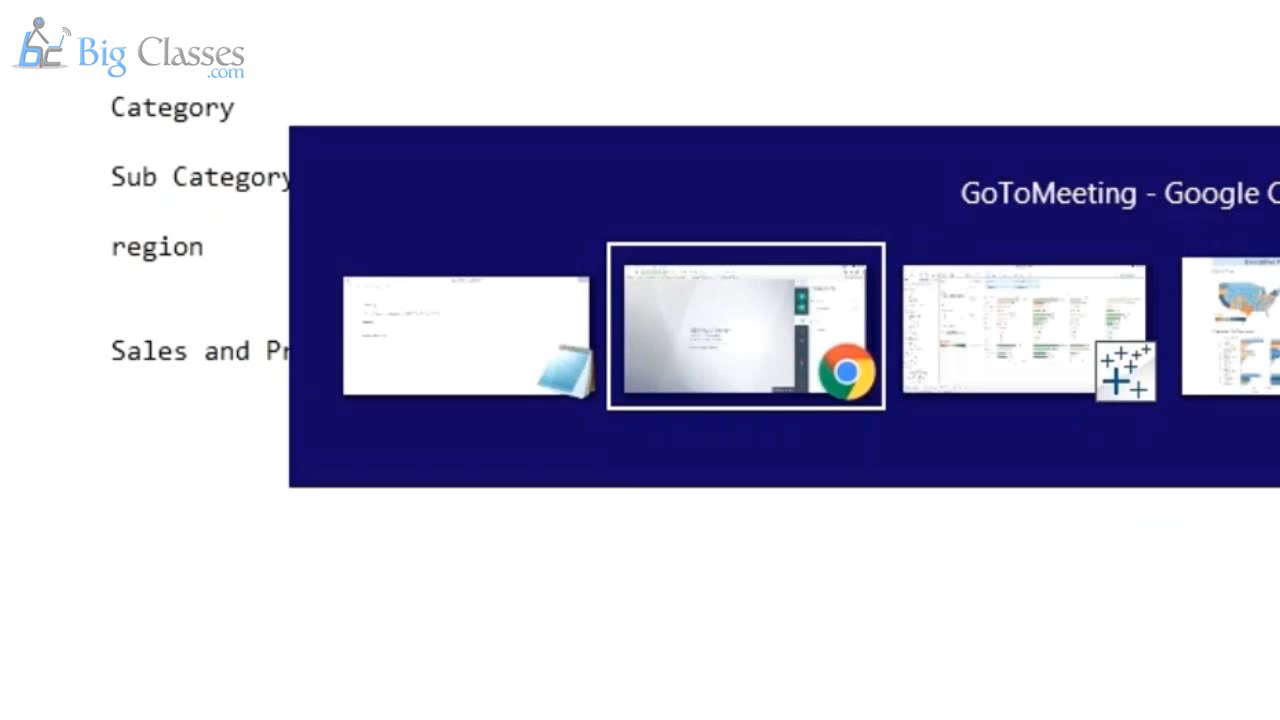
key("alt+Tab")
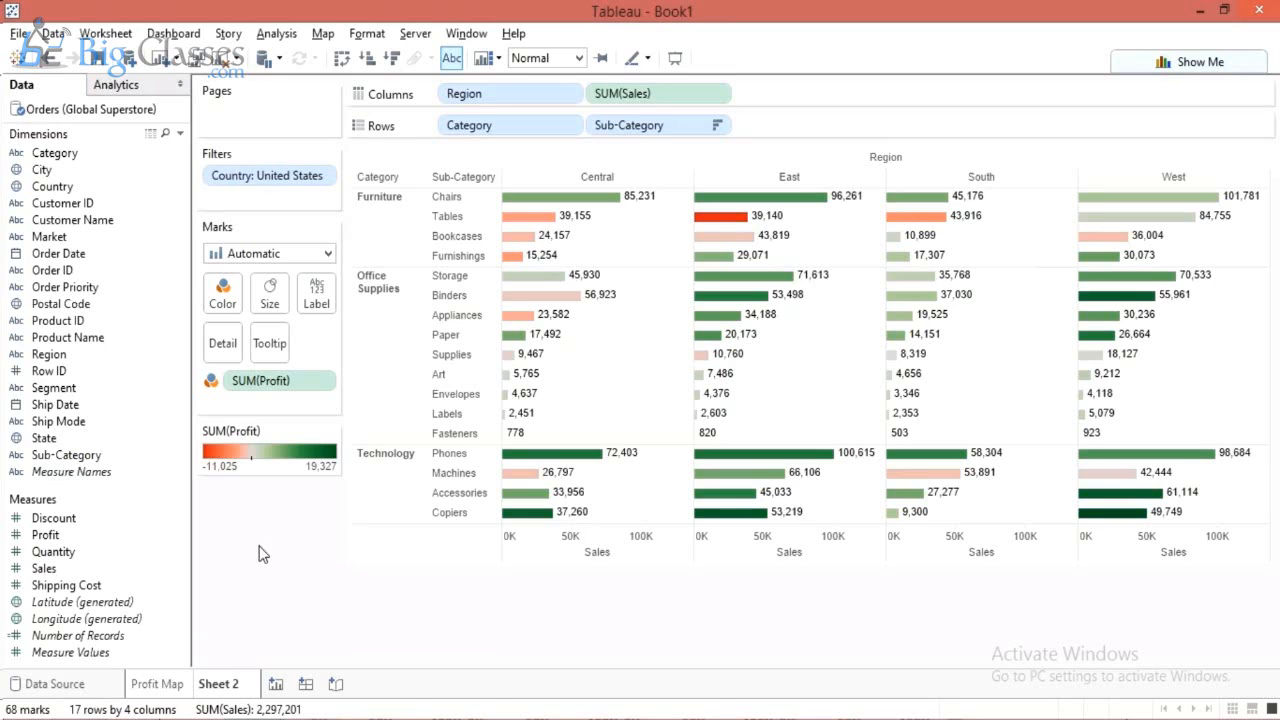
Make the sales bars thicker and apply the Orange-Blue Diverging palette to their Profit coloring.
left_click(270, 295)
left_click_drag(343, 340, 378, 350)
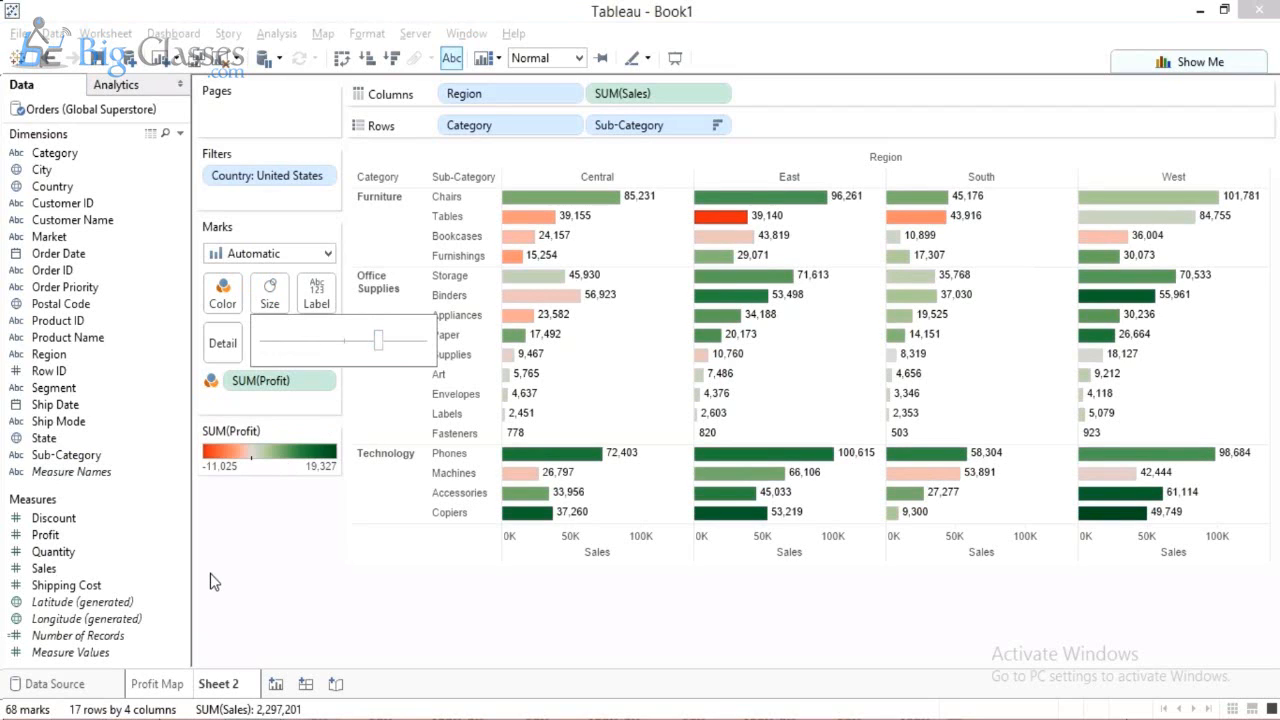
left_click(219, 289)
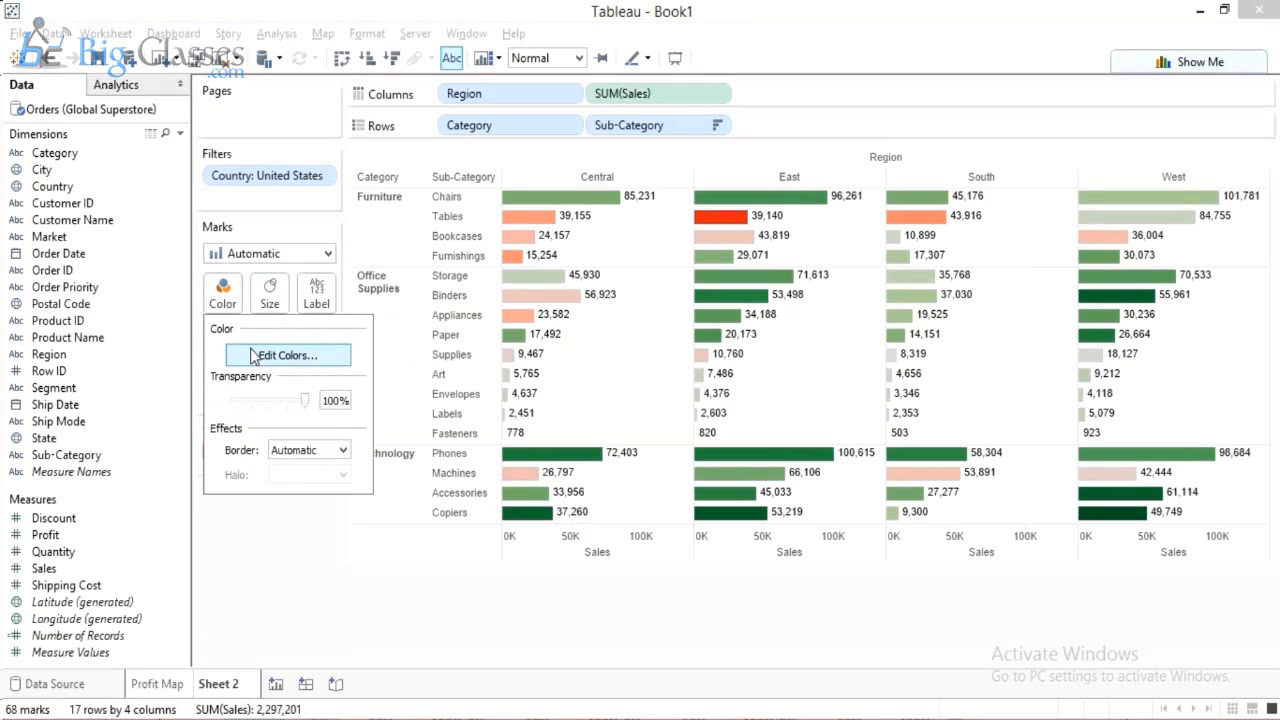
left_click(255, 356)
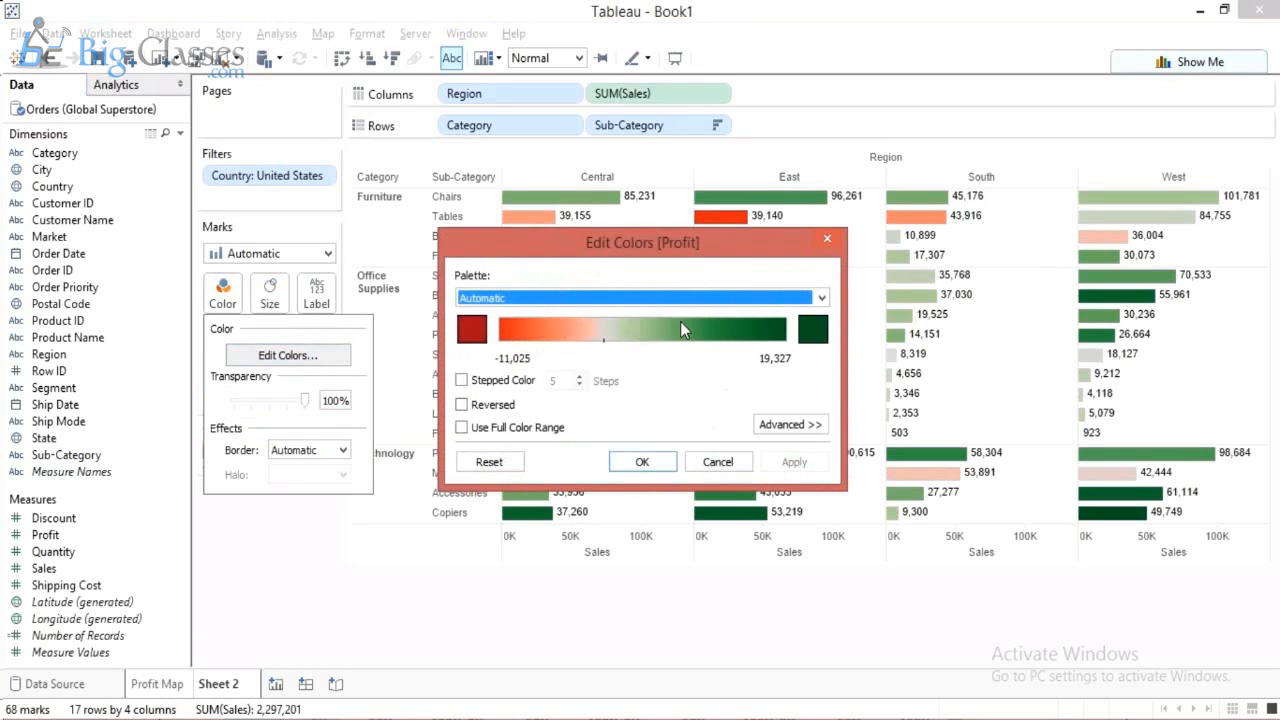
left_click(821, 299)
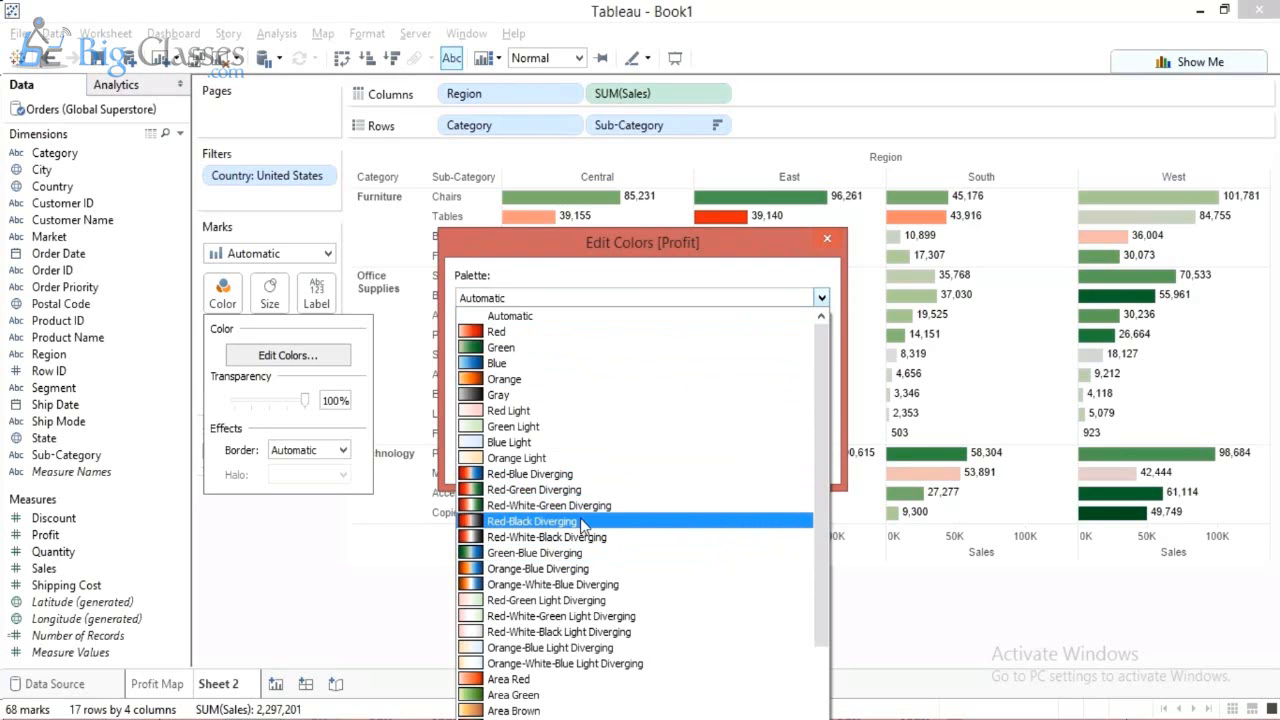
left_click(603, 569)
left_click(640, 462)
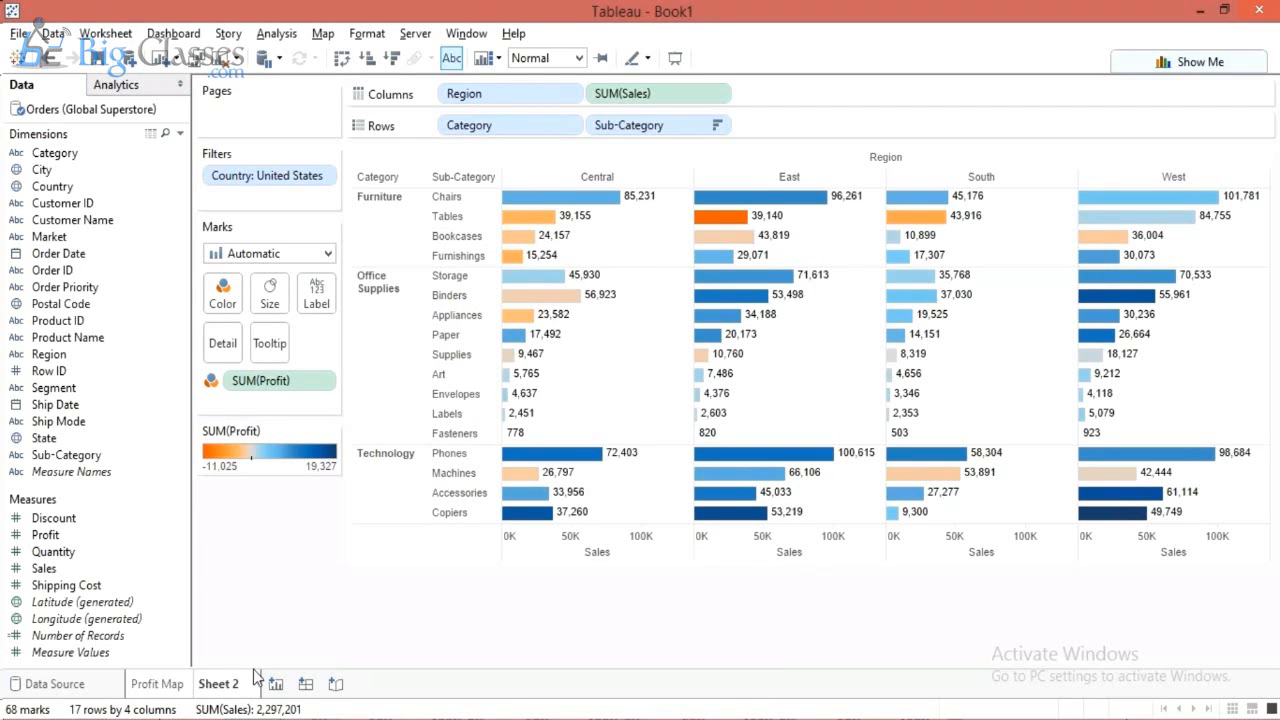
Compare the bar chart's colors with those on the Profit Map worksheet, and return to Sheet 2.
left_click(173, 688)
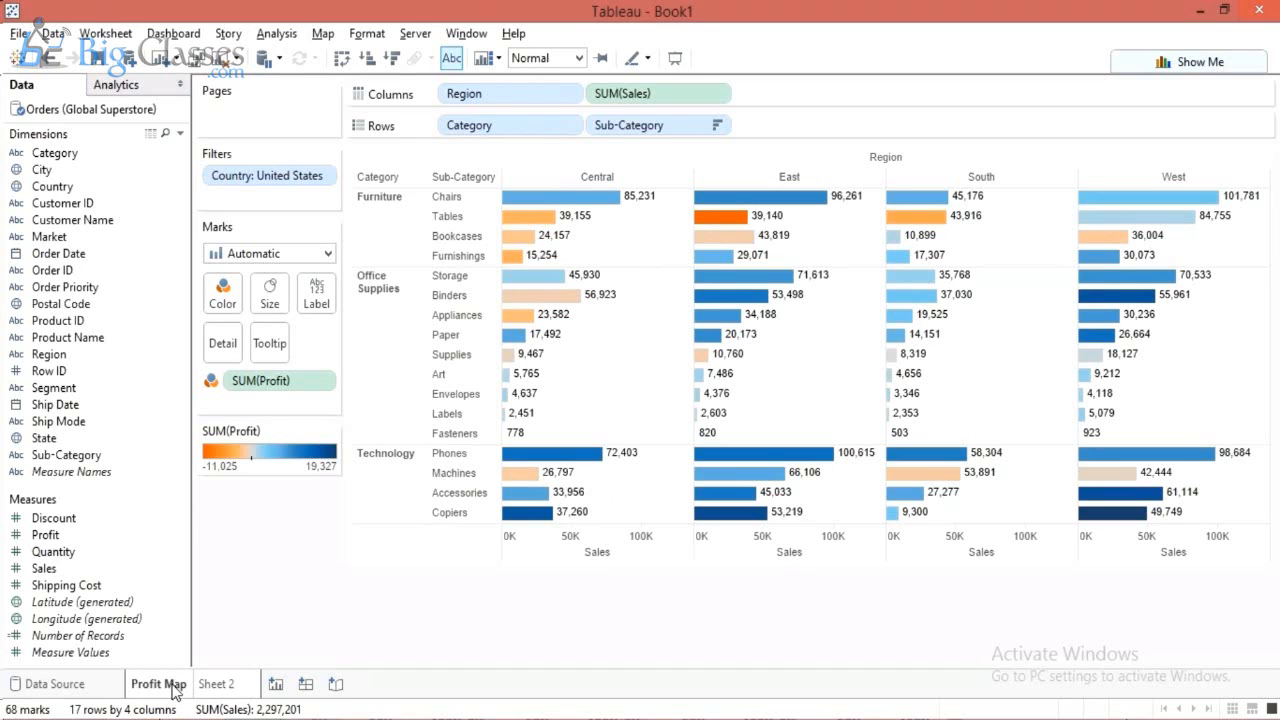
mouse_move(515, 385)
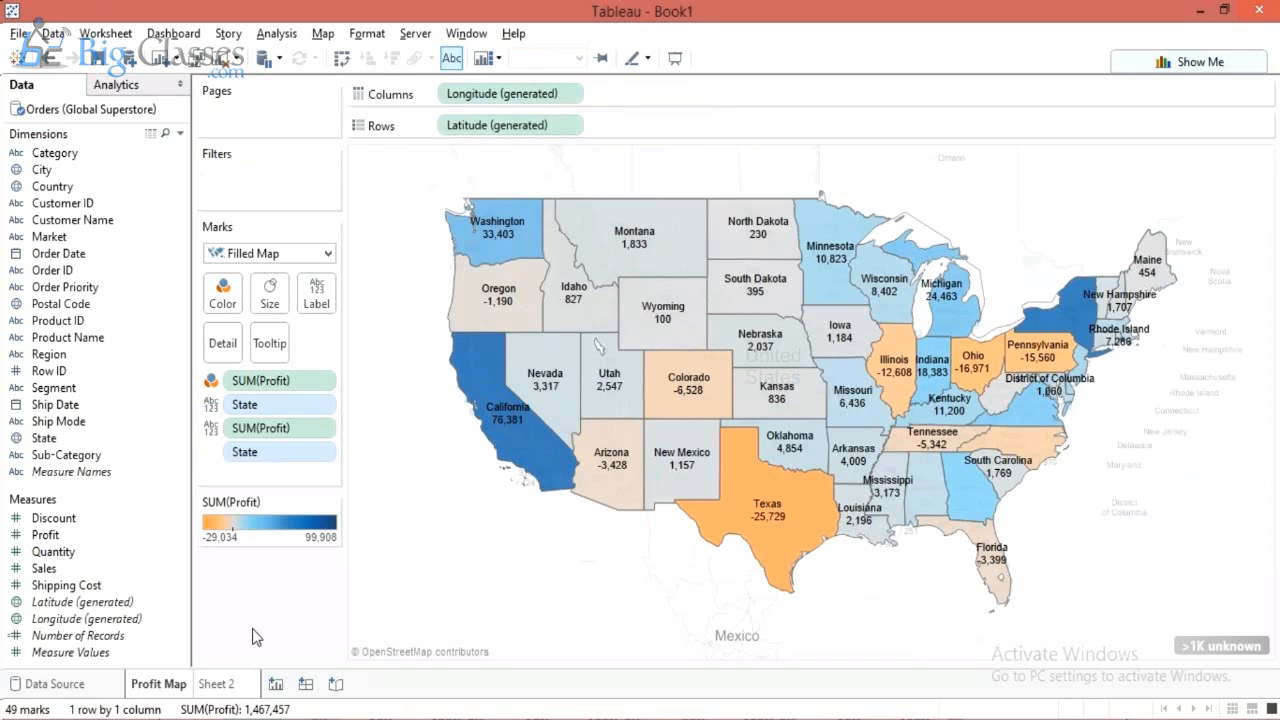
left_click(216, 684)
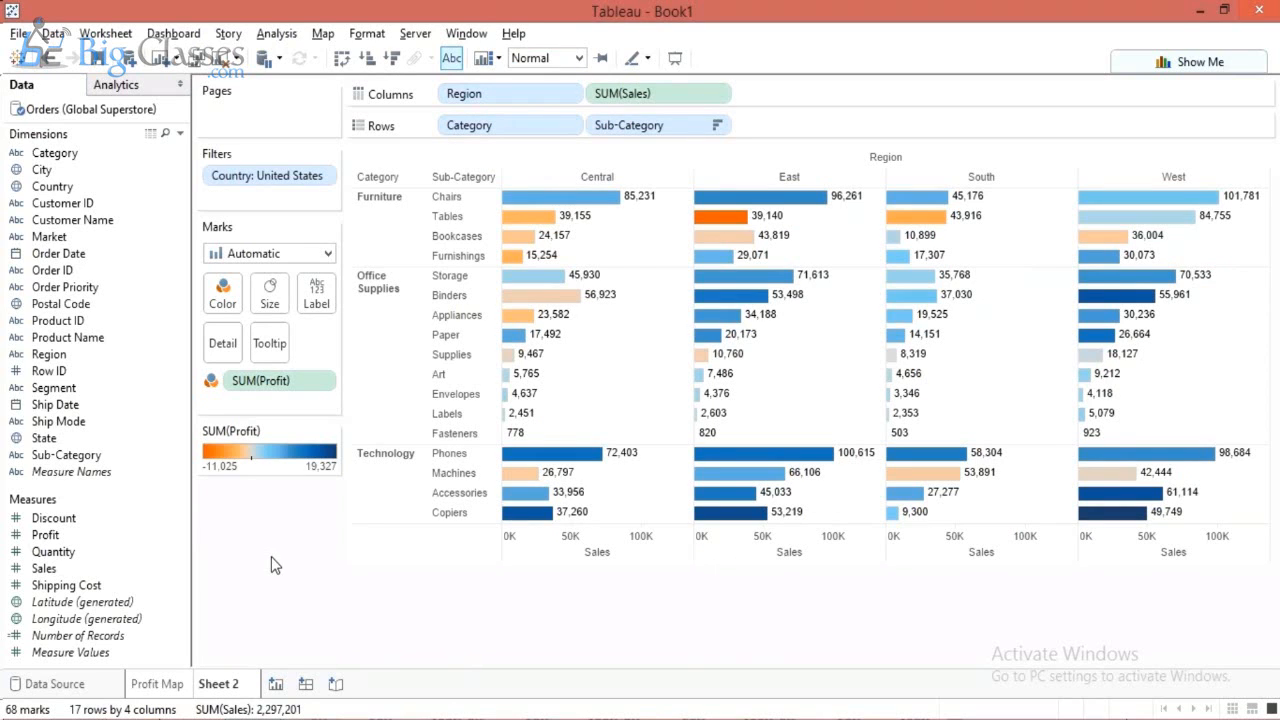
mouse_move(567, 326)
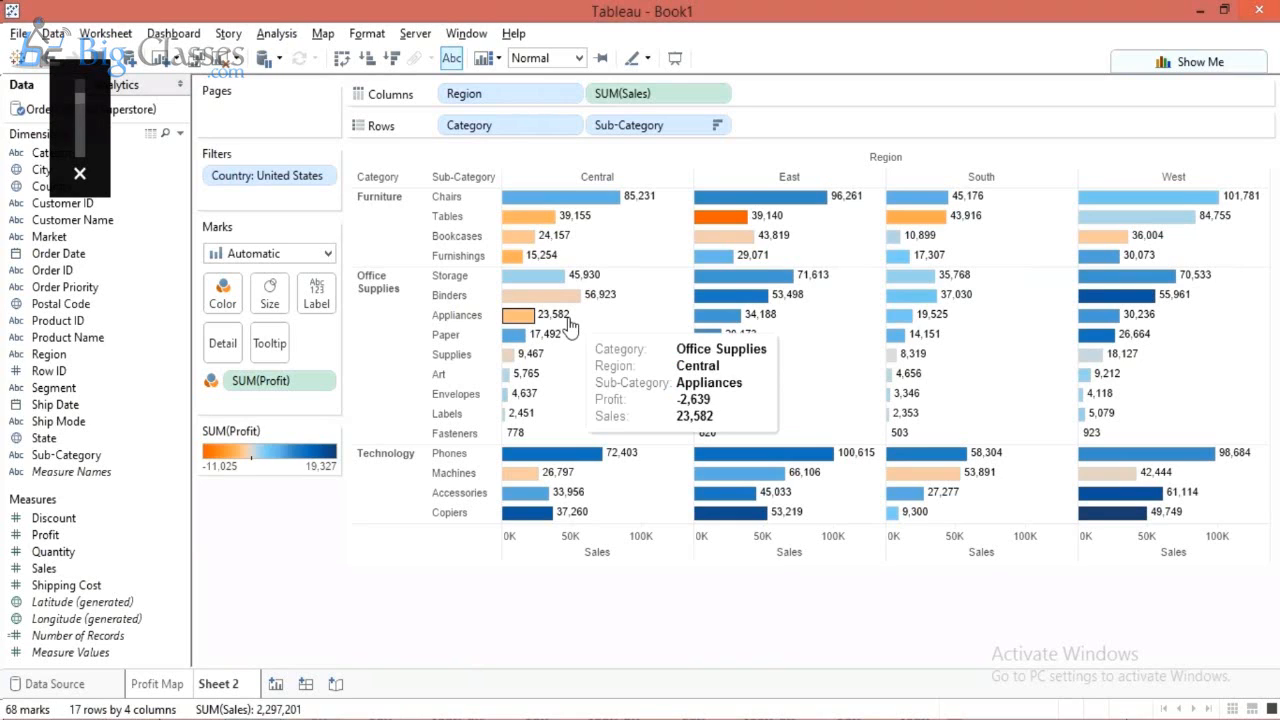
key("XF86AudioMute")
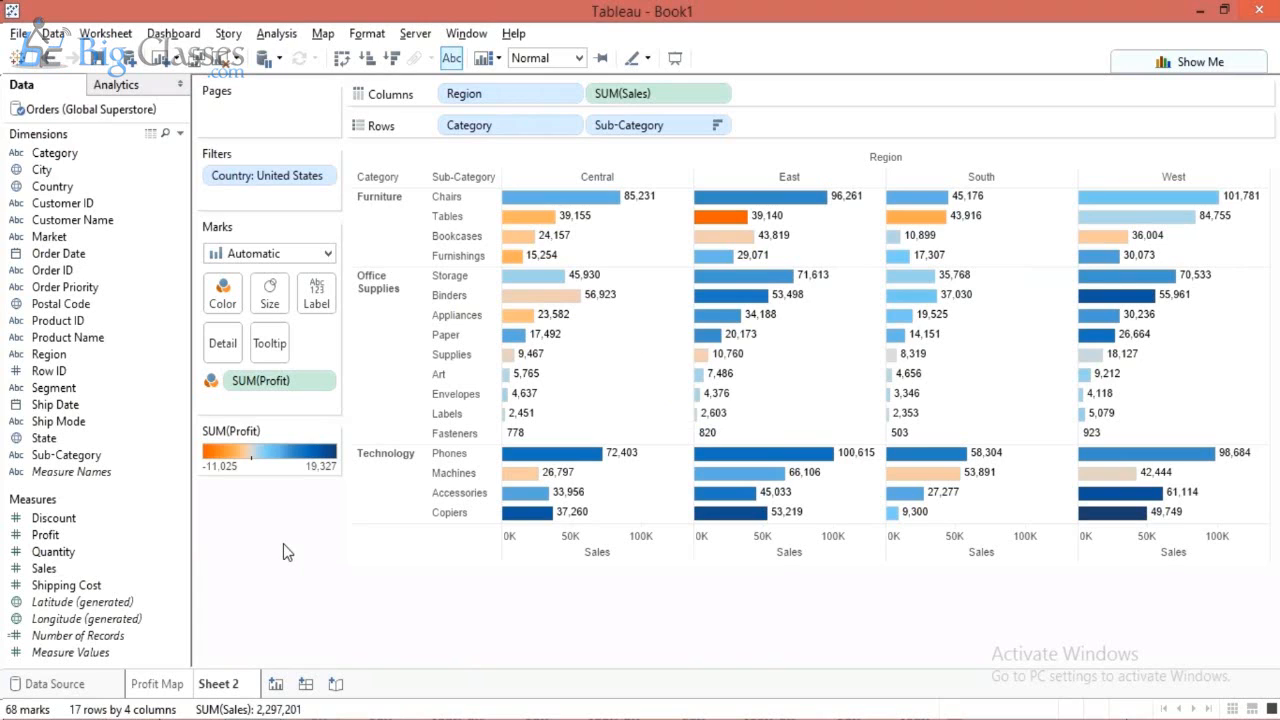
mouse_move(328, 718)
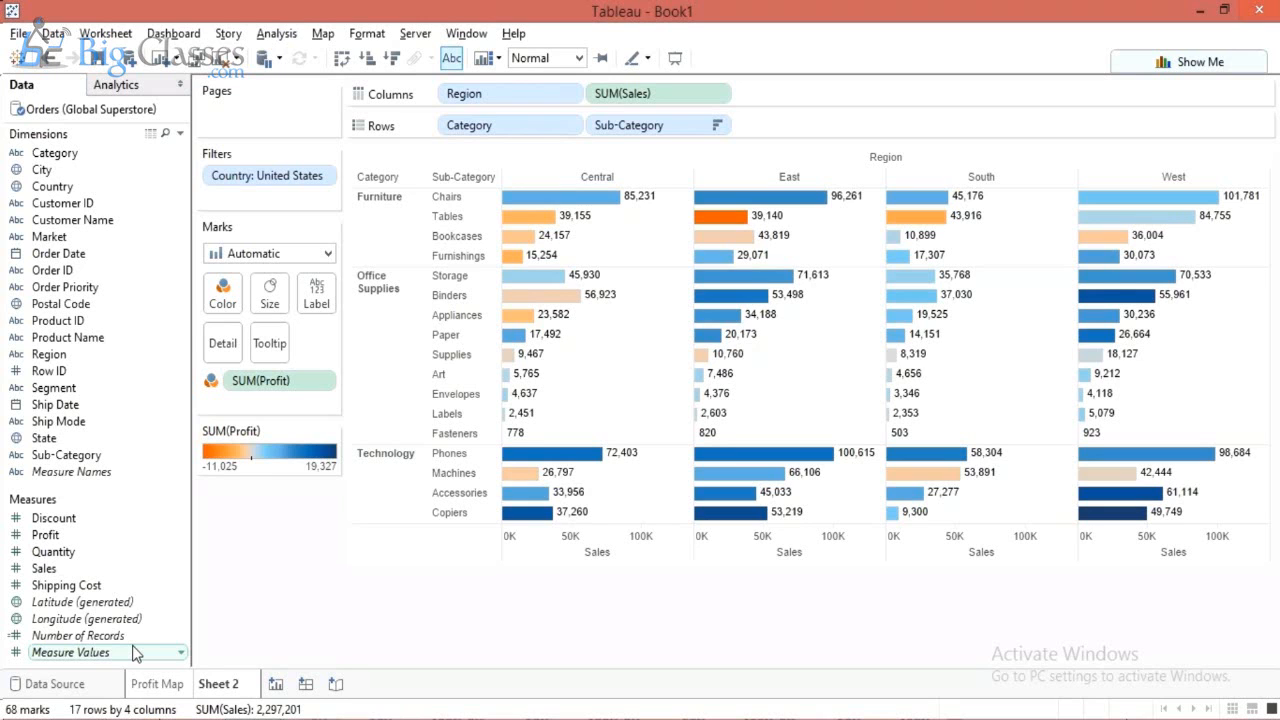
key("alt+Tab")
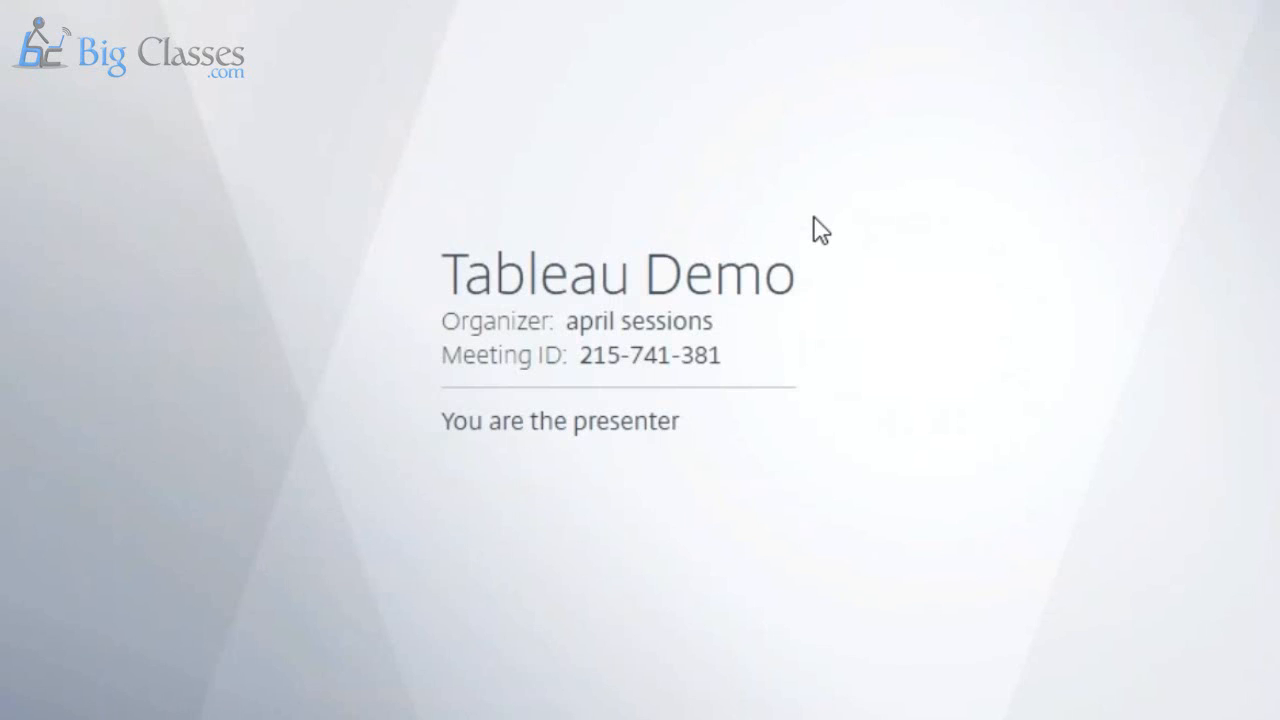
key("alt+Tab")
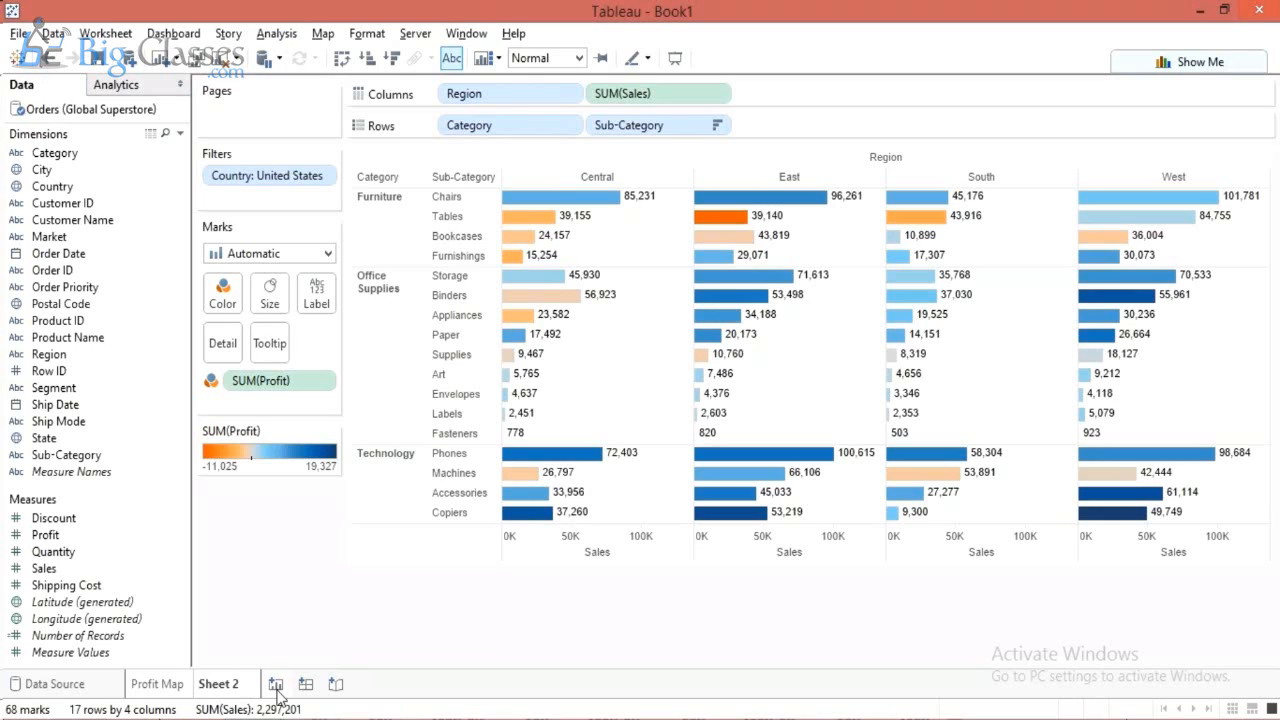
Rename the Sheet 2 worksheet as Product Performance.
double_click(229, 690)
type("Product Performance")
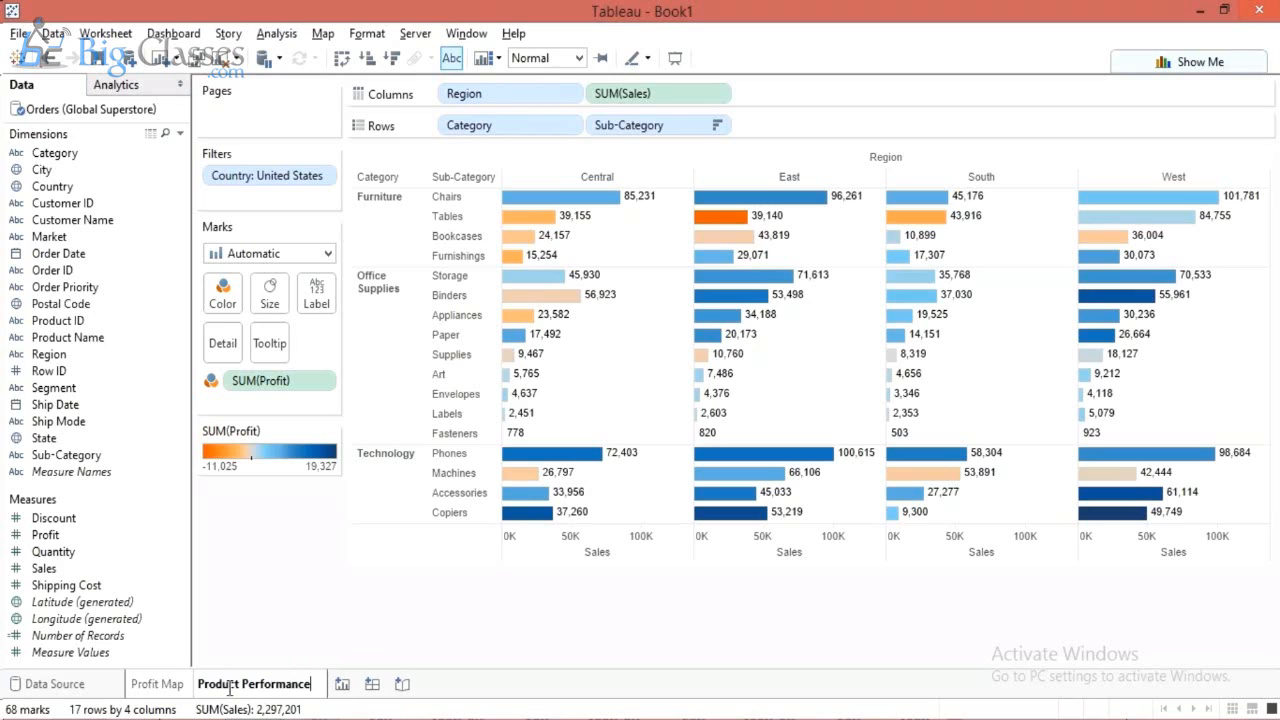
key("Return")
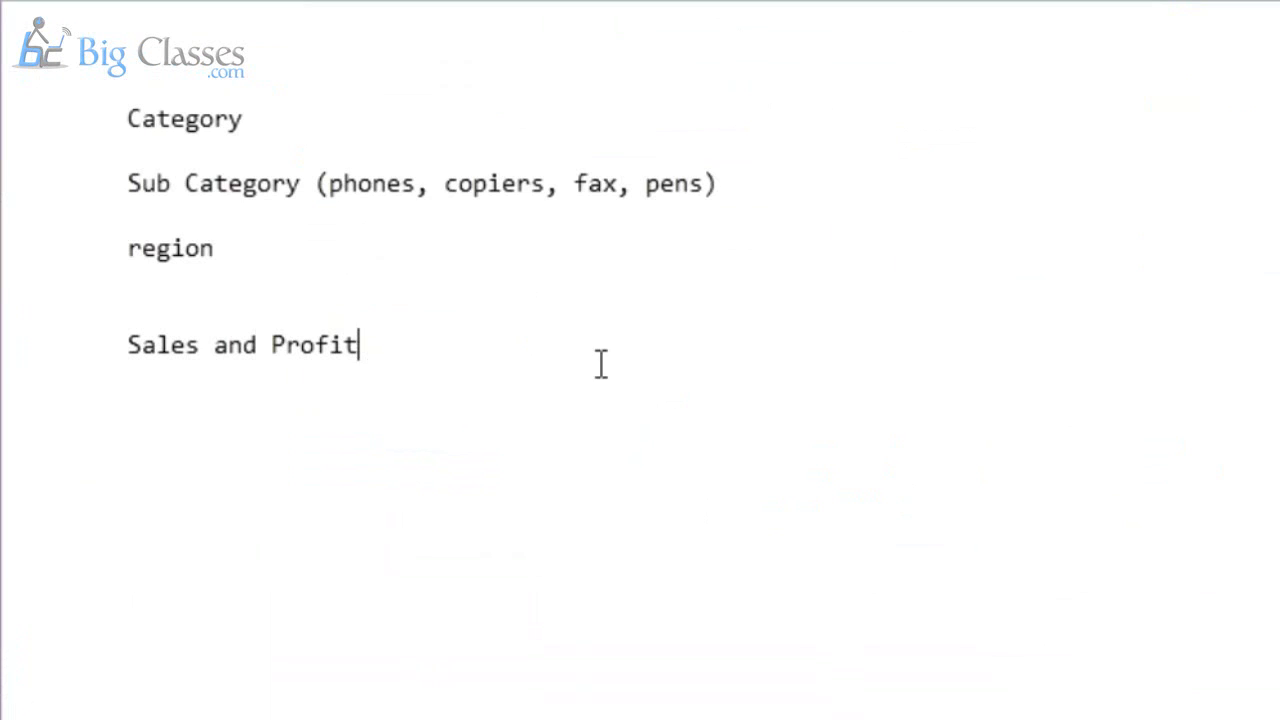
Start a new line below "Sales and Profit" in the text notes, leaving blank lines in between.
key("Return")
key("Return")
key("Return")
type("sAs / Tab")
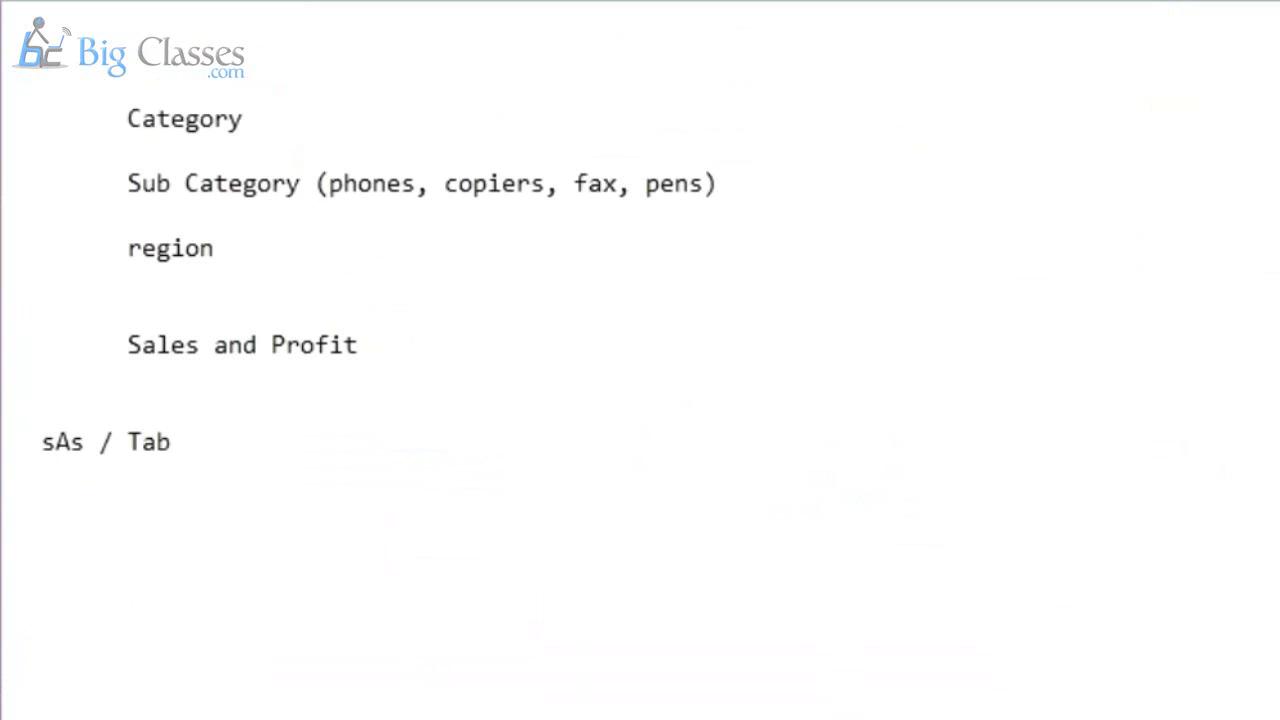
key("BackSpace")
key("BackSpace")
key("BackSpace")
key("BackSpace")
key("BackSpace")
key("BackSpace")
key("BackSpace")
key("BackSpace")
key("BackSpace")
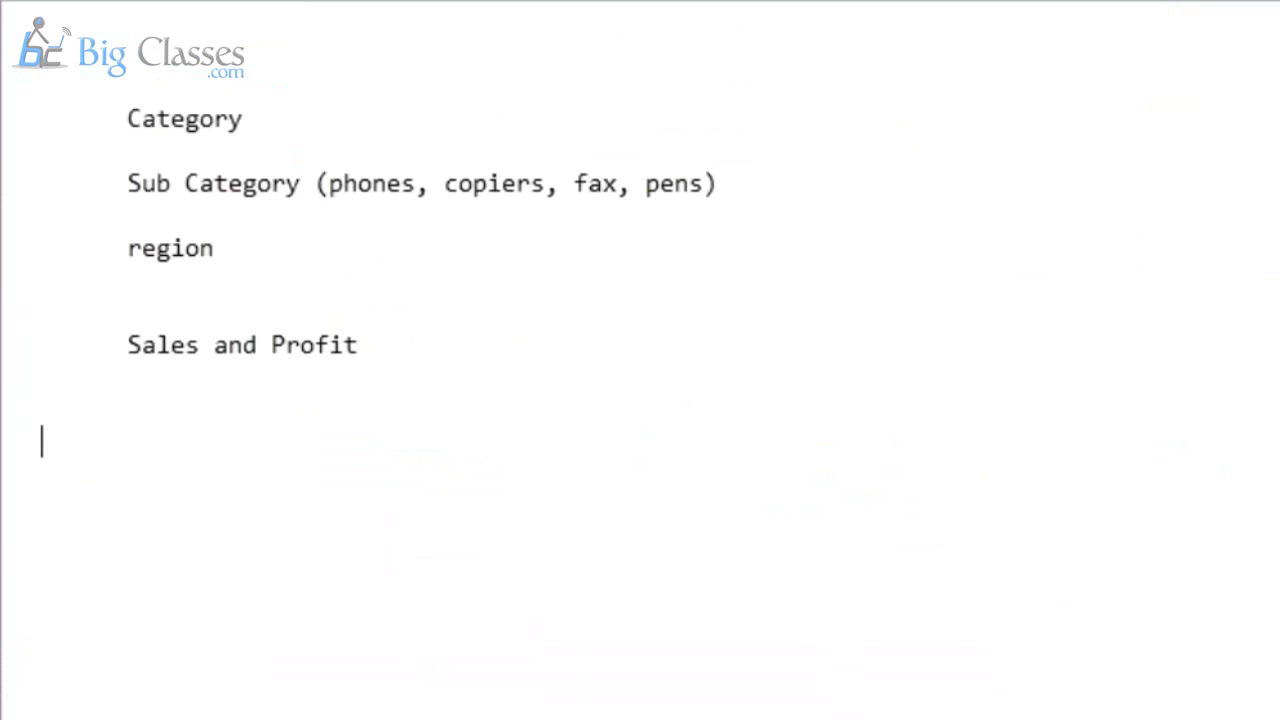
Write "Tools ?" on the new line of the notes and switch back to Tableau.
type("Tools")
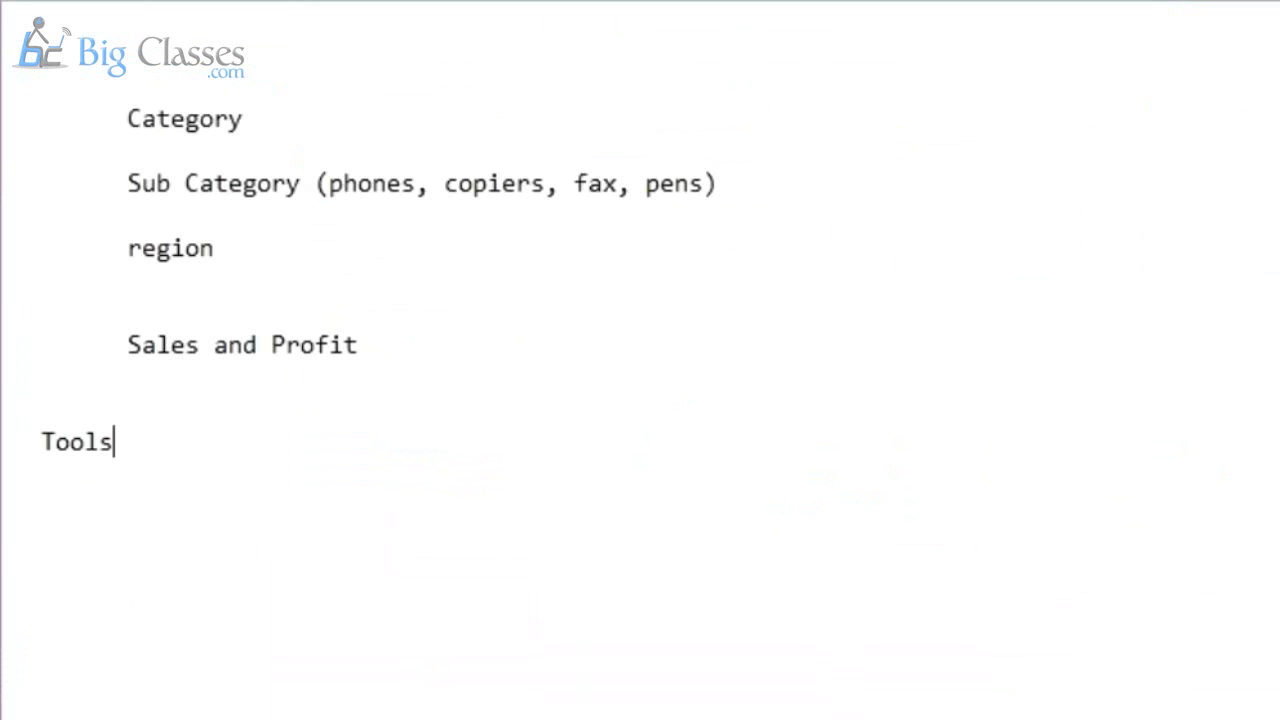
type(" ?")
key("alt+Tab")
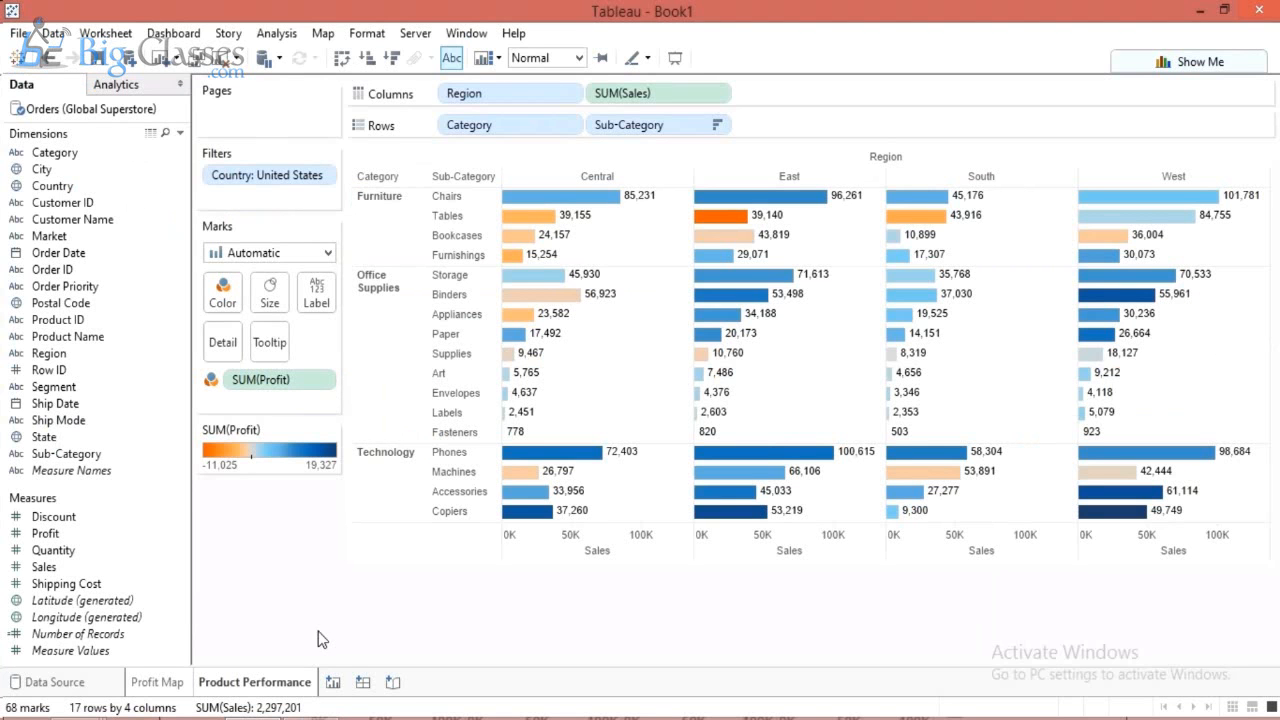
Add a new worksheet to the workbook and view the sample dashboard in the Chrome window for reference.
left_click(332, 682)
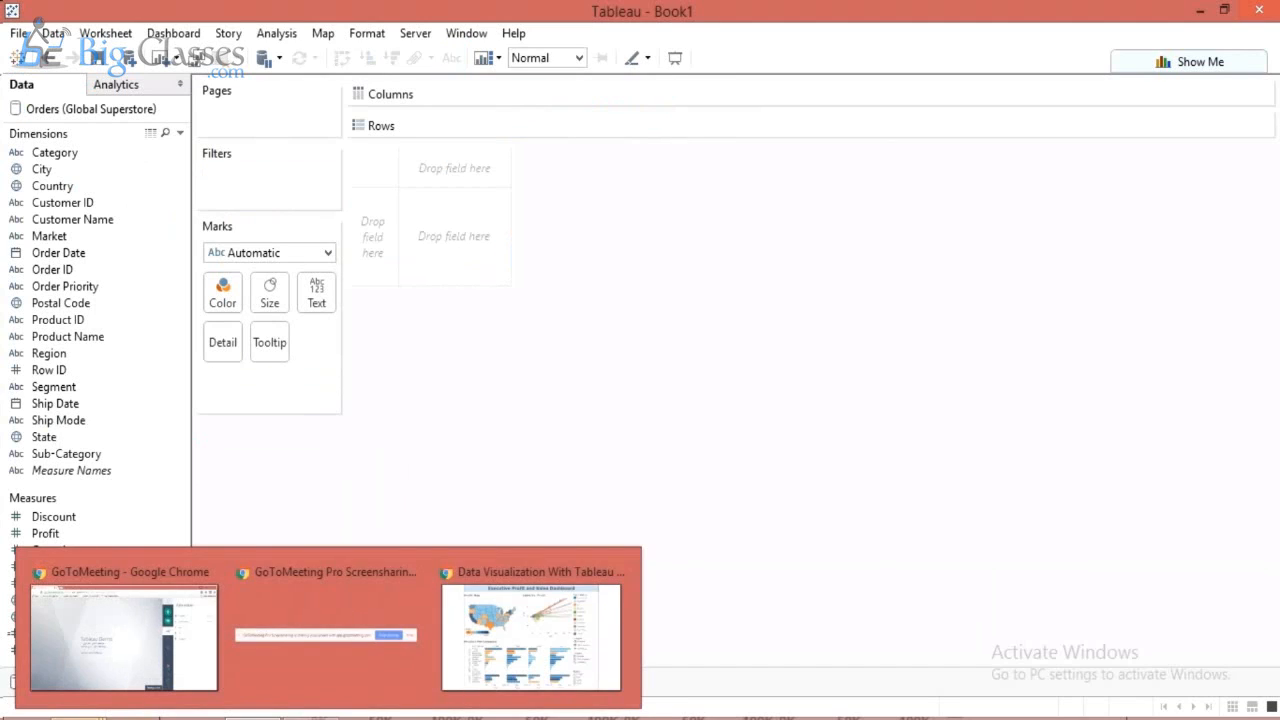
mouse_move(485, 625)
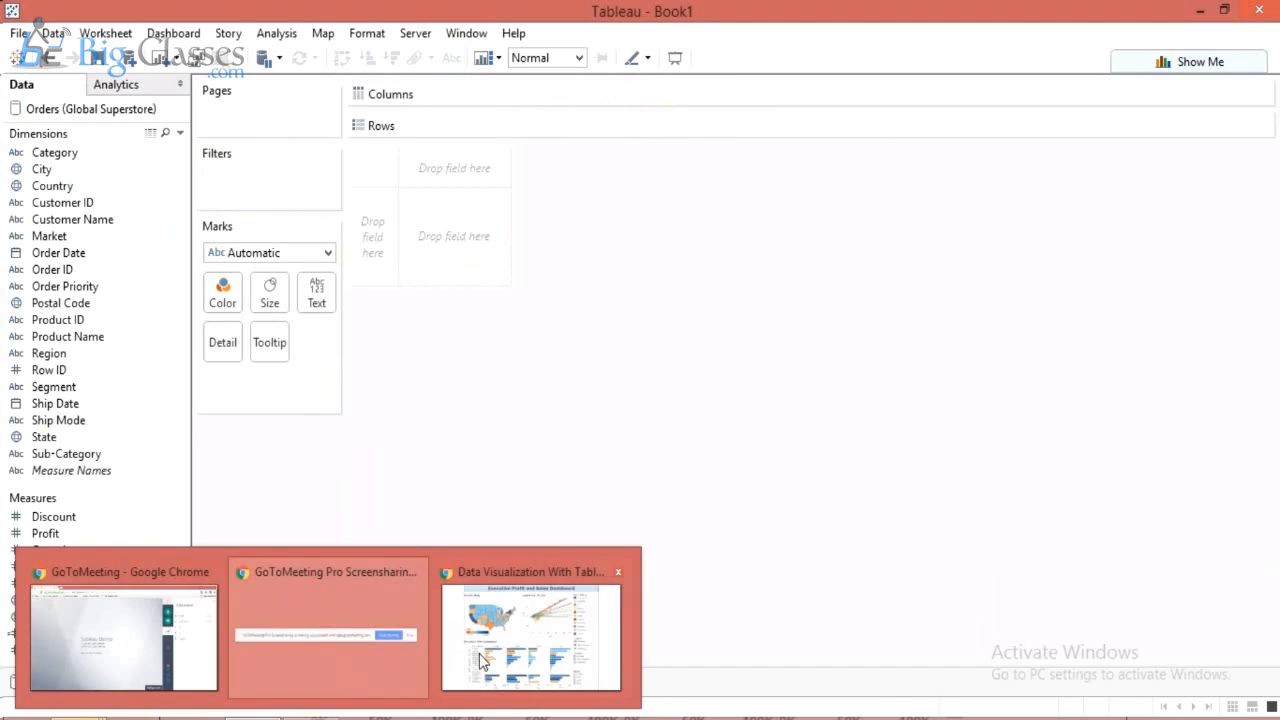
left_click(505, 658)
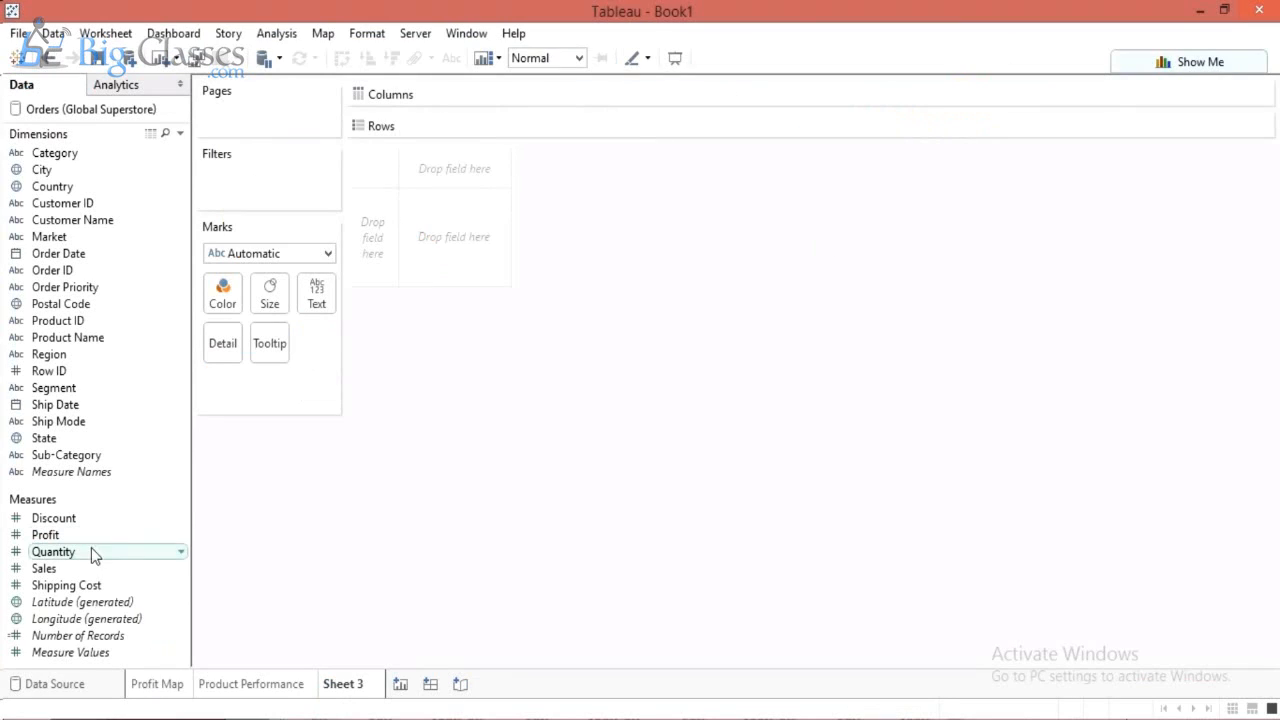
Build a scatter plot of Profit against Sales on Sheet 3 from the two measures using Show Me.
left_click(75, 569)
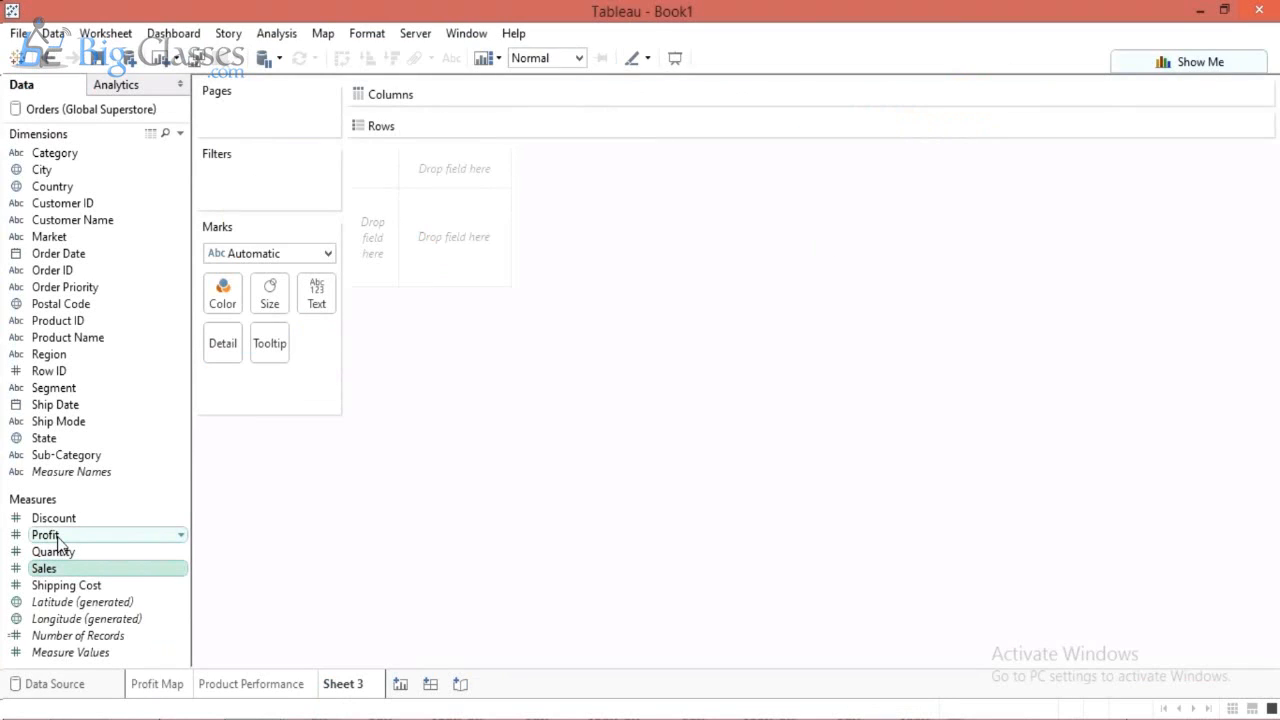
left_click(58, 538)
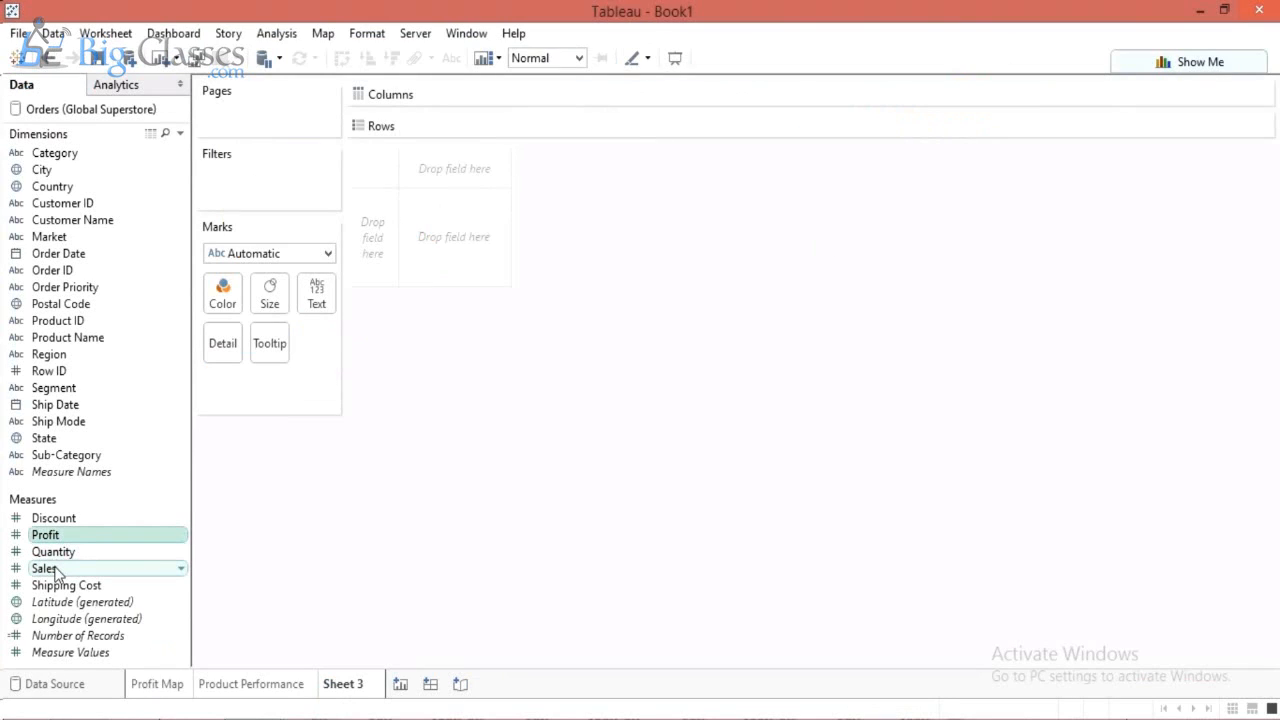
left_click(57, 569, "ctrl")
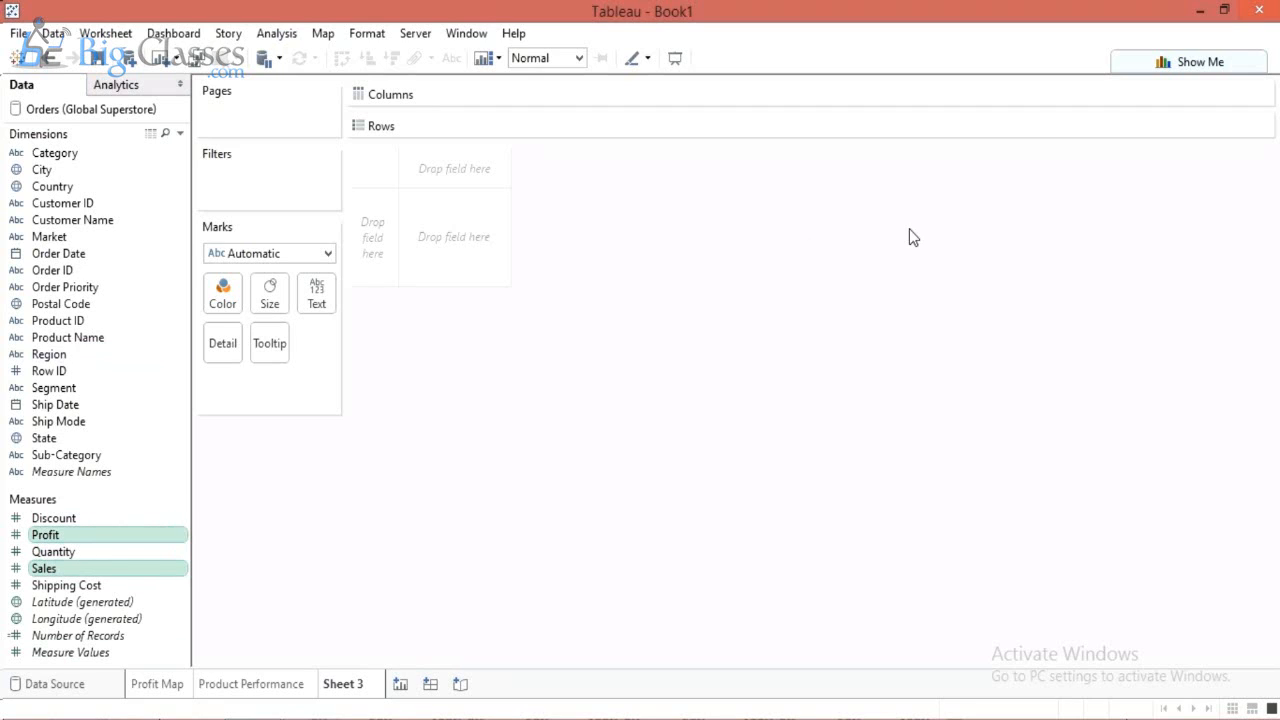
left_click(1205, 66)
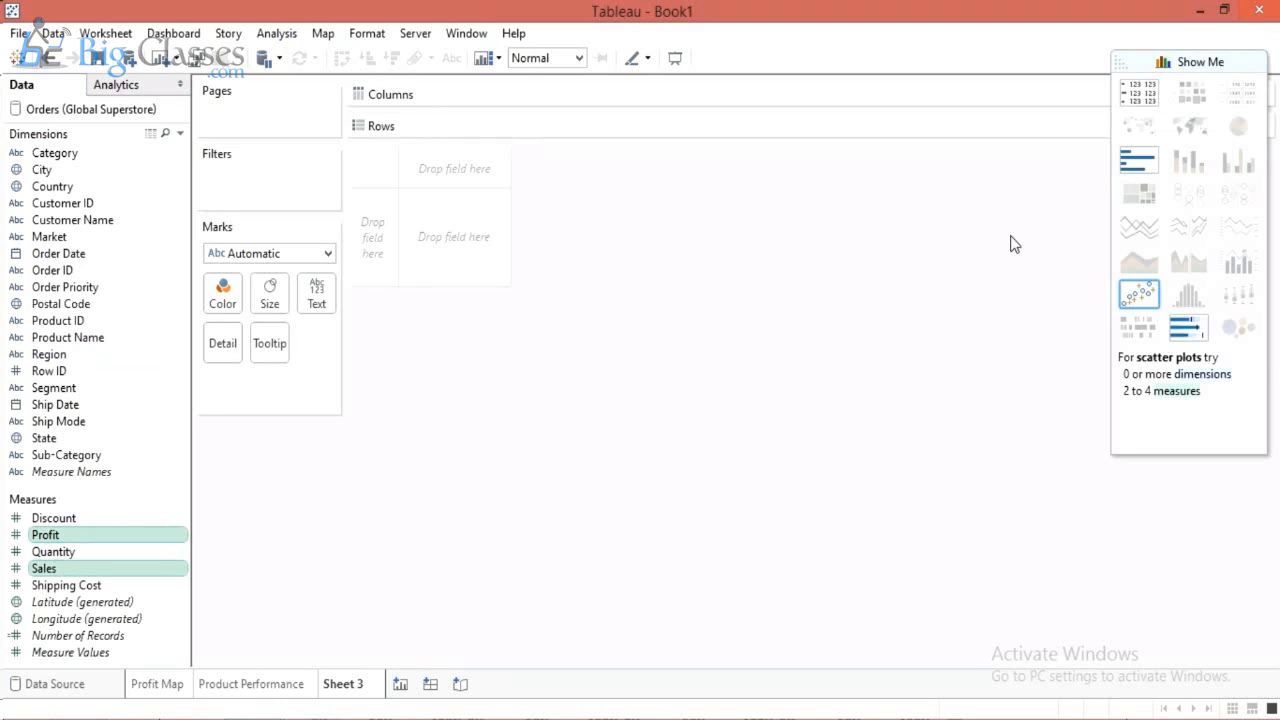
left_click(1133, 303)
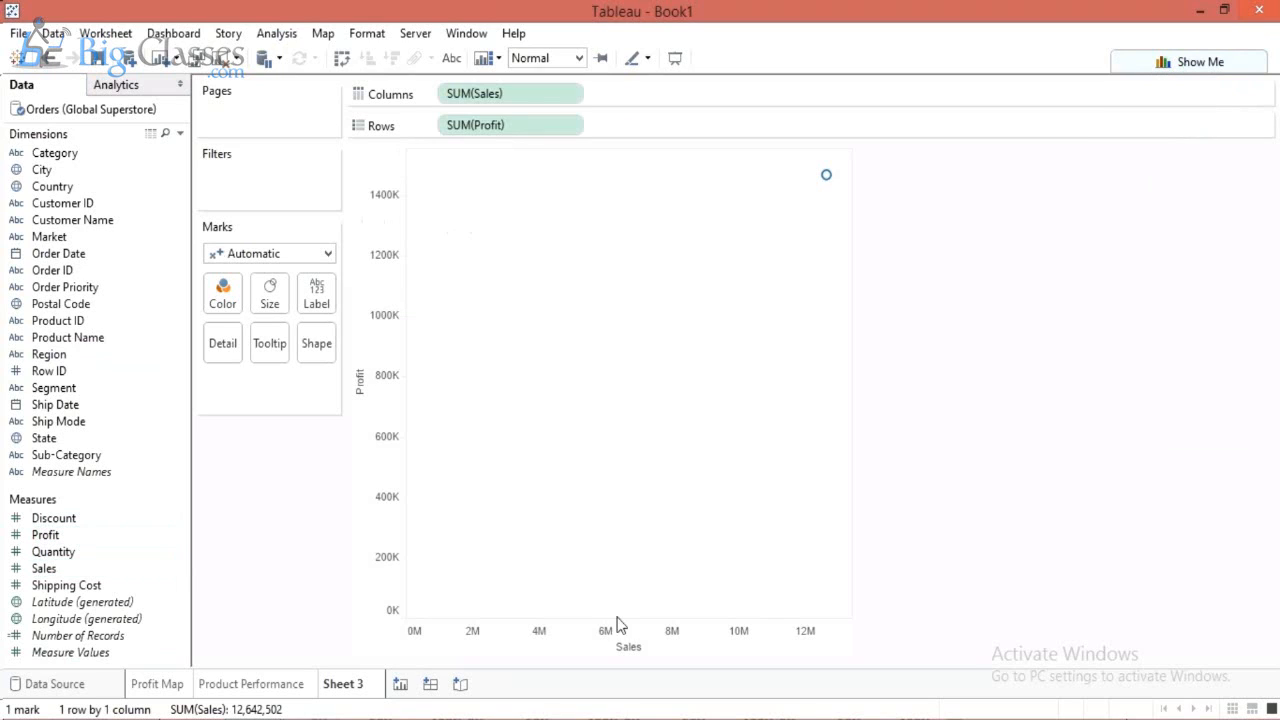
Break the scatter plot down into one mark per customer by adding Customer Name to Detail.
mouse_move(826, 183)
left_click(88, 230)
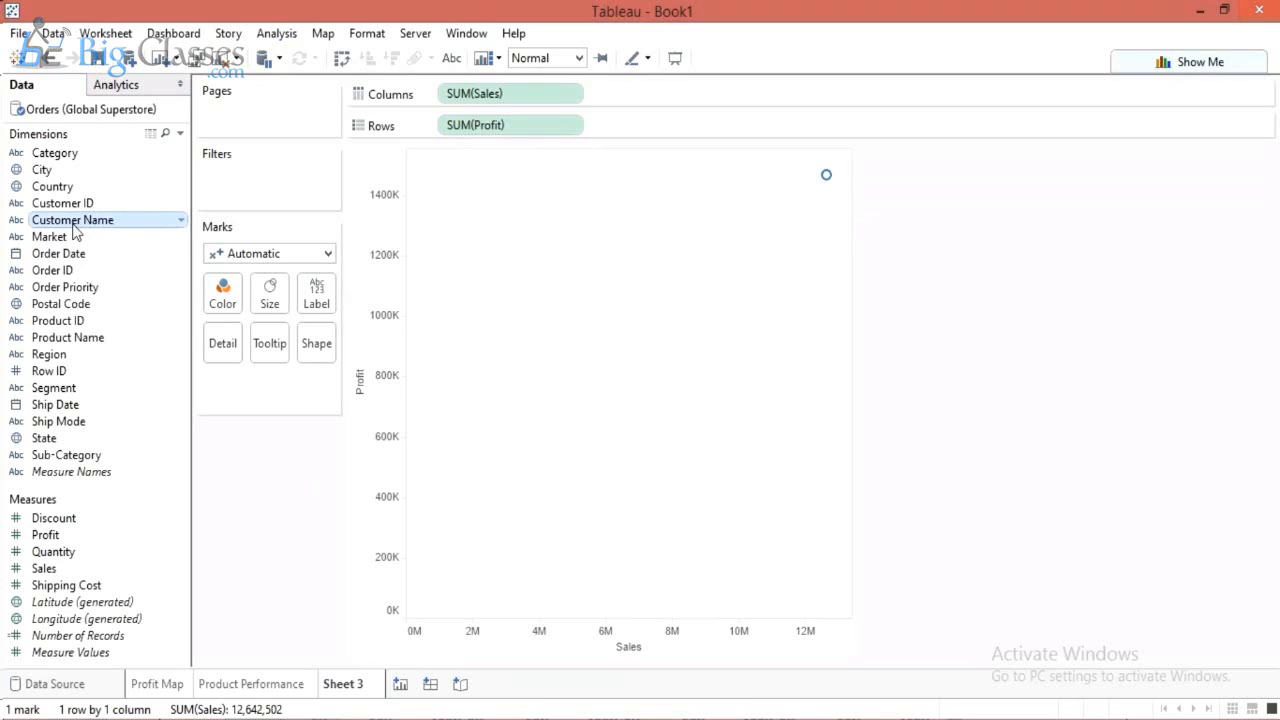
left_click_drag(75, 233, 220, 348)
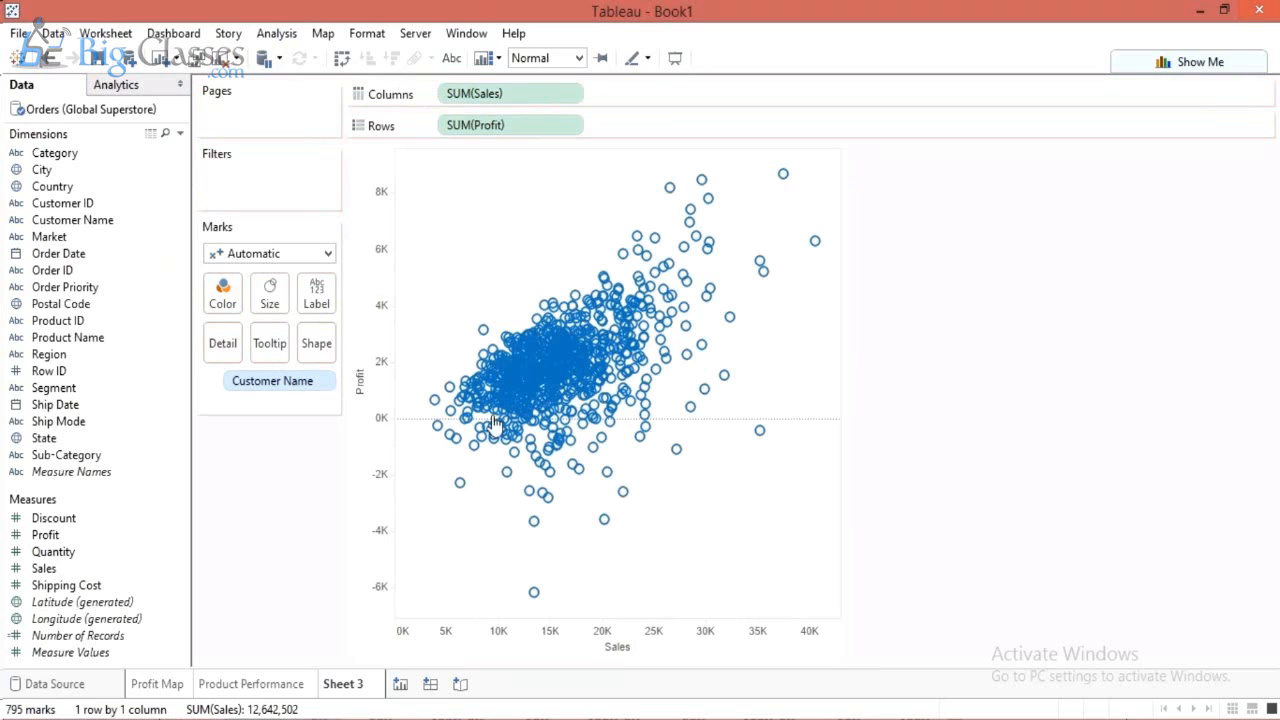
Examine the Profit and Sales details of individual customer marks, including the outliers and those below zero profit.
mouse_move(605, 485)
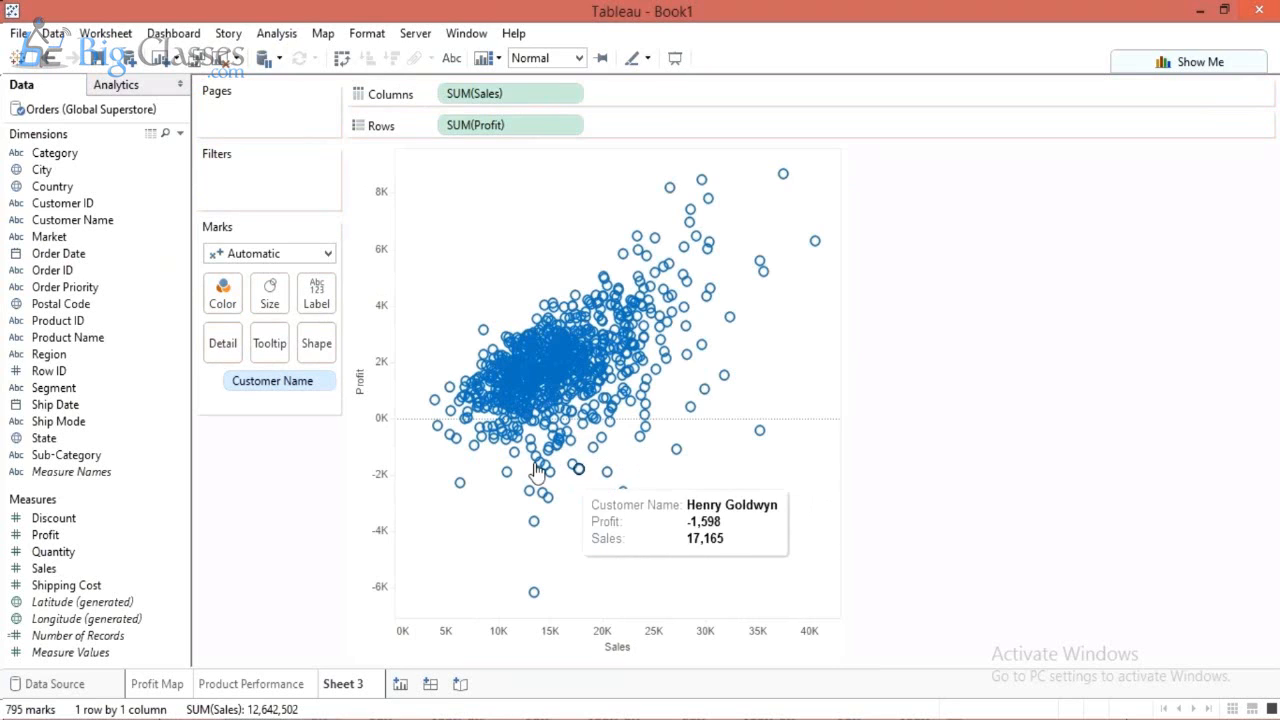
mouse_move(510, 460)
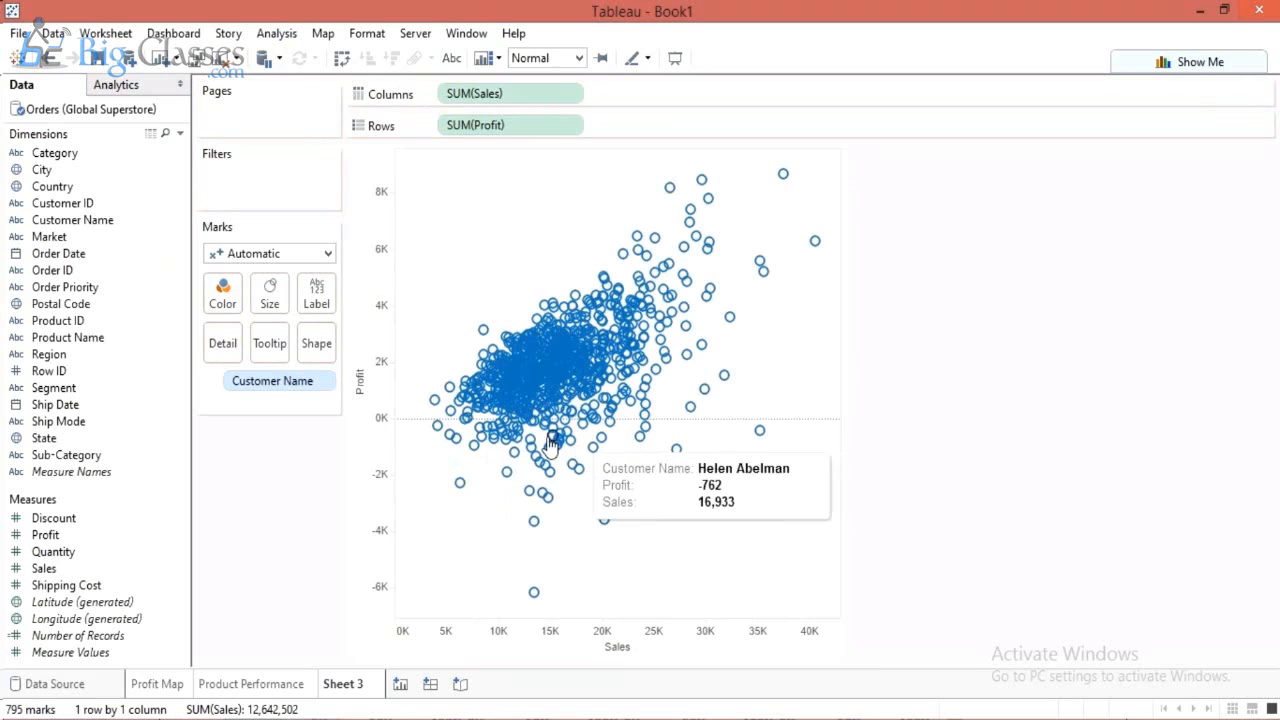
mouse_move(460, 485)
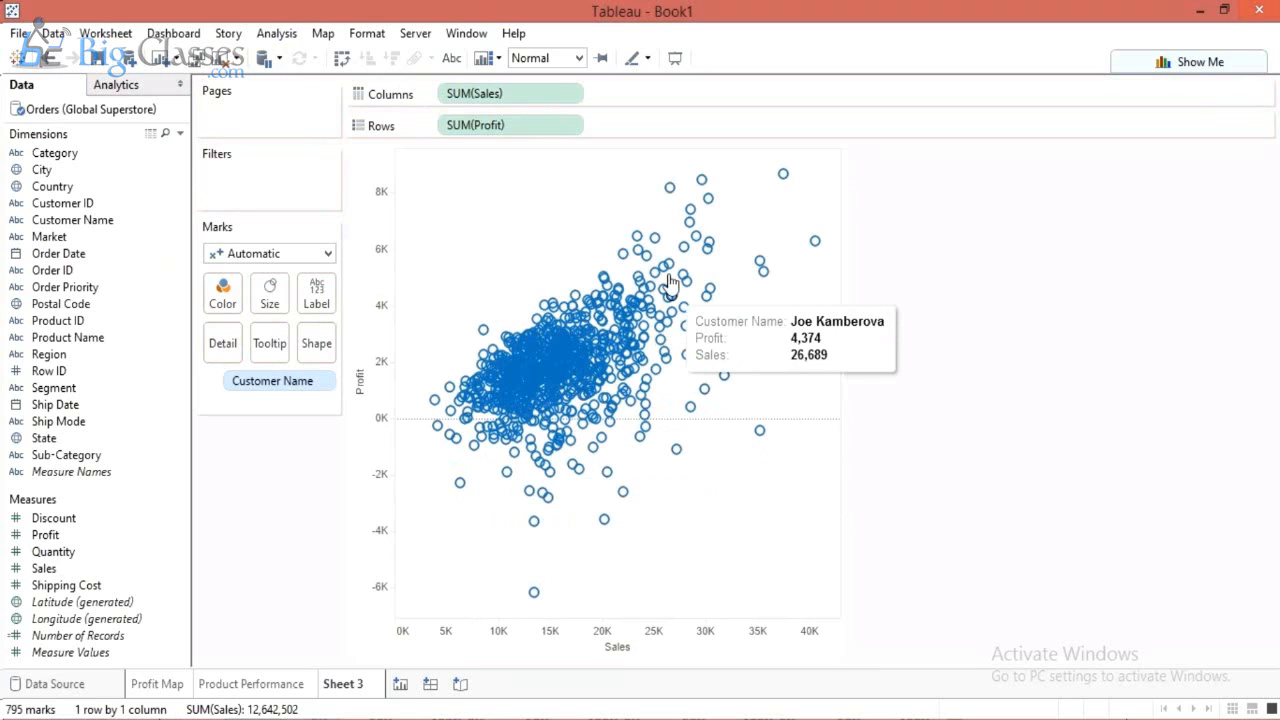
mouse_move(685, 285)
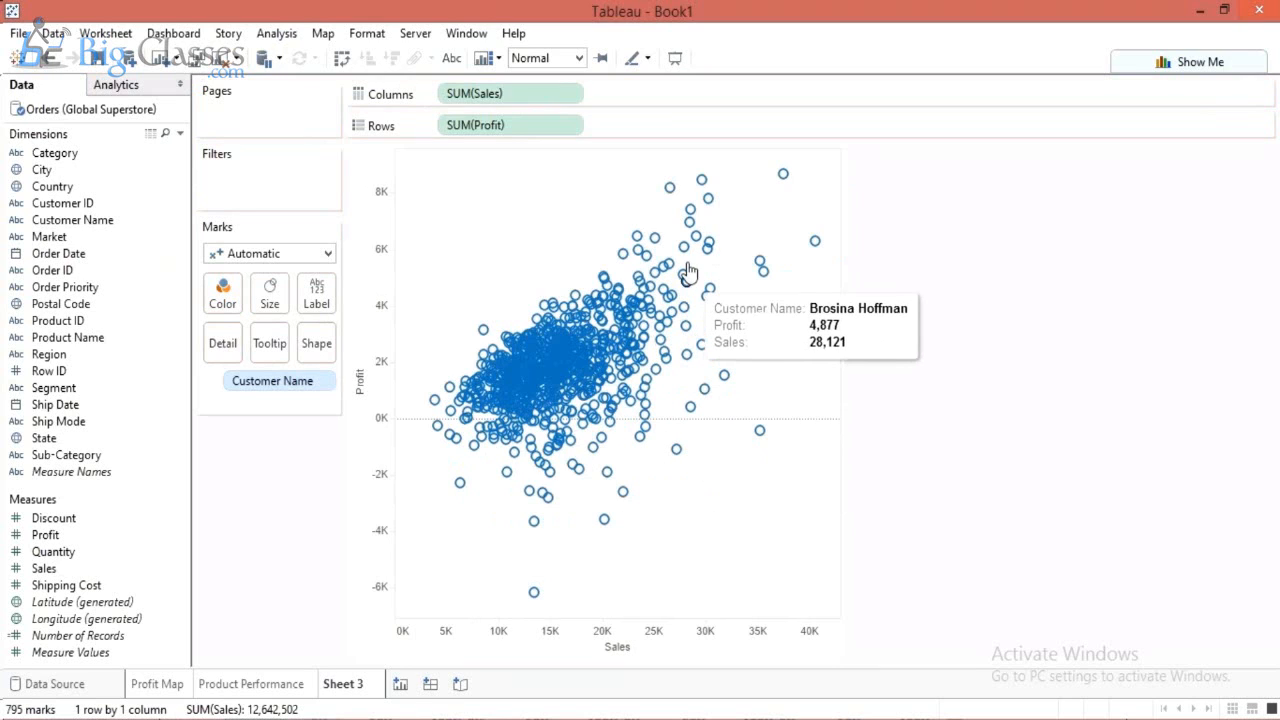
mouse_move(785, 180)
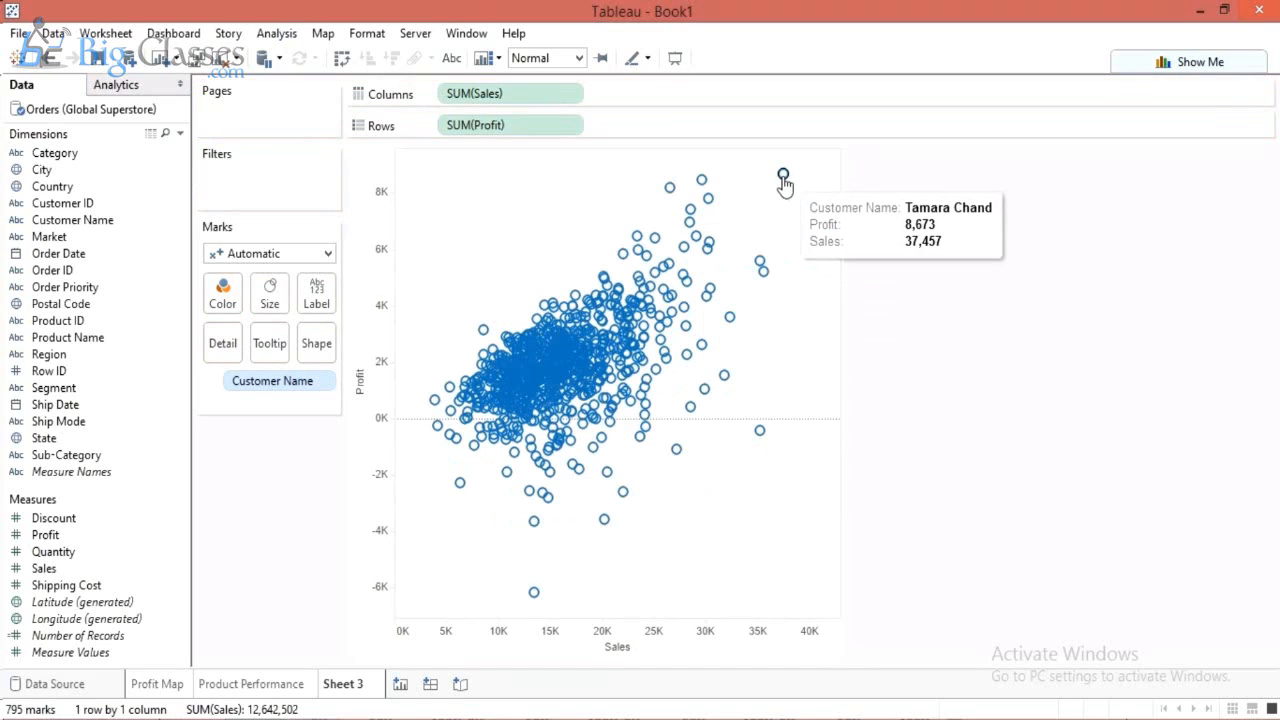
mouse_move(533, 600)
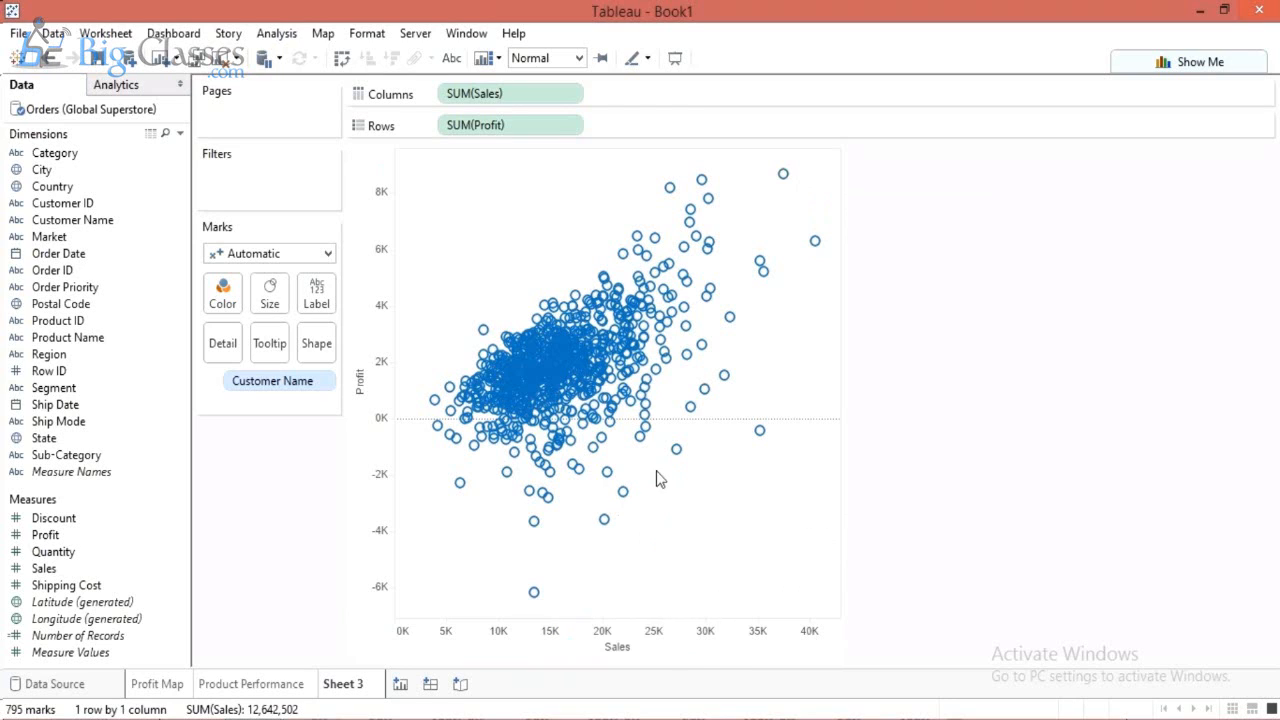
mouse_move(760, 433)
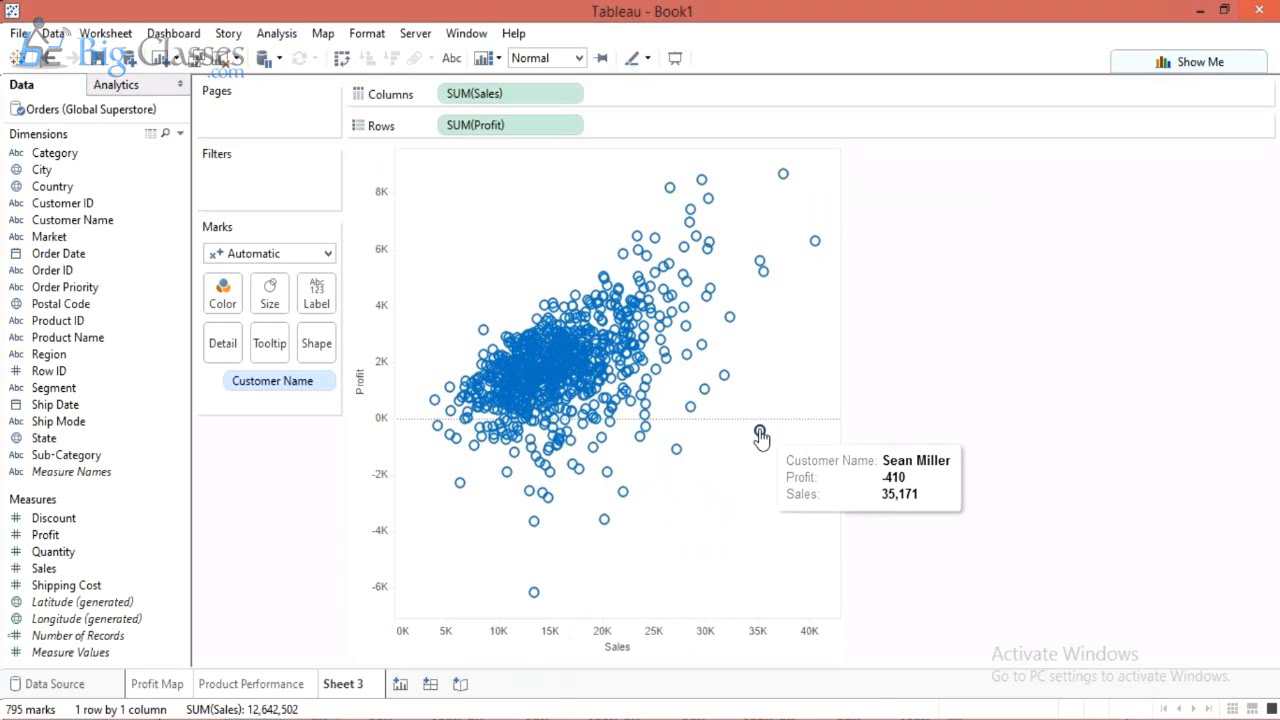
mouse_move(731, 320)
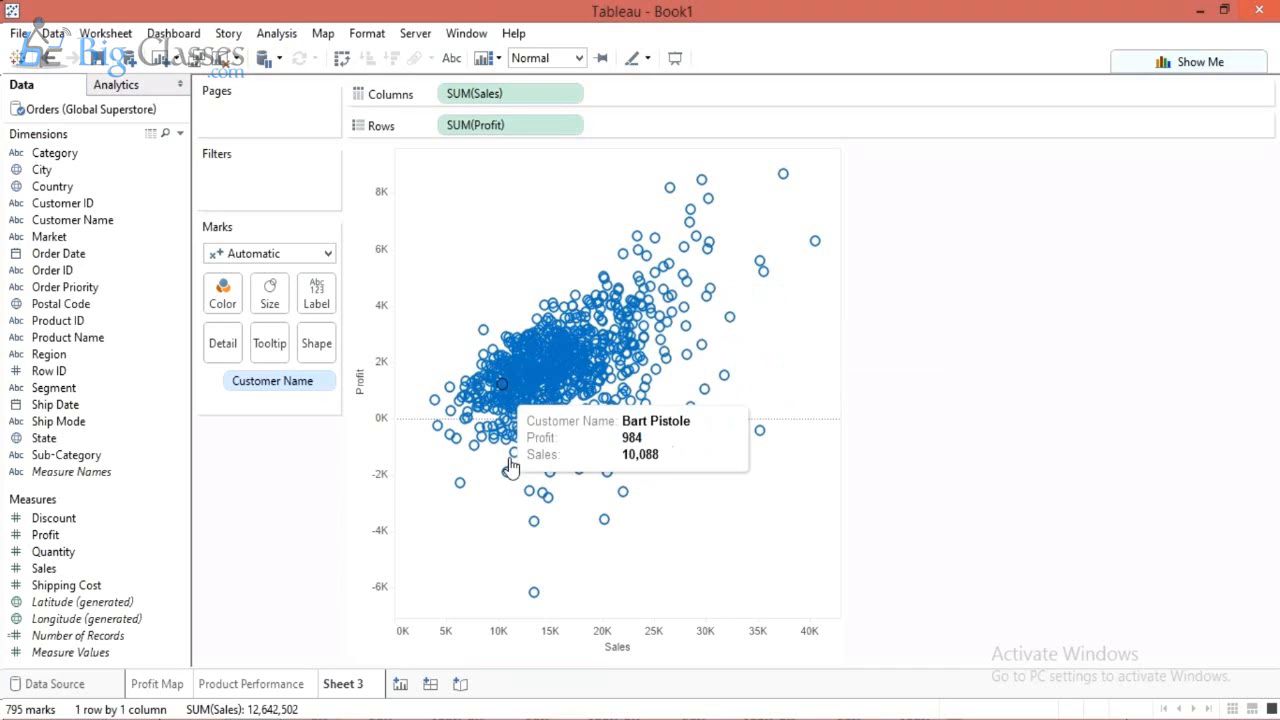
mouse_move(538, 494)
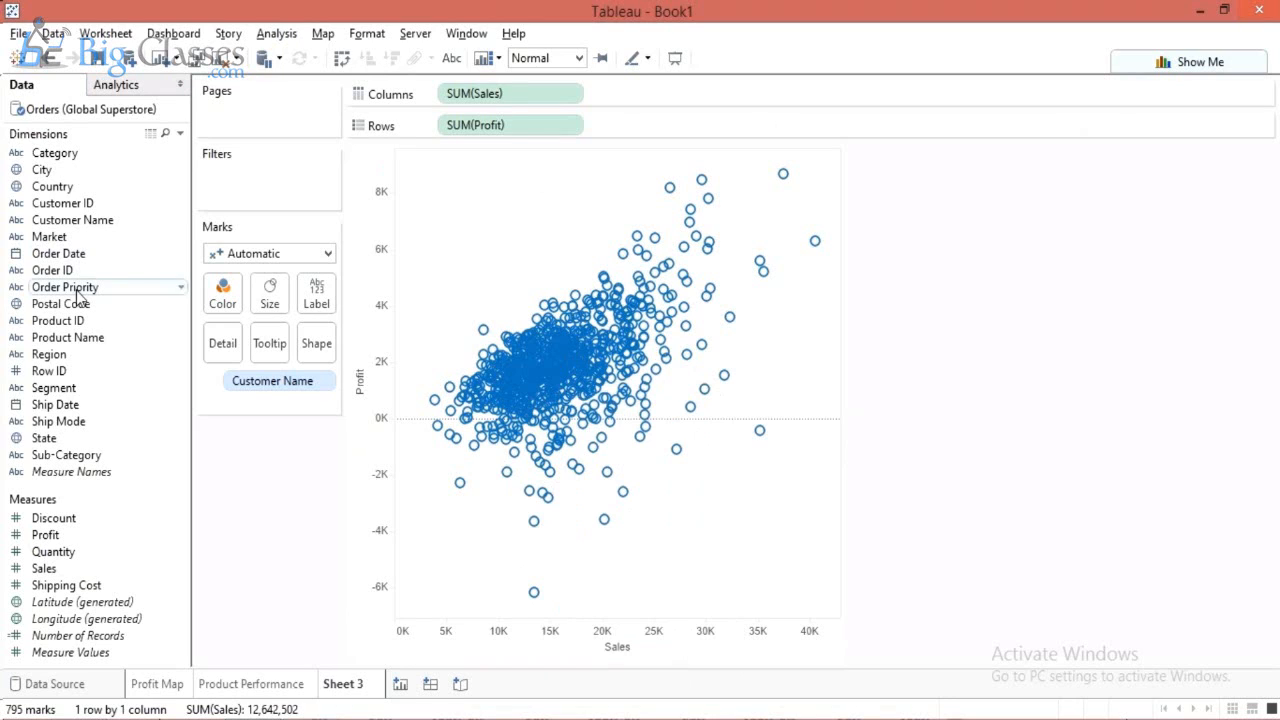
Color the scatter plot marks by Sub-Category and inspect the details of a few colored marks.
left_click(65, 458)
left_click_drag(65, 458, 222, 305)
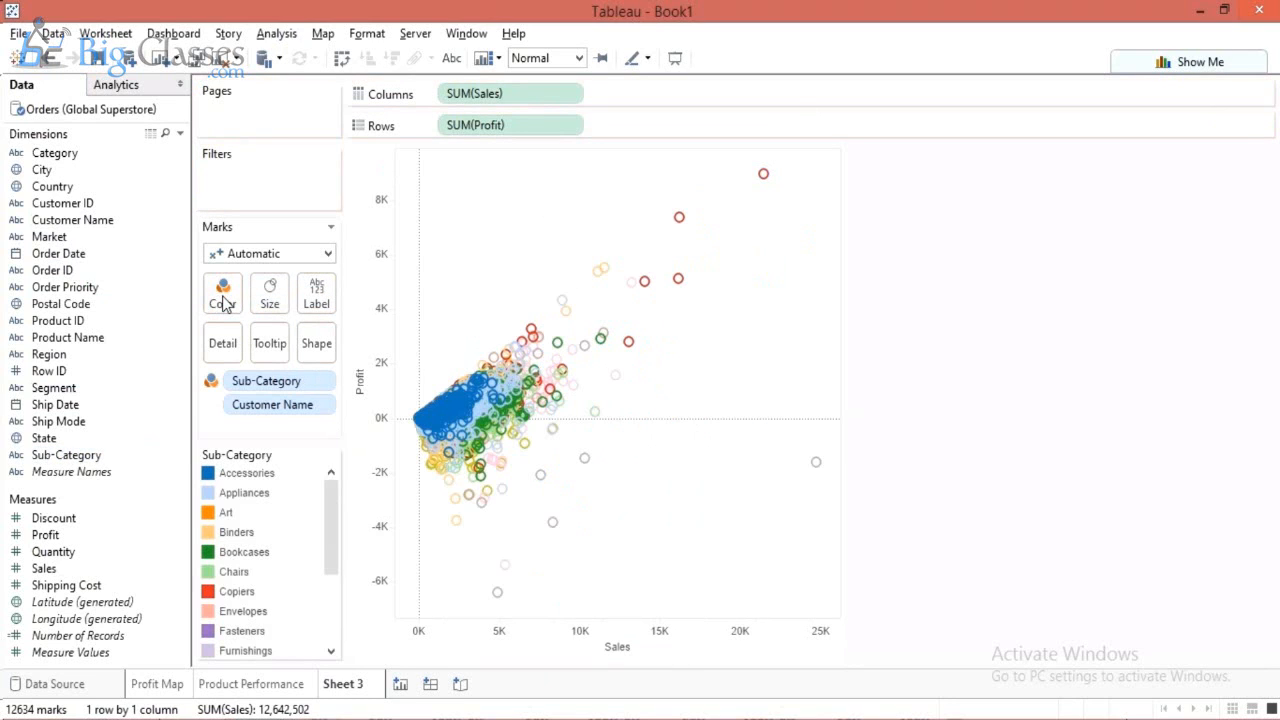
mouse_move(677, 288)
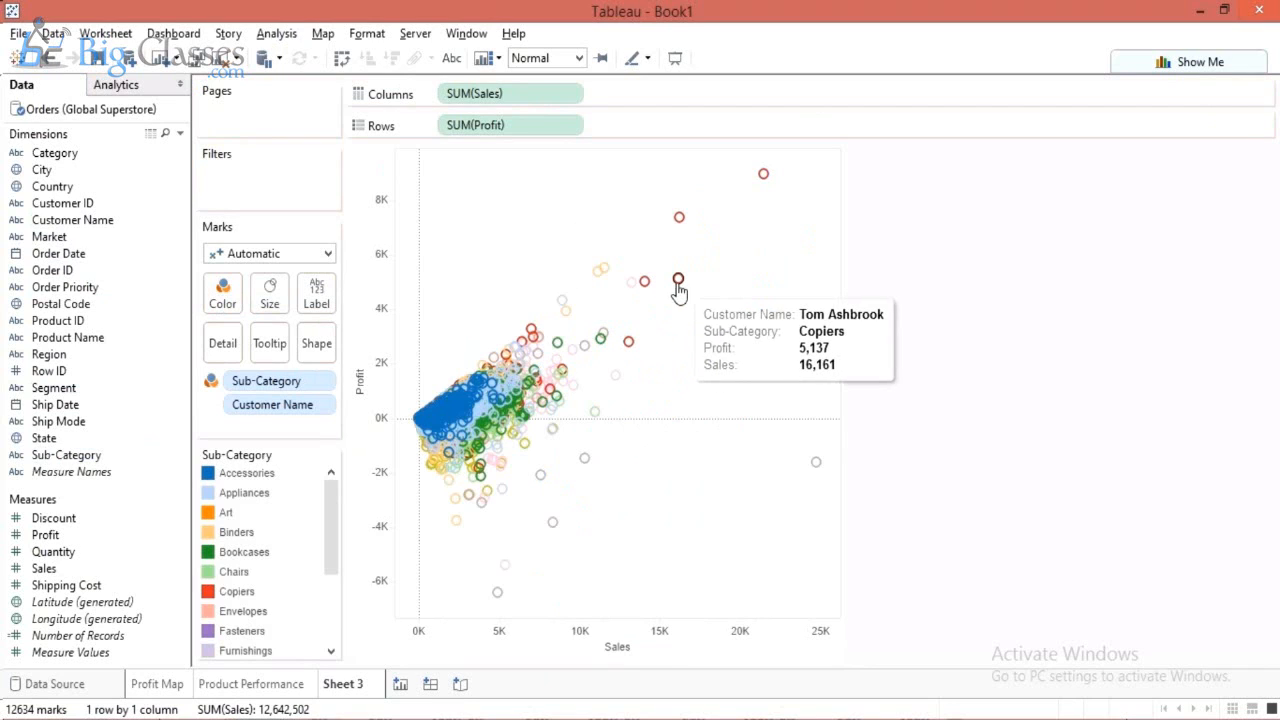
mouse_move(599, 280)
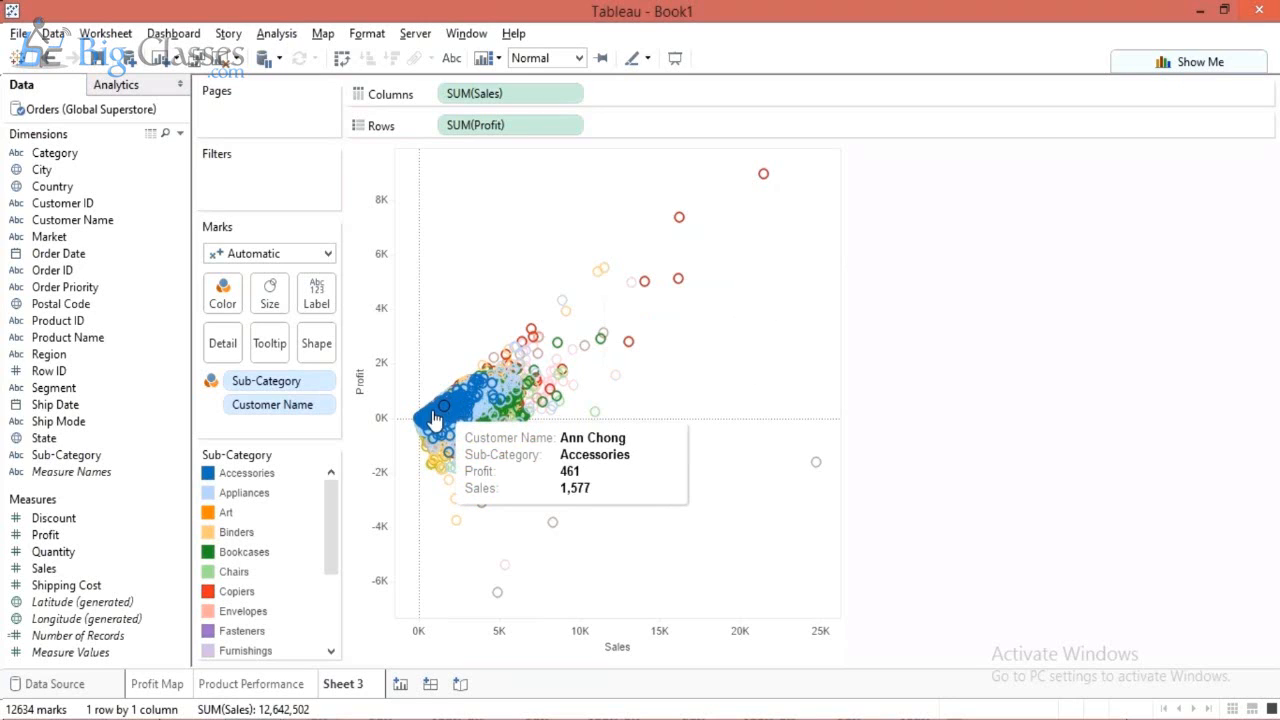
mouse_move(430, 420)
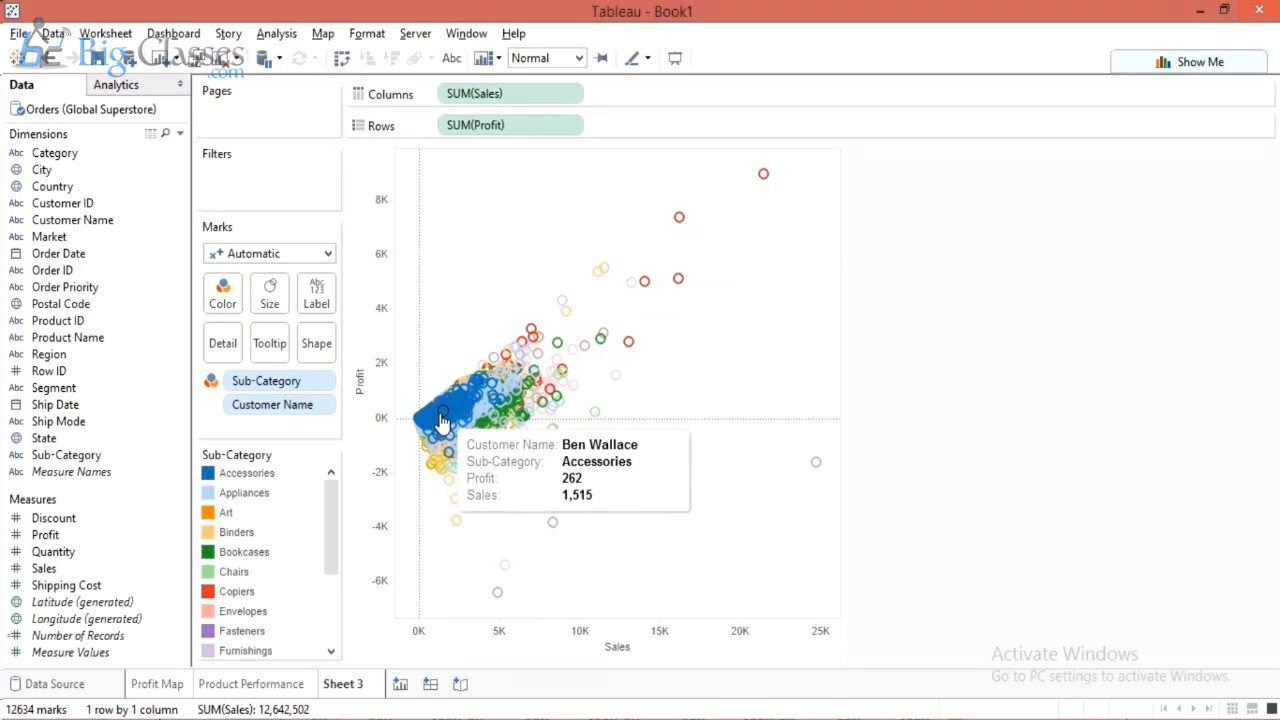
mouse_move(765, 185)
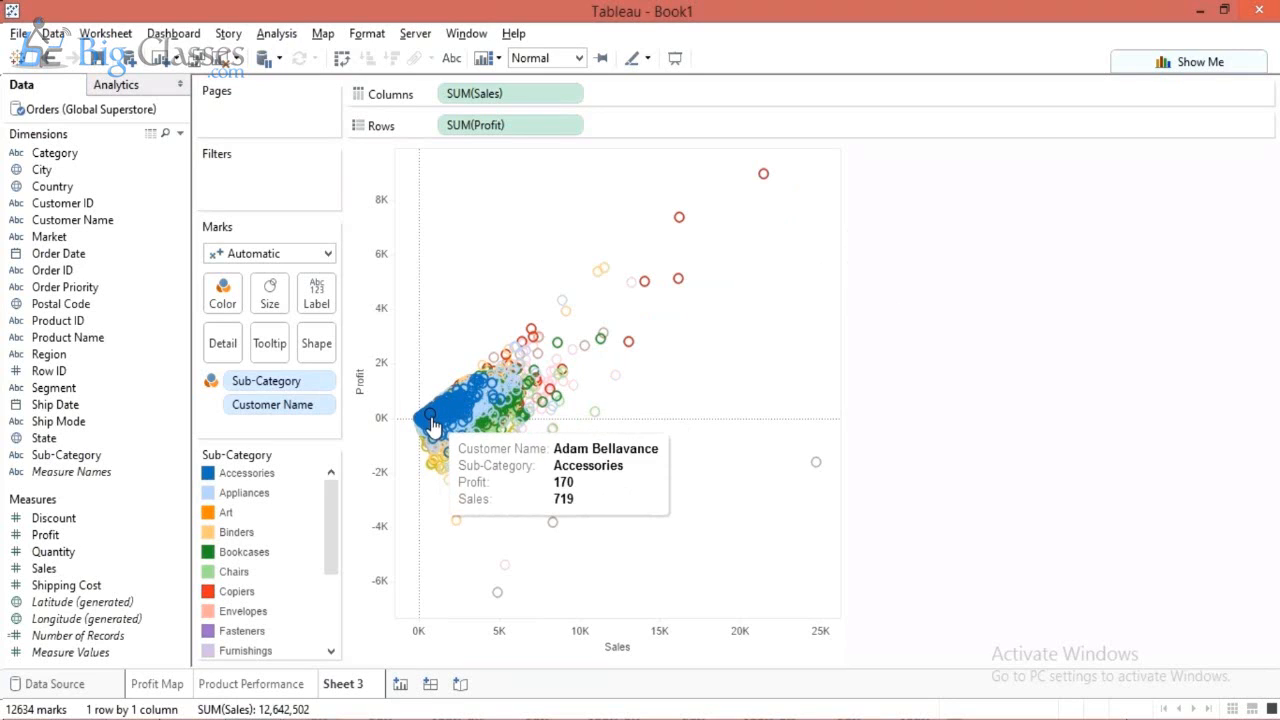
Show trend lines on the Sales and Profit scatter plot.
right_click(444, 376)
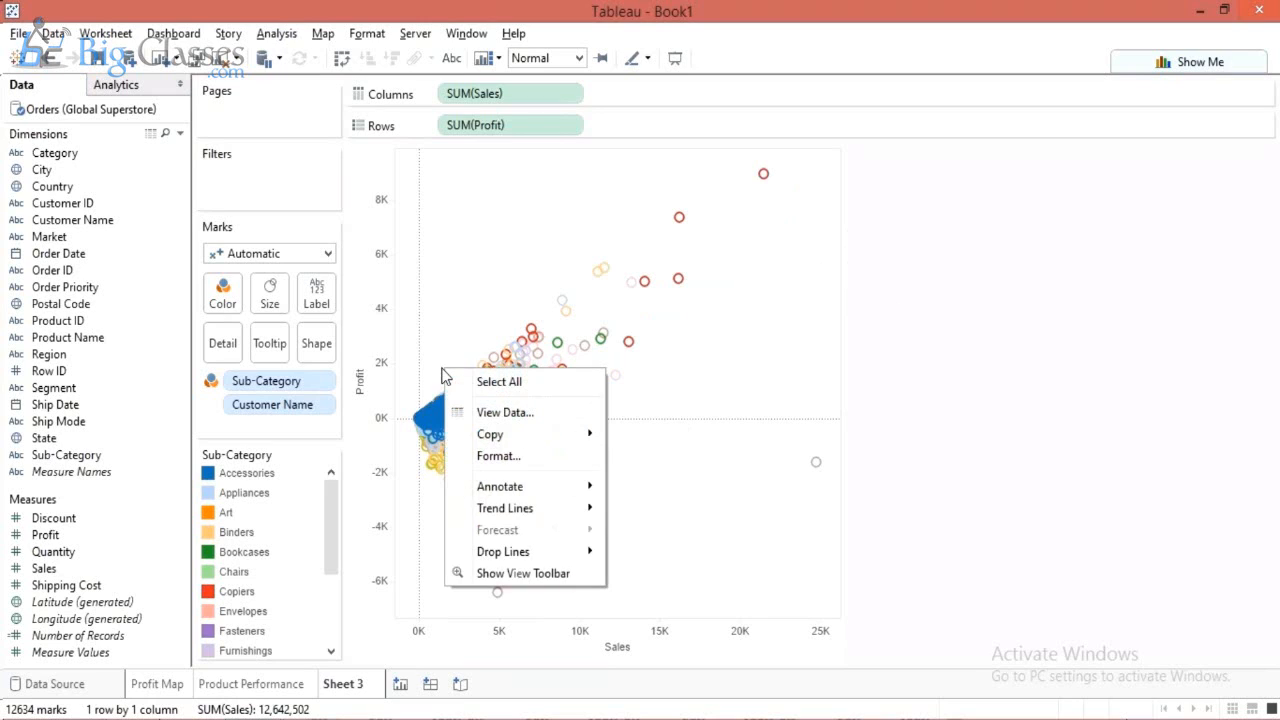
mouse_move(567, 512)
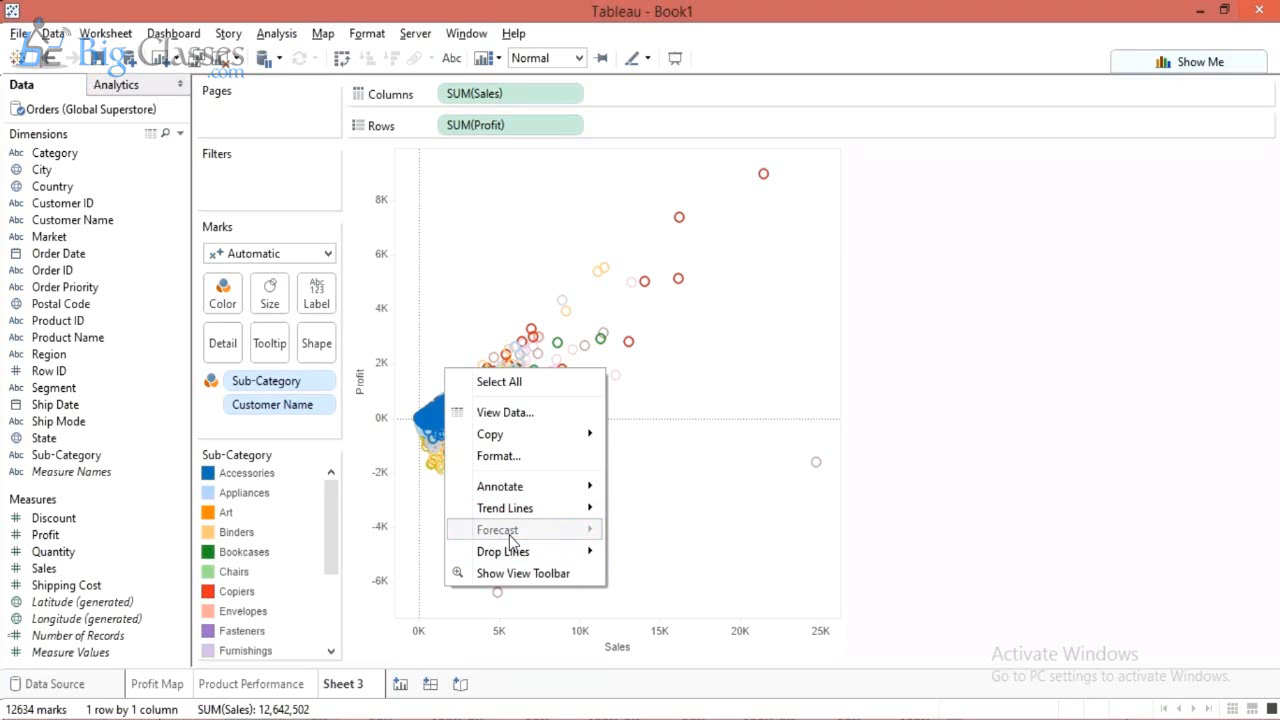
mouse_move(522, 512)
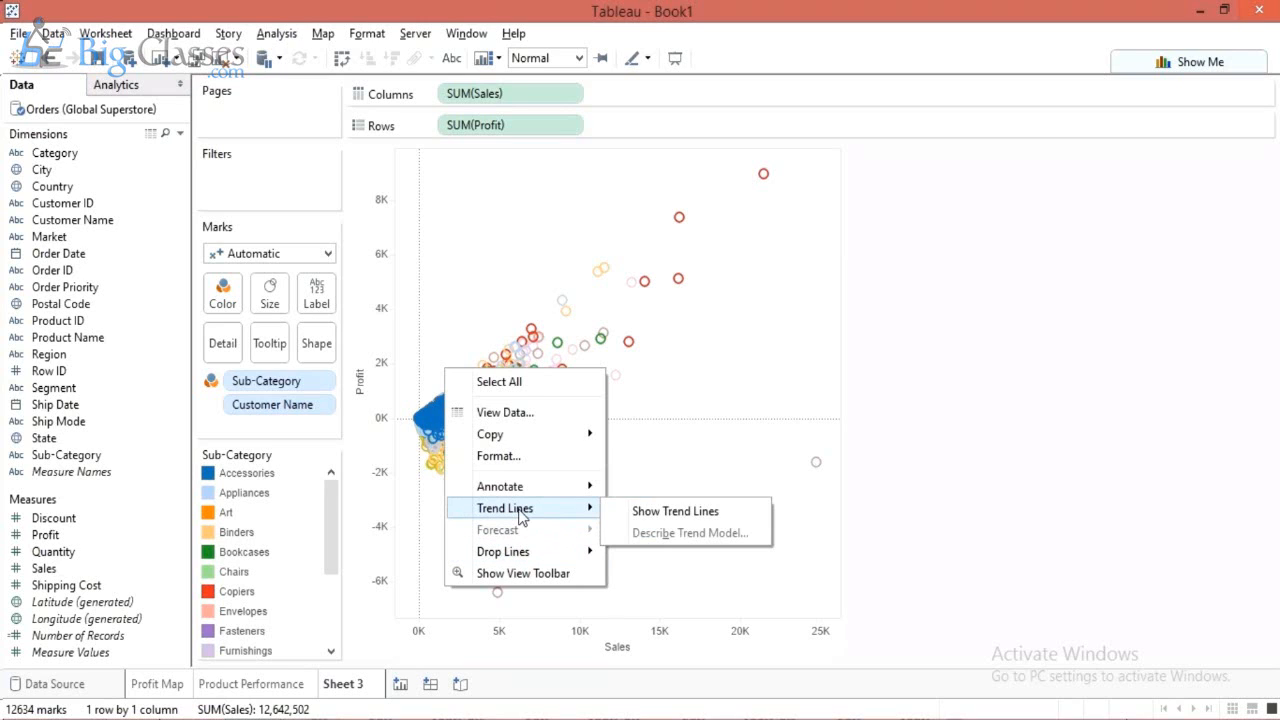
left_click(617, 513)
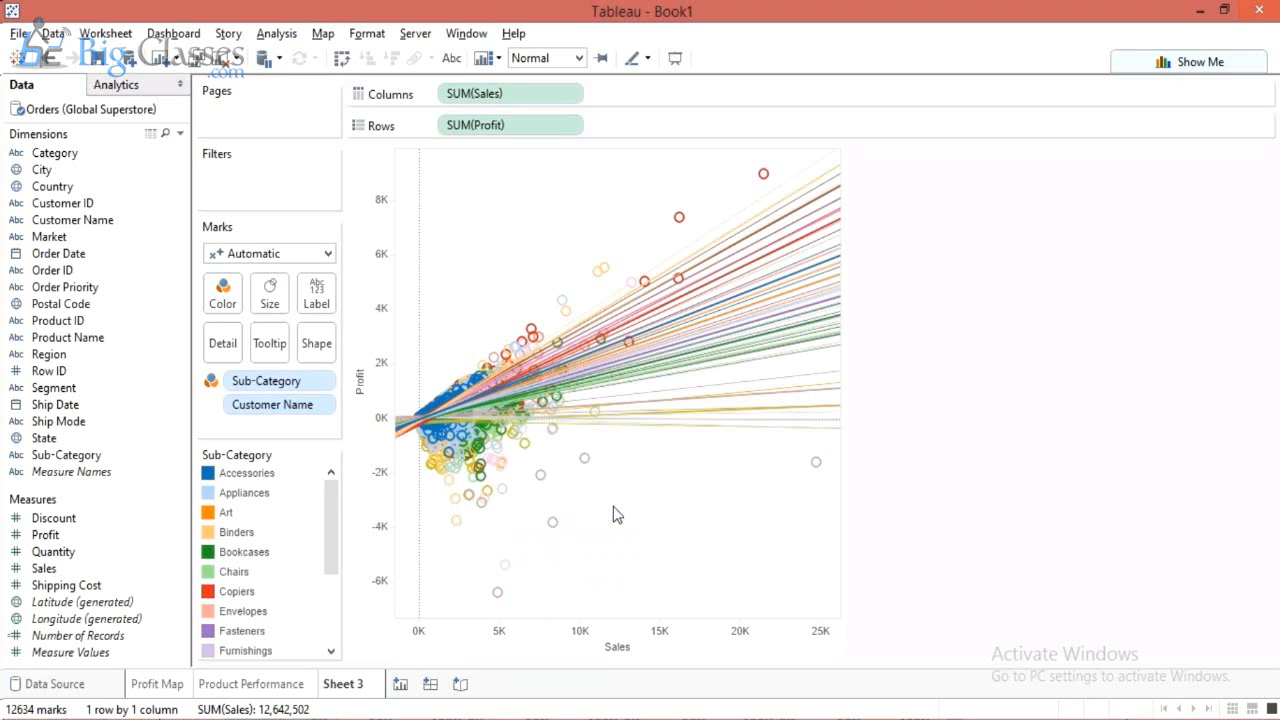
Edit the trend line options to turn off Show Confidence Bands, keeping the Linear model type.
right_click(517, 252)
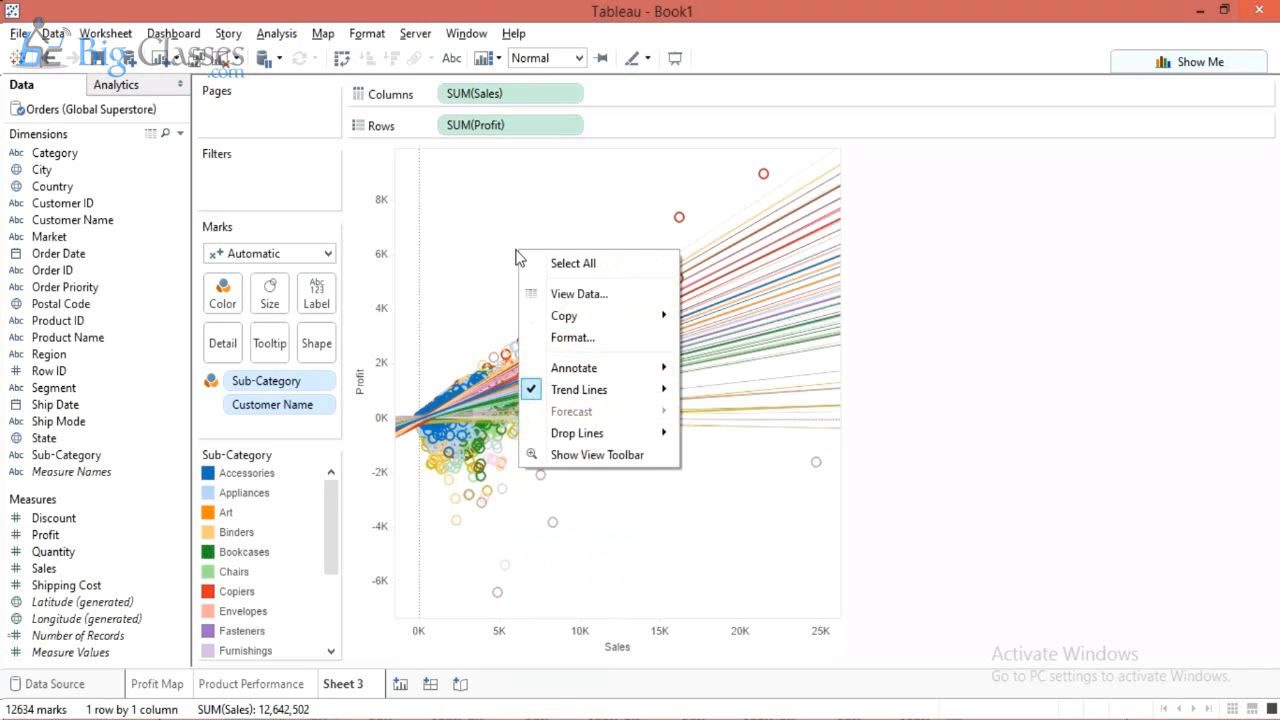
mouse_move(649, 390)
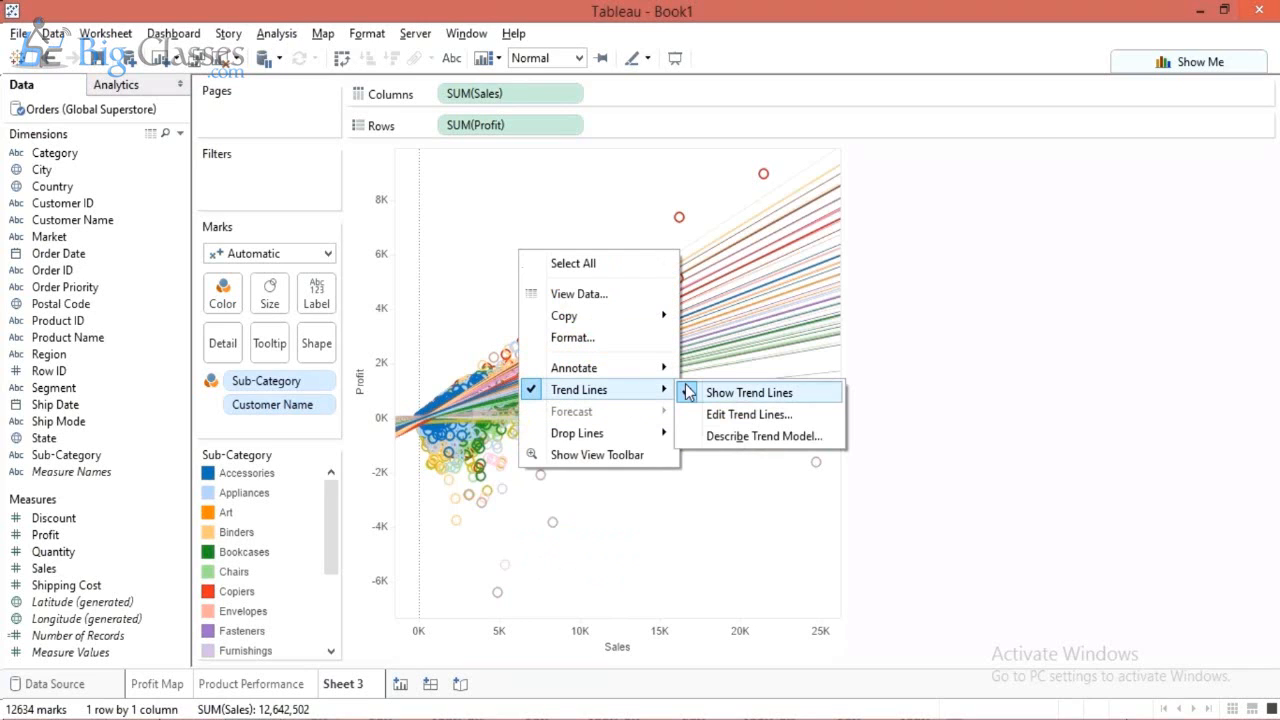
left_click(733, 415)
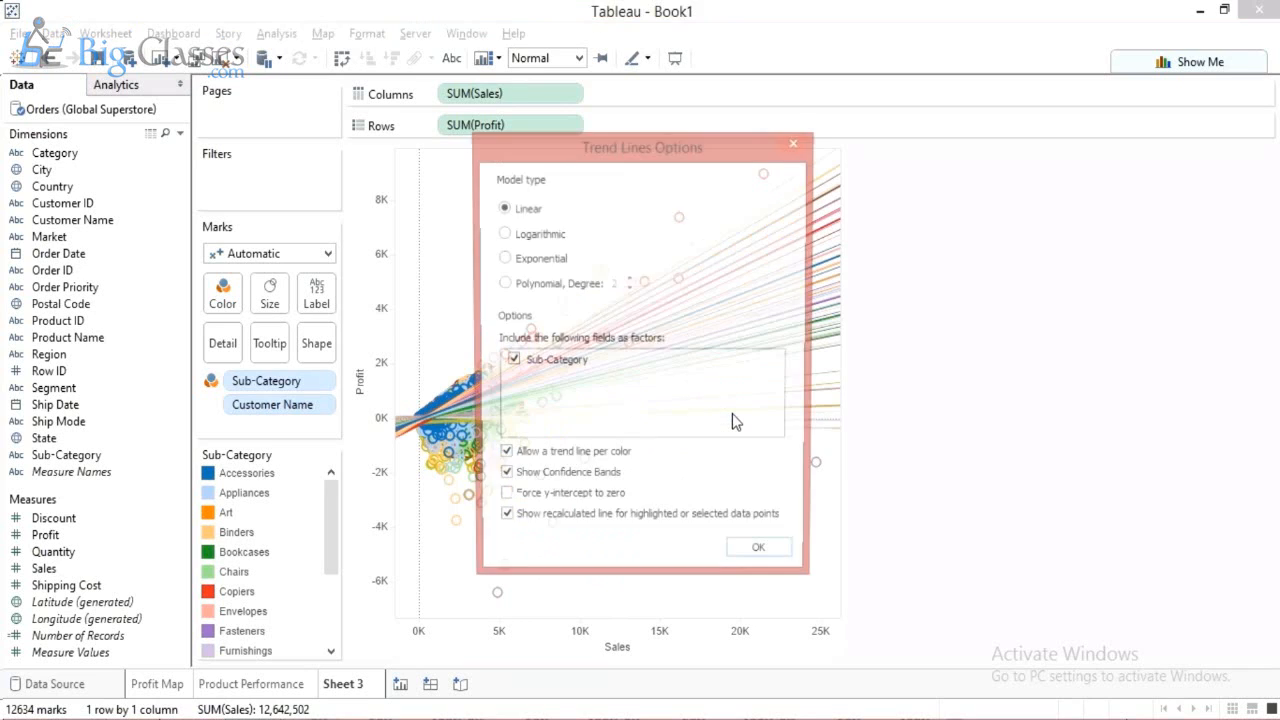
left_click(501, 480)
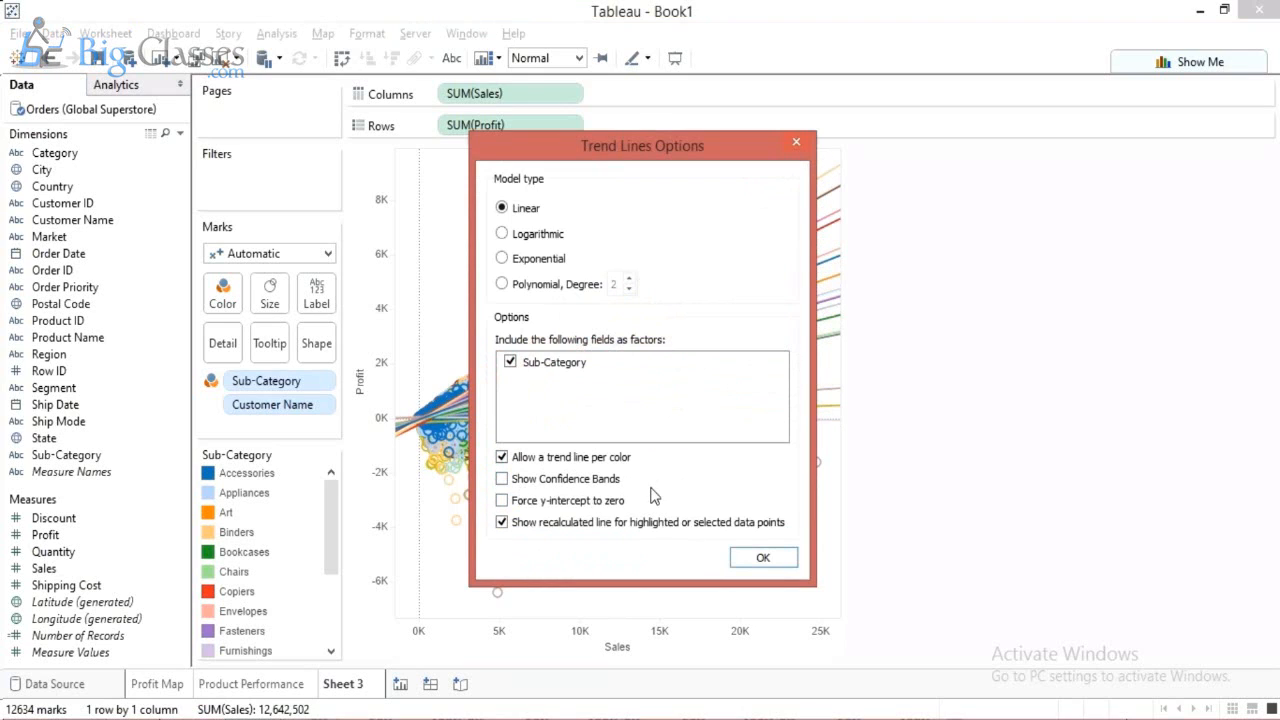
left_click(757, 560)
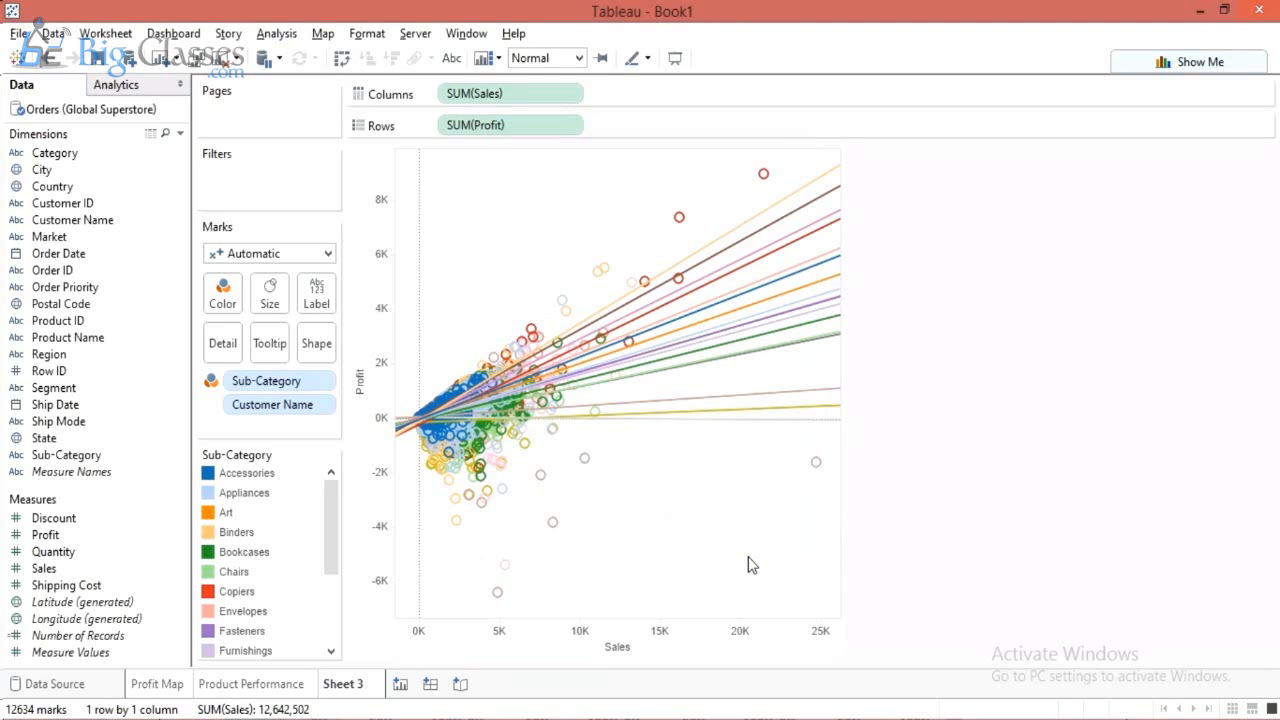
Inspect the lowest trend line and a single mark below zero profit, and highlight Accessories in the Sub-Category legend.
mouse_move(748, 425)
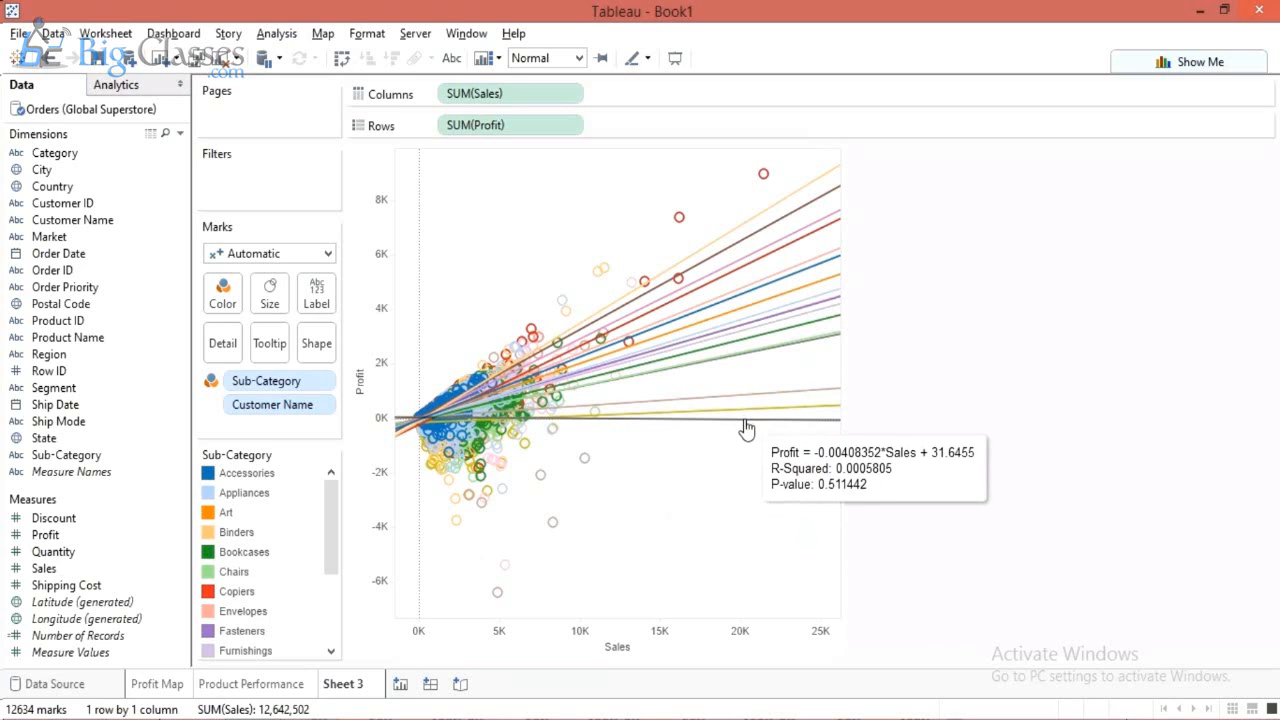
left_click(745, 422)
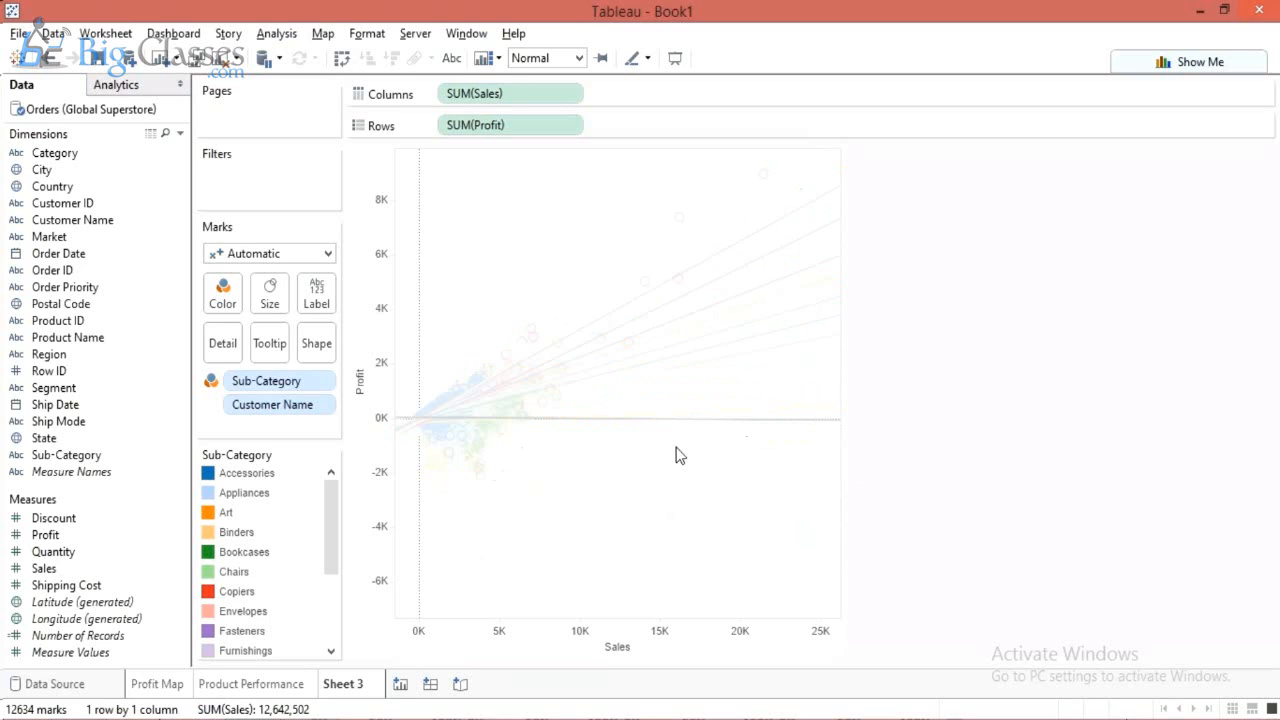
left_click(670, 458)
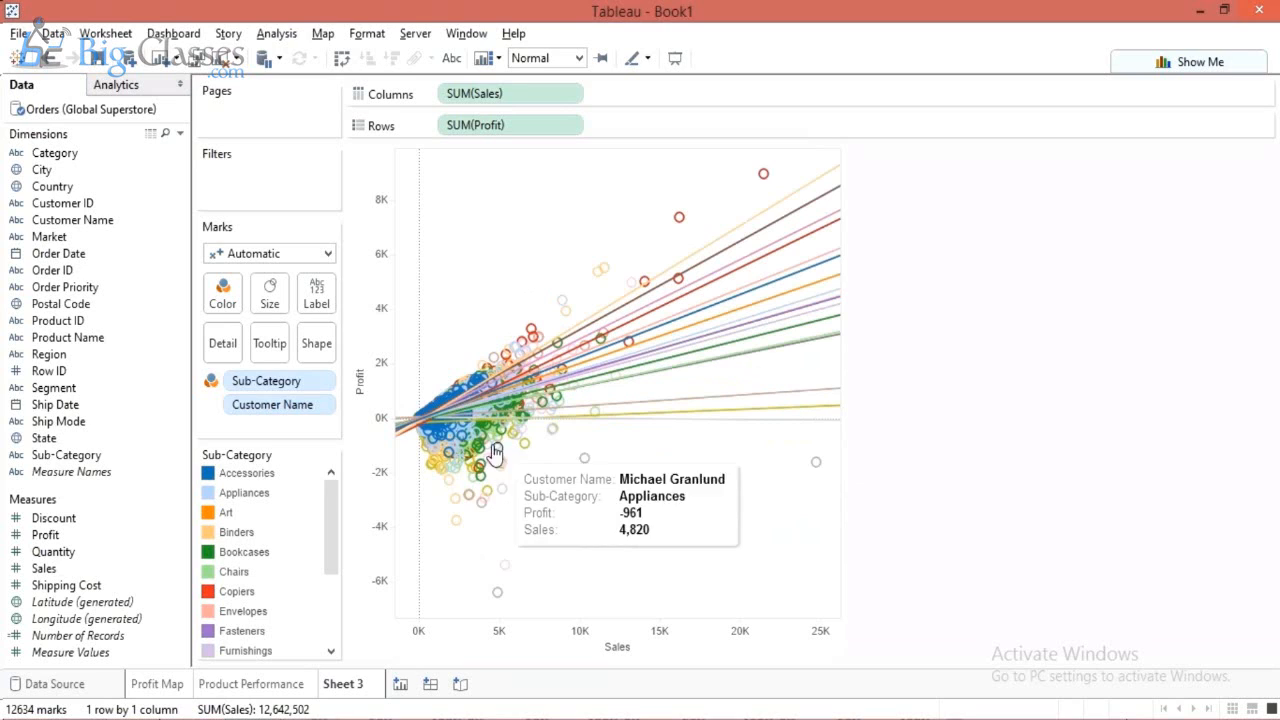
left_click(432, 433)
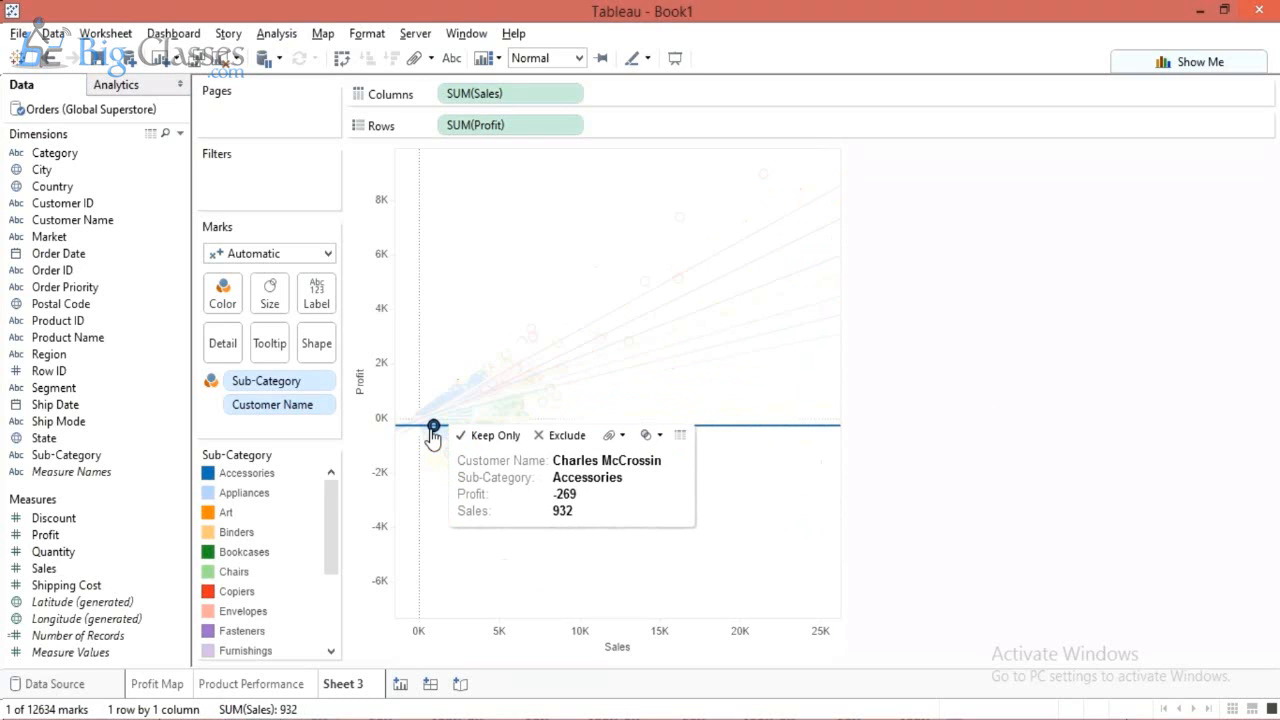
left_click(746, 295)
left_click(225, 476)
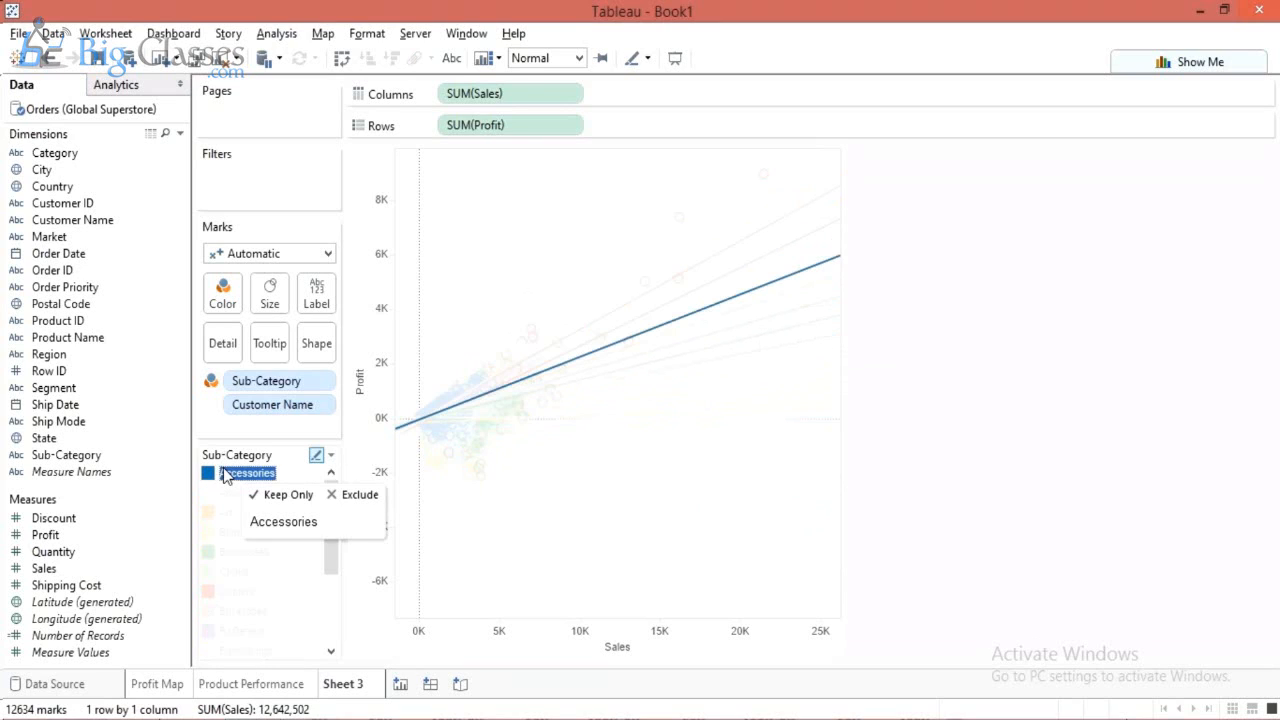
Highlight Appliances, Chairs, Supplies and Tables one after another in the Sub-Category legend to examine their marks and trend lines.
left_click(221, 499)
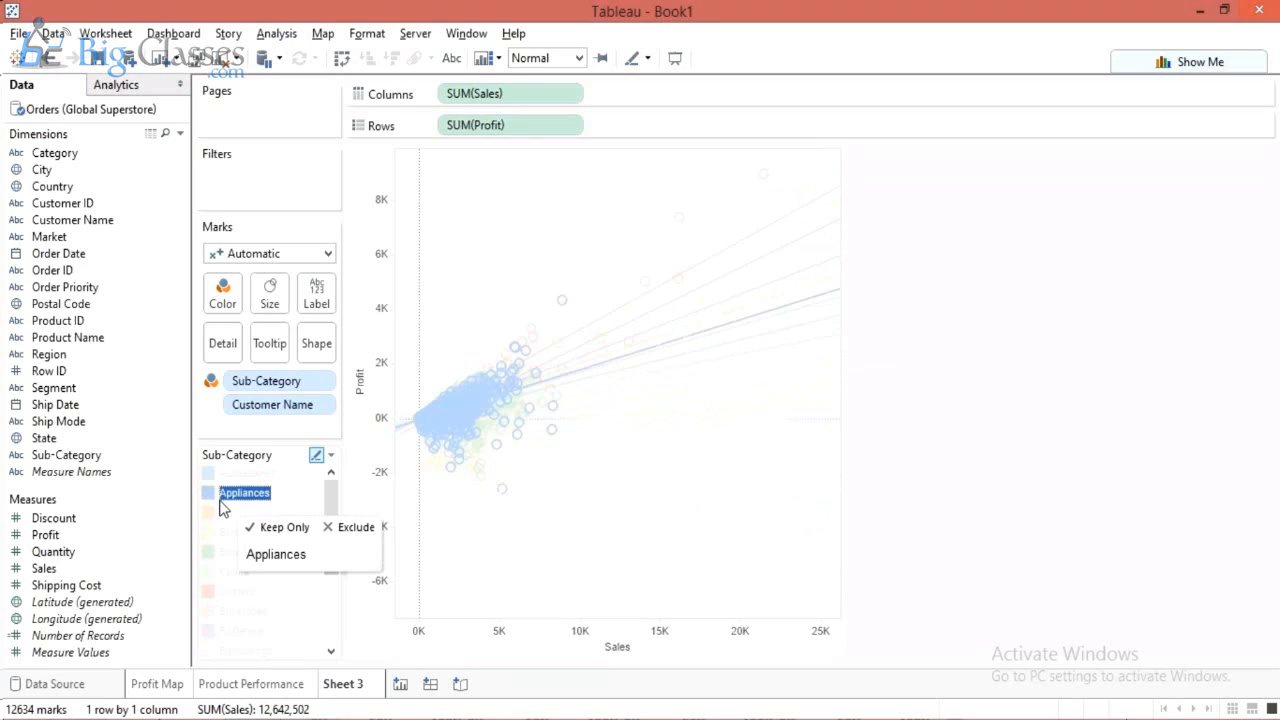
left_click(225, 572)
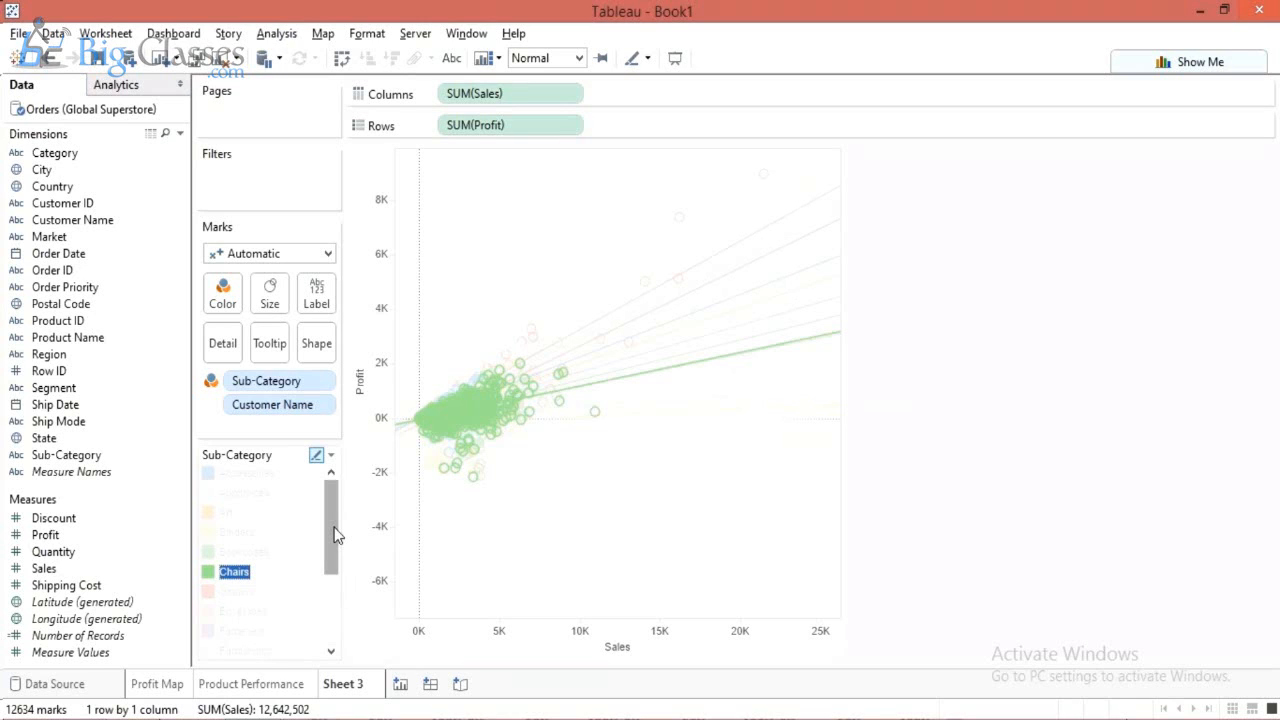
scroll(240, 640, "down", 3)
left_click(240, 630)
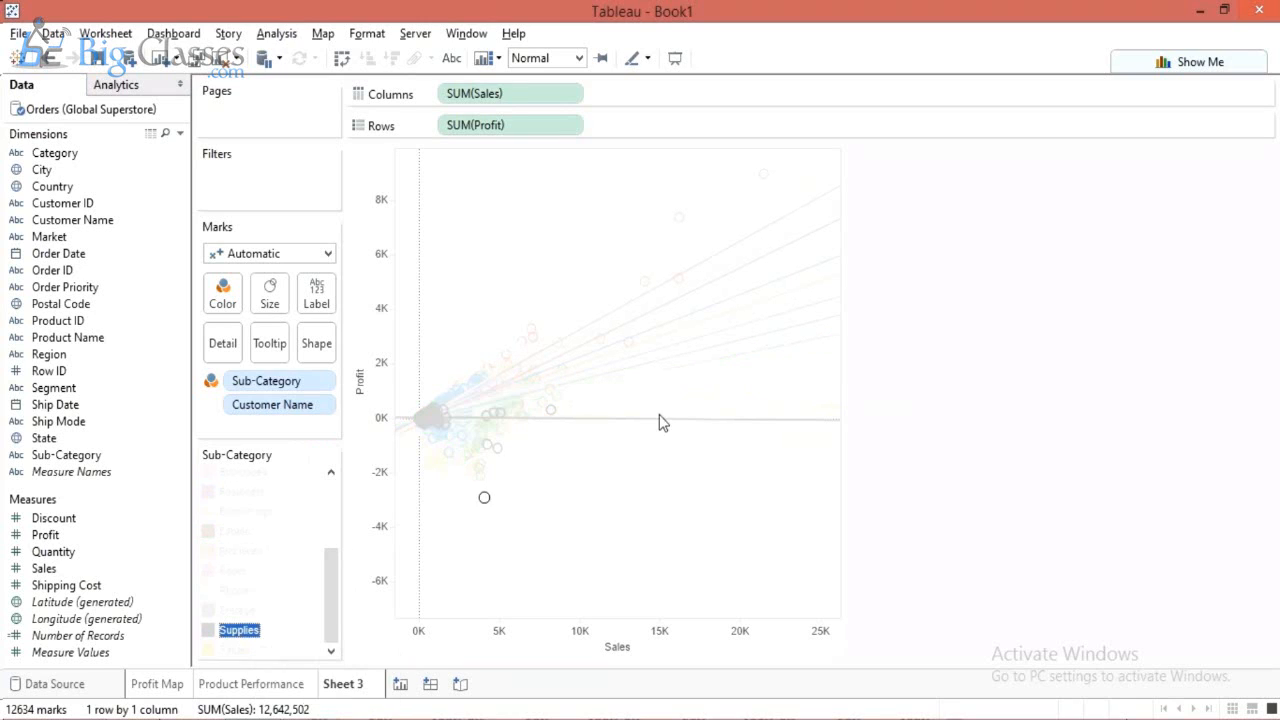
mouse_move(643, 434)
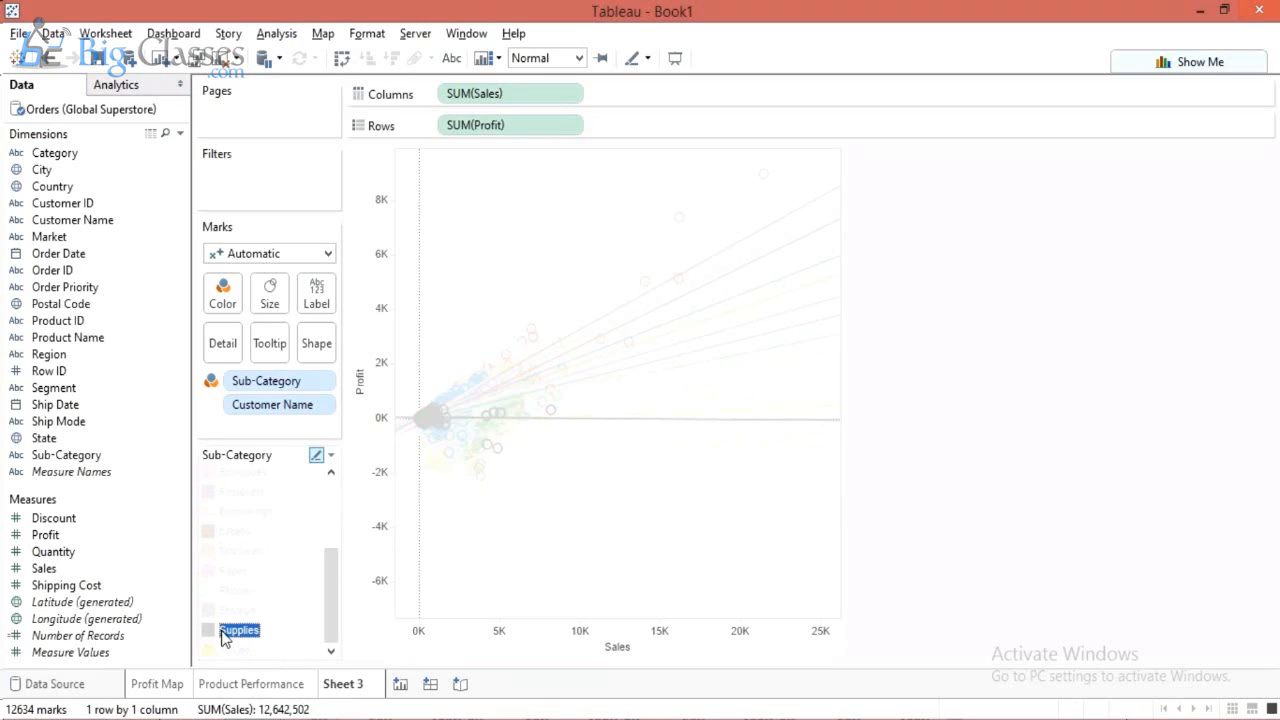
left_click_drag(325, 579, 325, 596)
left_click(240, 648)
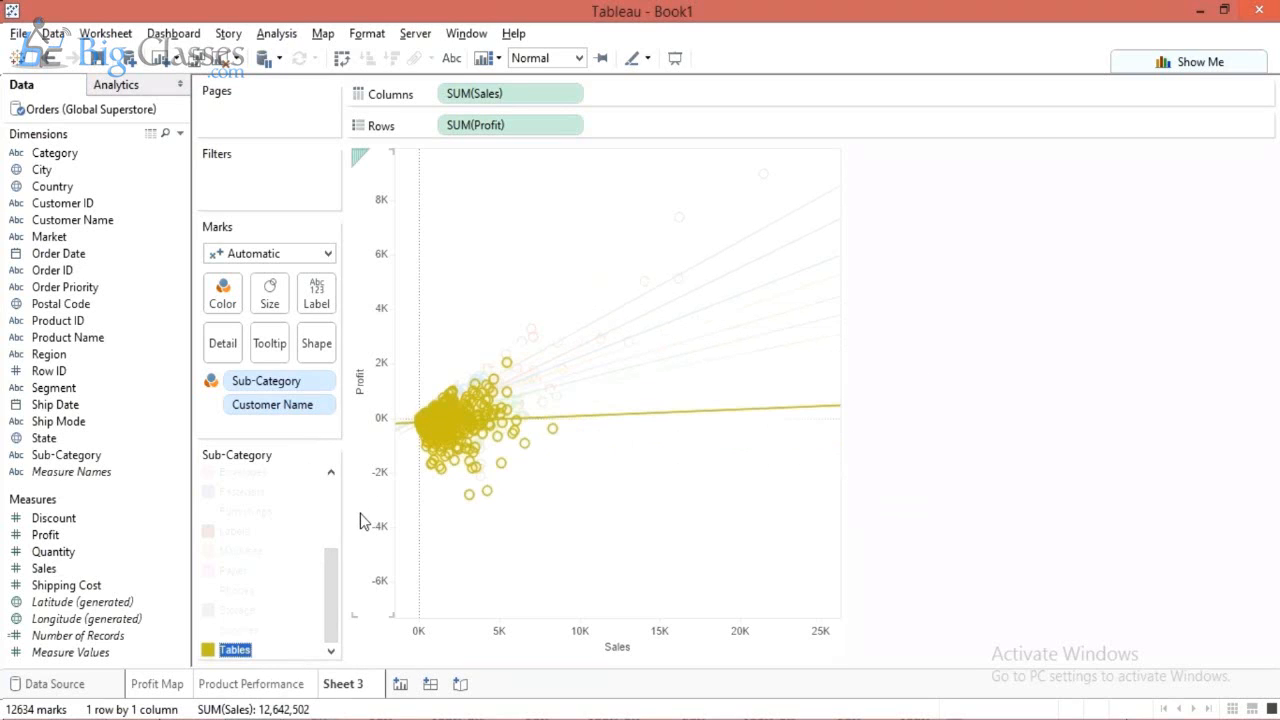
Highlight Fasteners, Binders and Copiers in turn, inspect the trend line equations around Copiers, and clear the highlighting.
left_click(242, 489)
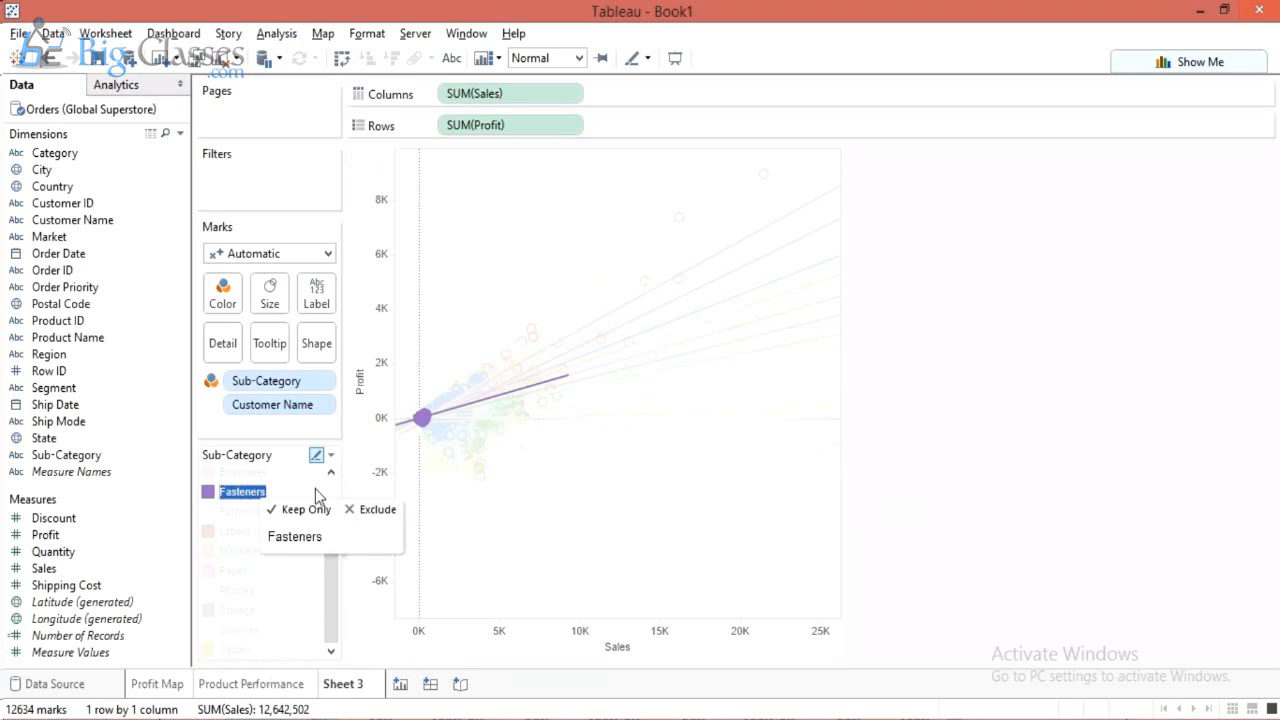
scroll(327, 488, "up", 3)
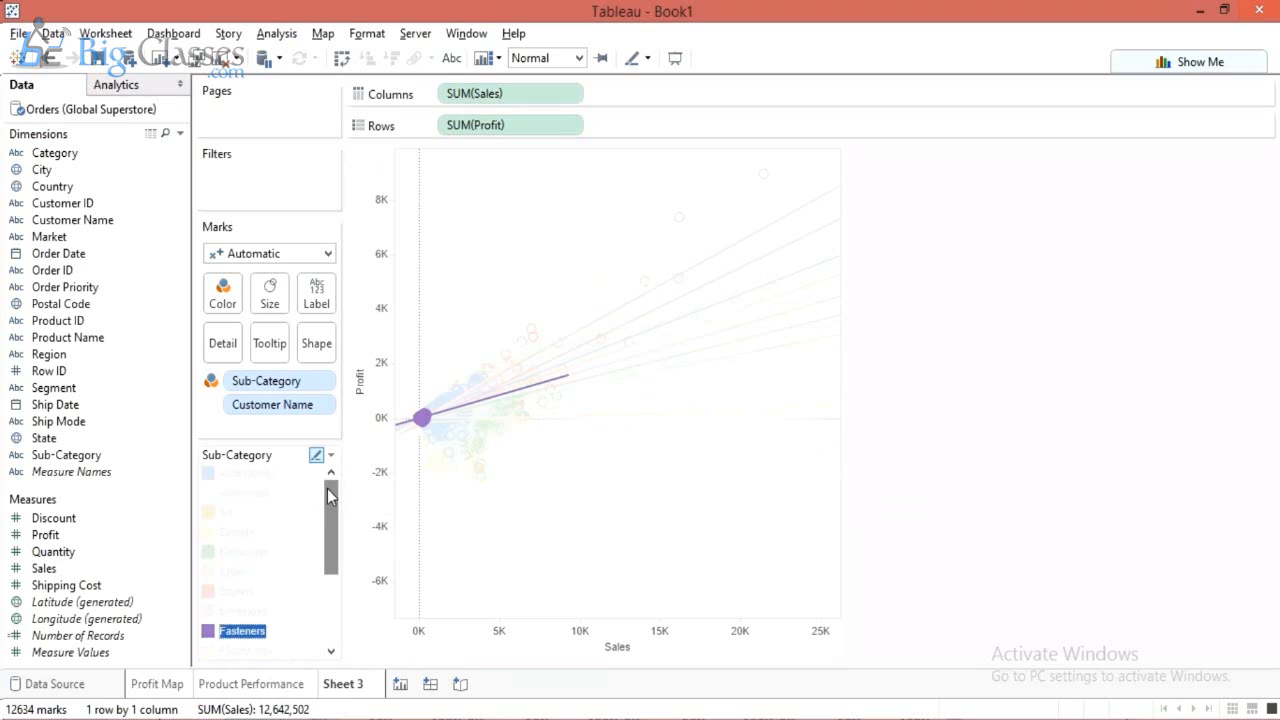
left_click(240, 533)
left_click(237, 591)
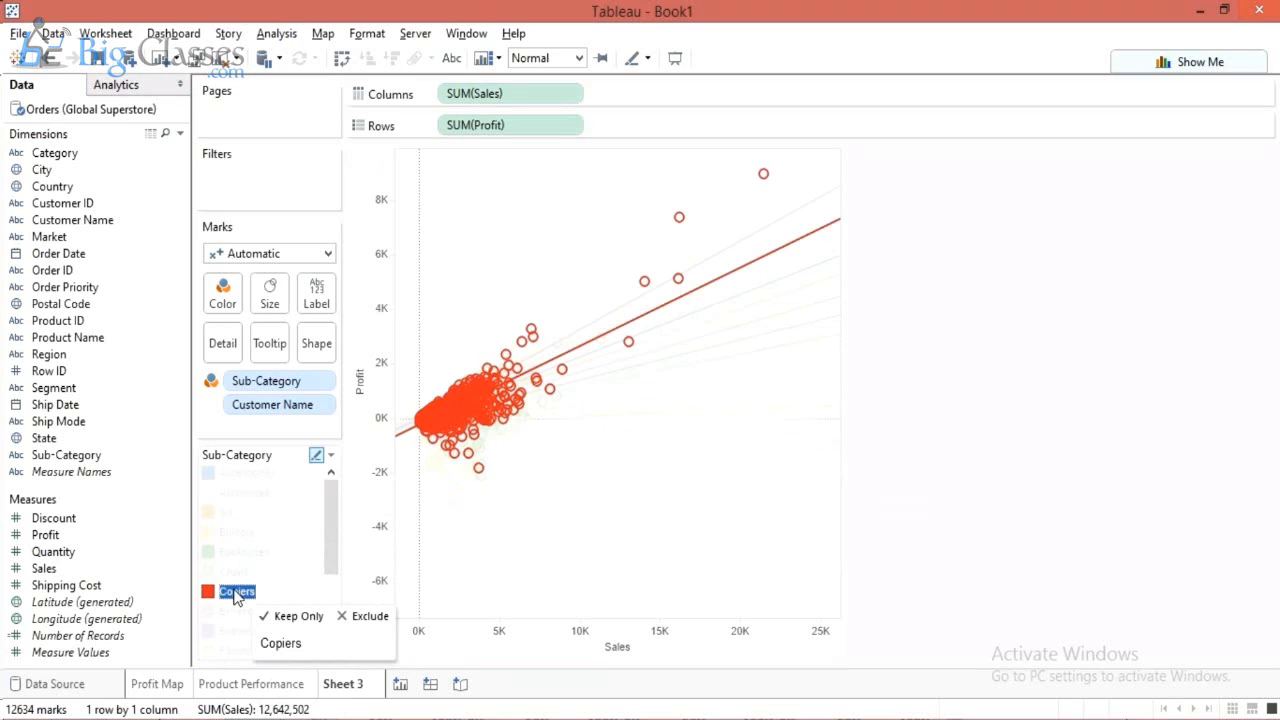
mouse_move(716, 339)
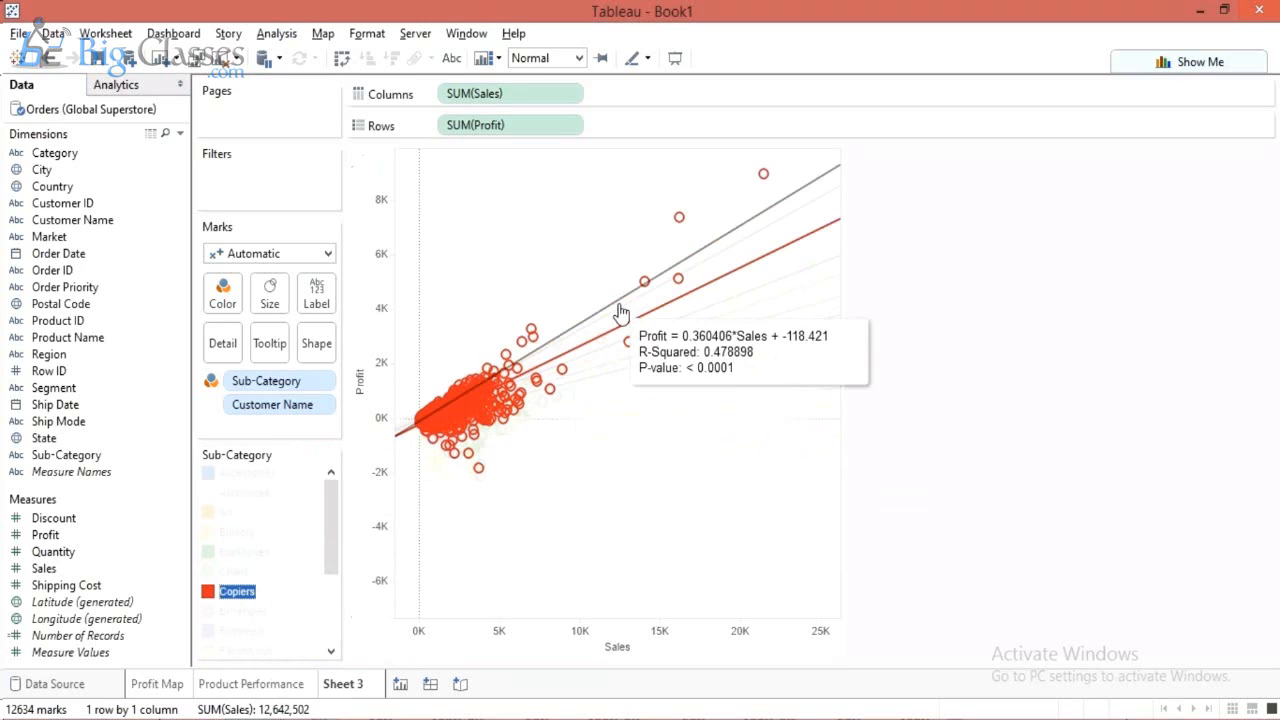
mouse_move(605, 344)
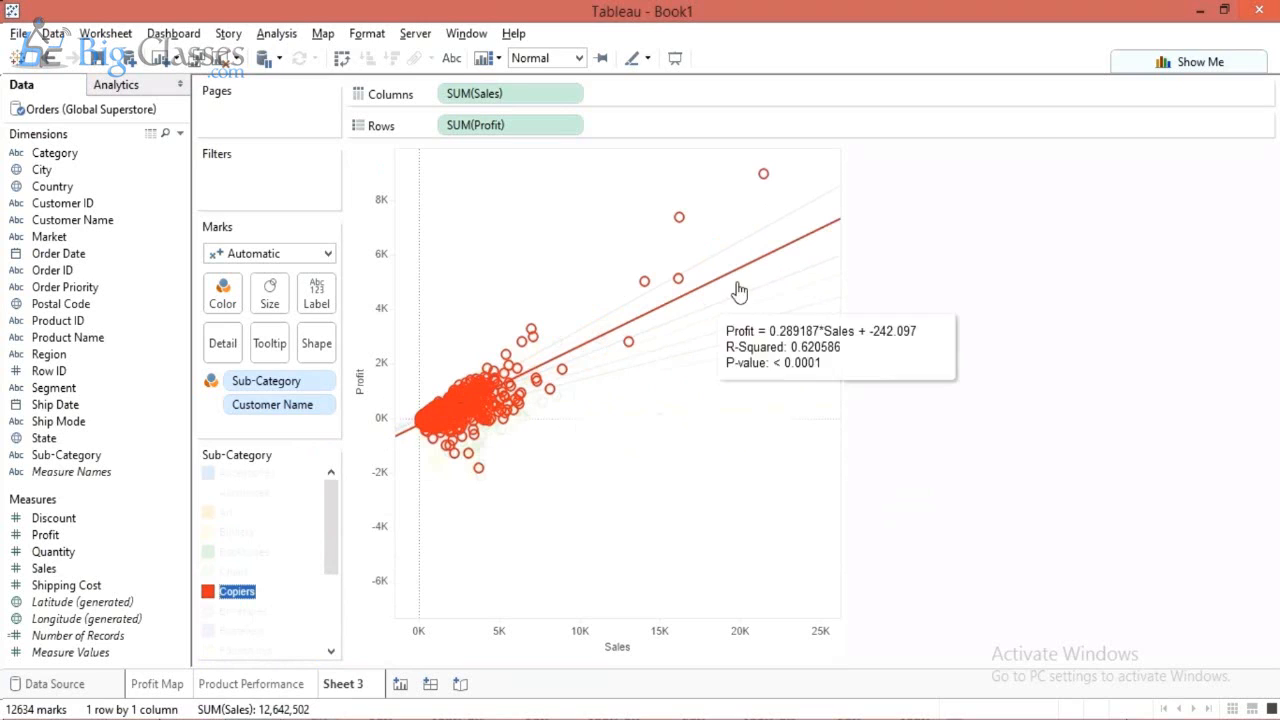
left_click(862, 268)
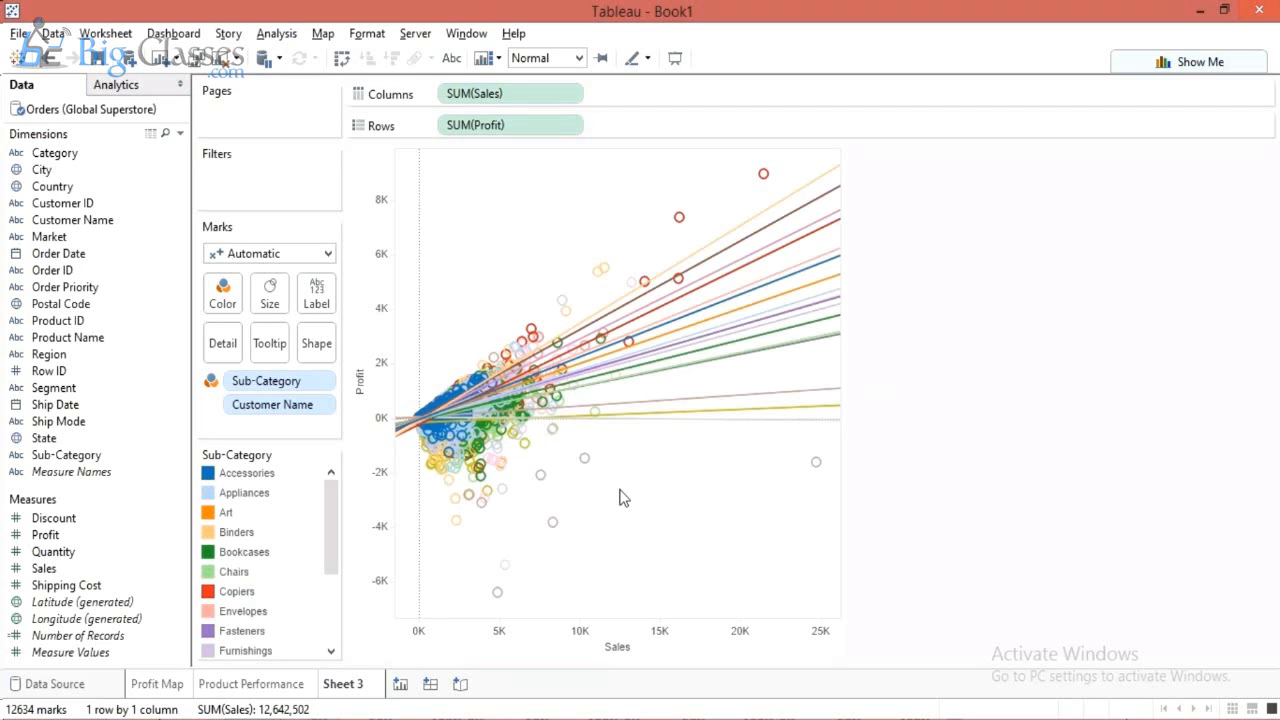
Rename the scatter plot worksheet as Sales Vs Profit.
double_click(325, 688)
type("Sales Vs Profit")
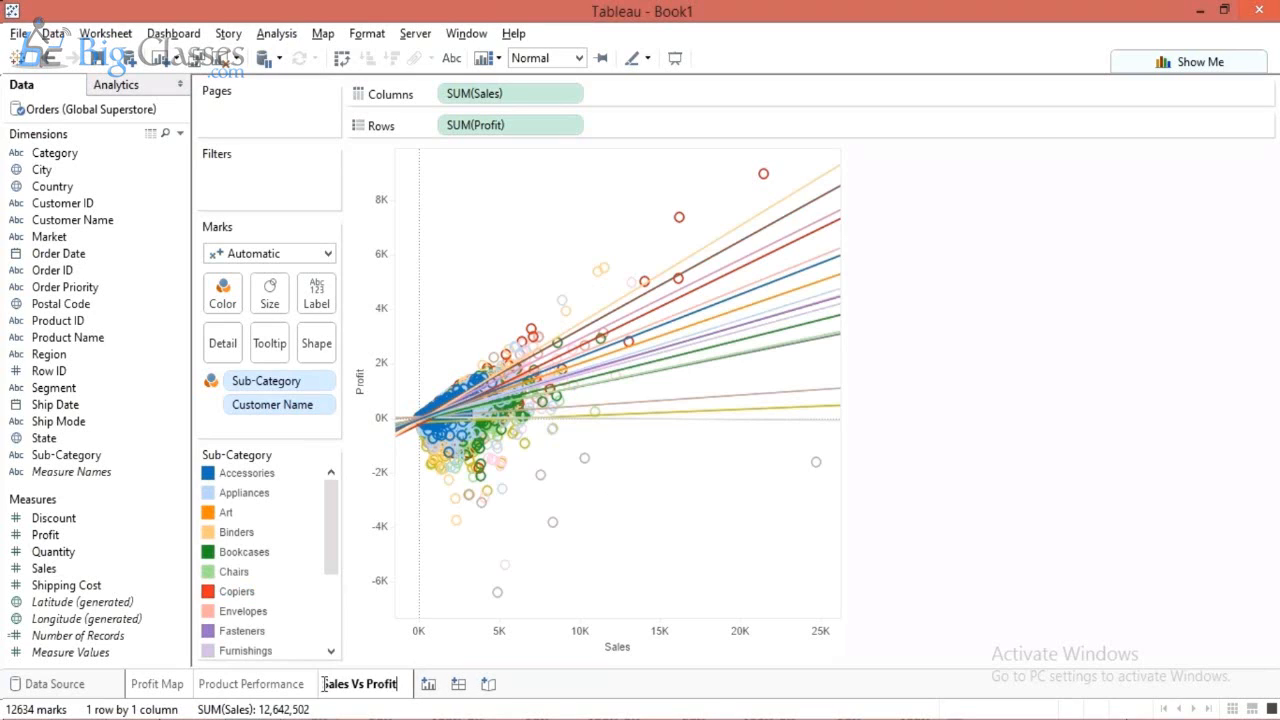
key("Return")
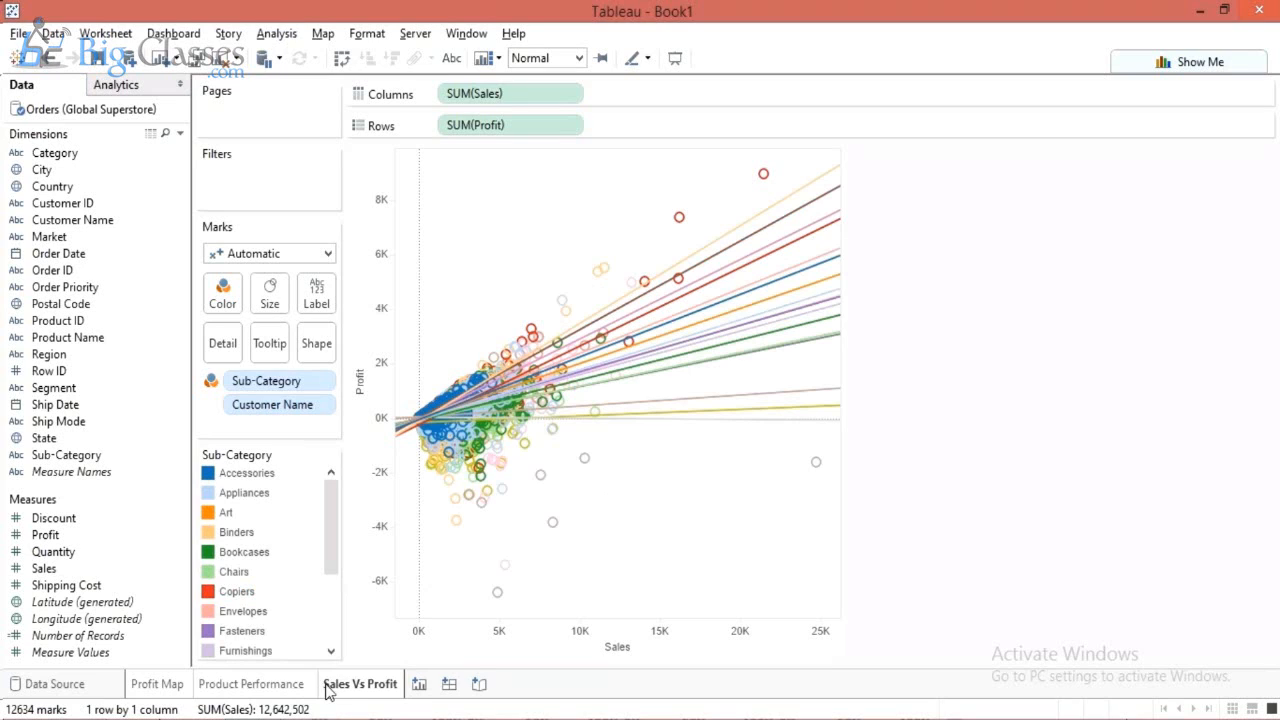
Create a new dashboard and place the Product Performance sheet on it.
mouse_move(340, 692)
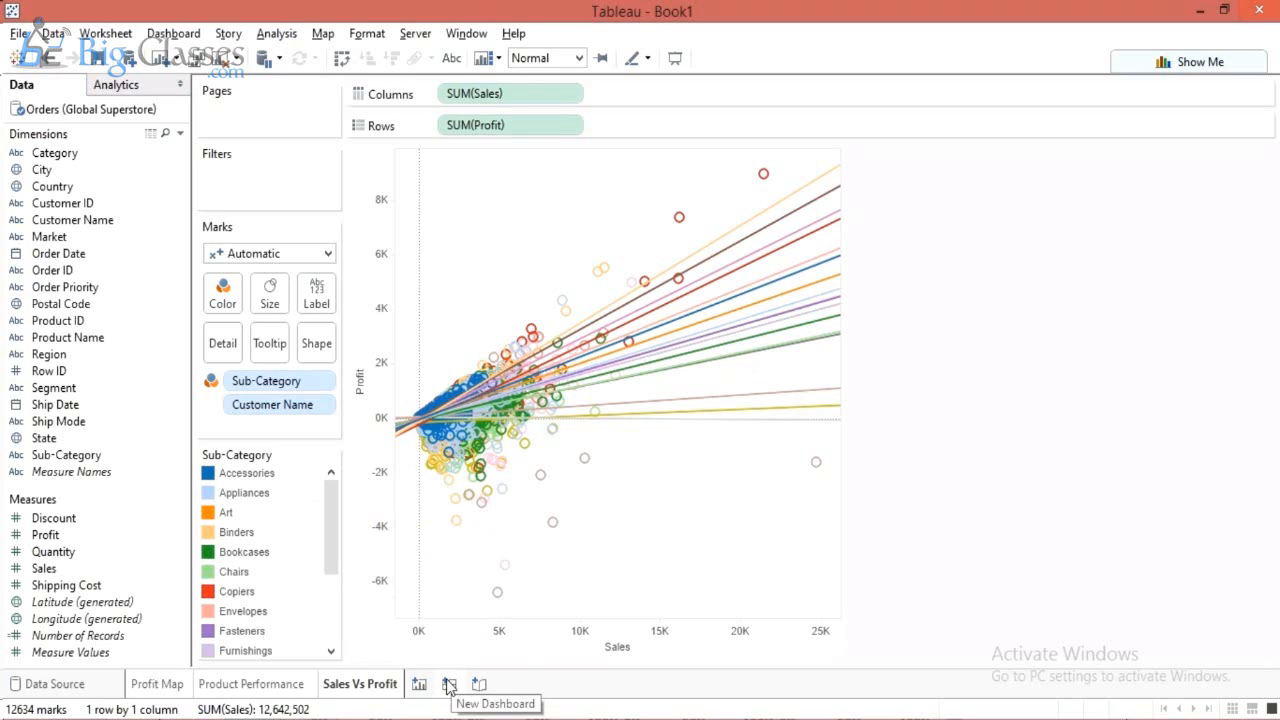
left_click(449, 685)
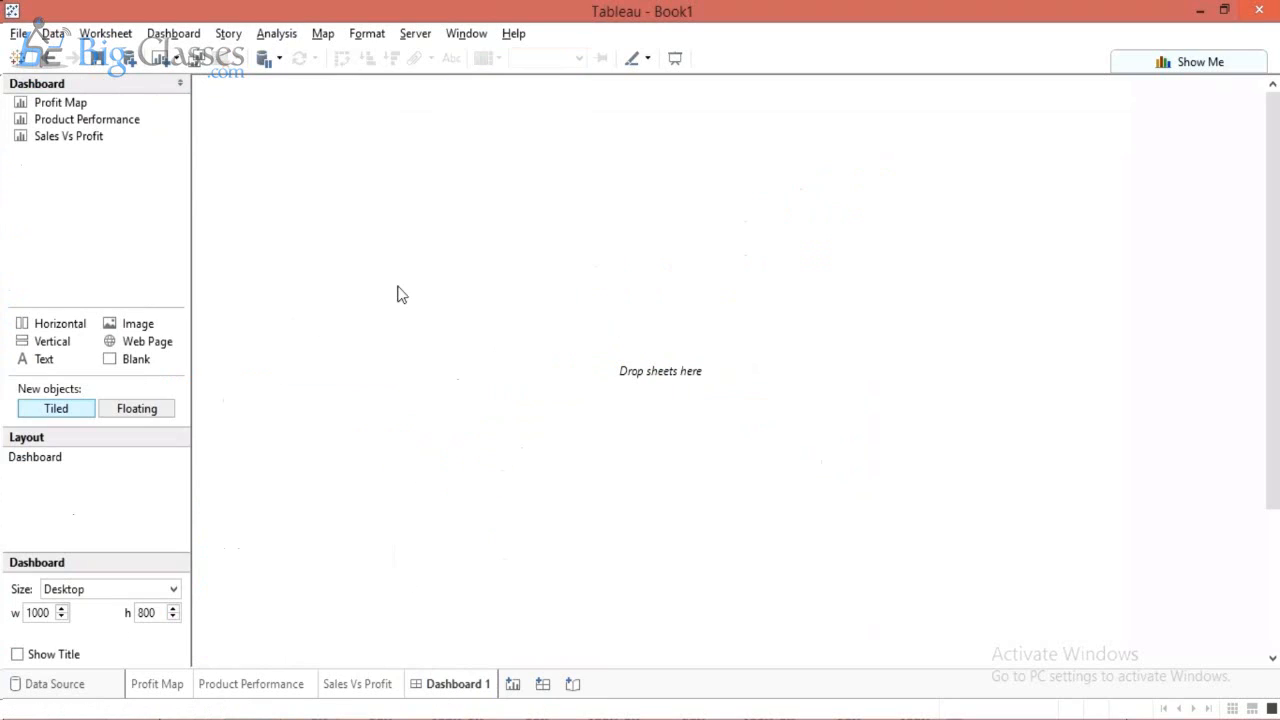
mouse_move(43, 143)
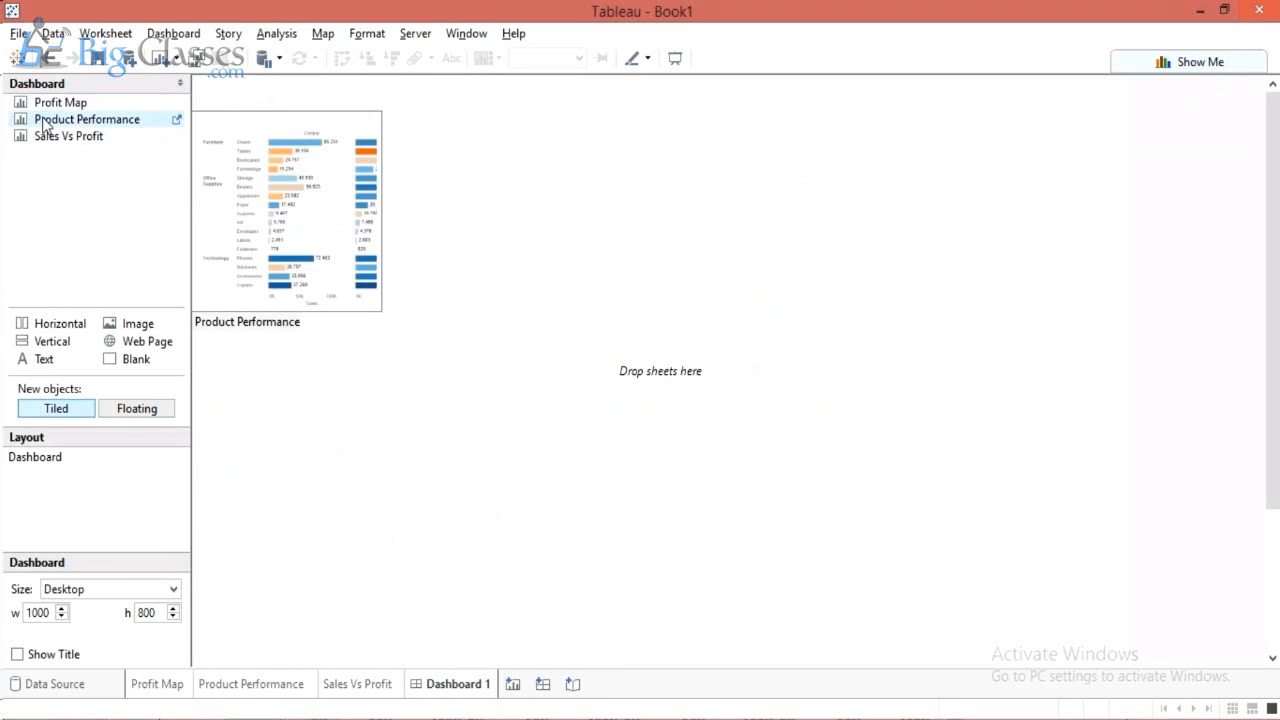
left_click_drag(43, 125, 503, 486)
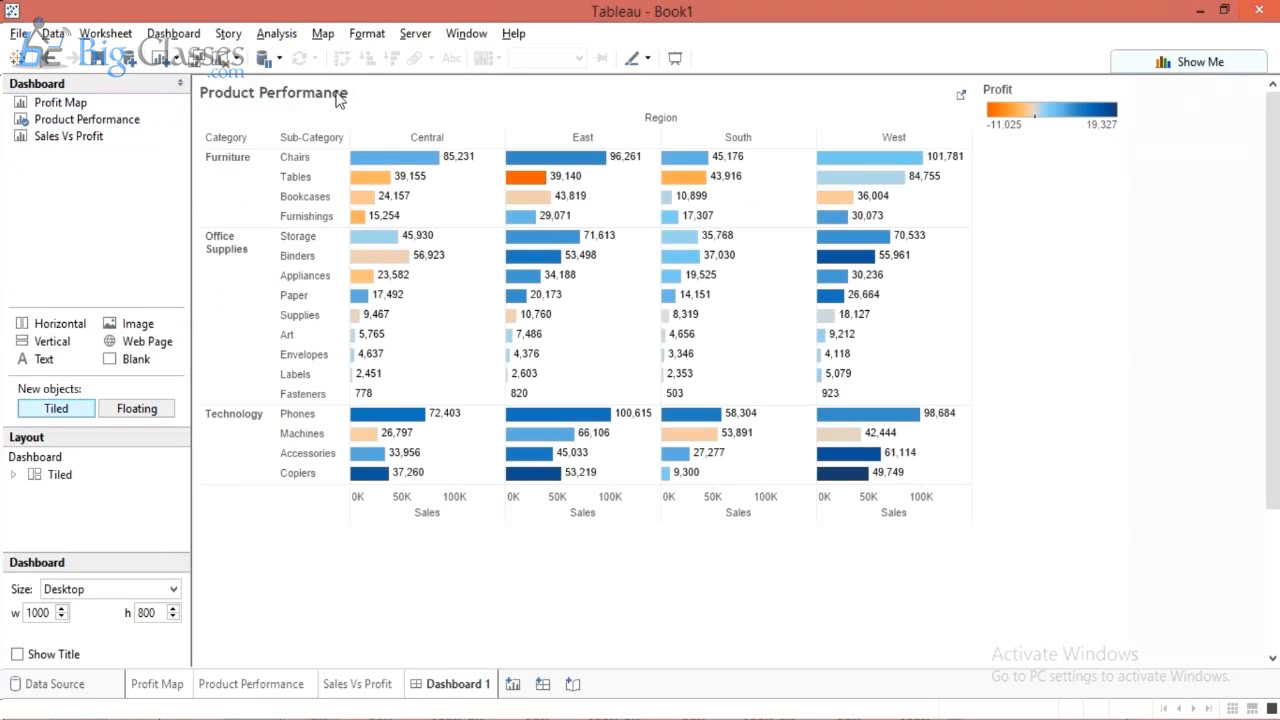
Add the Profit Map sheet above Product Performance and place the Sales Vs Profit sheet to the right of the map.
mouse_move(90, 125)
left_click_drag(60, 102, 424, 98)
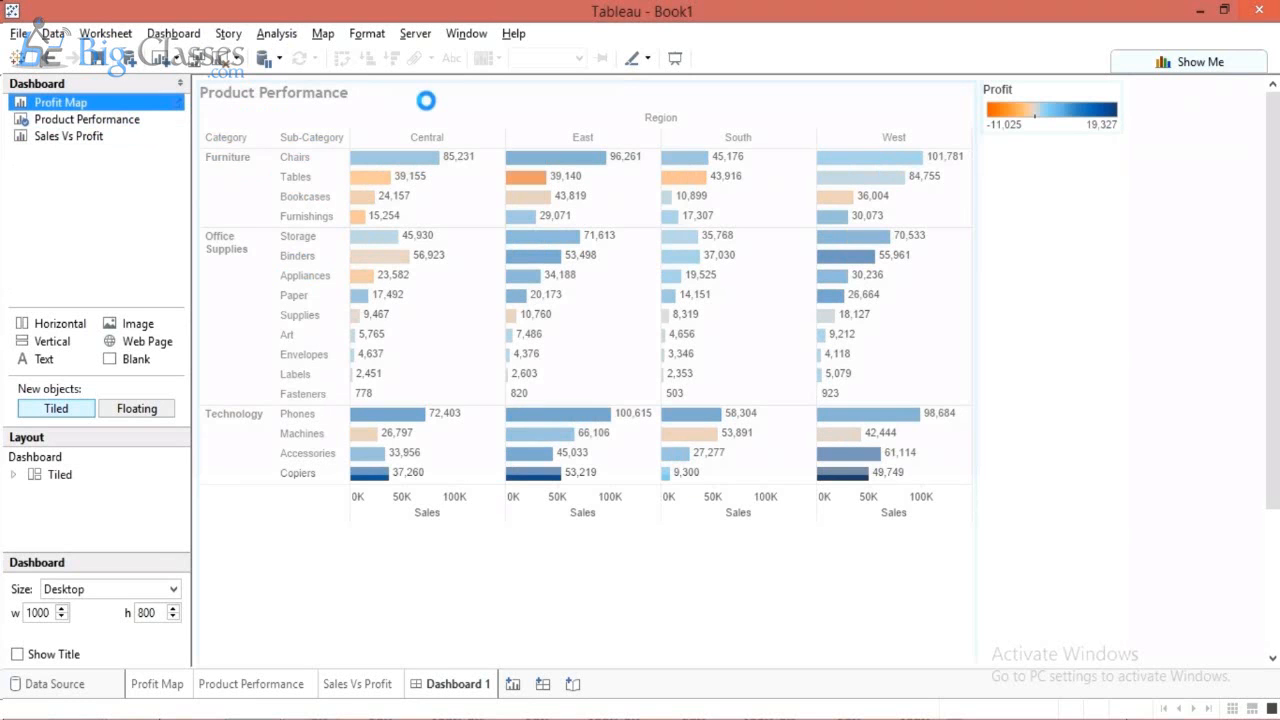
left_click(100, 138)
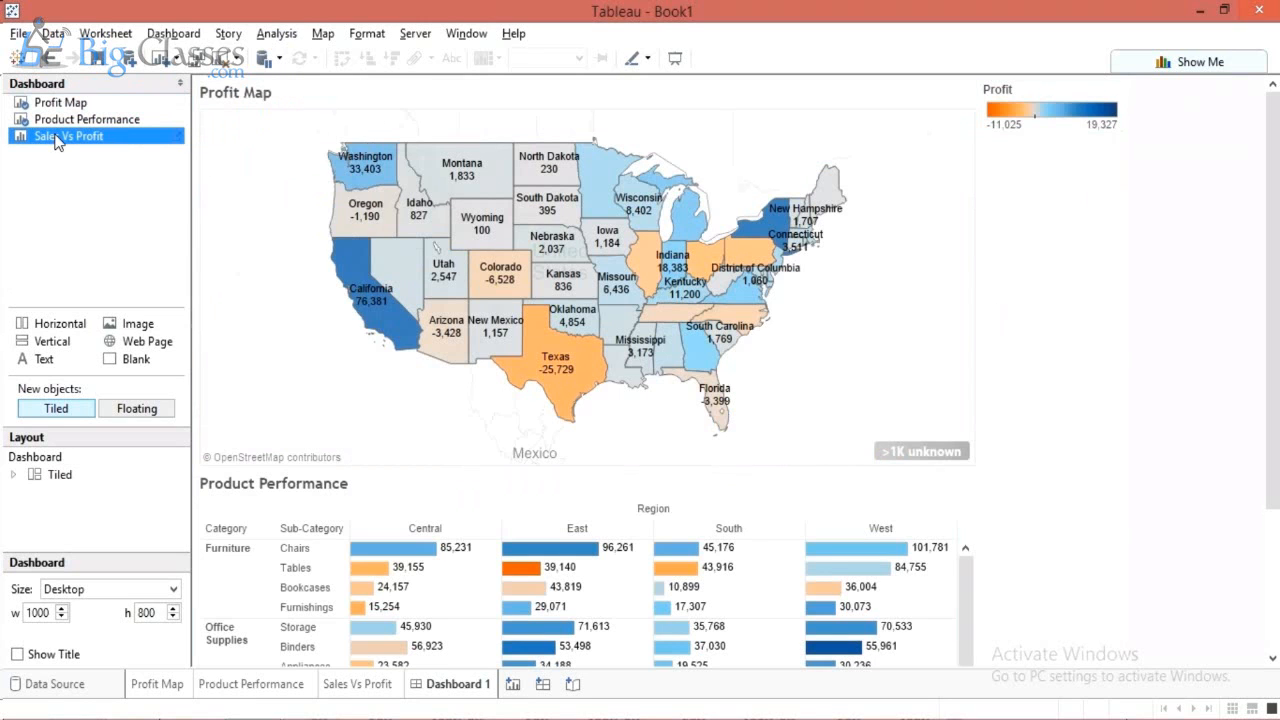
left_click_drag(57, 142, 895, 343)
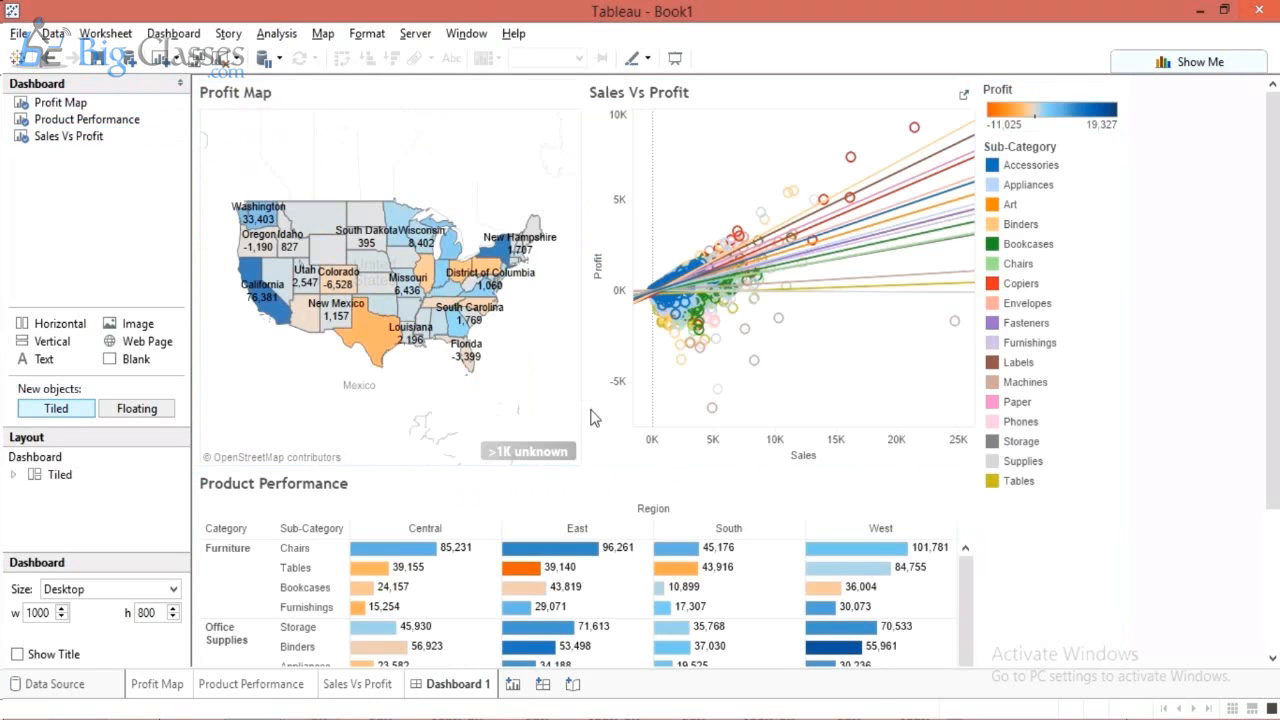
Set the dashboard size to Laptop (800 x 600).
left_click(35, 458)
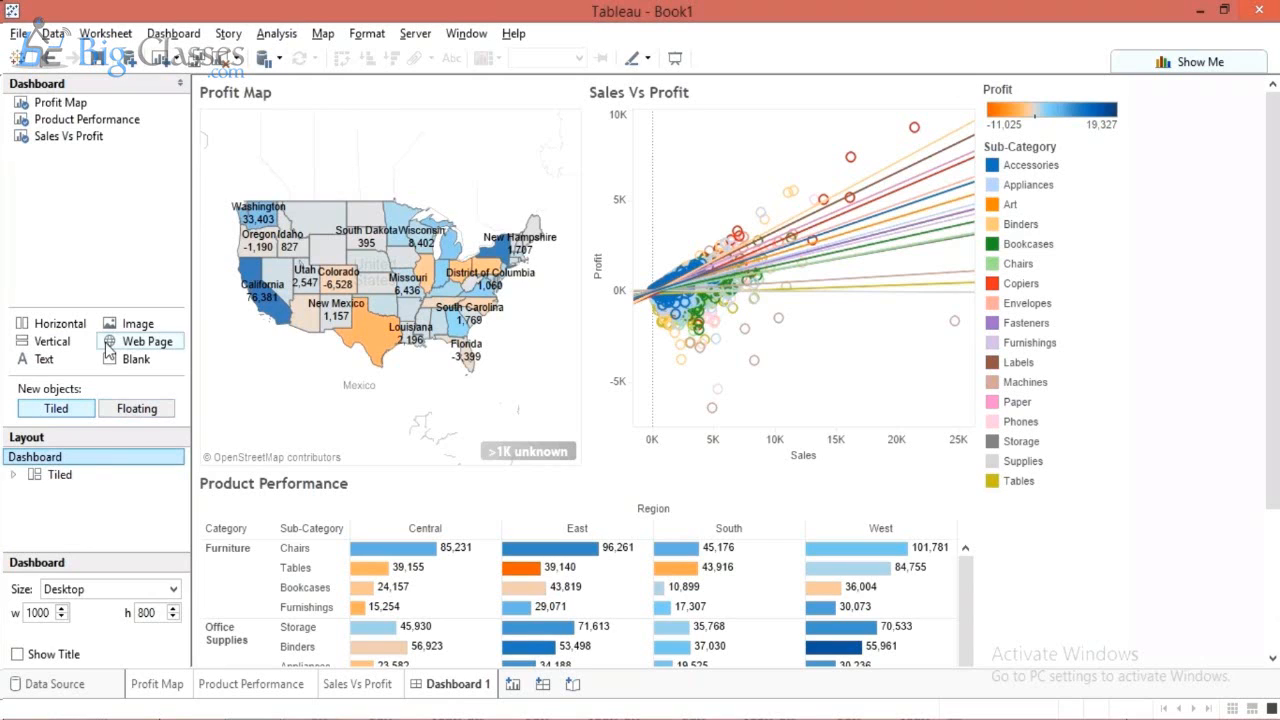
left_click(173, 590)
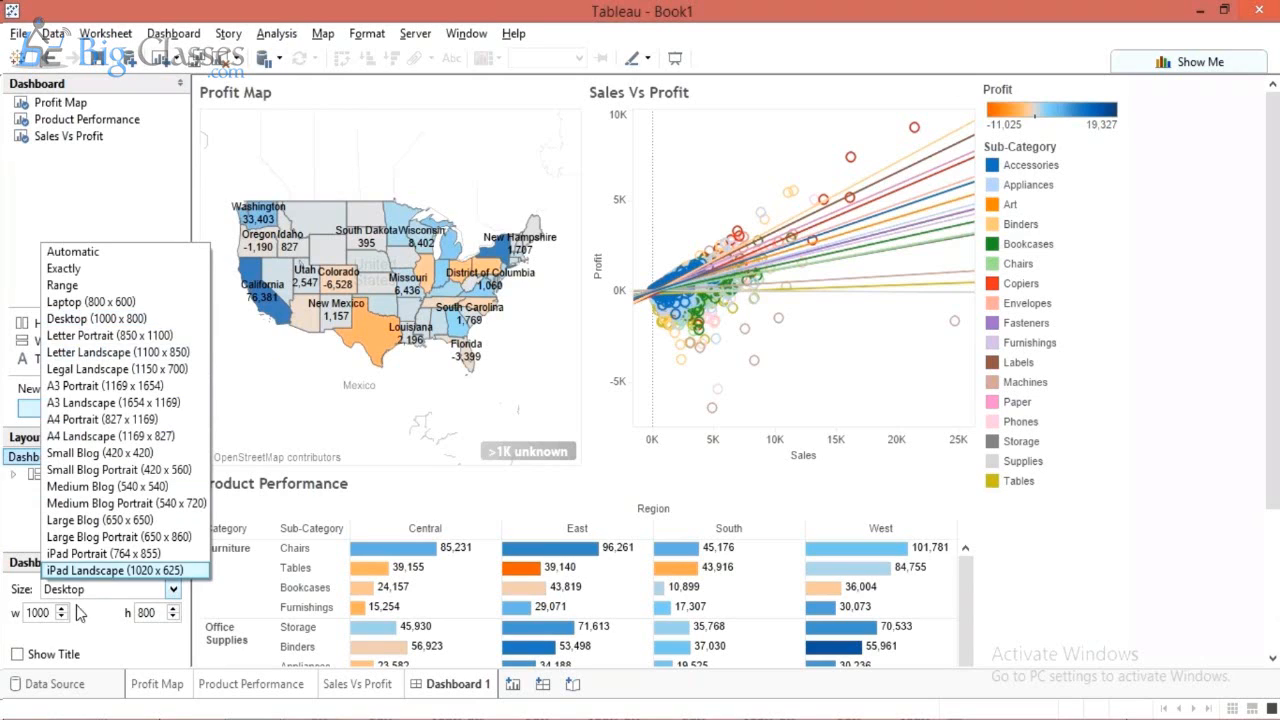
left_click(90, 302)
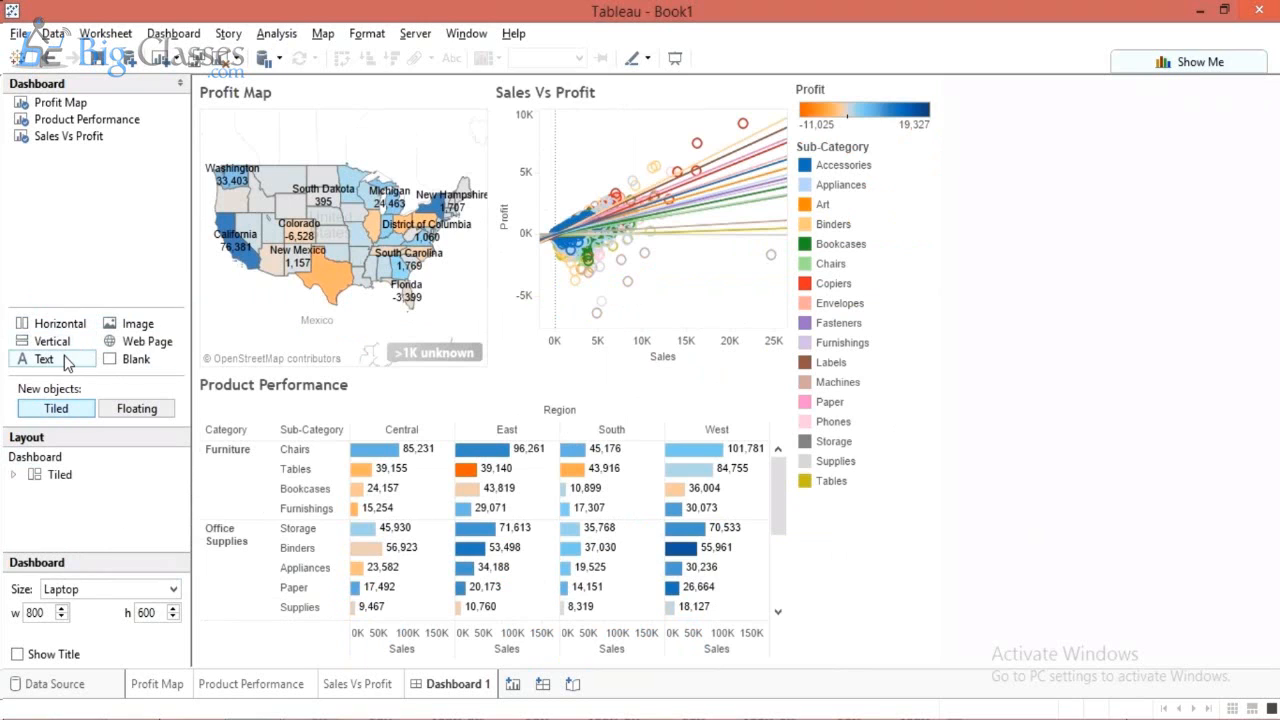
Add a text object across the top of the dashboard reading "Executive Dashboard for Sales and Profit".
left_click(66, 362)
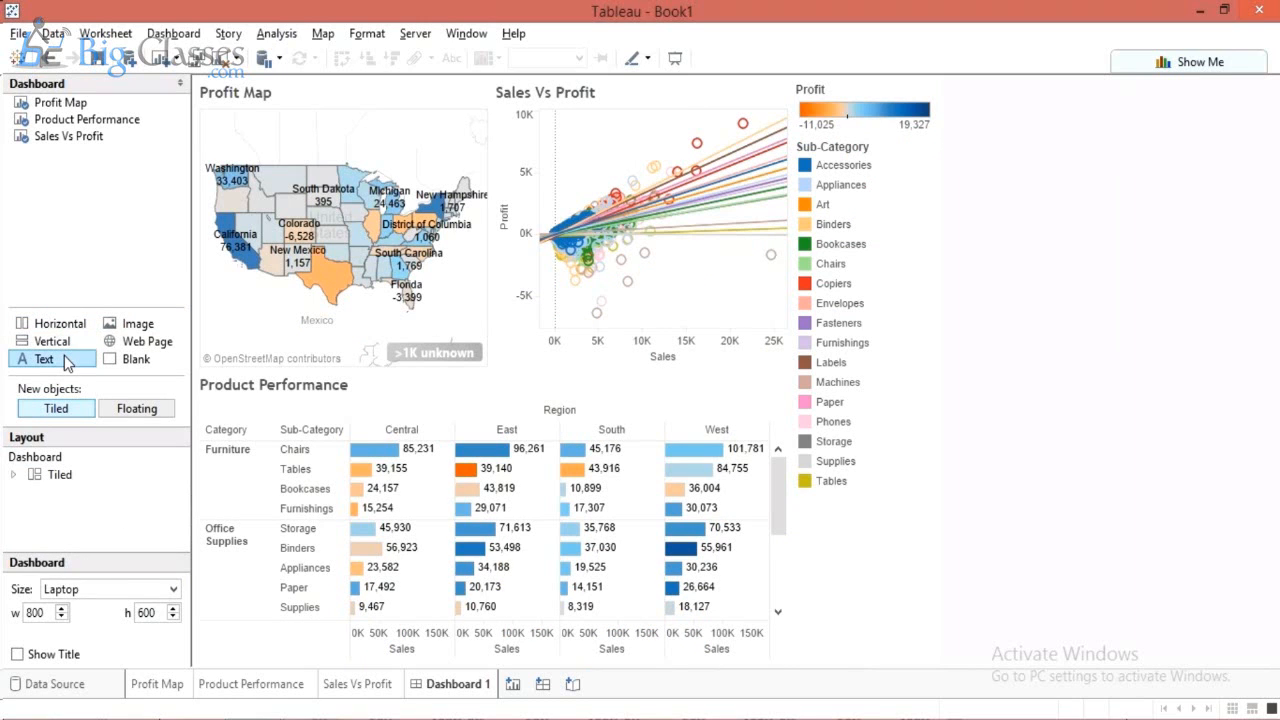
left_click_drag(66, 362, 522, 78)
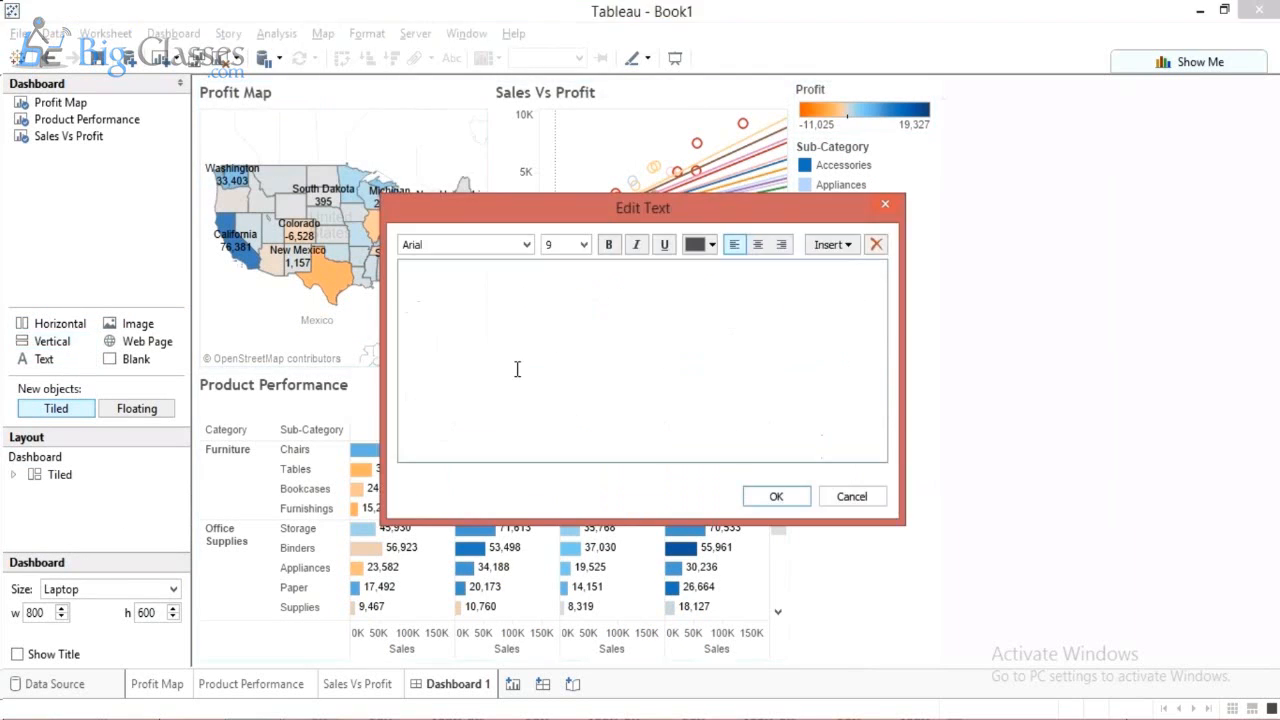
type("Executive Dashboard for Sale")
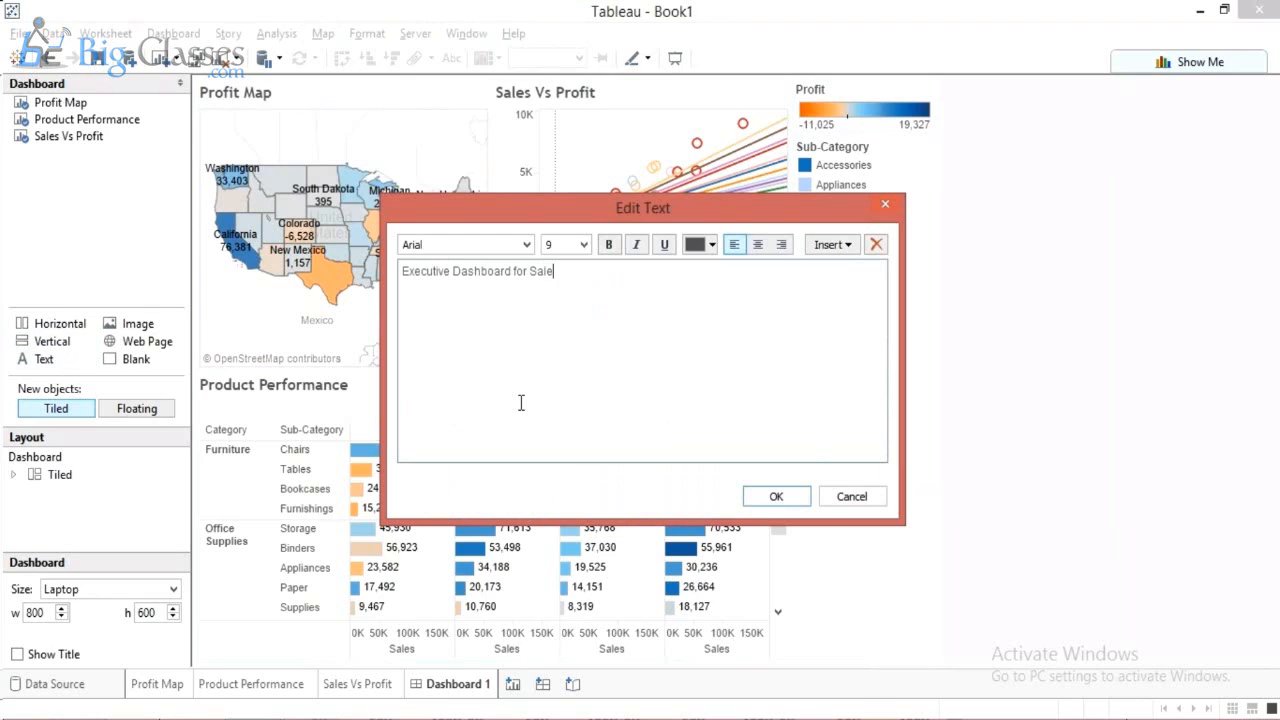
type("s and Profit")
Format the whole title text as centered Verdana at size 20 and apply it to the dashboard.
key("ctrl+a")
left_click(583, 245)
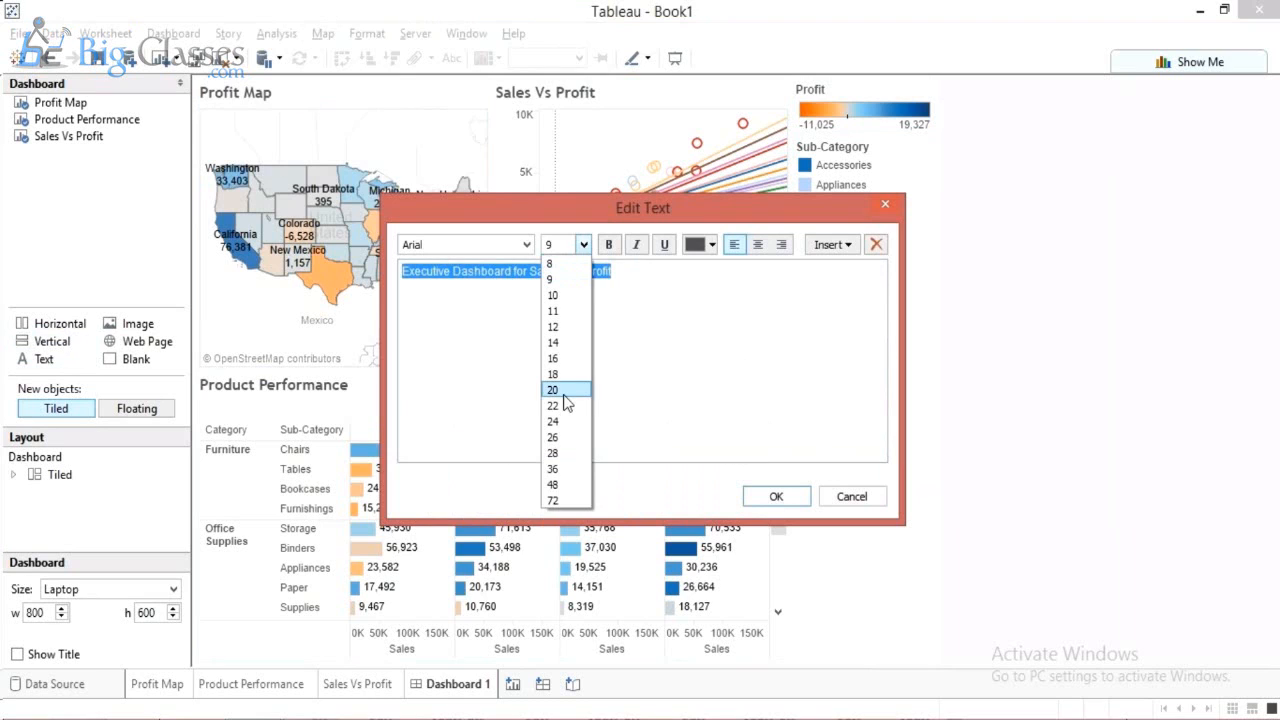
left_click(556, 390)
left_click(522, 247)
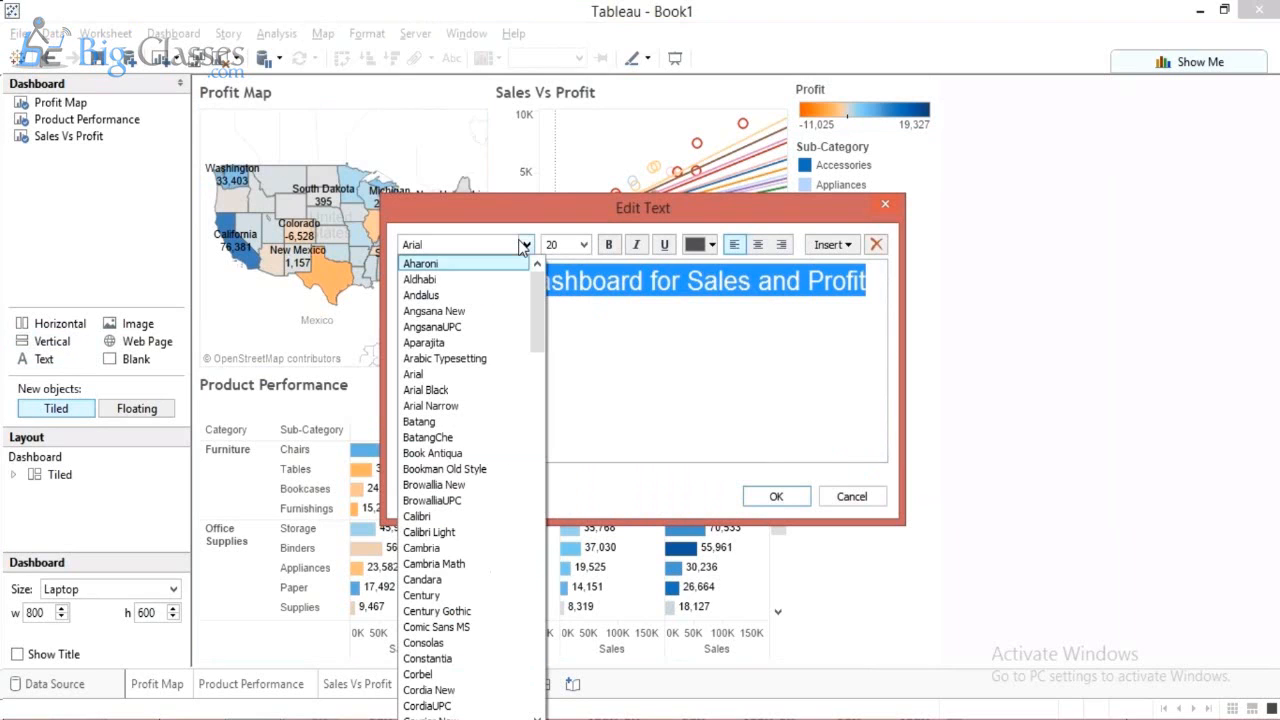
scroll(500, 550, "down", 10)
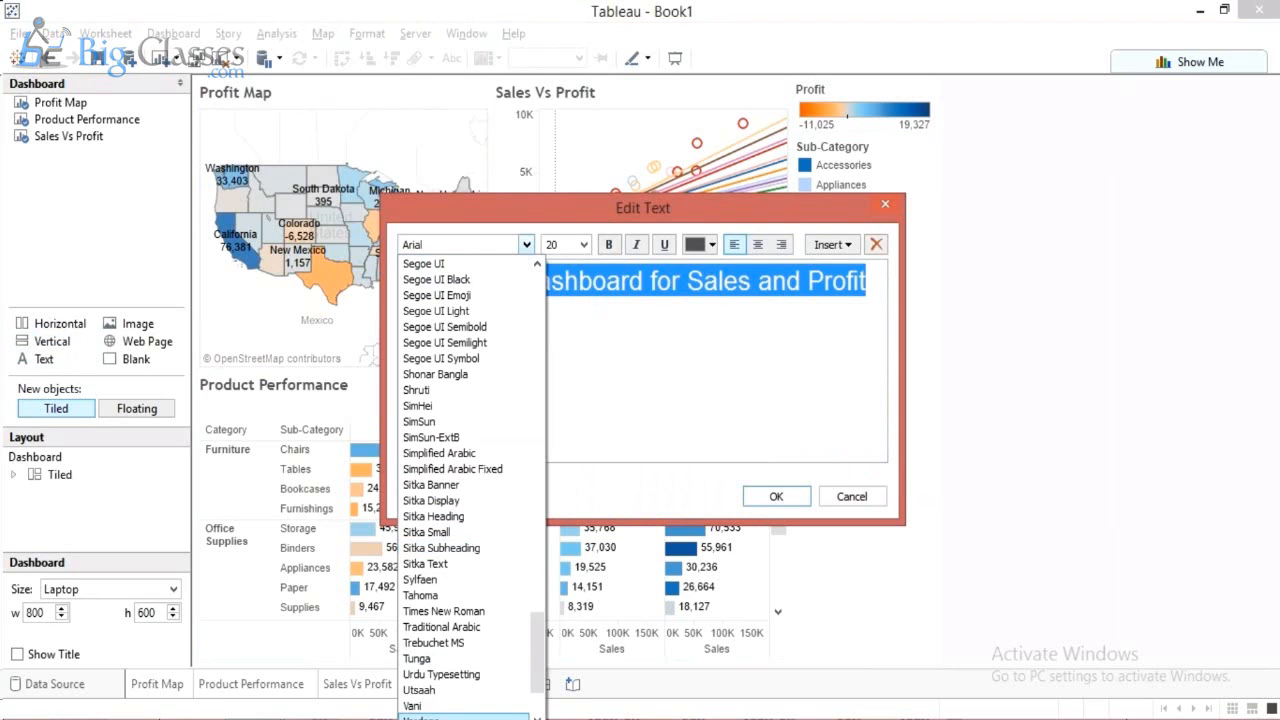
left_click(460, 716)
left_click(758, 245)
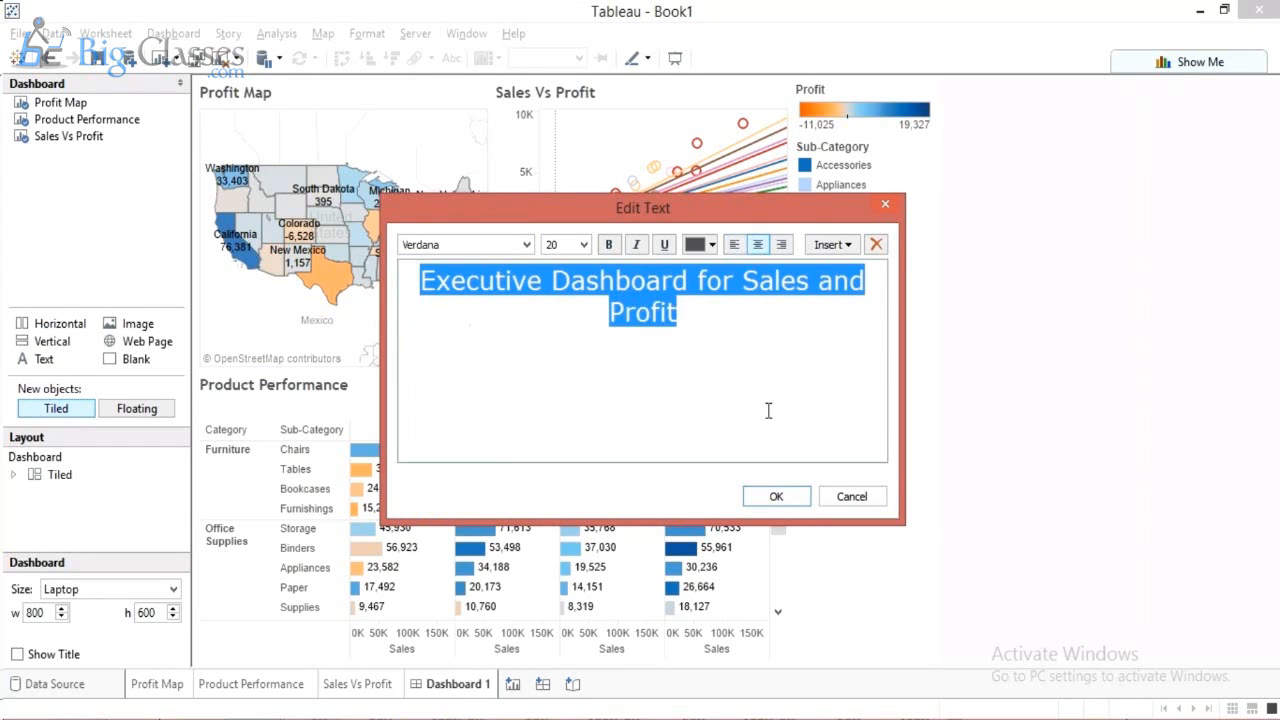
left_click(776, 496)
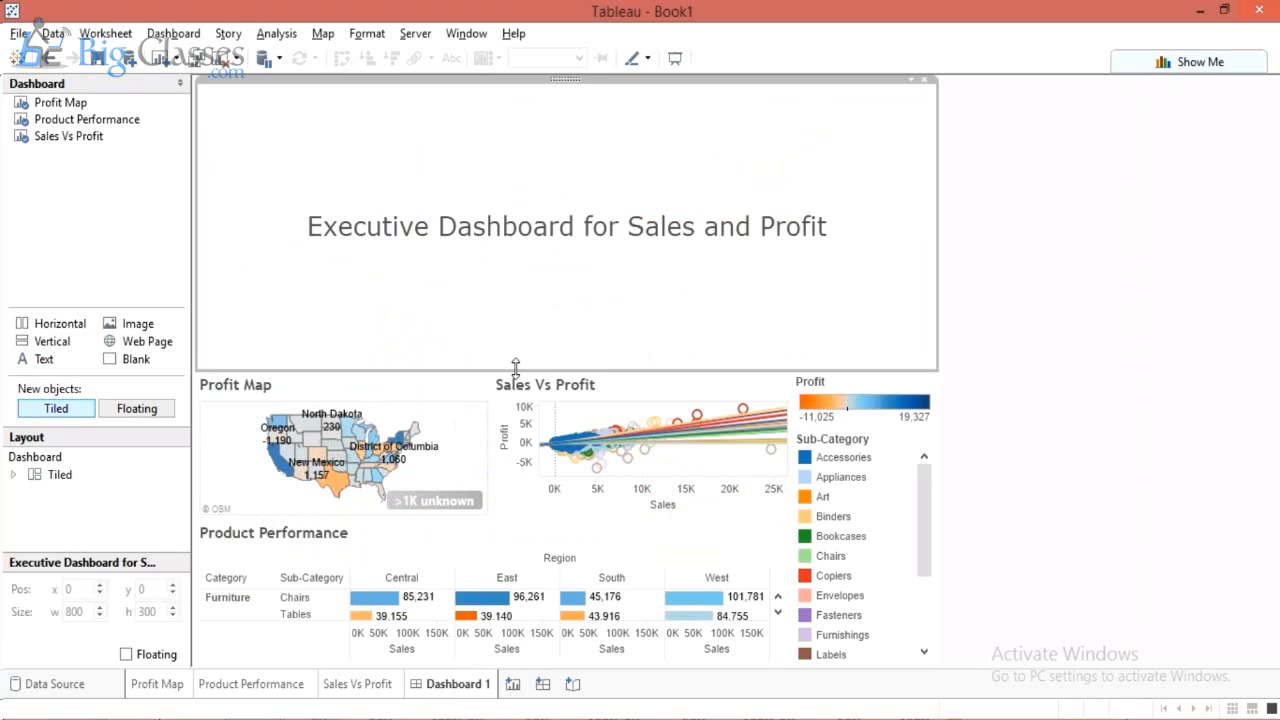
Reduce the title object's height to a narrow band above the sheets and deselect it.
left_click_drag(515, 366, 535, 165)
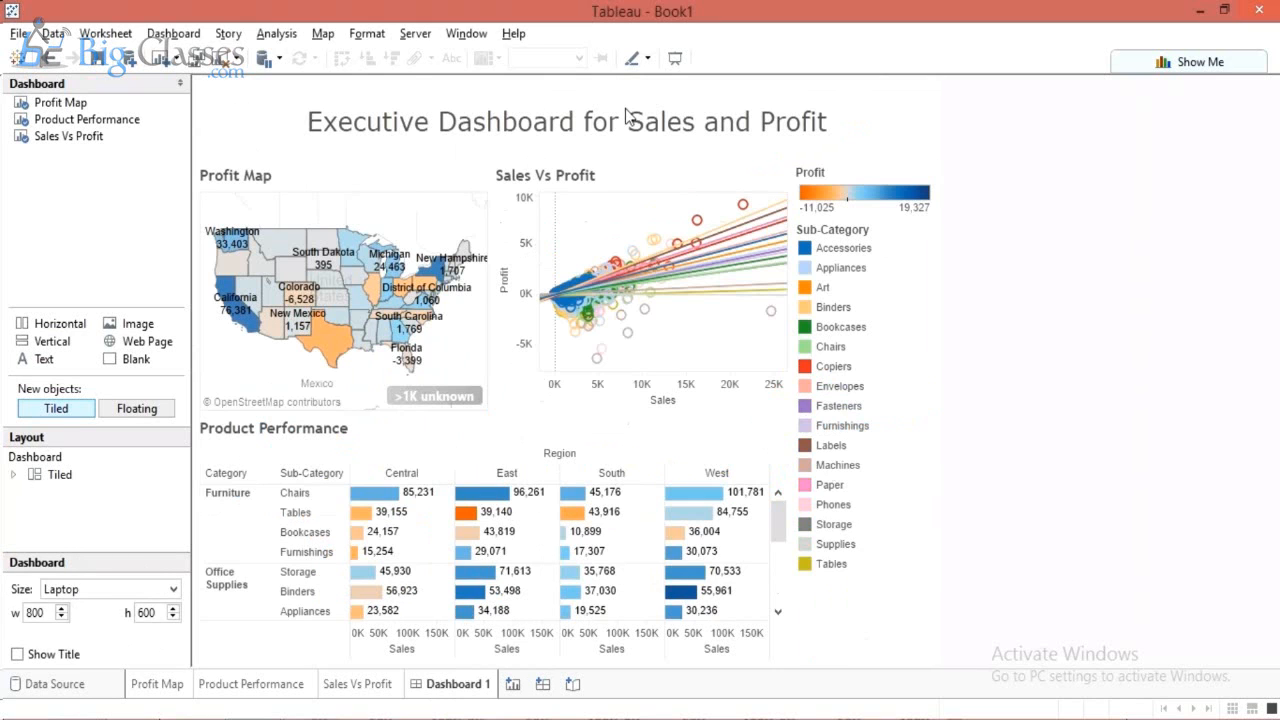
left_click(626, 118)
left_click(1022, 240)
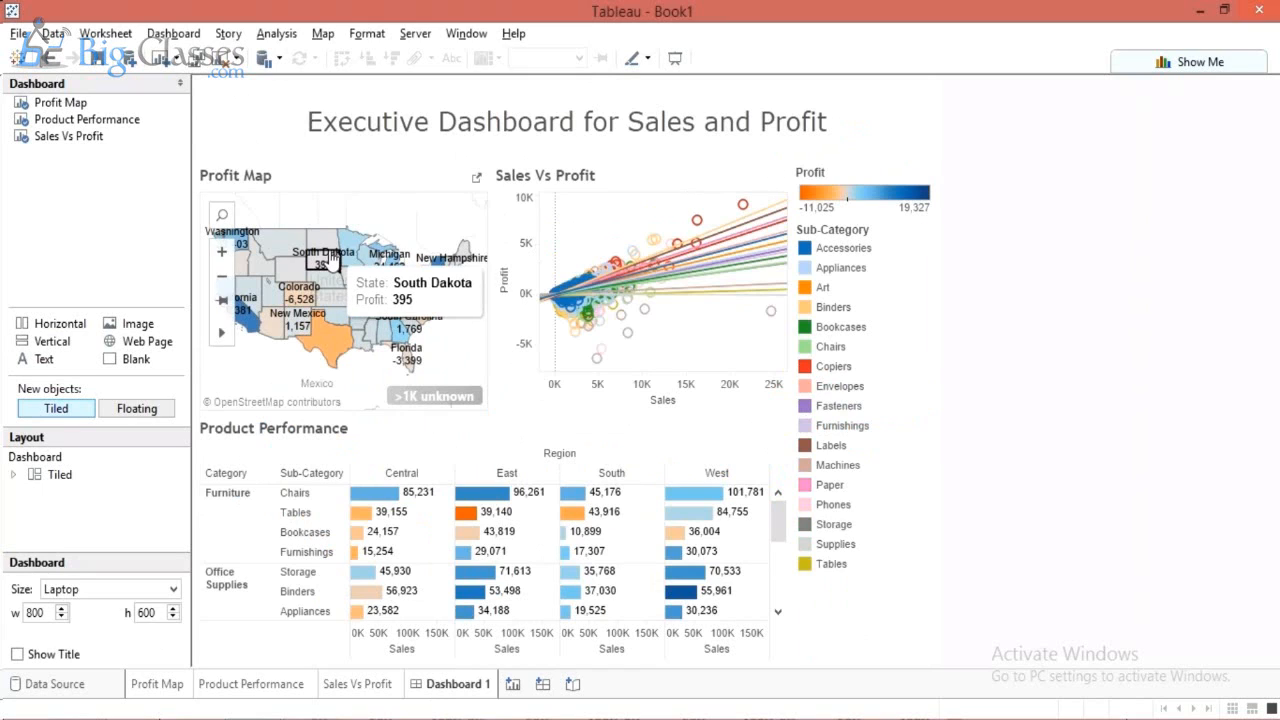
Inspect the South Dakota profit details on the dashboard's Profit Map.
mouse_move(224, 332)
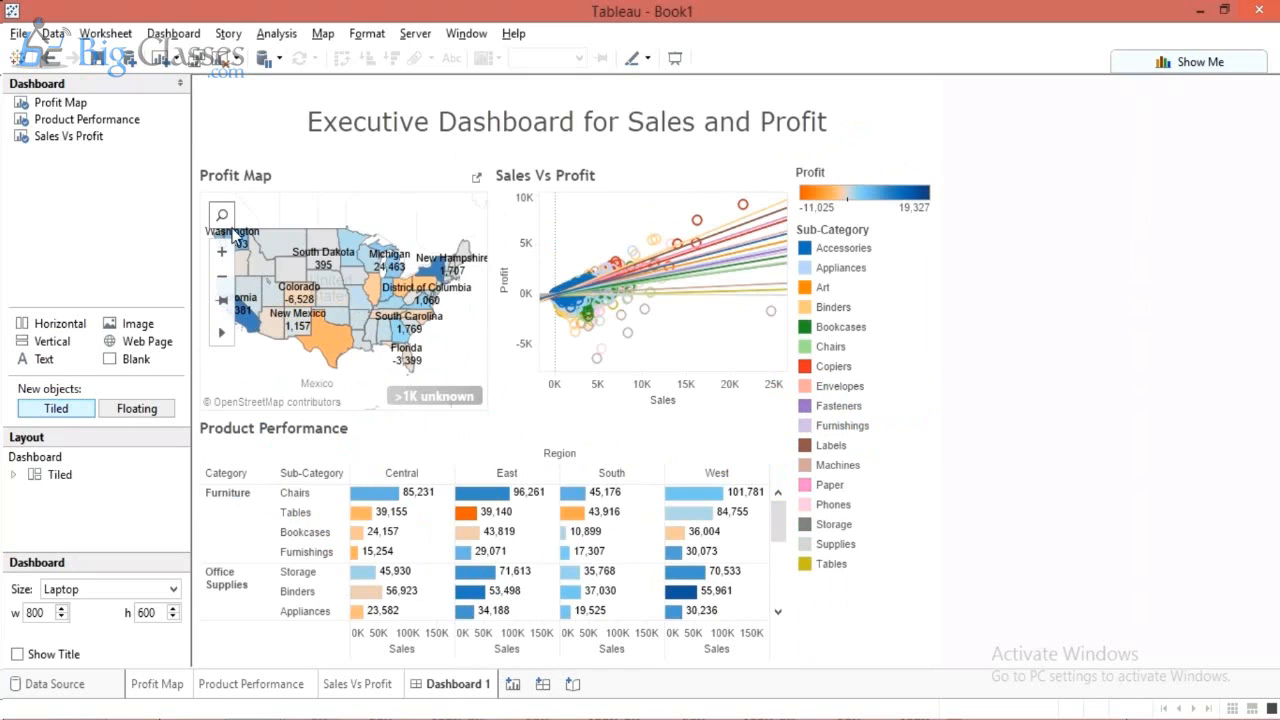
mouse_move(321, 262)
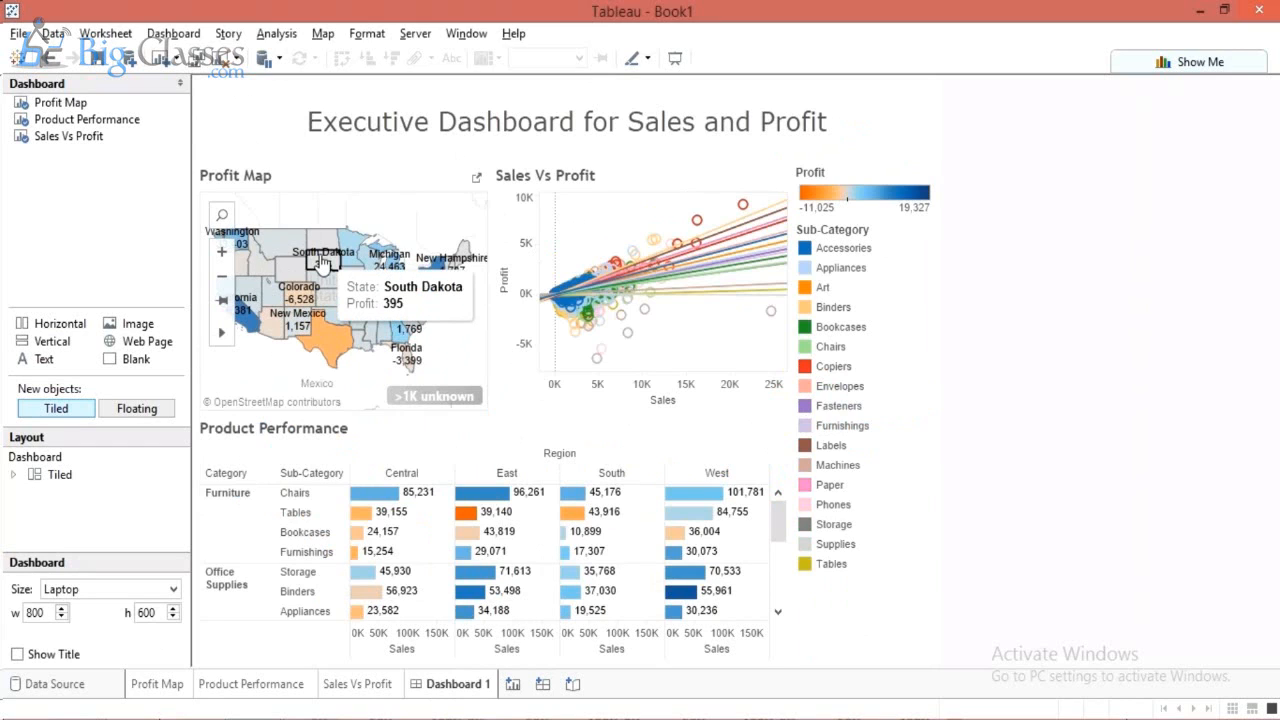
Hide the mark labels on the Profit Map worksheet and slightly widen the map on Dashboard 1.
mouse_move(372, 262)
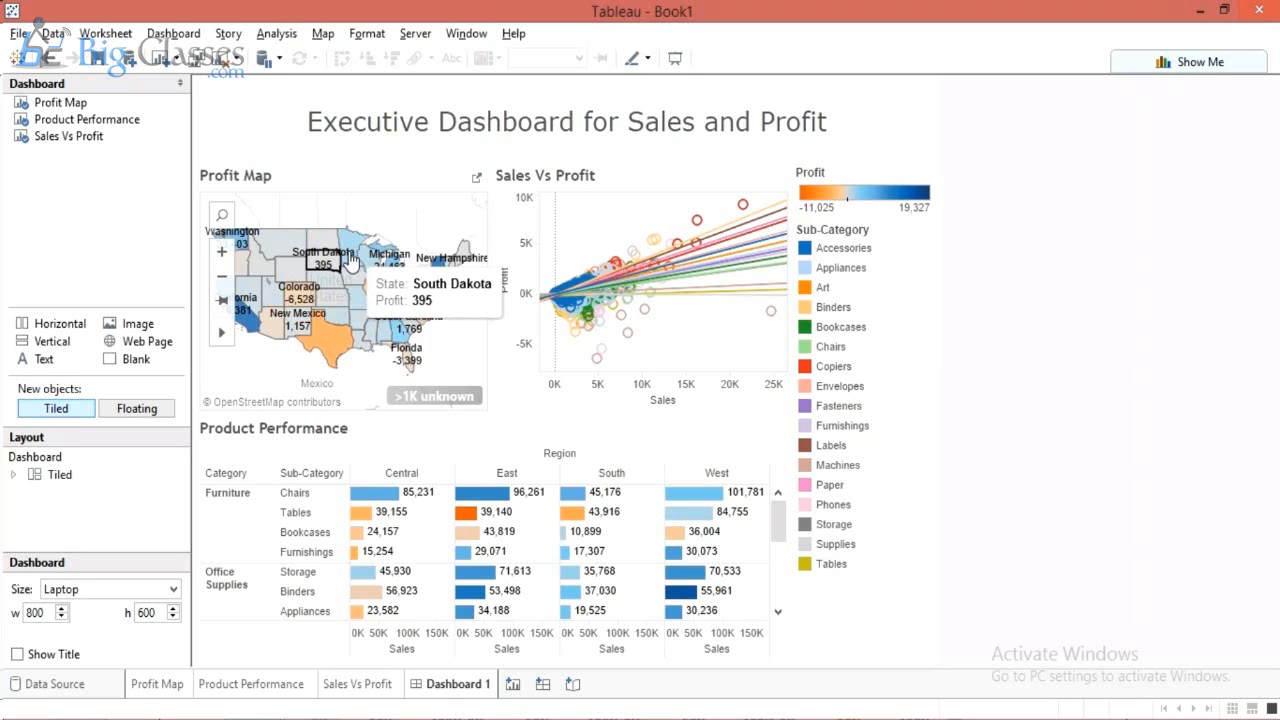
left_click(170, 684)
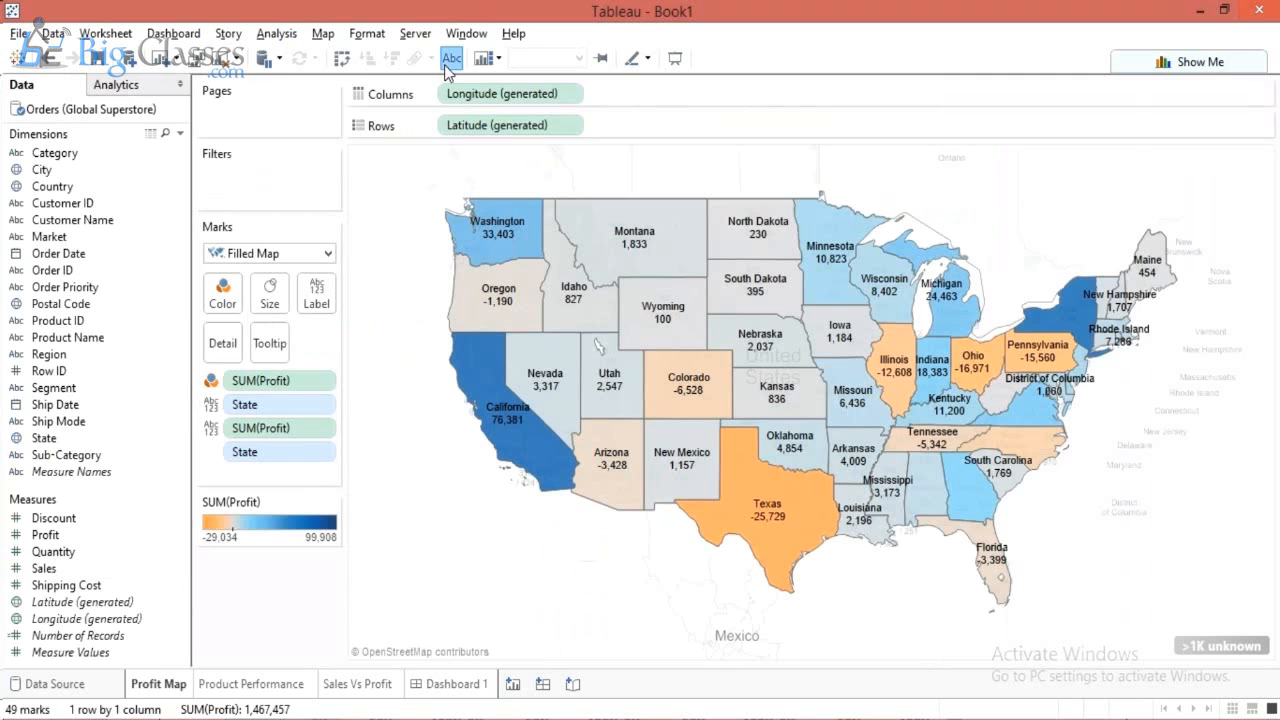
left_click(451, 59)
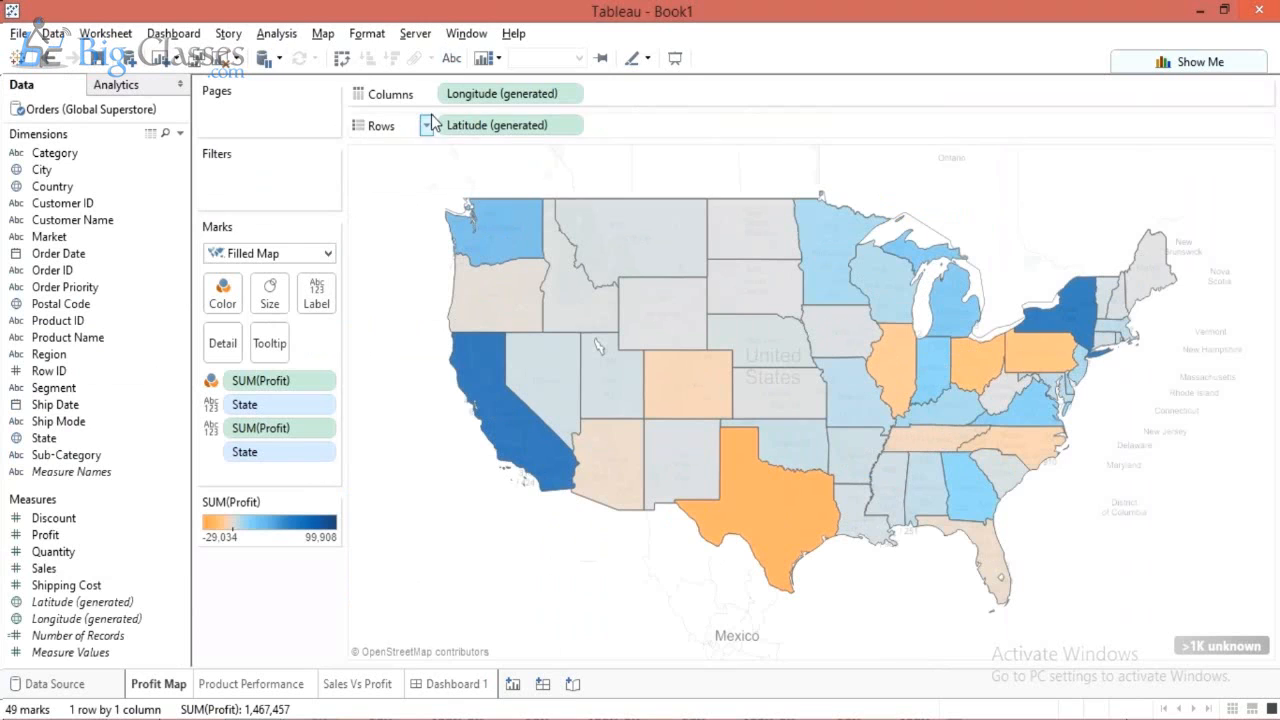
left_click(440, 684)
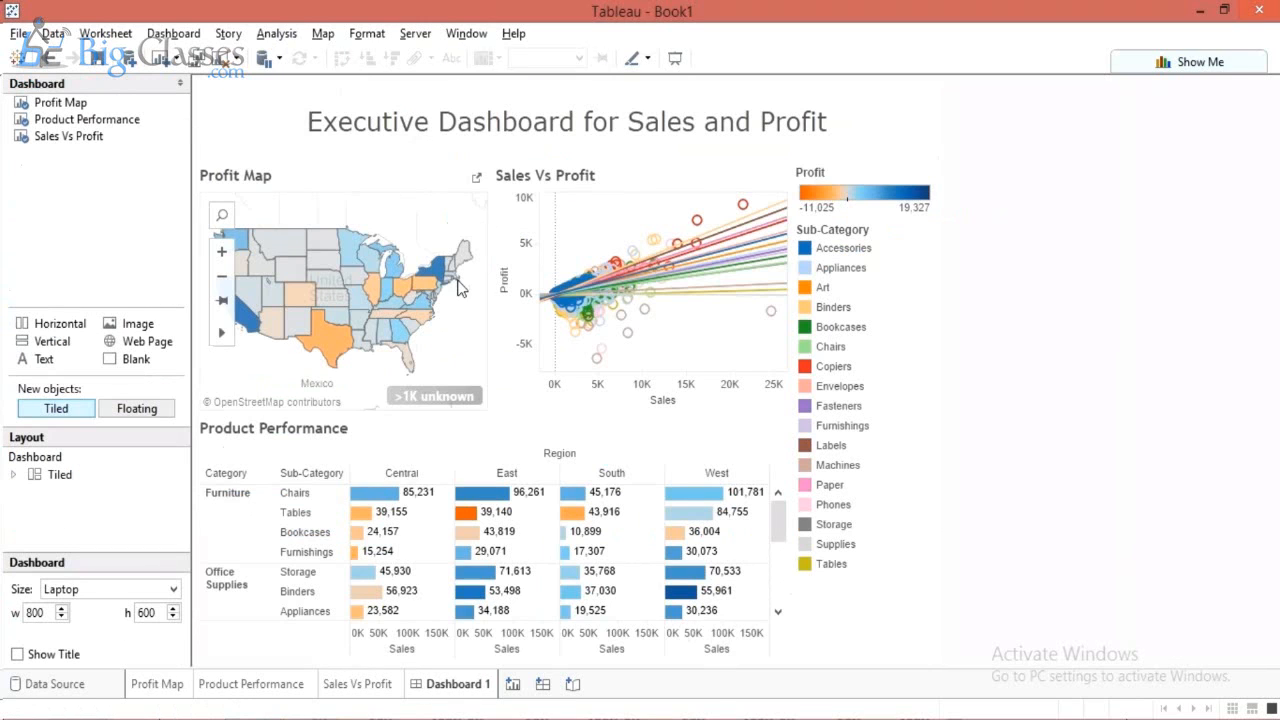
left_click_drag(489, 304, 511, 309)
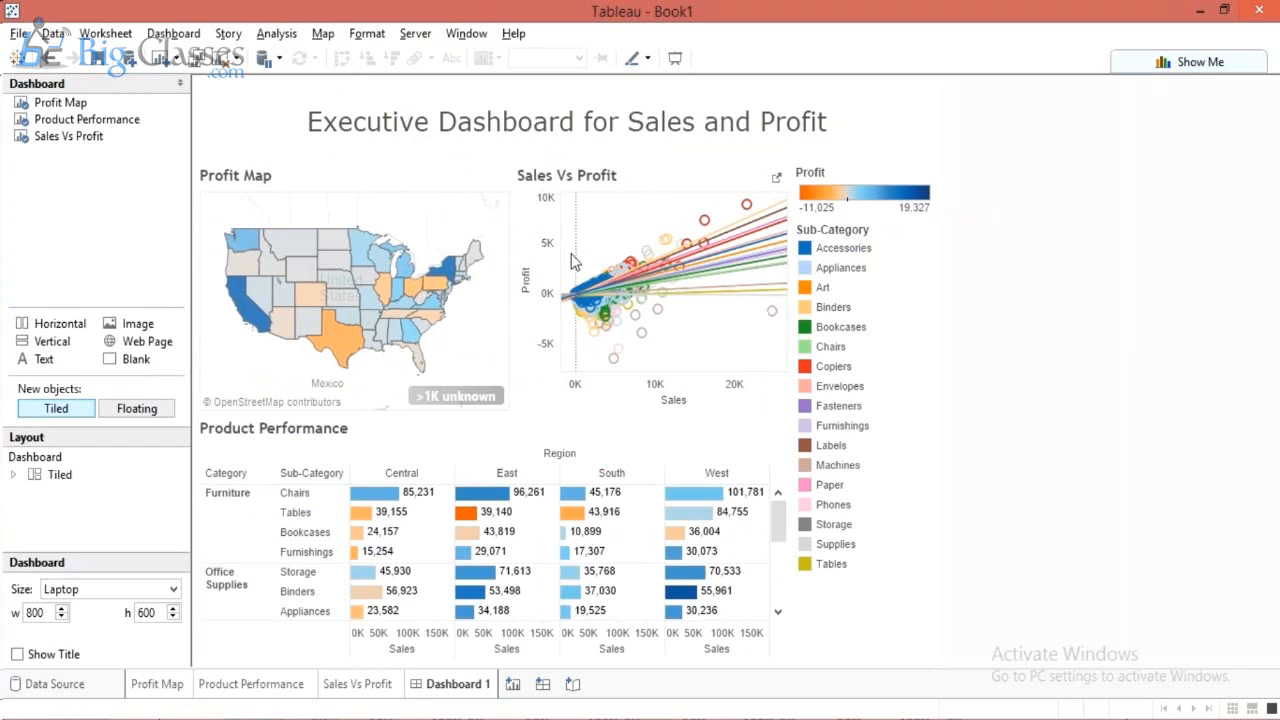
Set the Product Performance sheet on the dashboard to fit the Entire View.
left_click(519, 440)
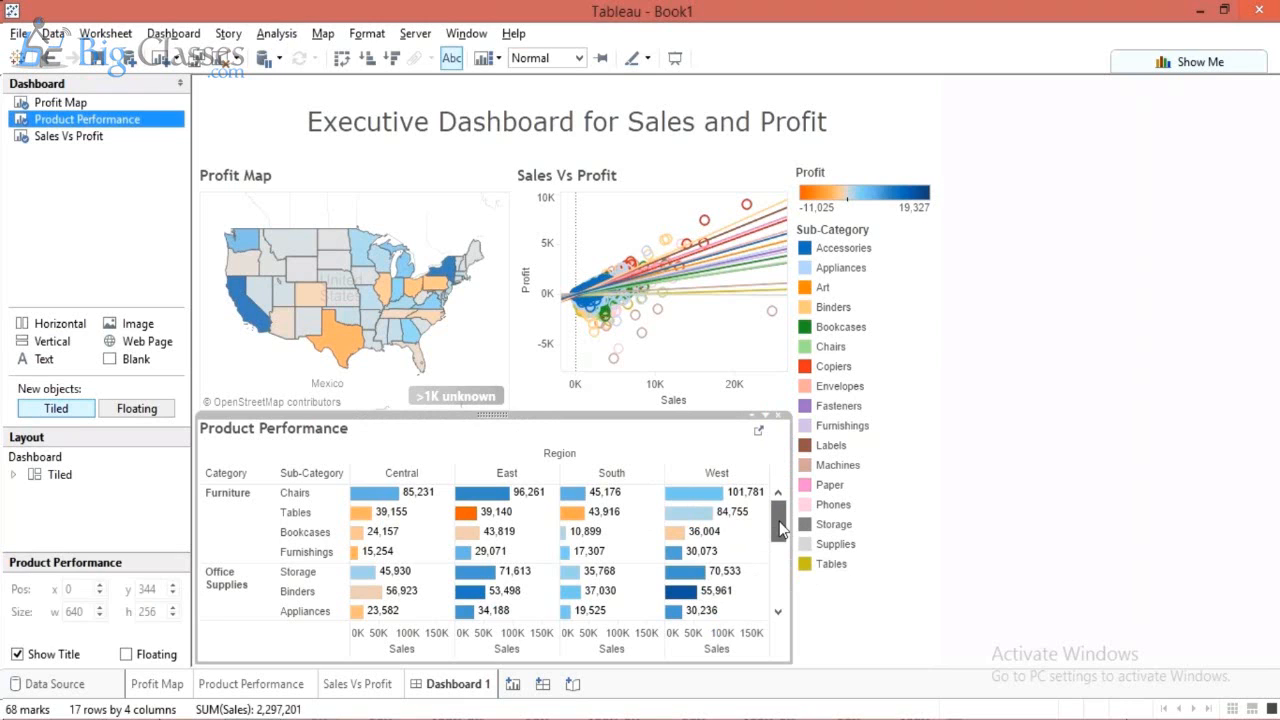
mouse_move(780, 530)
left_mouse_down()
mouse_move(780, 590)
mouse_move(779, 515)
left_mouse_up()
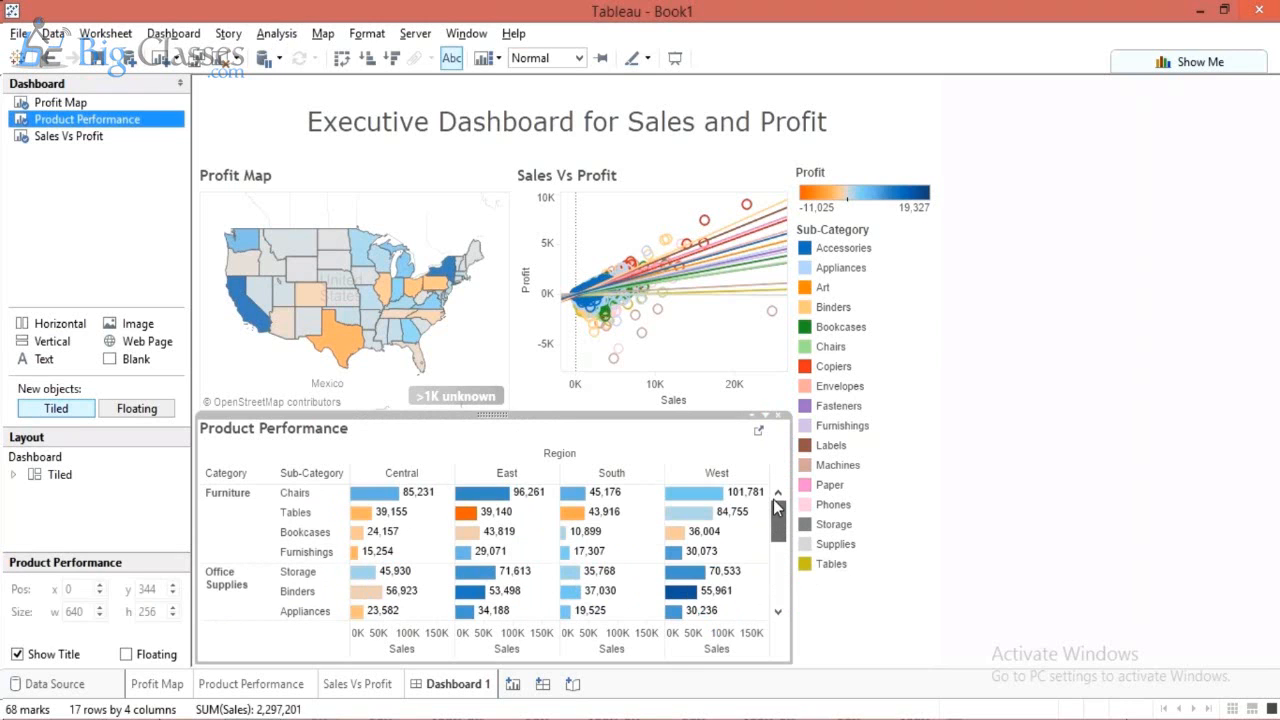
left_click(751, 417)
mouse_move(854, 456)
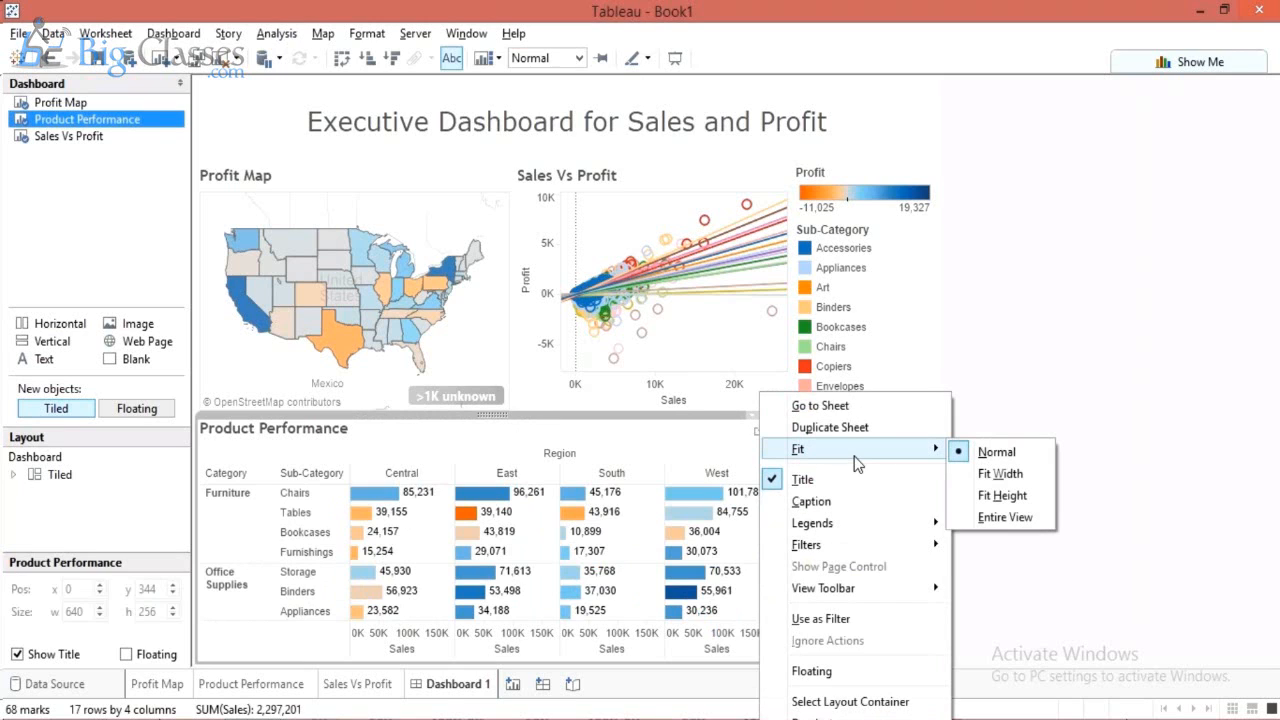
left_click(1004, 517)
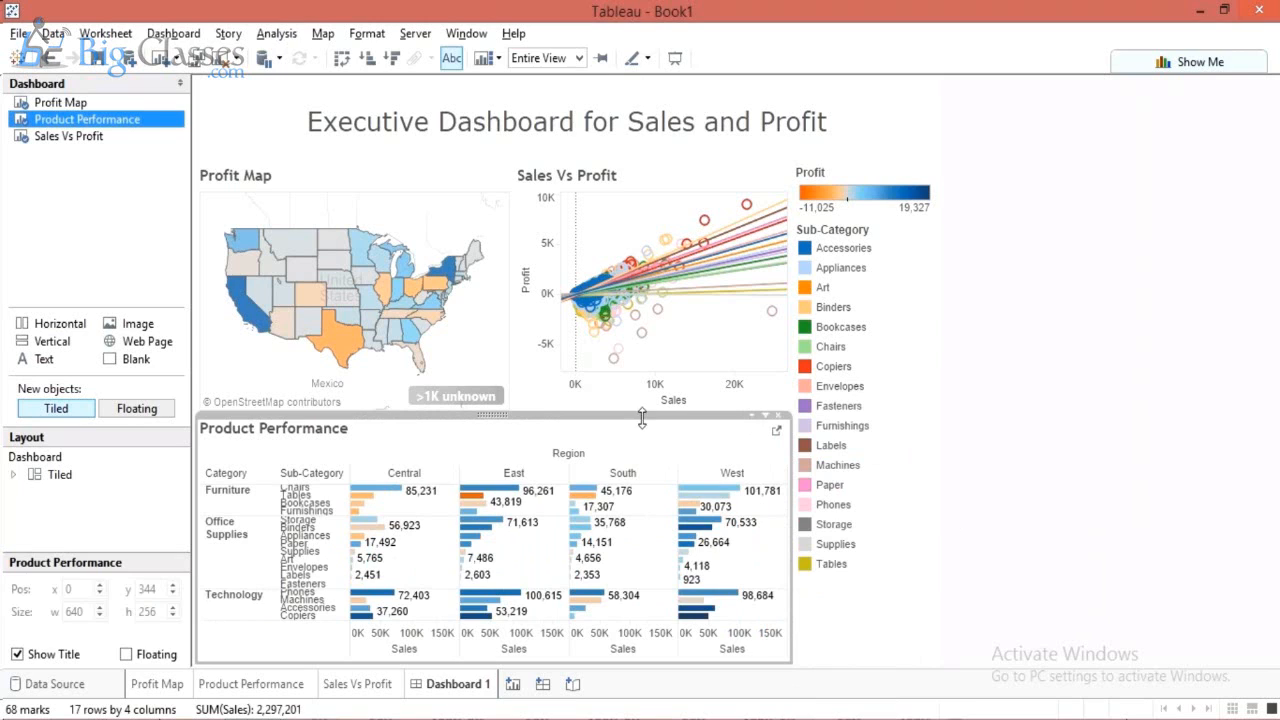
Increase the Product Performance sheet's height to 278 and hide its field labels for columns.
left_click_drag(540, 418, 543, 402)
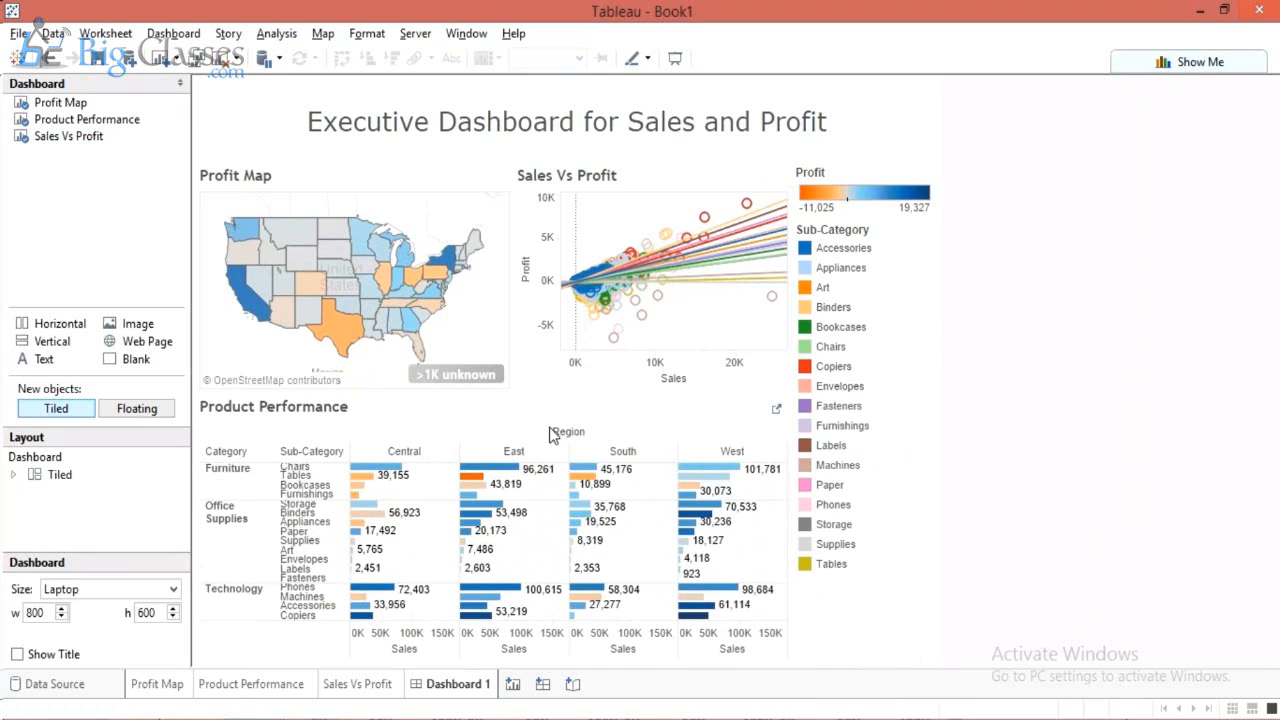
right_click(548, 435)
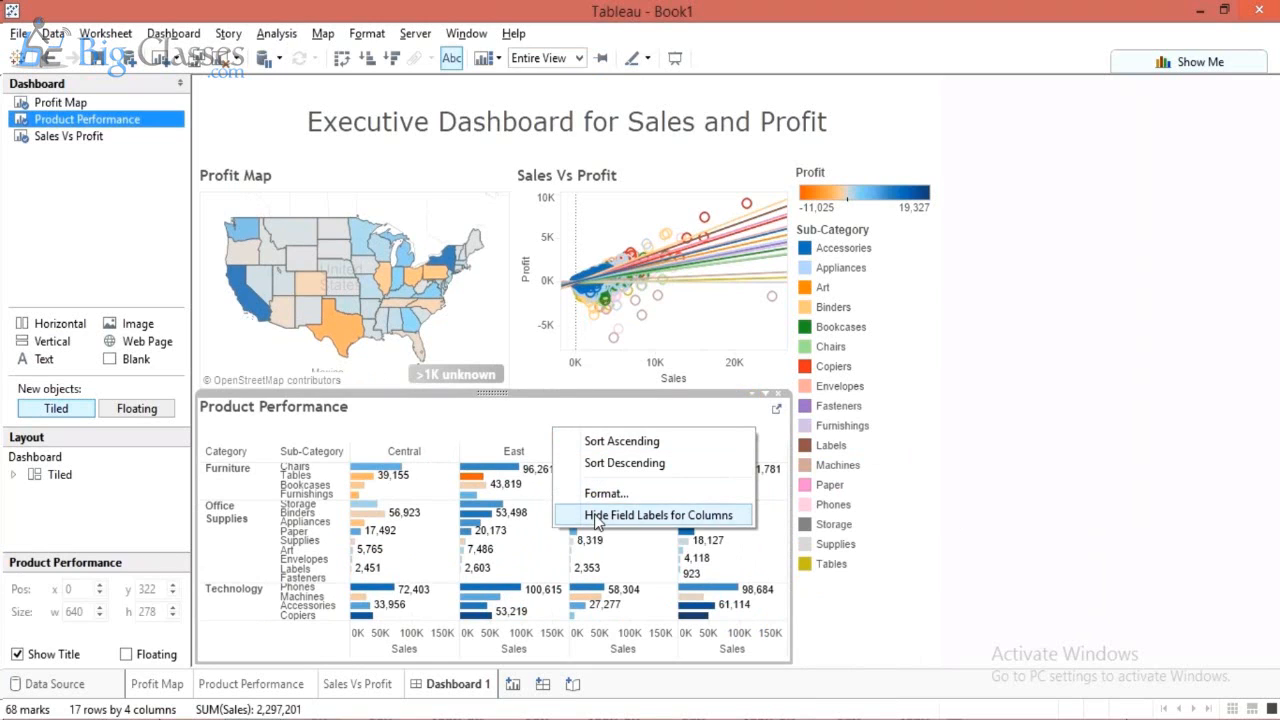
left_click(596, 520)
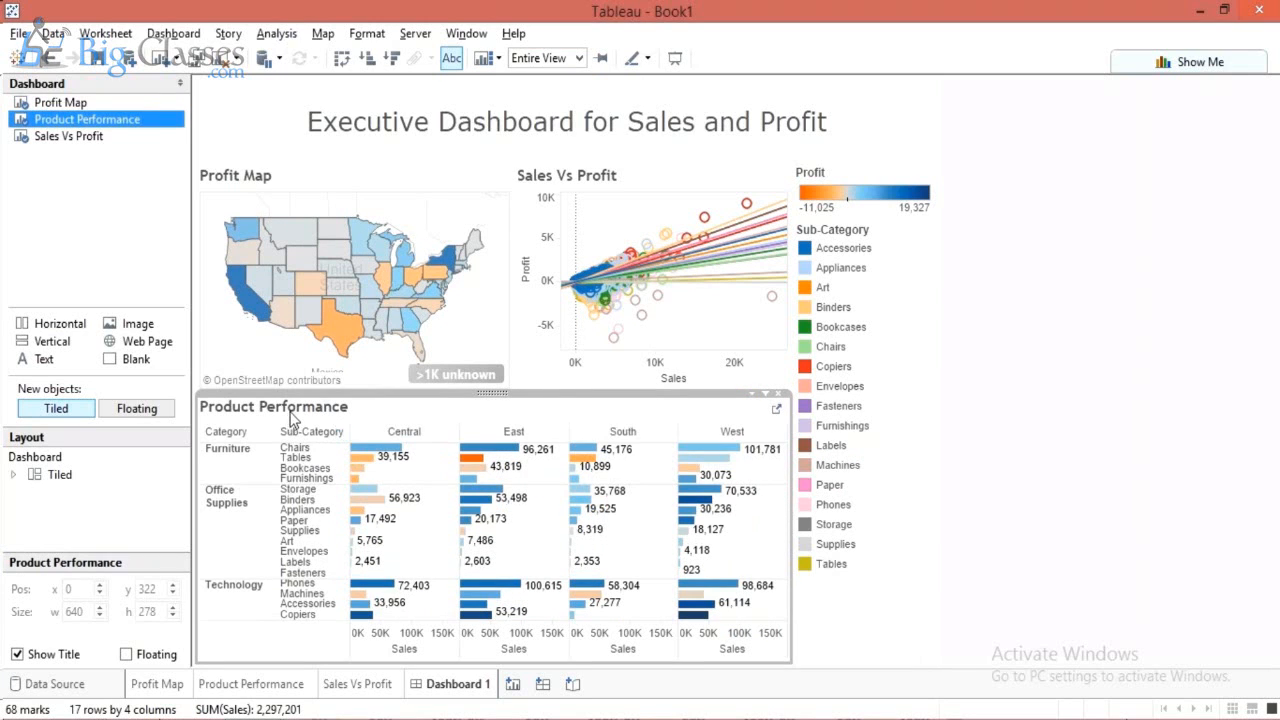
Center the sheet titles of Profit Map and Sales Vs Profit on the dashboard.
double_click(238, 177)
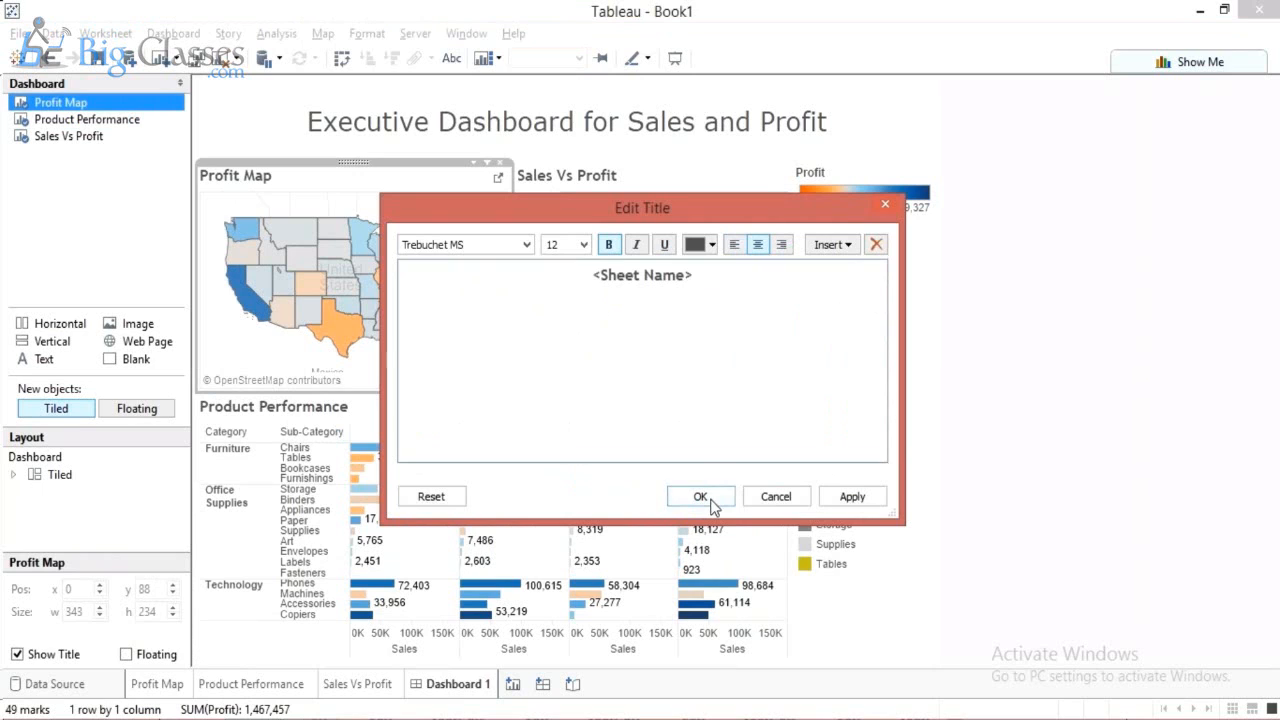
left_click(700, 497)
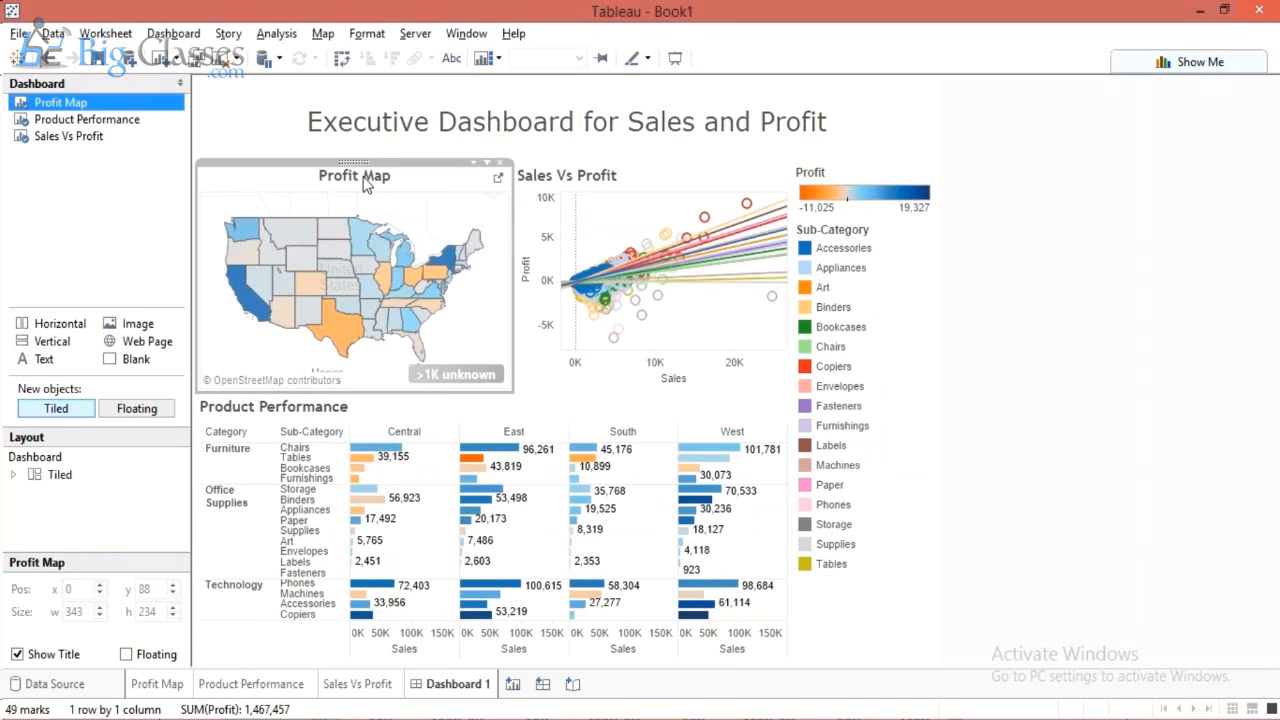
double_click(581, 189)
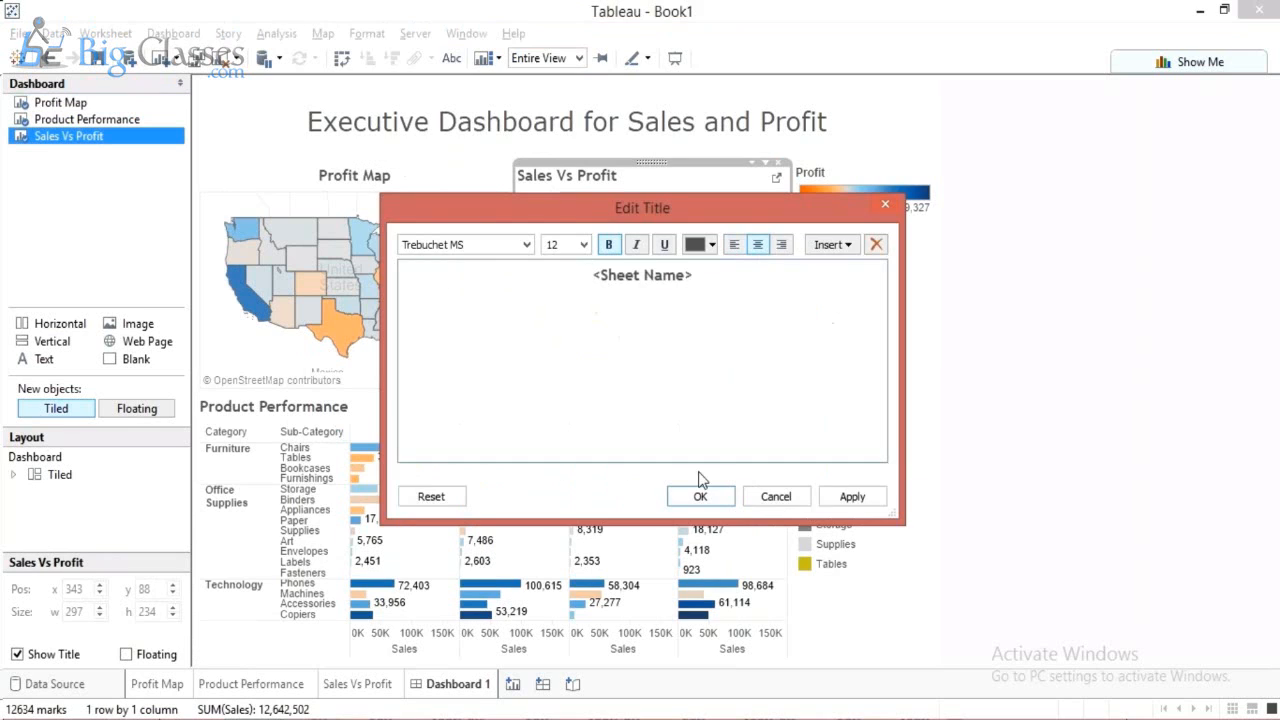
left_click(698, 495)
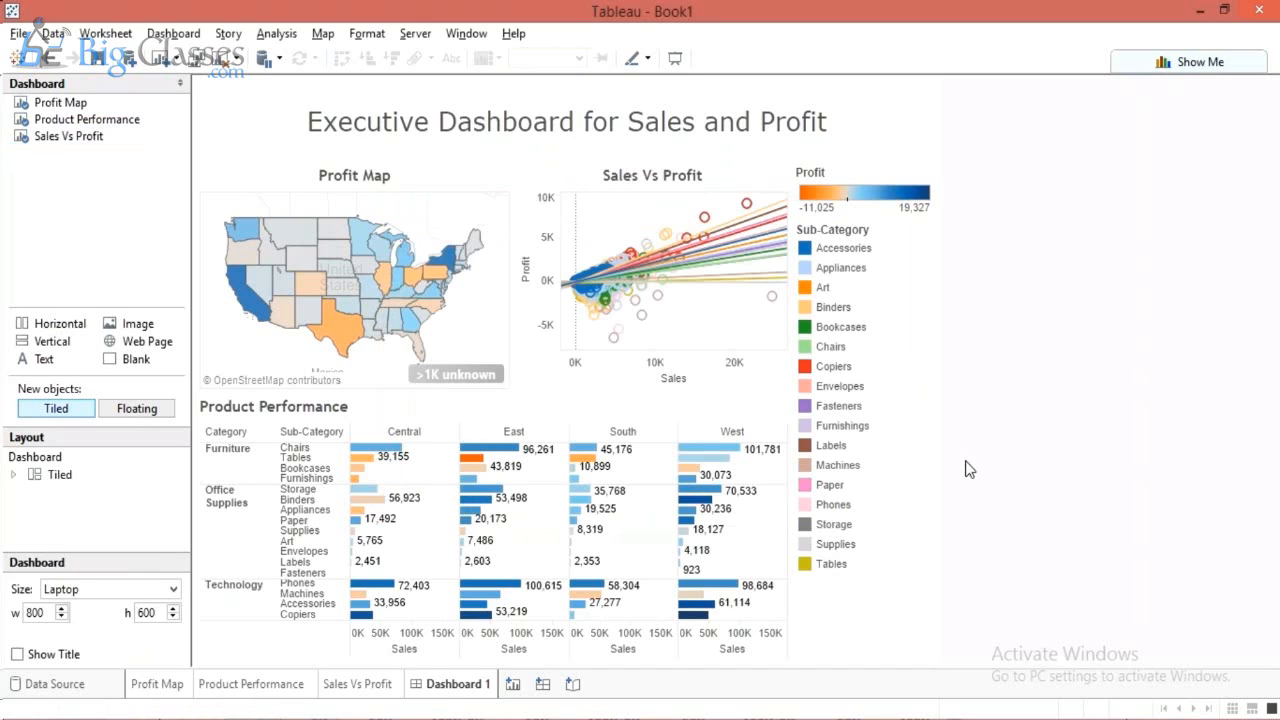
Use the Profit Map sheet as a filter for the other sheets on the dashboard.
mouse_move(338, 334)
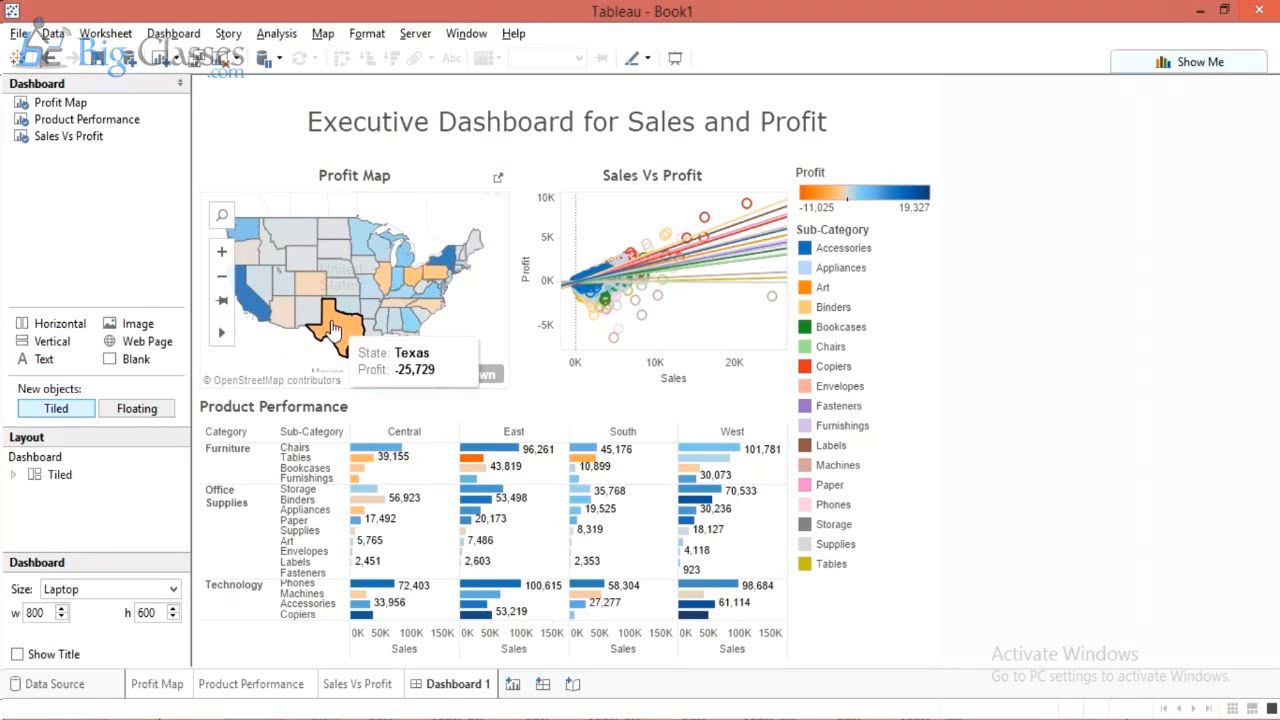
left_click(400, 177)
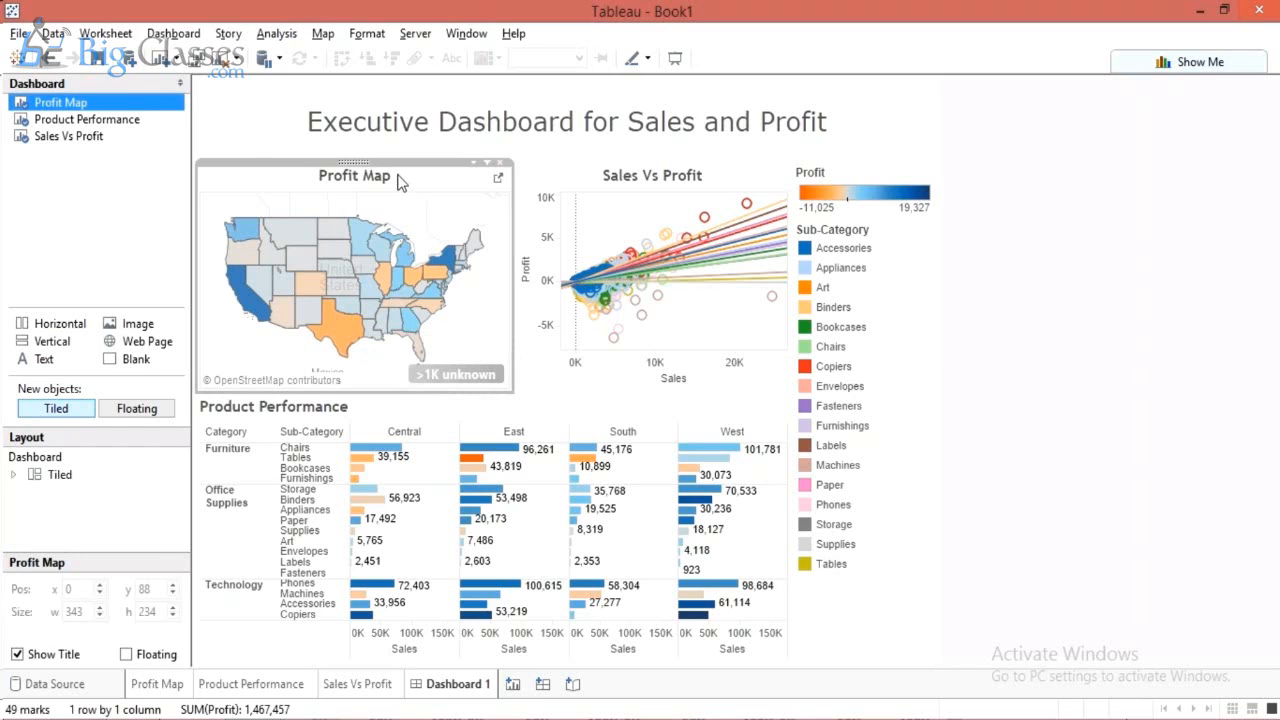
left_click(487, 162)
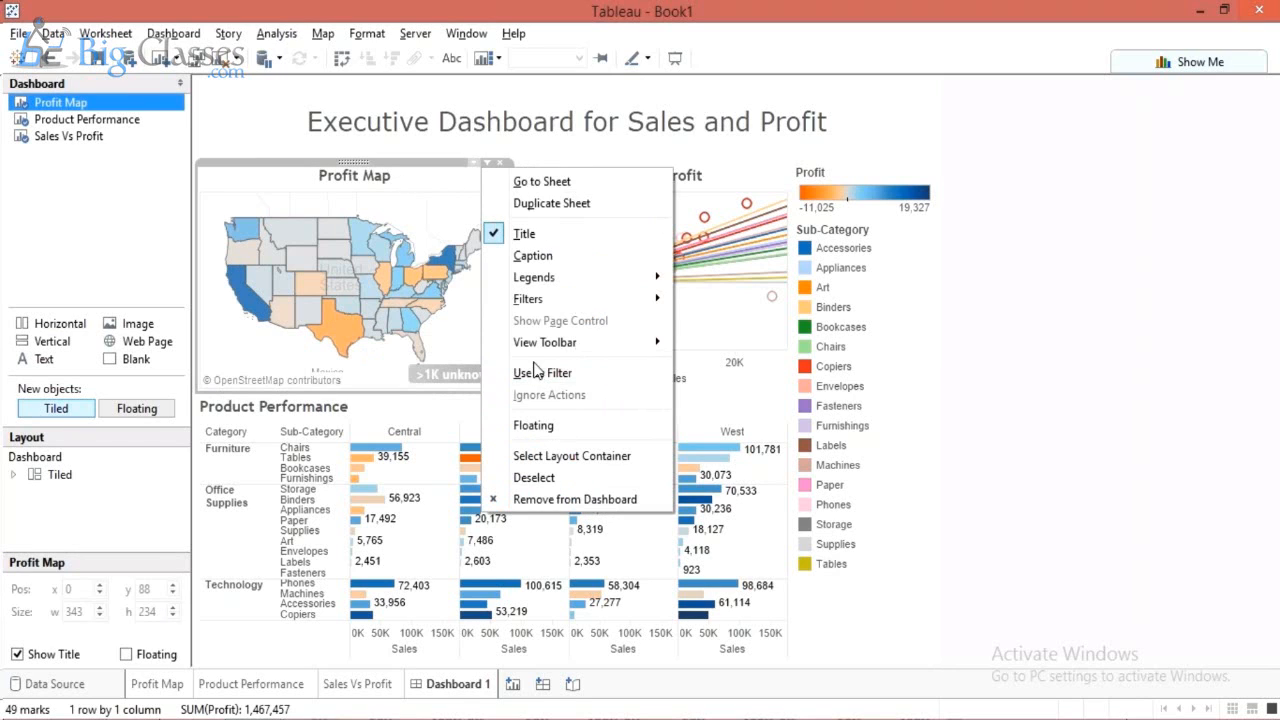
left_click(435, 184)
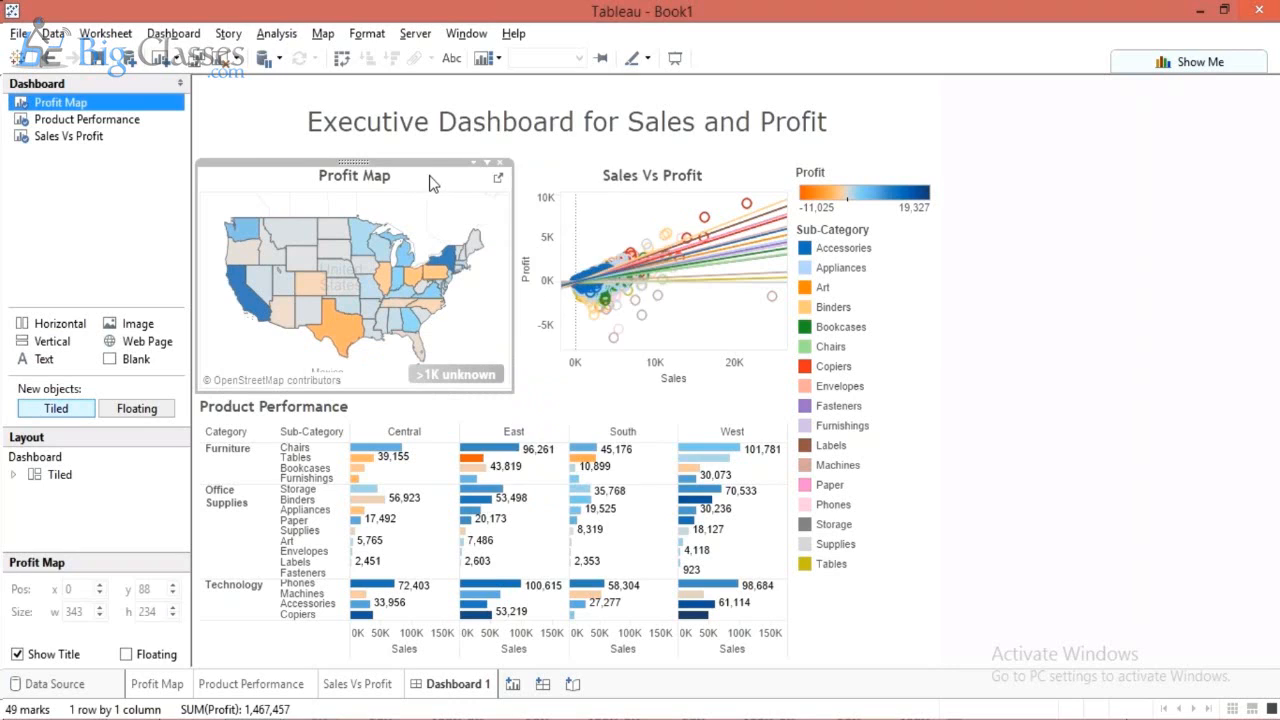
left_click(499, 162)
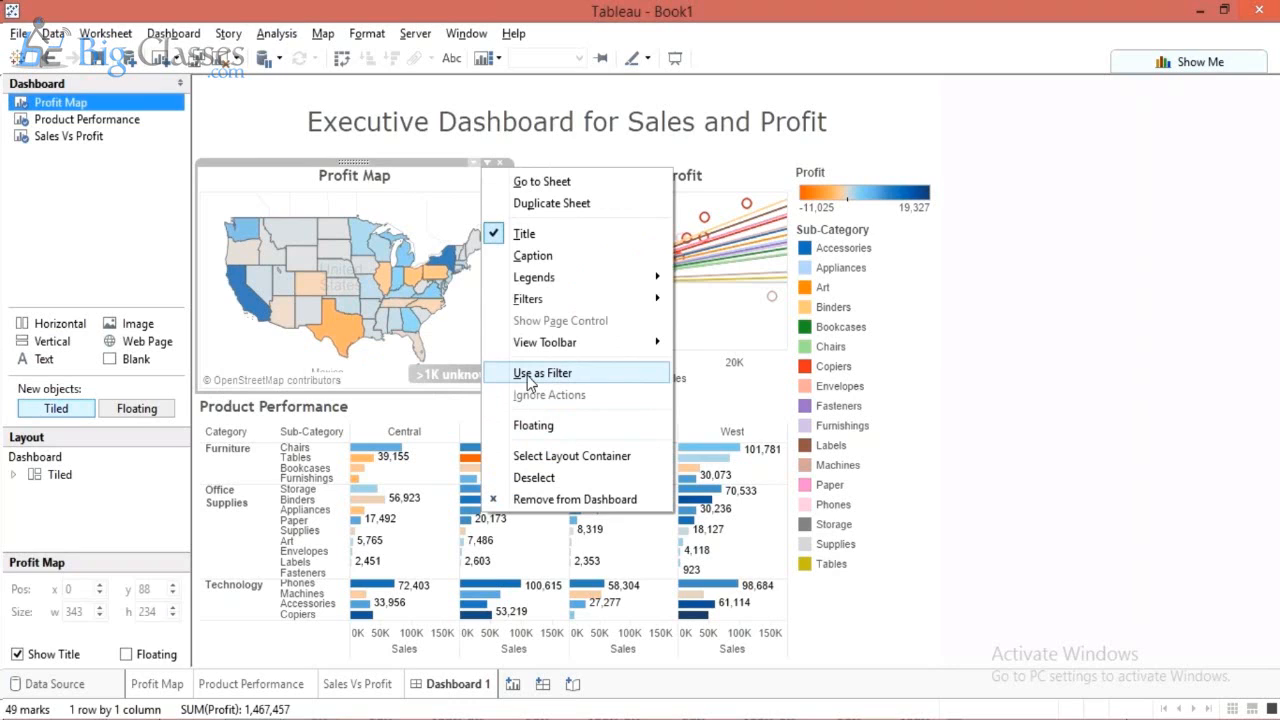
left_click(527, 374)
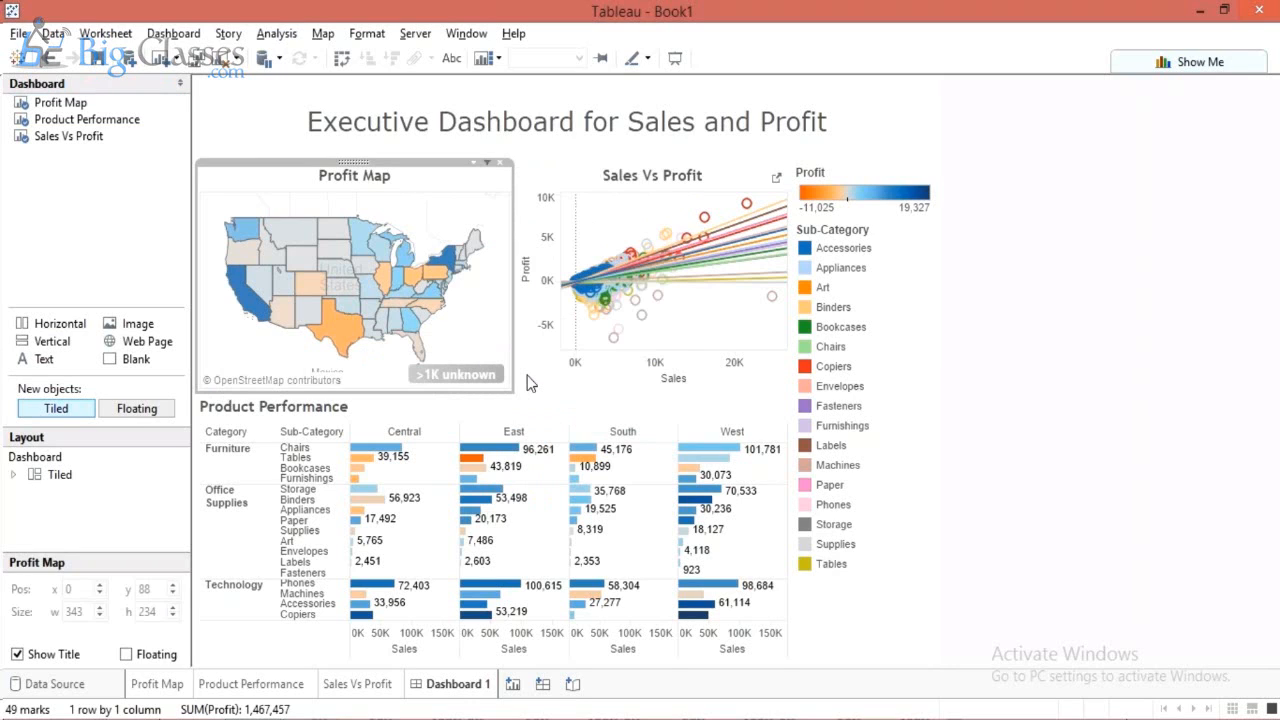
Filter the dashboard by Texas on the Profit Map and examine its Product Performance details.
left_click(340, 343)
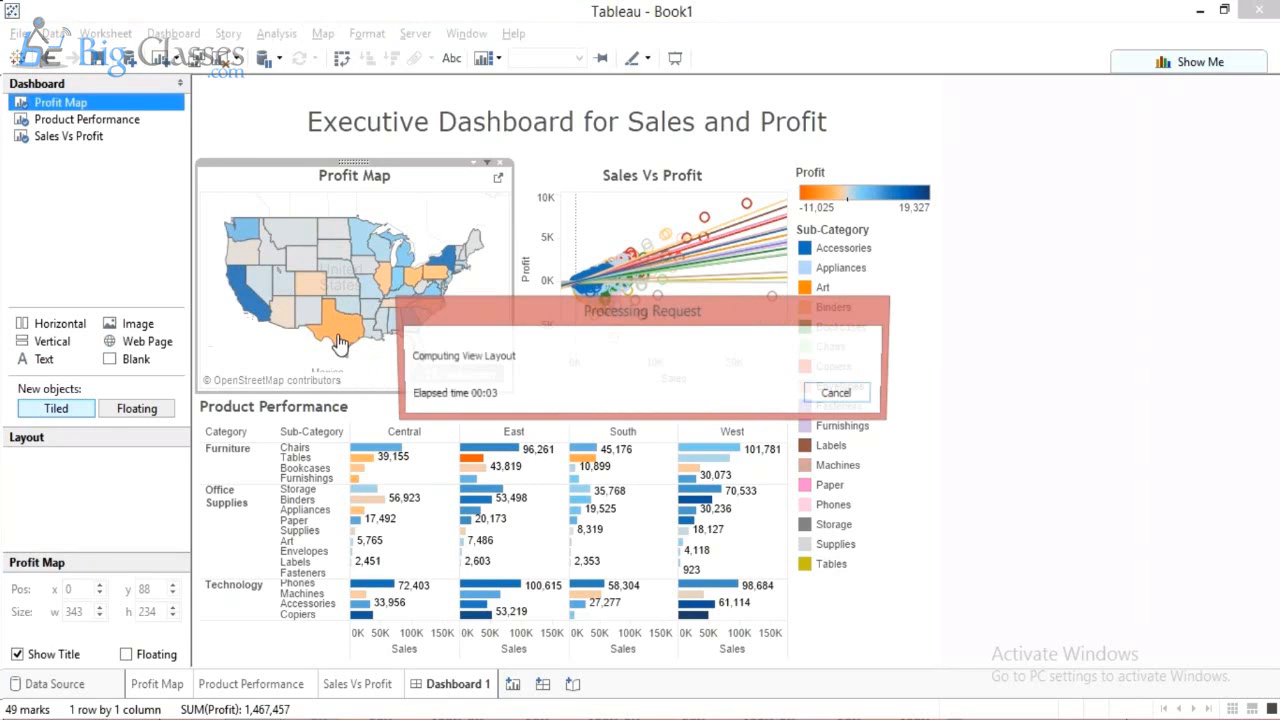
left_click(260, 652)
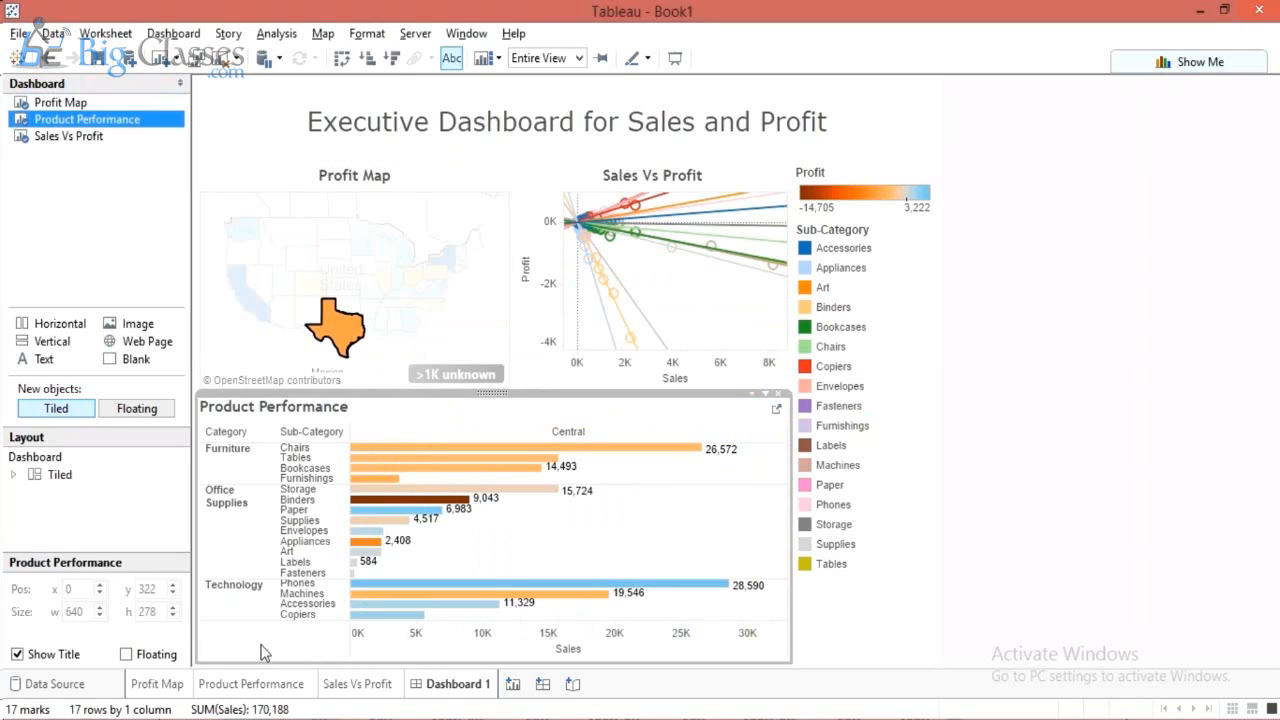
mouse_move(245, 300)
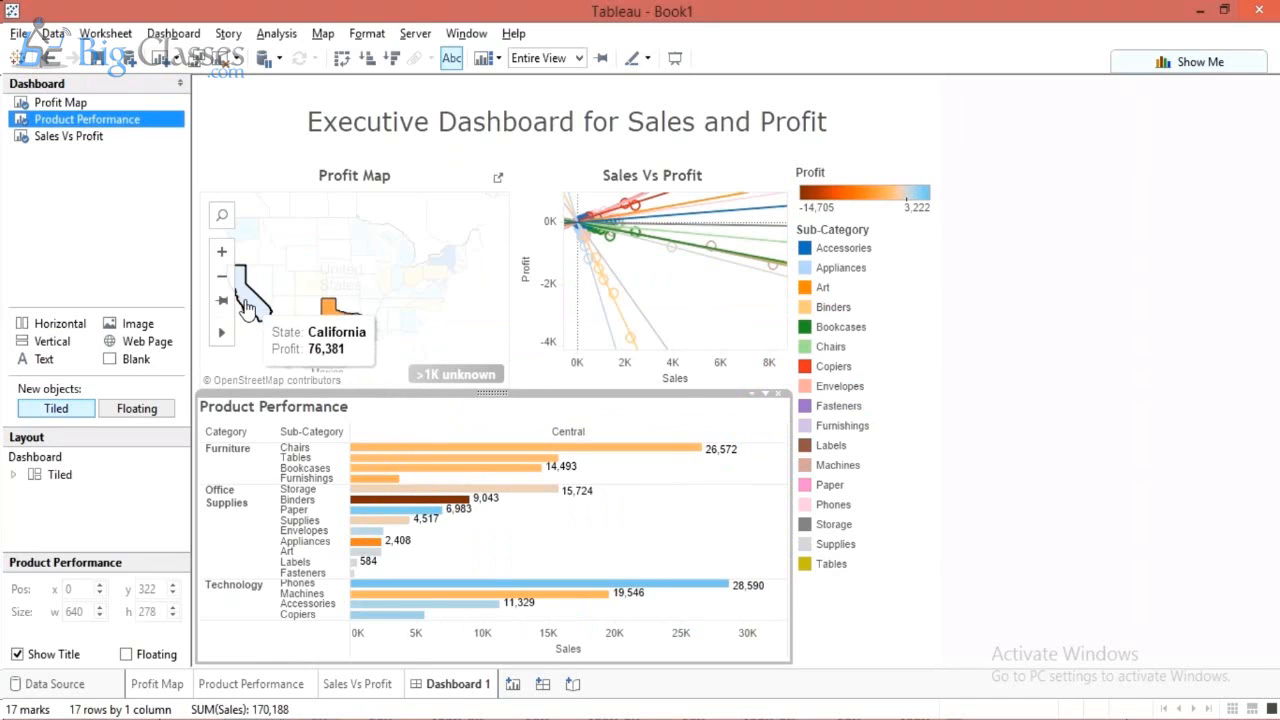
mouse_move(383, 476)
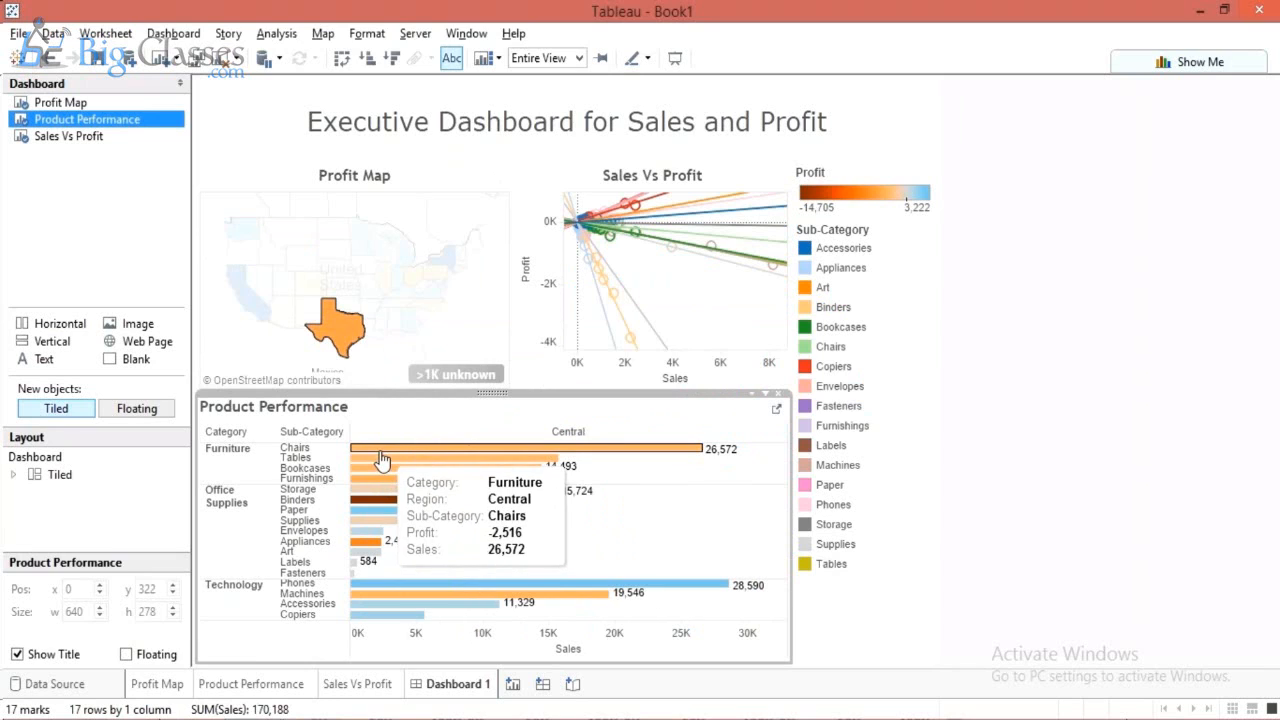
Filter the dashboard by California, examine the sales and profit of its sub-categories, and clear the state selection.
left_click(250, 305)
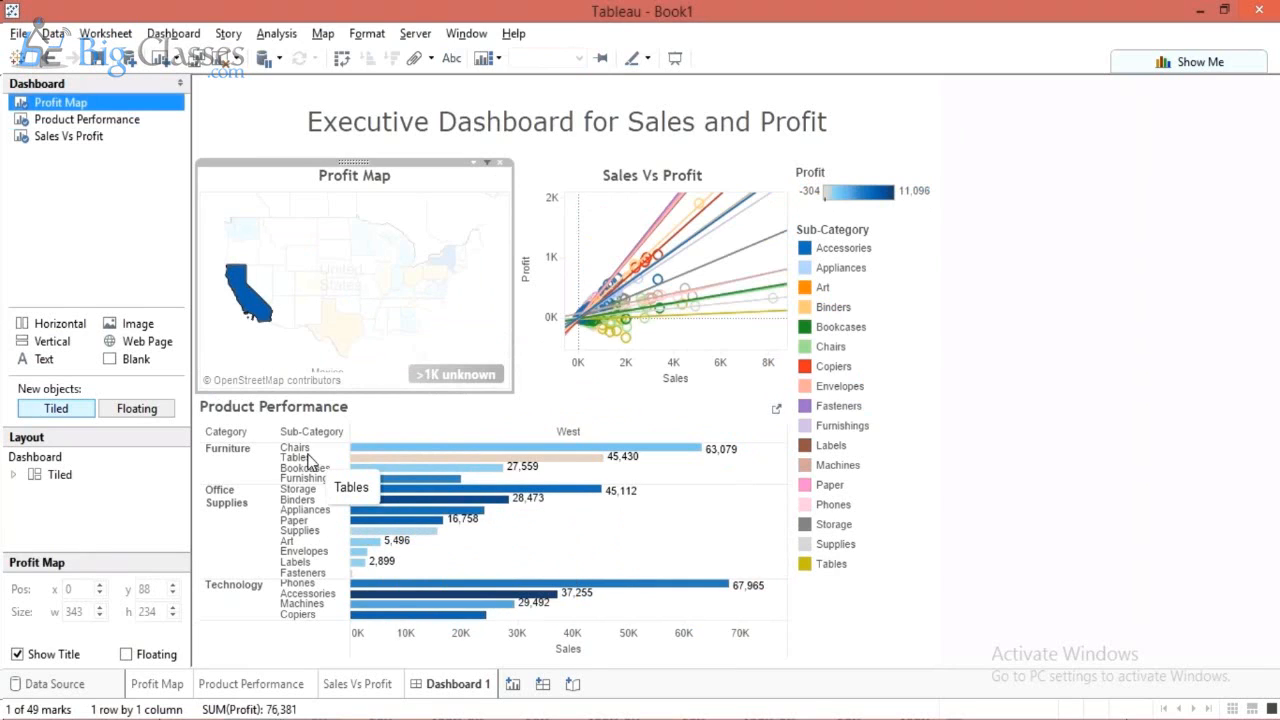
mouse_move(389, 590)
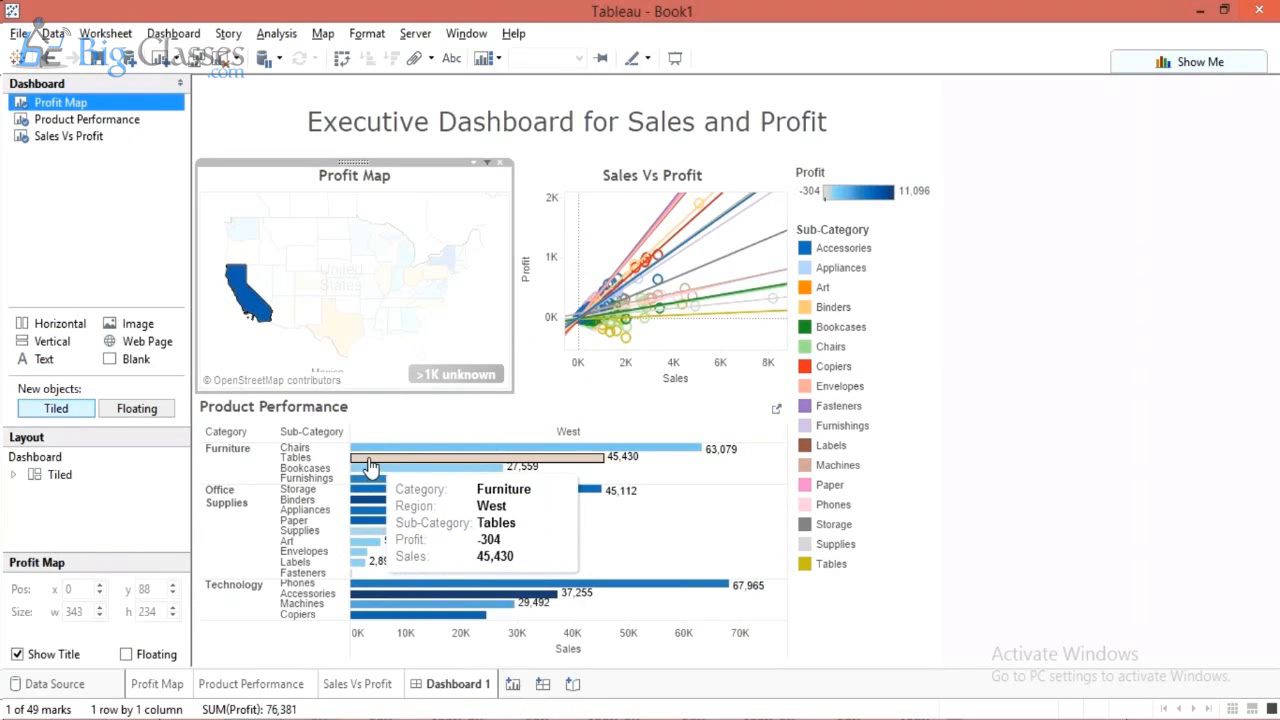
mouse_move(587, 462)
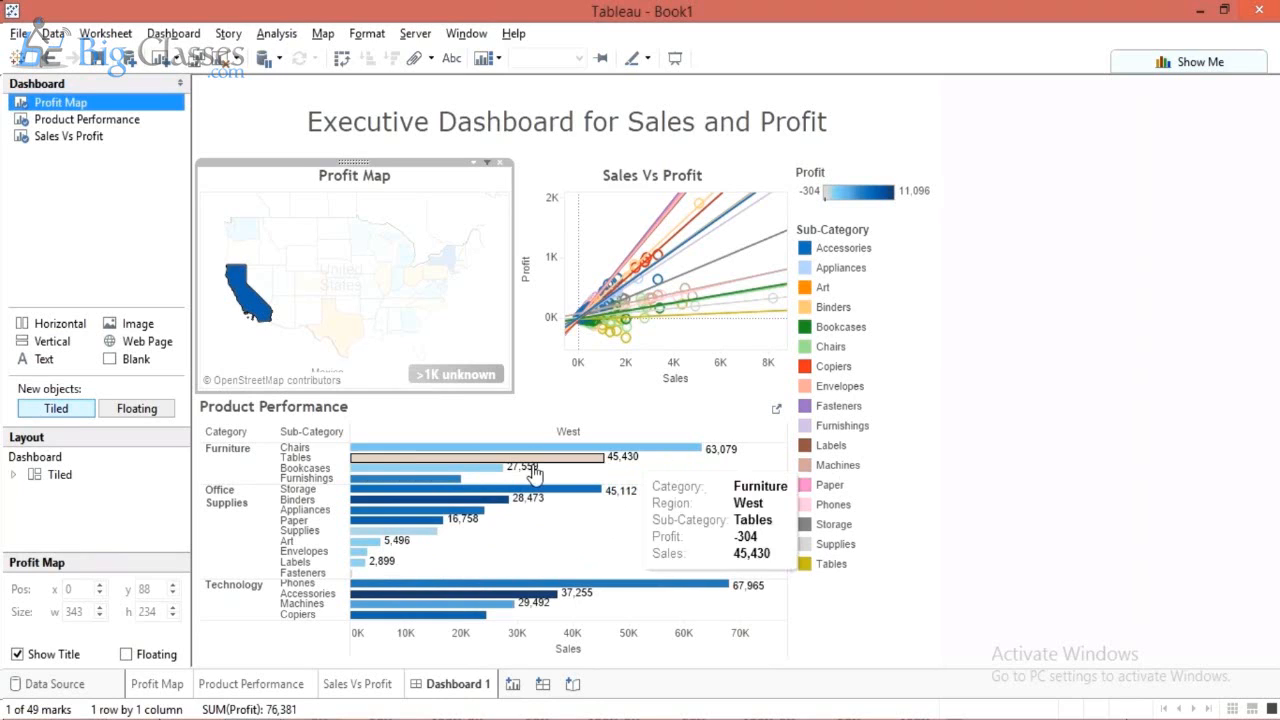
mouse_move(401, 457)
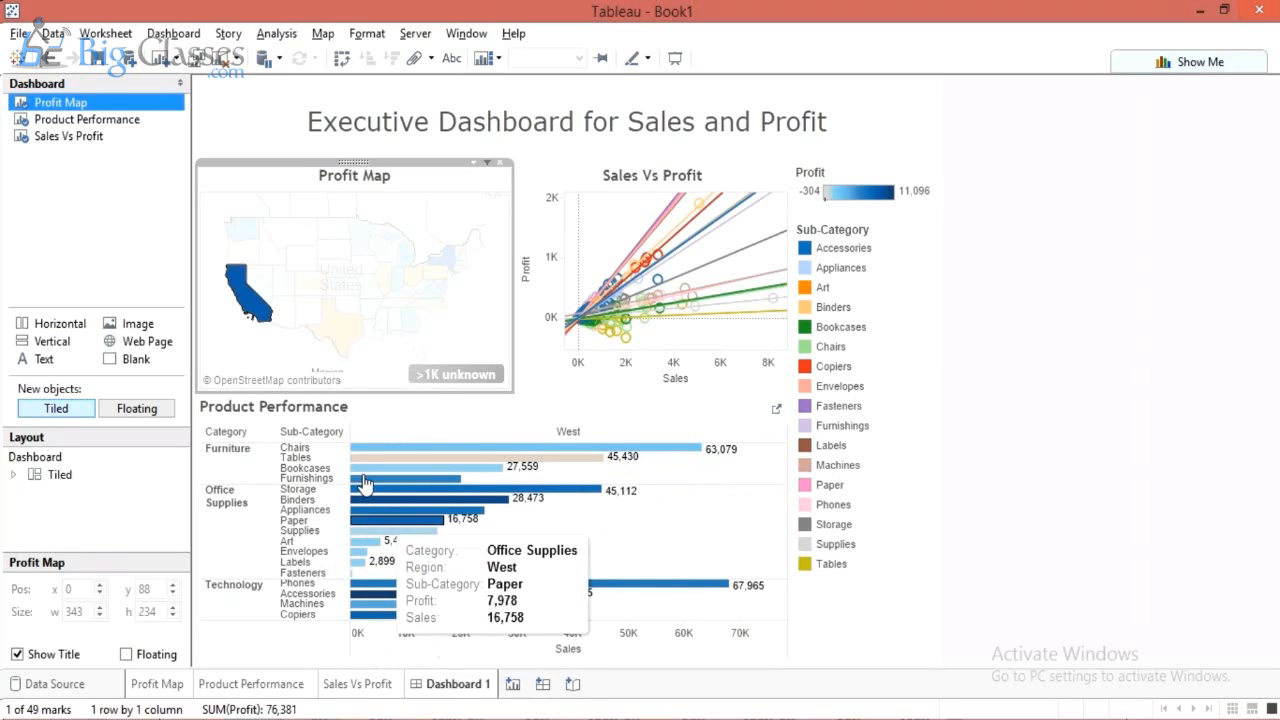
mouse_move(361, 467)
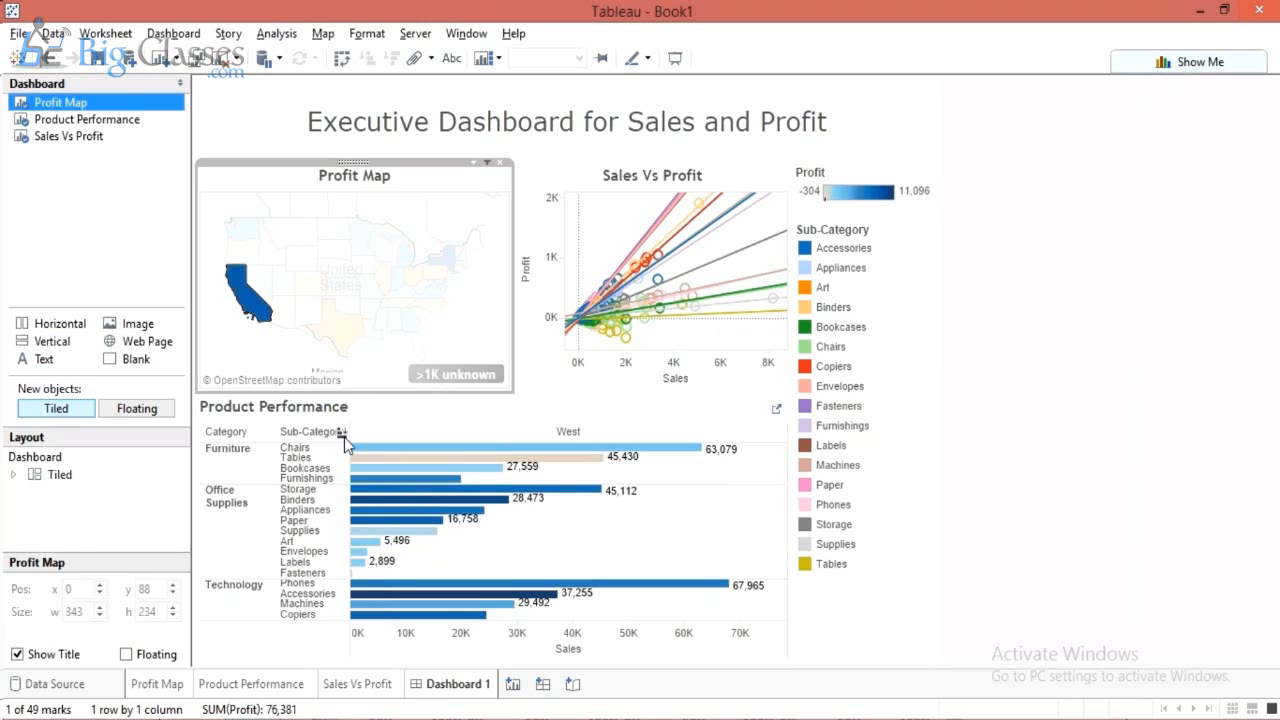
left_click(248, 305)
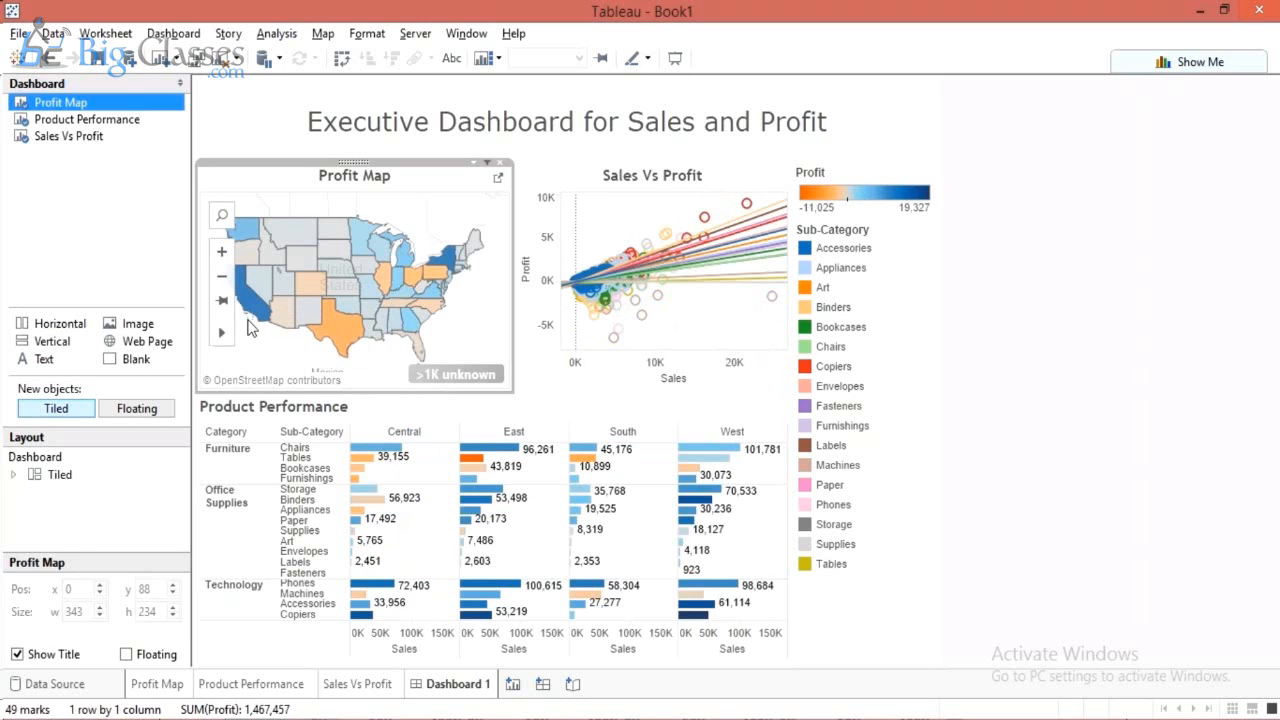
Select the Product Performance sheet on the dashboard and open its options.
mouse_move(250, 312)
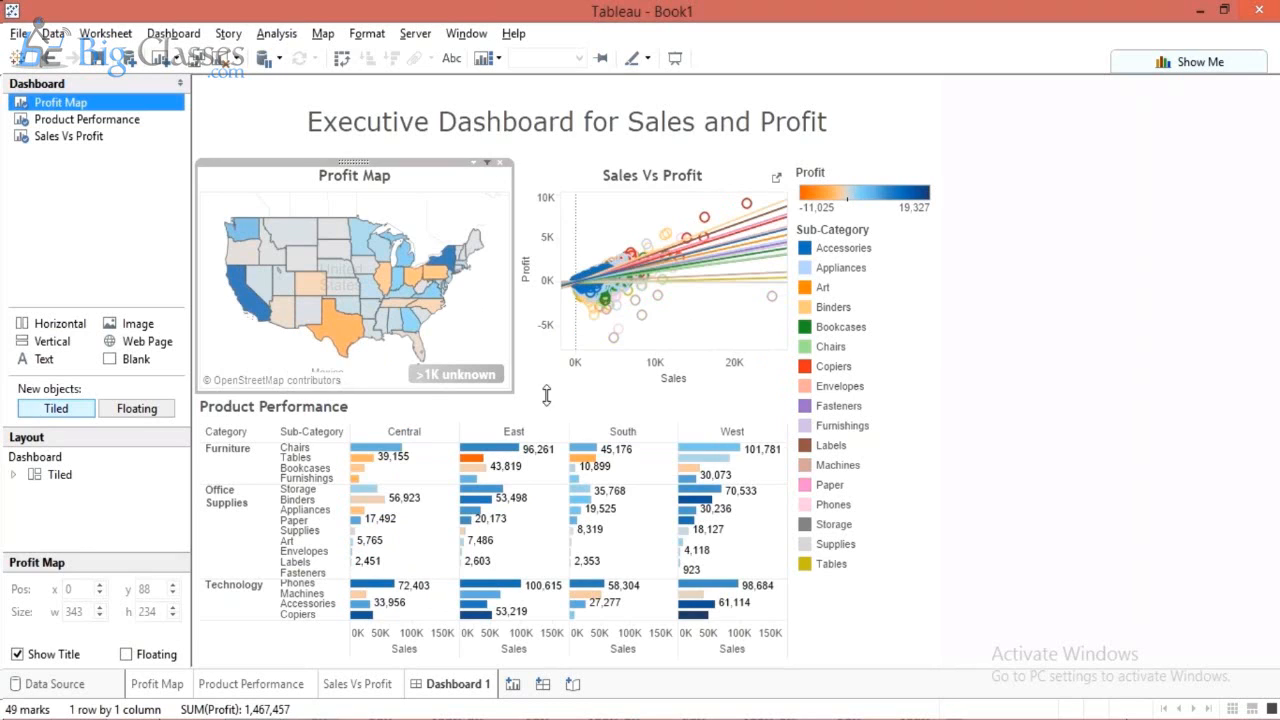
left_click(714, 412)
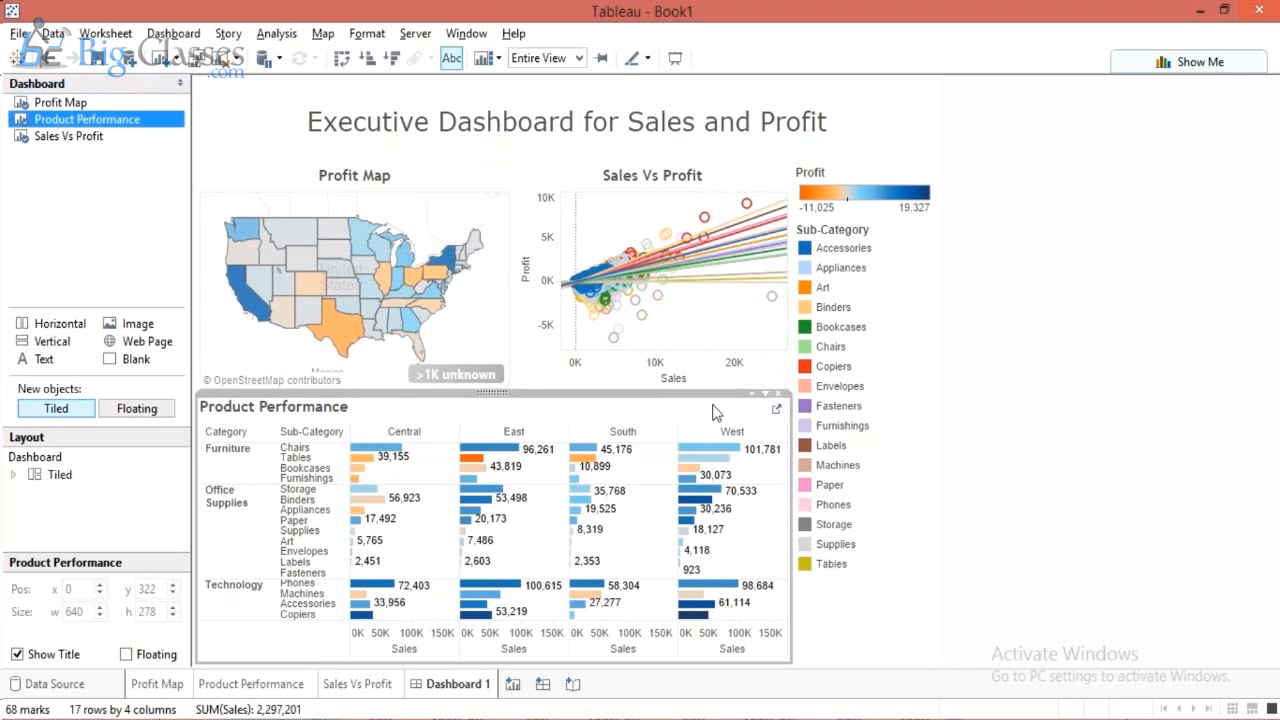
left_click(764, 394)
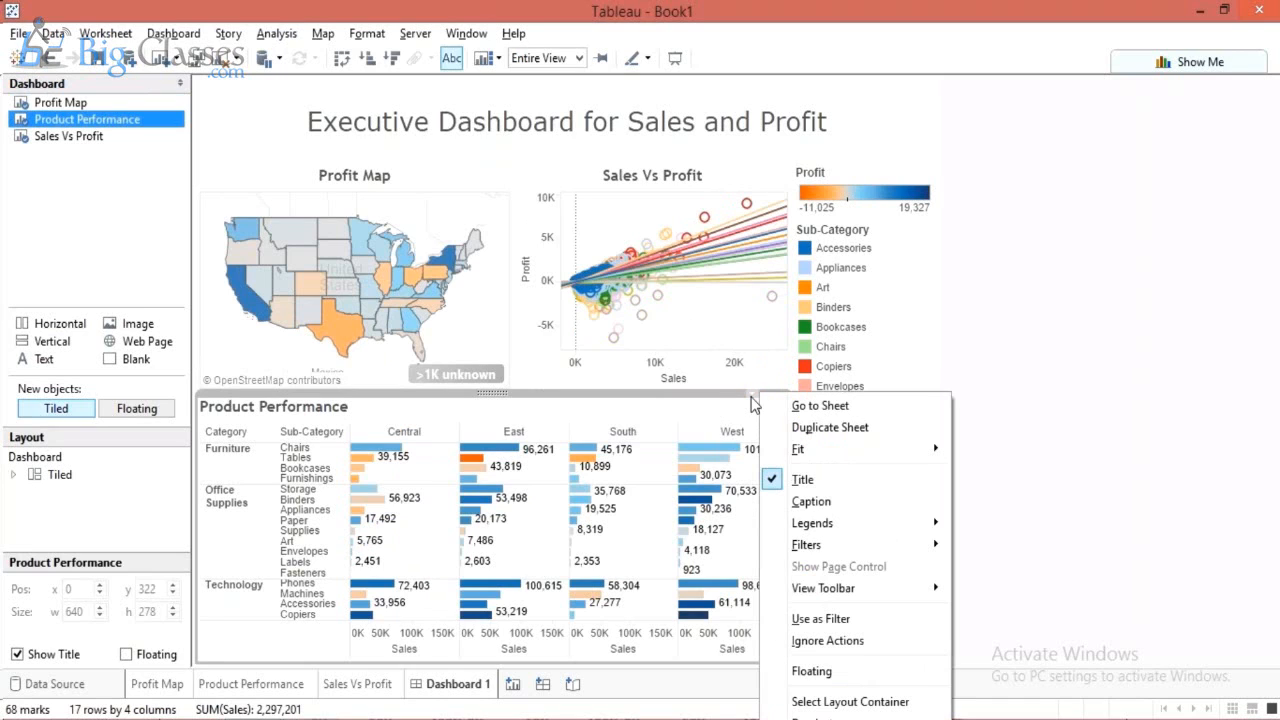
Set the Product Performance sheet on the dashboard to be used as a filter for the other views.
left_click(1067, 472)
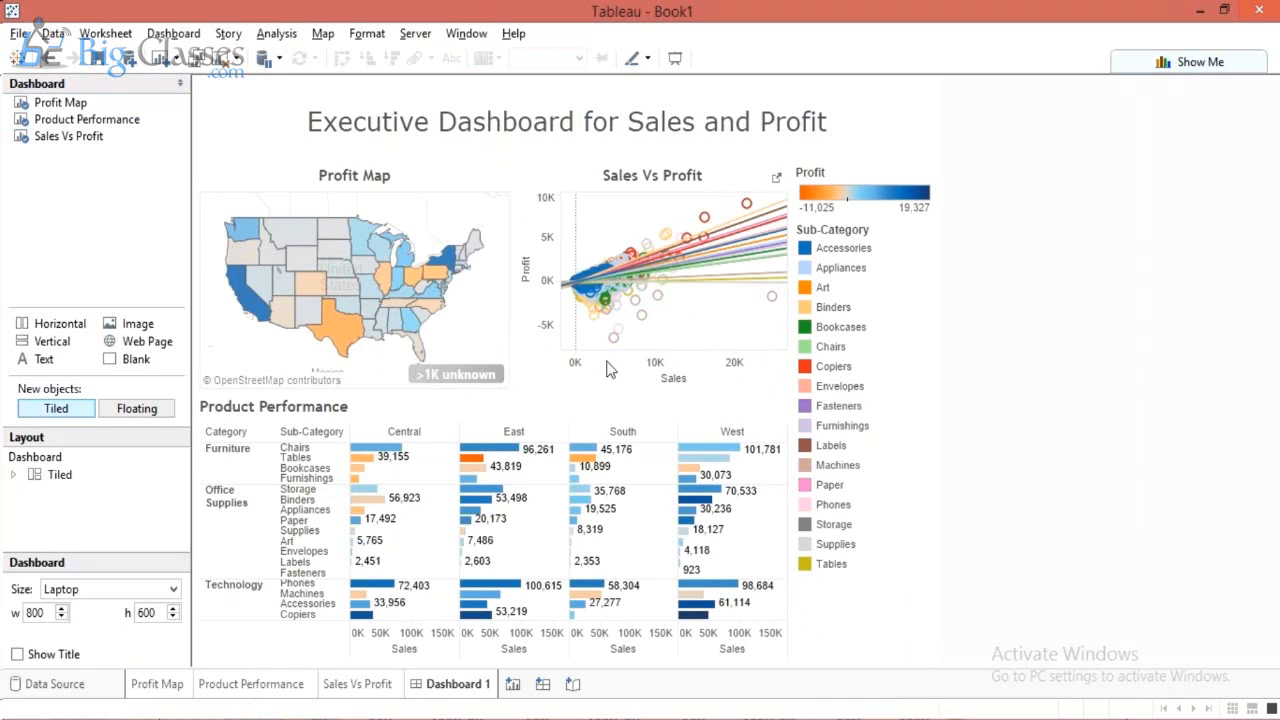
left_click(745, 404)
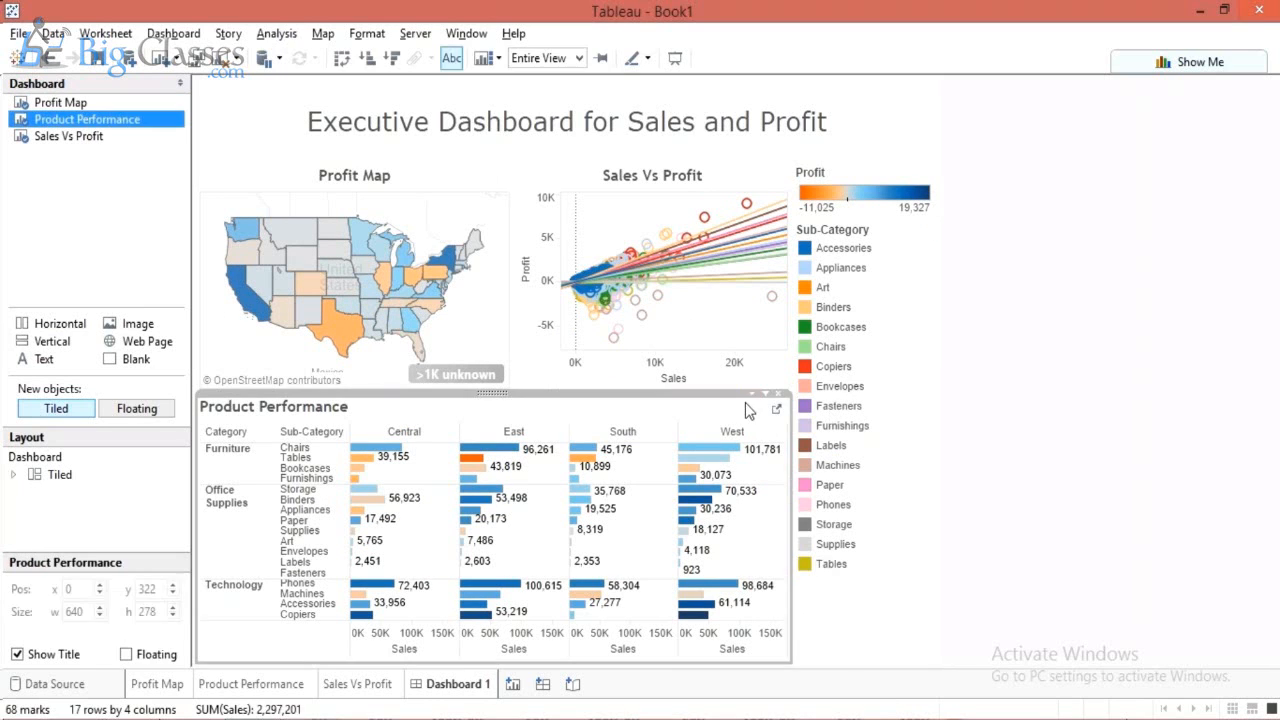
left_click(764, 393)
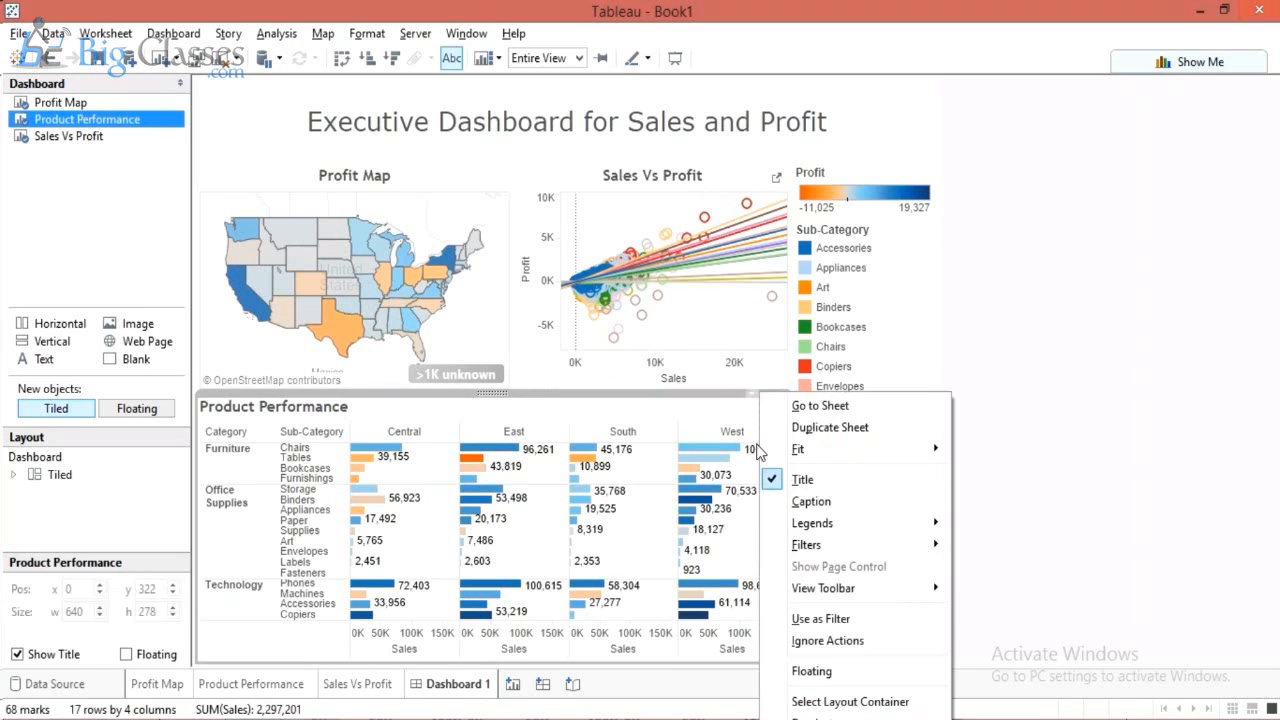
left_click(820, 619)
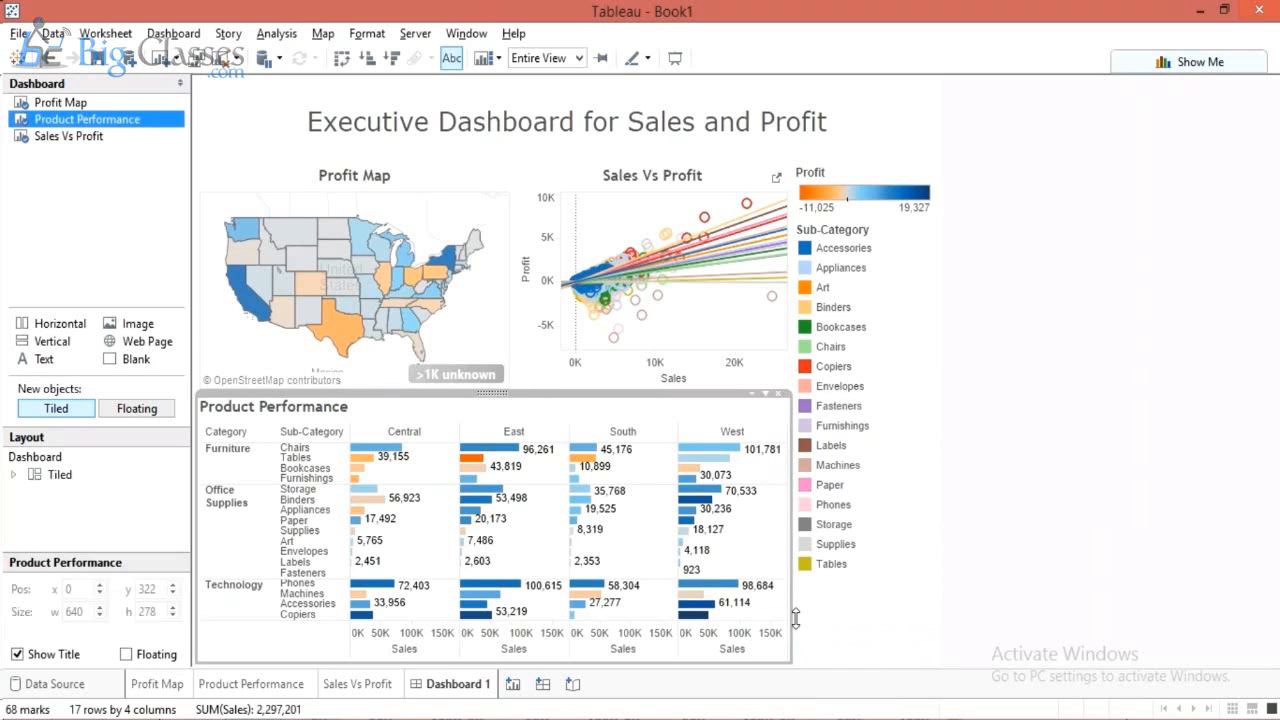
Filter the dashboard to the Tables sub-category and examine Washington's profit on the Profit Map.
left_click(288, 464)
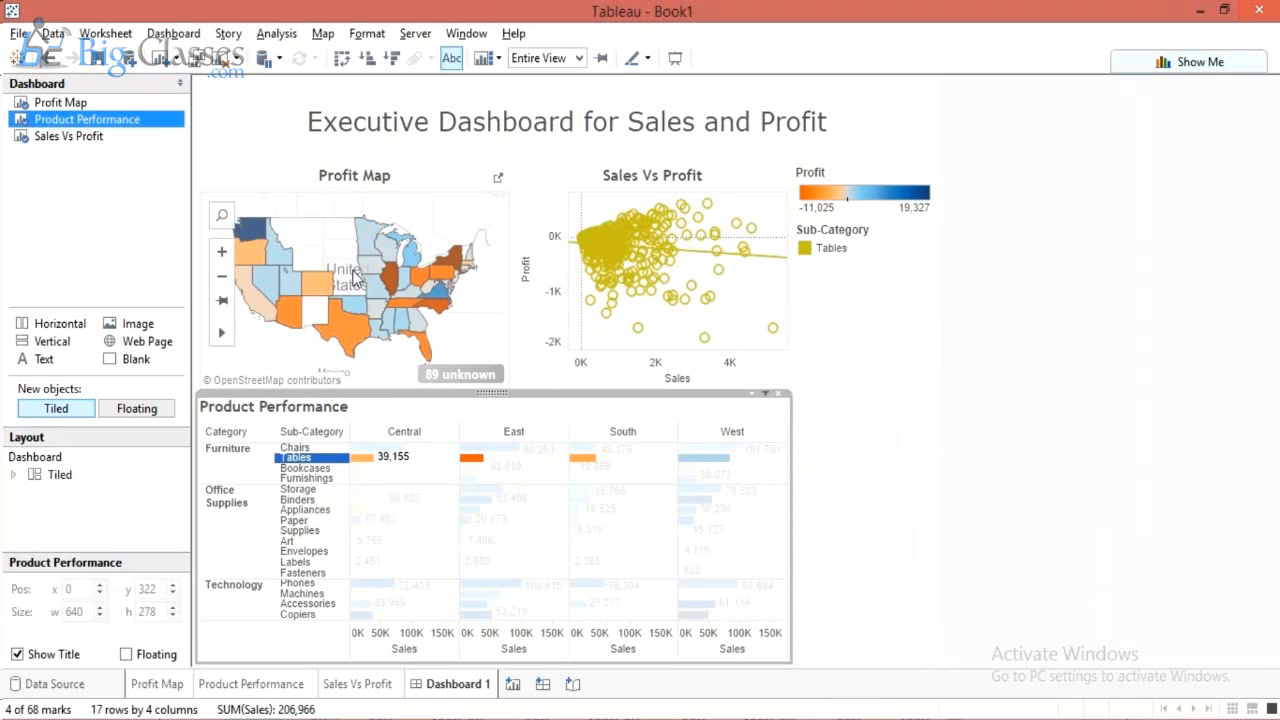
mouse_move(248, 240)
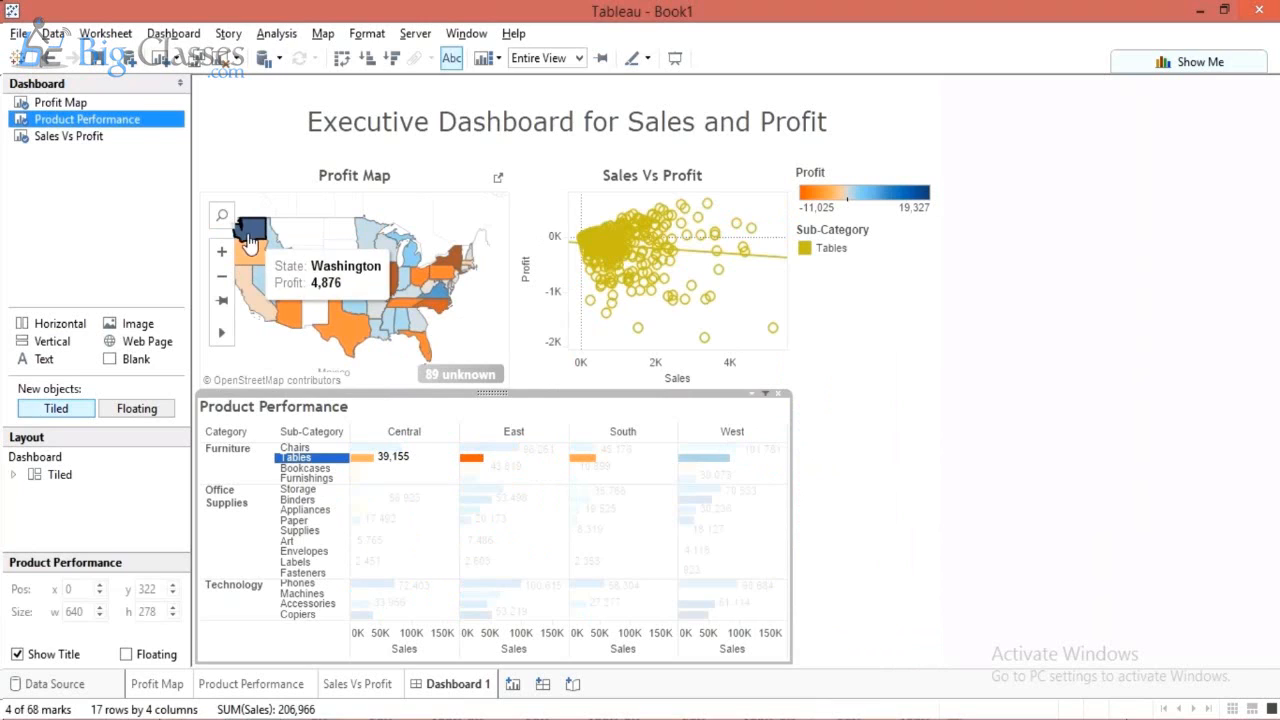
mouse_move(372, 316)
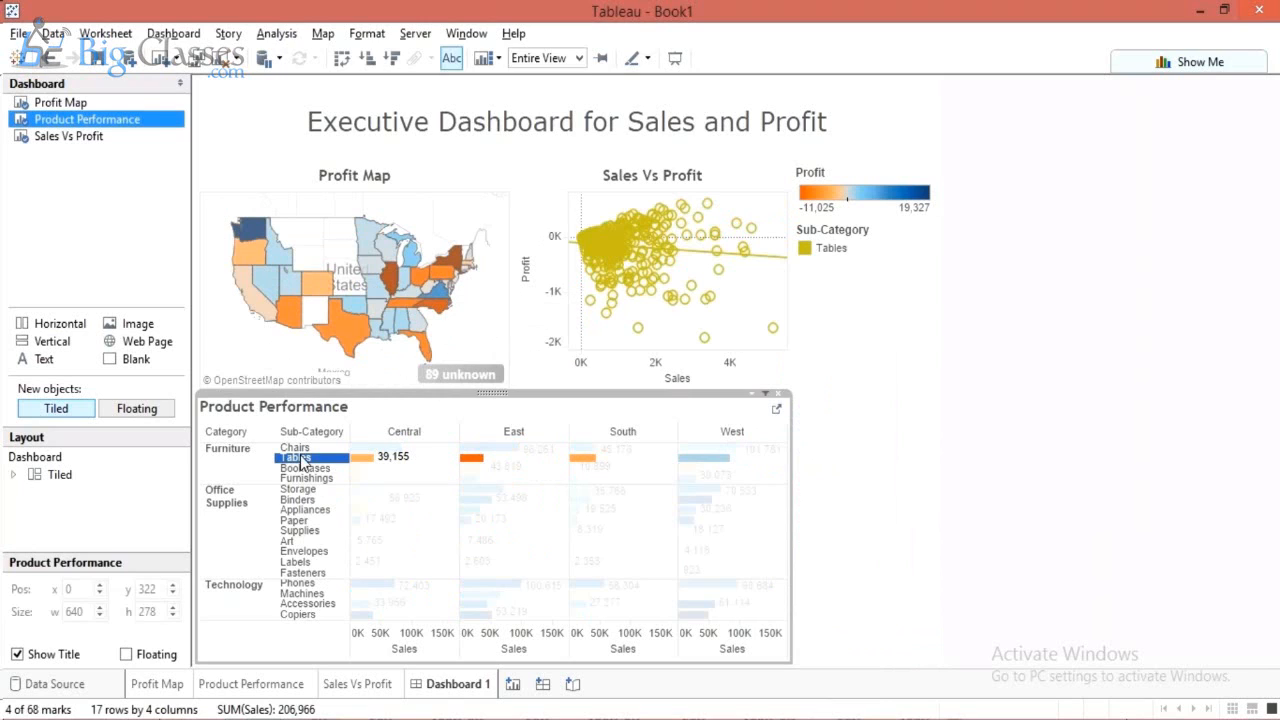
Filter the dashboard to the Copiers sub-category, clear that selection, and examine the state profits on the Profit Map.
left_click(298, 614)
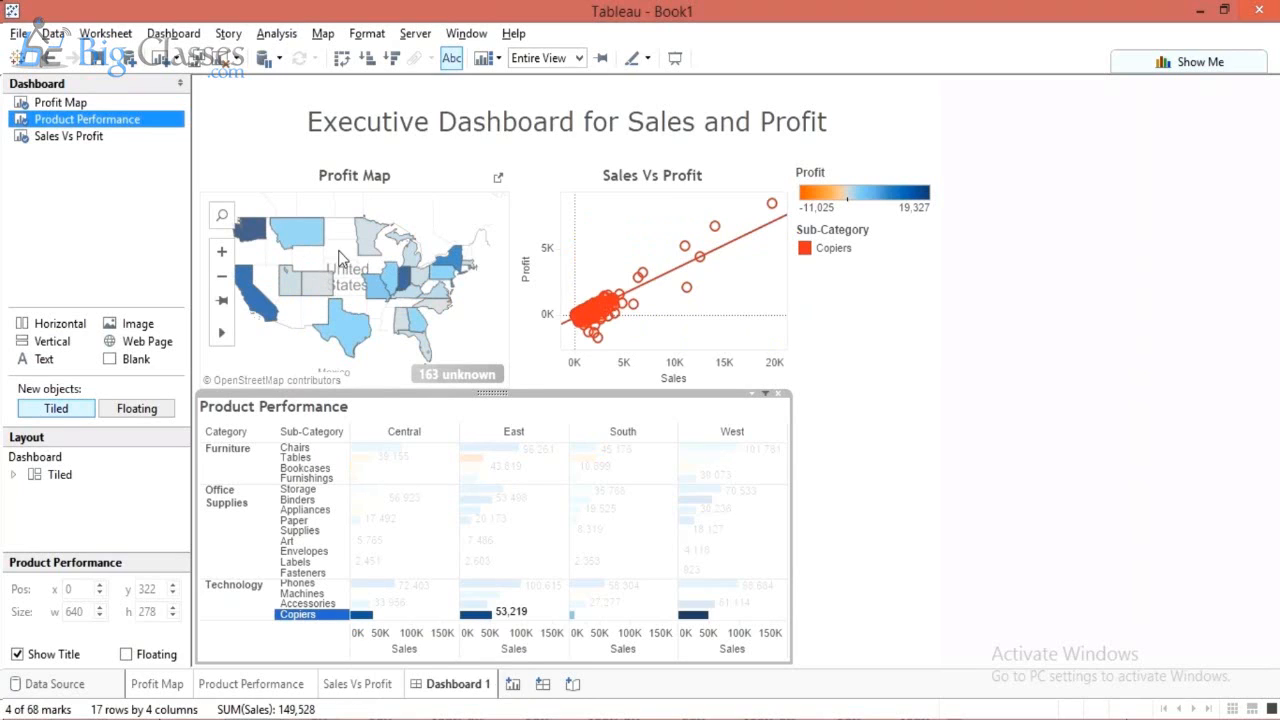
left_click(966, 366)
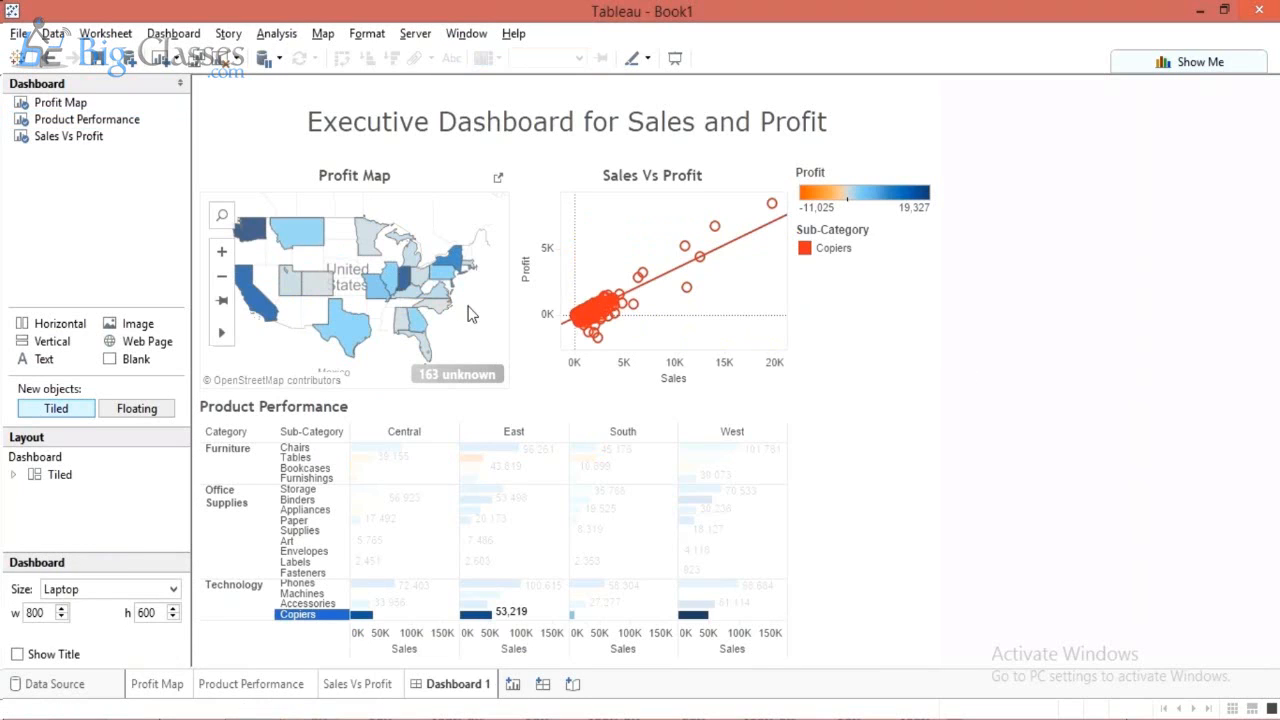
left_click(471, 313)
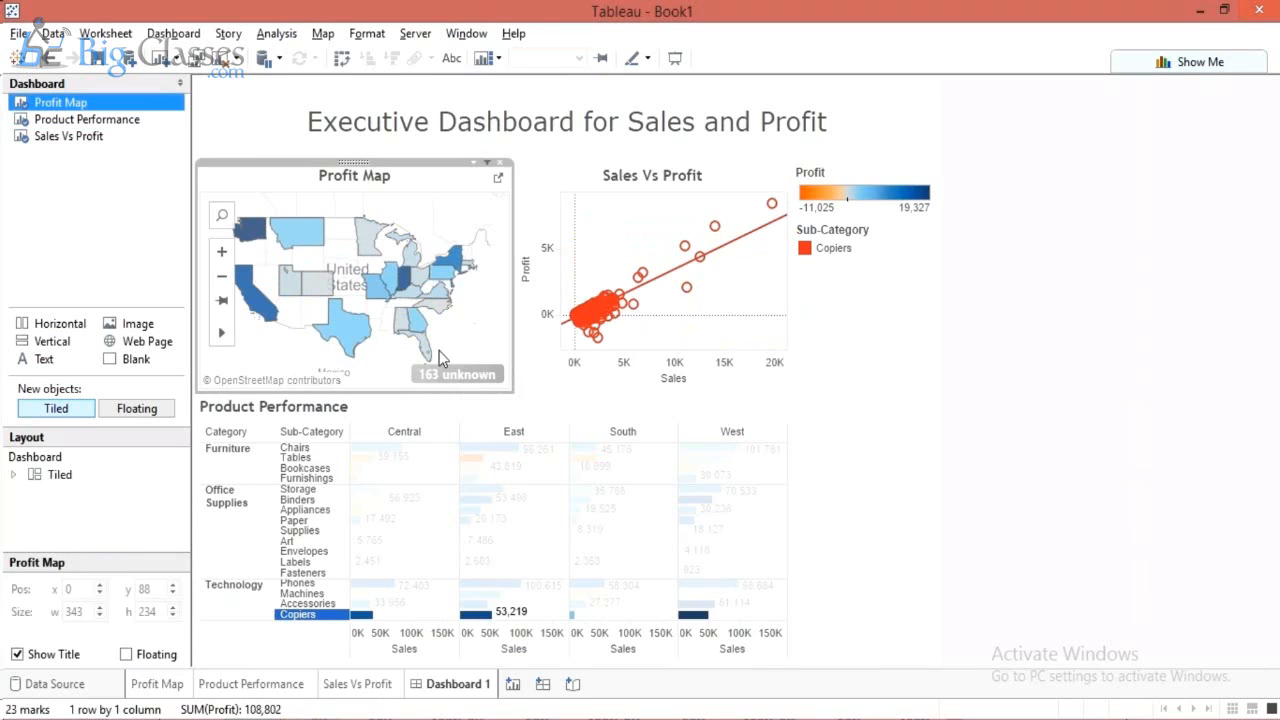
left_click(284, 616)
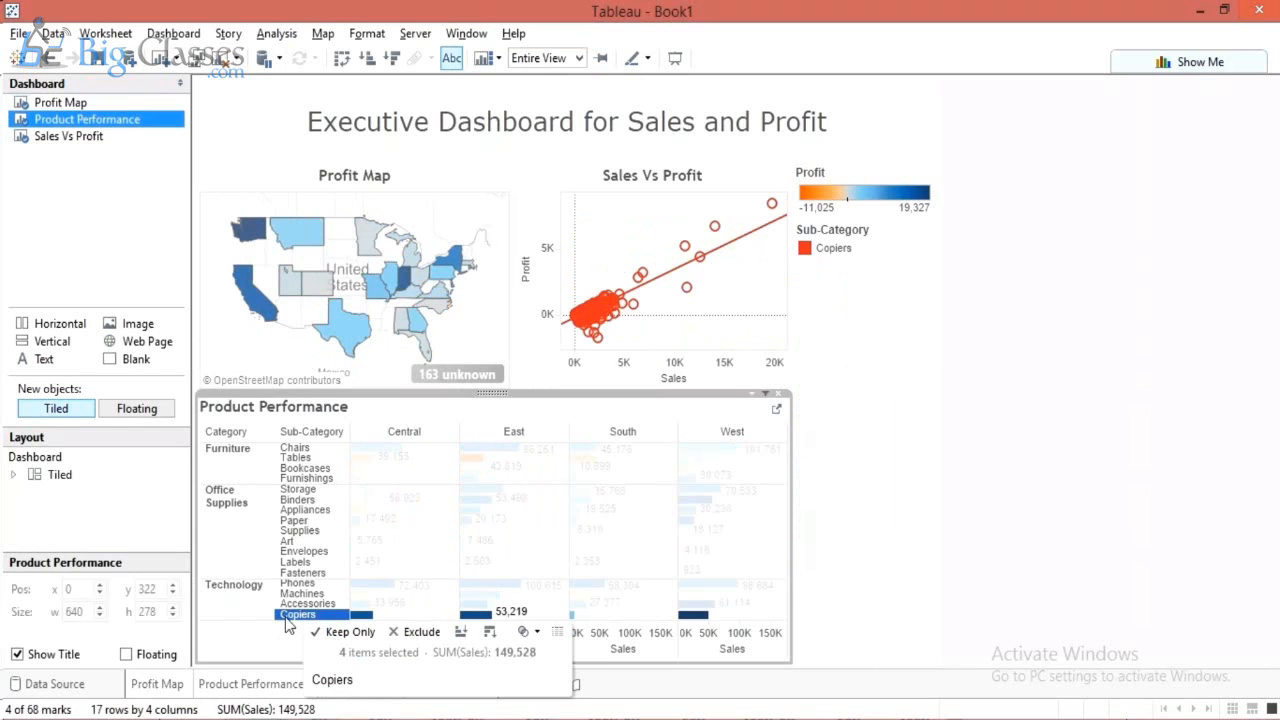
left_click(287, 624)
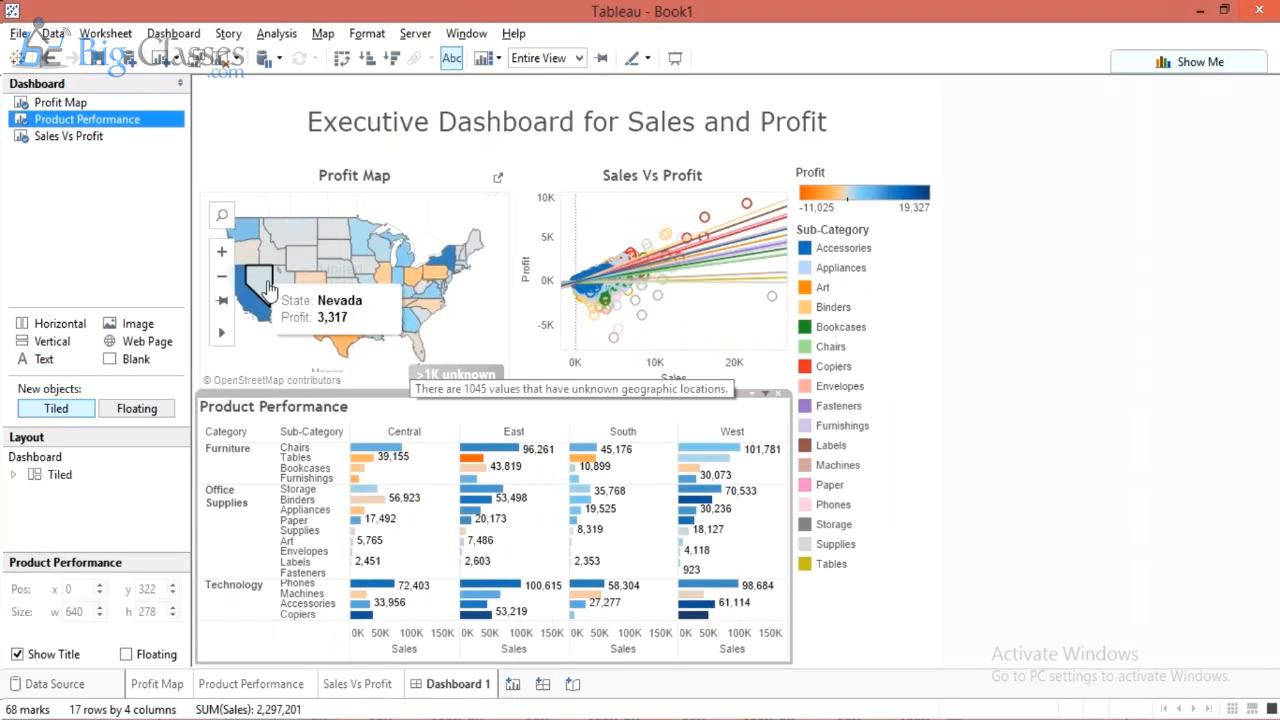
mouse_move(293, 270)
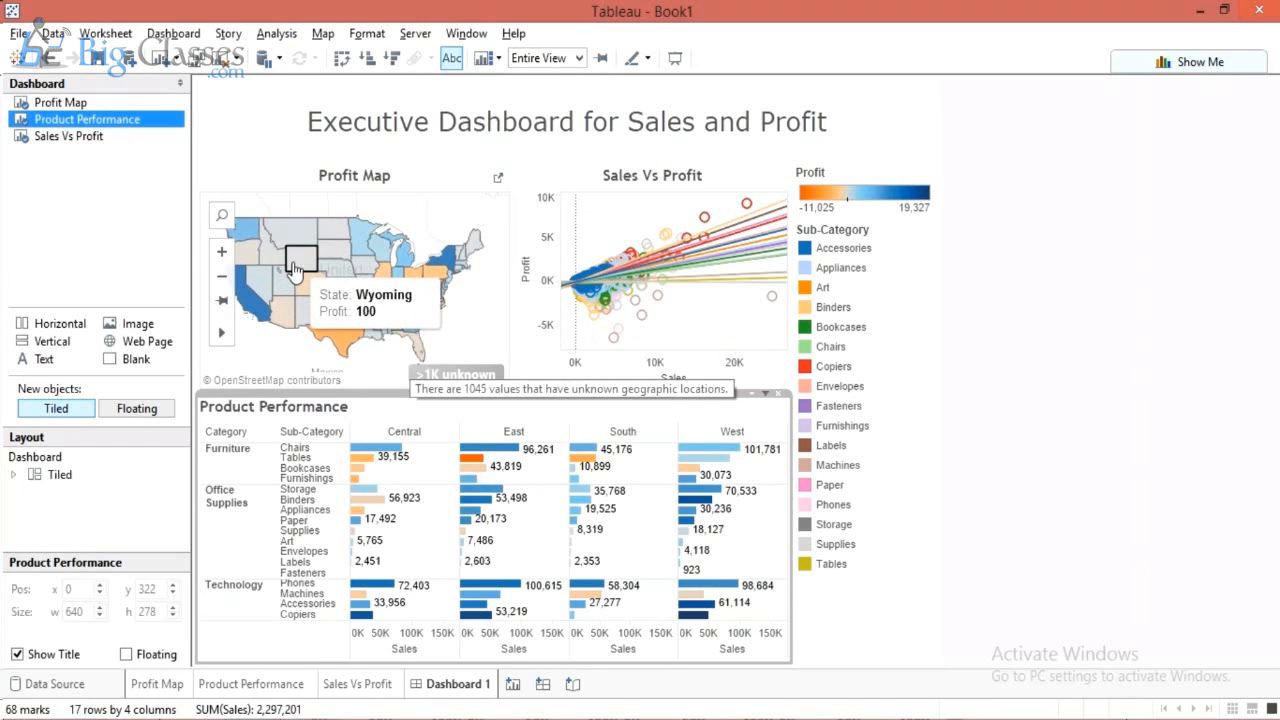
mouse_move(252, 314)
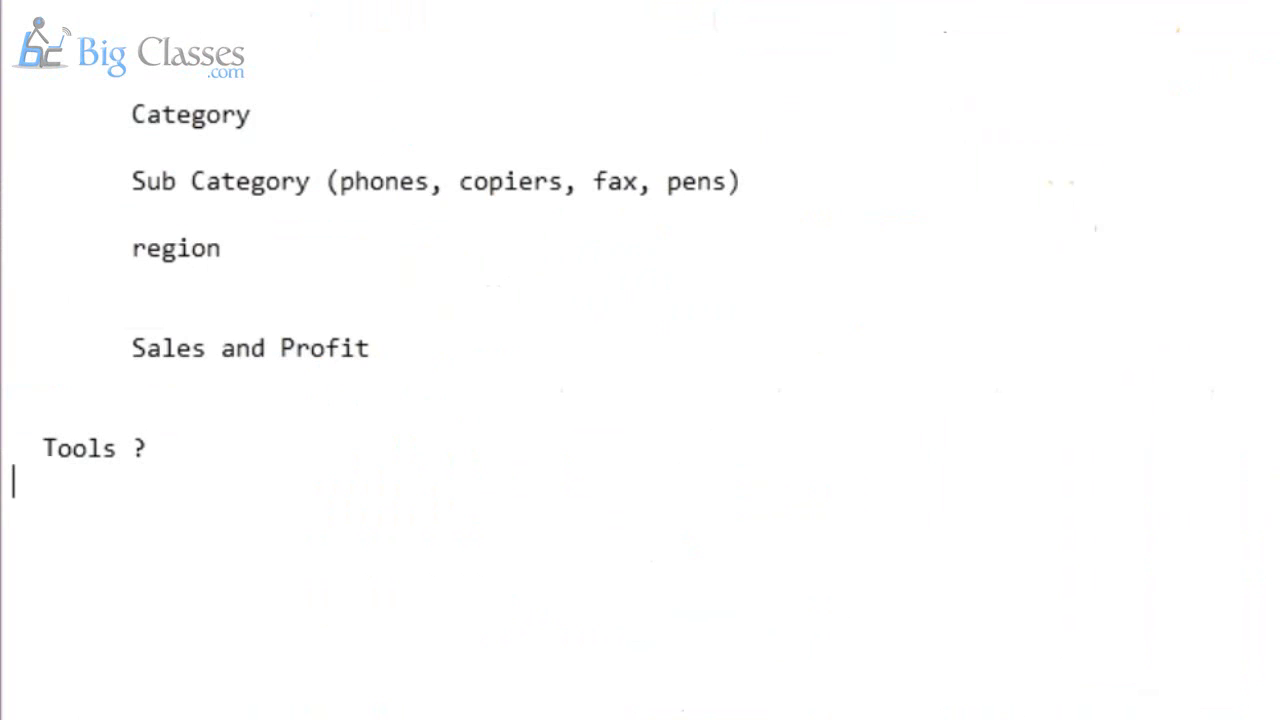
Switch to the text notes and add an indented line under "Tools ?" reading "VizQL (tableau - ) Visual Query Language".
key("Return")
key("Tab")
type("Viz")
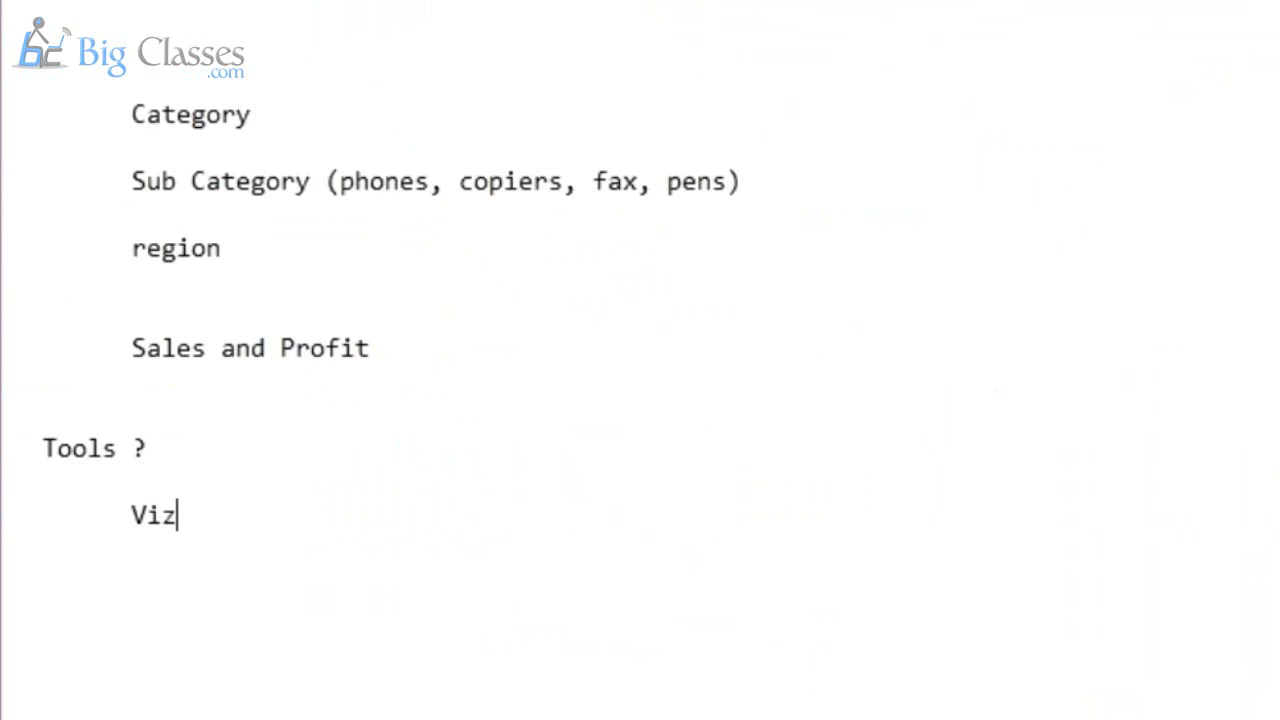
type("QL (")
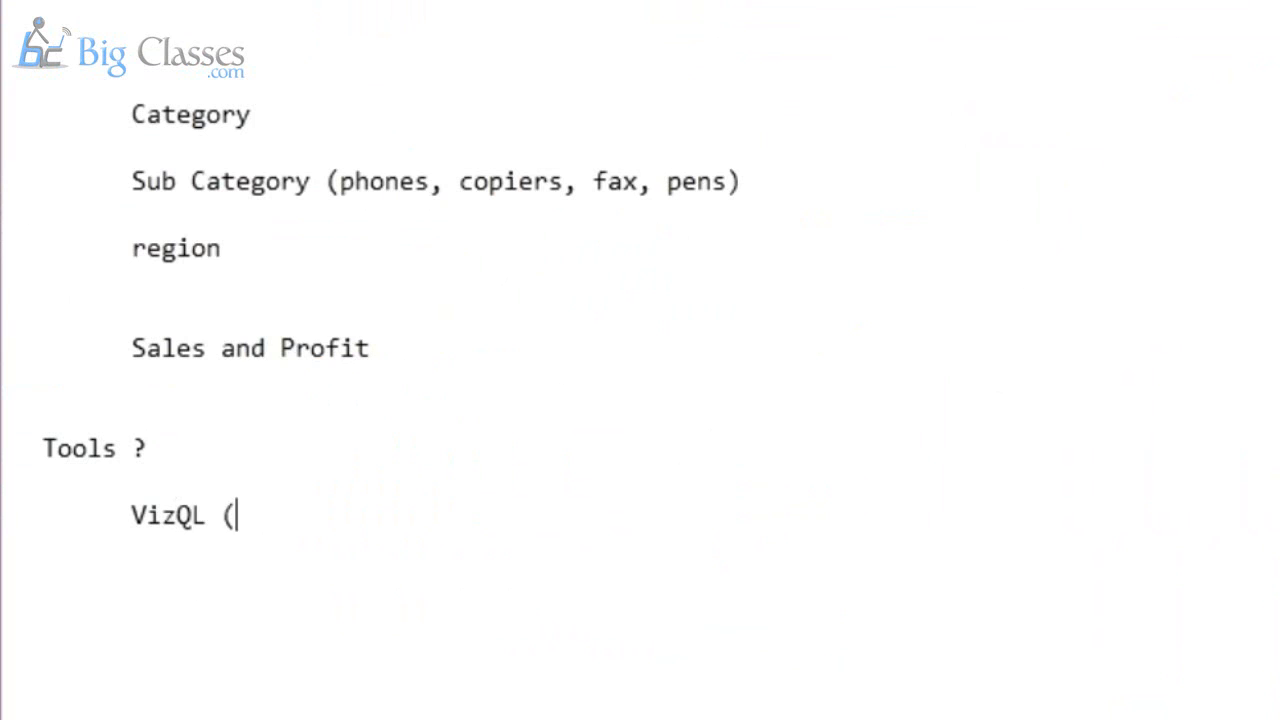
type("tableau -")
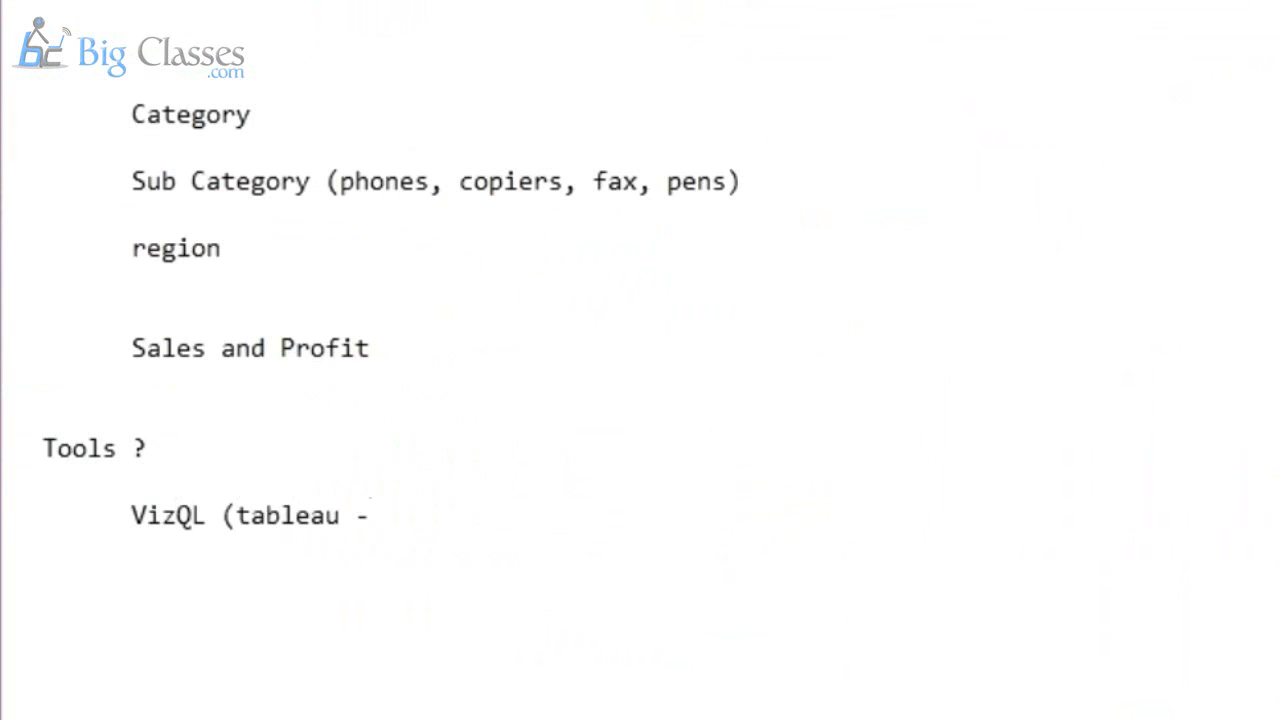
type(" ) Vis")
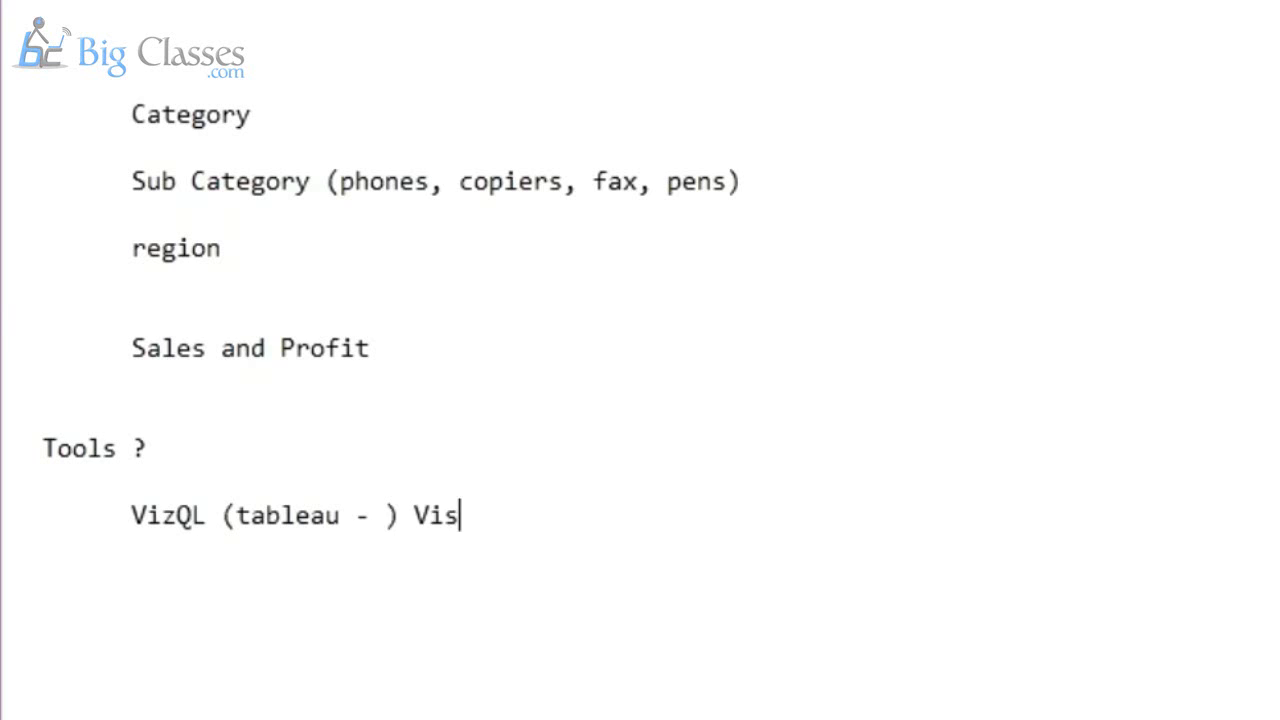
type("ual Qur")
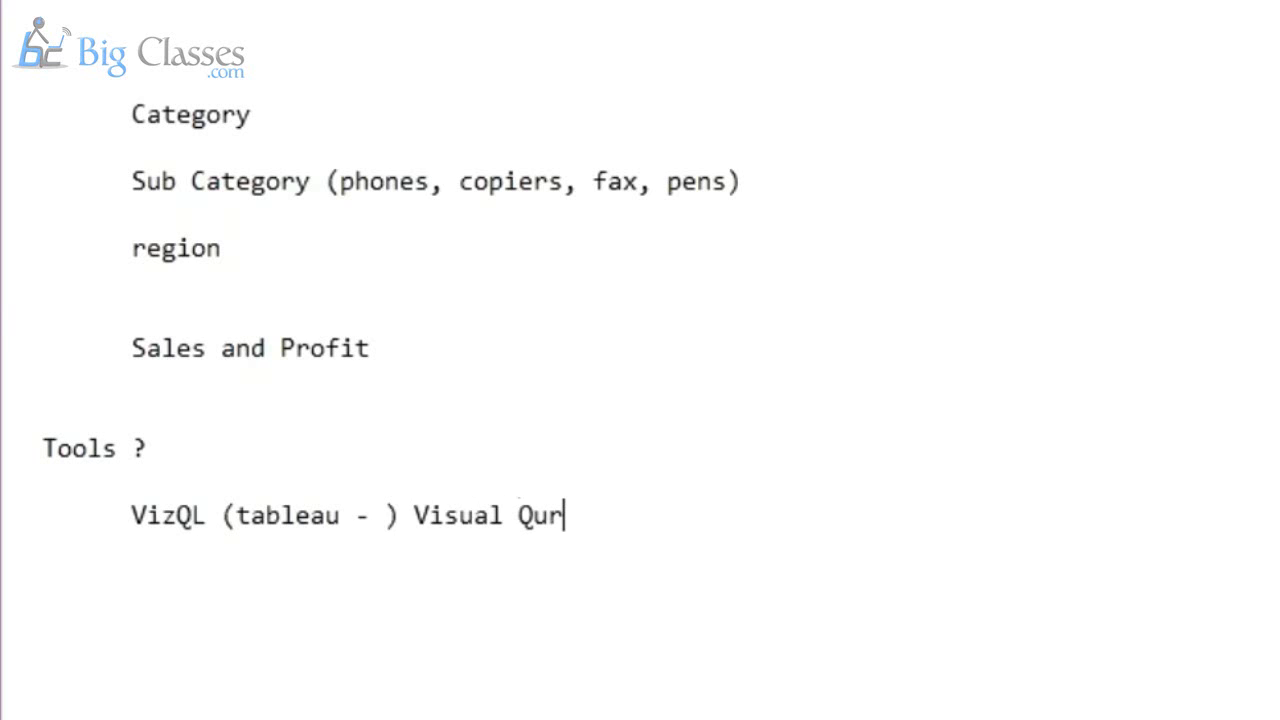
key("BackSpace")
type("ery Lan")
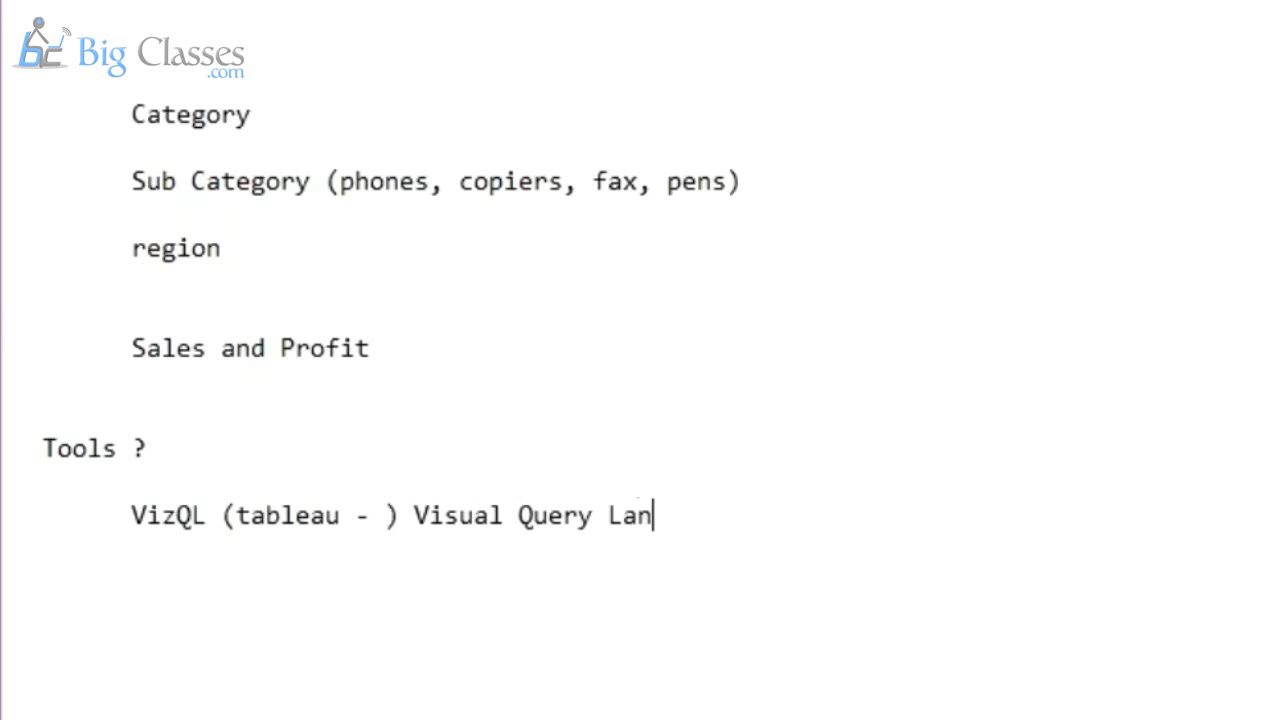
type("gual")
key("BackSpace")
type("g")
key("BackSpace")
key("BackSpace")
type("age ")
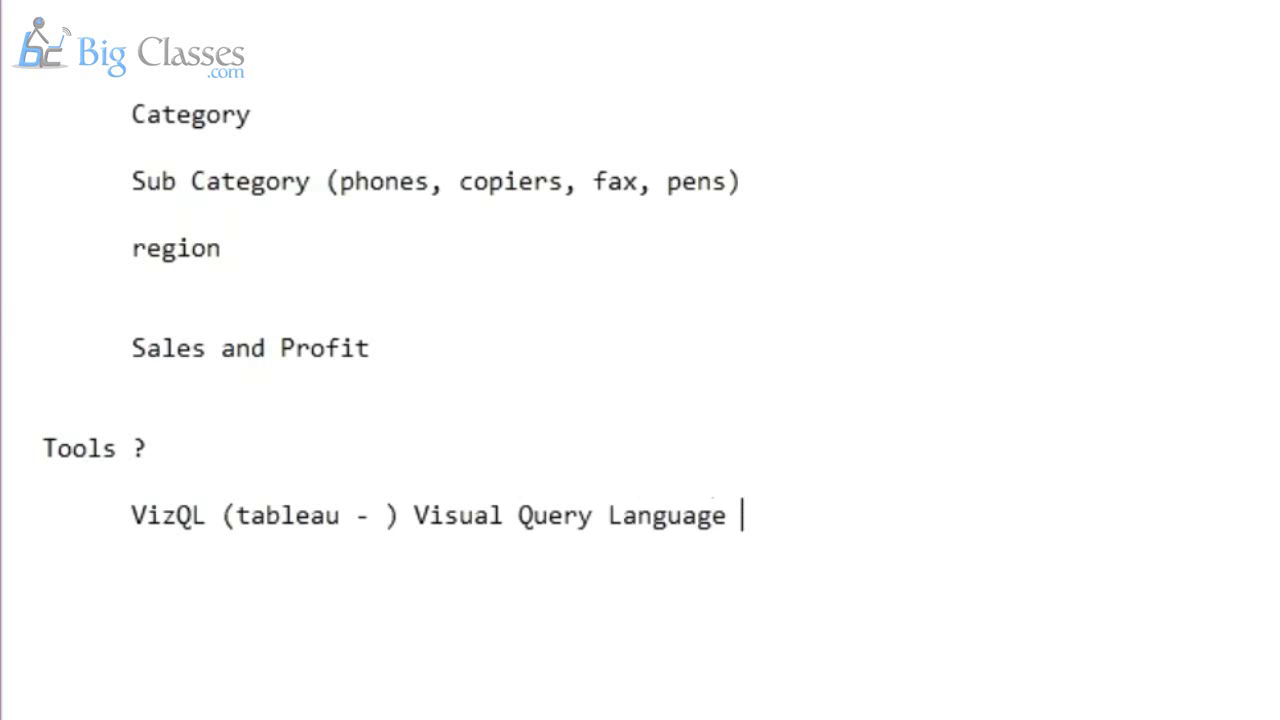
Append "-> SQL -" to the end of the VizQL line.
type("-> SQL")
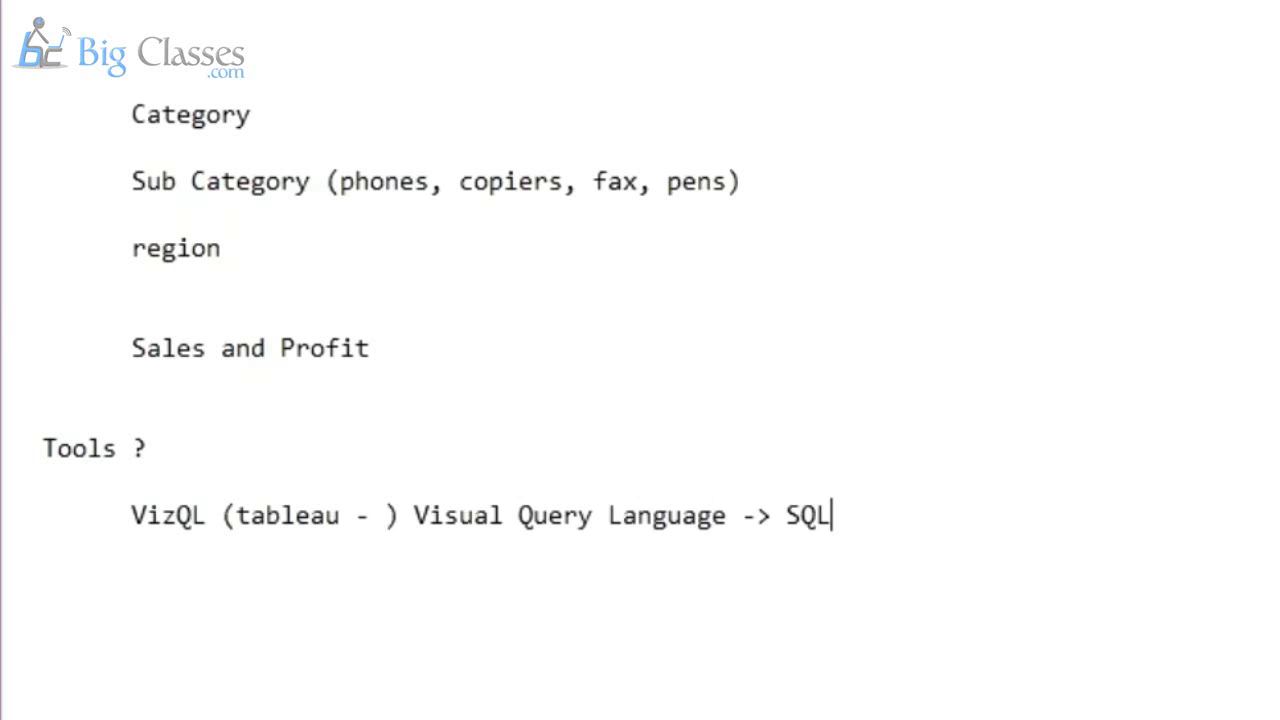
type(" _")
key("BackSpace")
type("-")
Switch to Tableau and examine the Profit Map and Sales Vs Profit views on the dashboard.
key("alt+Tab")
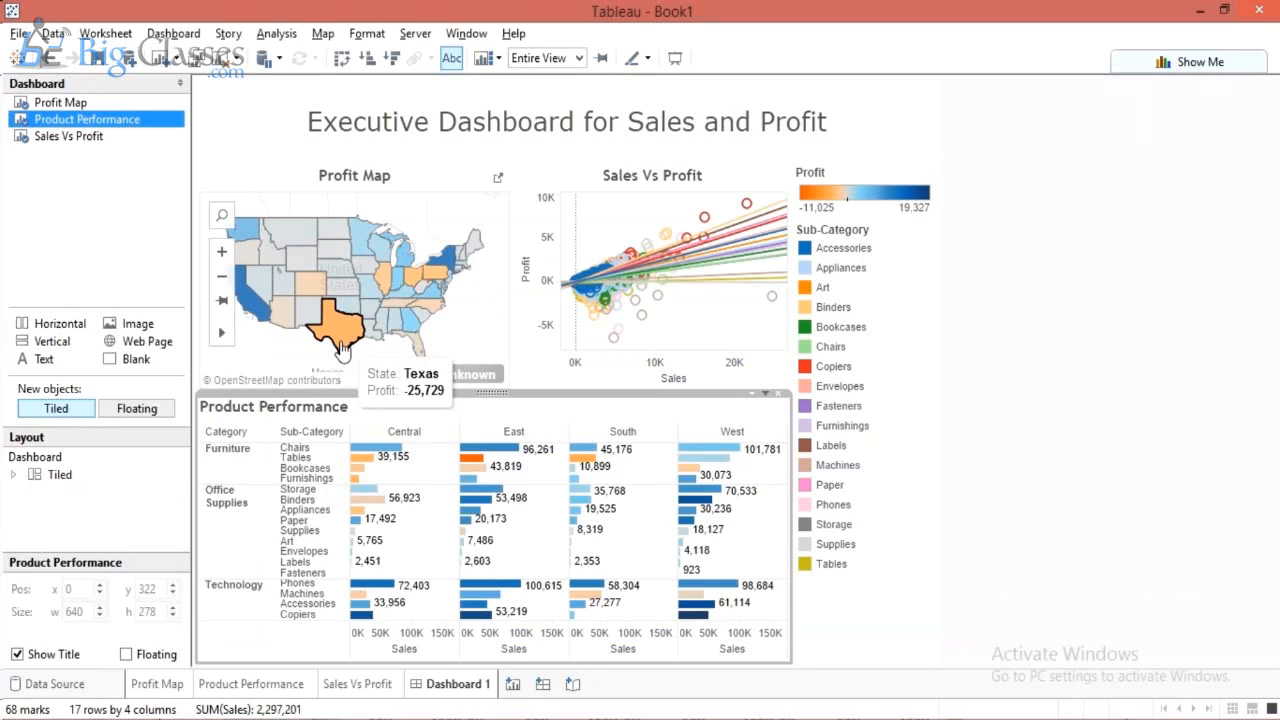
left_click(481, 333)
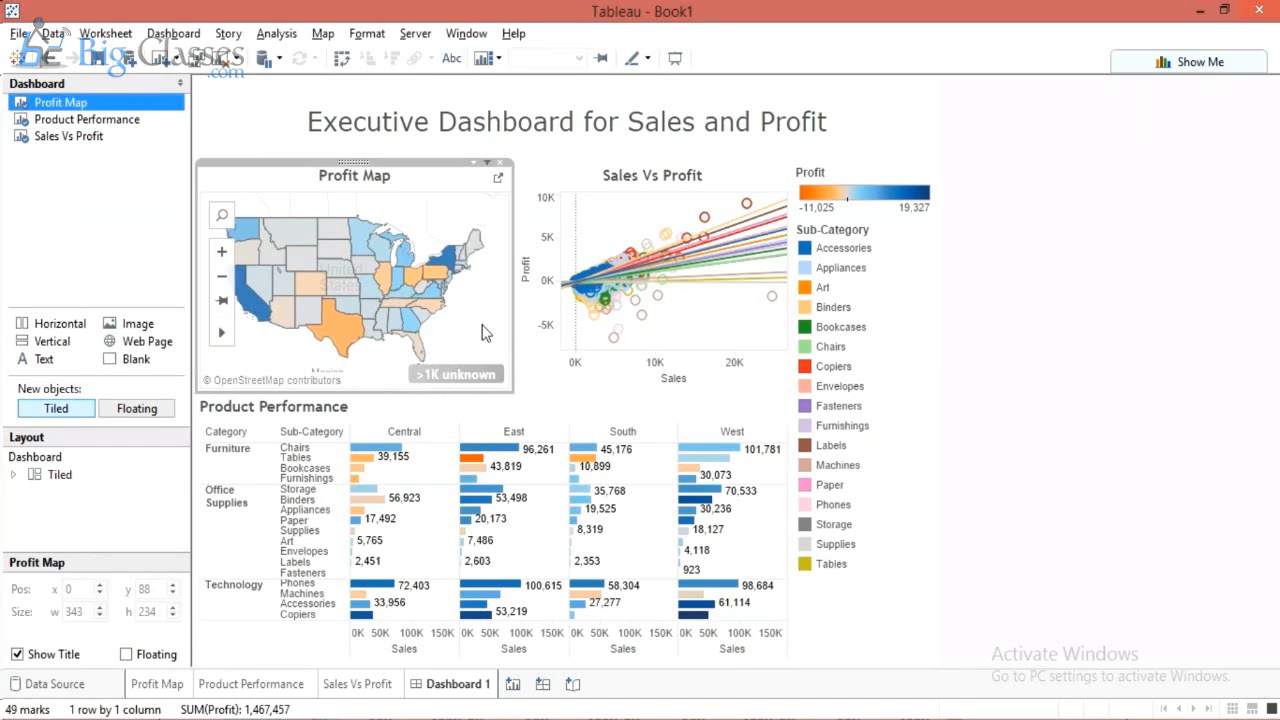
left_click(545, 388)
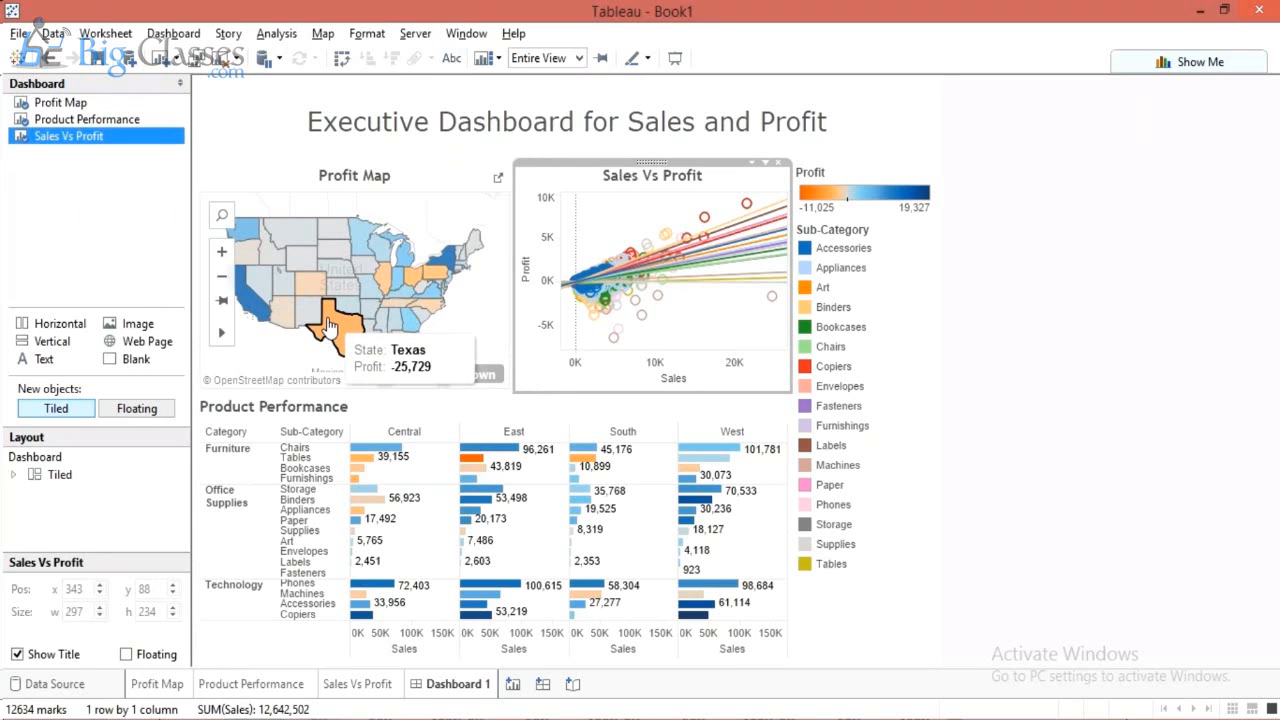
Switch back to the text notes and insert three blank lines between "Tools ?" and the VizQL line.
key("alt+Tab")
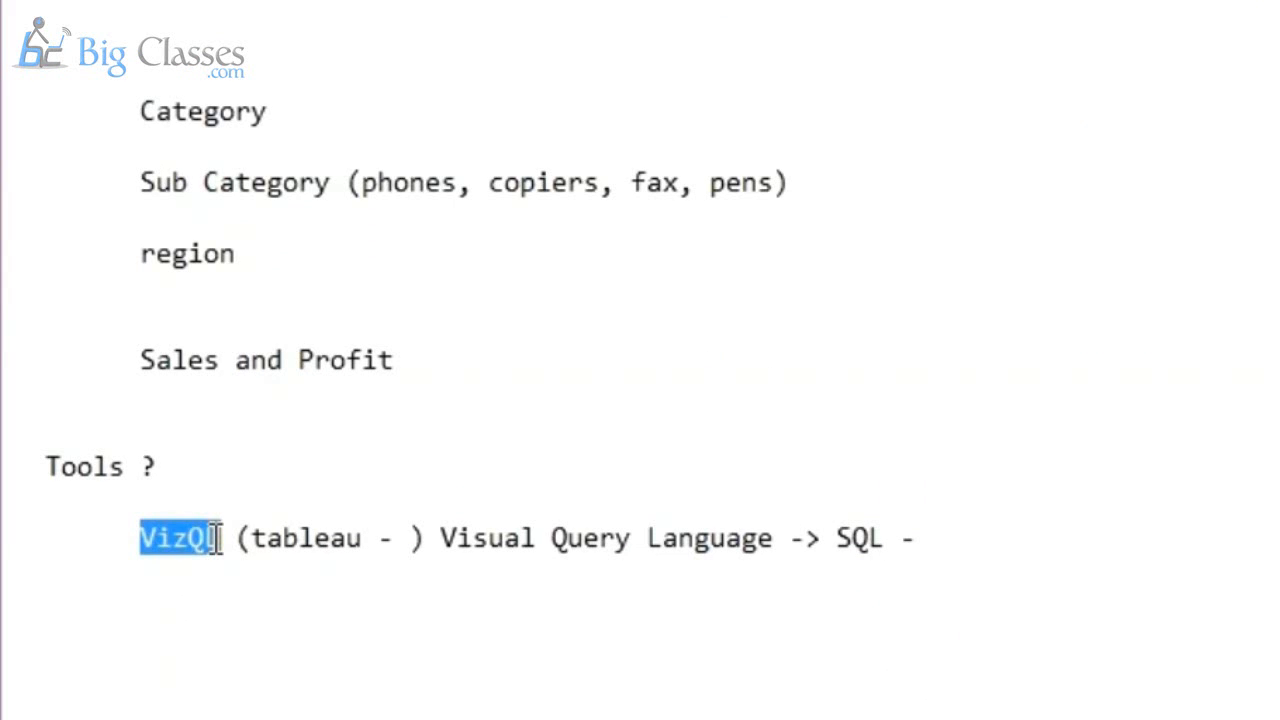
left_click(335, 477)
key("Return")
key("Return")
key("Return")
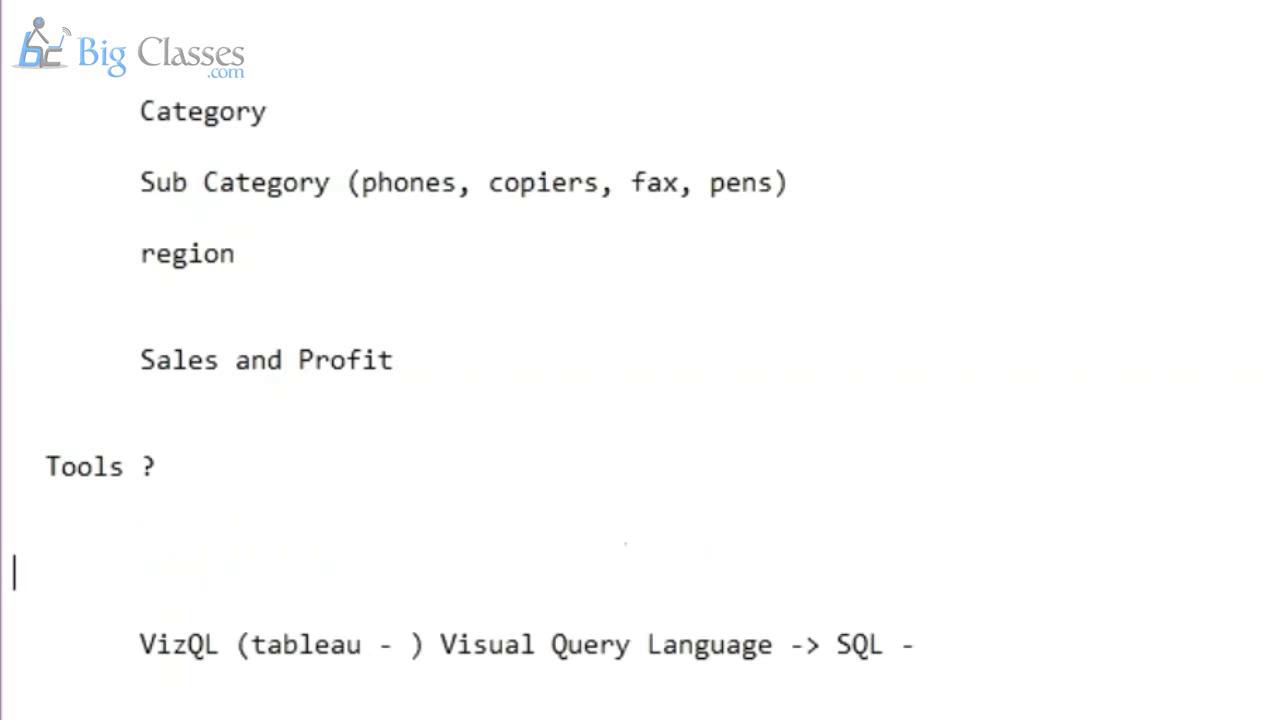
Switch to Tableau, open the workbook's data source, and join the Returns sheet to Orders.
key("alt+Tab")
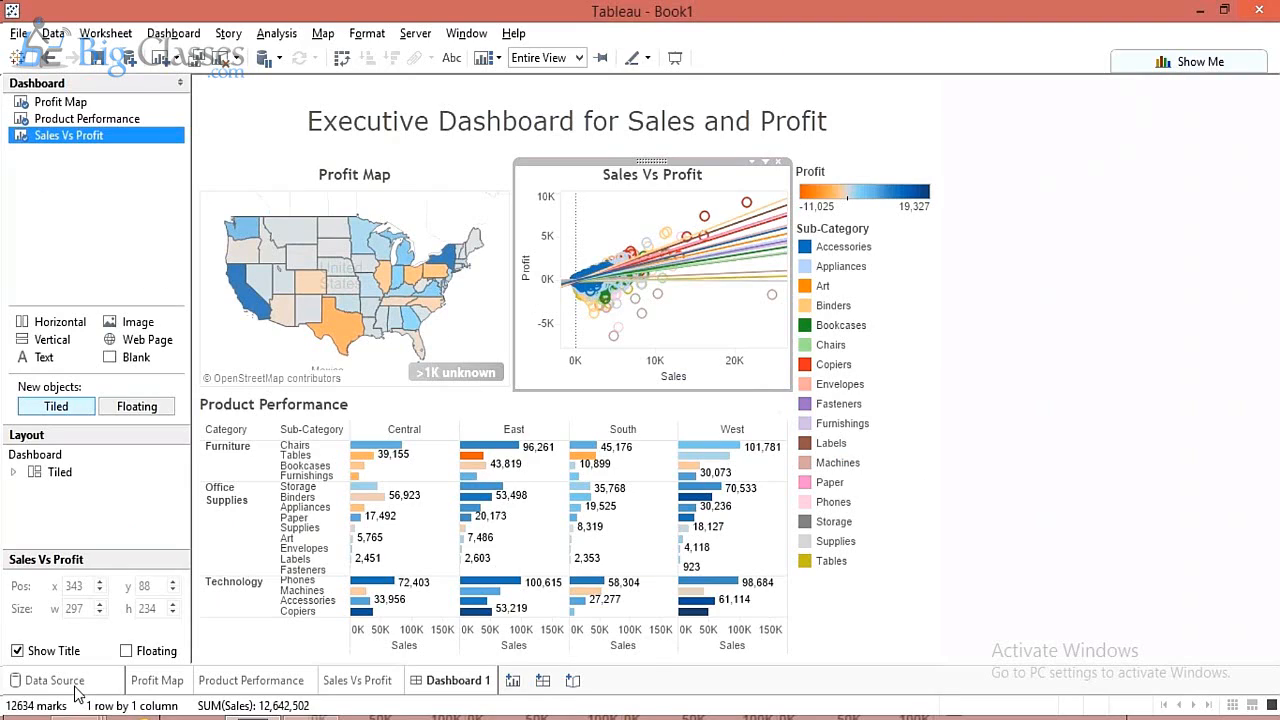
left_click(75, 686)
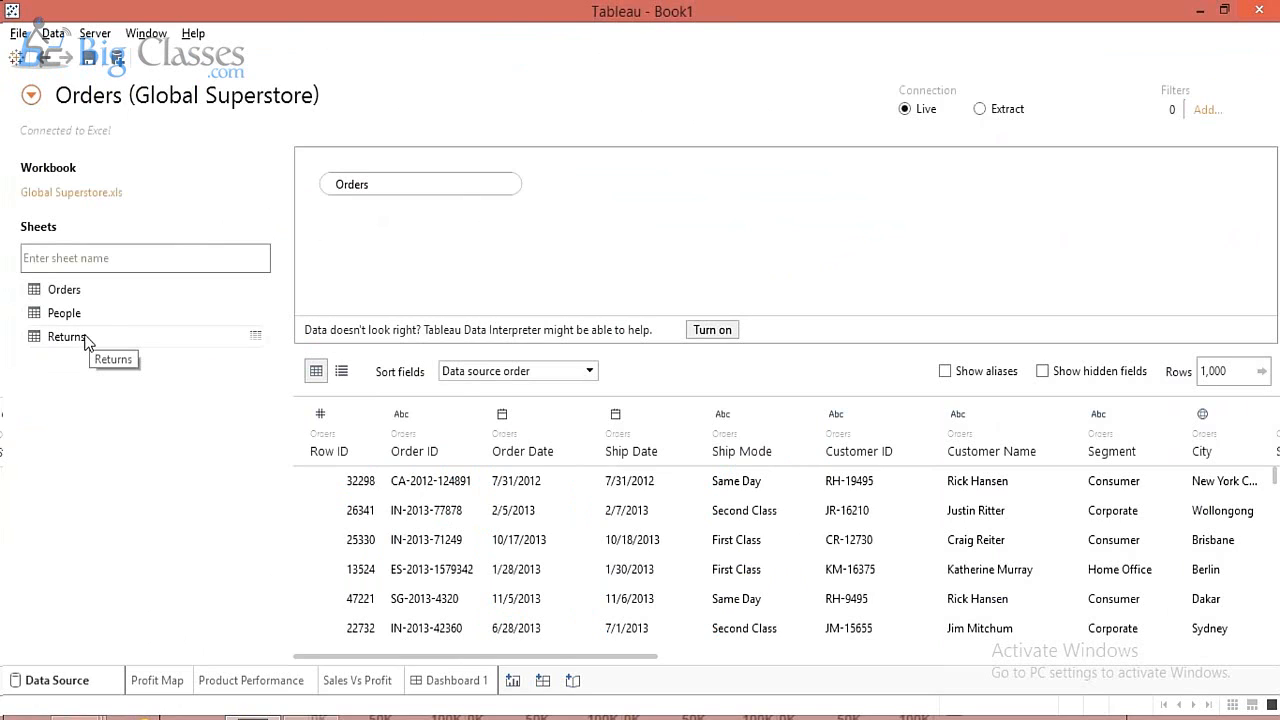
left_click_drag(86, 340, 631, 191)
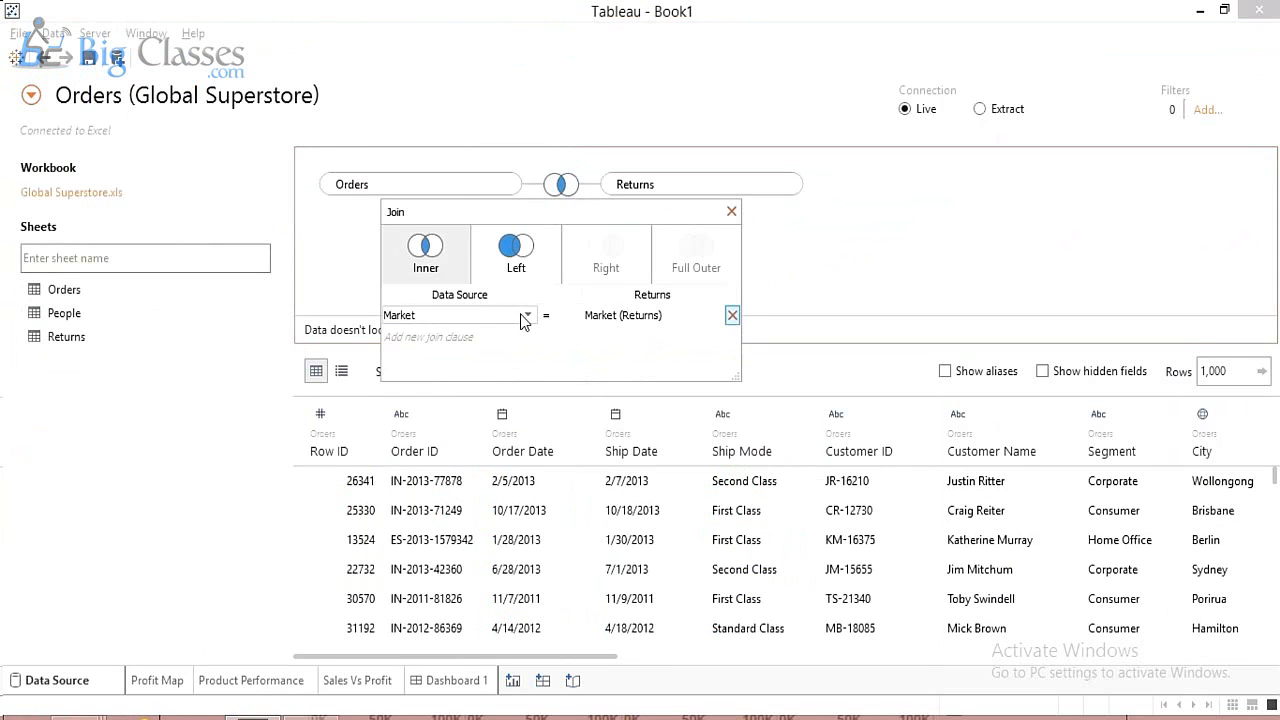
Set the Returns side of the join clause to Order ID (Returns).
left_click(521, 316)
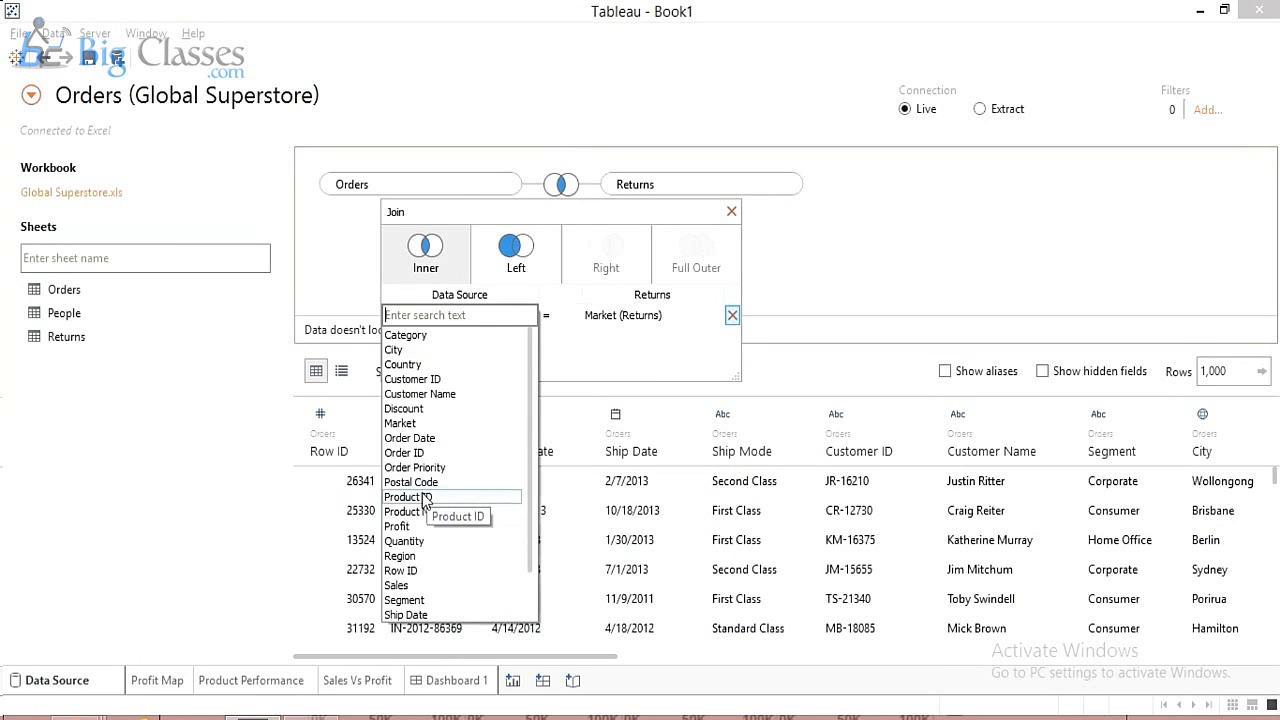
left_click(684, 322)
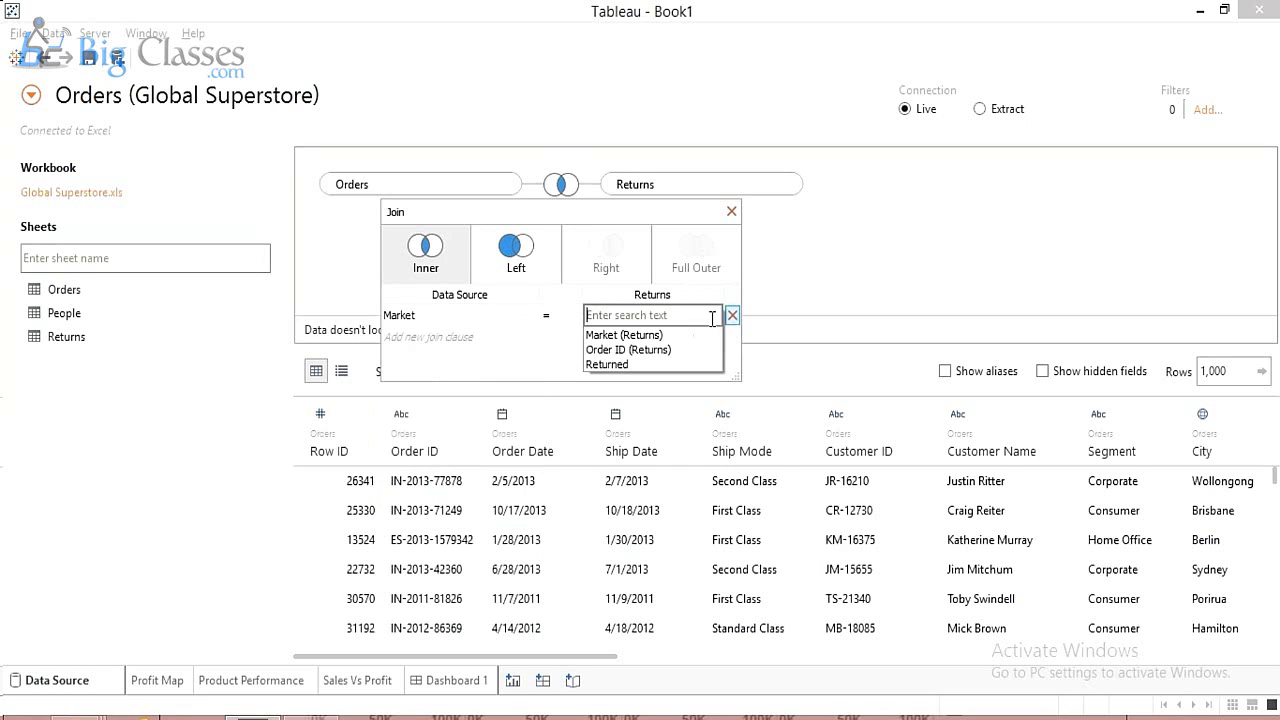
left_click(640, 350)
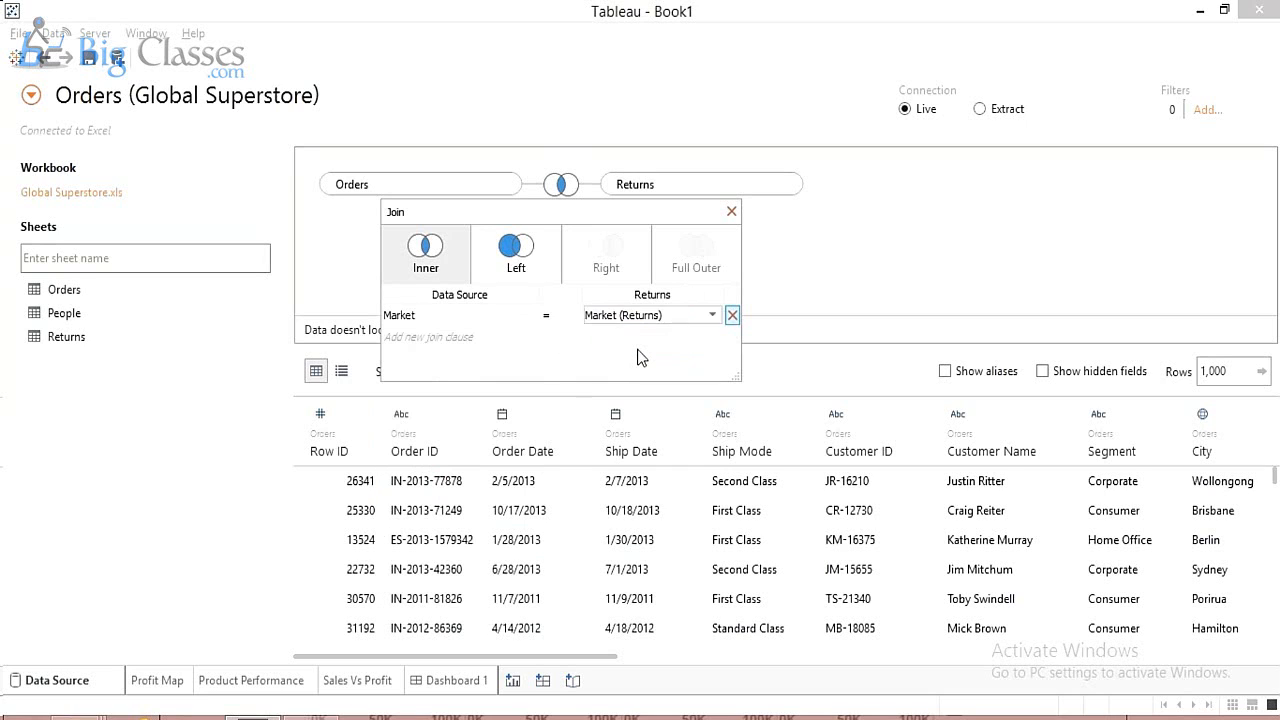
Set the data source side of the join clause to Order ID and close the join settings.
left_click(491, 320)
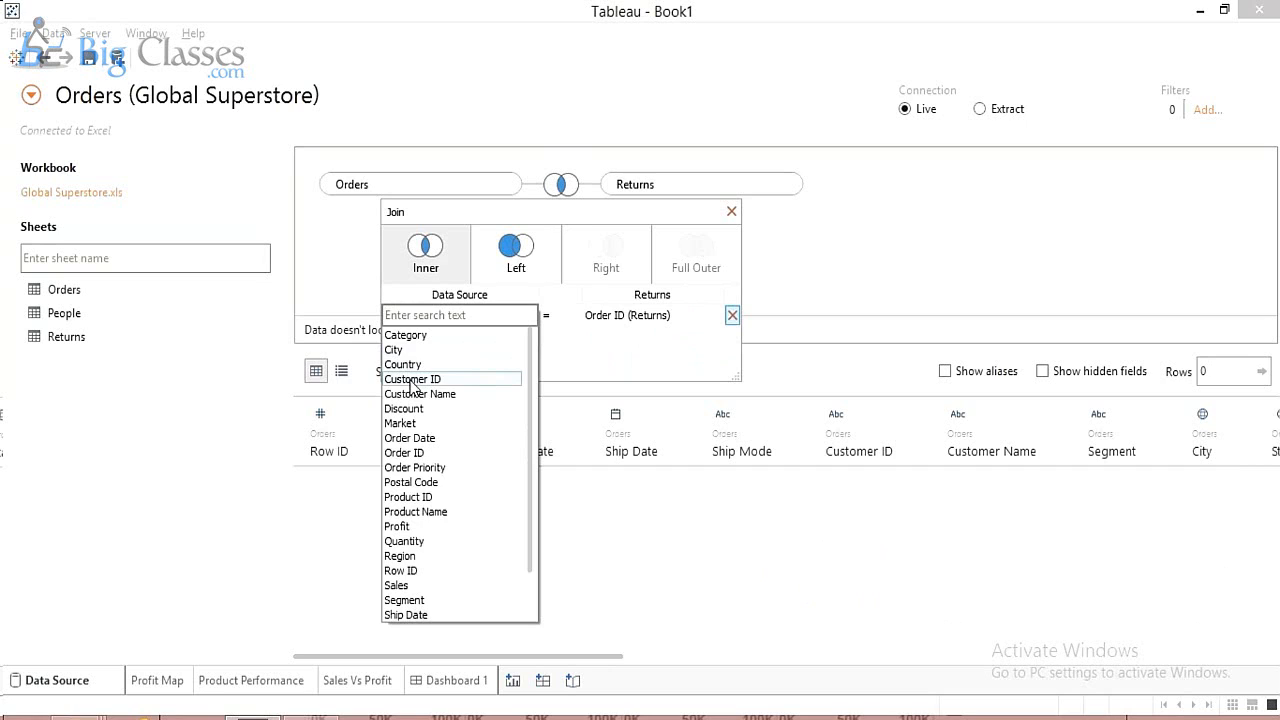
left_click(411, 379)
left_click(528, 318)
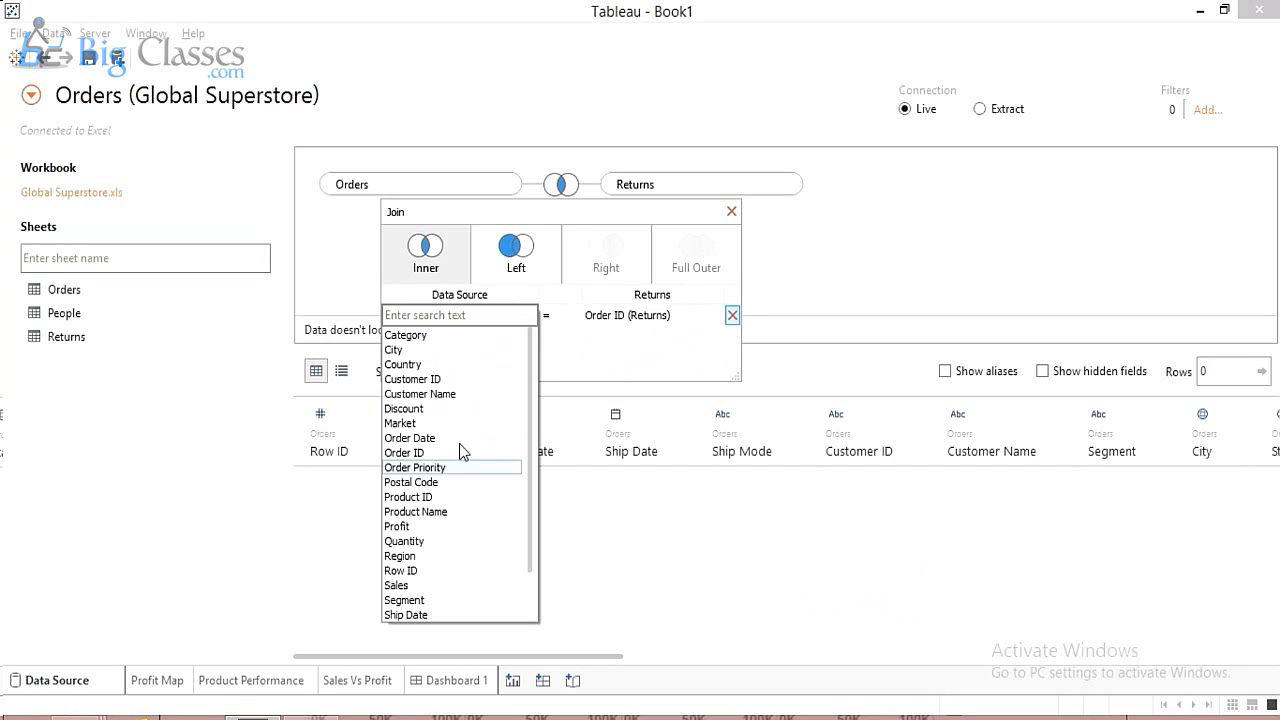
left_click(404, 452)
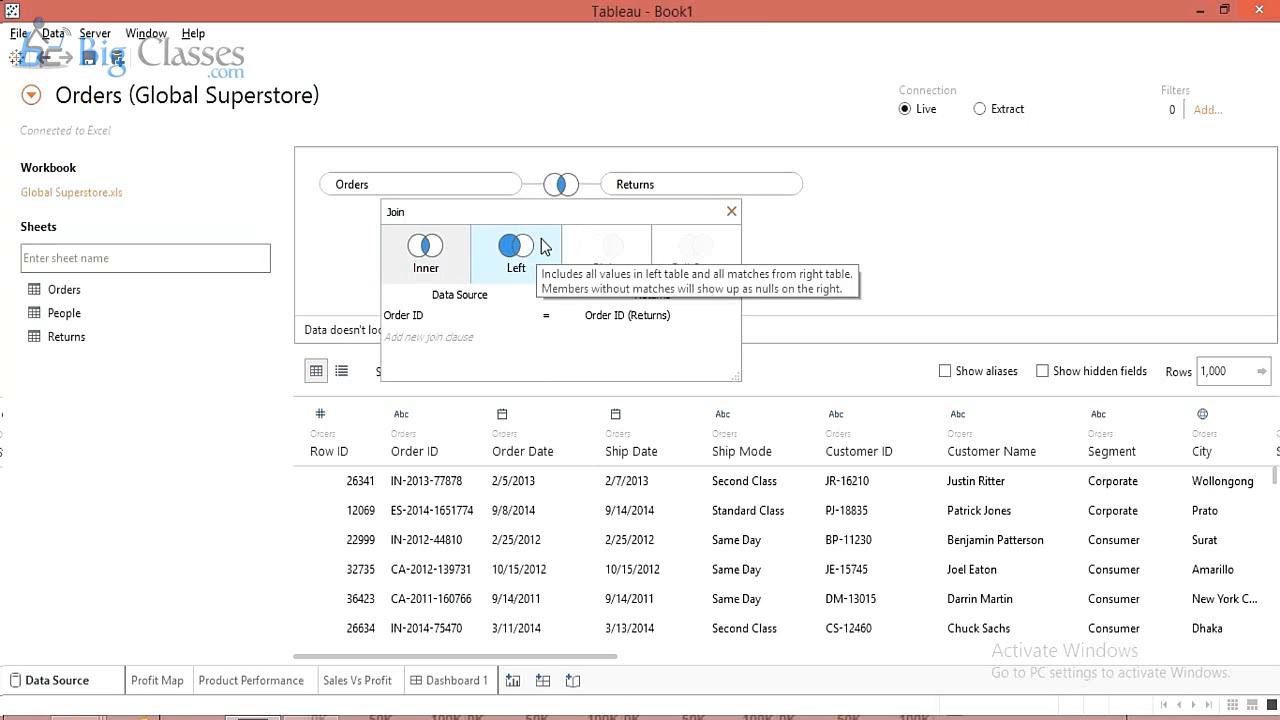
left_click(731, 212)
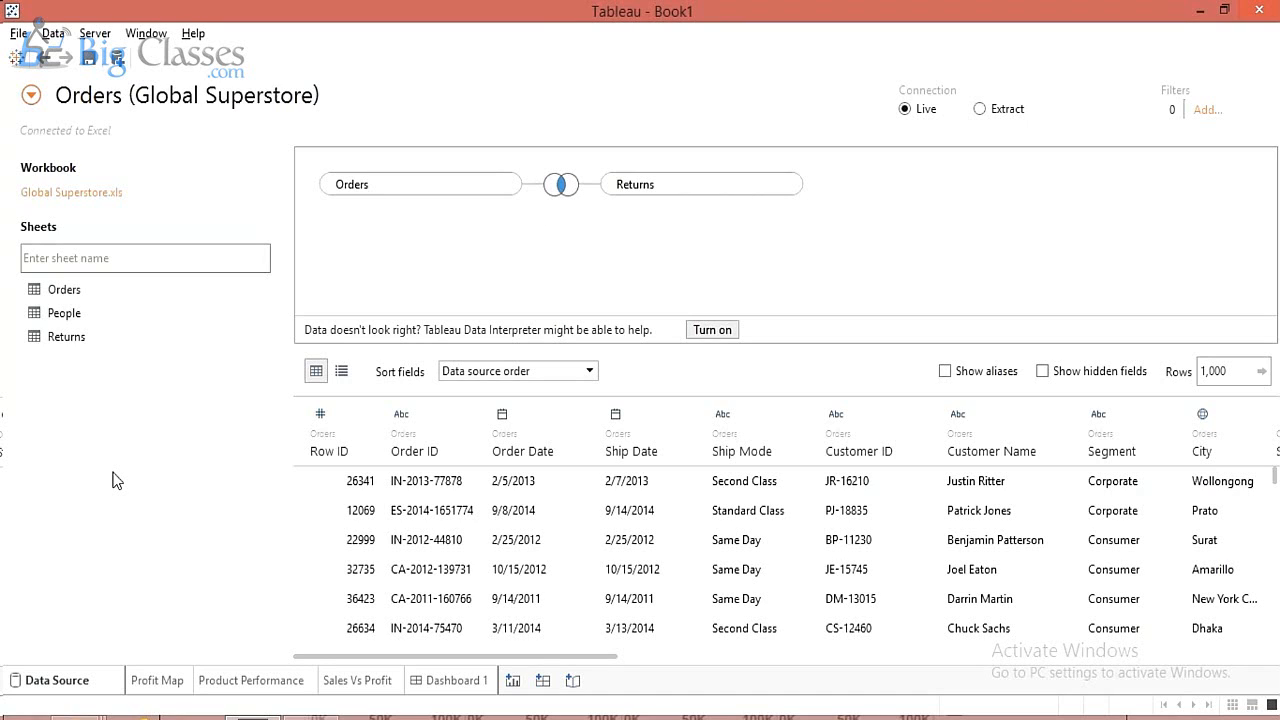
Glance at the text notes, switch back to Tableau, and open Dashboard 1 with none of its views selected.
key("alt+Tab")
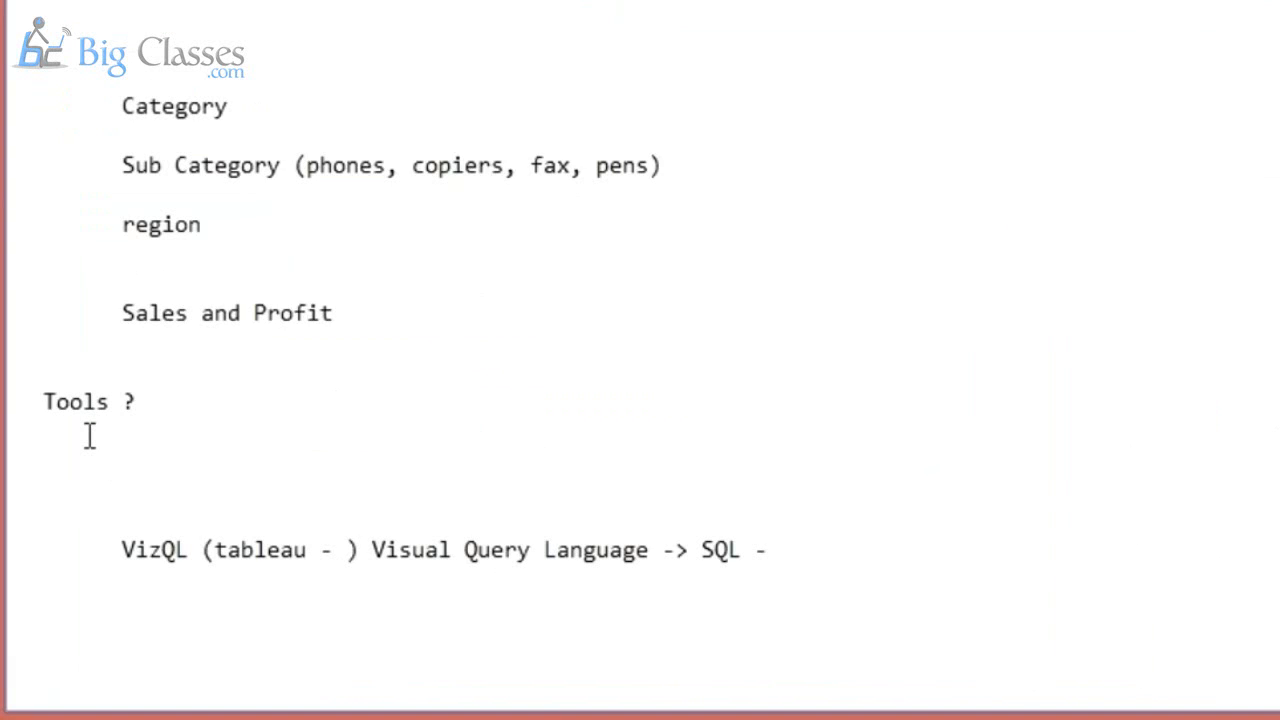
key("alt+Tab")
key("alt+Tab")
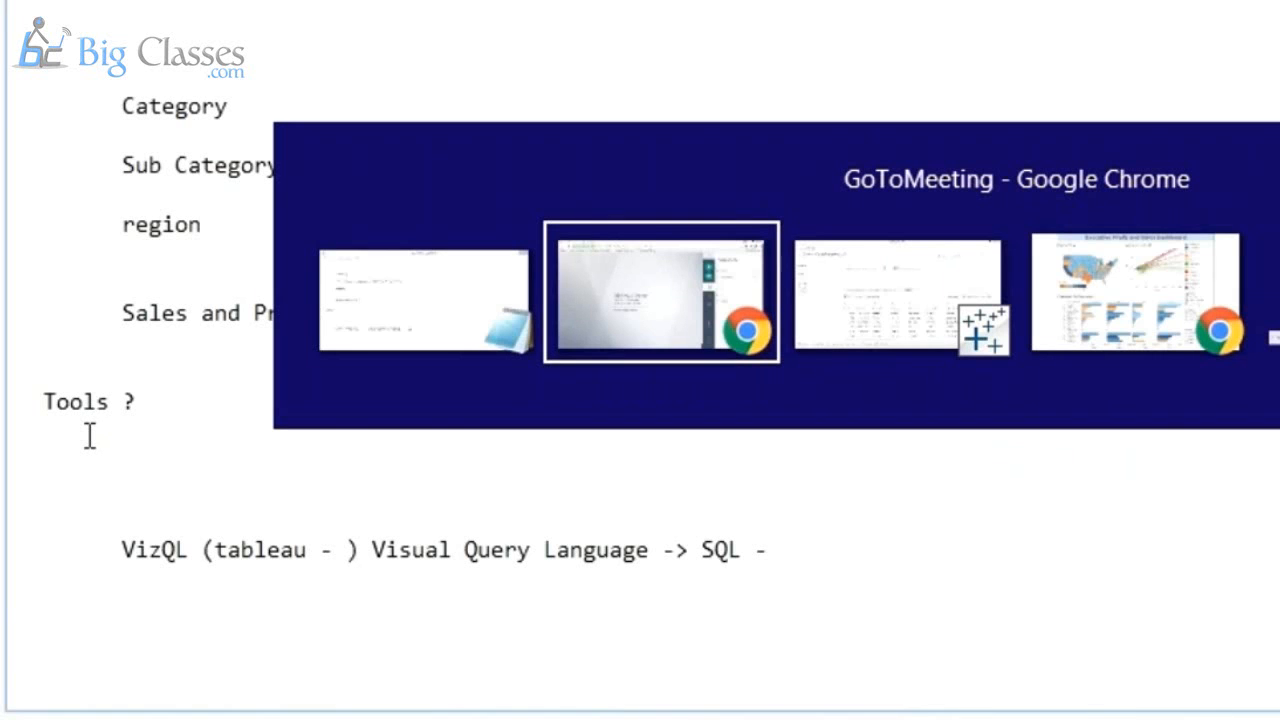
key("alt+Tab")
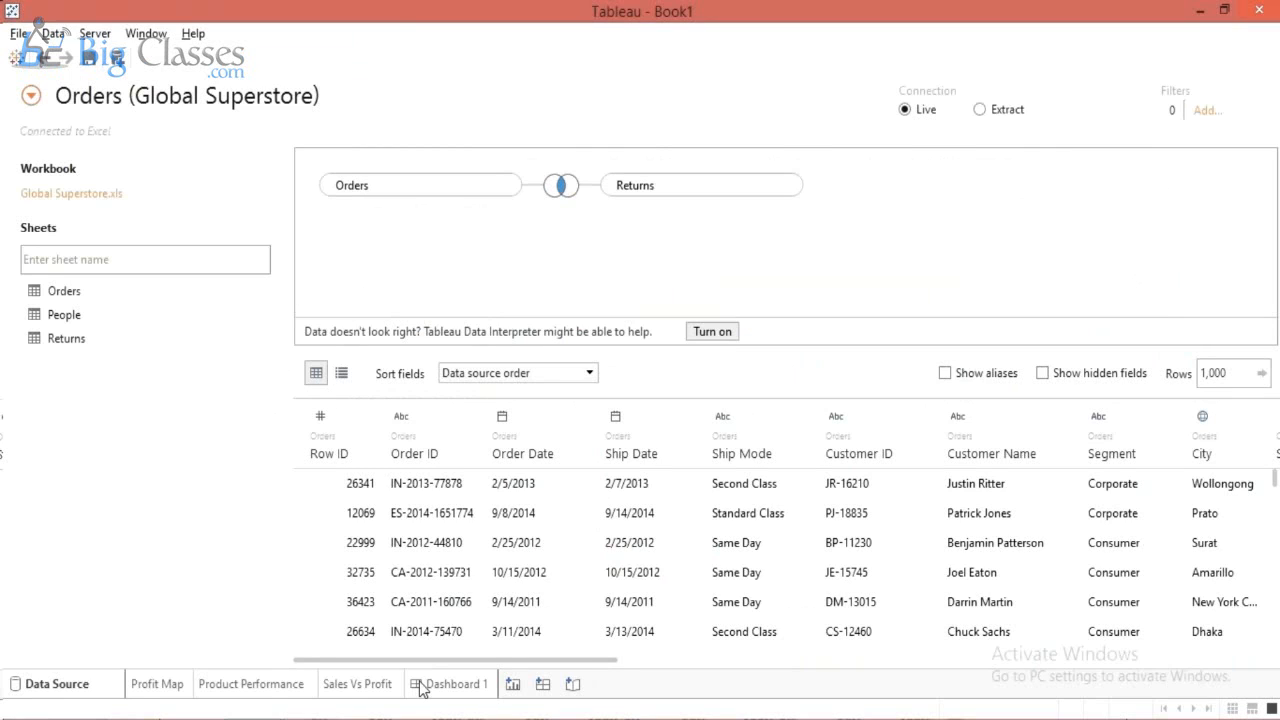
mouse_move(421, 689)
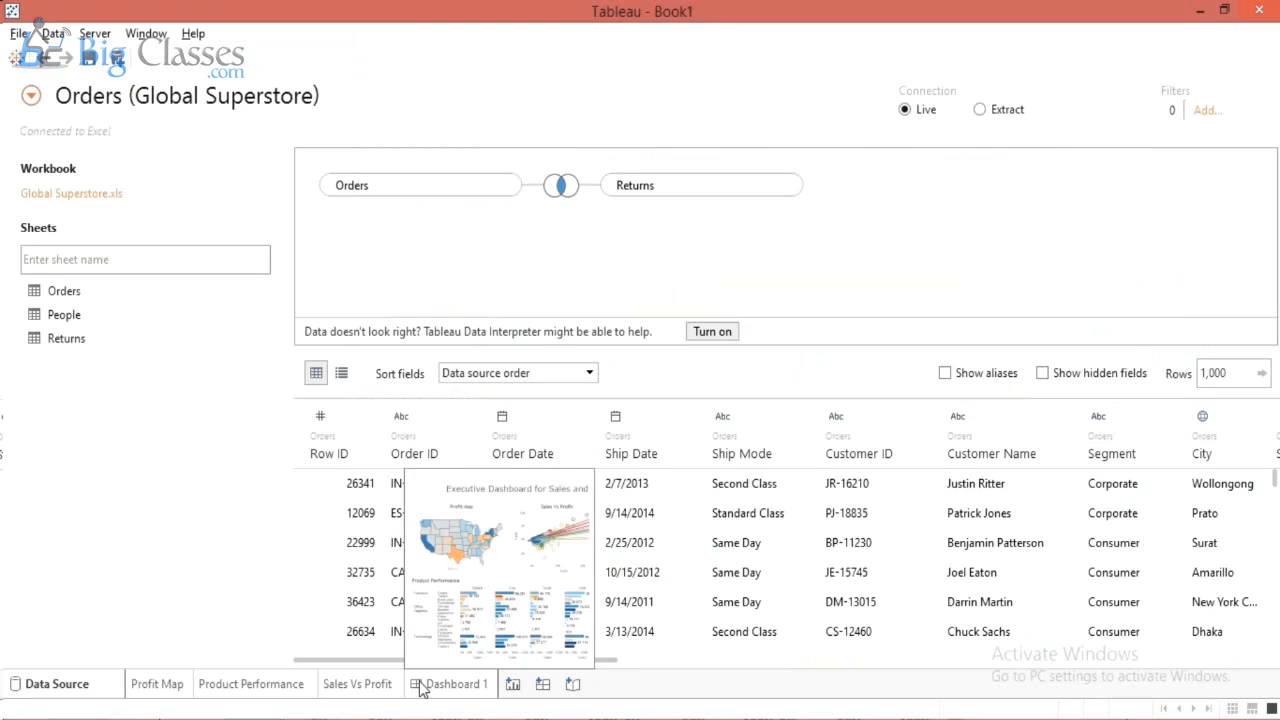
left_click(421, 689)
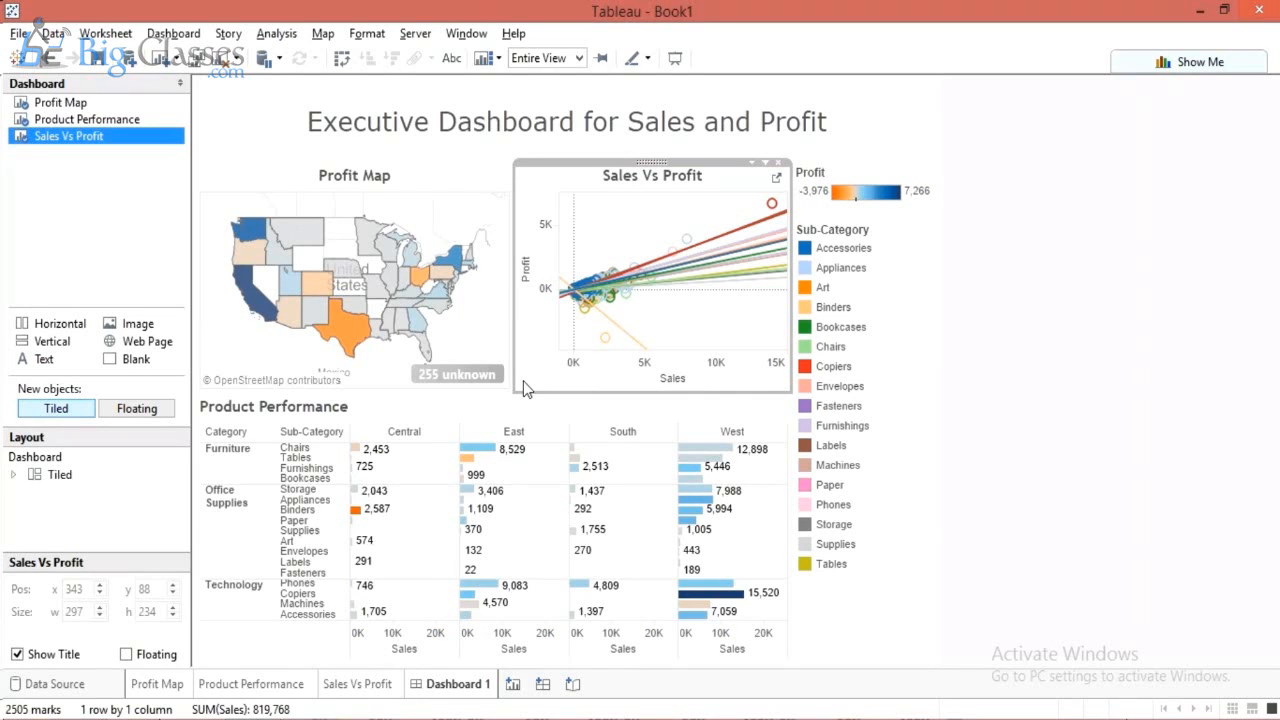
left_click(1051, 517)
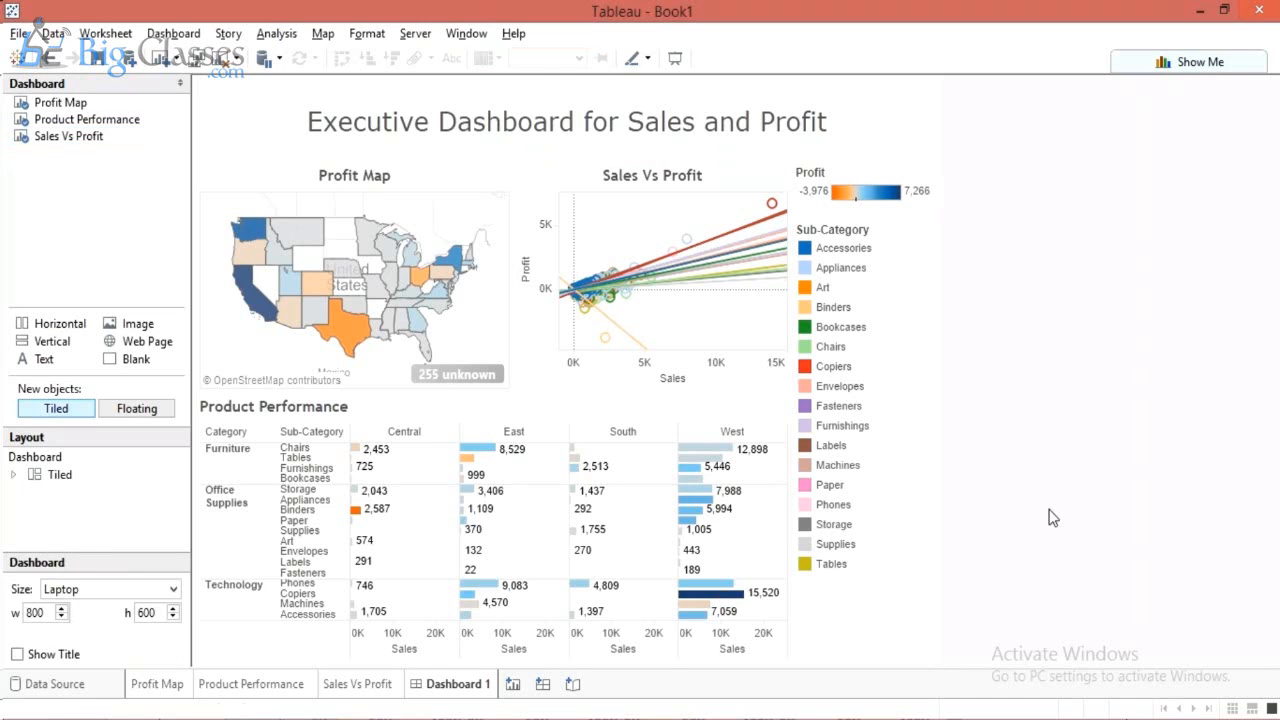
Switch to the Notepad notes and delete all of their text.
mouse_move(310, 716)
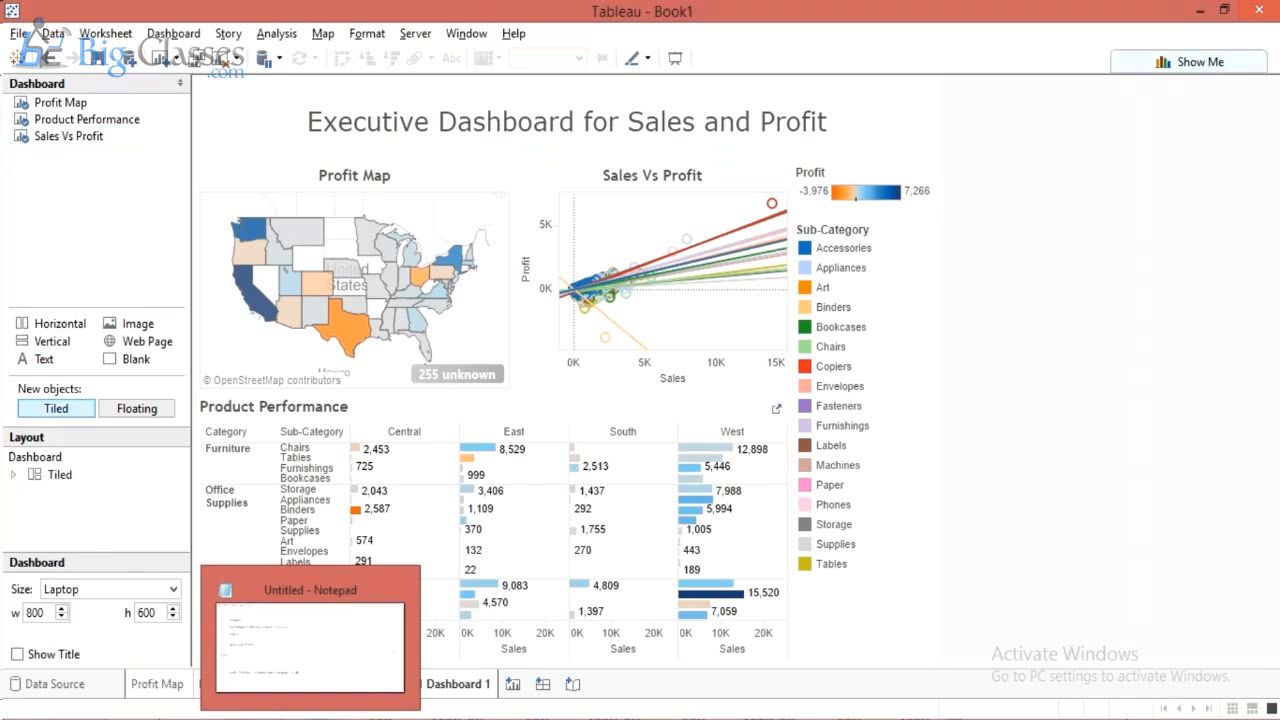
left_click(308, 668)
key("ctrl+a")
key("Delete")
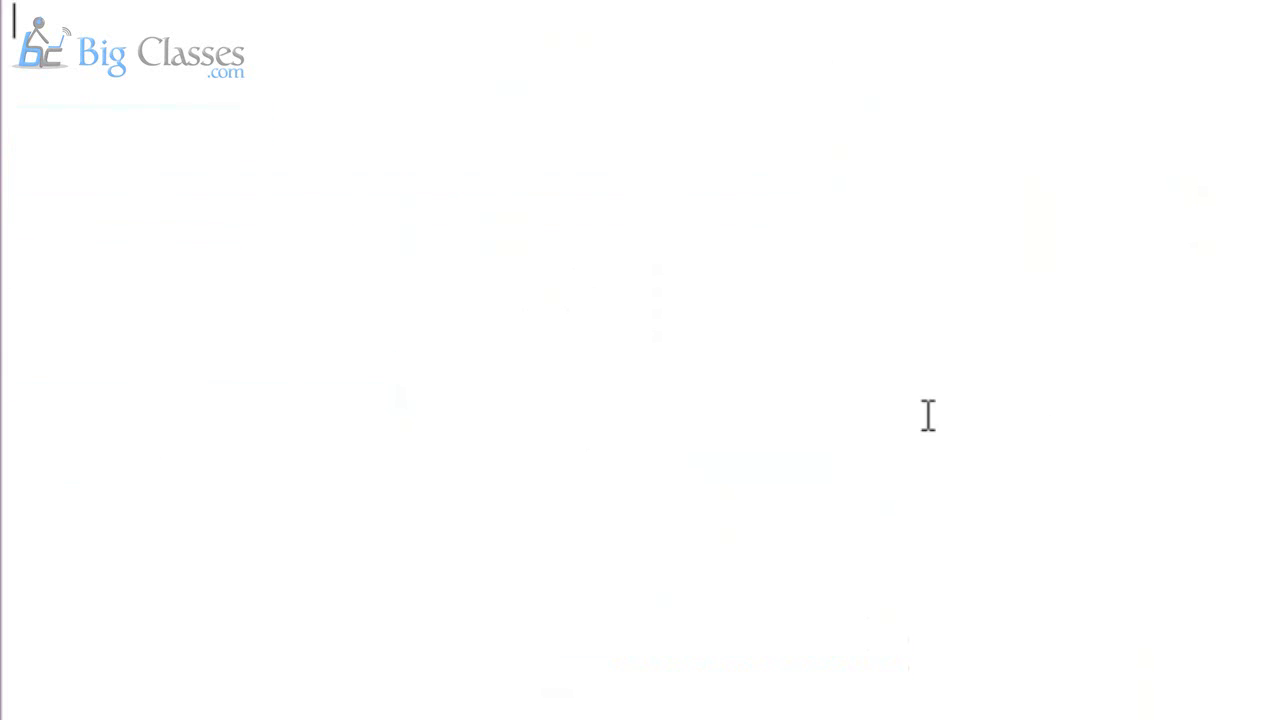
Write the heading "Bank data" and, after a blank line, an indented "customers data -" line, followed by two line breaks.
type("B")
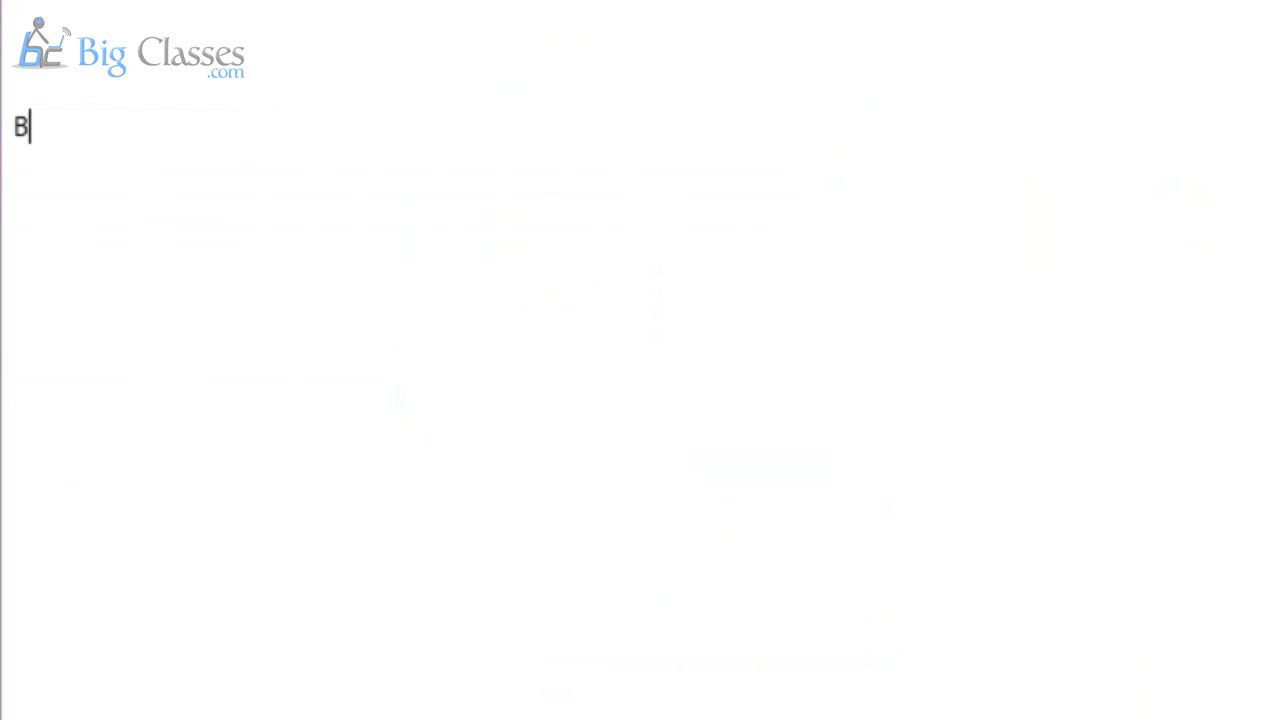
type("ank data")
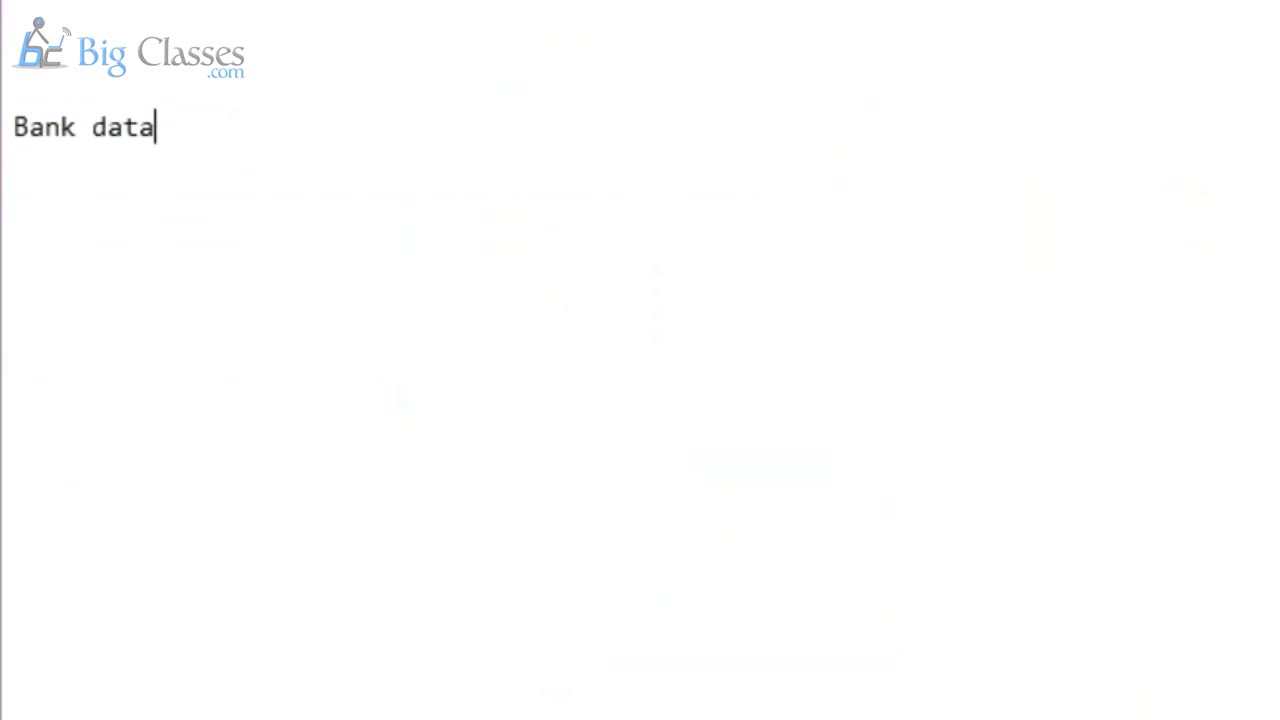
key("Return")
key("Return")
key("Tab")
type("customer")
key("BackSpace")
type("s dat")
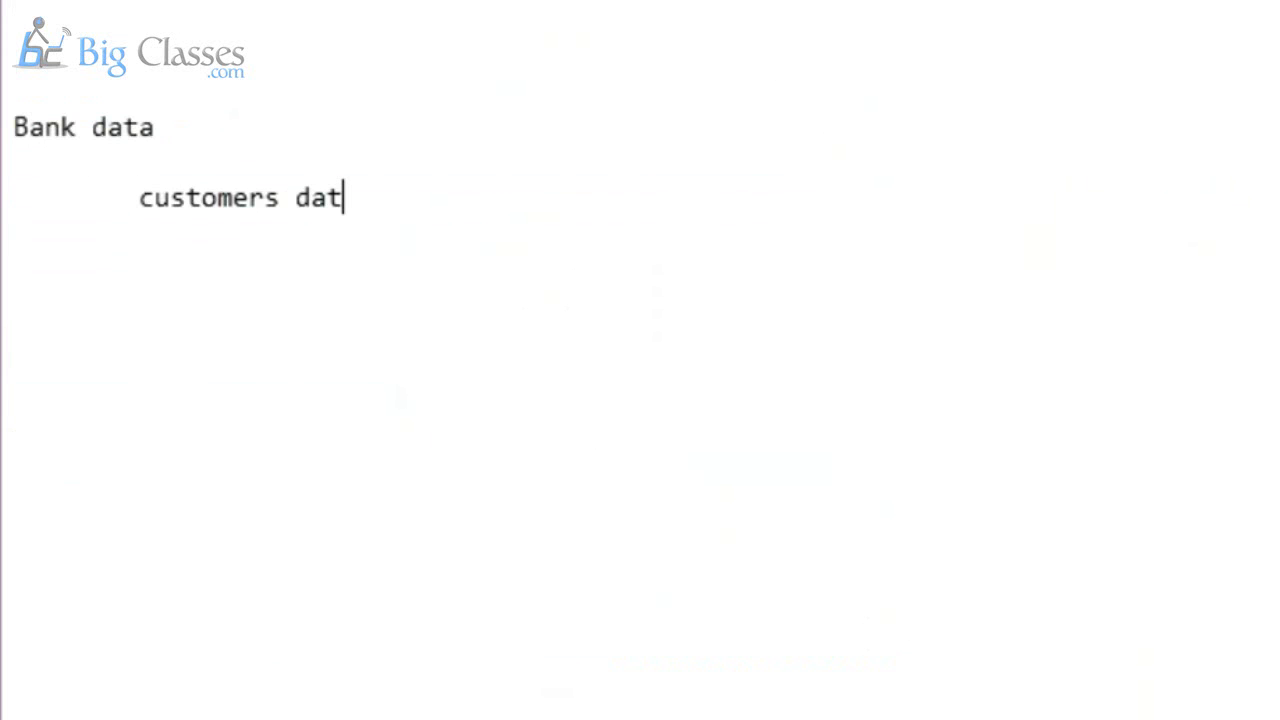
type("a -")
key("Return")
key("Return")
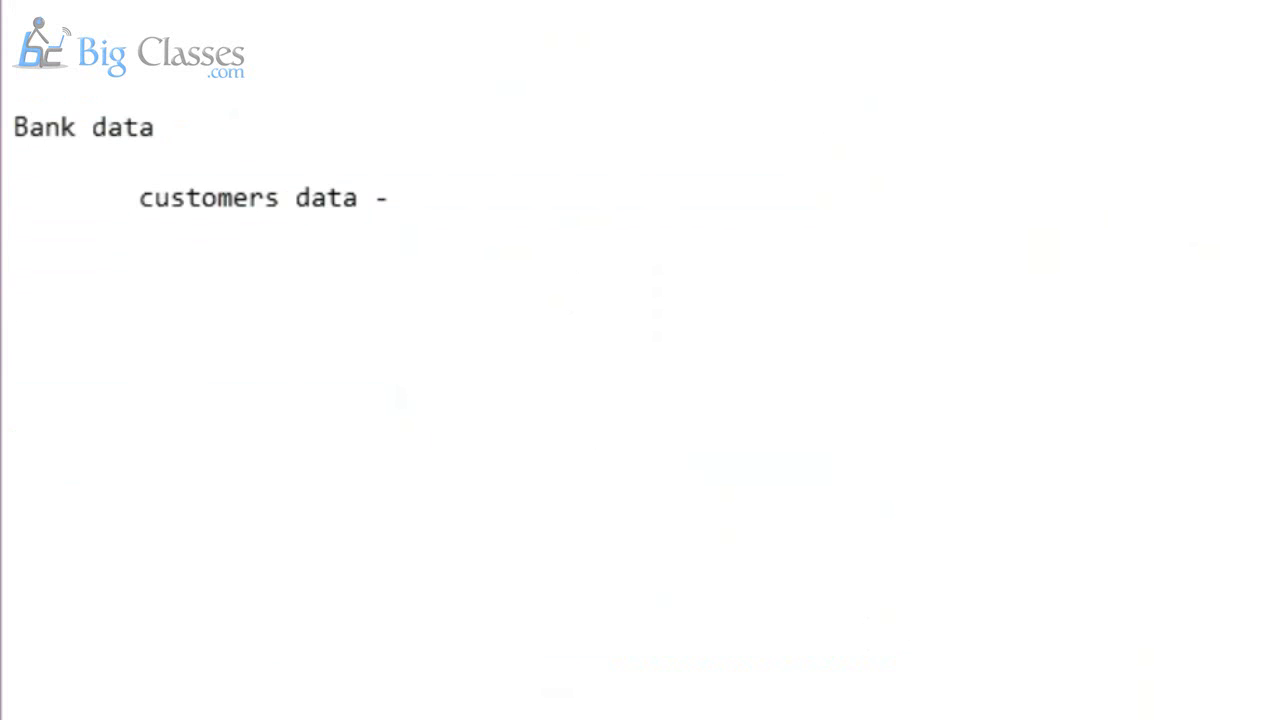
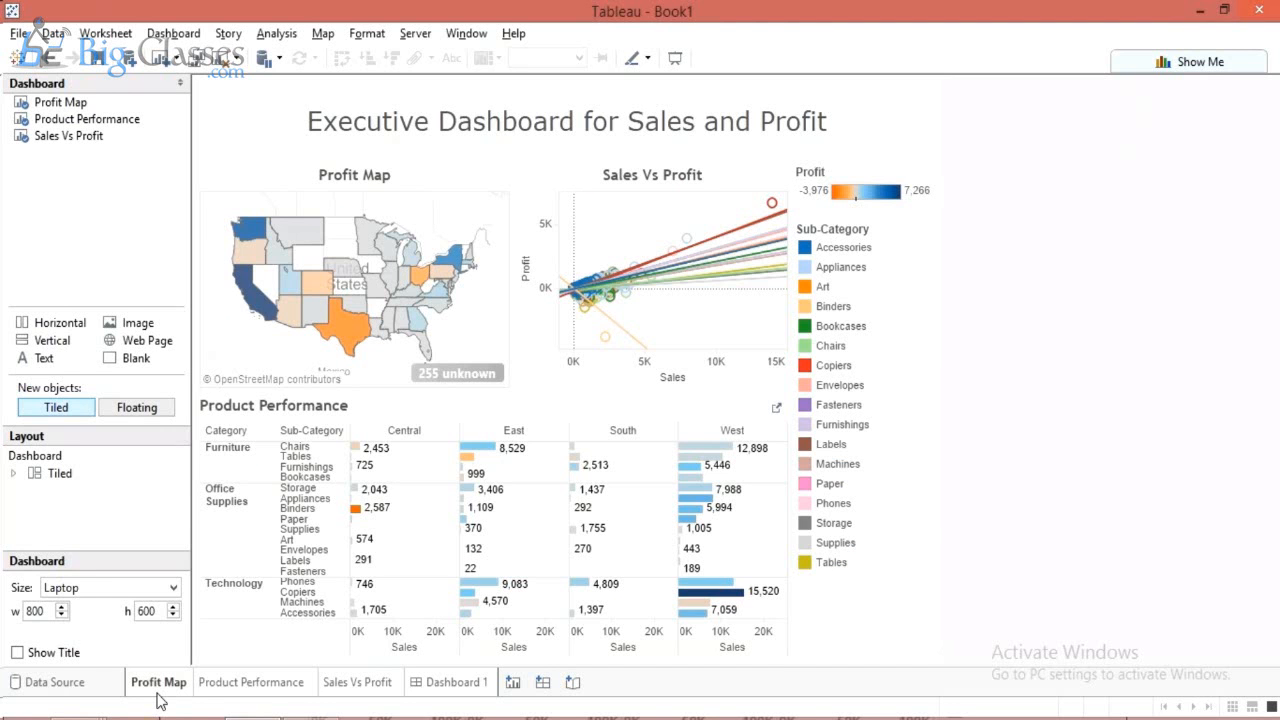
In Tableau, open the Profit Map sheet and start a calculated field with the formula [Profit]/[Sales].
left_click(157, 690)
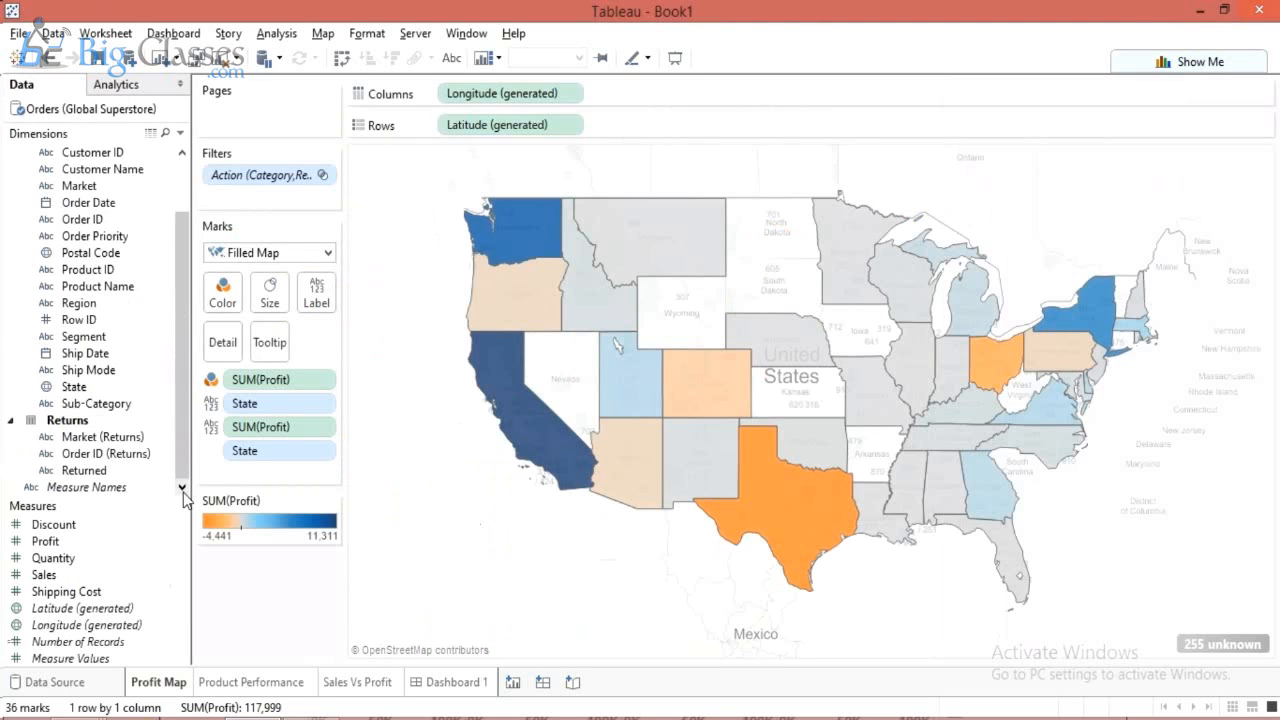
left_click(179, 133)
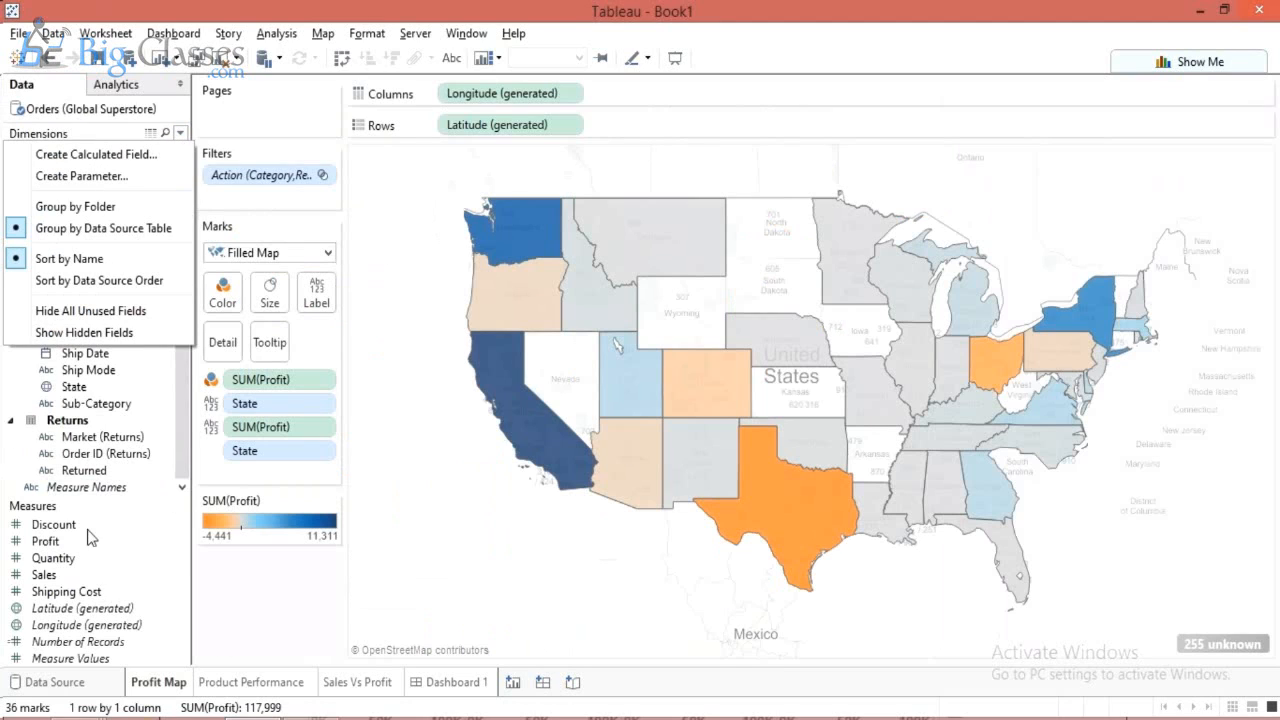
left_click(249, 605)
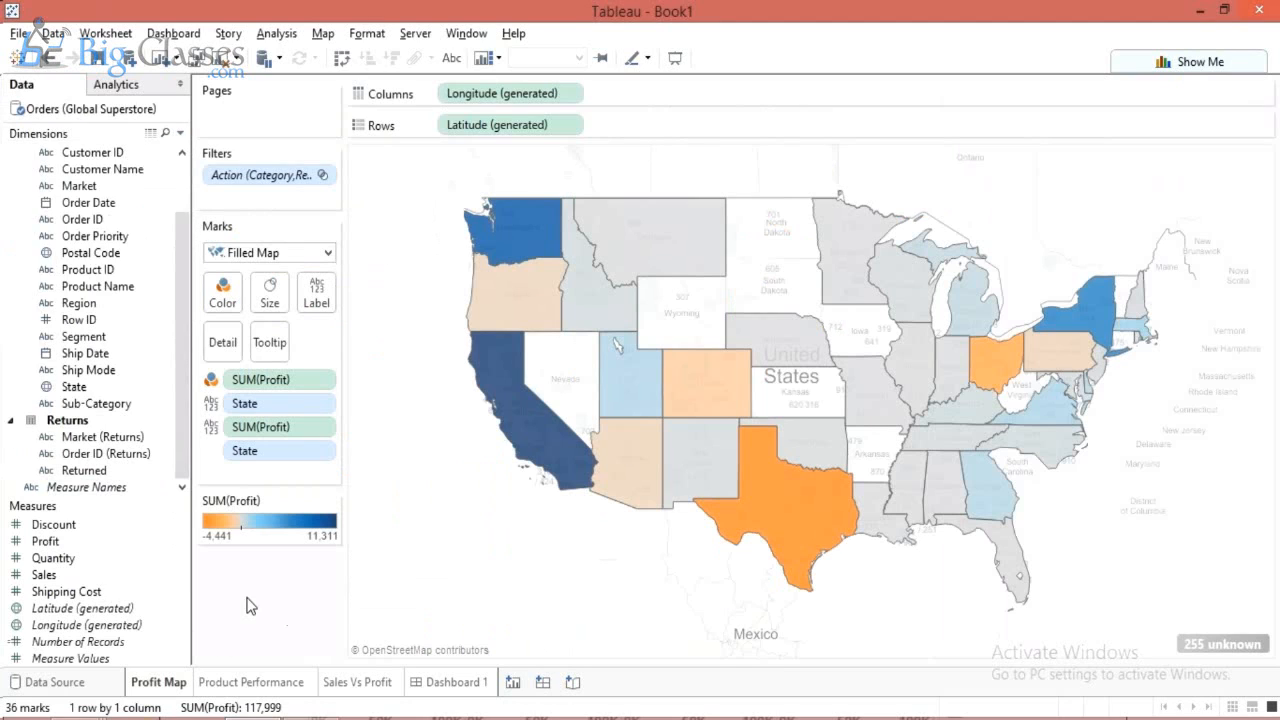
left_click(176, 136)
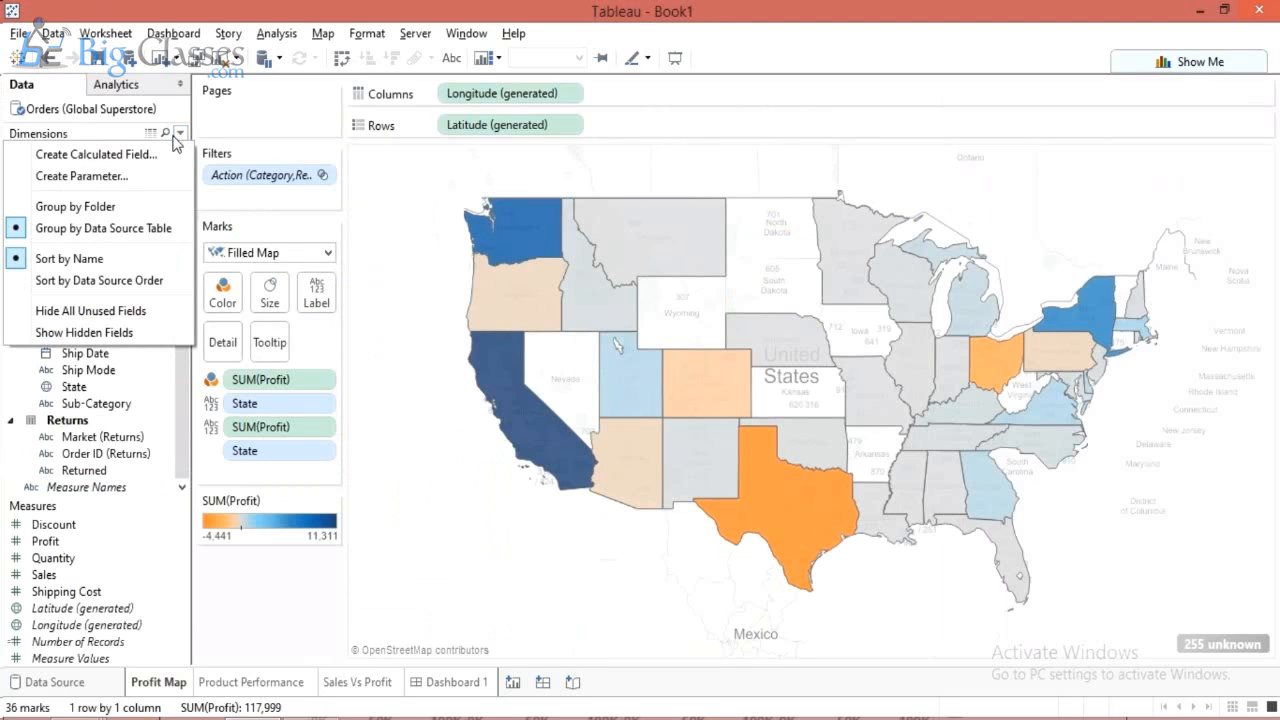
left_click(97, 160)
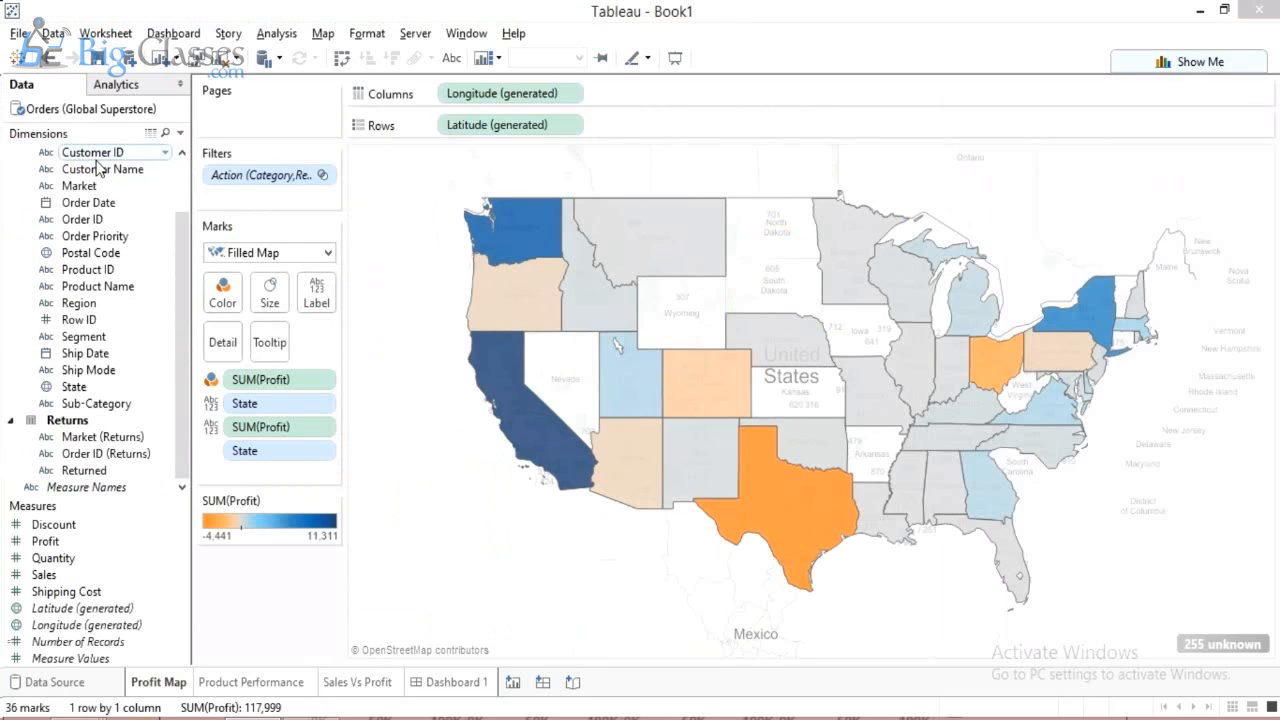
type("Profit")
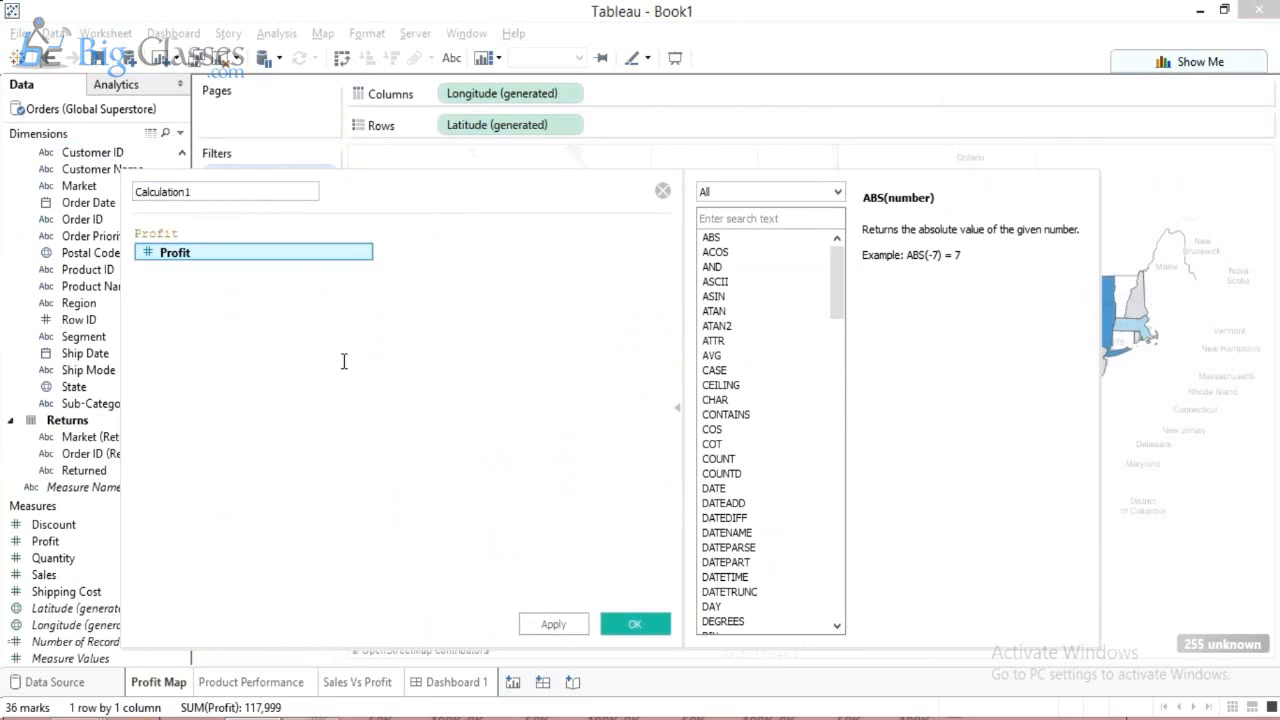
key("Return")
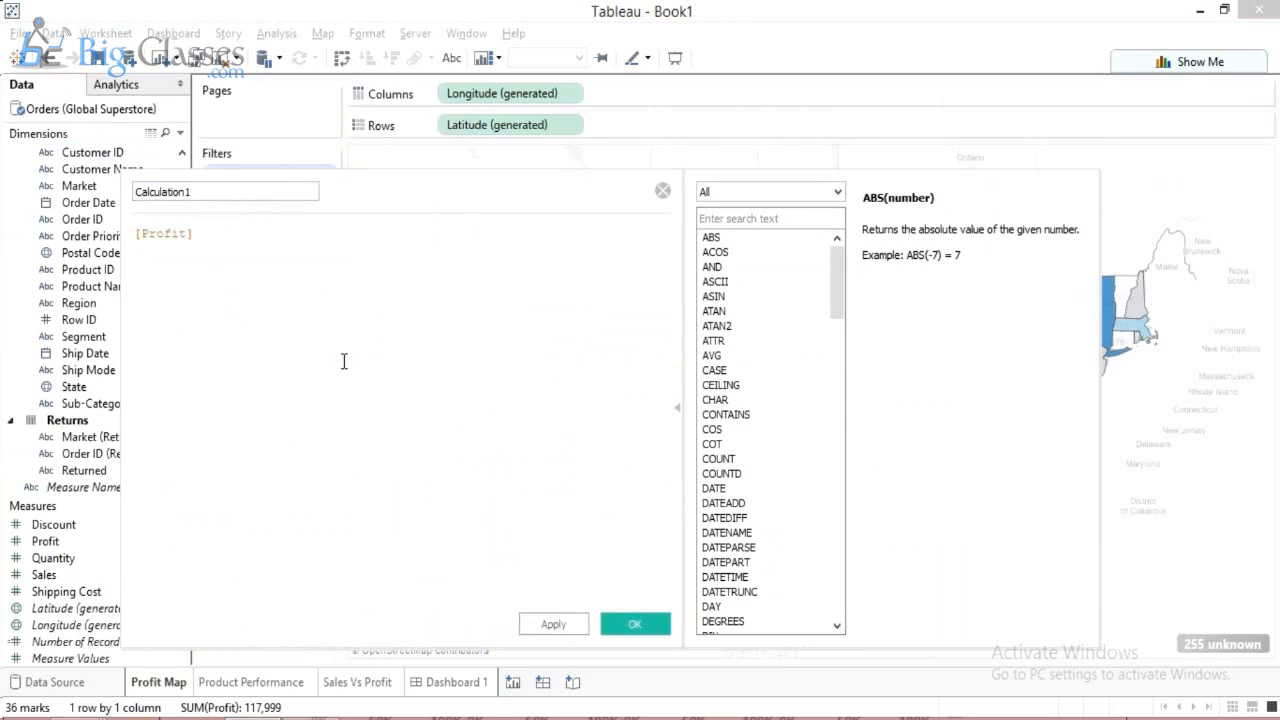
type("/[")
type("Sales")
key("Return")
Name the calculated field Profit Ratio and save it.
double_click(214, 192)
type("Profi")
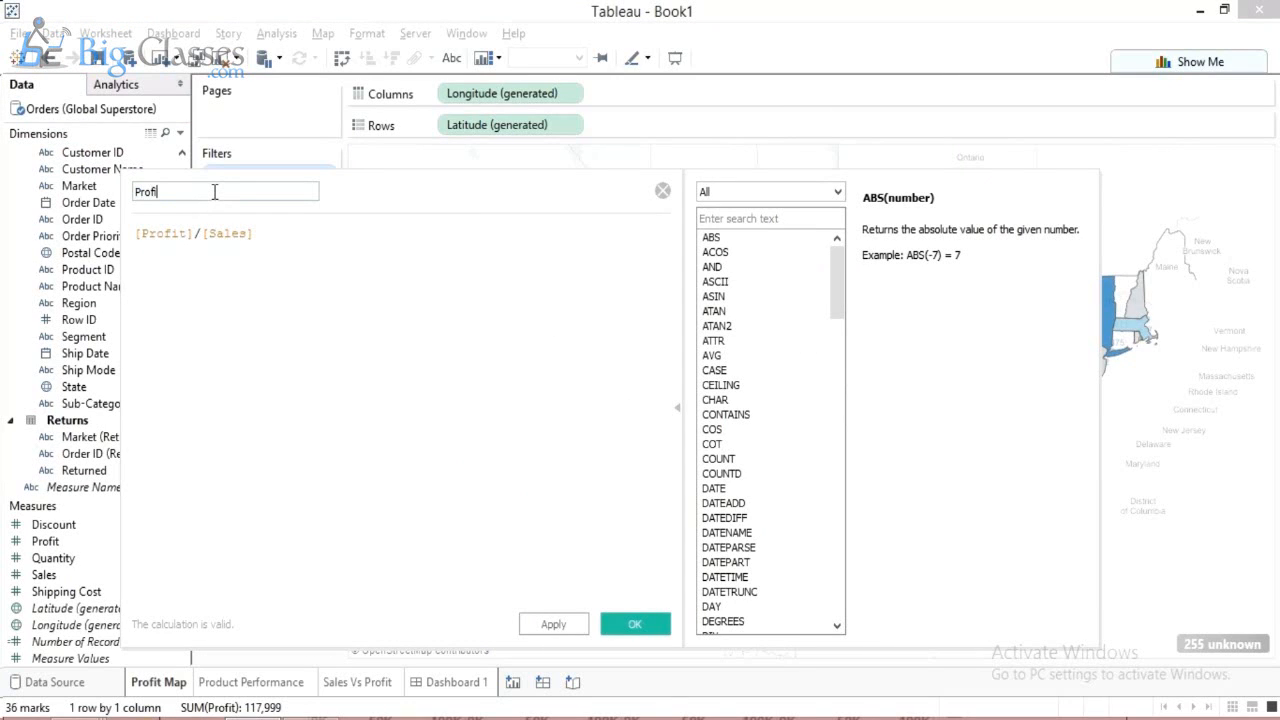
type("t Ratio")
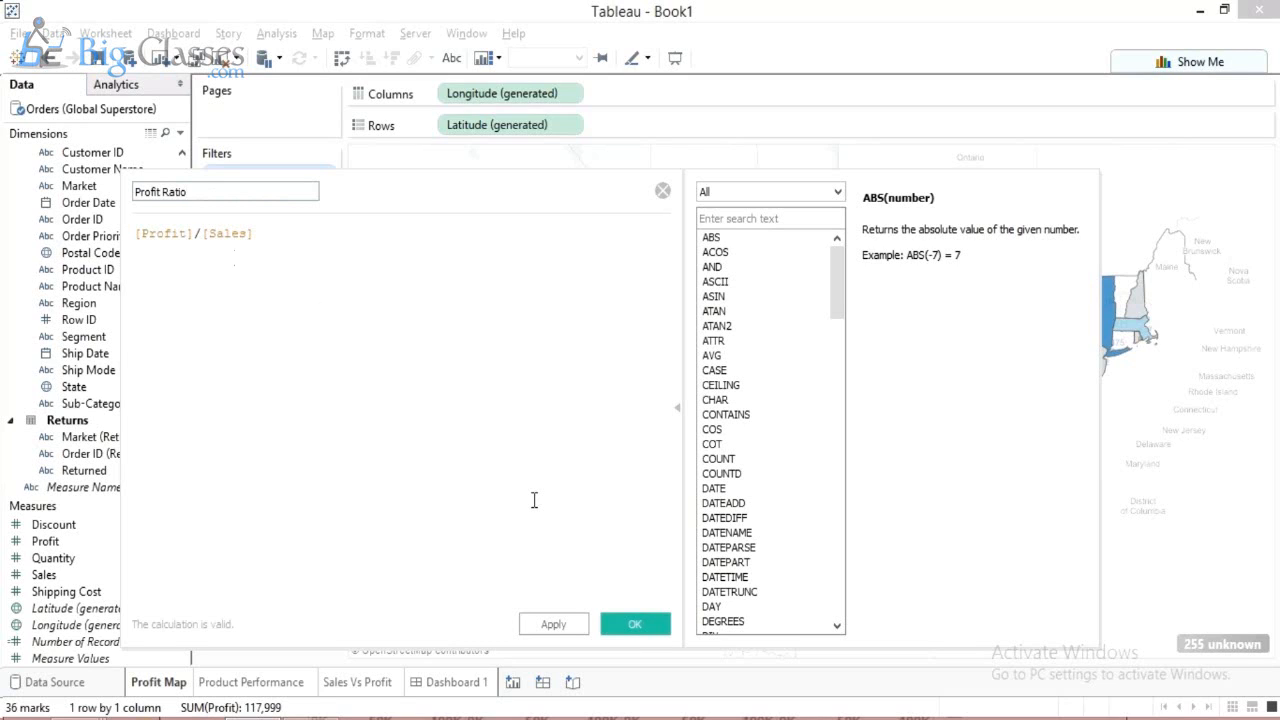
left_click(618, 625)
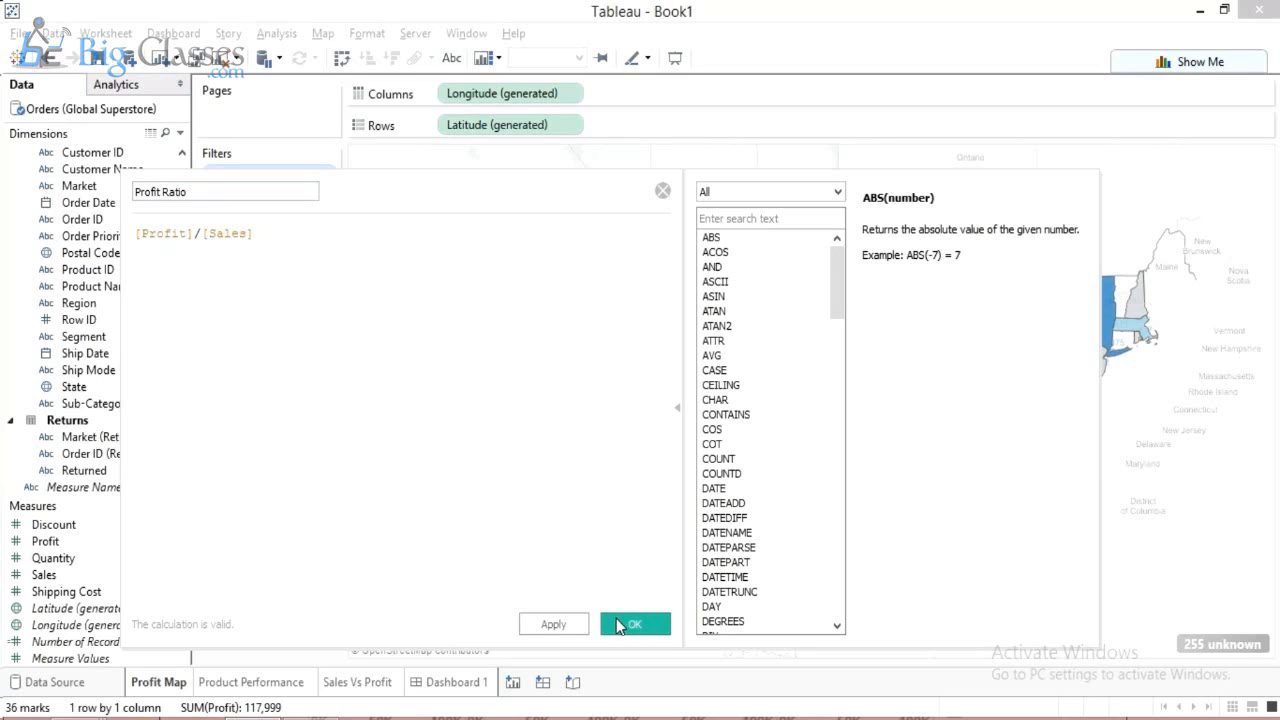
Create a new worksheet and build a bar chart with Sub-Category on Rows and Profit Ratio on Columns.
left_click(511, 682)
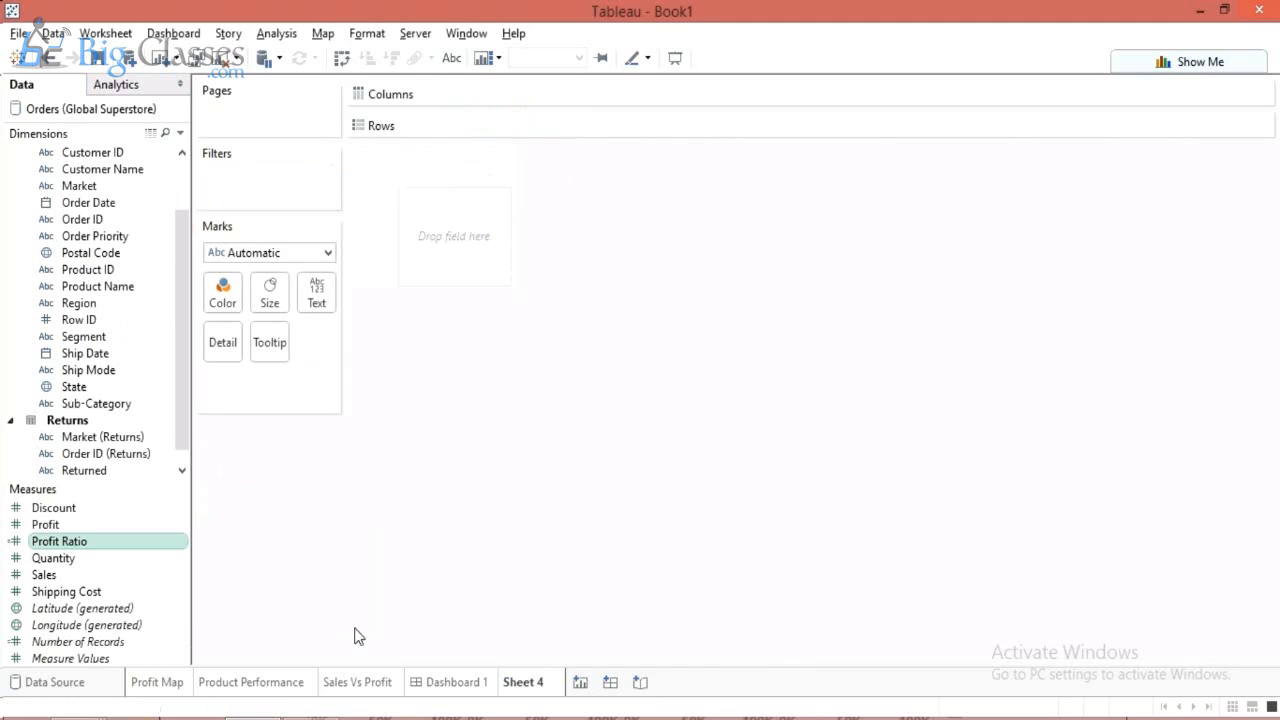
left_click_drag(183, 240, 183, 177)
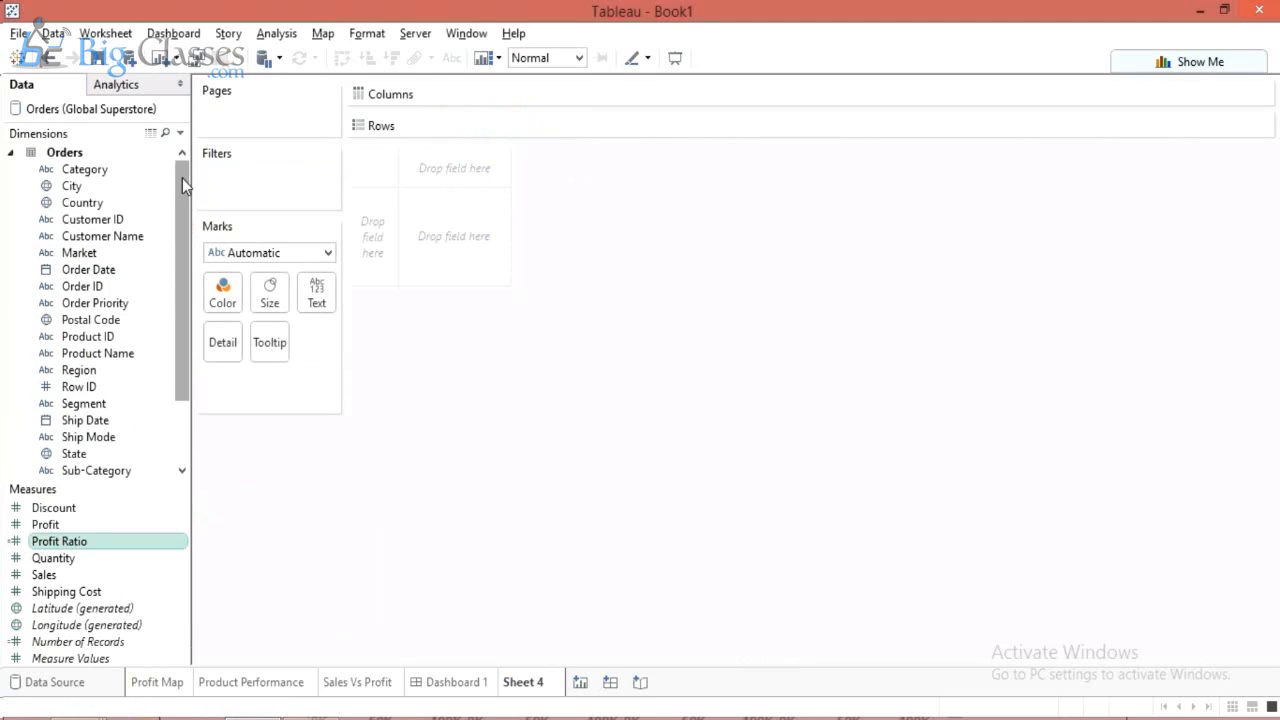
left_click(90, 471)
left_click_drag(90, 473, 368, 244)
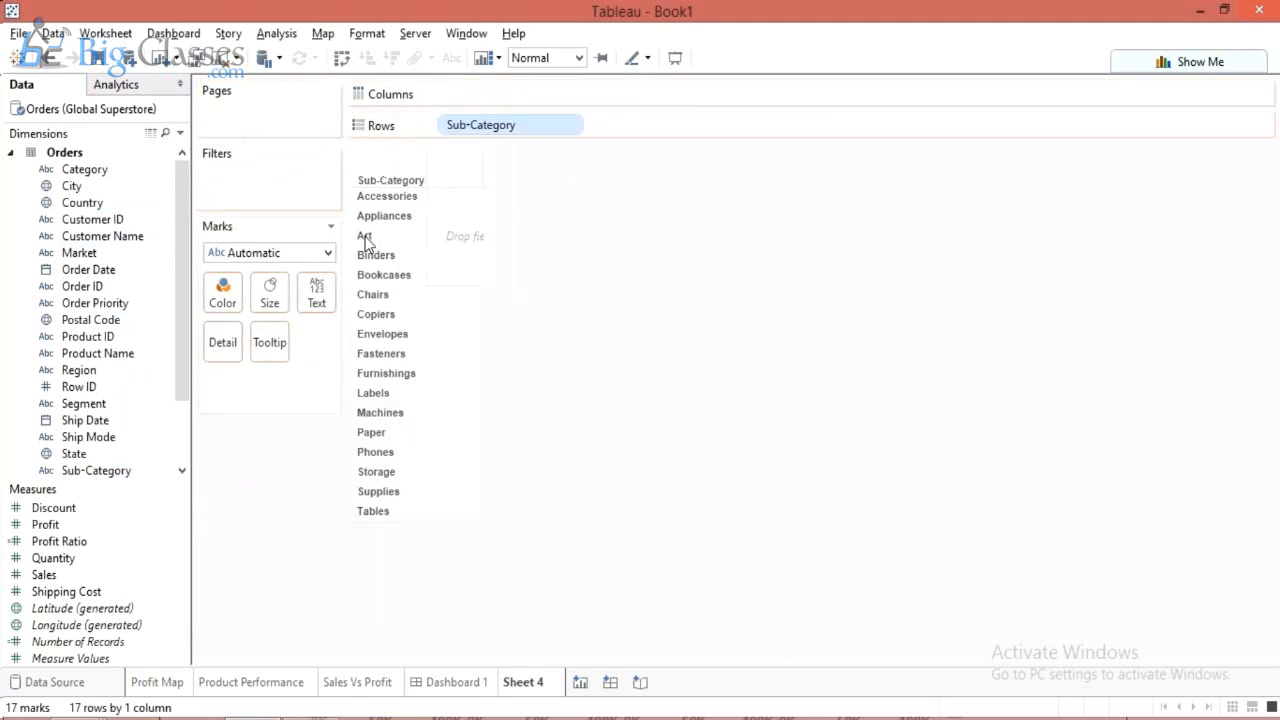
left_click_drag(59, 541, 445, 235)
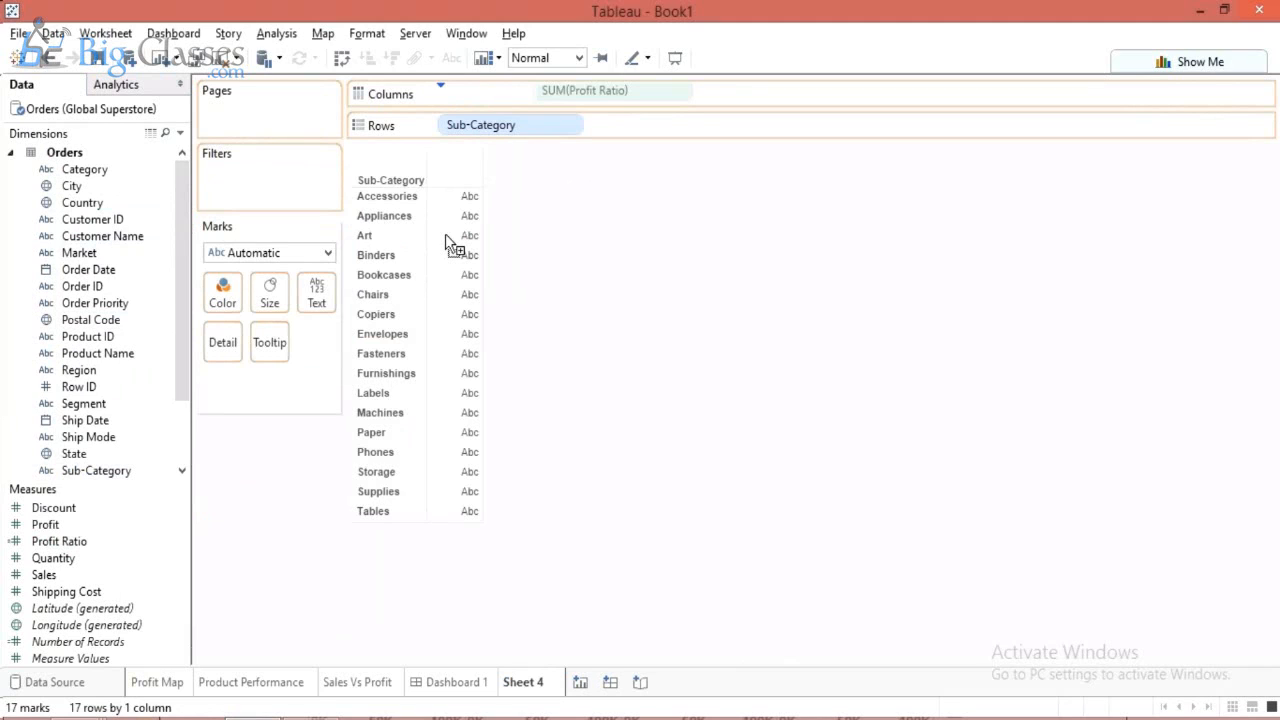
left_click_drag(445, 235, 598, 93)
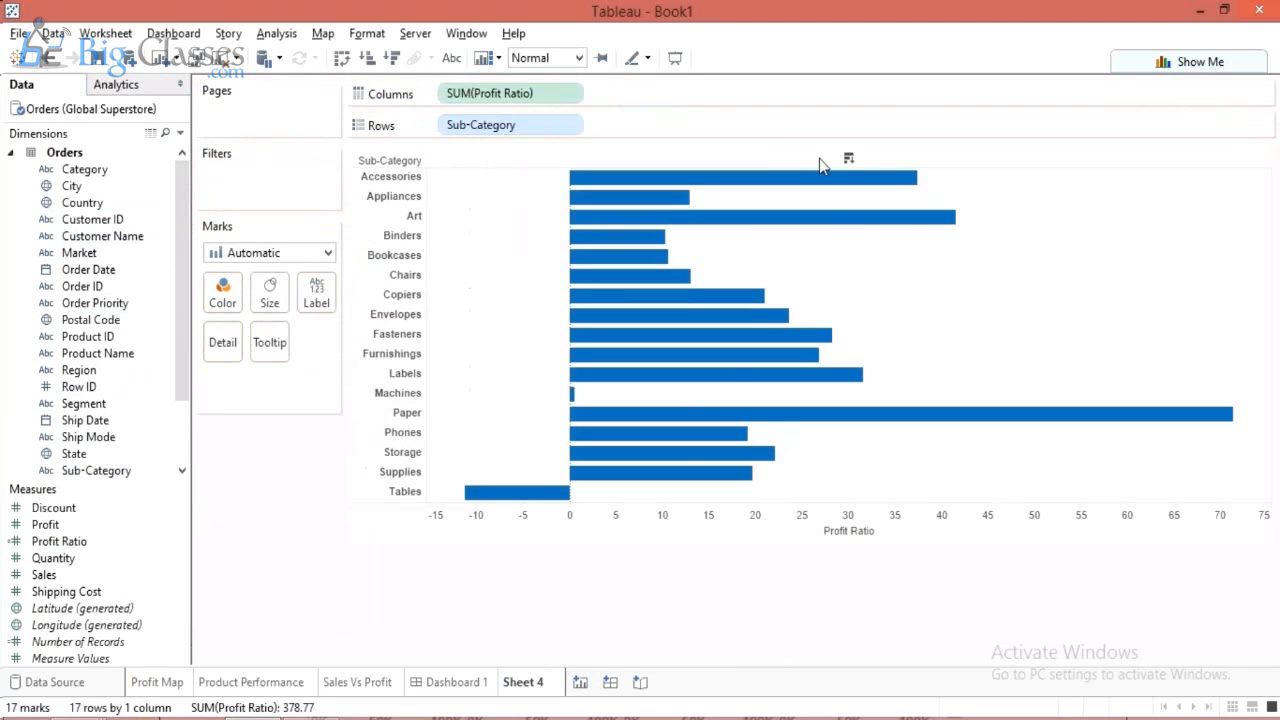
Sort the sub-category bars in descending order of Profit Ratio and color them by SUM(Profit Ratio).
left_click(849, 158)
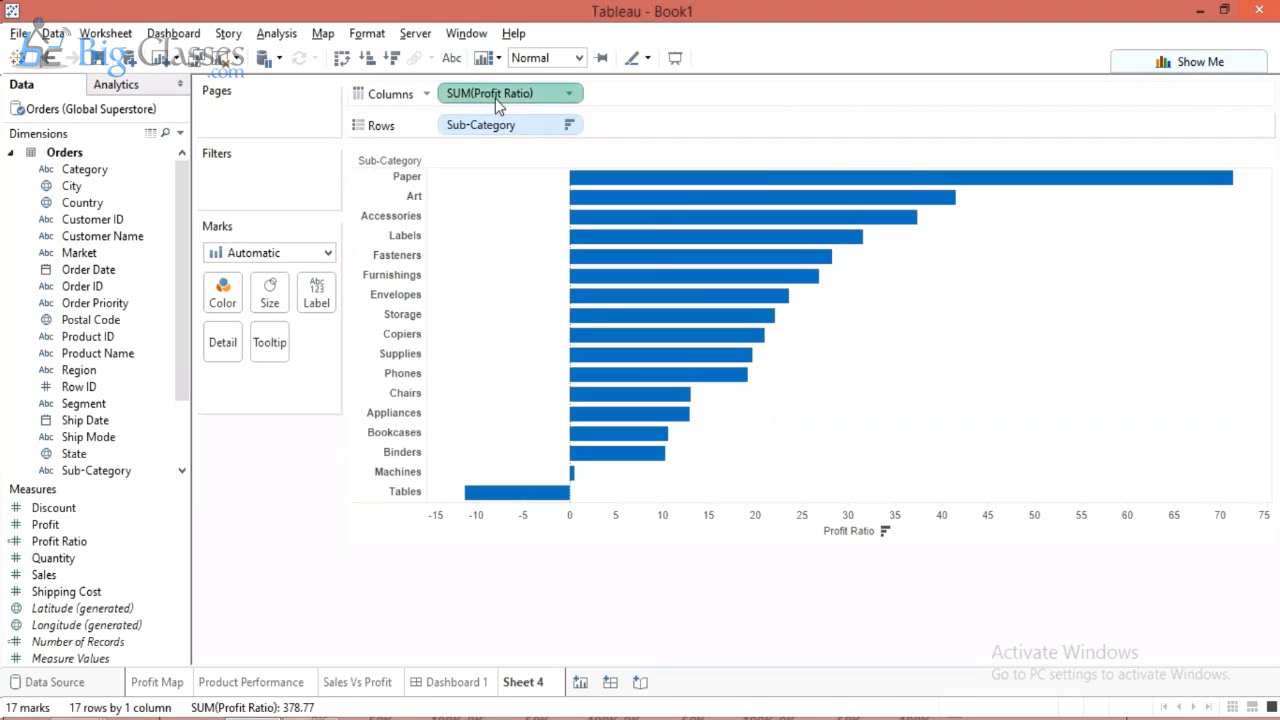
left_click_drag(494, 98, 228, 301)
mouse_move(547, 495)
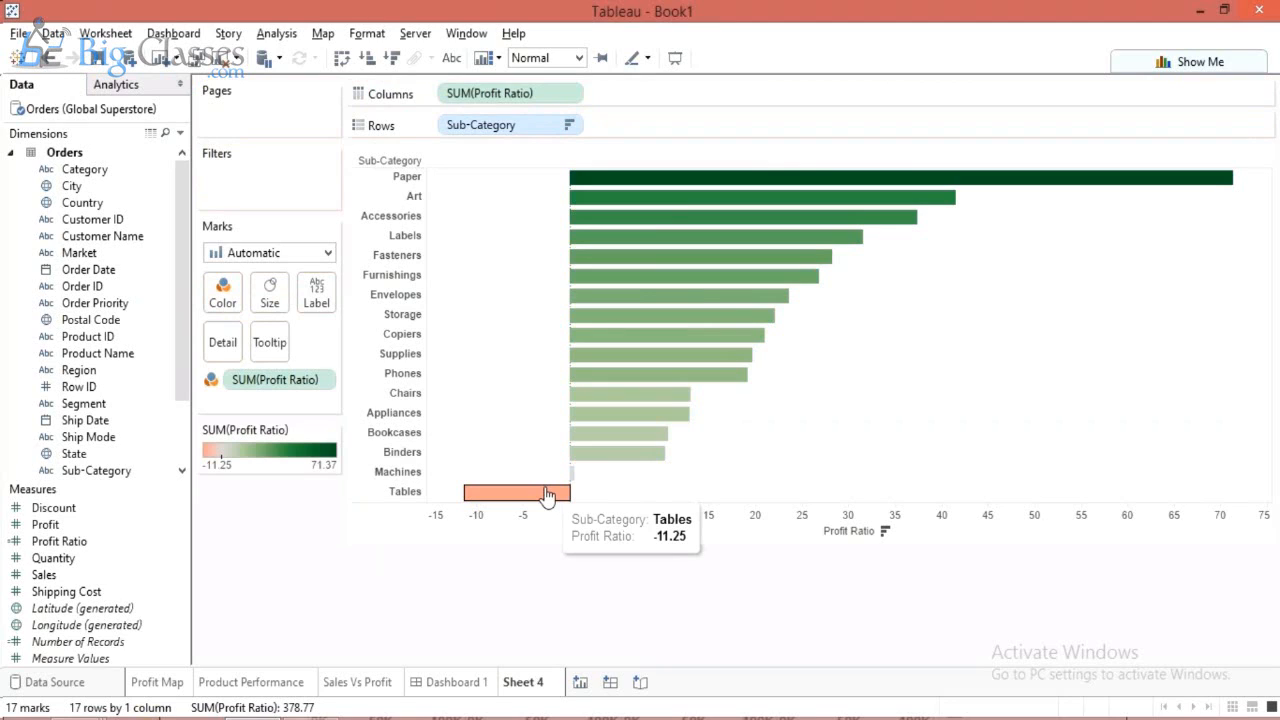
mouse_move(676, 190)
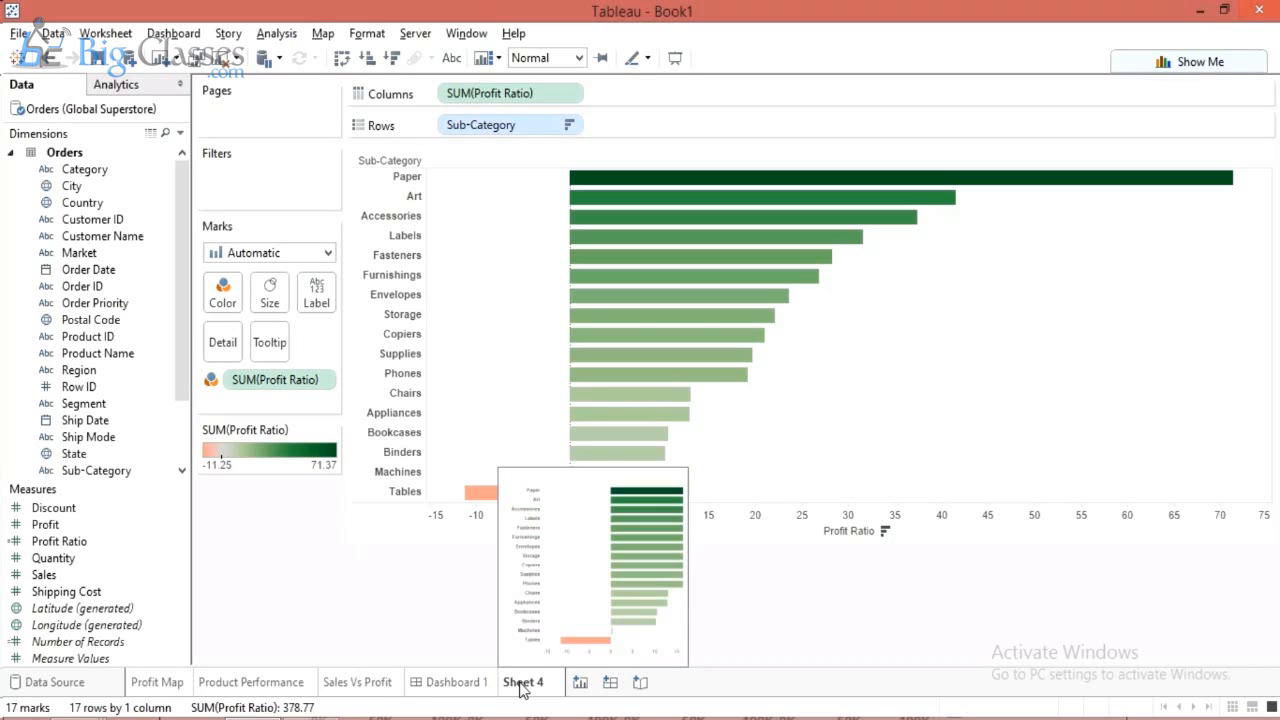
Review the join between Orders and Returns in the data source, then return to the Profit Map sheet.
mouse_move(470, 690)
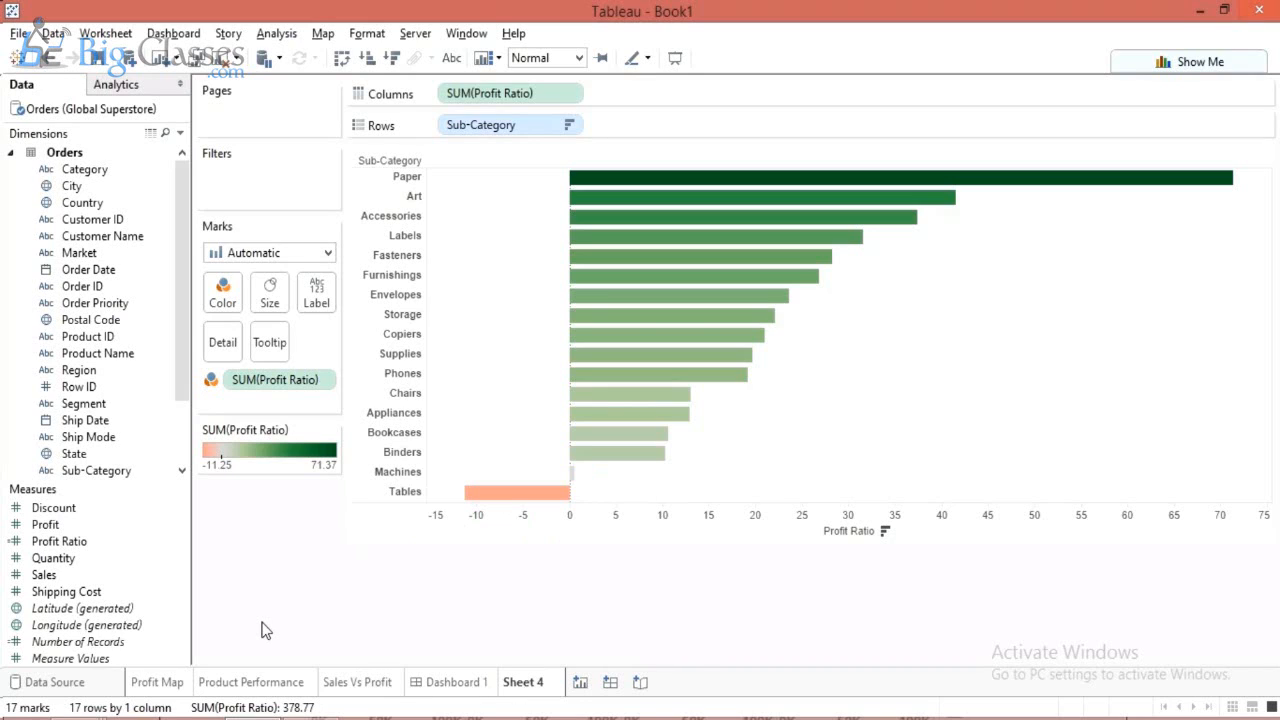
left_click(67, 683)
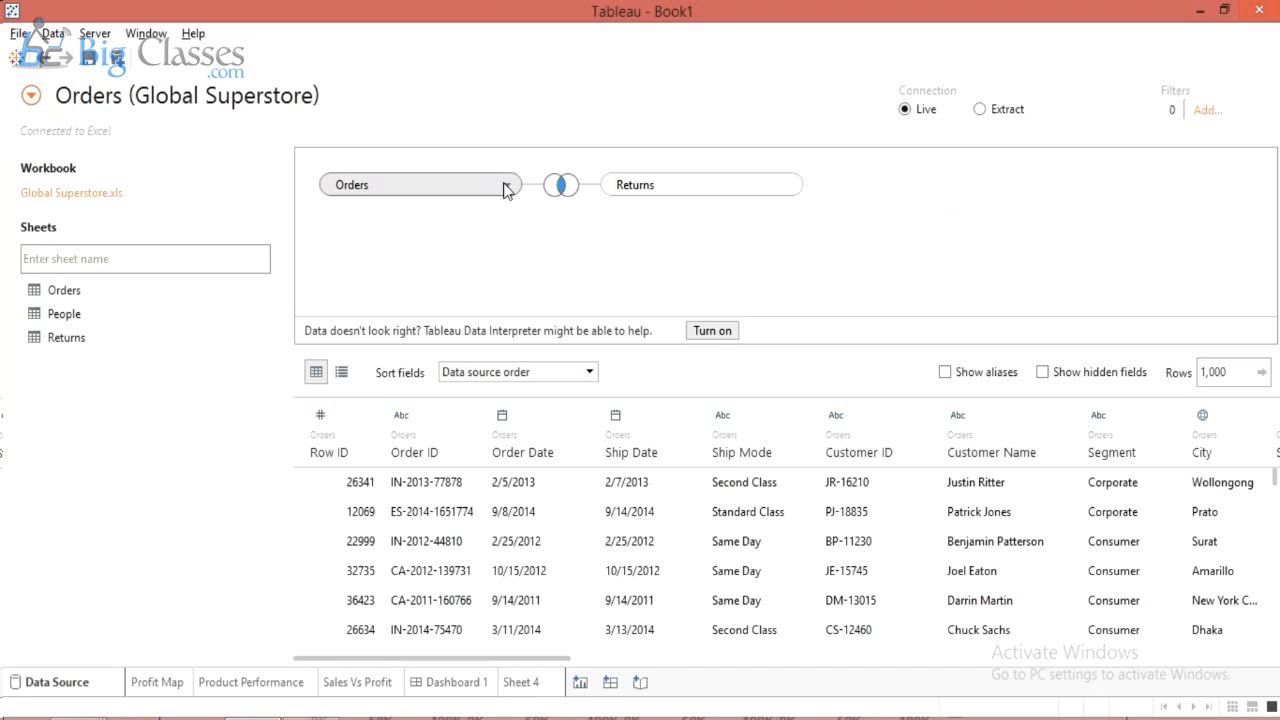
left_click(160, 682)
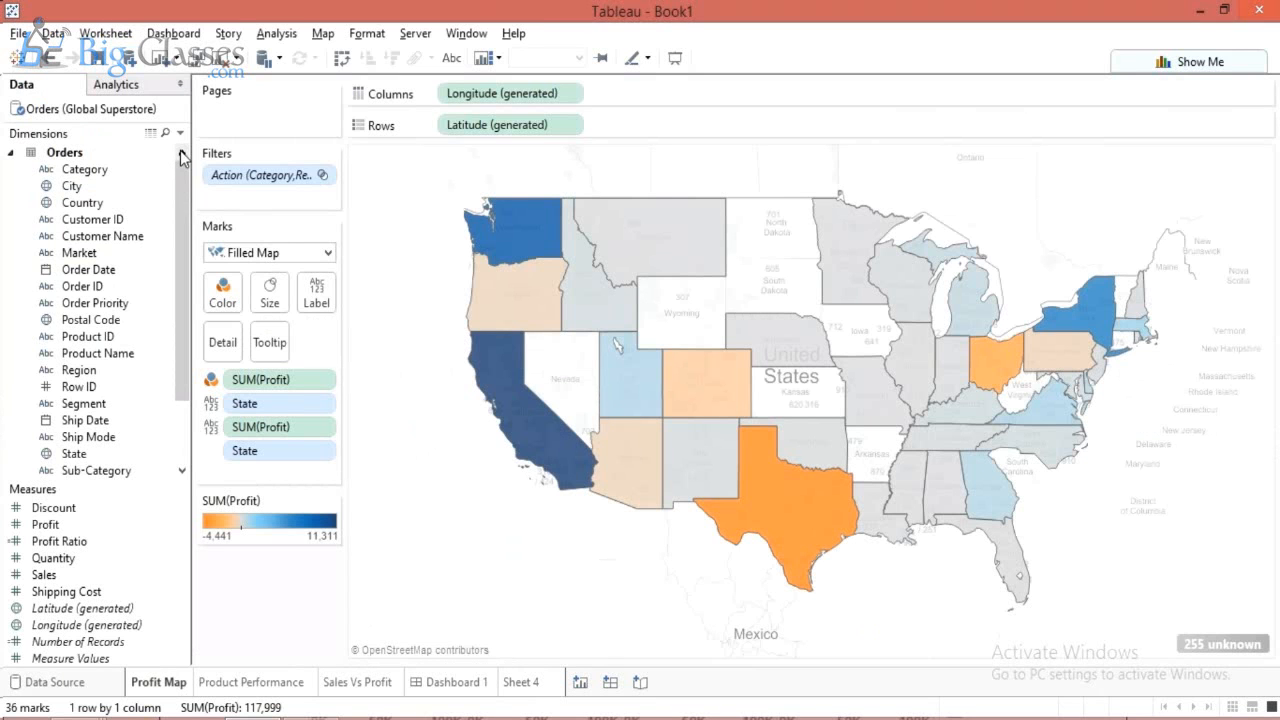
Switch to the text notes and add two blank lines below the age ranges.
left_click(52, 34)
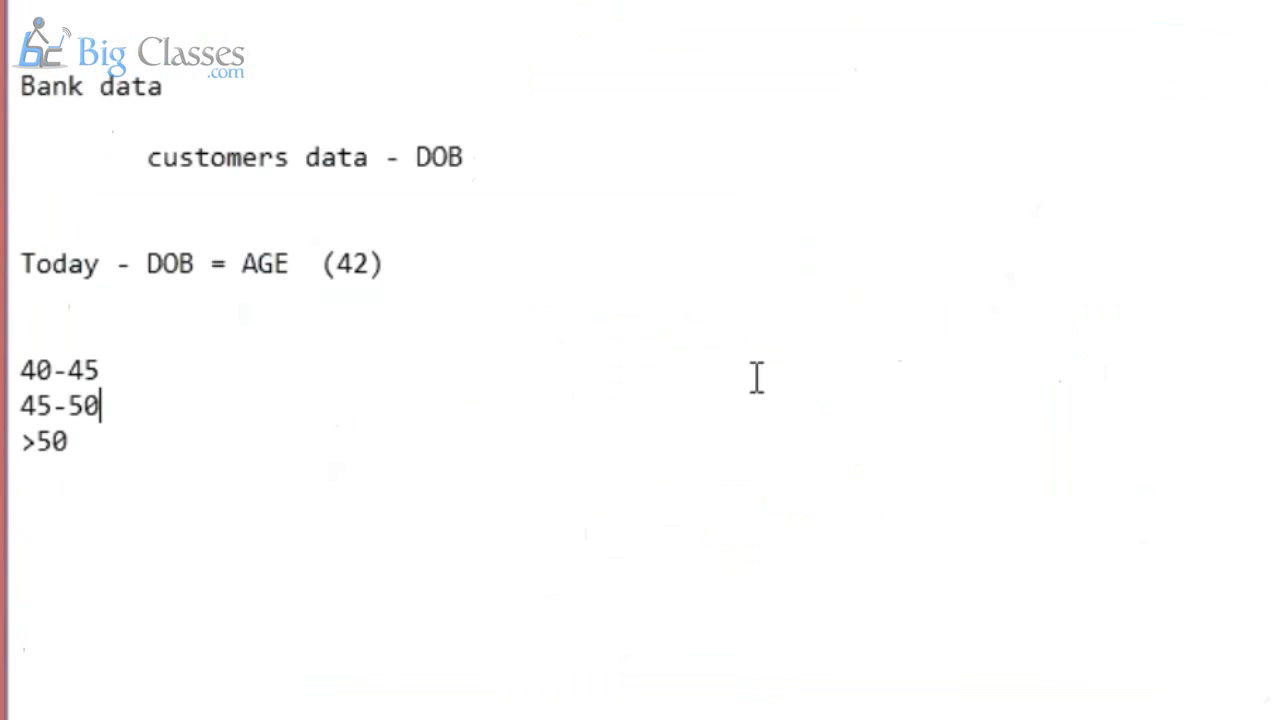
key("Down")
key("Down")
key("Return")
key("Return")
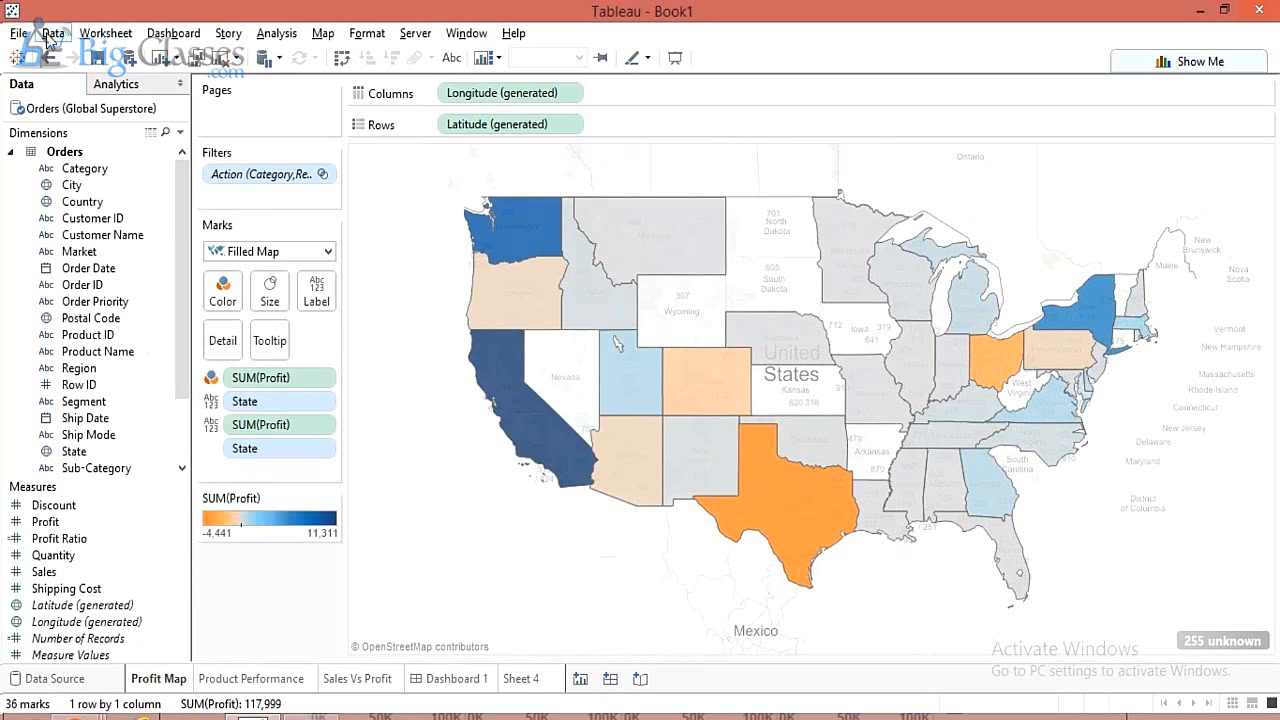
In Tableau, duplicate the Orders (Global Superstore) data source and select the copy.
left_click(50, 34)
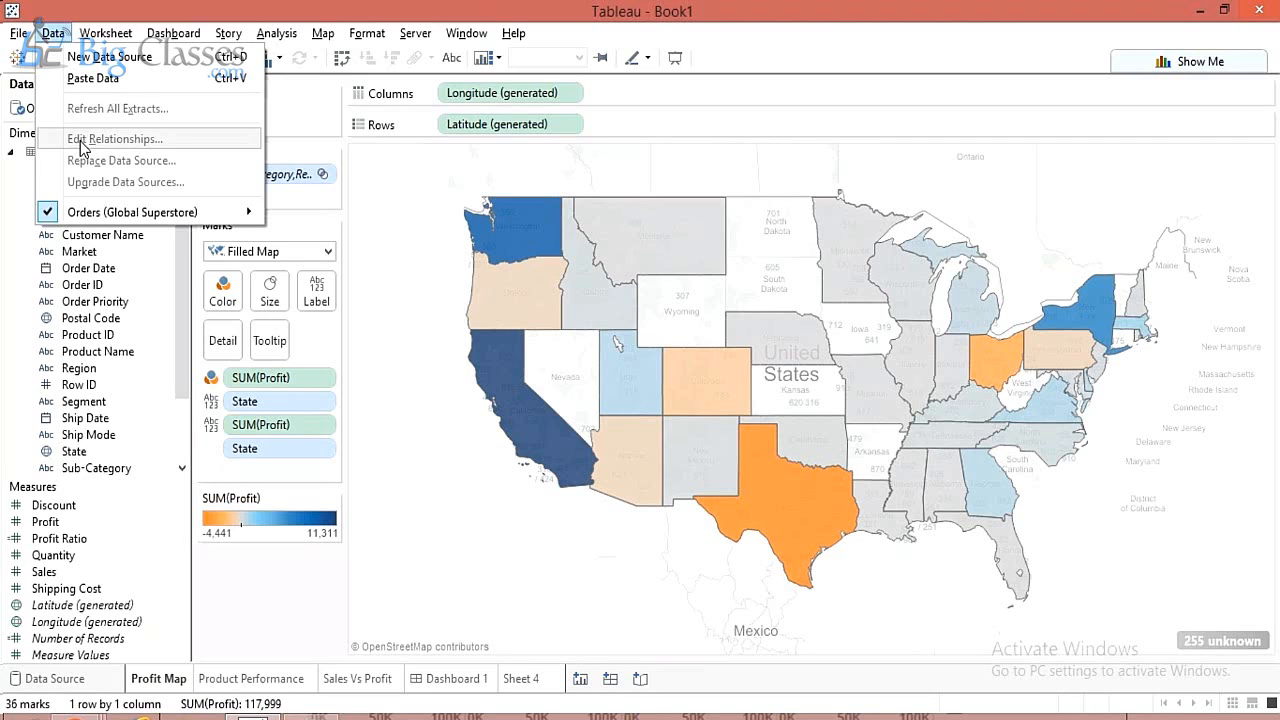
left_click(221, 584)
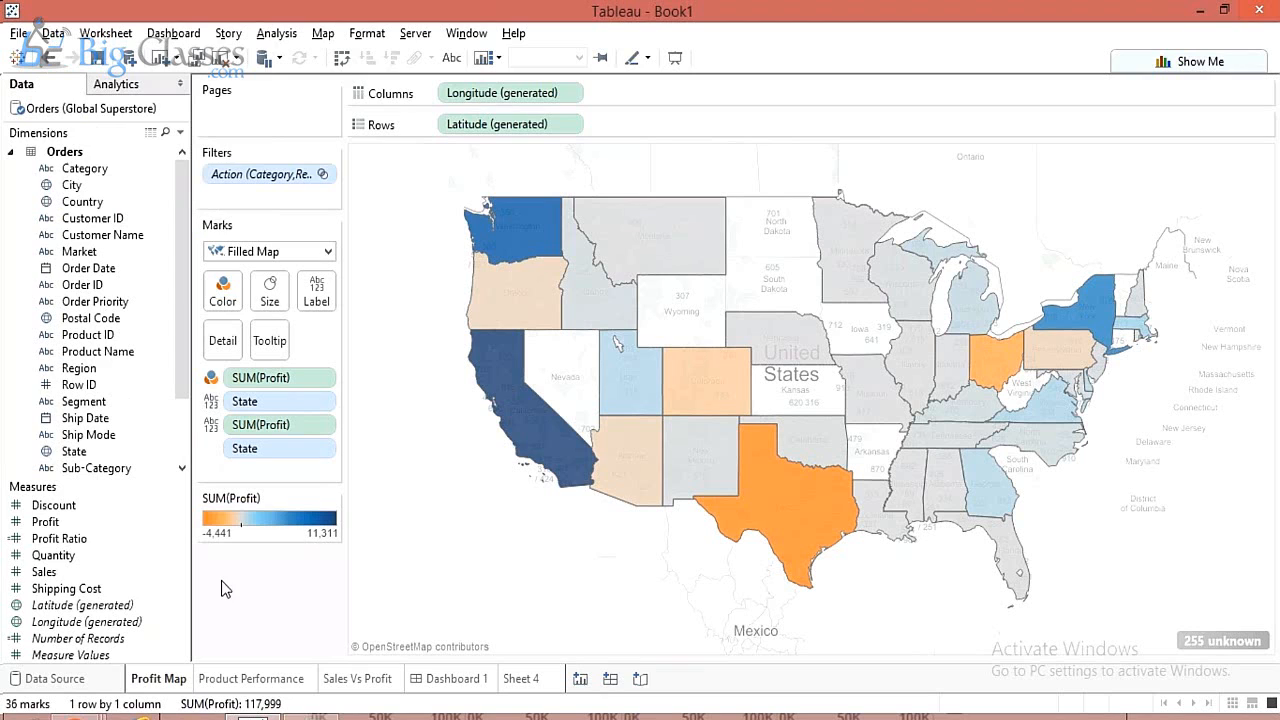
right_click(96, 110)
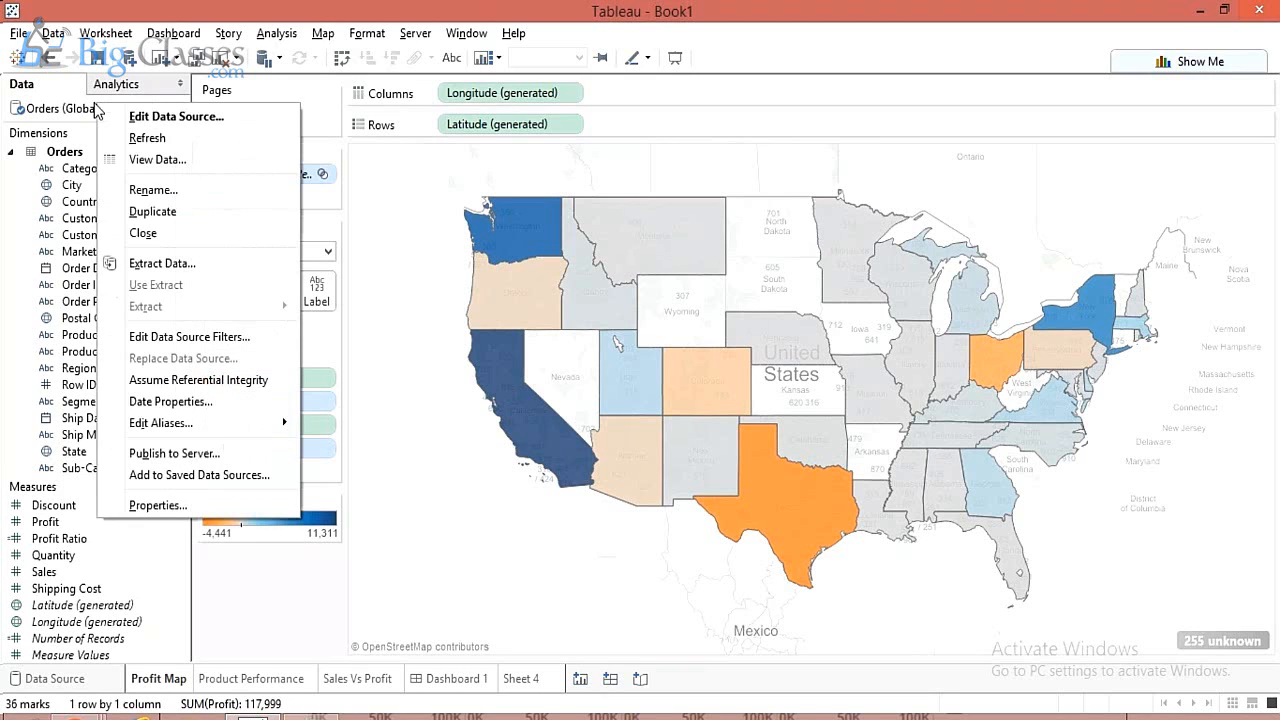
right_click(82, 108)
right_click(82, 108)
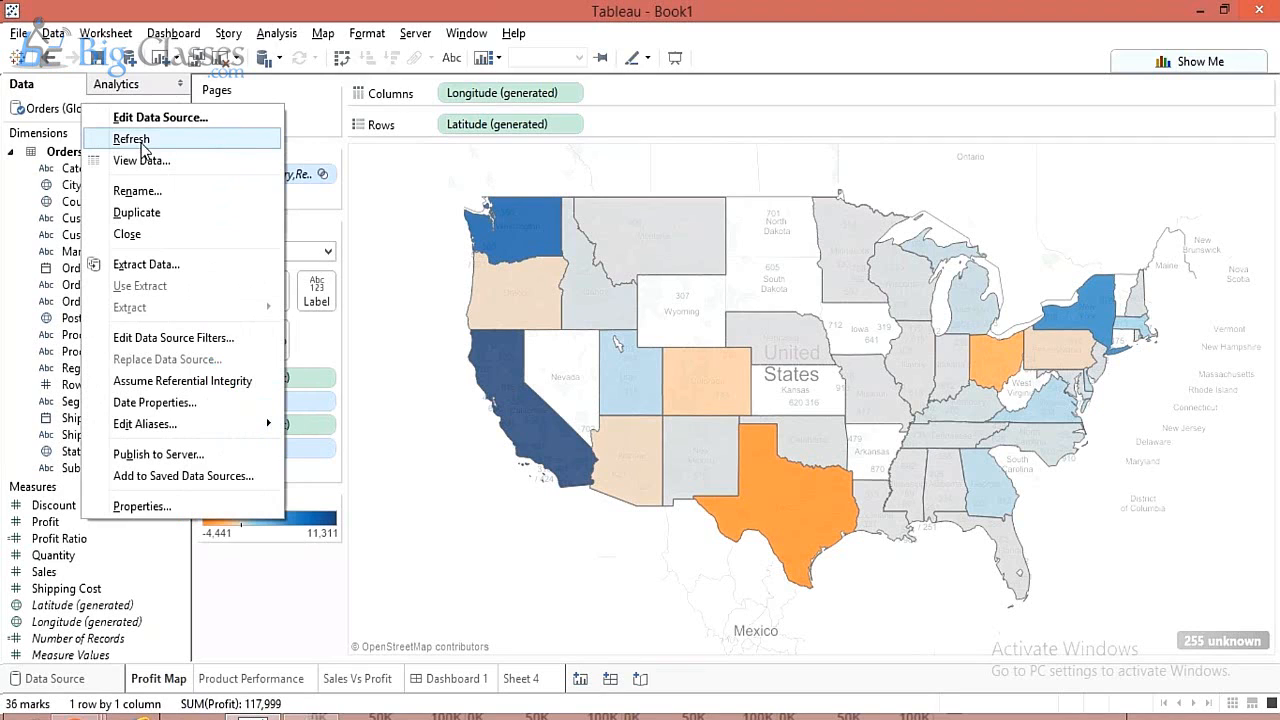
left_click(136, 216)
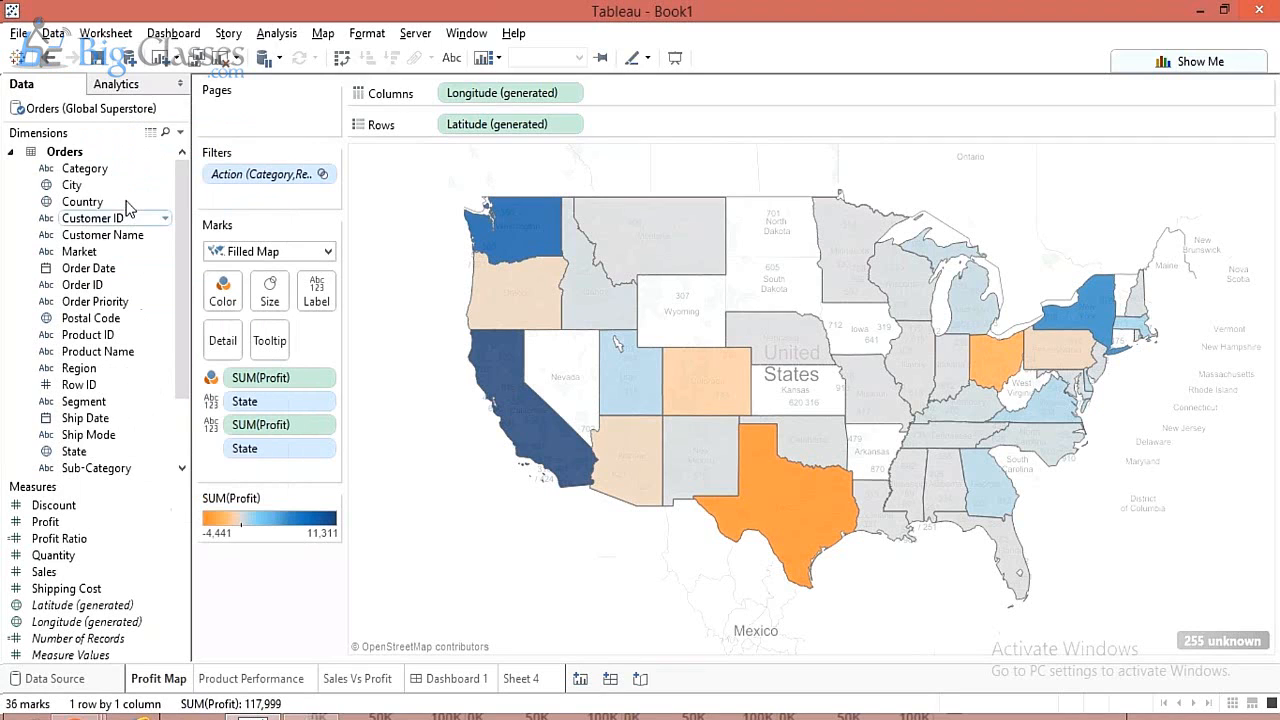
left_click(52, 110)
left_click(42, 130)
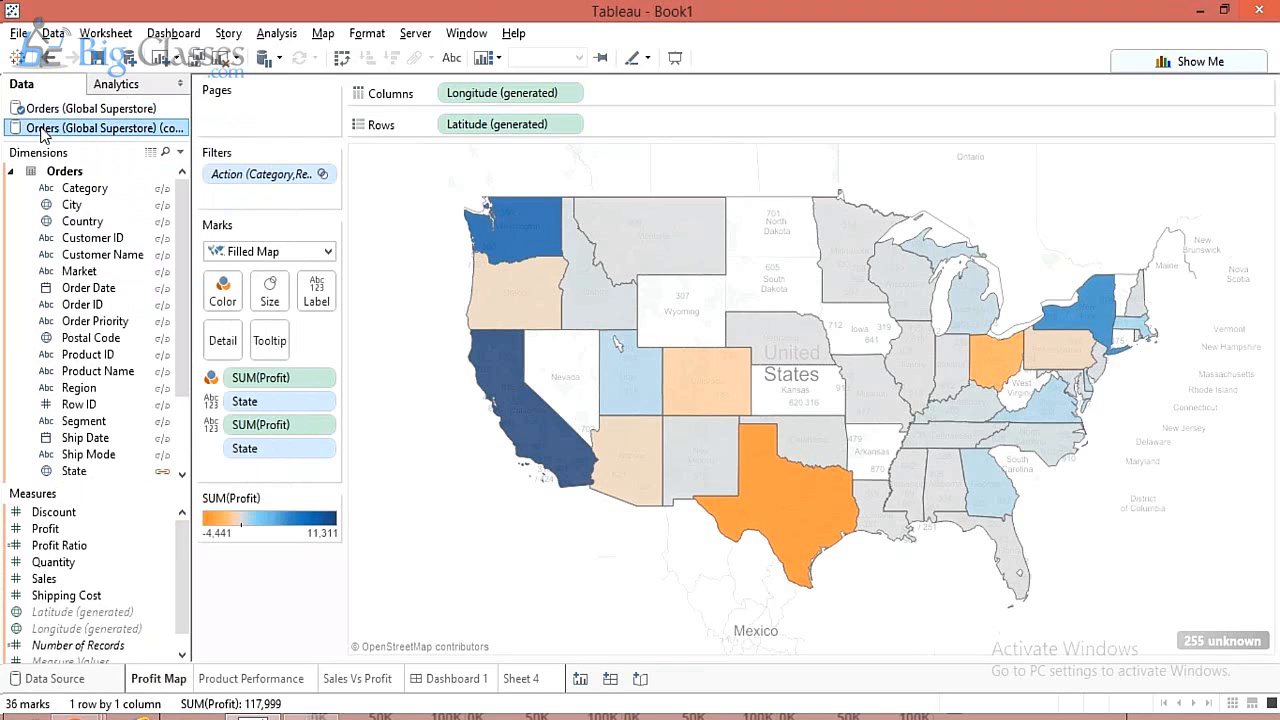
Make the relationship from primary source Orders (Global Superstore) to its copy custom and remove all its field mappings.
left_click(63, 38)
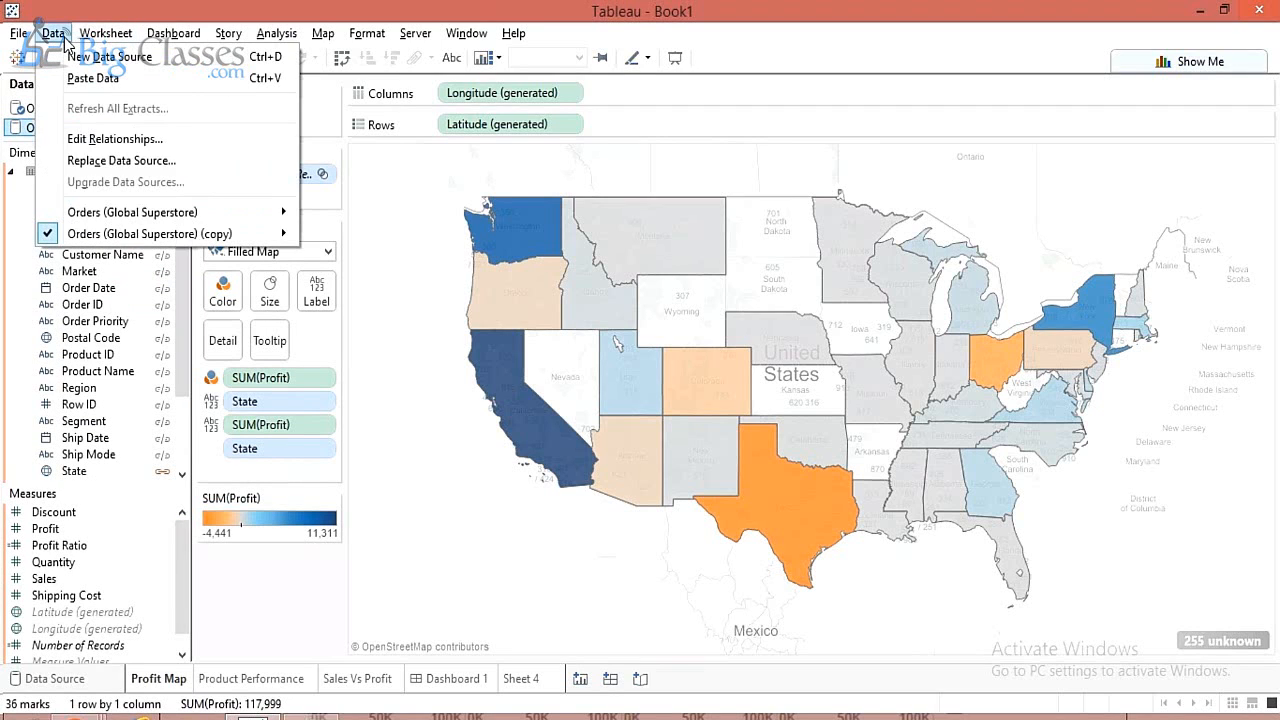
left_click(71, 140)
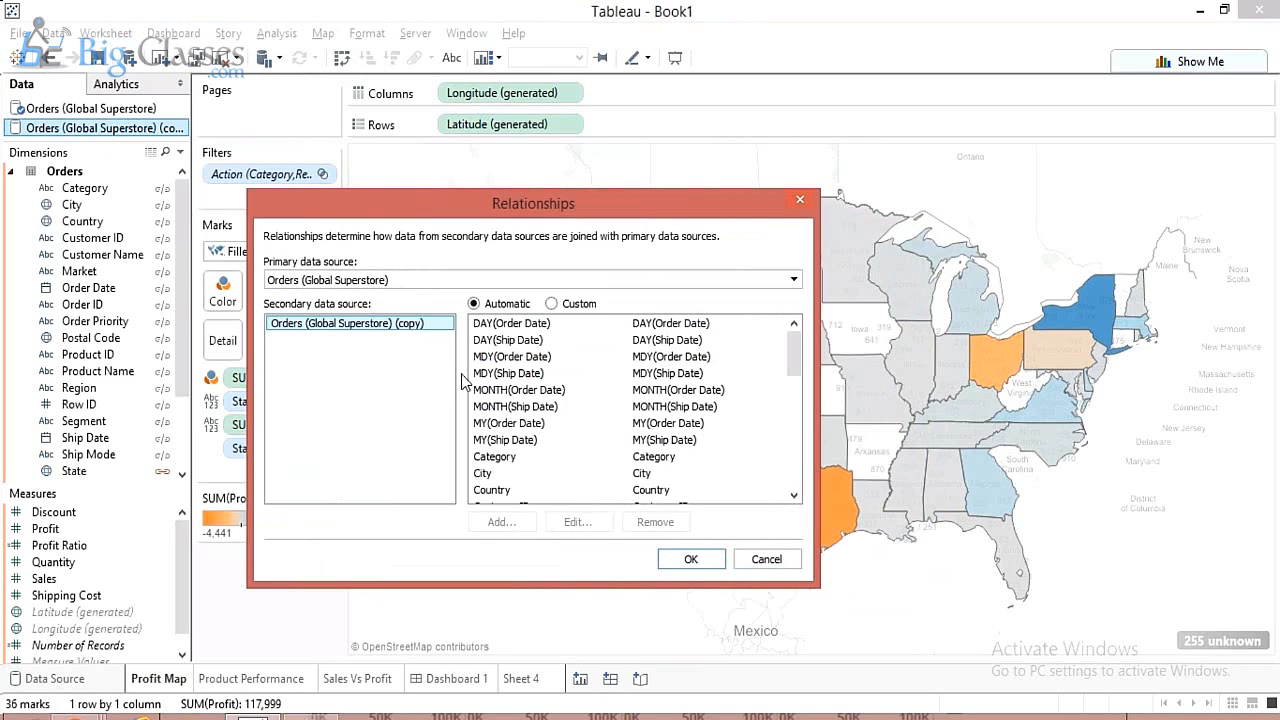
left_click(335, 280)
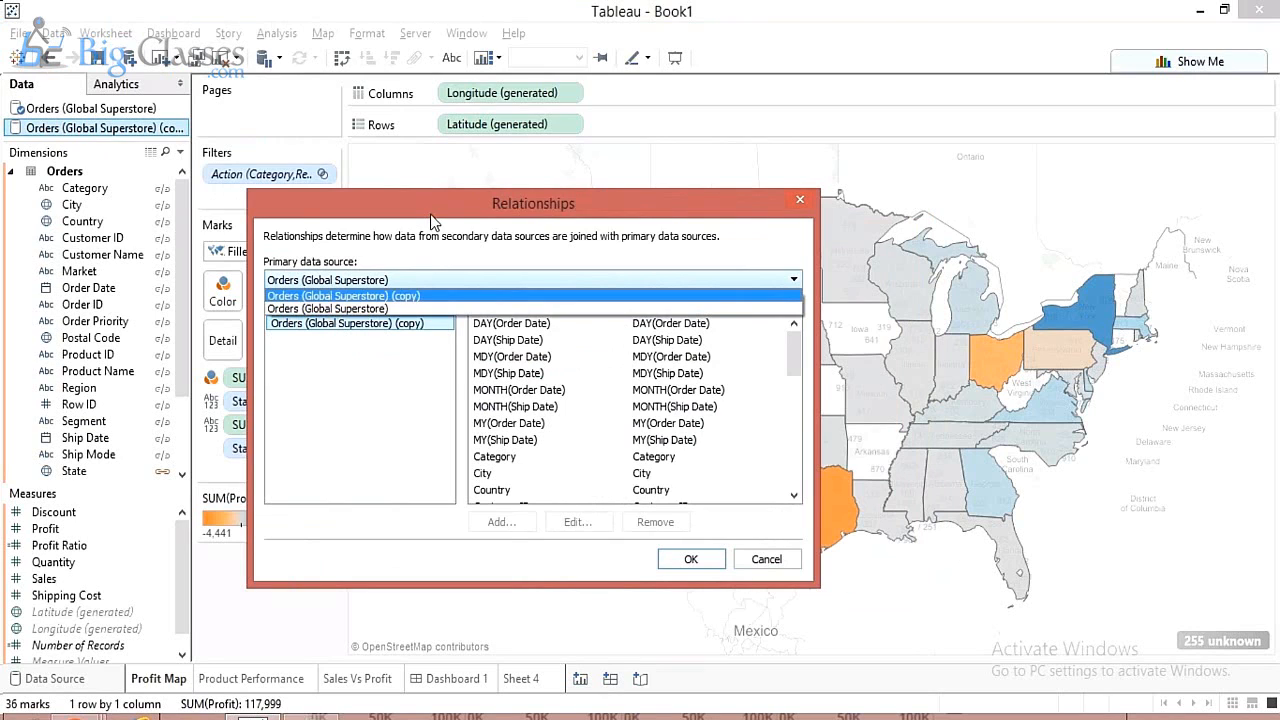
left_click(330, 309)
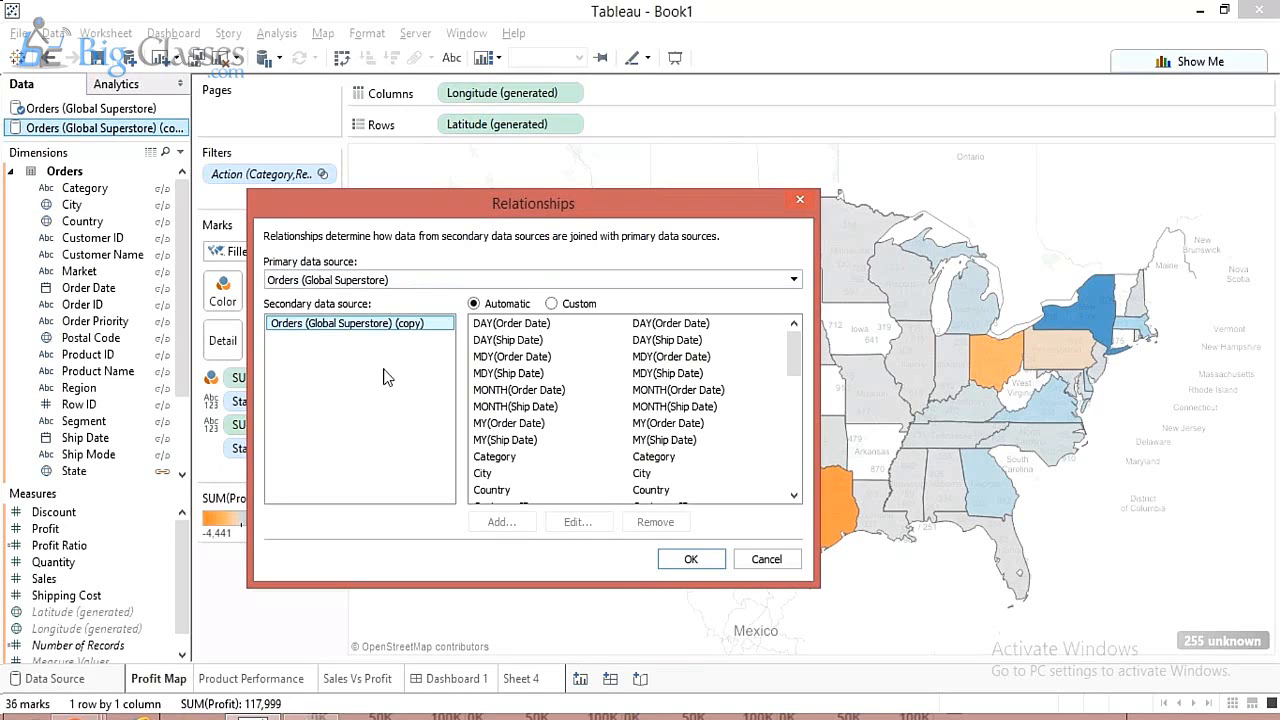
left_click(549, 305)
left_click(524, 358)
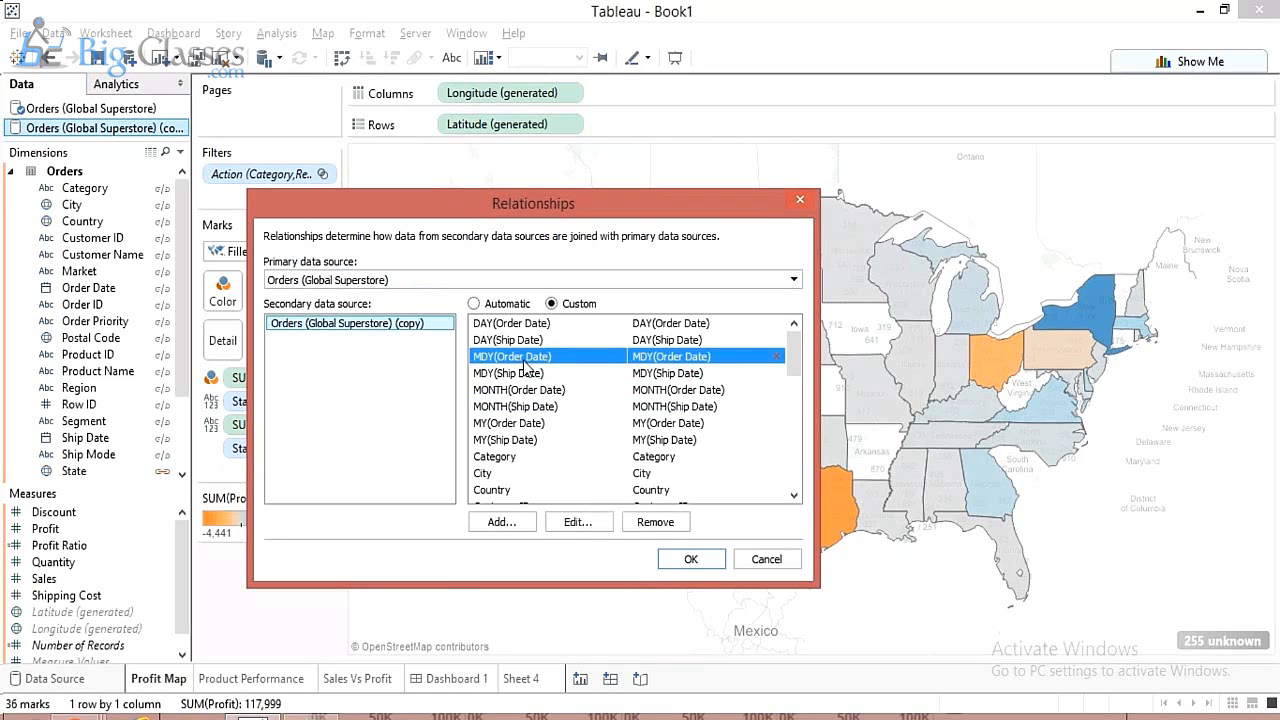
key("ctrl+a")
left_click(655, 521)
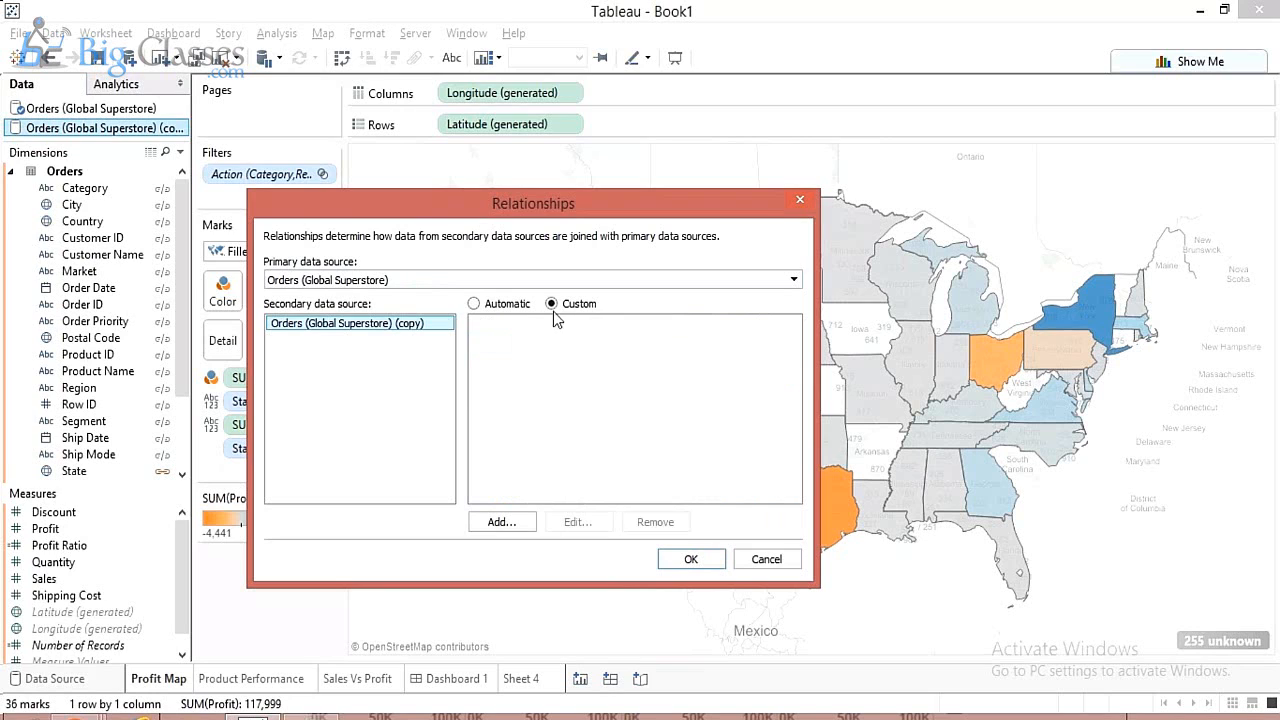
Add a field mapping linking Order ID in the primary source to Order ID in the copy, and close the relationship settings.
left_click(497, 523)
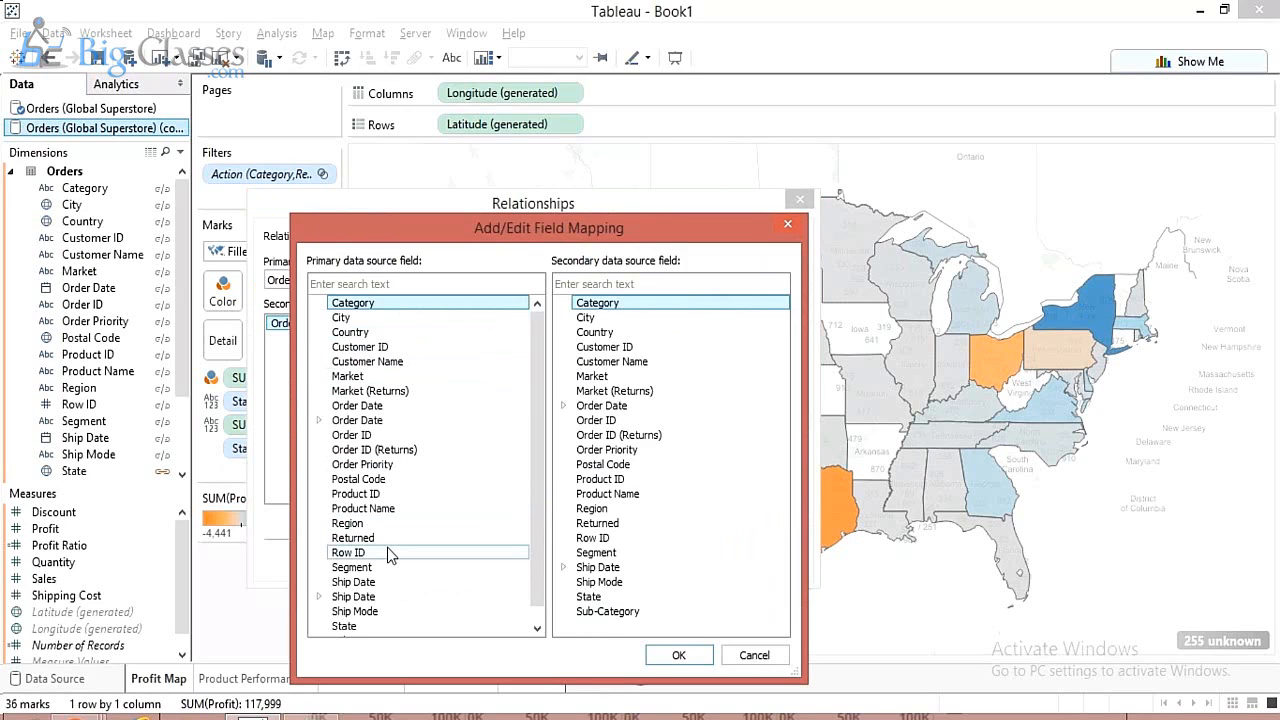
left_click(354, 438)
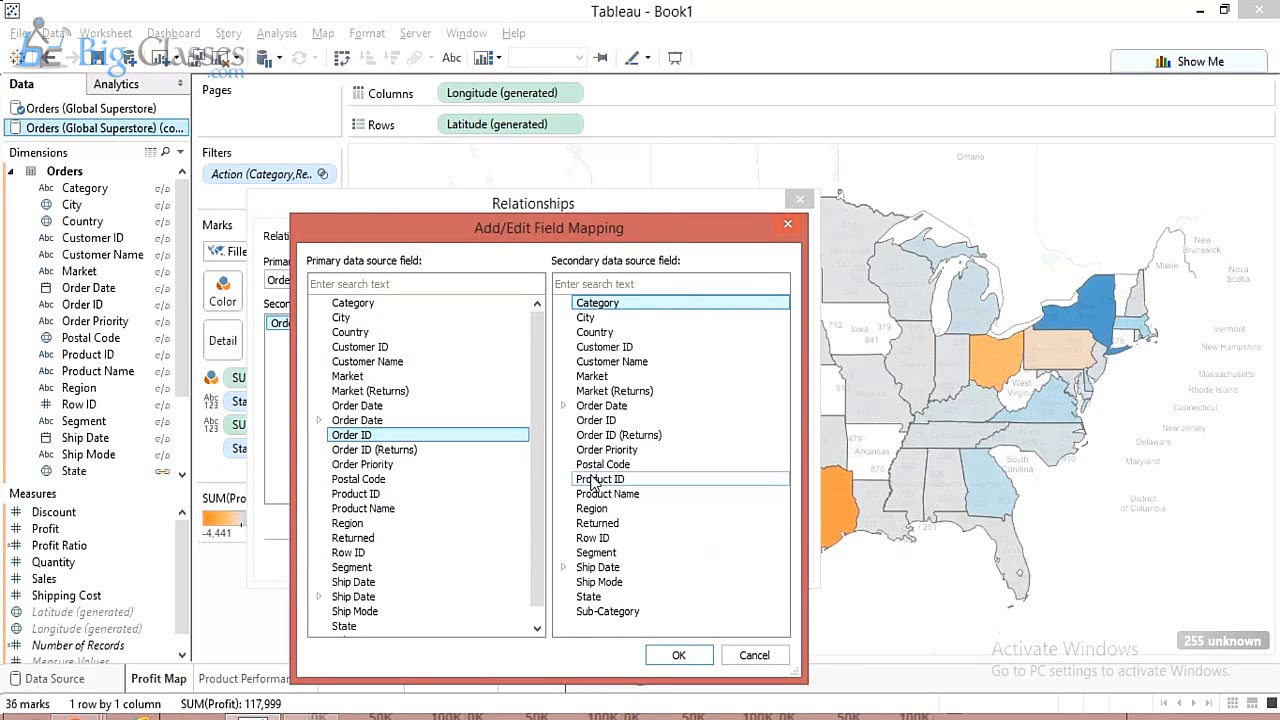
left_click(598, 420)
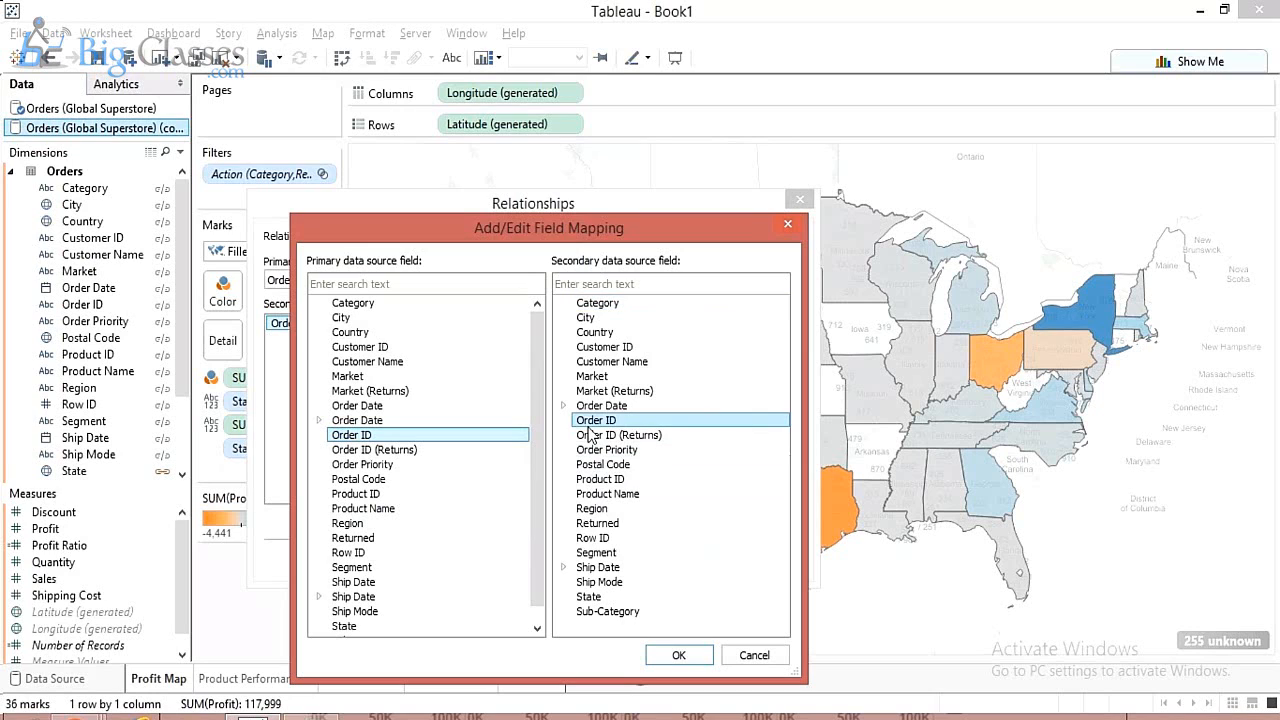
left_click(676, 656)
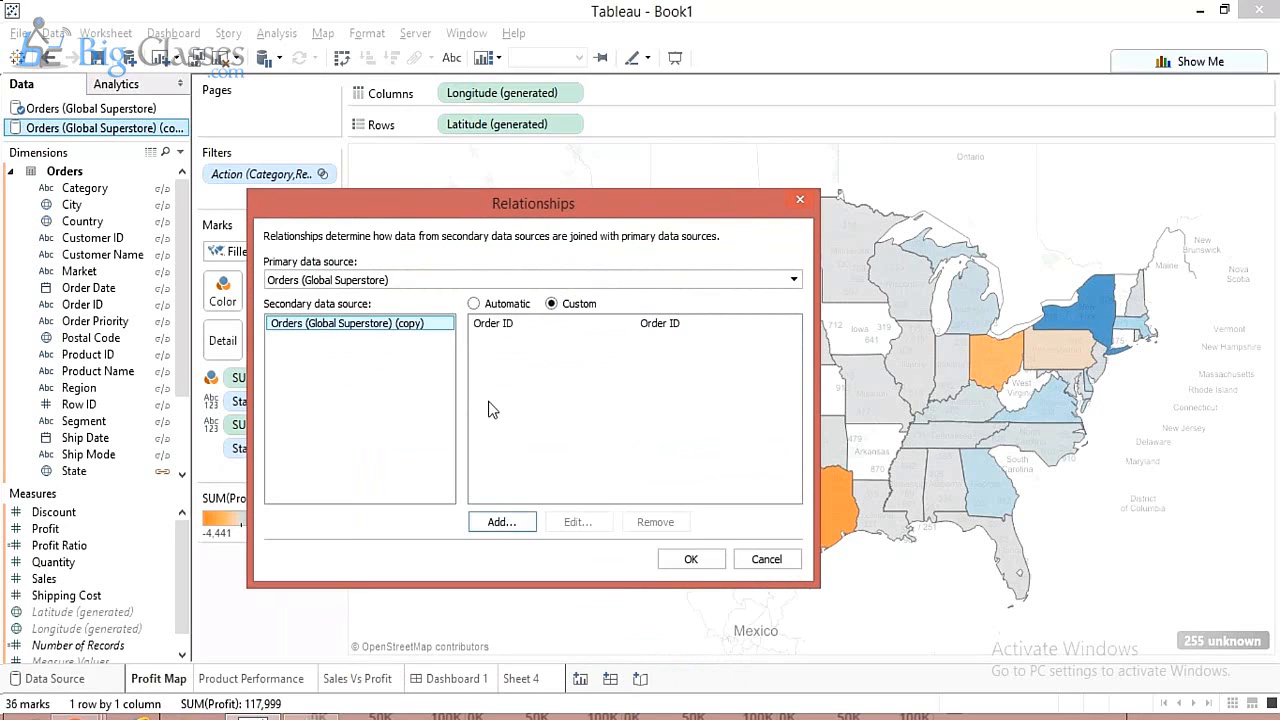
left_click(782, 560)
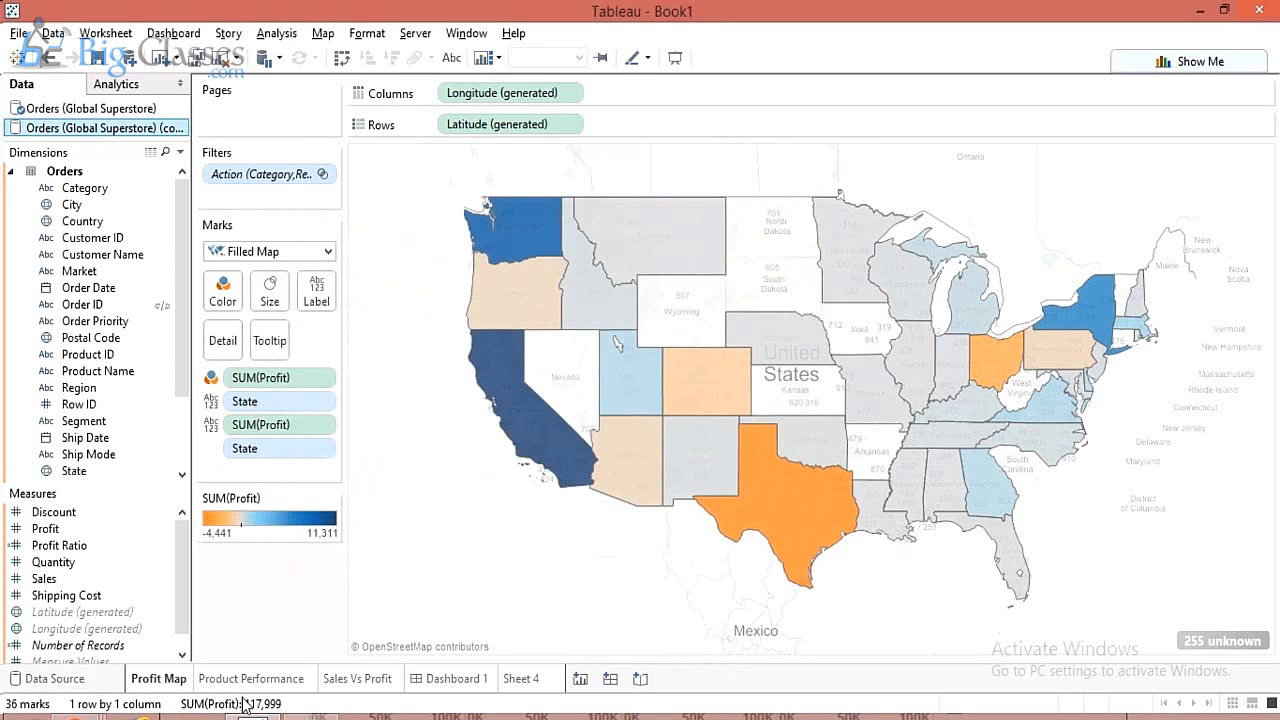
Review the relationship settings between the two Orders data sources, including the primary source choices and the custom field mapping.
mouse_move(252, 715)
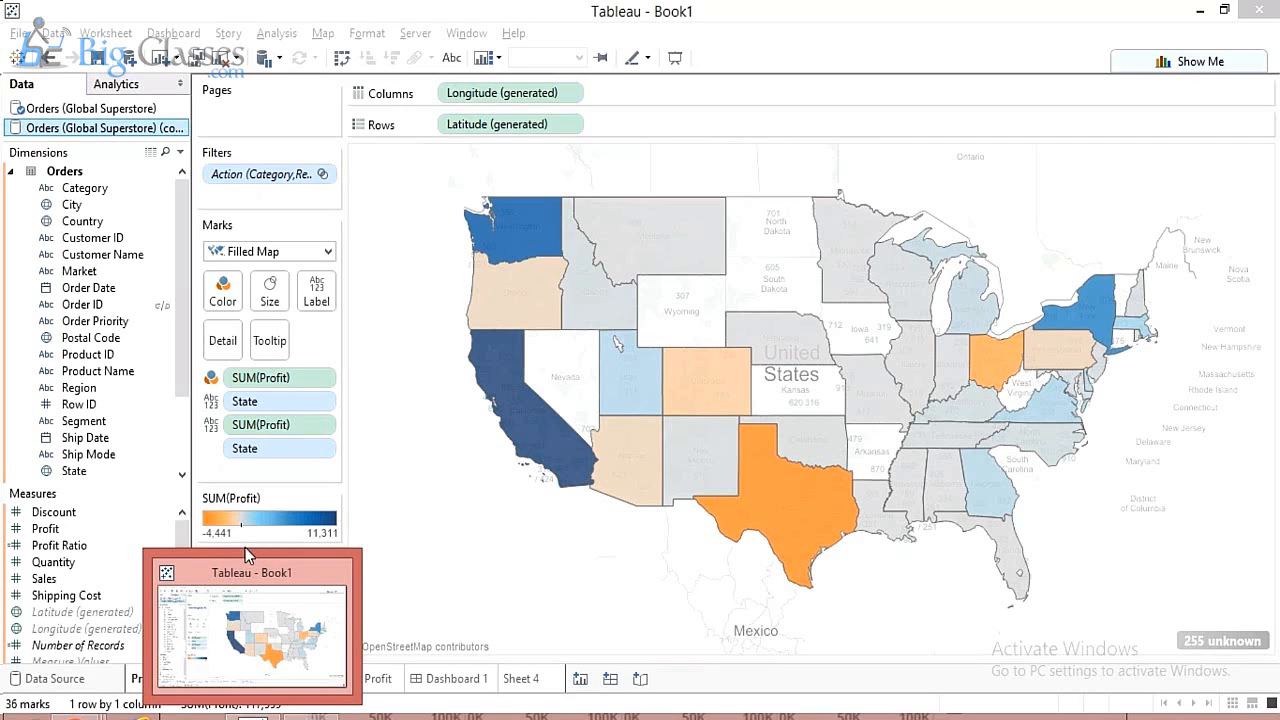
left_click(241, 616)
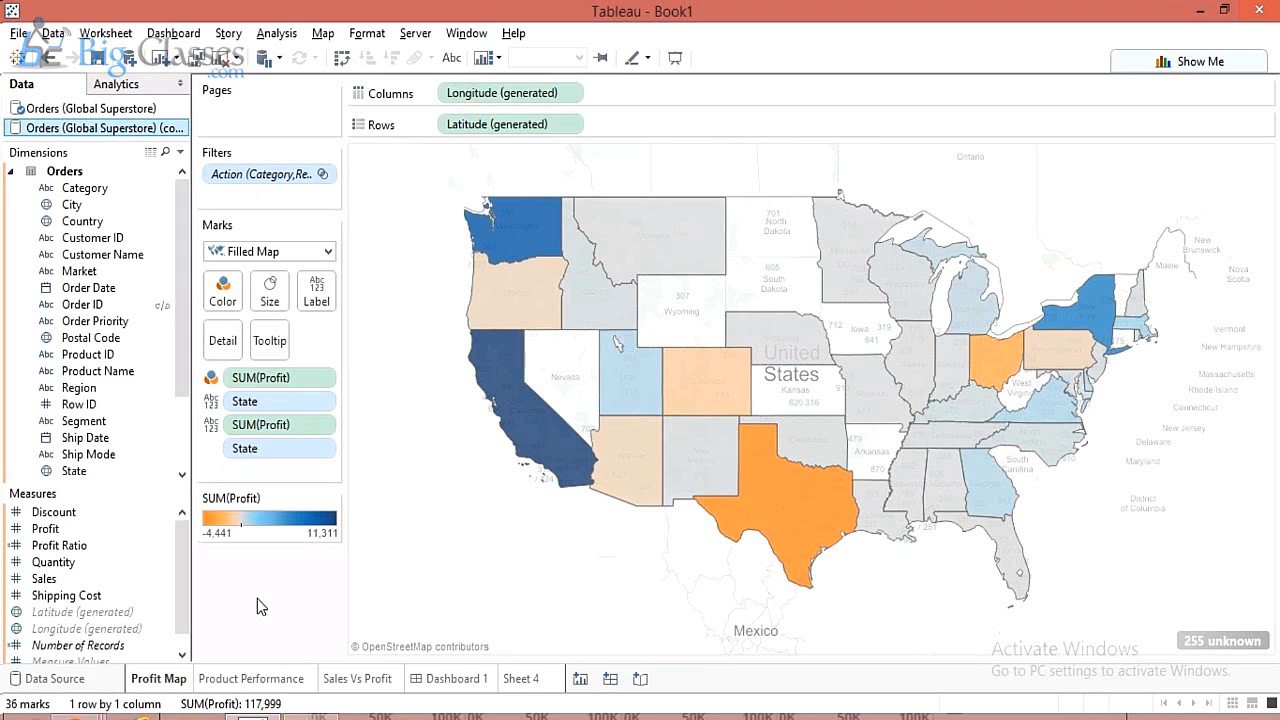
left_click(52, 34)
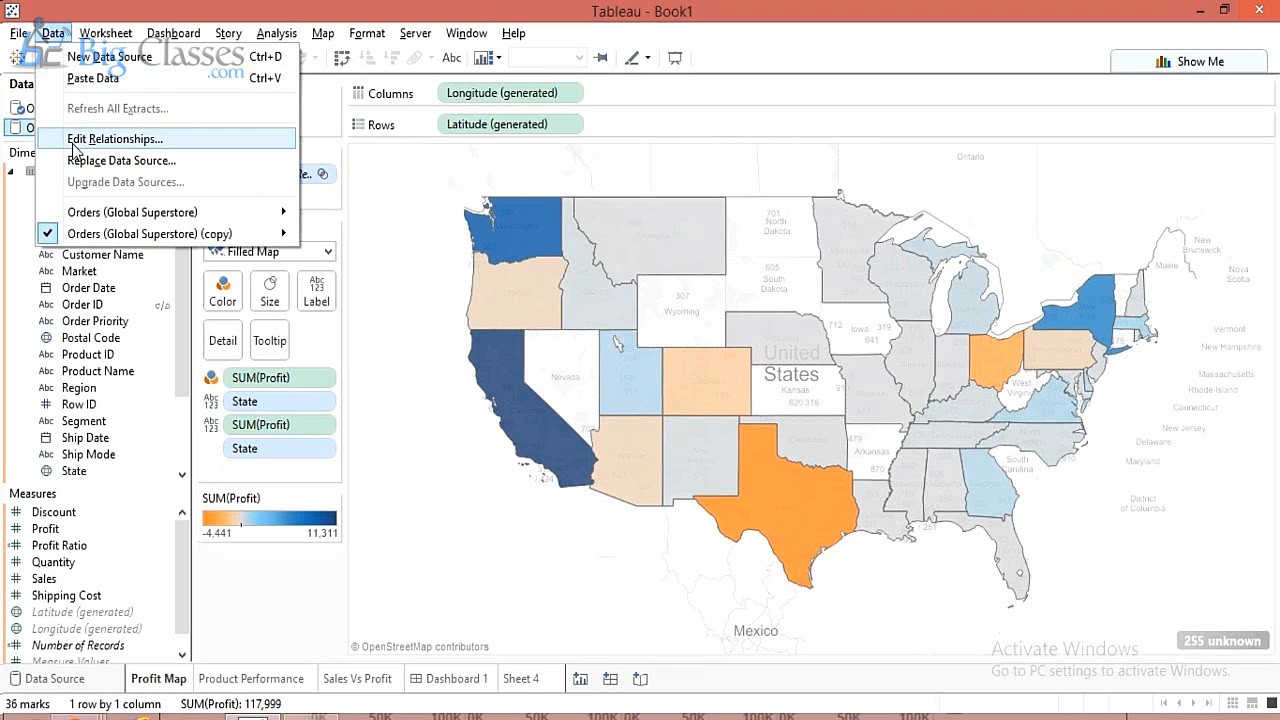
left_click(75, 140)
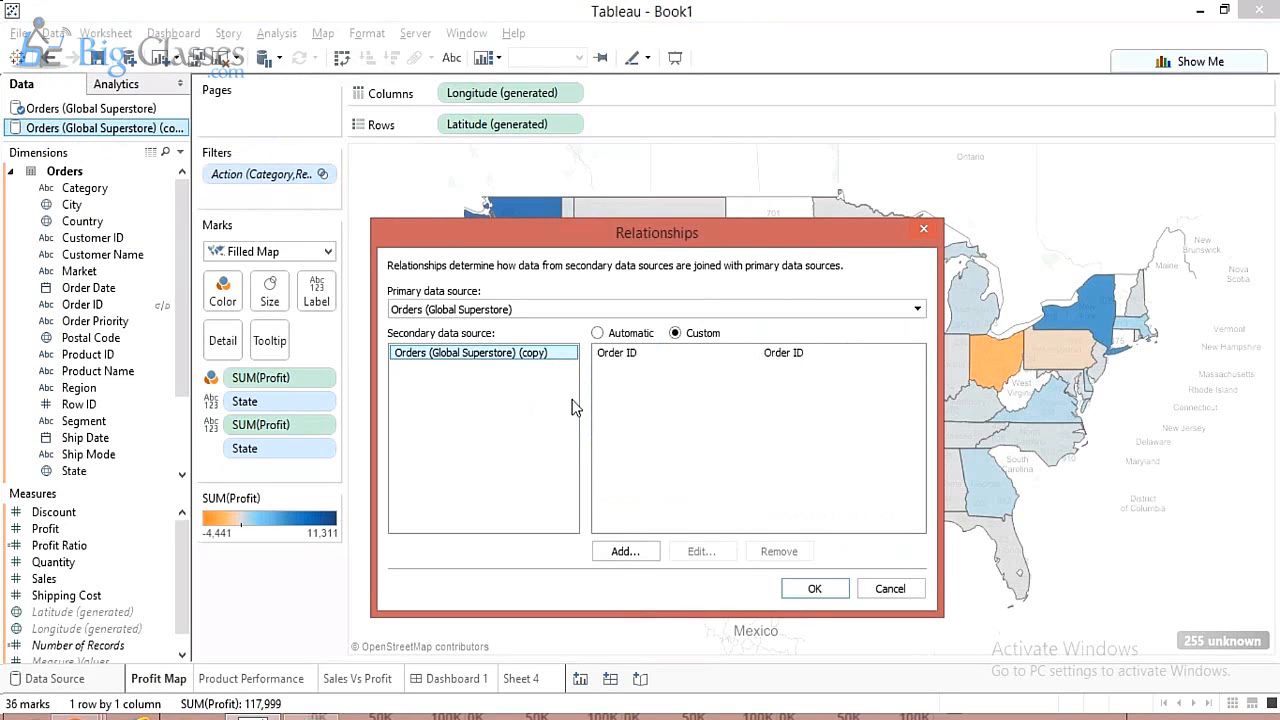
left_click(522, 308)
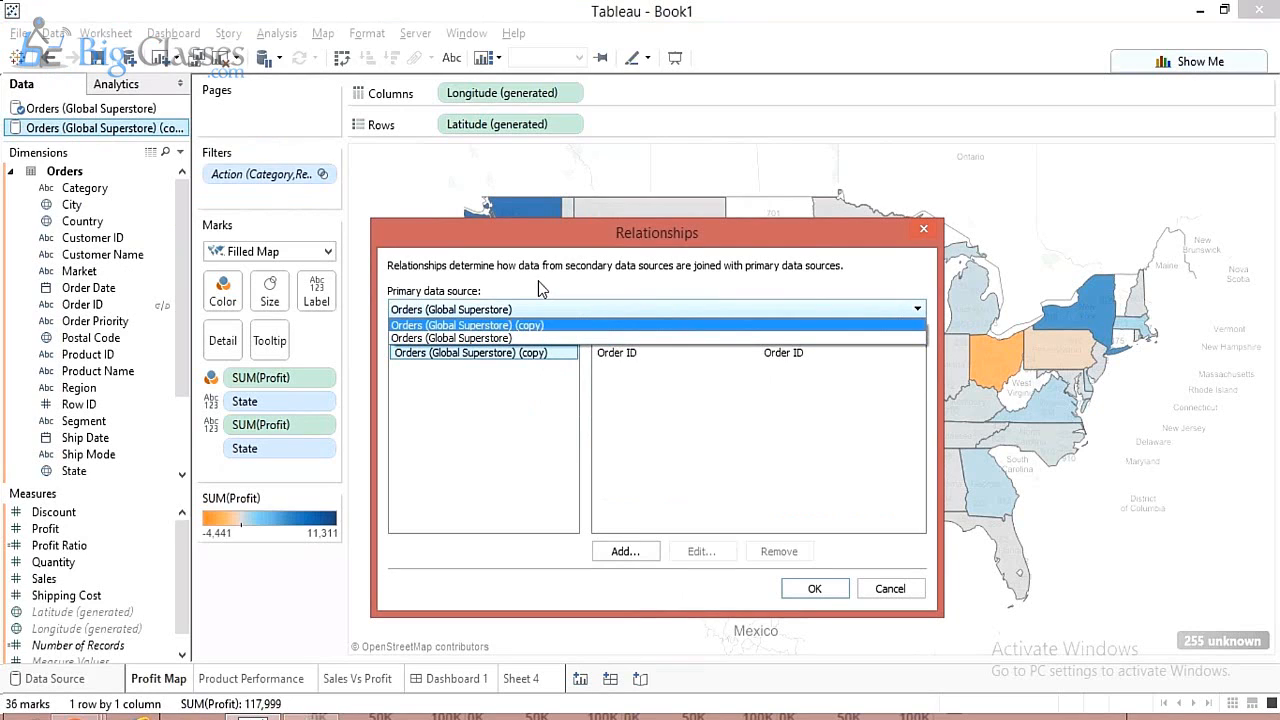
left_click(538, 282)
left_click(523, 306)
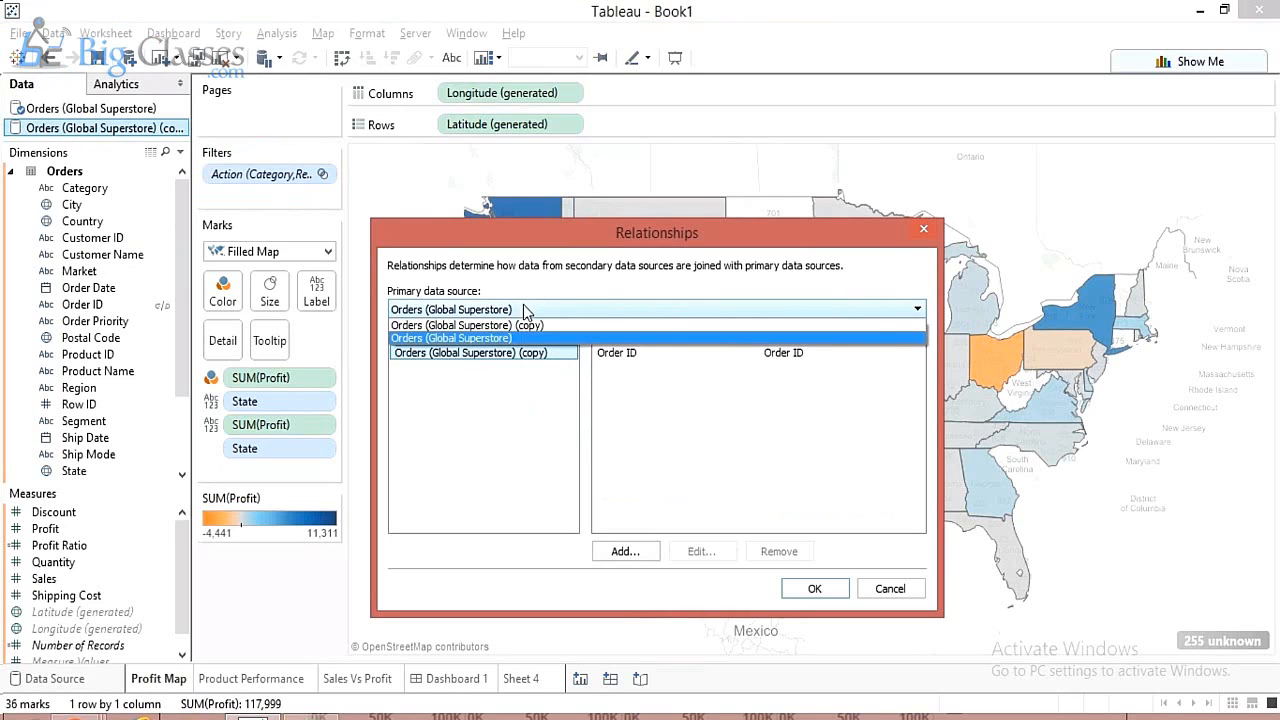
left_click(478, 340)
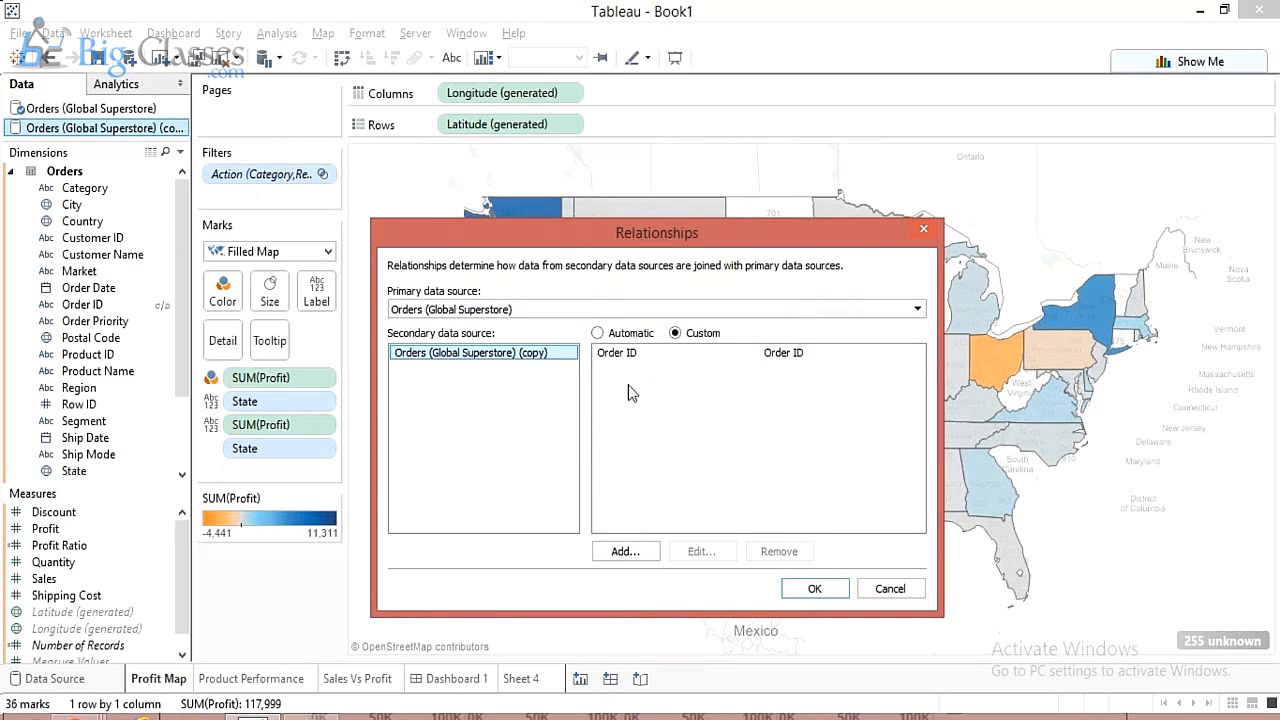
left_click(884, 590)
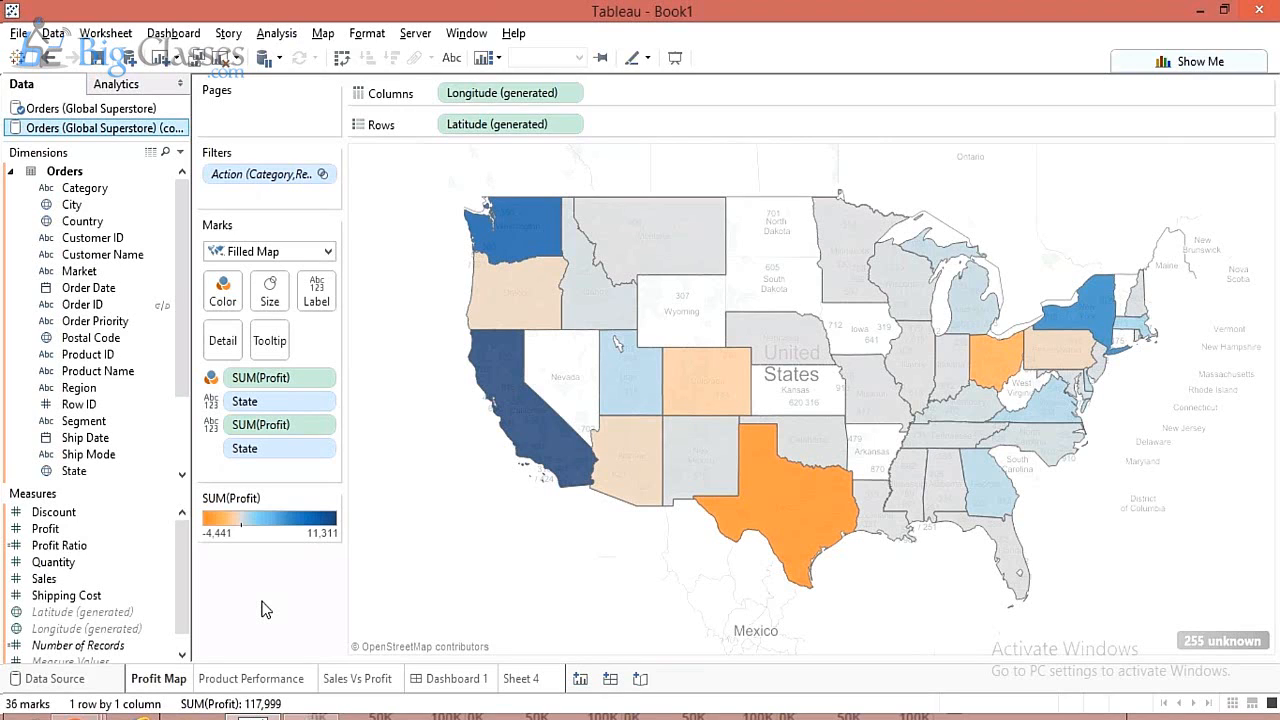
left_click(54, 36)
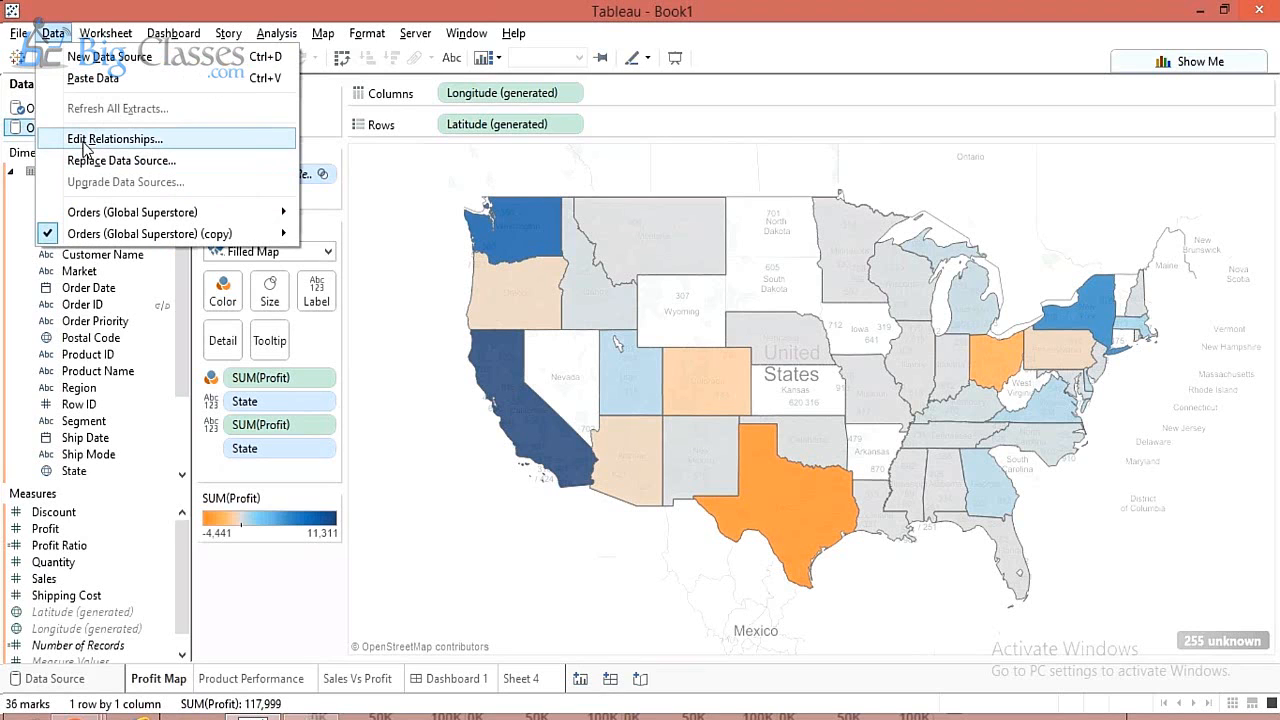
left_click(86, 147)
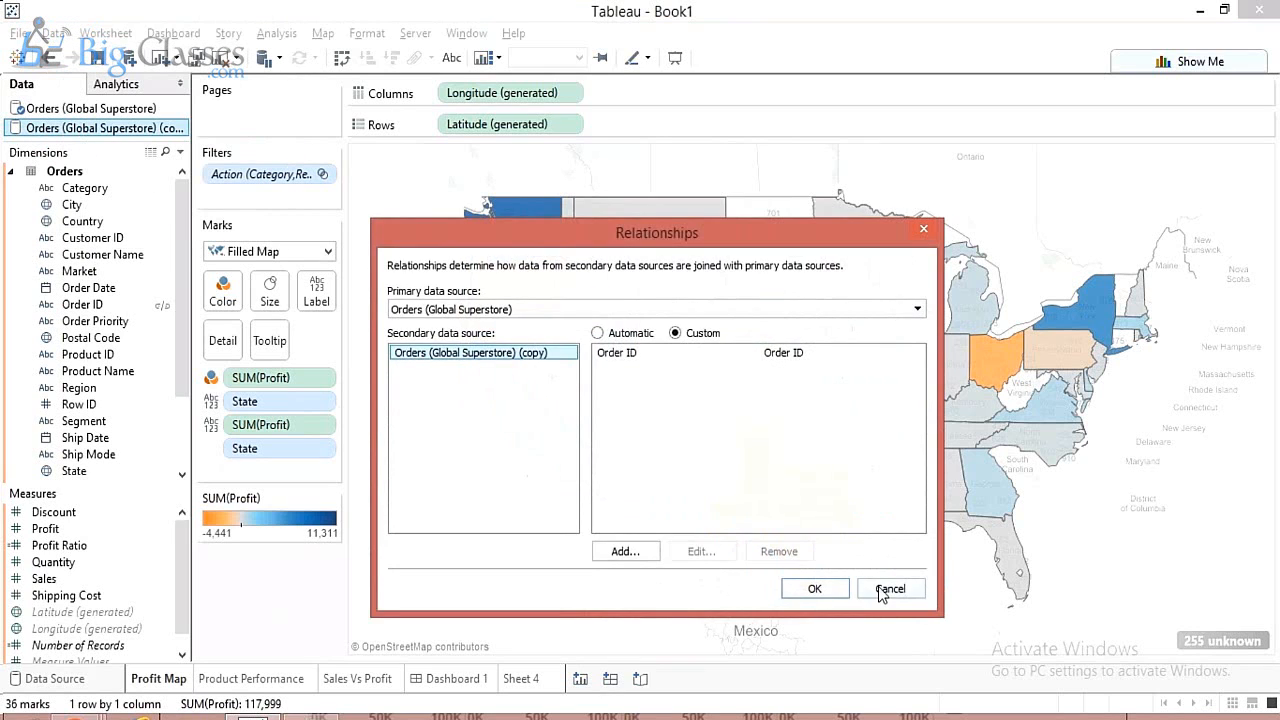
left_click(889, 590)
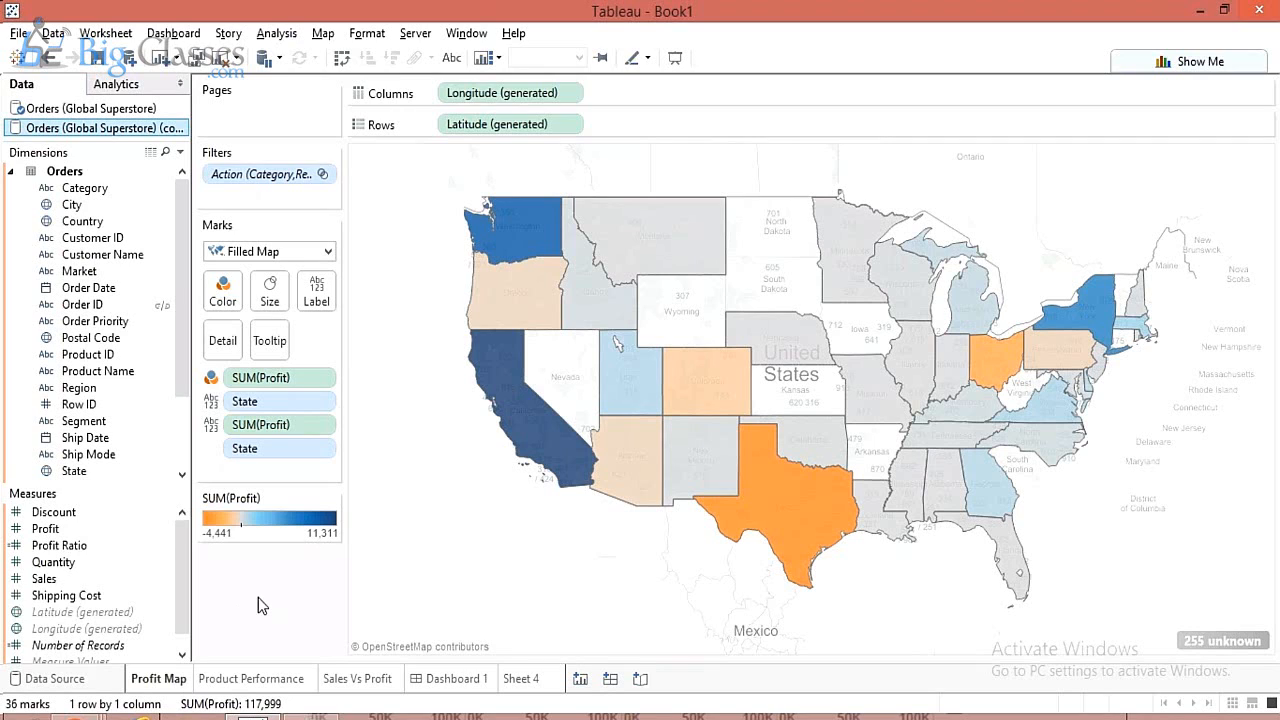
On Dashboard 1, open the server sign-in for publishing the workbook and dismiss it without connecting.
left_click(422, 682)
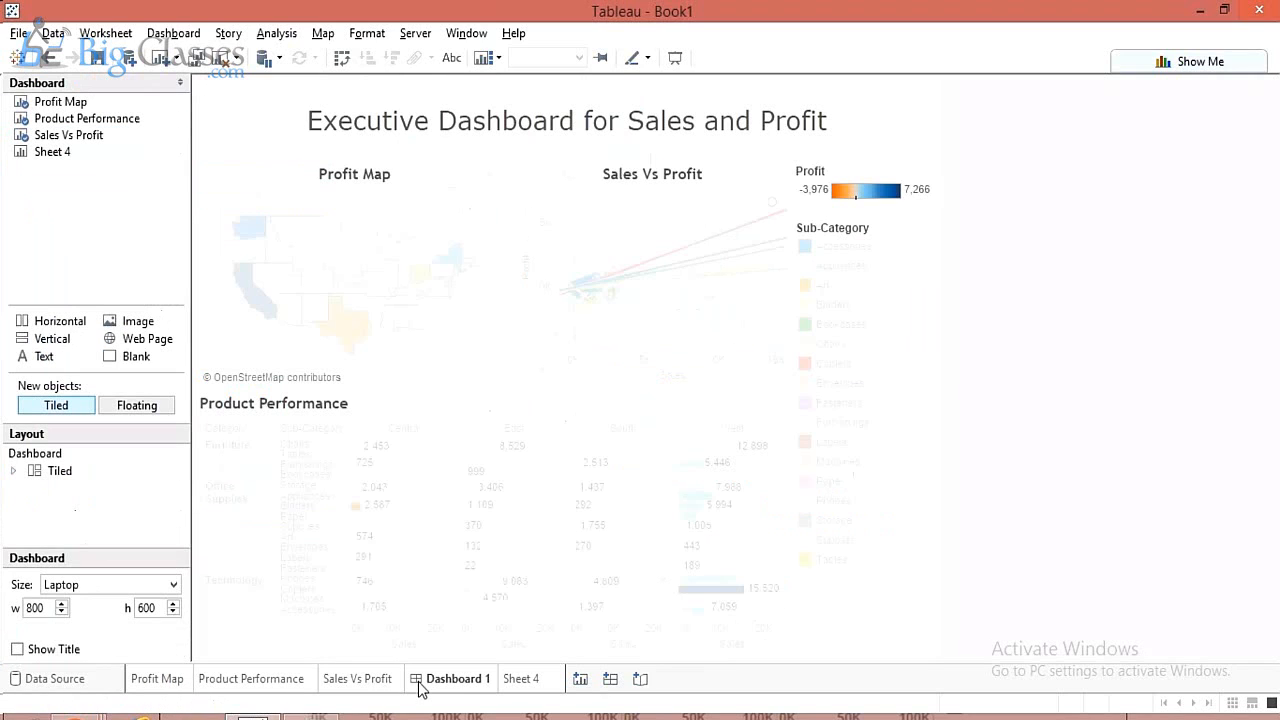
left_click(18, 34)
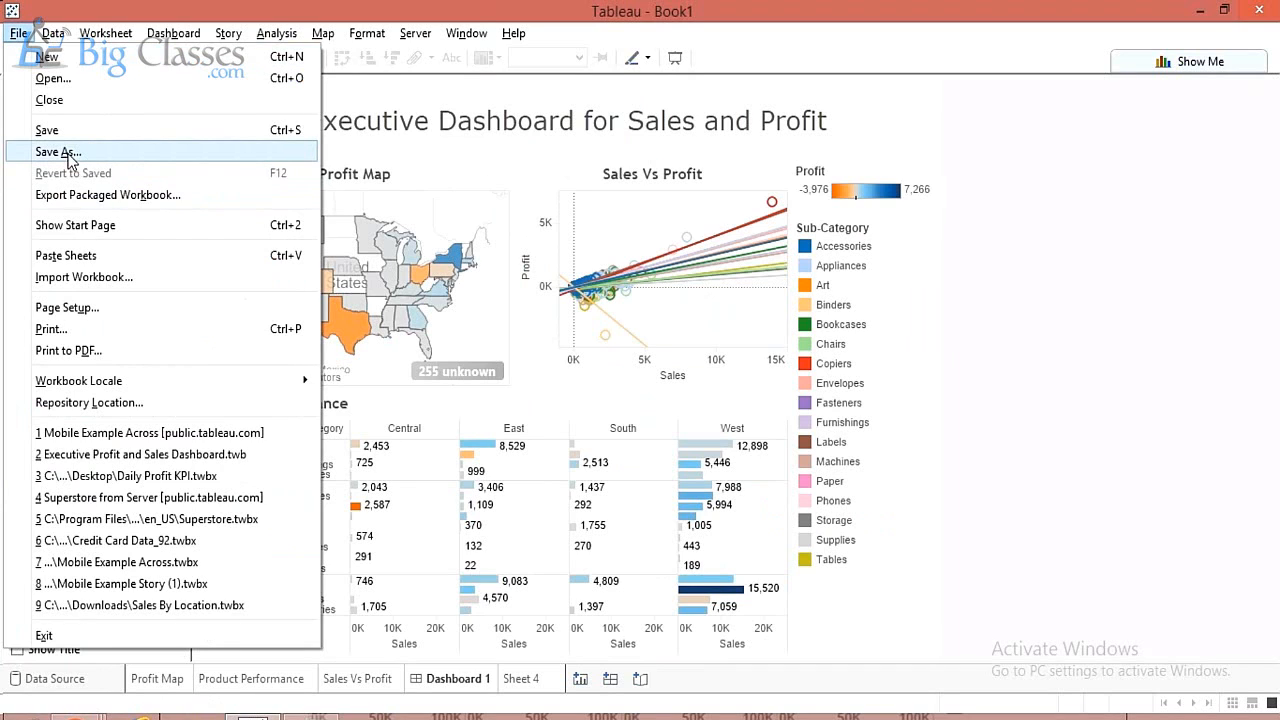
left_click(415, 34)
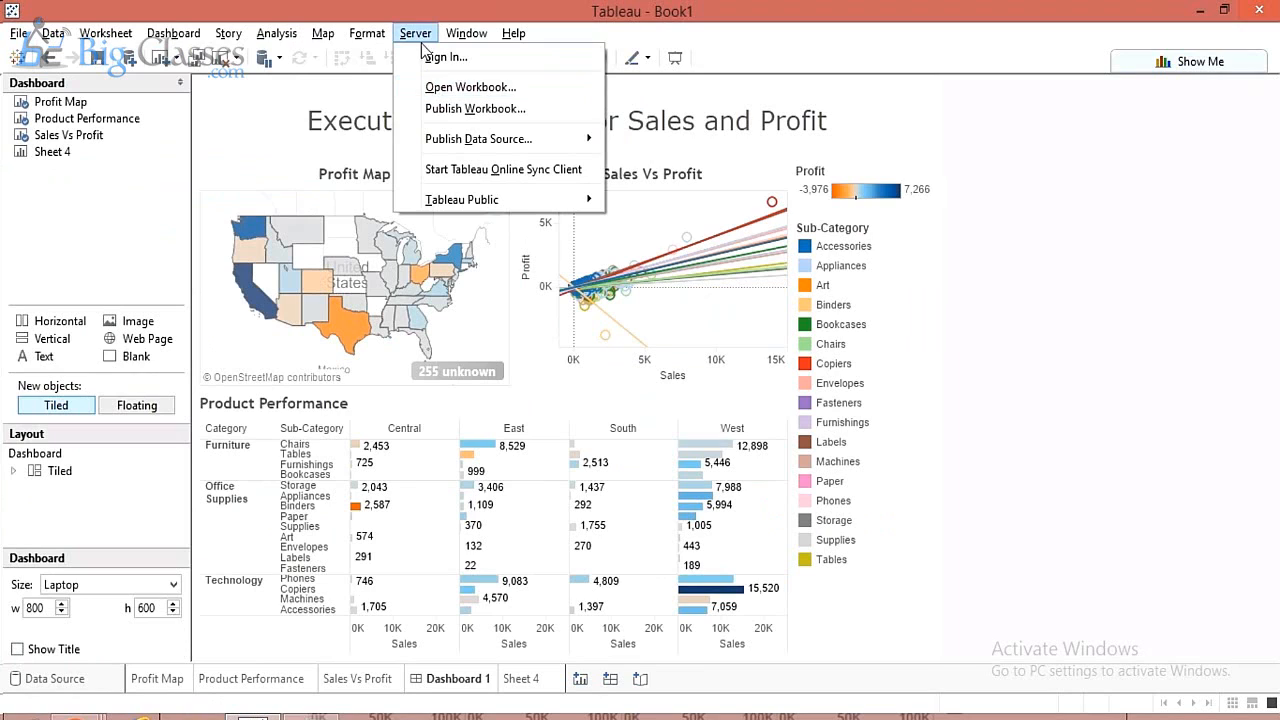
left_click(435, 110)
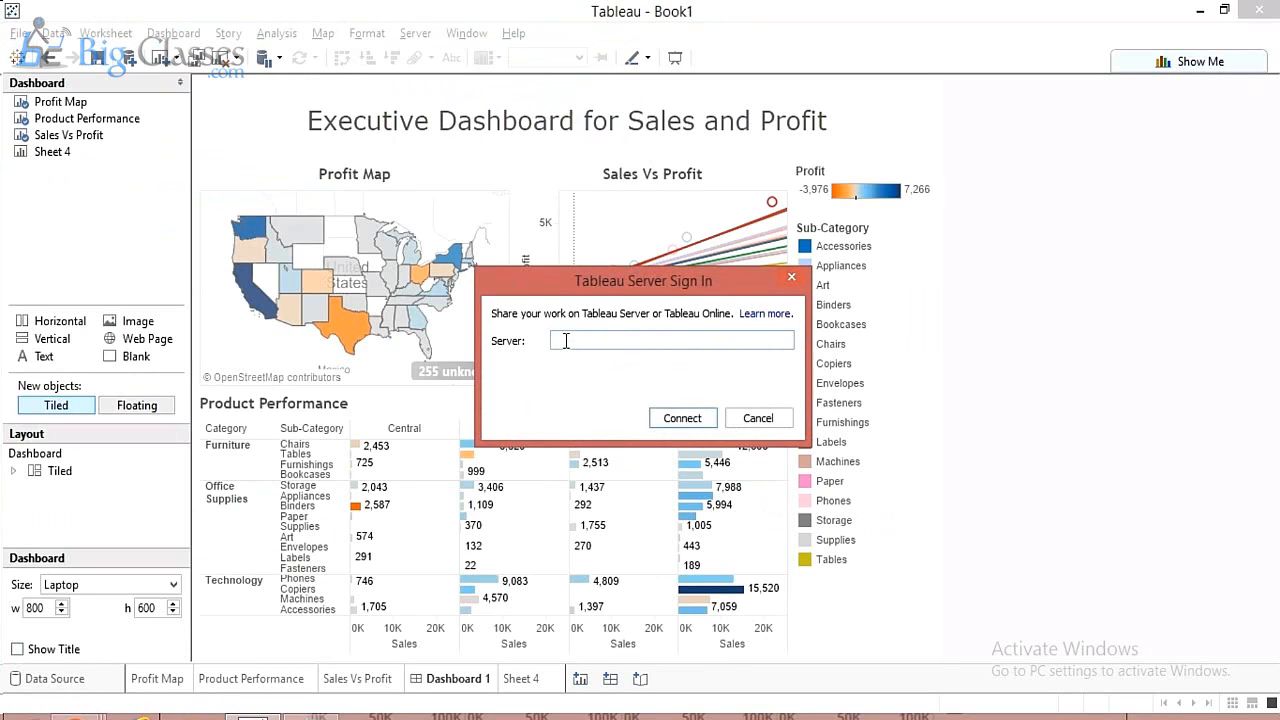
left_click(735, 419)
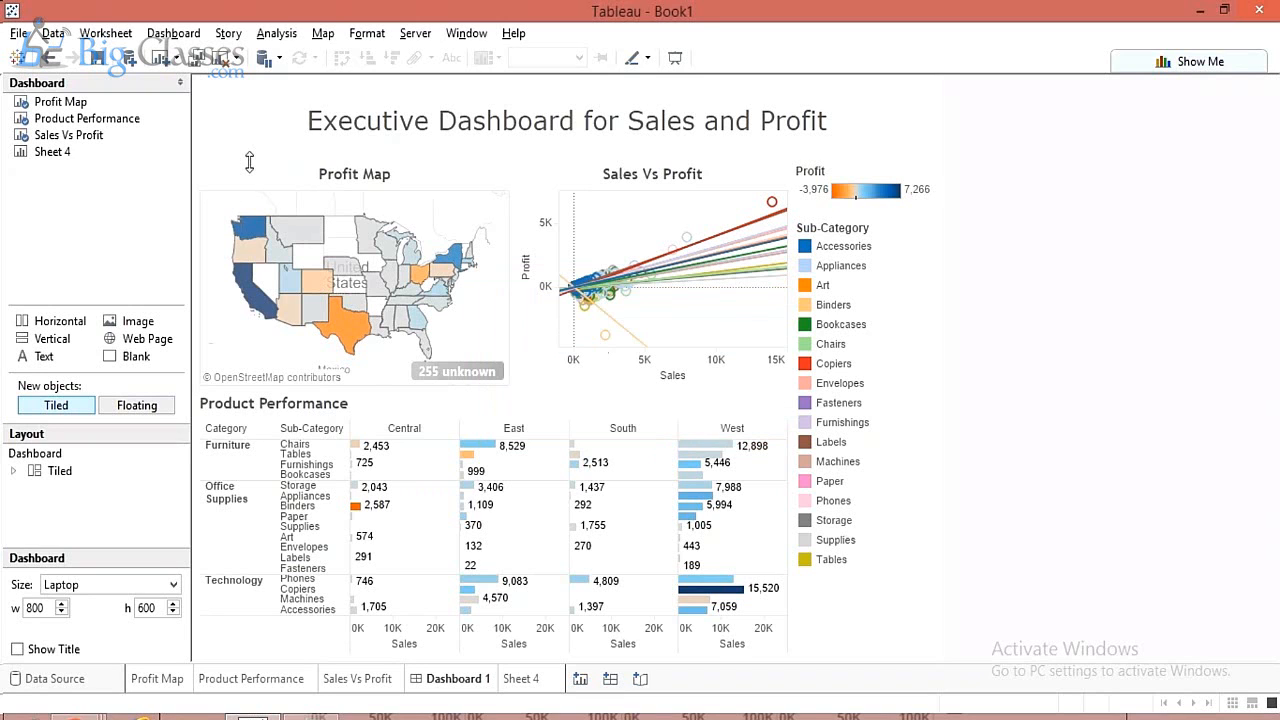
Rename the original Orders (Global Superstore) data source as Orders (Dev).
left_click(262, 680)
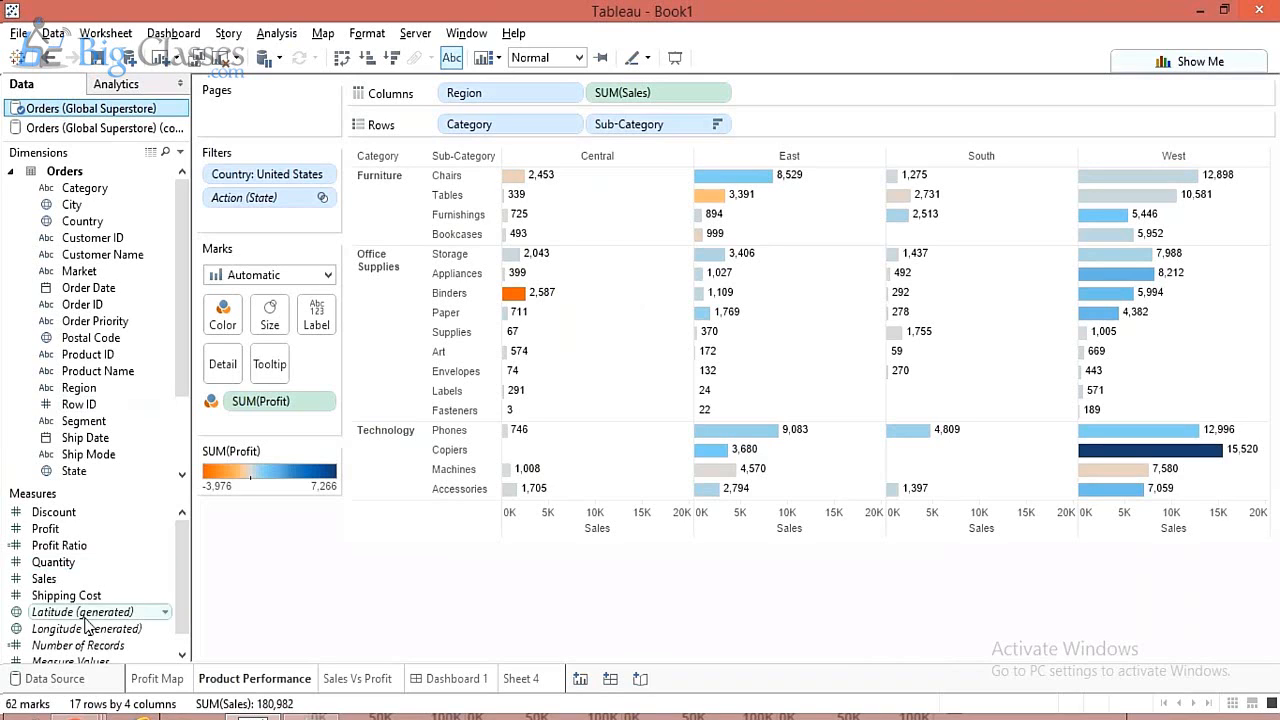
left_click(80, 680)
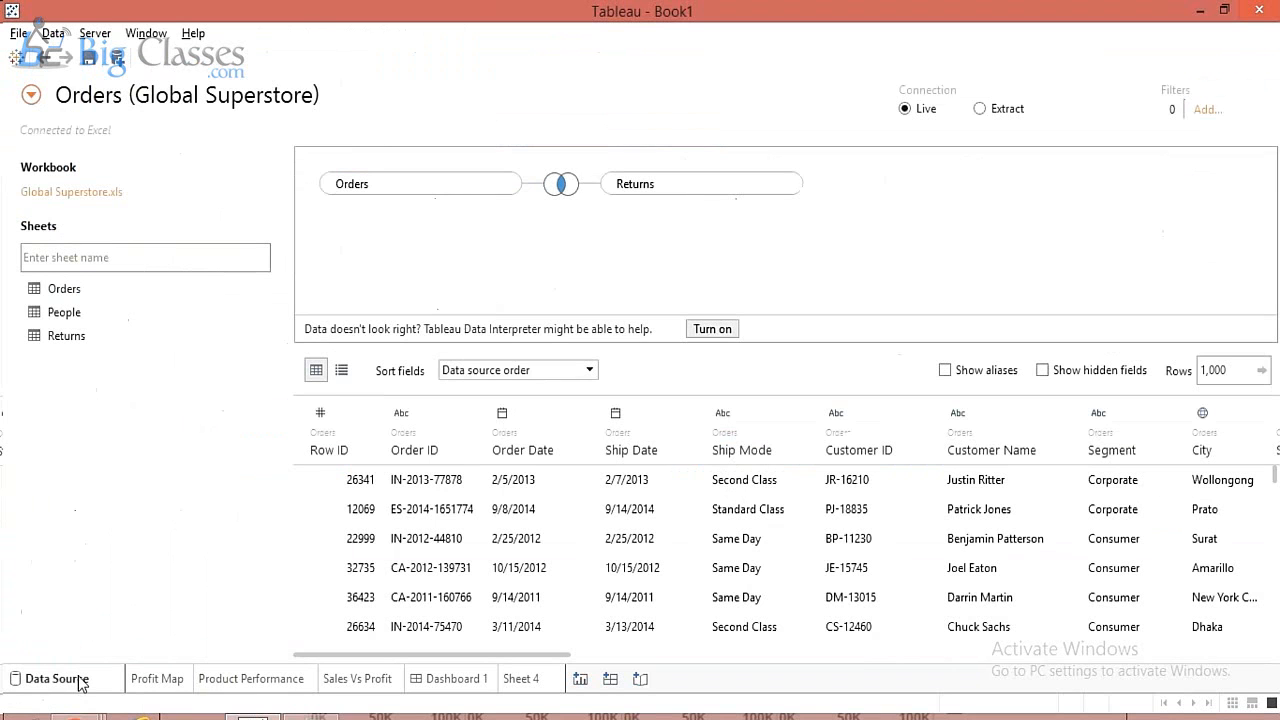
left_click(355, 94)
key("BackSpace")
key("BackSpace")
key("BackSpace")
key("BackSpace")
key("BackSpace")
key("BackSpace")
key("BackSpace")
key("BackSpace")
key("BackSpace")
key("BackSpace")
key("BackSpace")
key("BackSpace")
key("BackSpace")
key("BackSpace")
key("BackSpace")
key("BackSpace")
key("BackSpace")
key("BackSpace")
key("BackSpace")
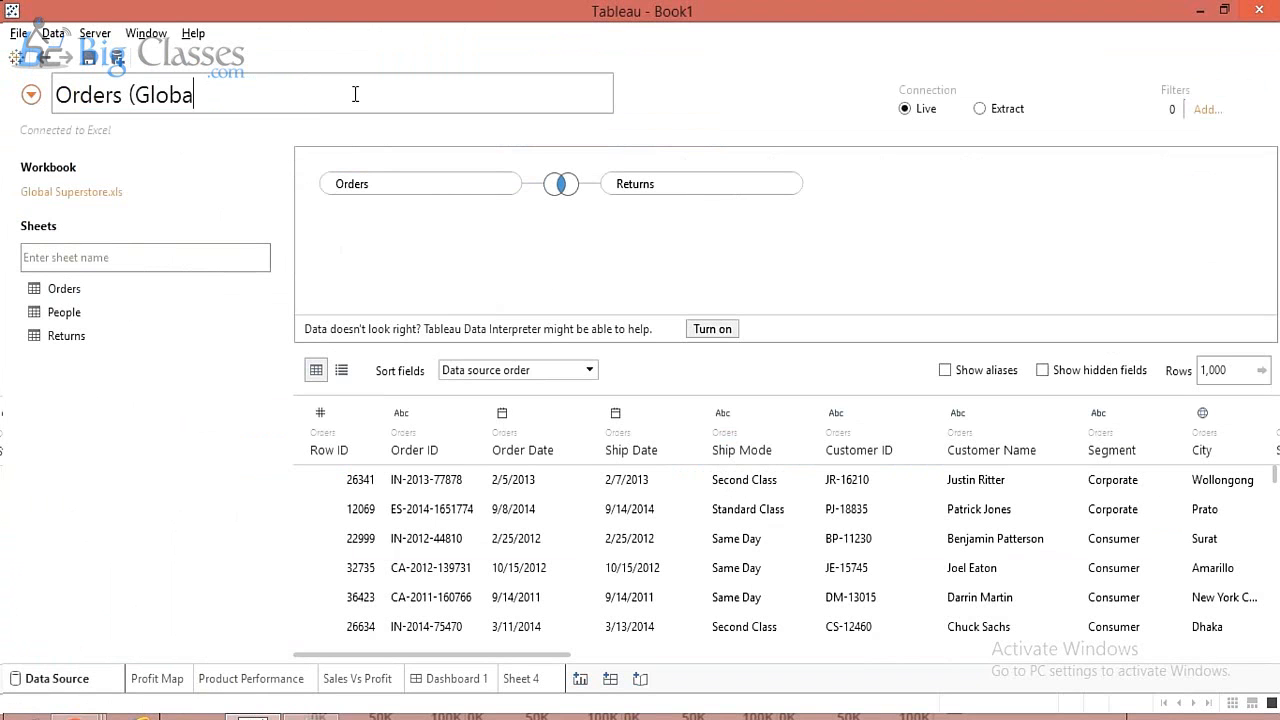
type("(Dev)")
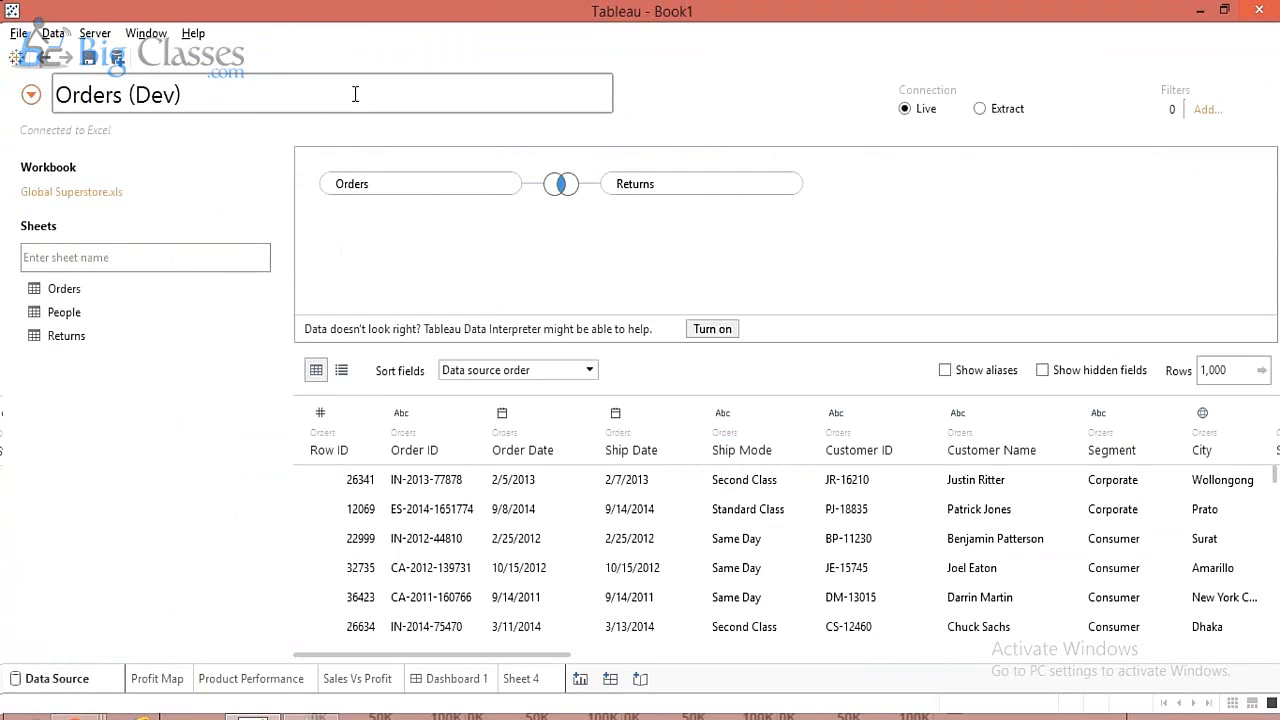
key("Return")
Switch to the Orders (Global Superstore) (copy) data source and rename it as Orders (Prod).
left_click(31, 94)
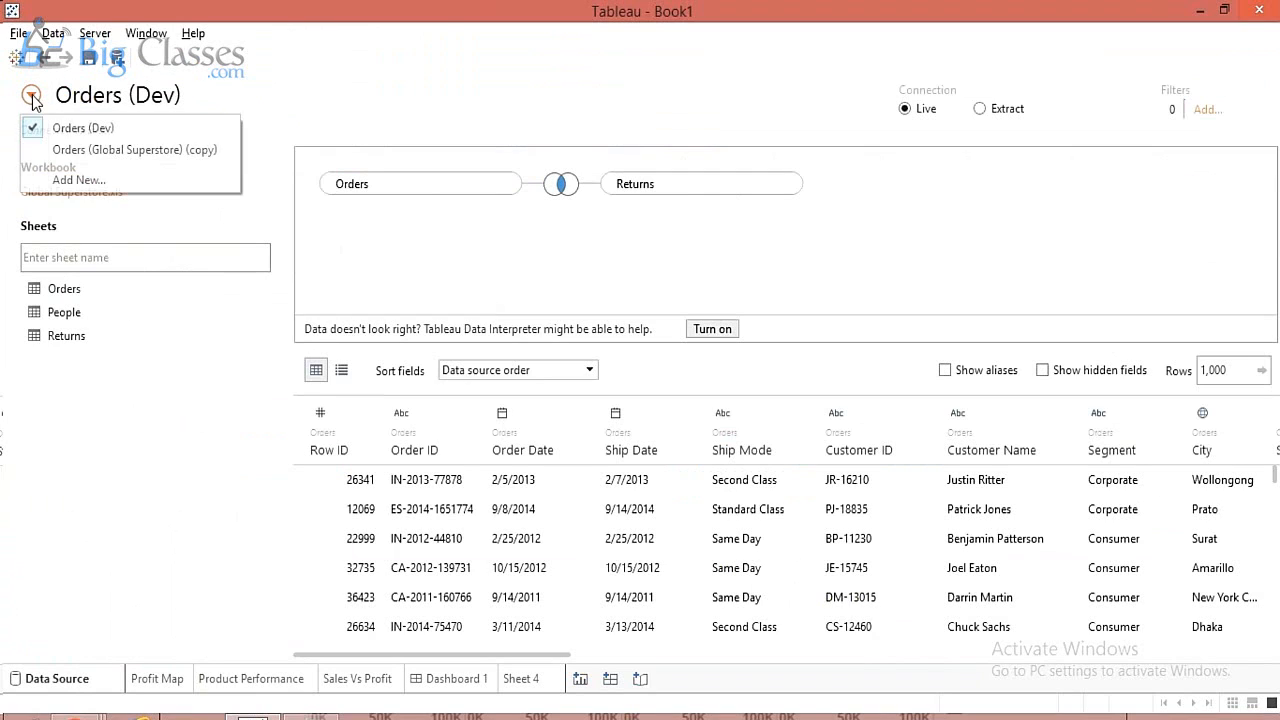
left_click(42, 158)
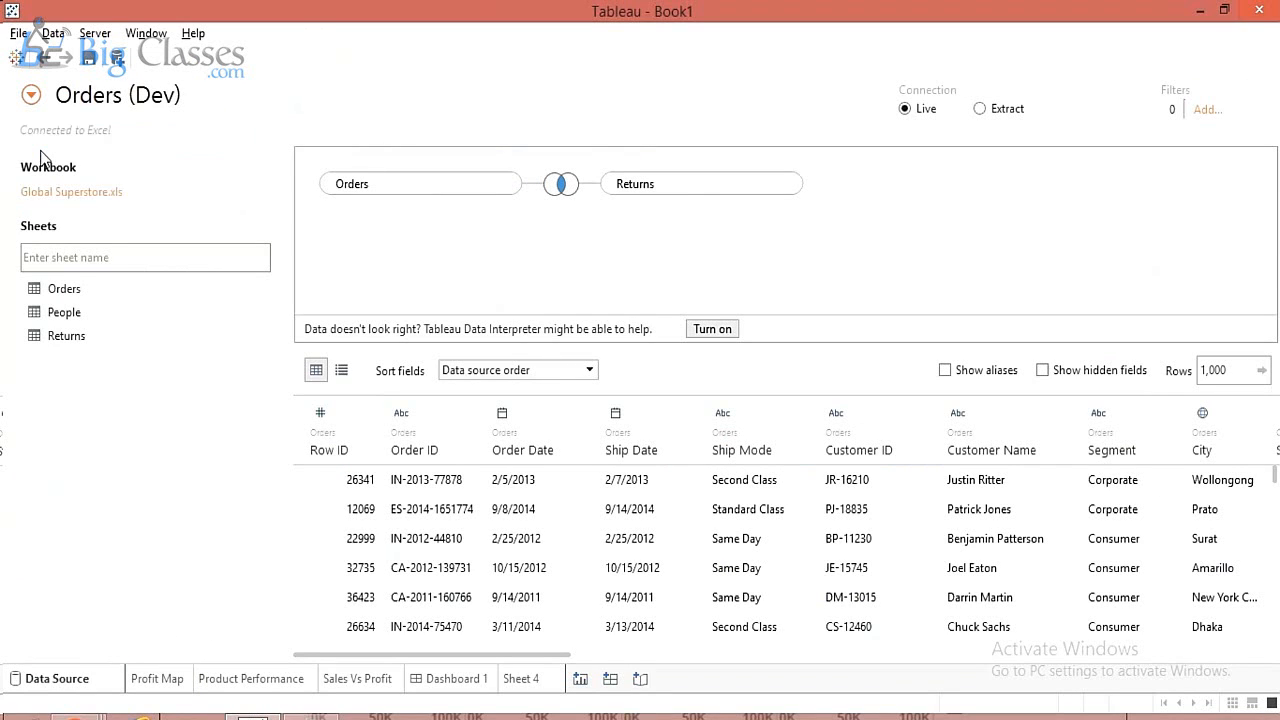
double_click(407, 96)
key("BackSpace")
key("BackSpace")
key("BackSpace")
key("BackSpace")
key("BackSpace")
key("BackSpace")
key("BackSpace")
key("BackSpace")
key("BackSpace")
key("BackSpace")
key("BackSpace")
key("BackSpace")
key("BackSpace")
key("BackSpace")
key("BackSpace")
key("BackSpace")
key("BackSpace")
key("BackSpace")
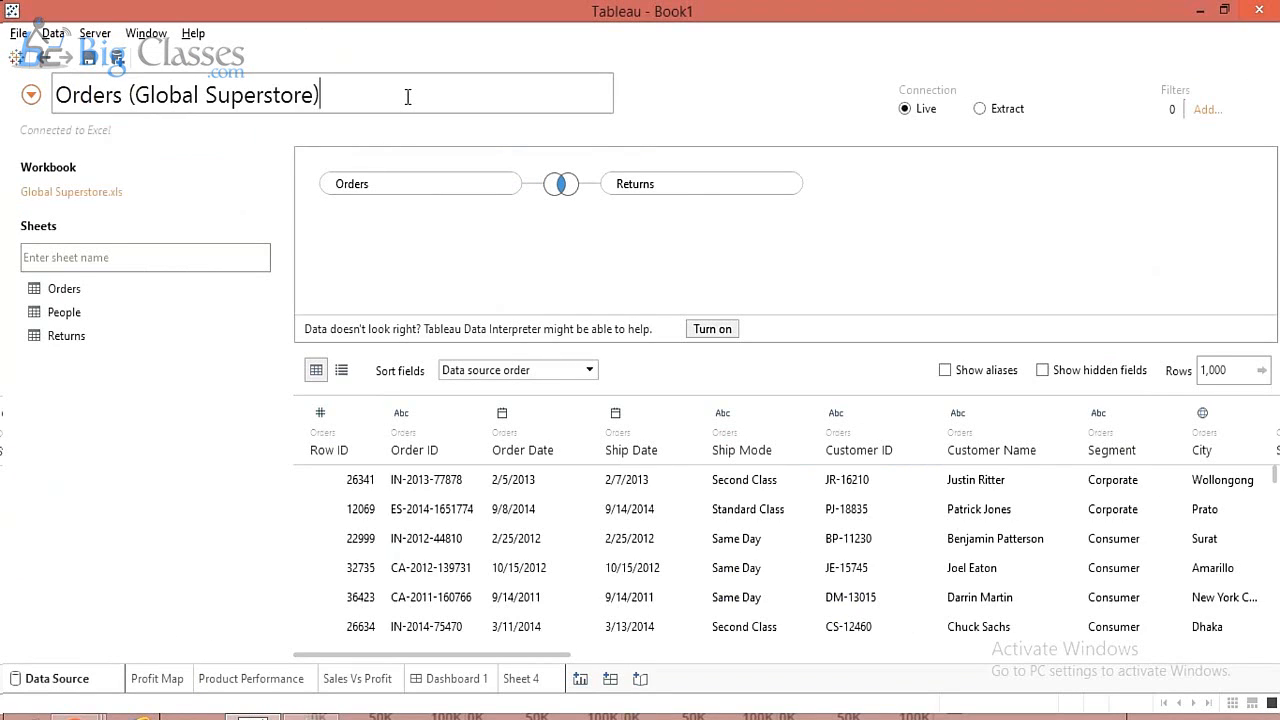
key("BackSpace")
key("BackSpace")
key("BackSpace")
key("BackSpace")
key("BackSpace")
key("BackSpace")
key("BackSpace")
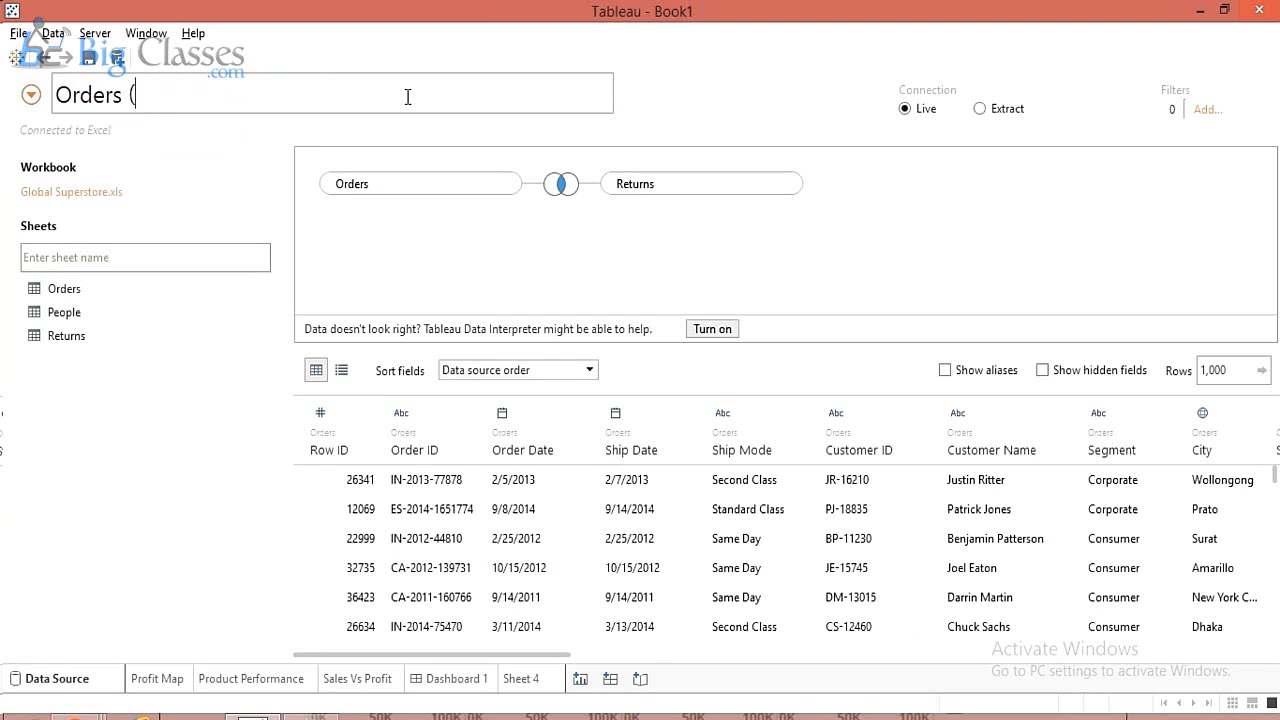
type("Prod)")
key("Return")
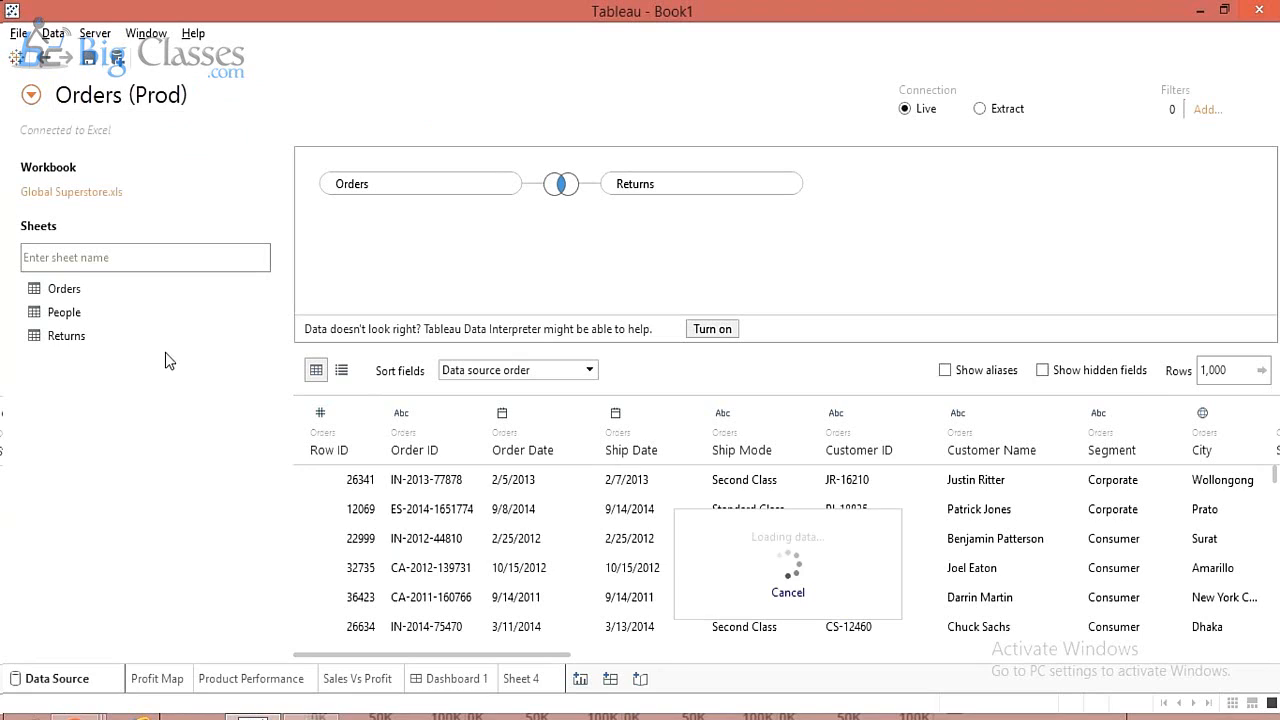
On the Profit Map worksheet, review the settings for replacing Orders (Dev) with Orders (Prod) and cancel the replacement.
mouse_move(155, 683)
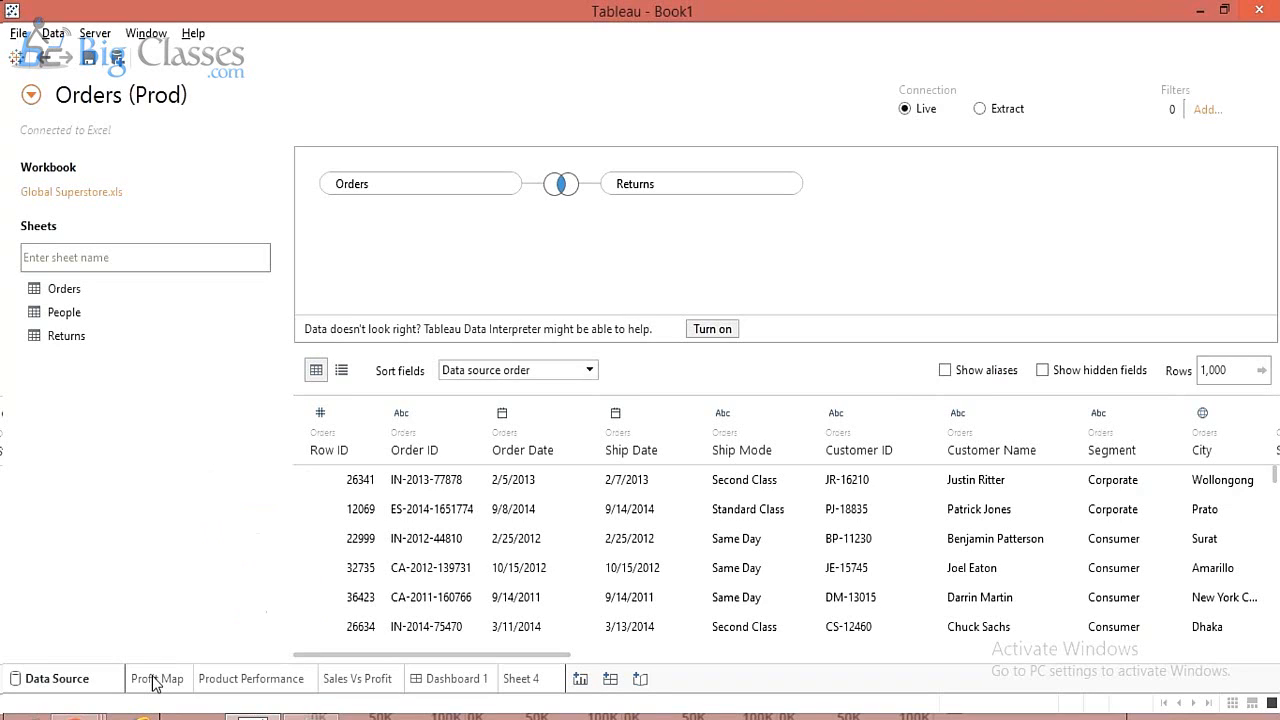
left_click(153, 682)
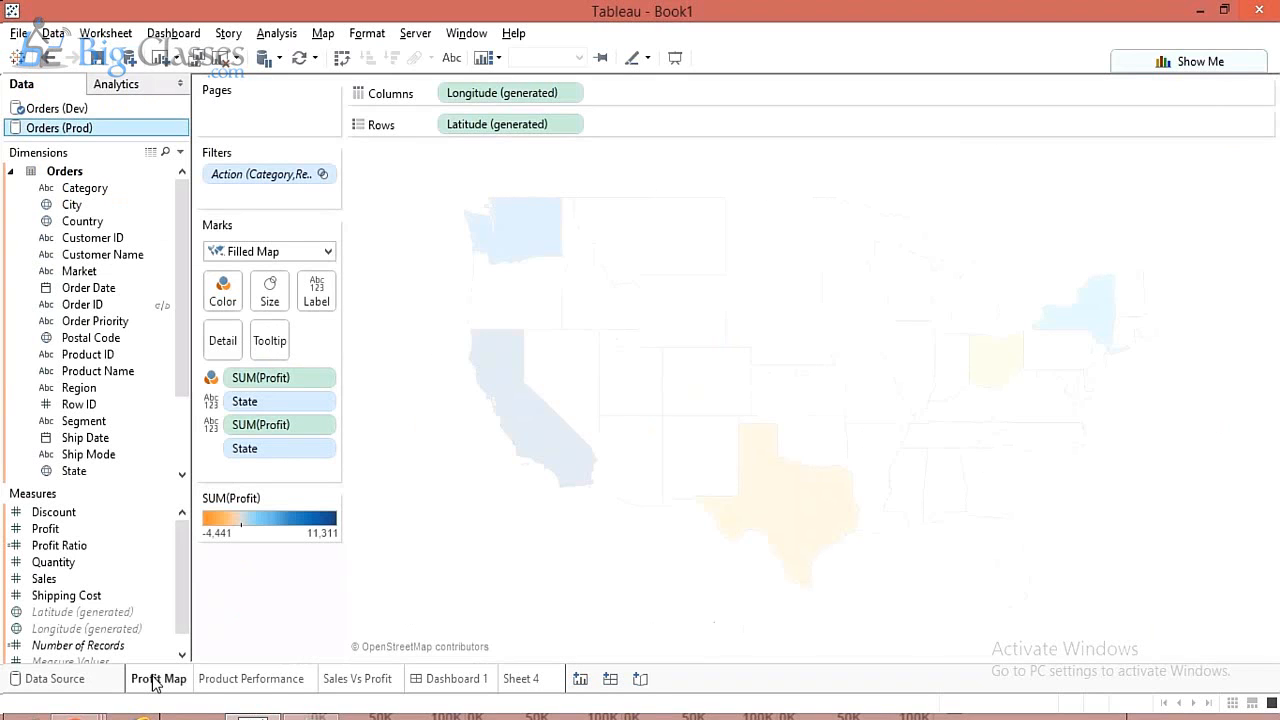
left_click(58, 112)
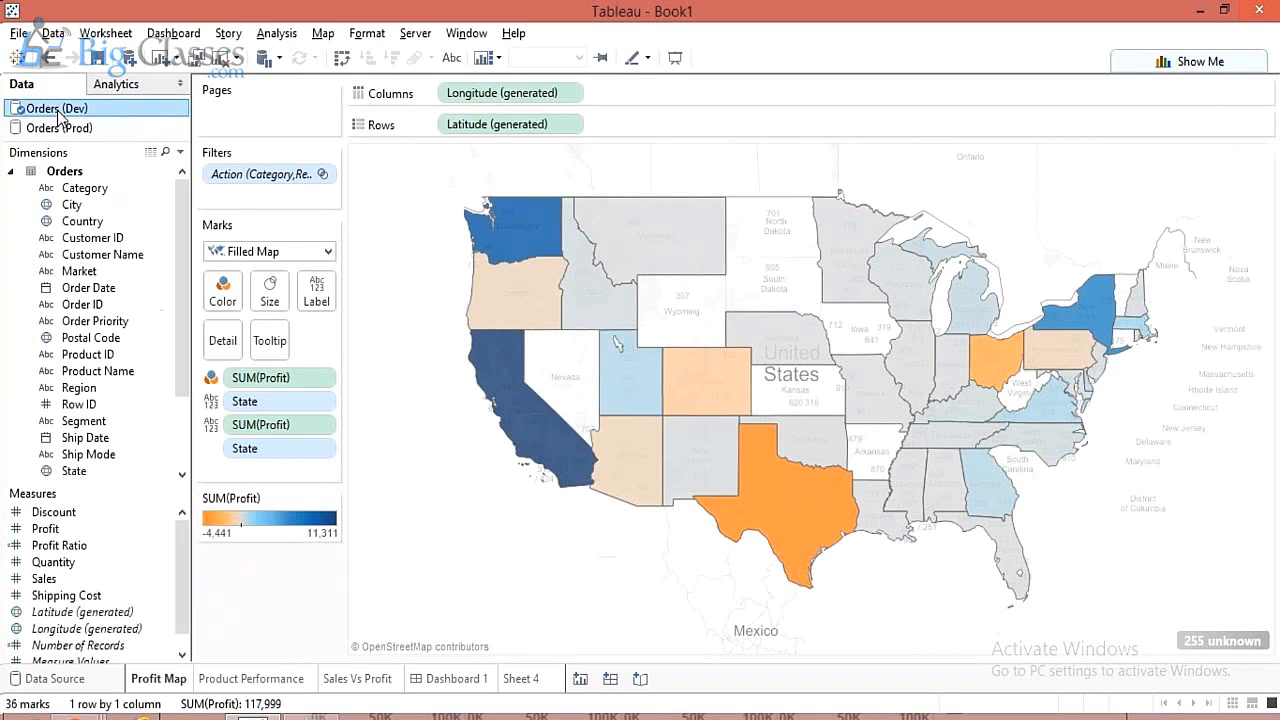
right_click(60, 112)
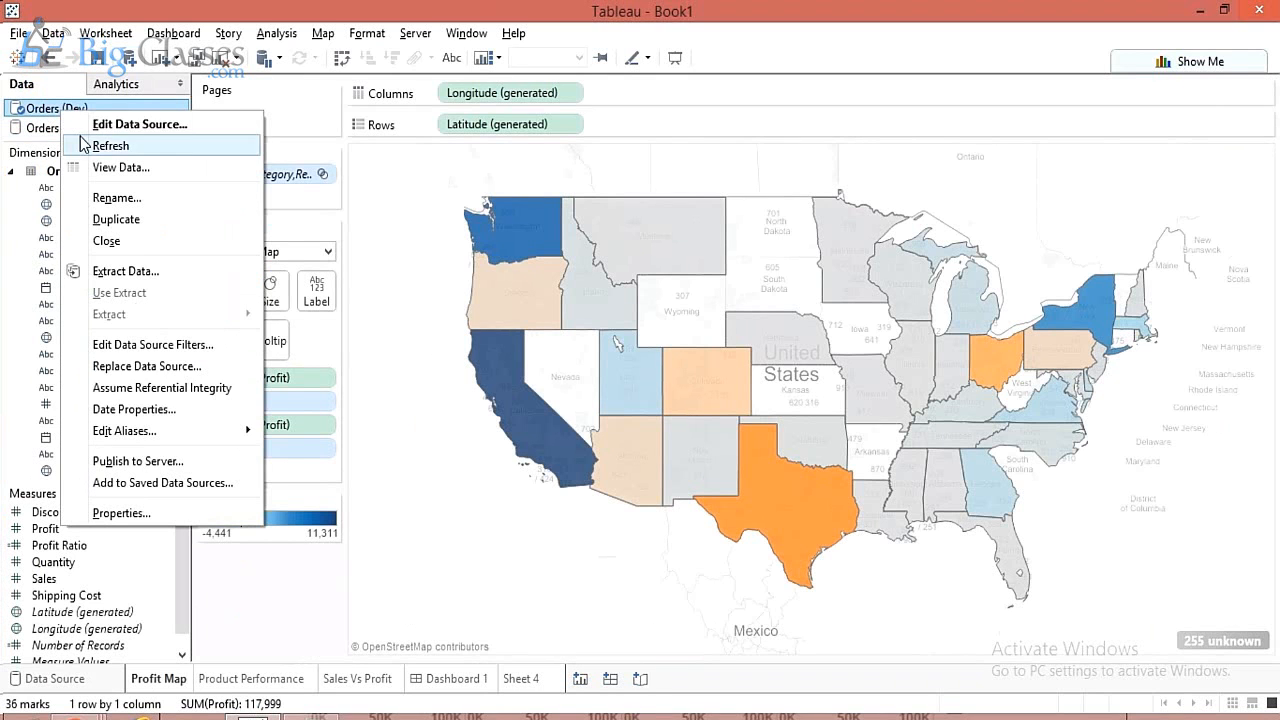
left_click(186, 368)
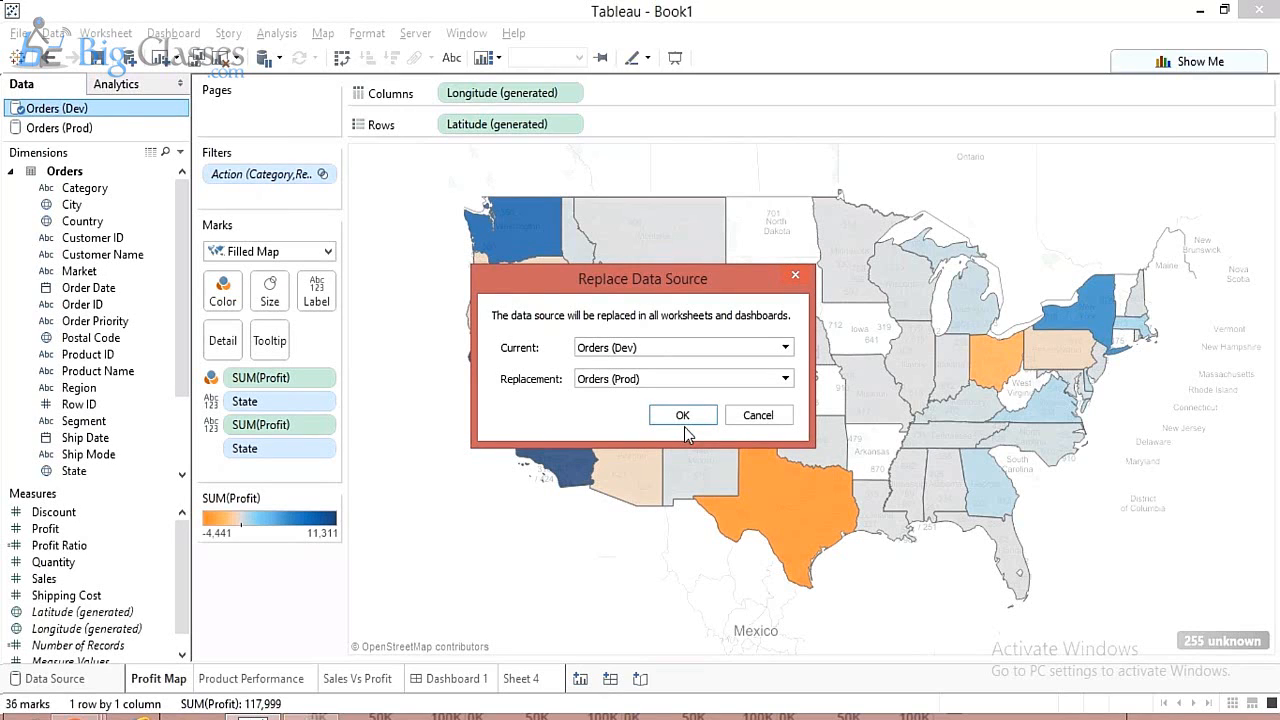
left_click(757, 415)
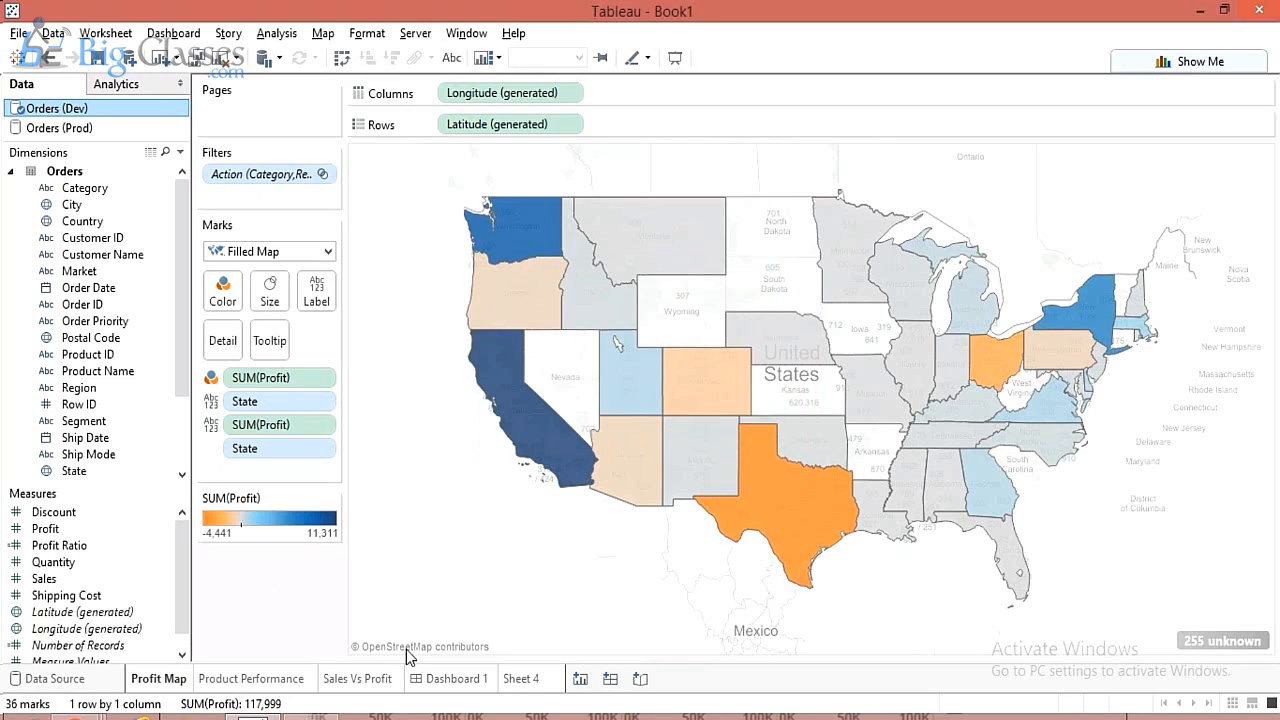
Compare Dashboard 1 with its underlying Profit Map worksheet.
left_click(436, 682)
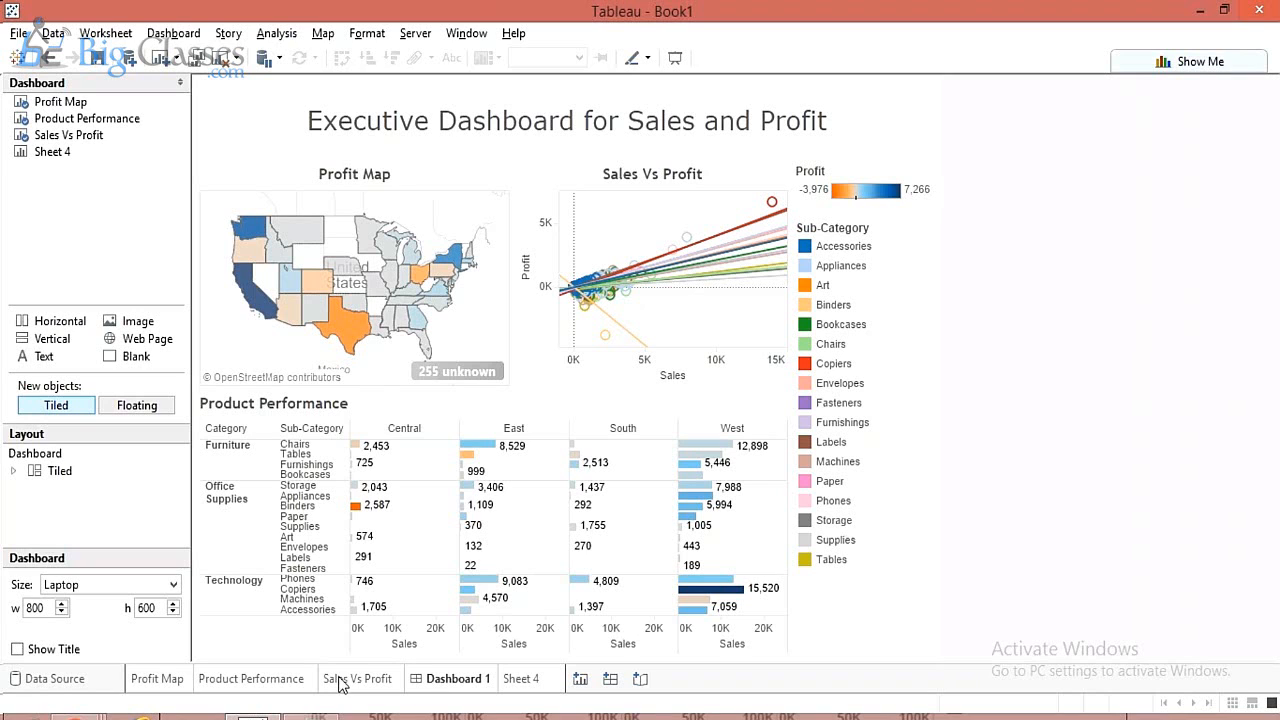
left_click(168, 679)
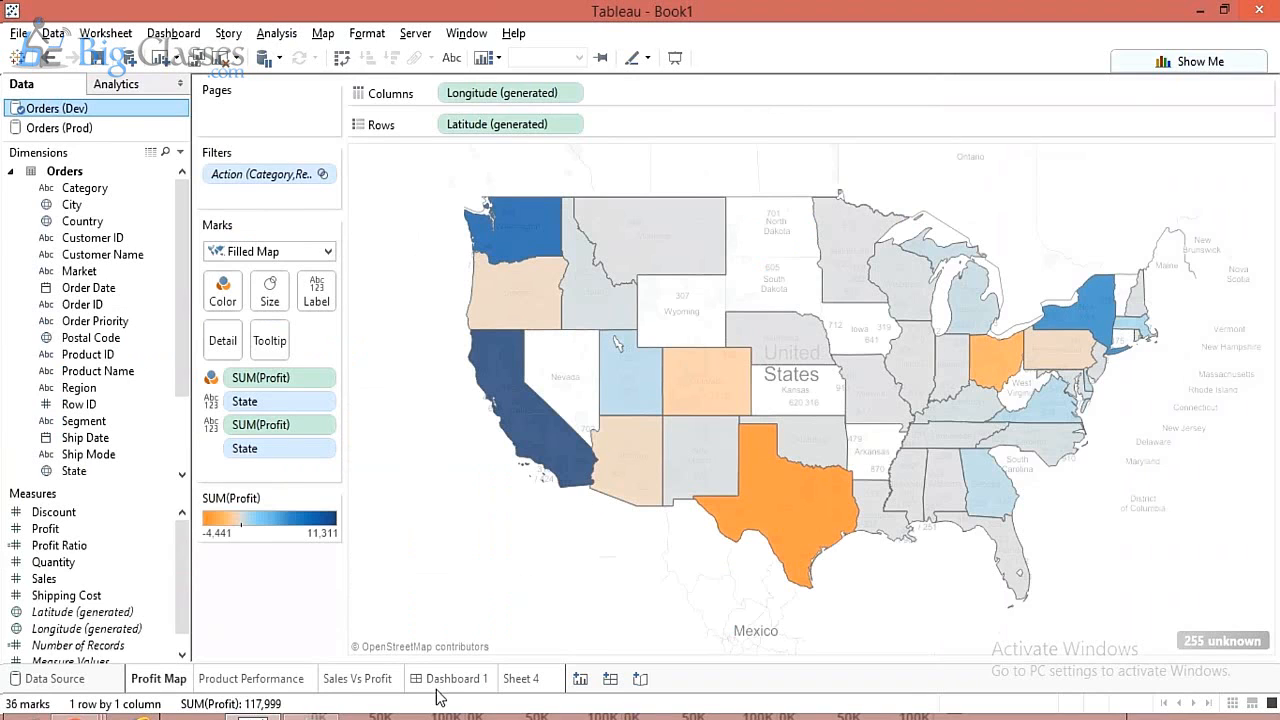
left_click(436, 684)
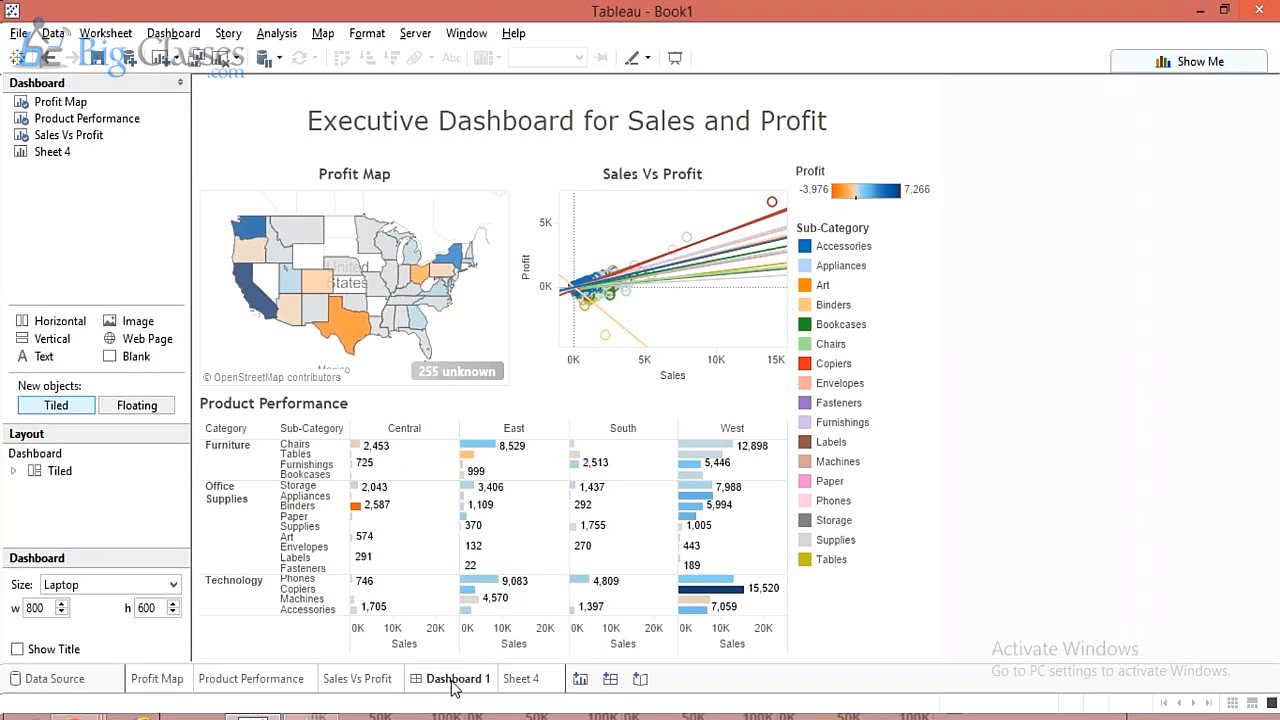
left_click(153, 686)
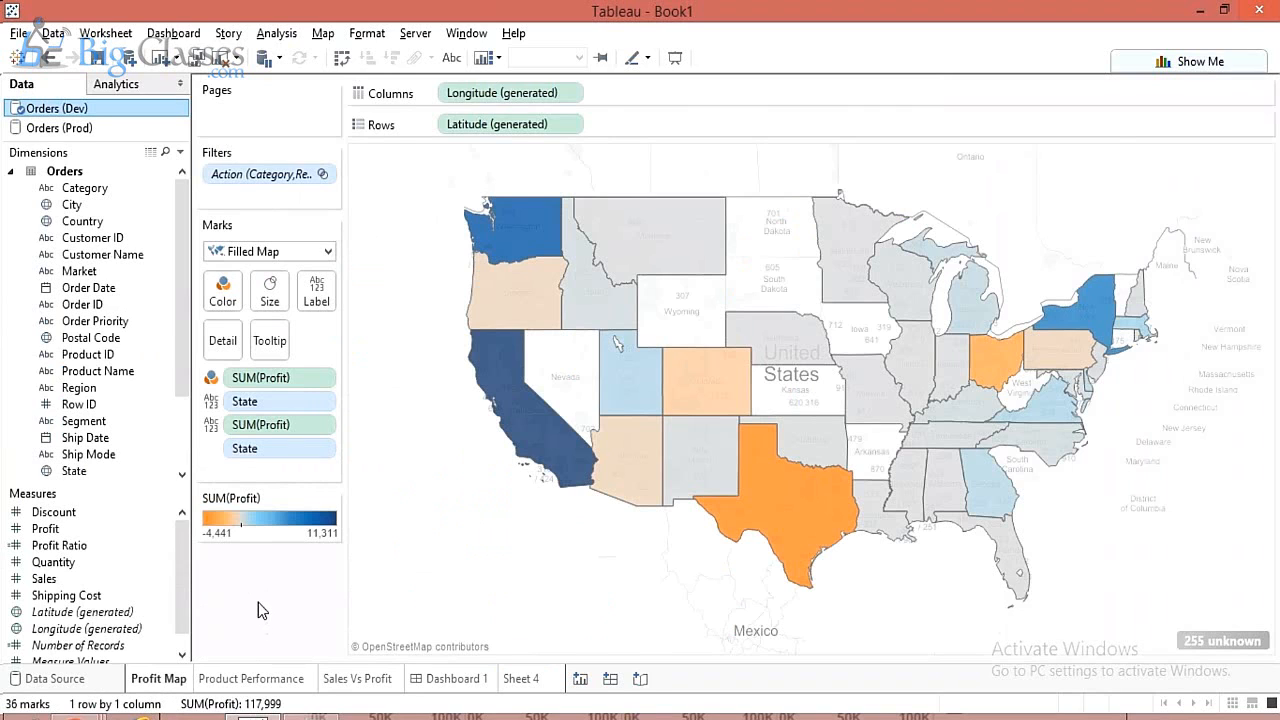
left_click(449, 683)
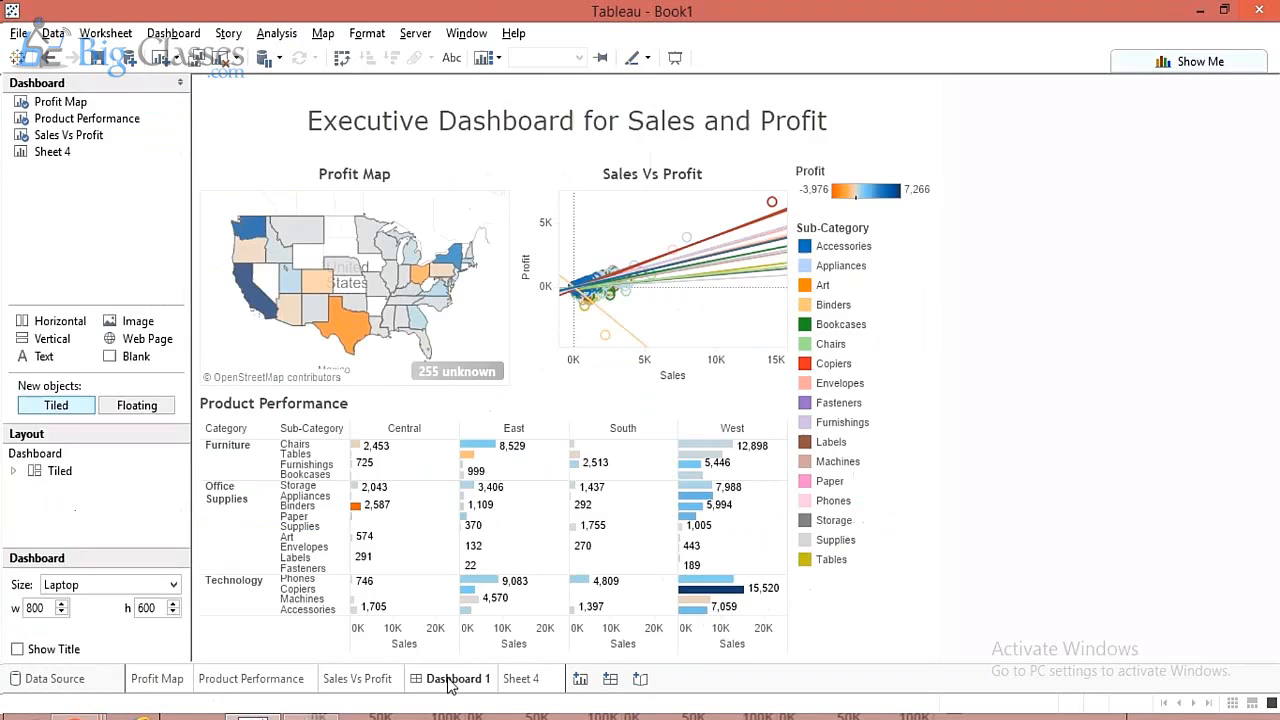
In a new worksheet, plot Sales on rows against Order Date on columns, grouped by continuous month.
left_click(521, 679)
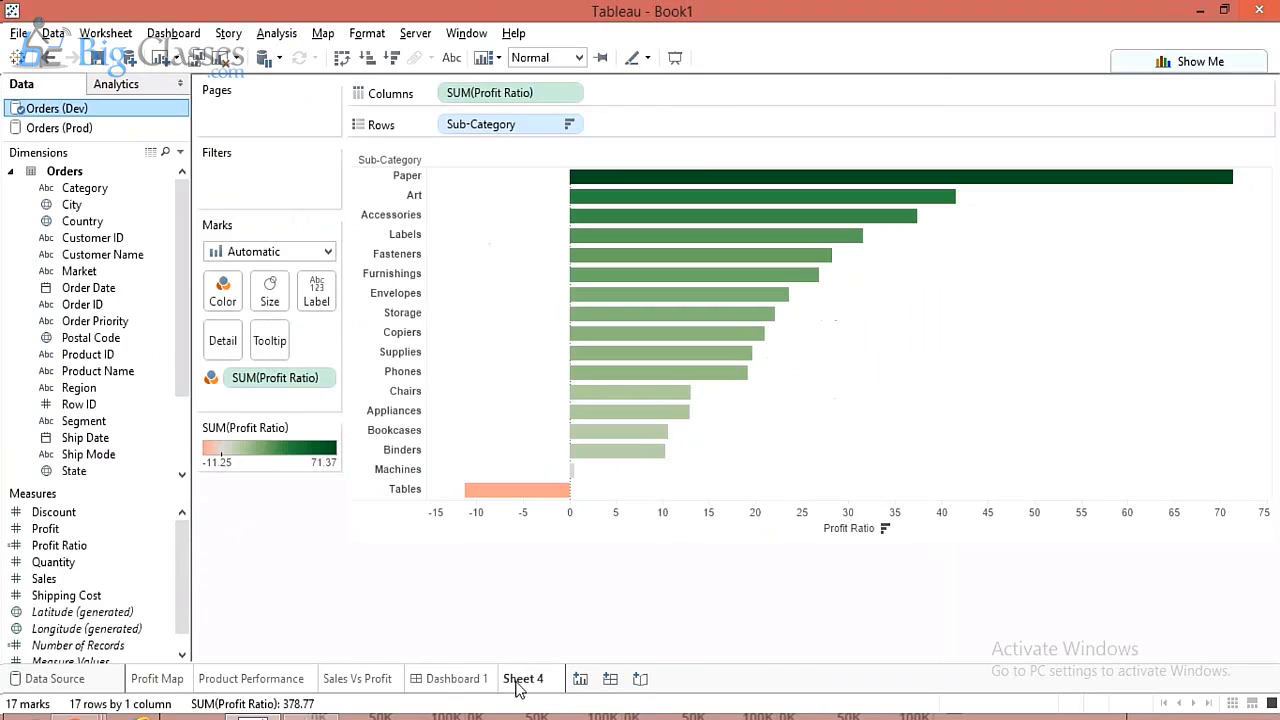
left_click(578, 680)
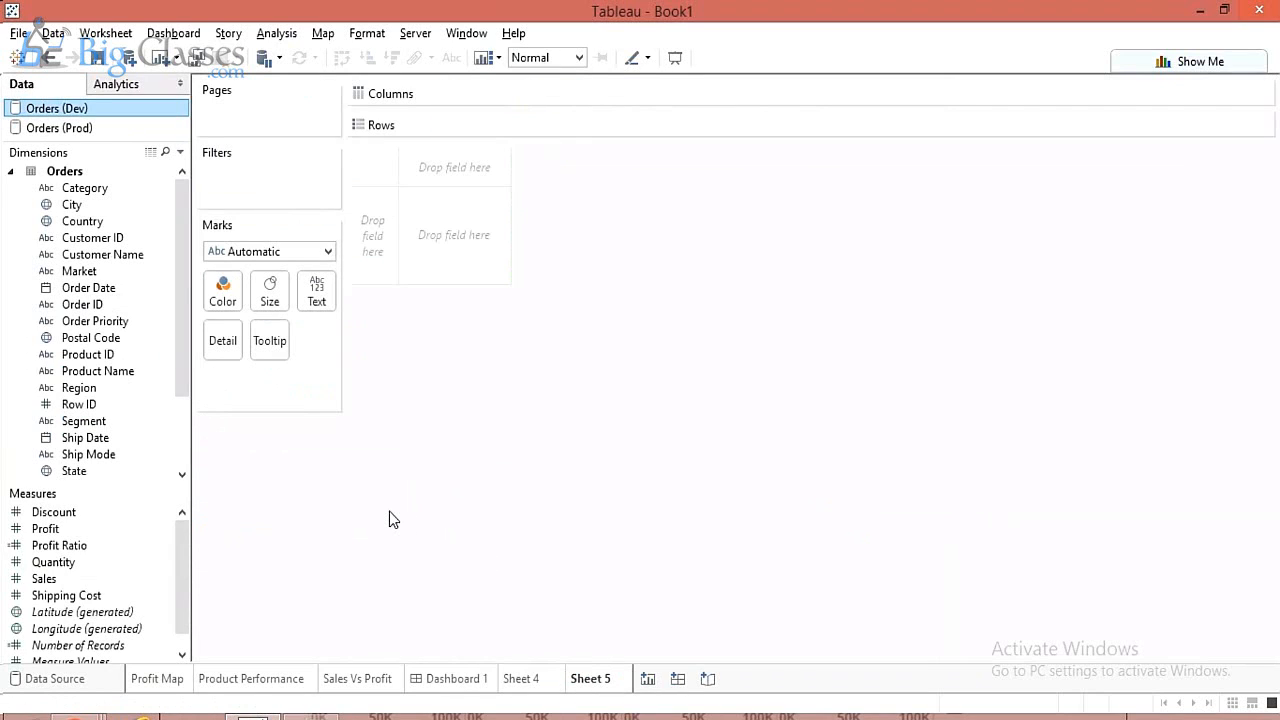
left_click(43, 587)
left_click_drag(43, 587, 470, 124)
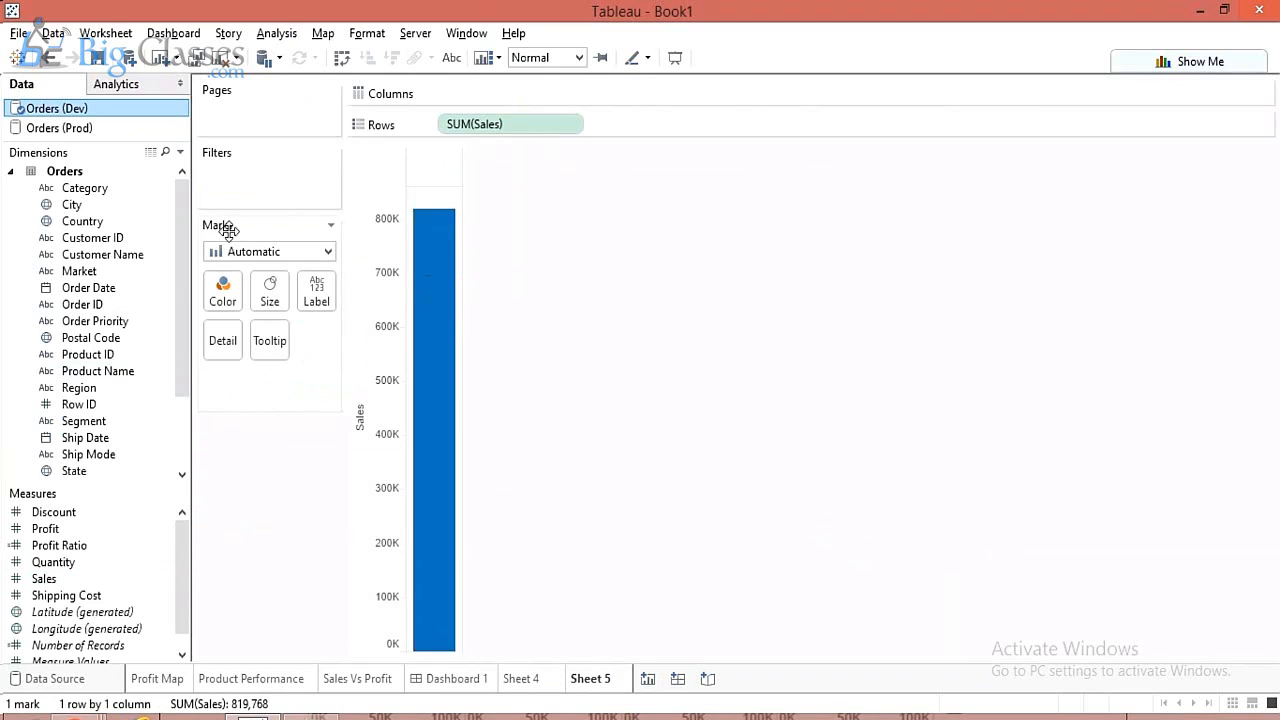
left_click_drag(88, 287, 570, 100)
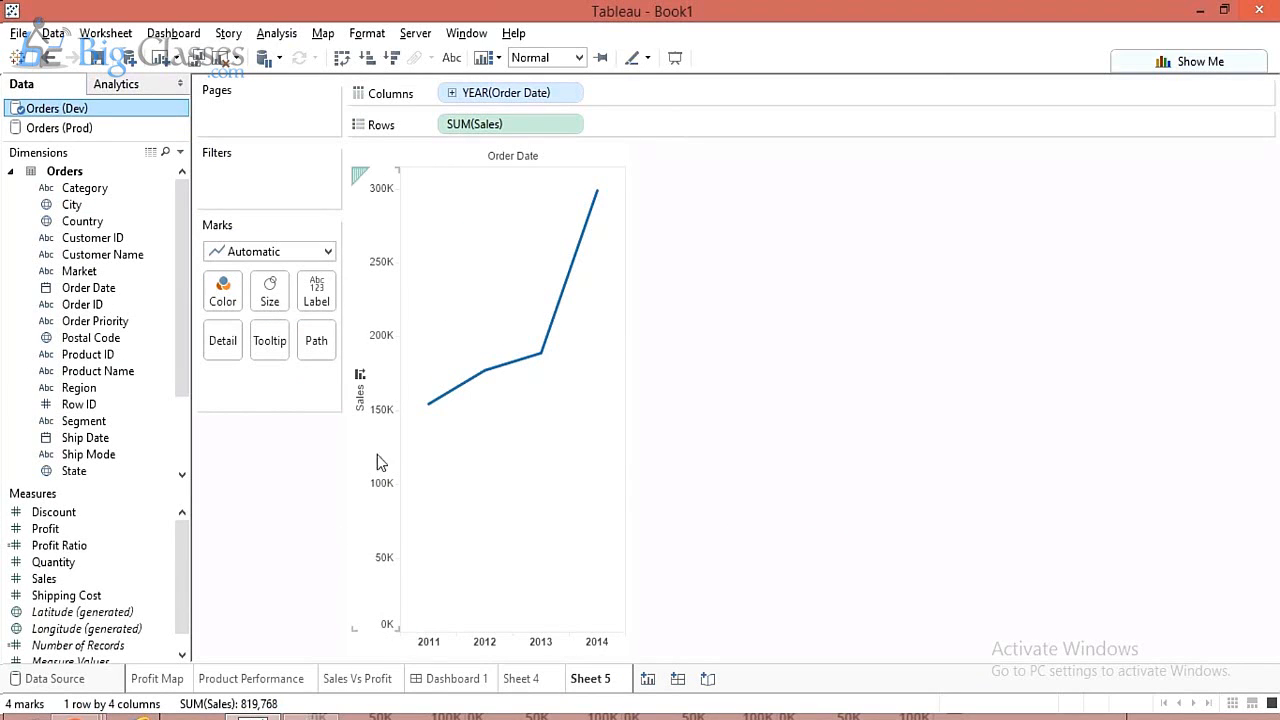
left_click(567, 94)
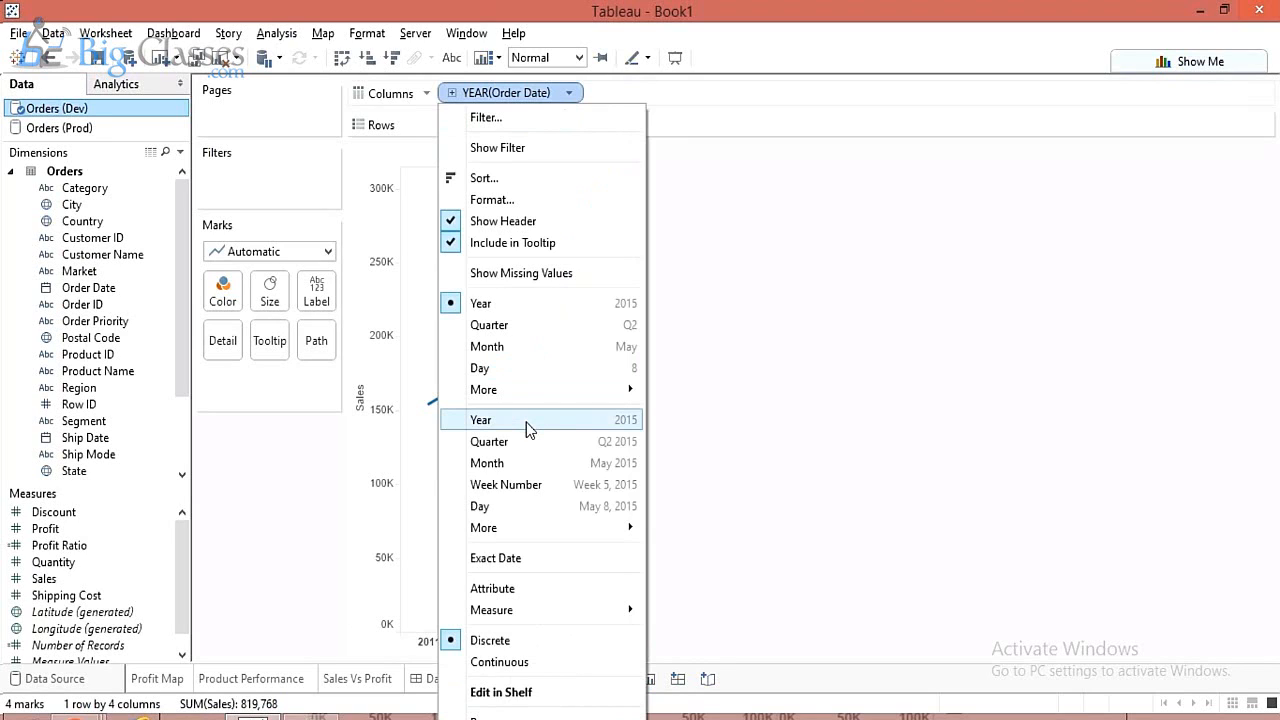
left_click(517, 462)
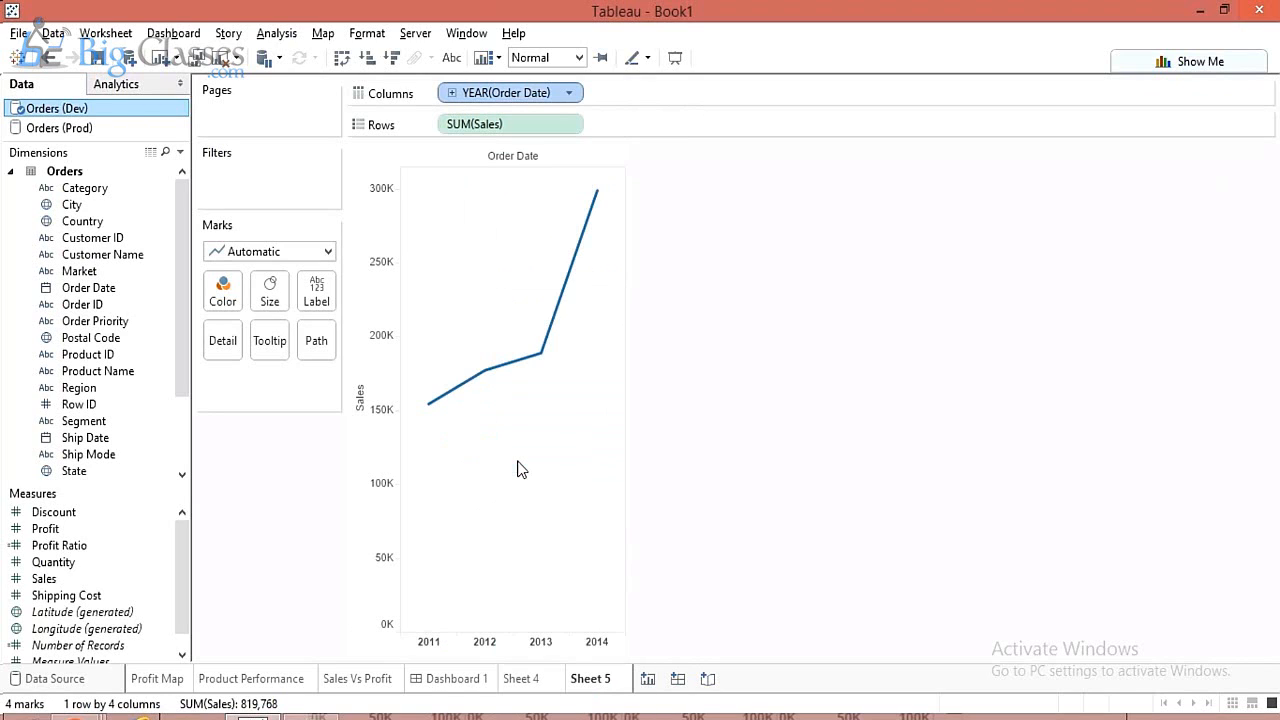
Show trend lines on the monthly Sales line chart.
right_click(687, 378)
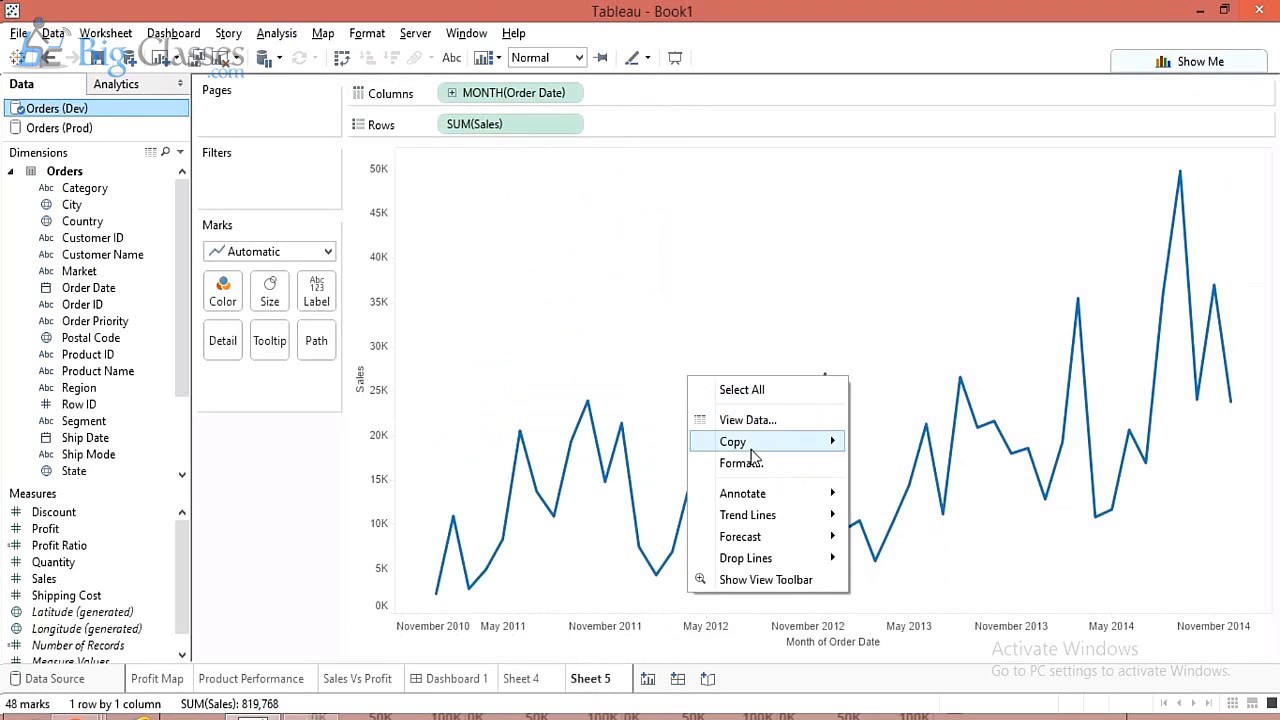
mouse_move(790, 515)
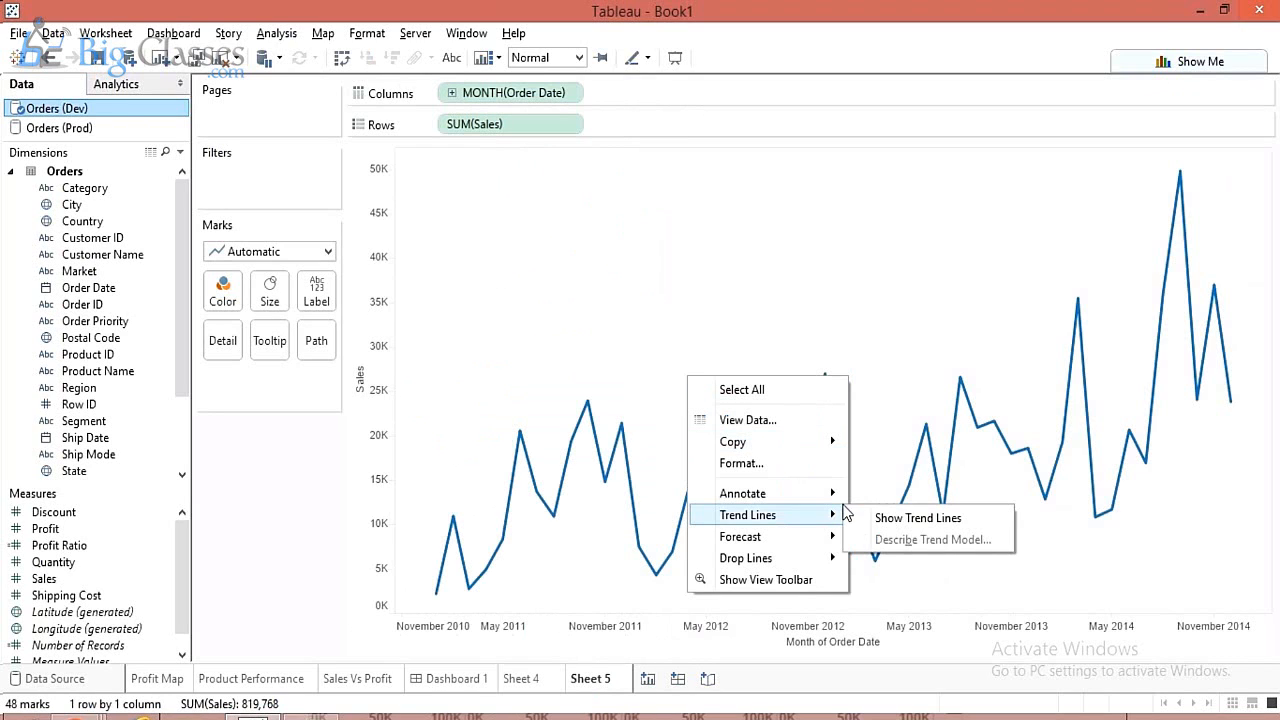
left_click(926, 518)
Turn off the confidence bands for the trend line on the monthly Sales chart.
right_click(681, 373)
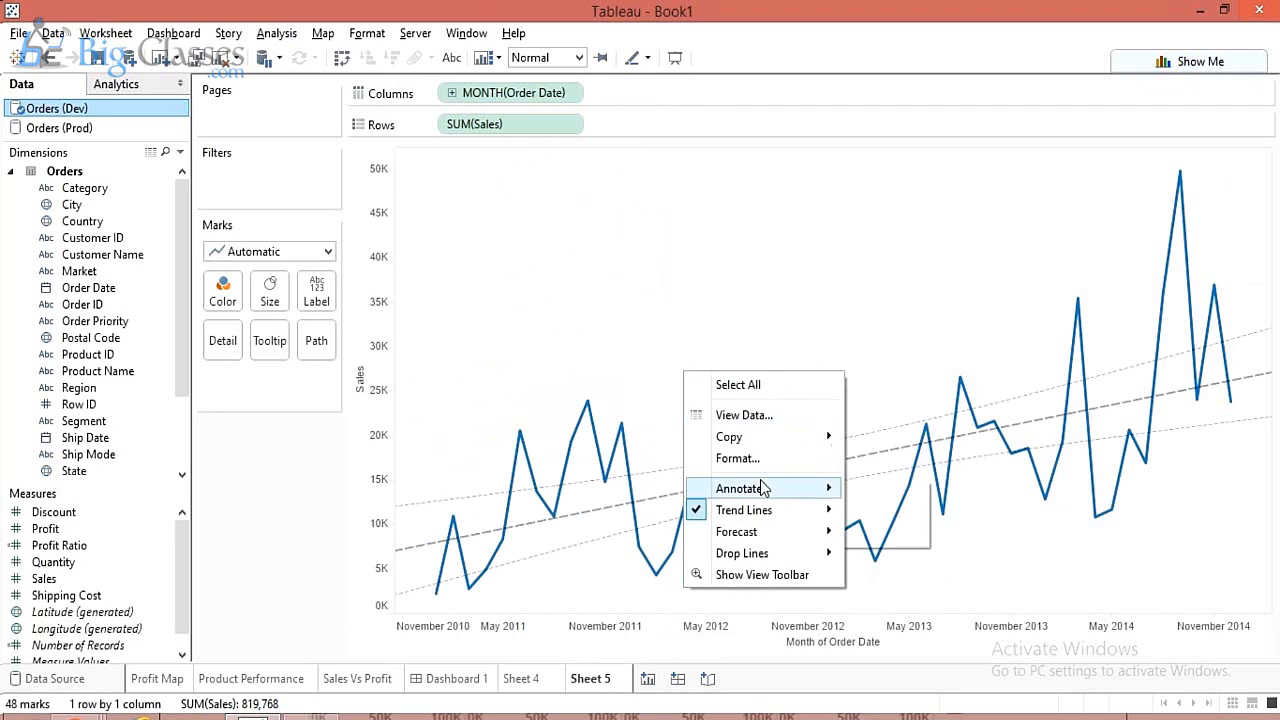
mouse_move(772, 515)
left_click(891, 541)
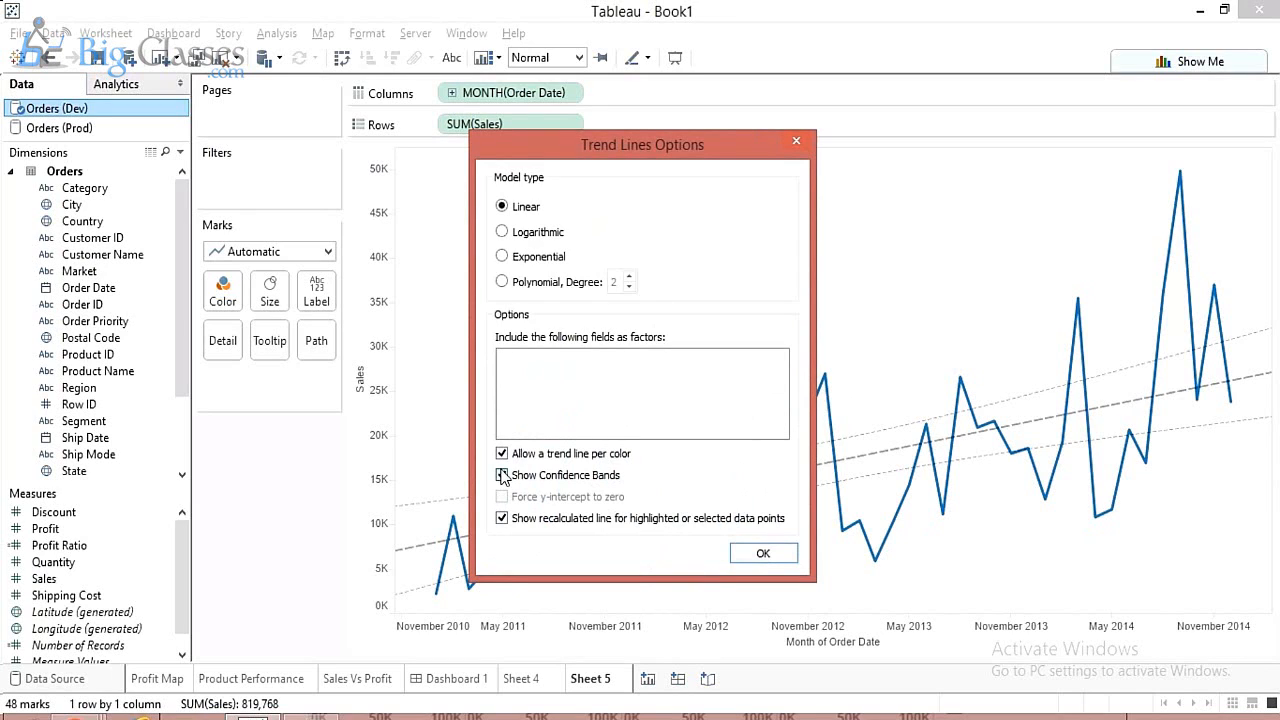
left_click(502, 475)
left_click(762, 554)
Show a forecast alongside the trend line on the monthly Sales chart, inspect the trend line's equation, and undo the forecast.
right_click(631, 312)
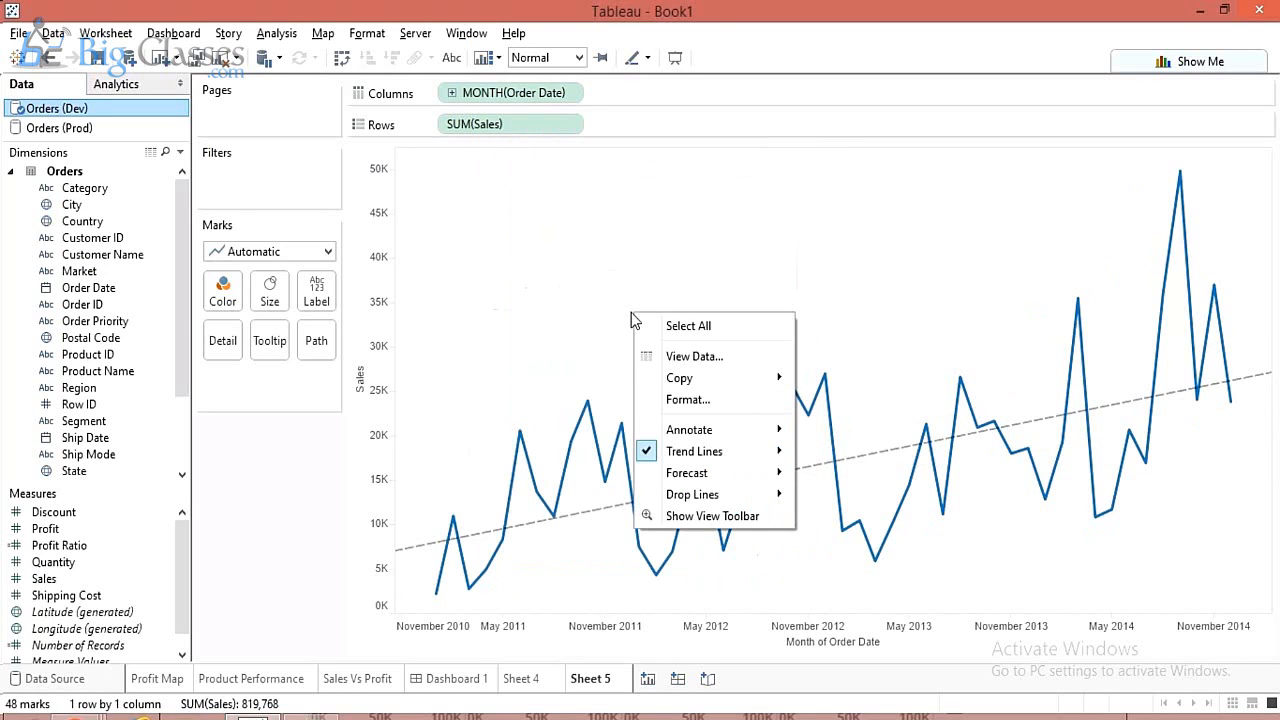
mouse_move(752, 476)
left_click(812, 476)
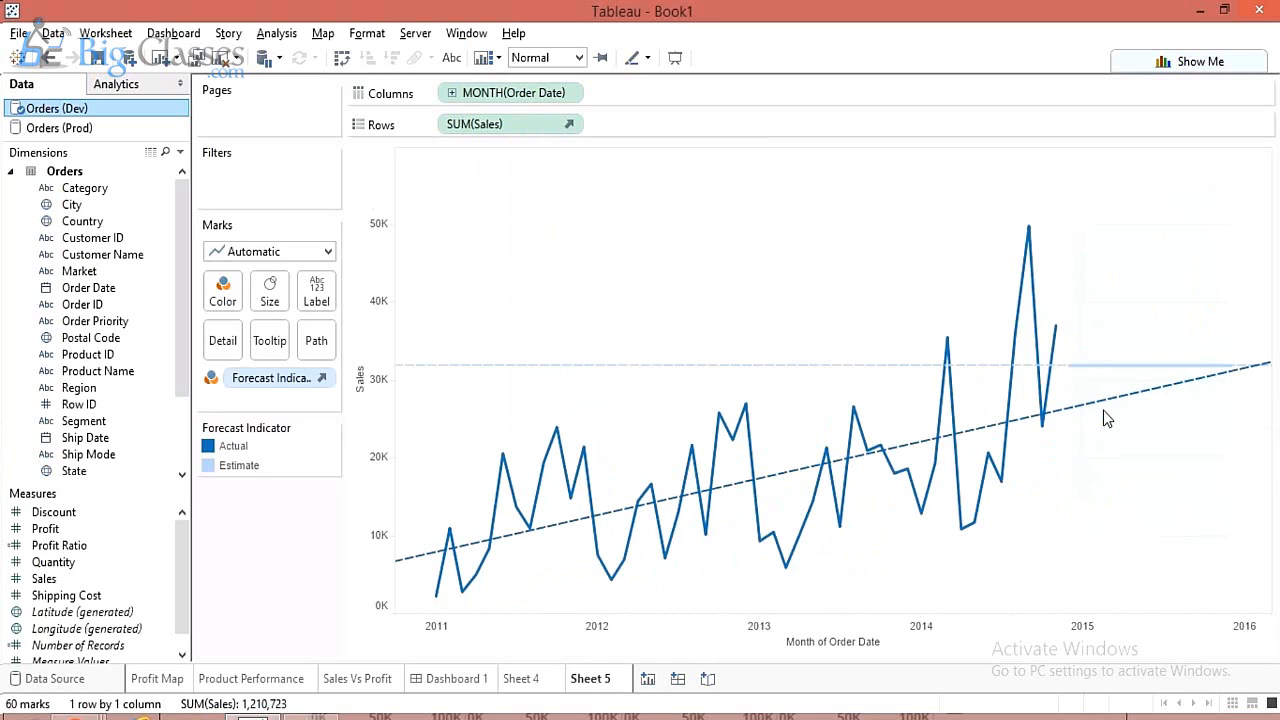
mouse_move(1108, 416)
mouse_move(844, 375)
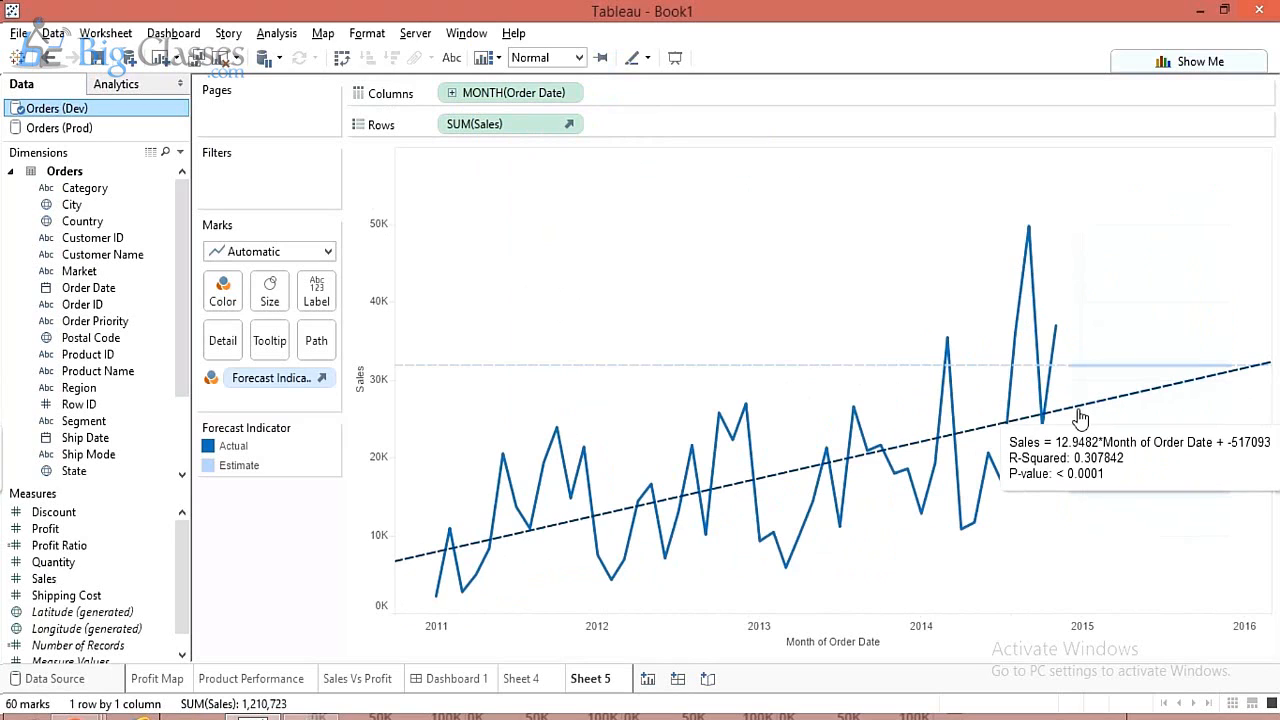
key("ctrl+z")
Remove the trend line from the monthly Sales chart and show a forecast instead.
right_click(704, 392)
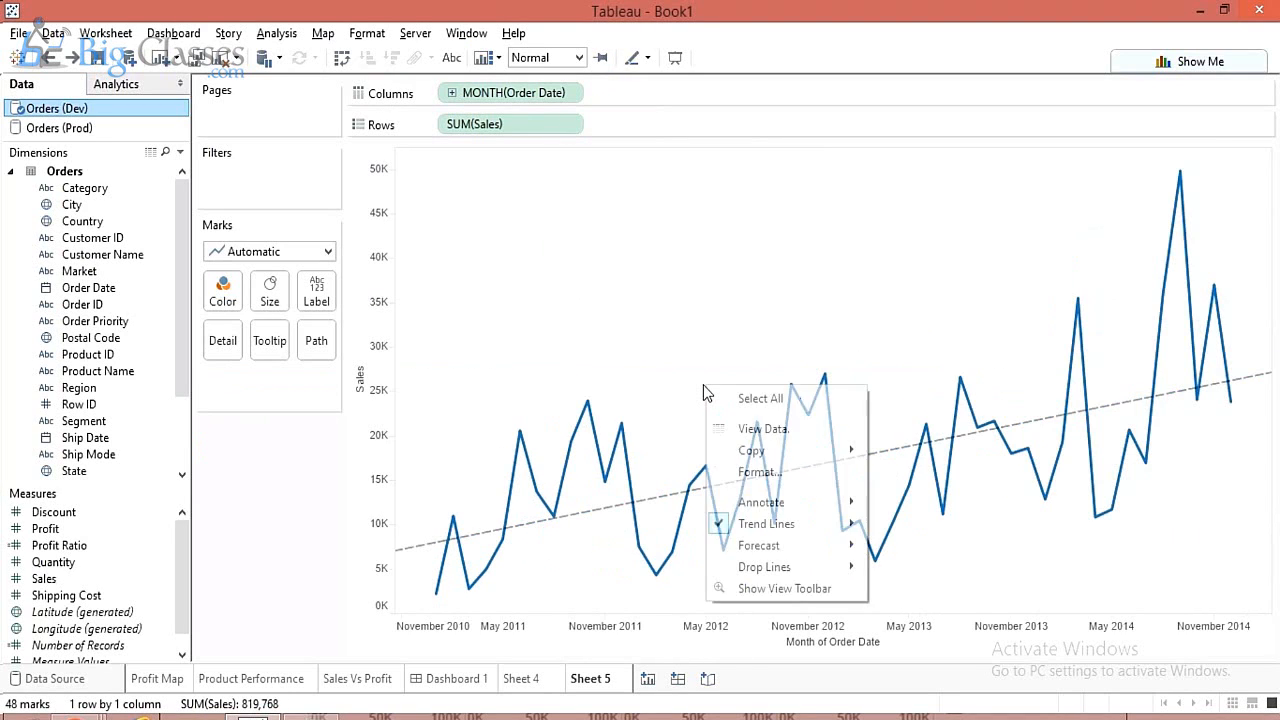
mouse_move(840, 524)
left_click(890, 532)
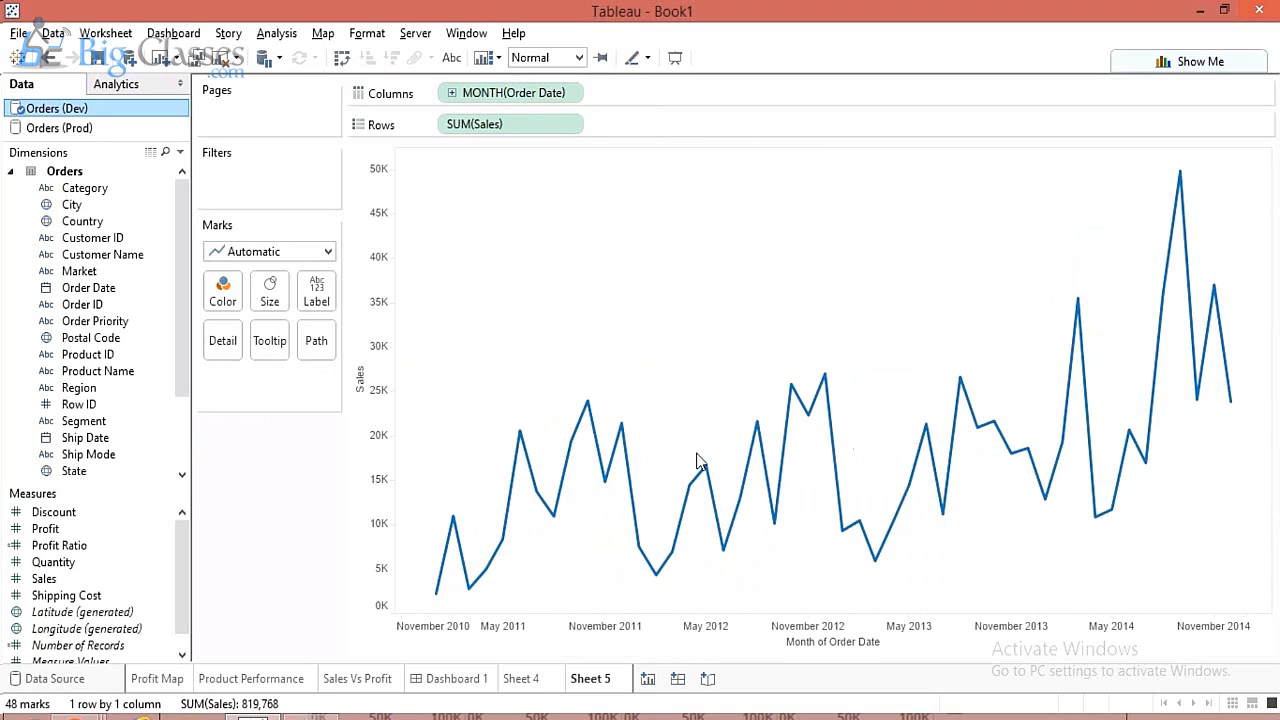
right_click(699, 462)
mouse_move(800, 614)
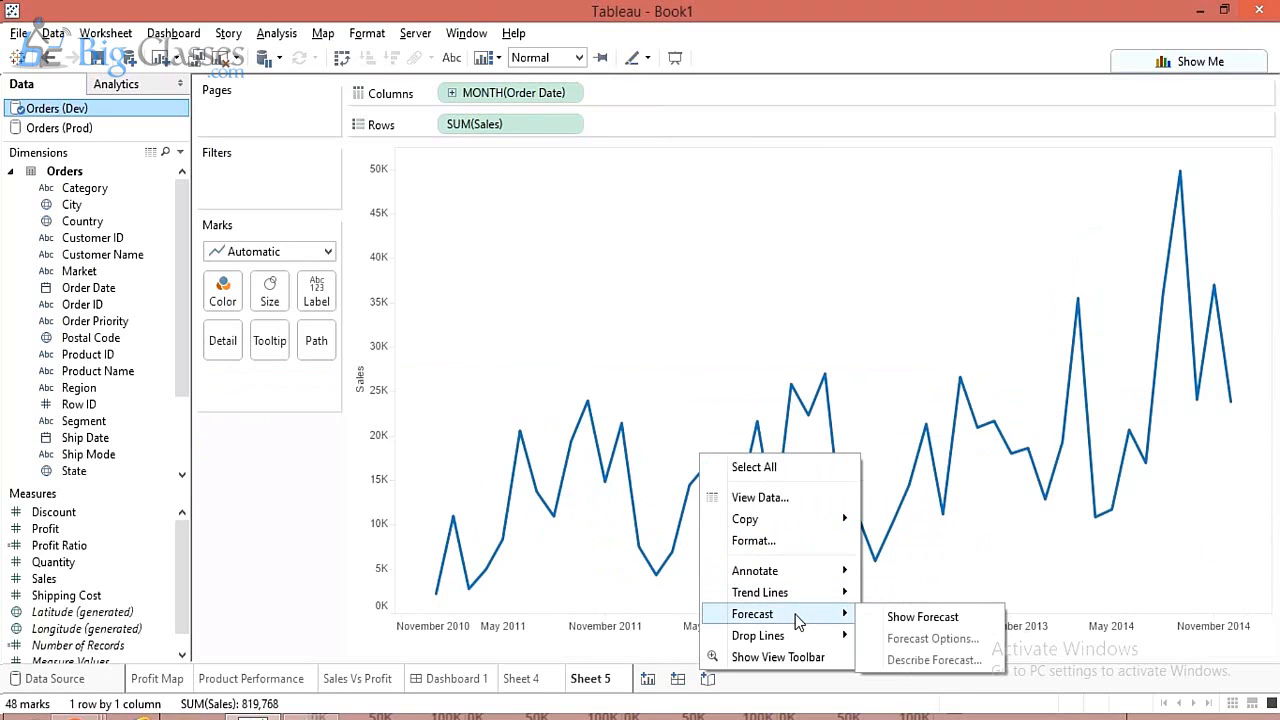
left_click(918, 618)
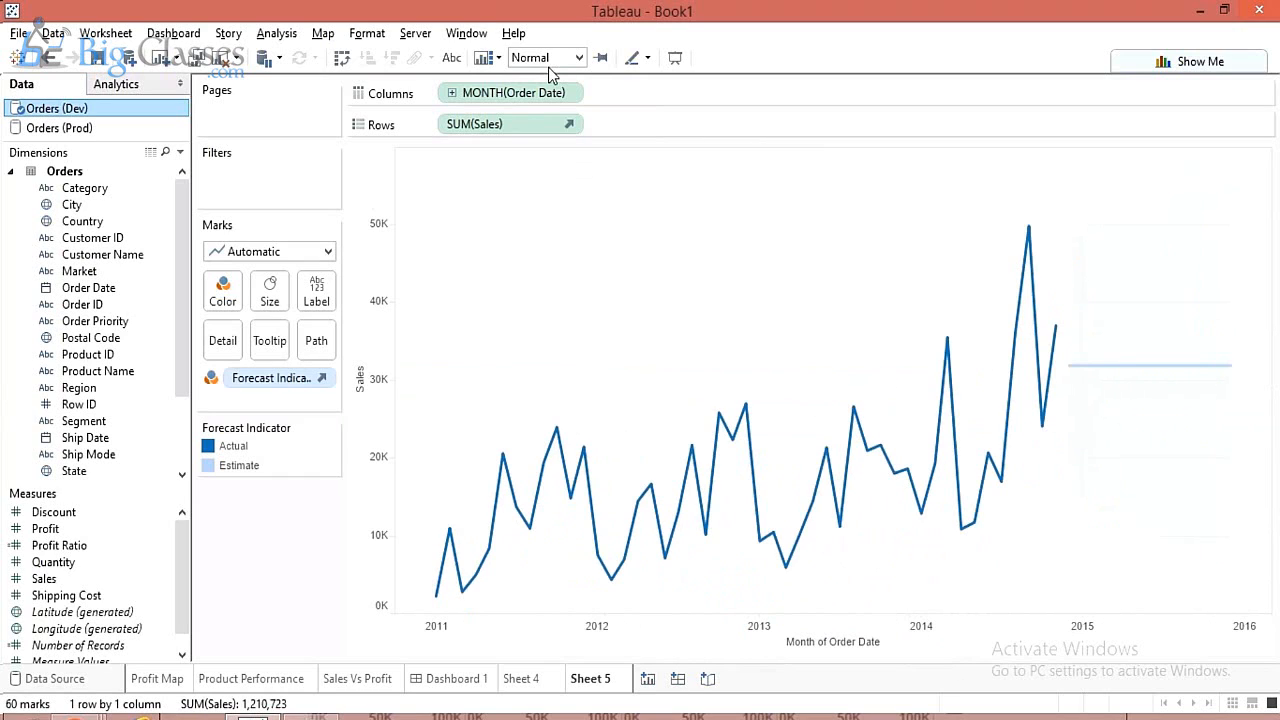
Change Order Date on columns from month to continuous year in the forecast chart.
left_click(567, 94)
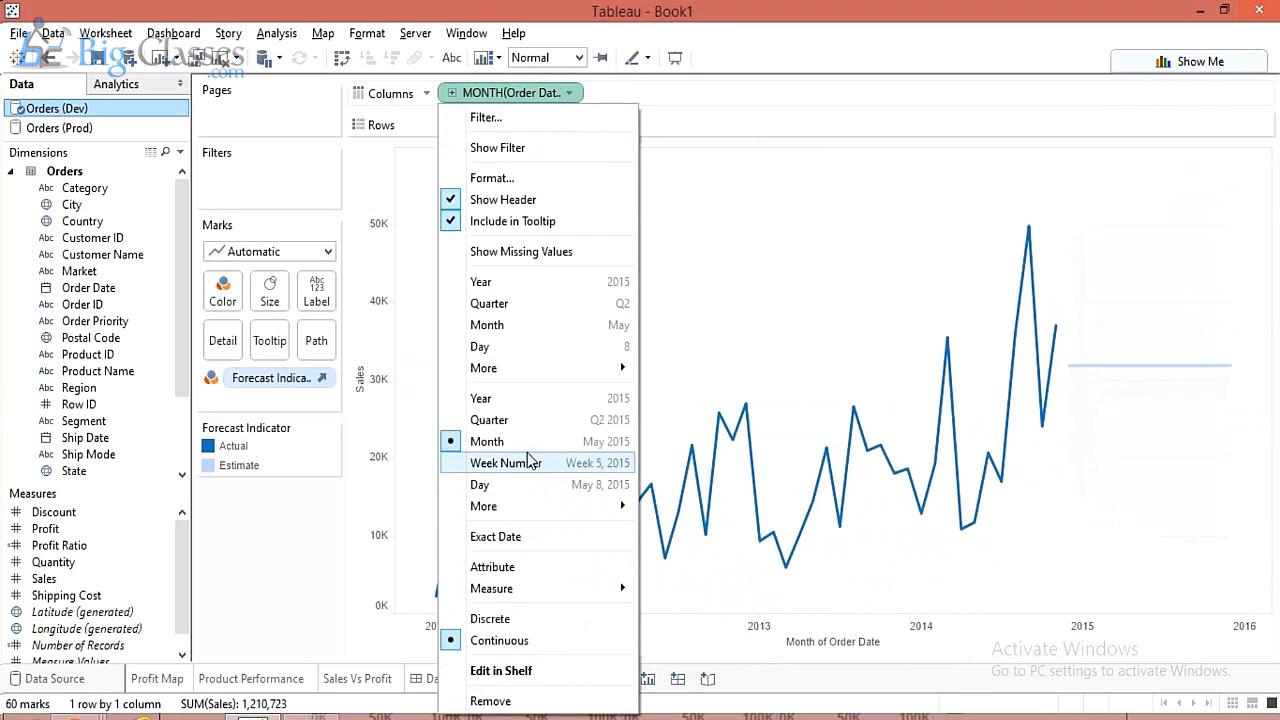
left_click(513, 400)
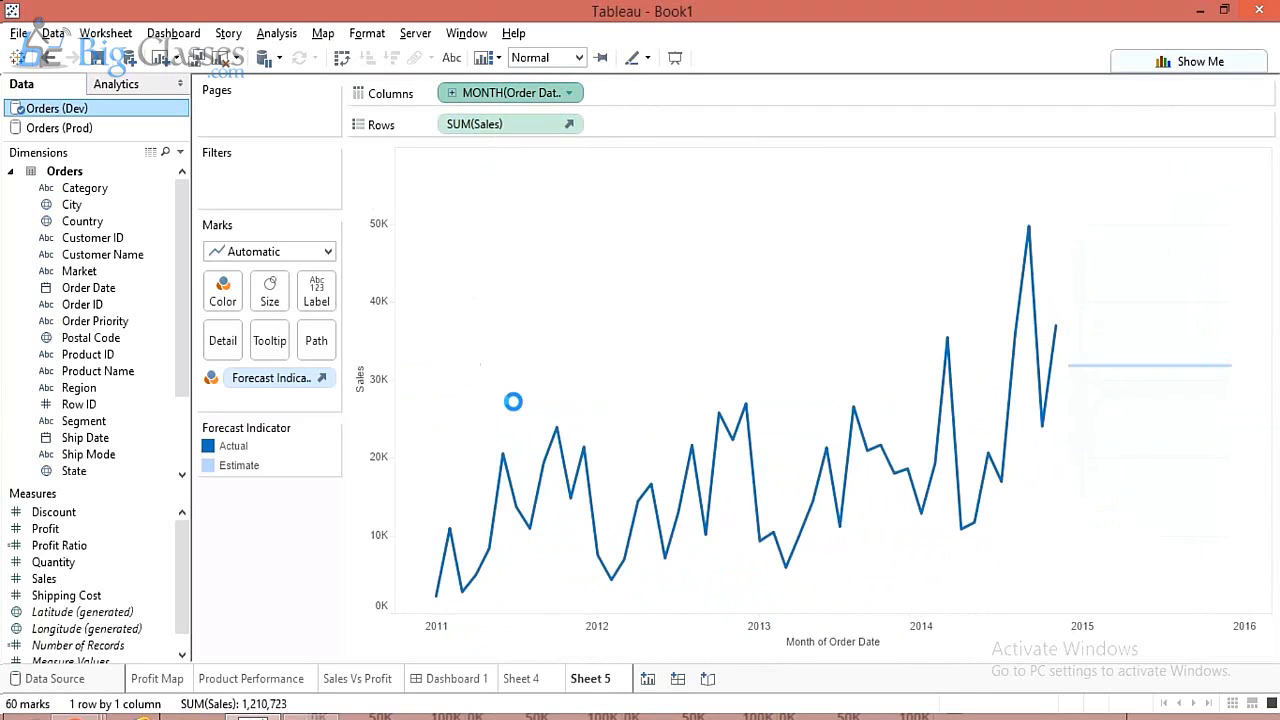
left_click(568, 93)
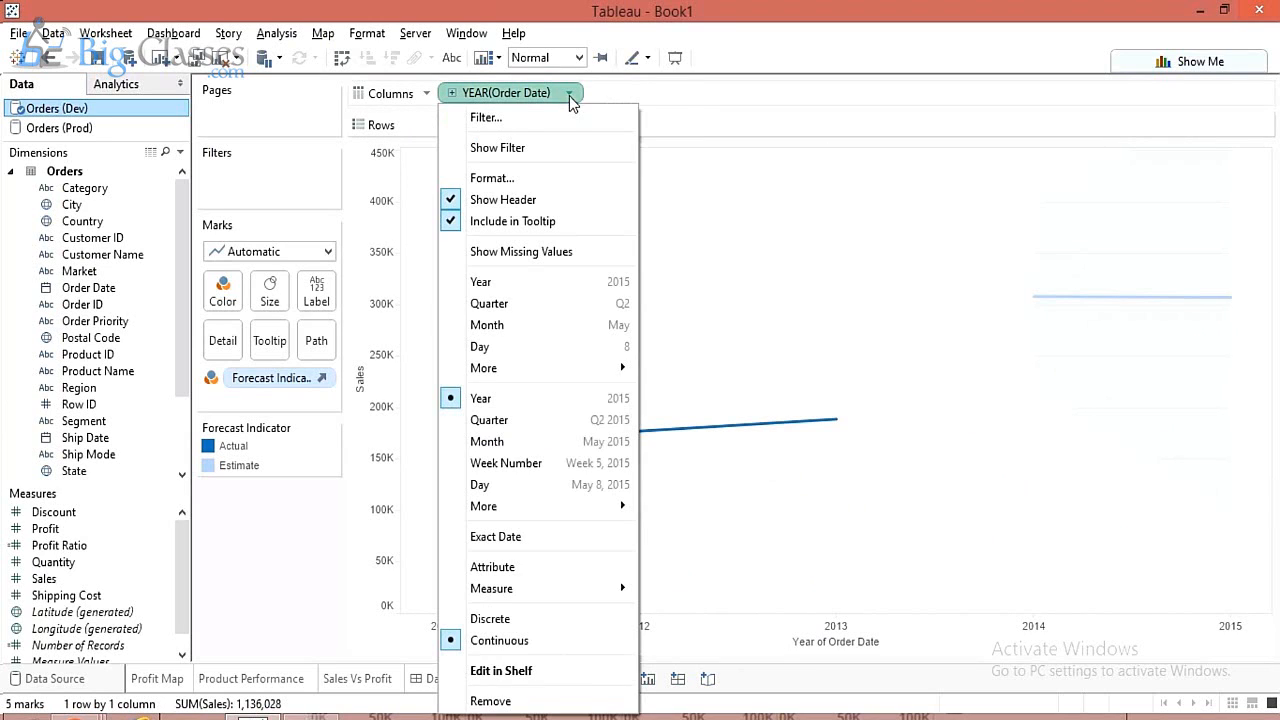
left_click(281, 551)
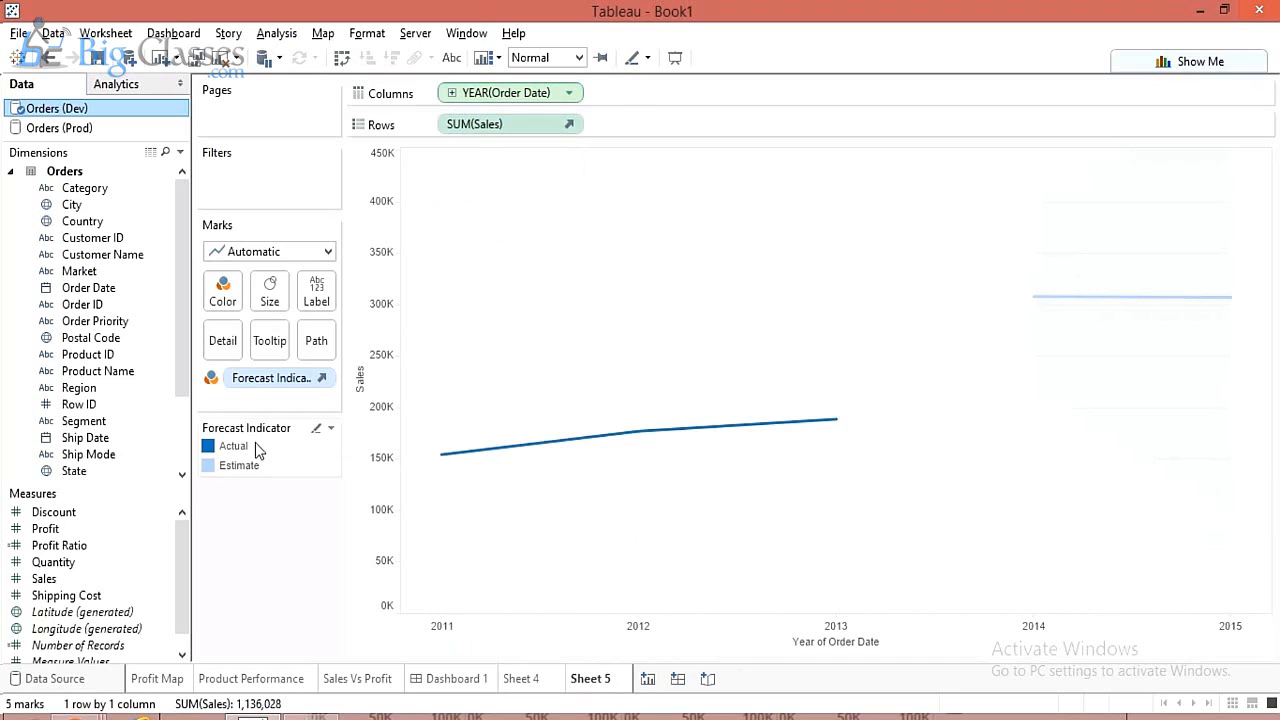
left_click(253, 386)
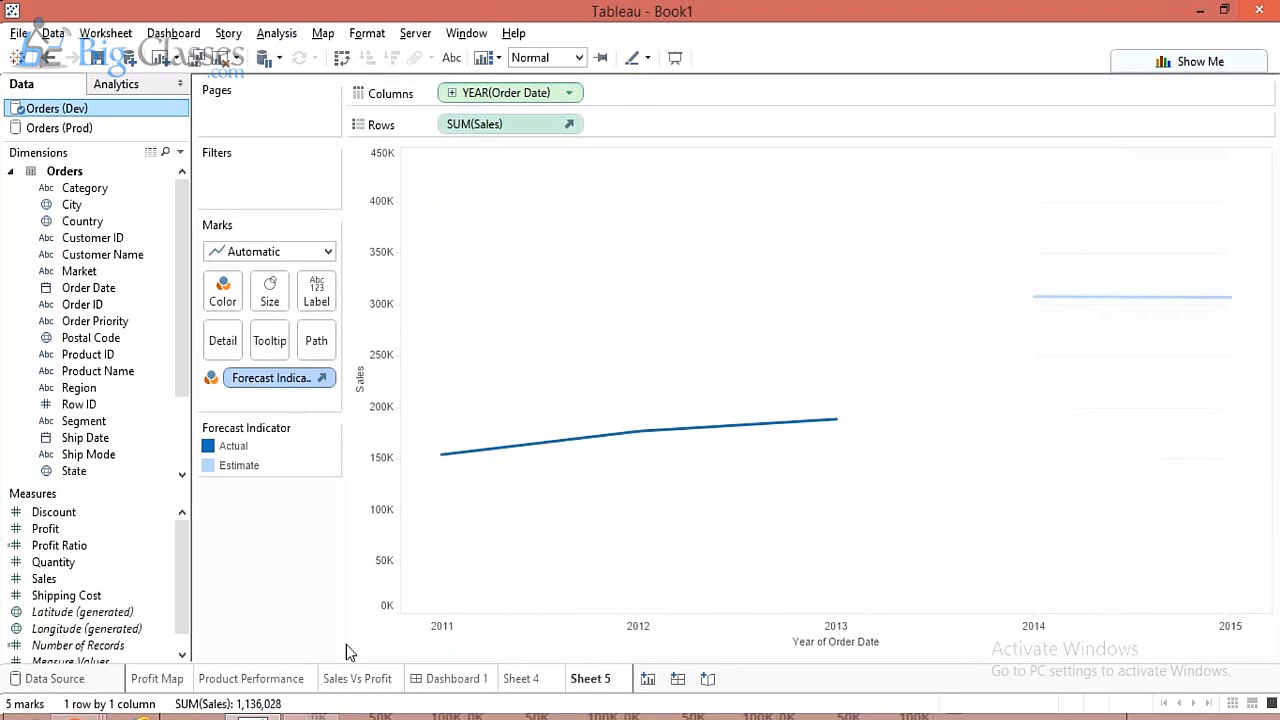
In a new worksheet based on Orders (Dev), plot Sales on rows against Order Date by continuous month on columns.
left_click(648, 679)
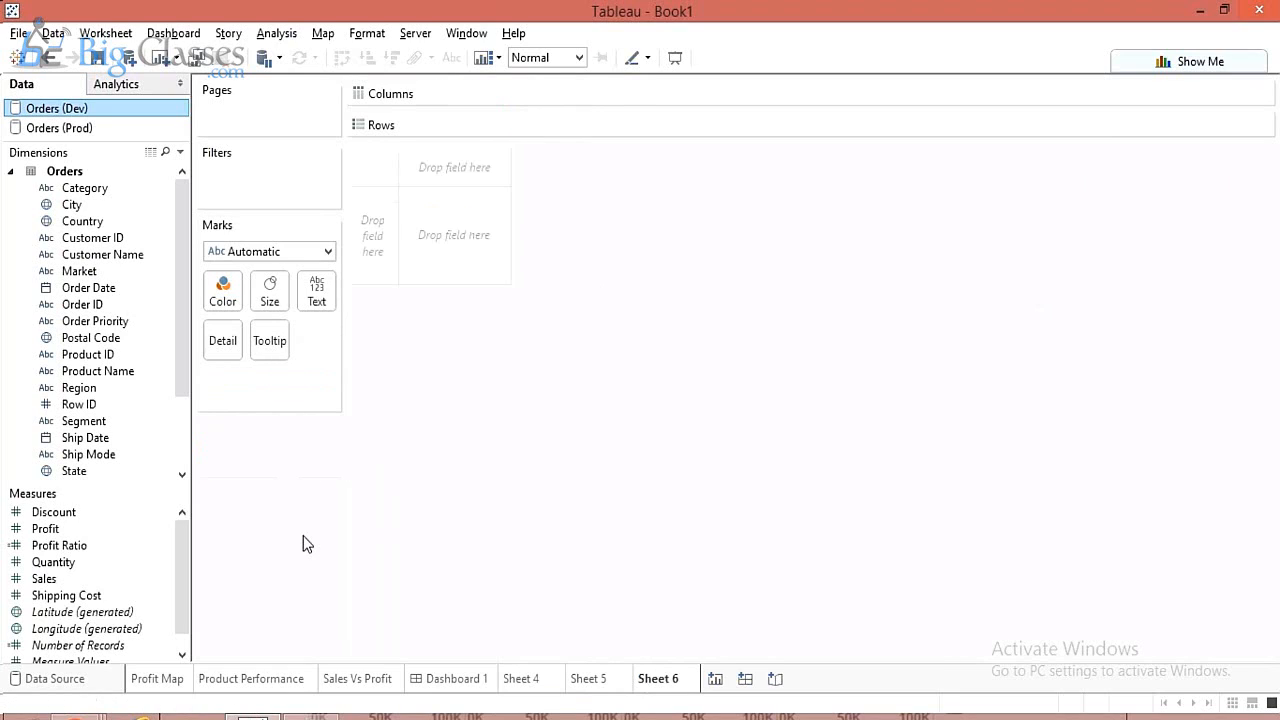
left_click(54, 129)
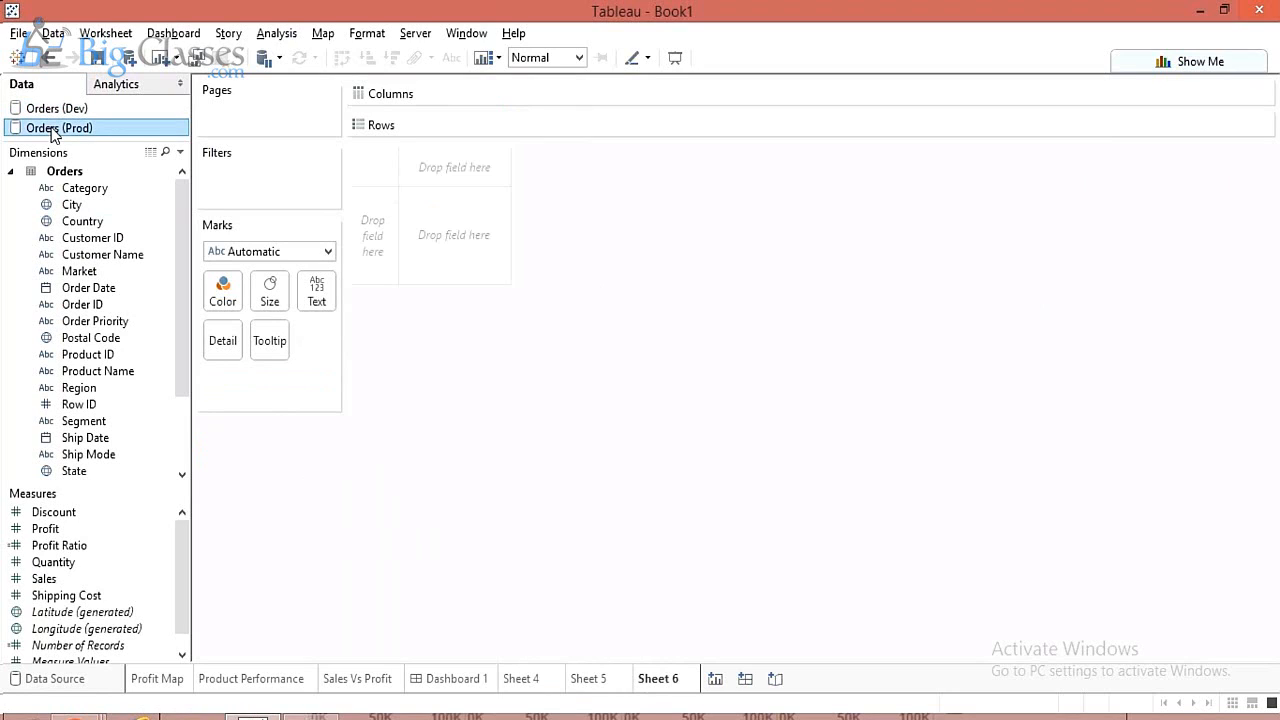
left_click(52, 112)
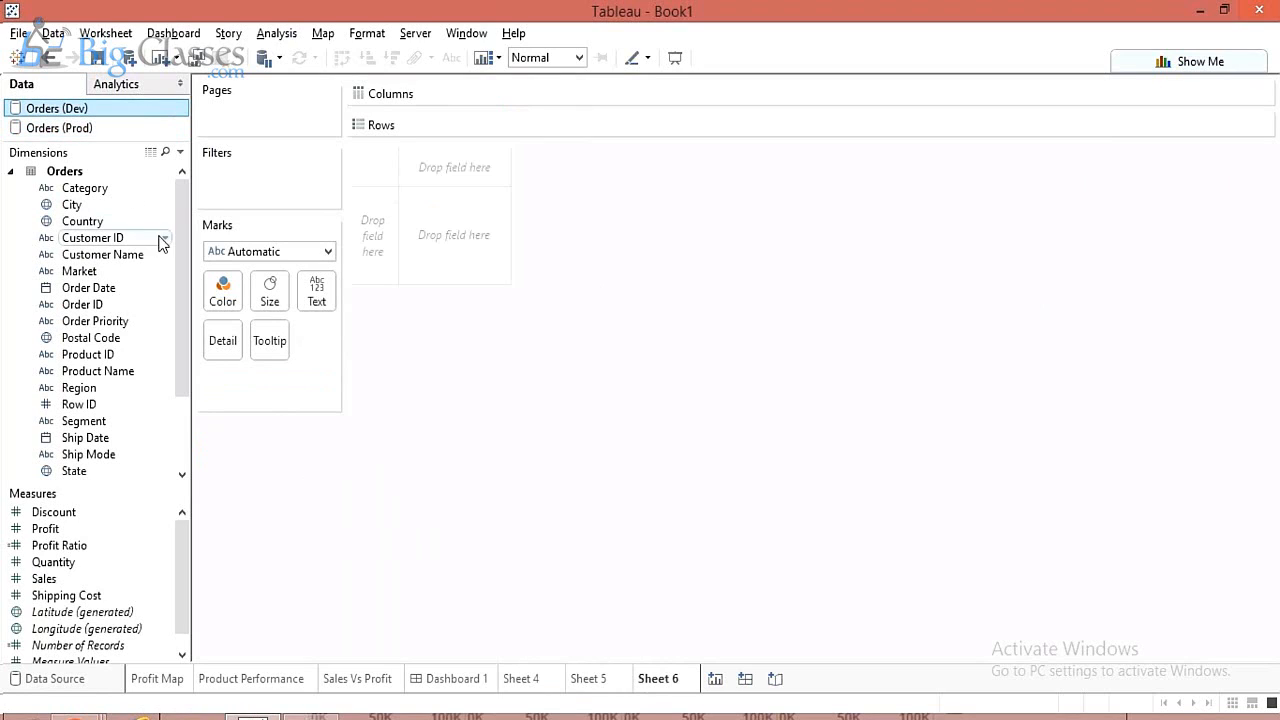
left_click_drag(177, 262, 180, 301)
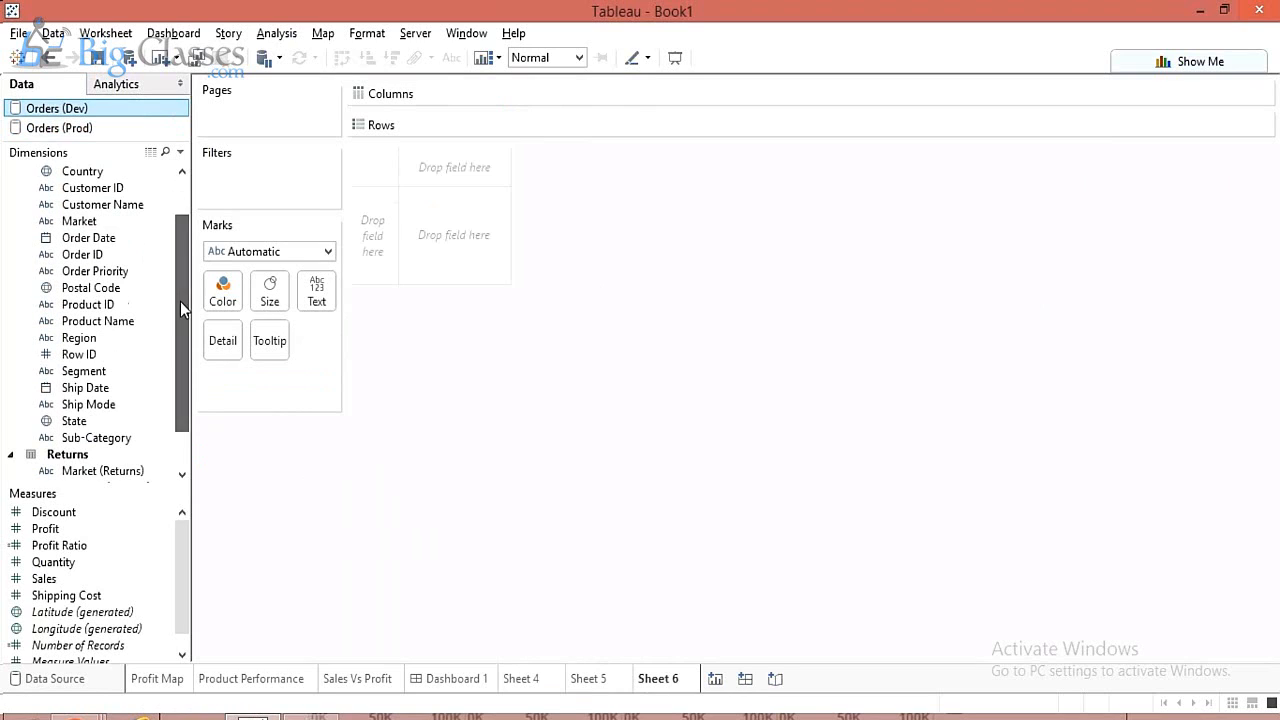
left_click(62, 581)
double_click(62, 581)
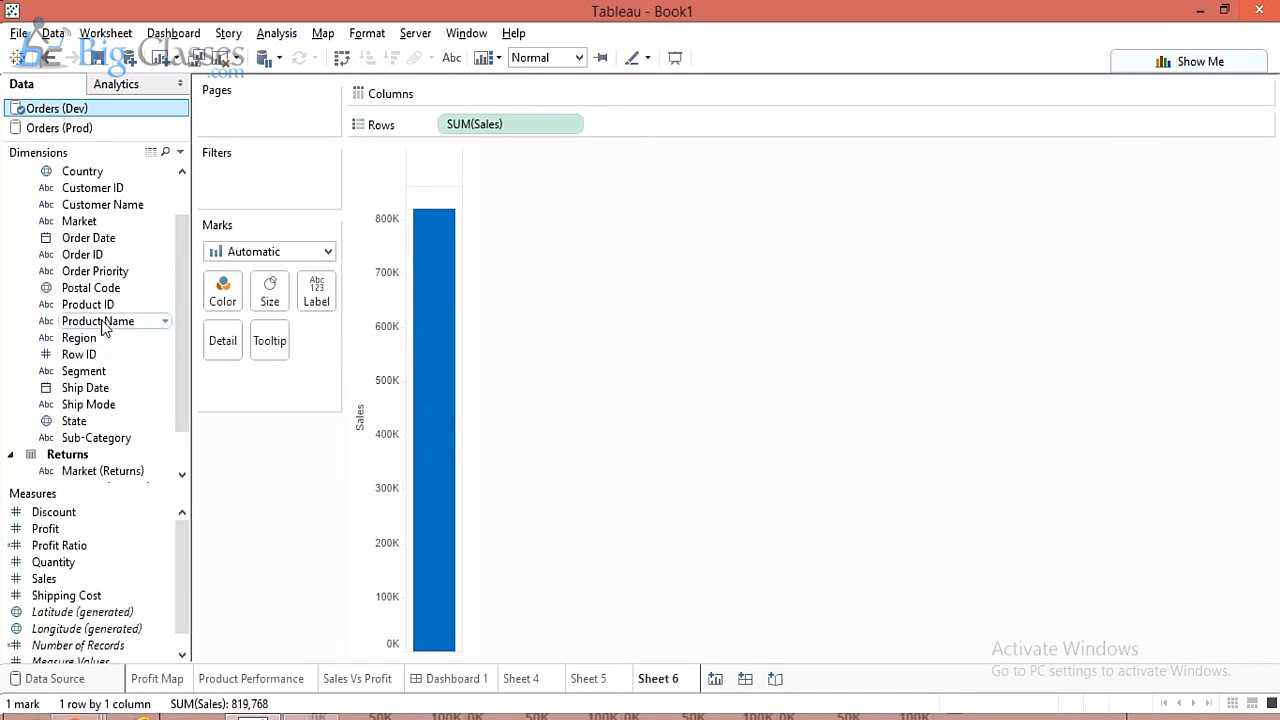
double_click(90, 244)
left_click(568, 93)
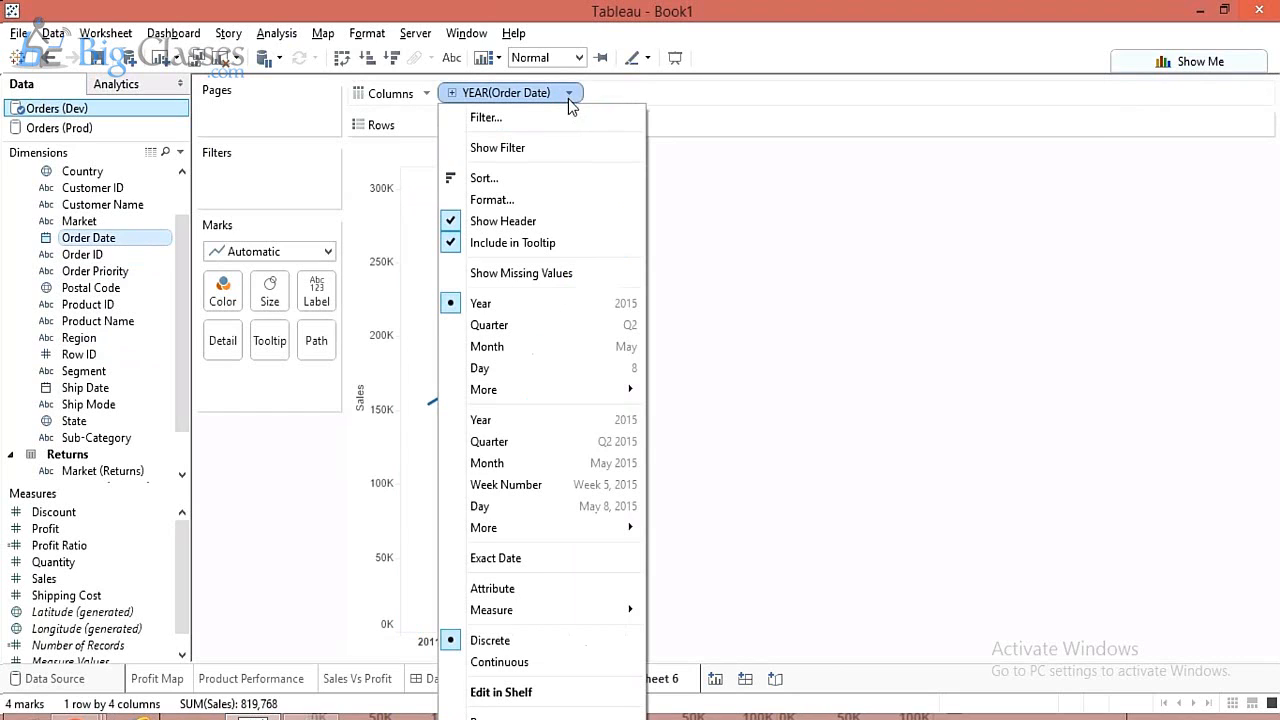
left_click(531, 463)
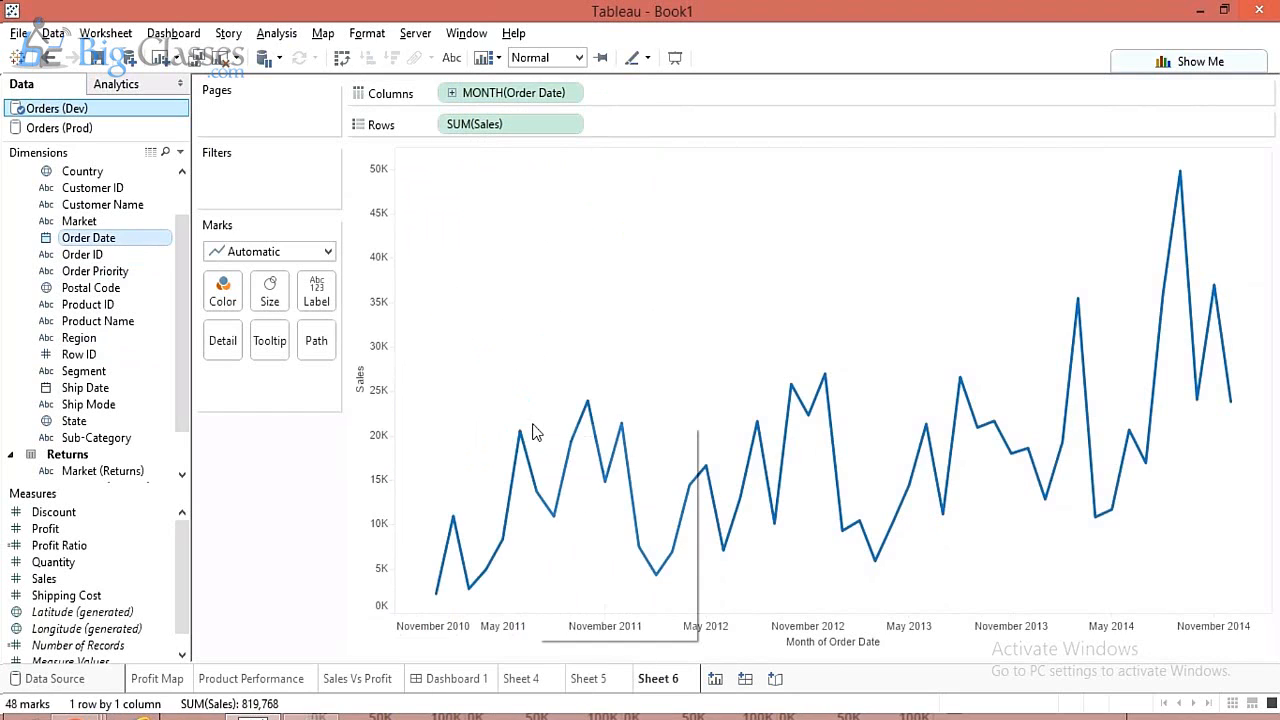
Try a forecast on the new sheet's monthly Sales chart, inspect the November 2012 point, and undo the forecast.
right_click(536, 426)
mouse_move(678, 565)
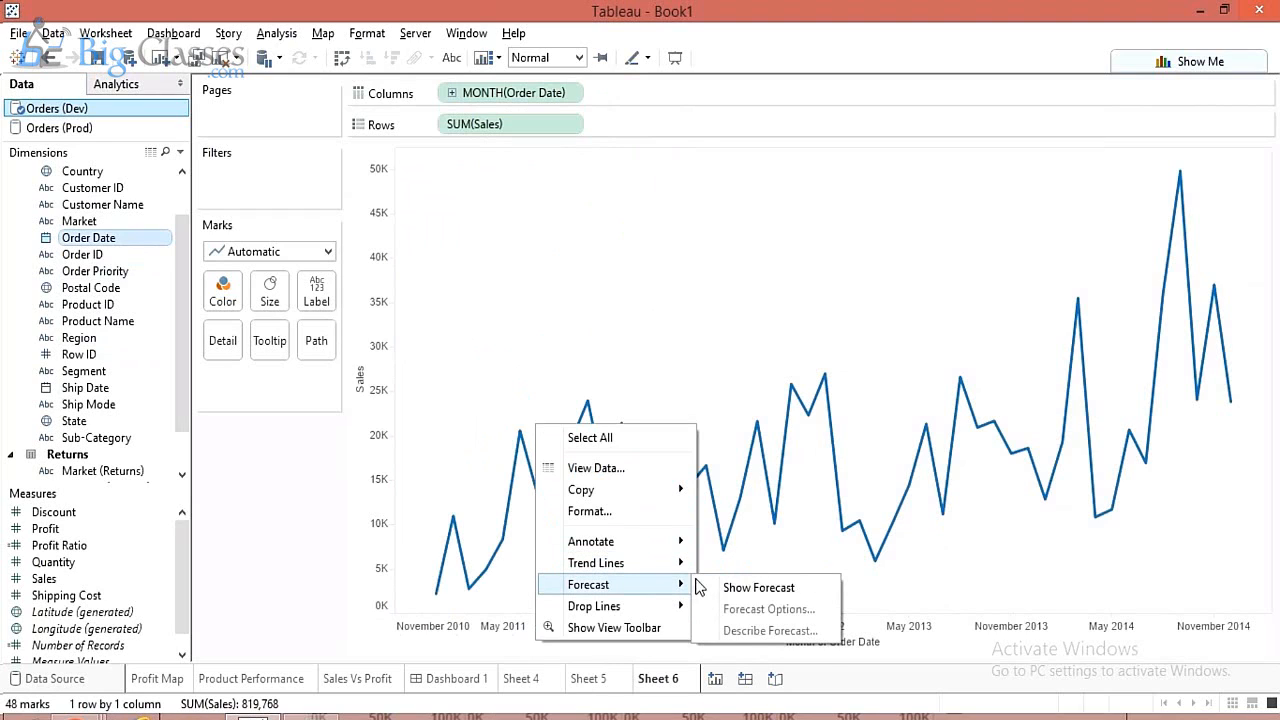
left_click(704, 587)
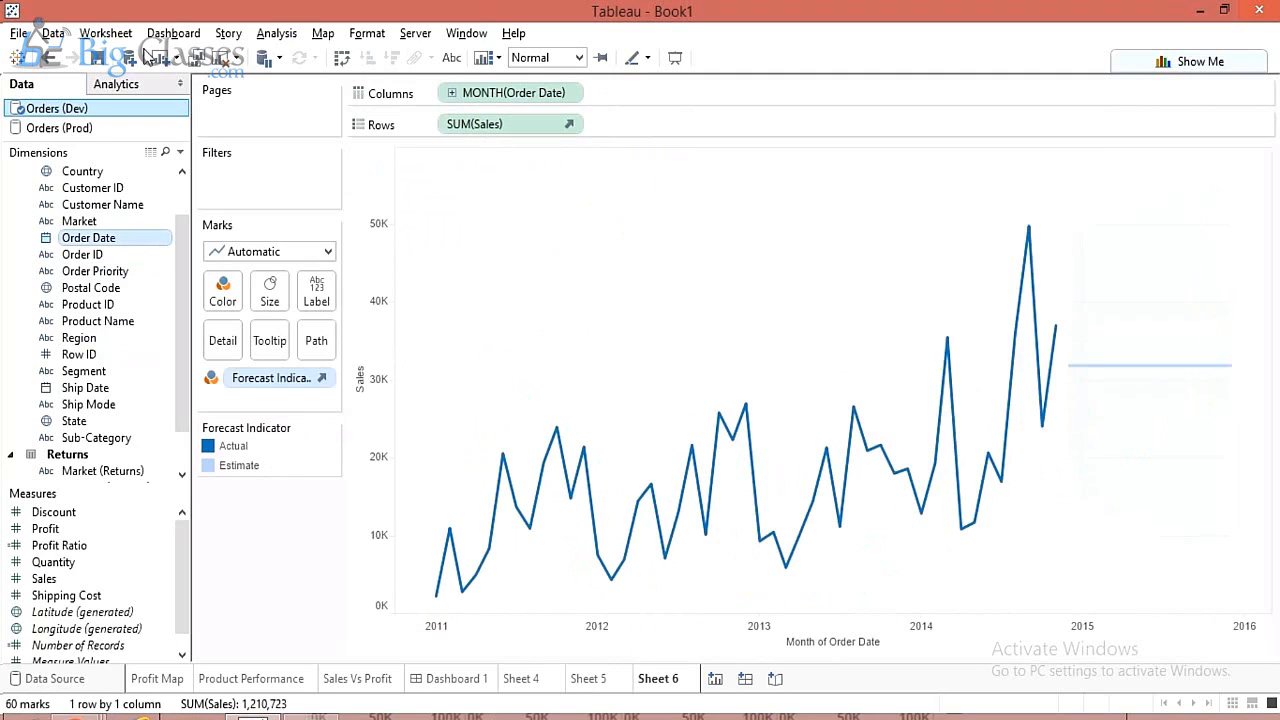
left_click(733, 442)
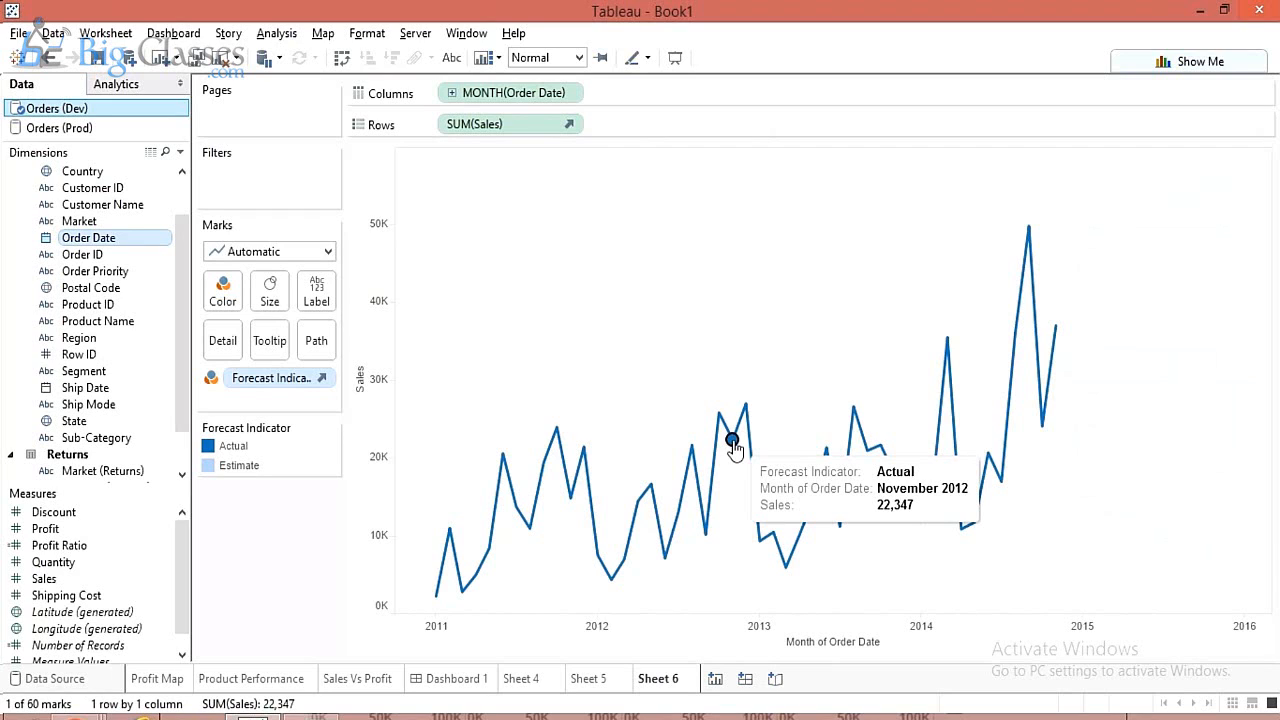
key("ctrl+z")
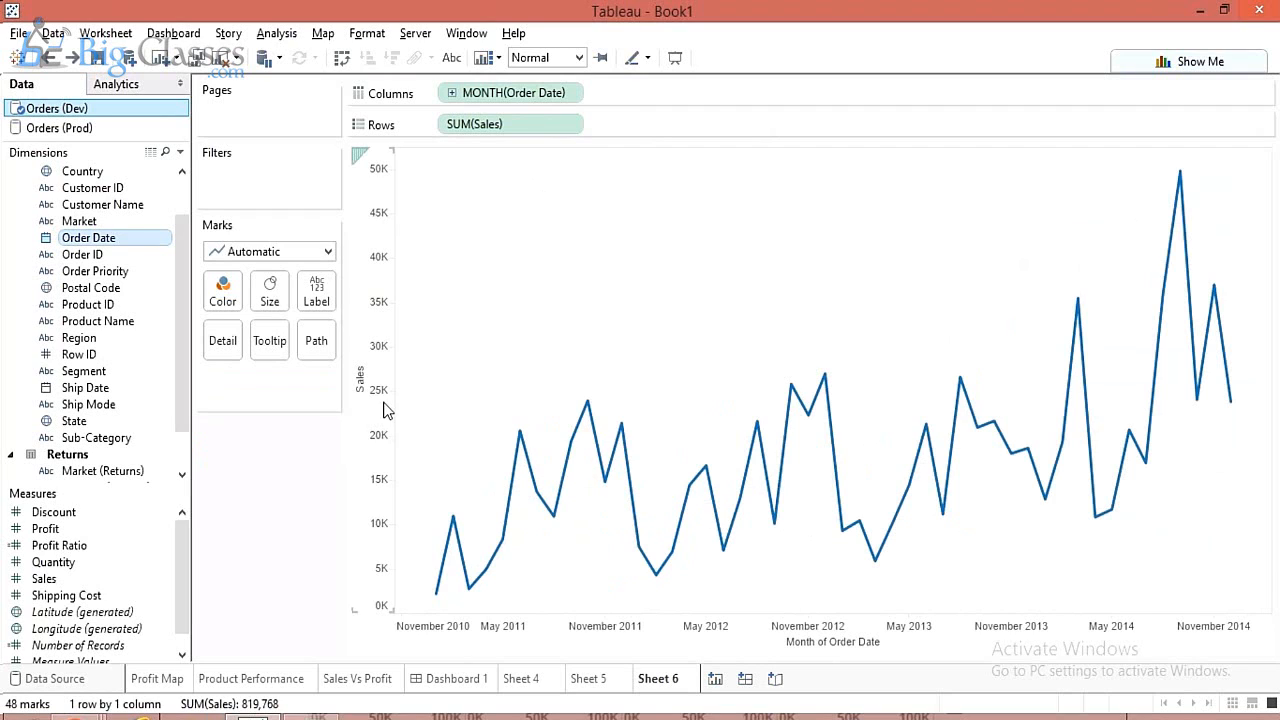
Show trend lines on the new sheet's monthly Sales chart and clear the point selection.
right_click(634, 512)
mouse_move(740, 357)
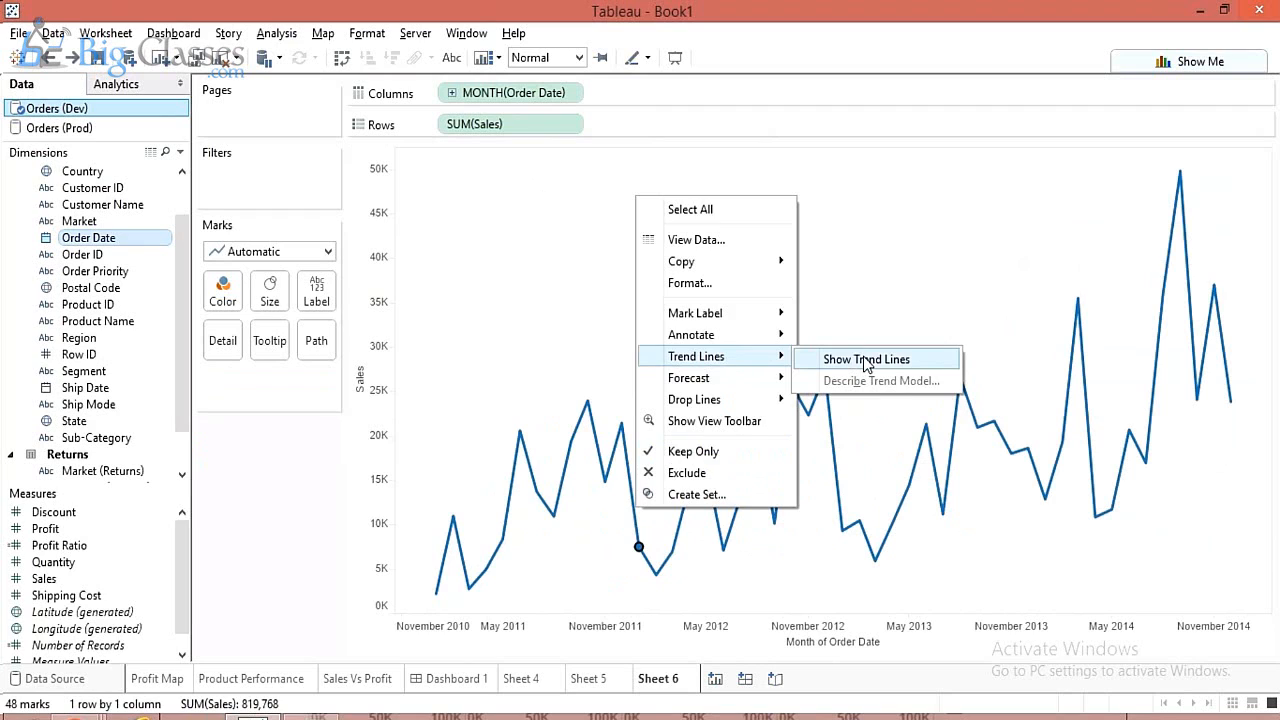
left_click(865, 362)
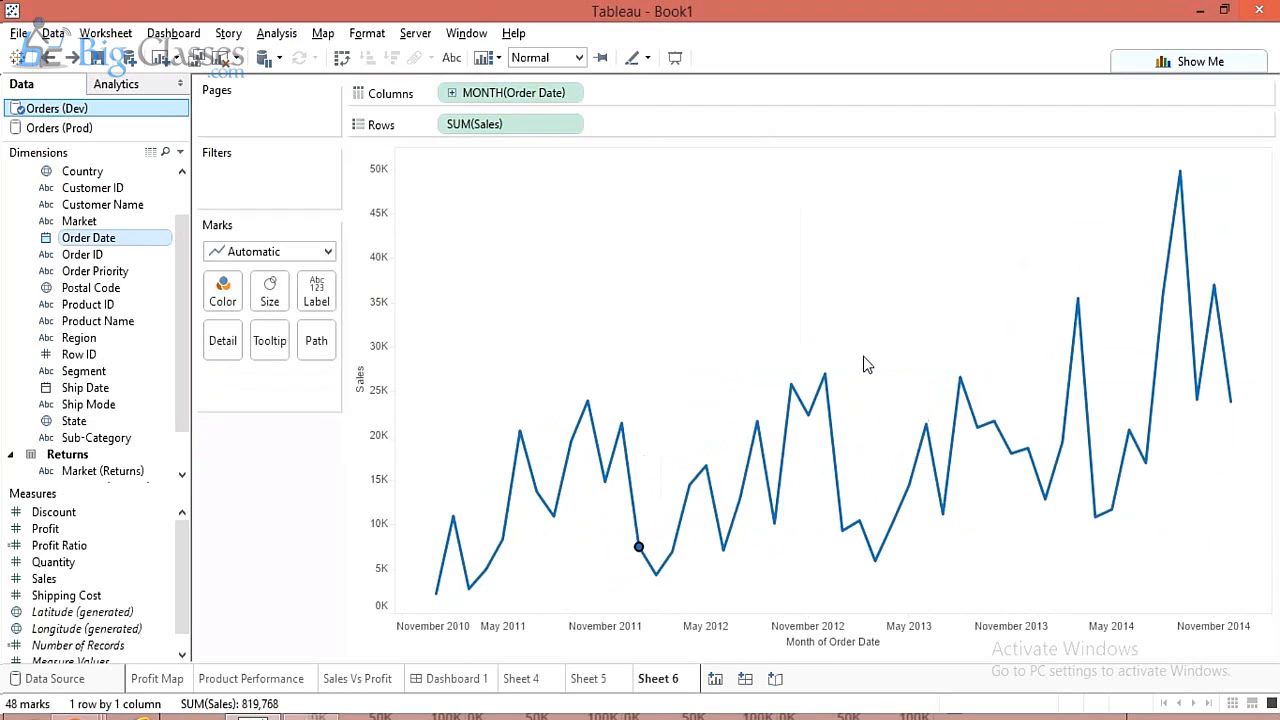
left_click(677, 434)
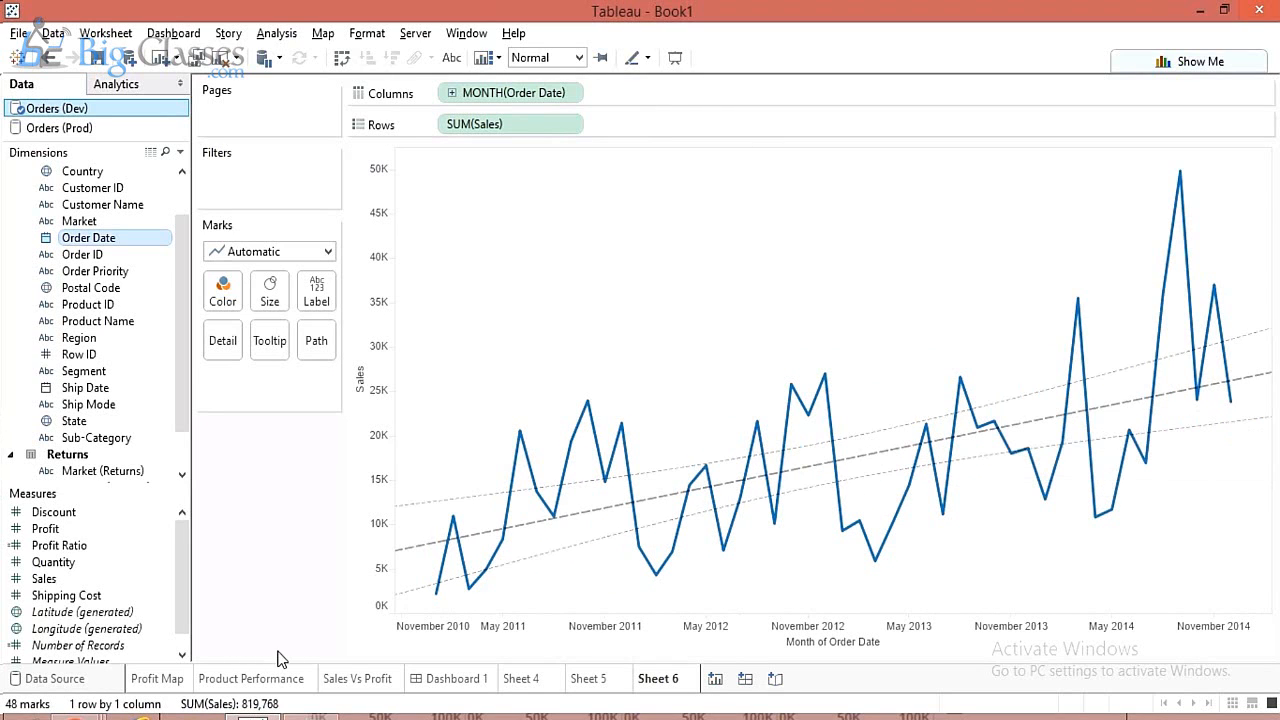
Open the Profit Map sheet and examine how its State values match United States locations, then cancel the location editing.
left_click(357, 679)
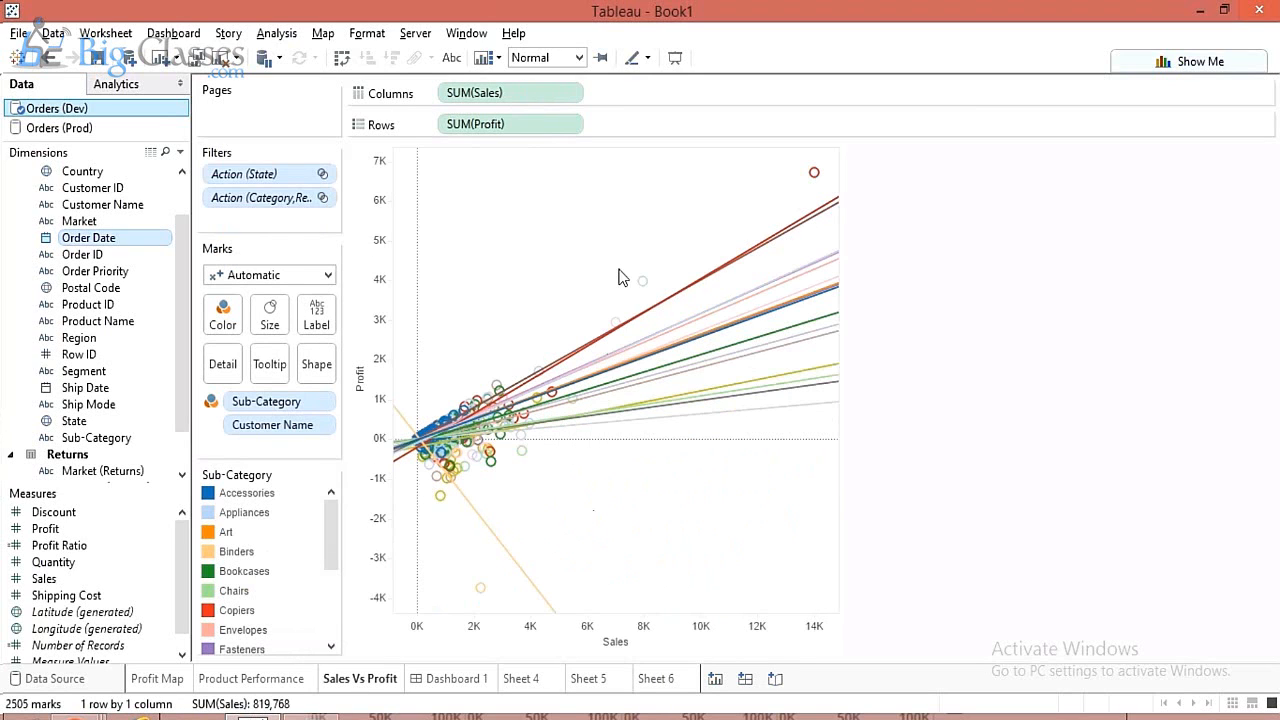
left_click(220, 688)
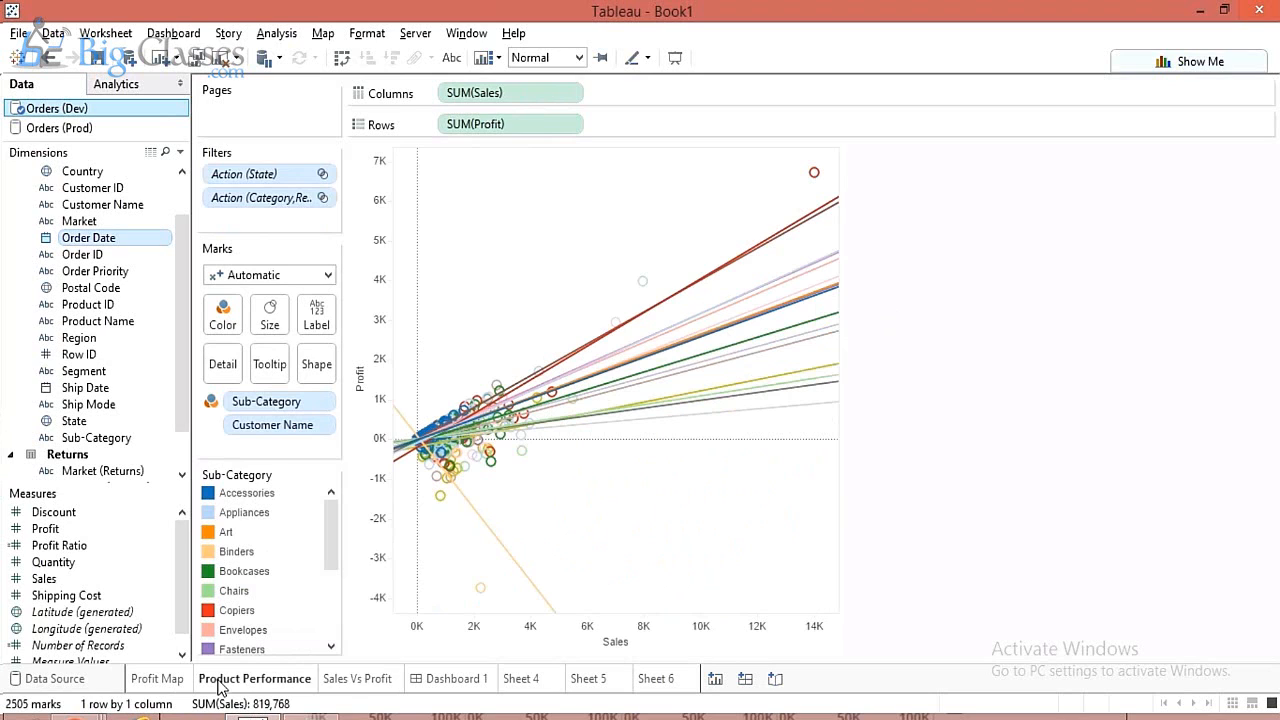
left_click(160, 688)
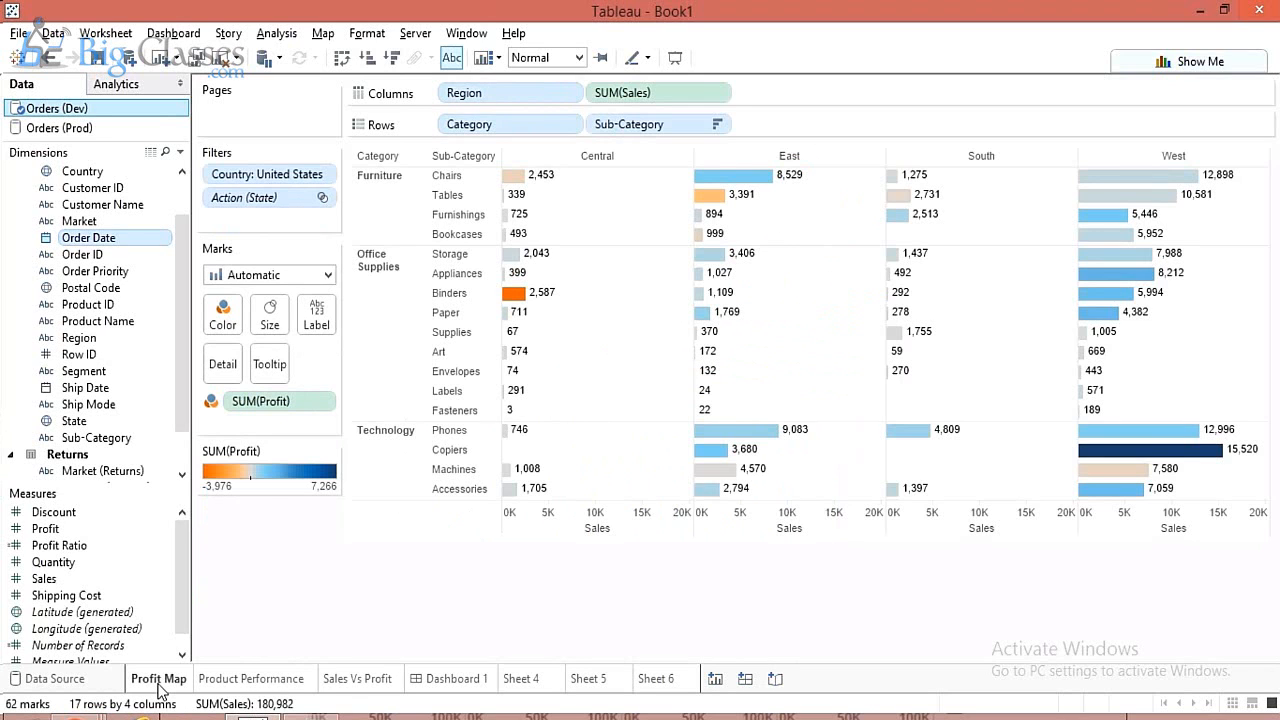
mouse_move(327, 683)
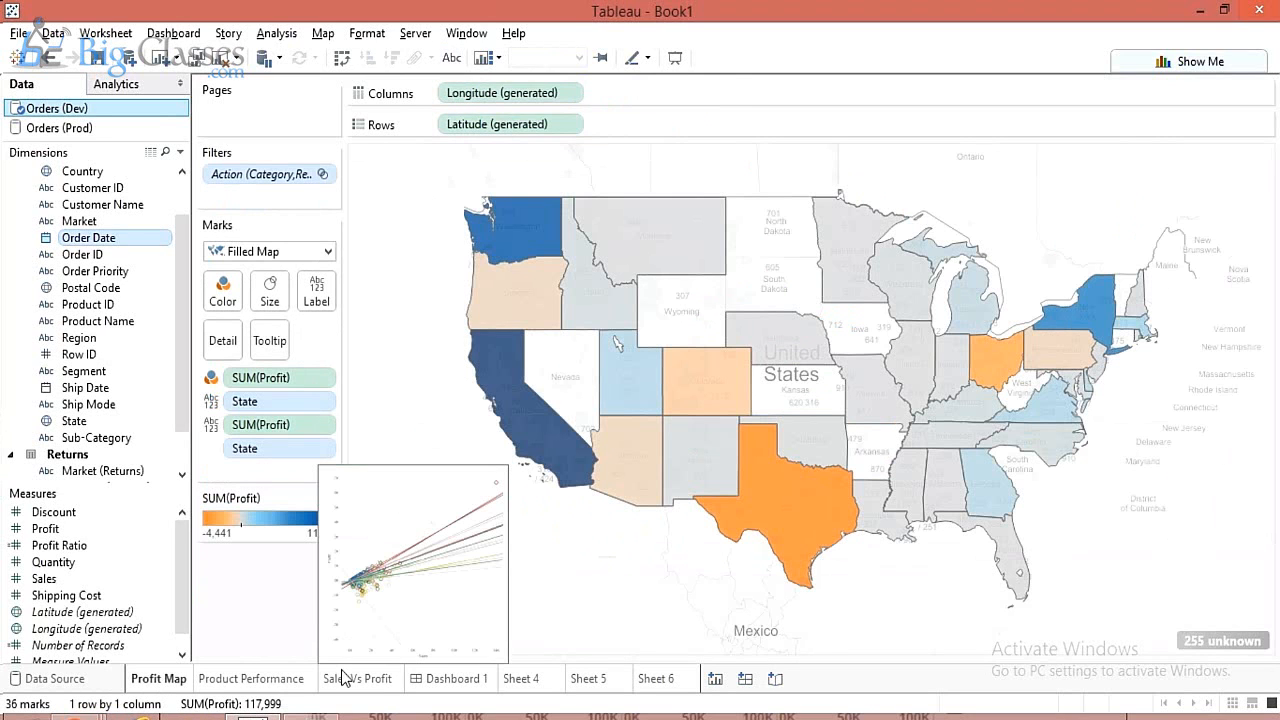
mouse_move(463, 692)
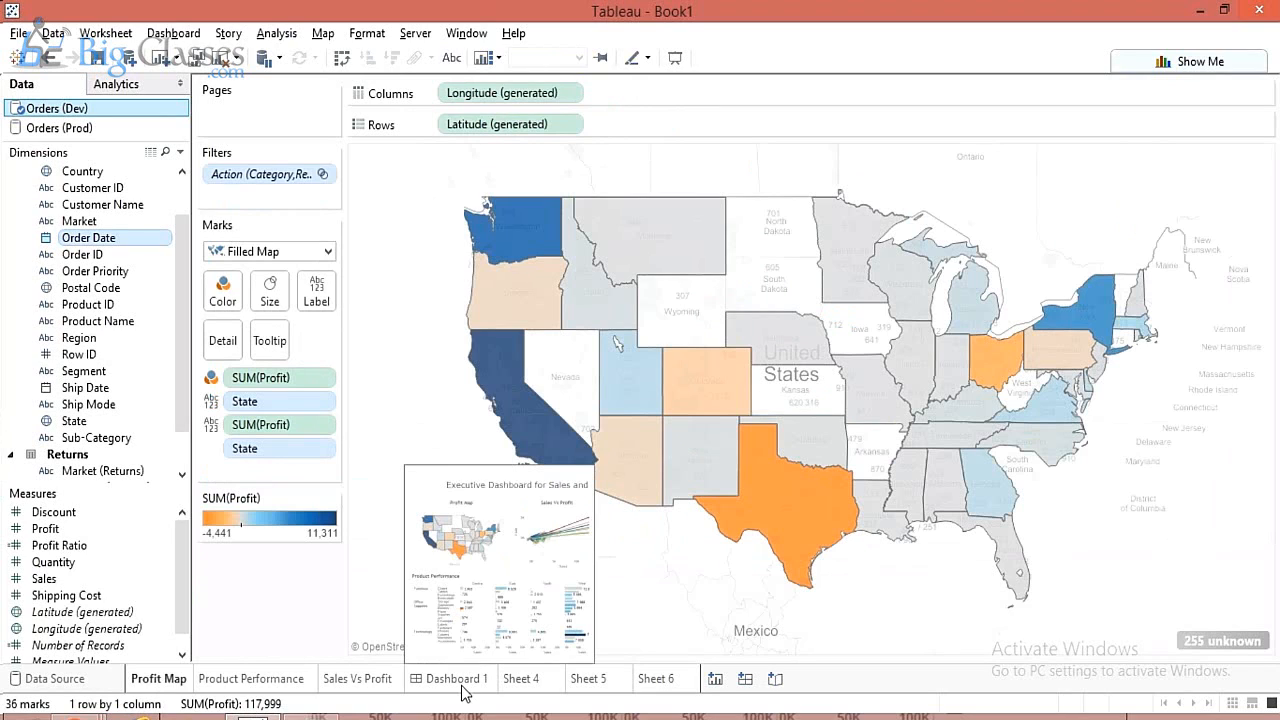
left_click(322, 33)
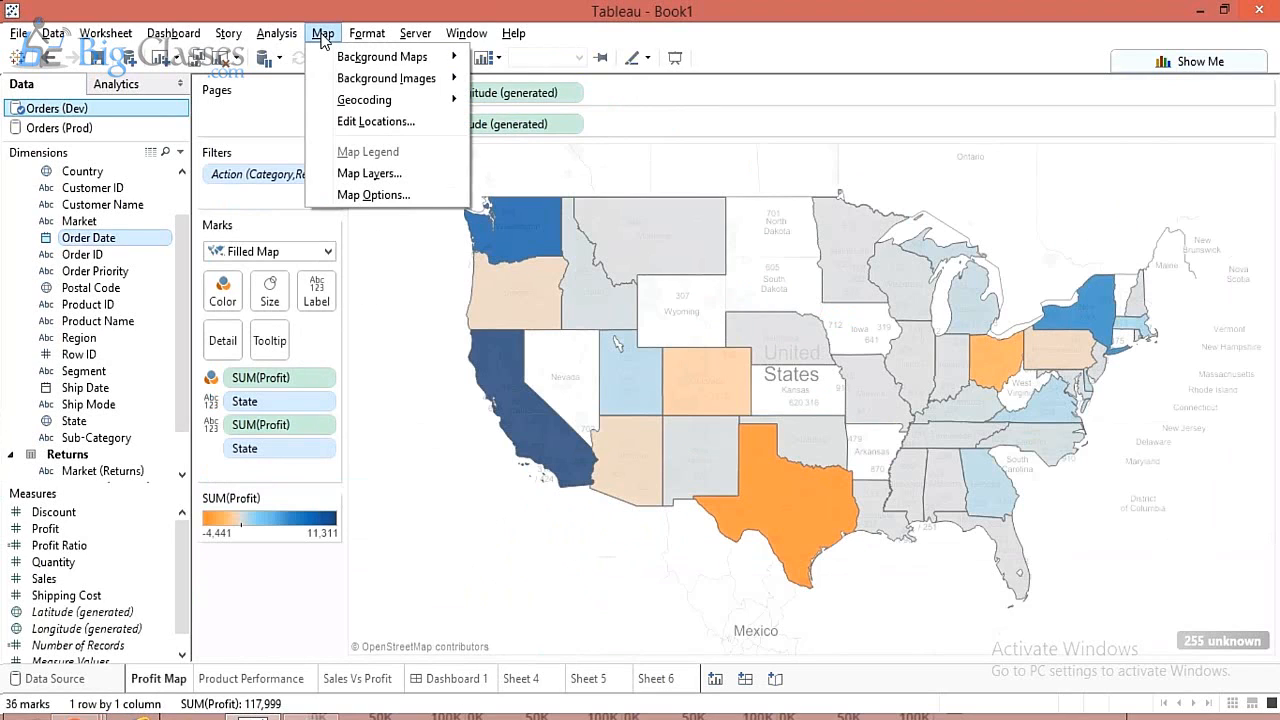
left_click(343, 120)
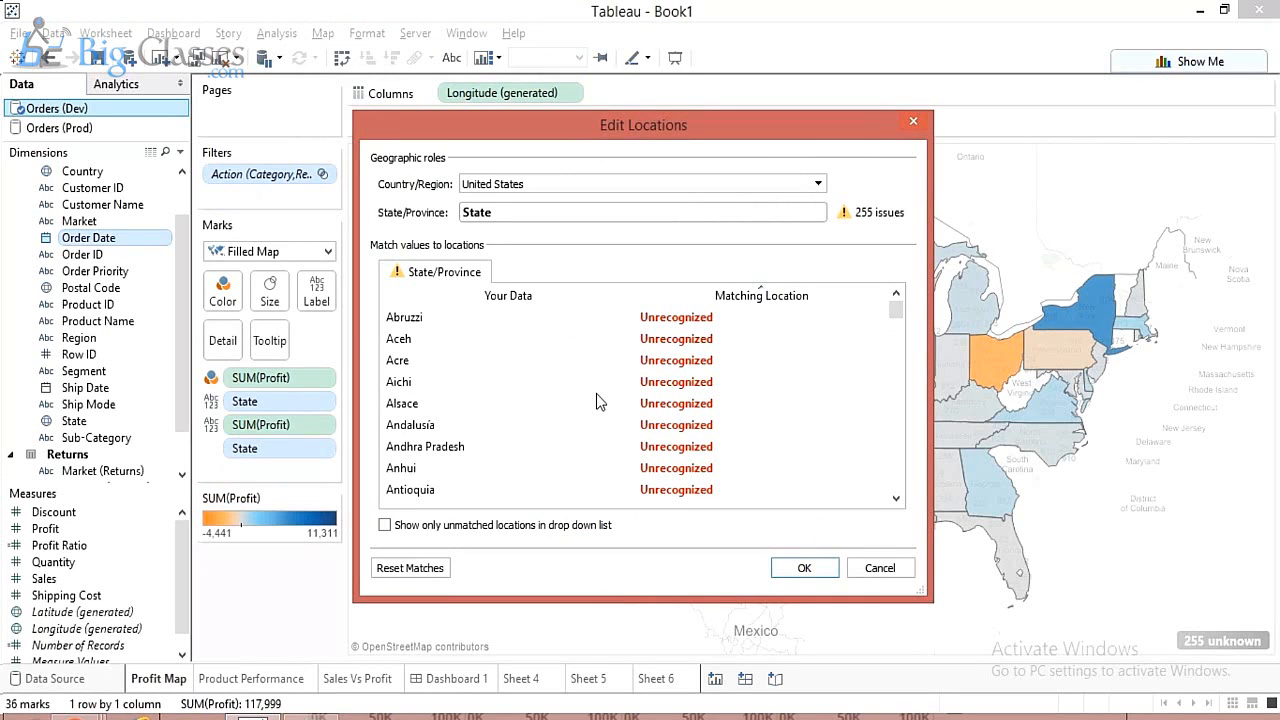
key("Escape")
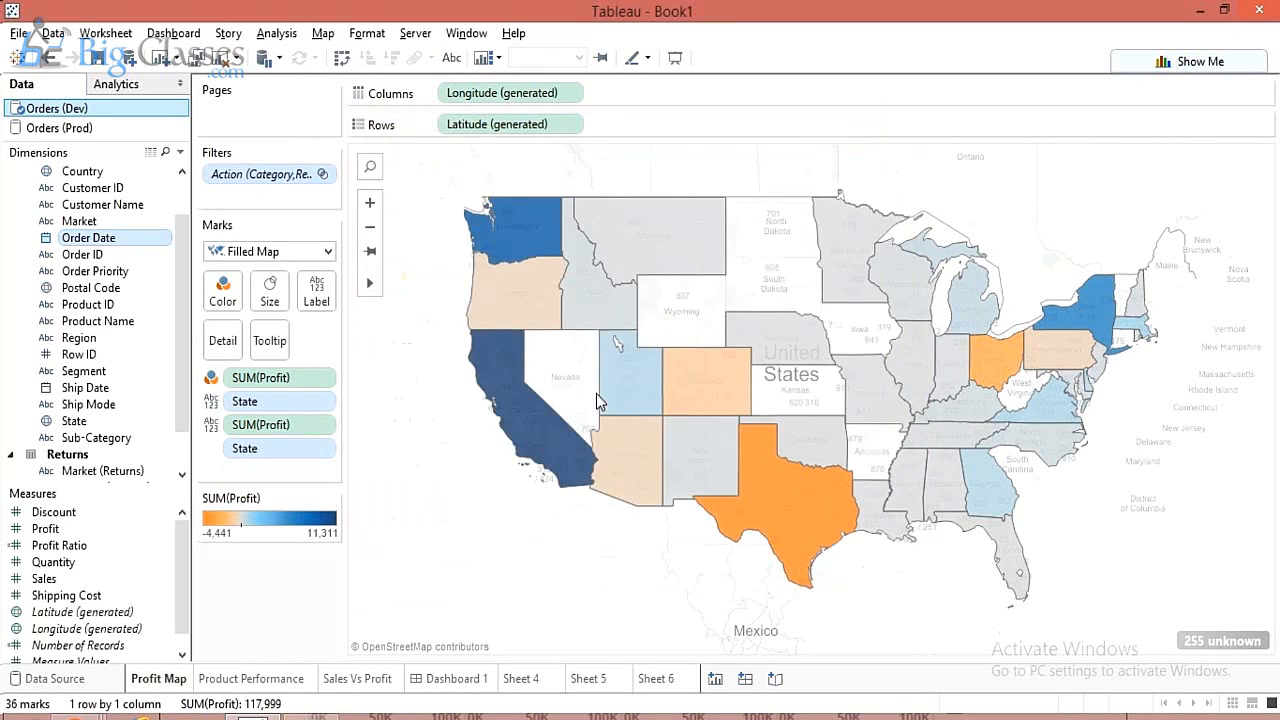
Return to Sheet 6 and close the Orders (Prod) data source.
left_click(1187, 64)
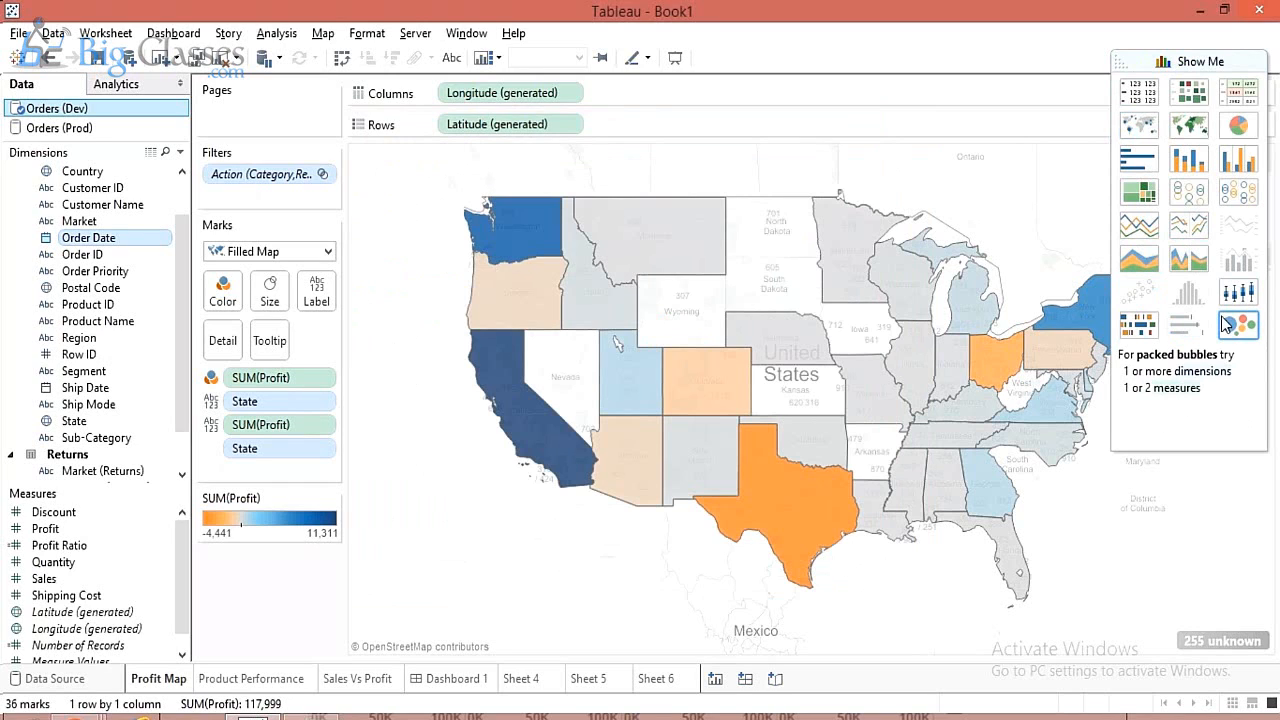
left_click(655, 679)
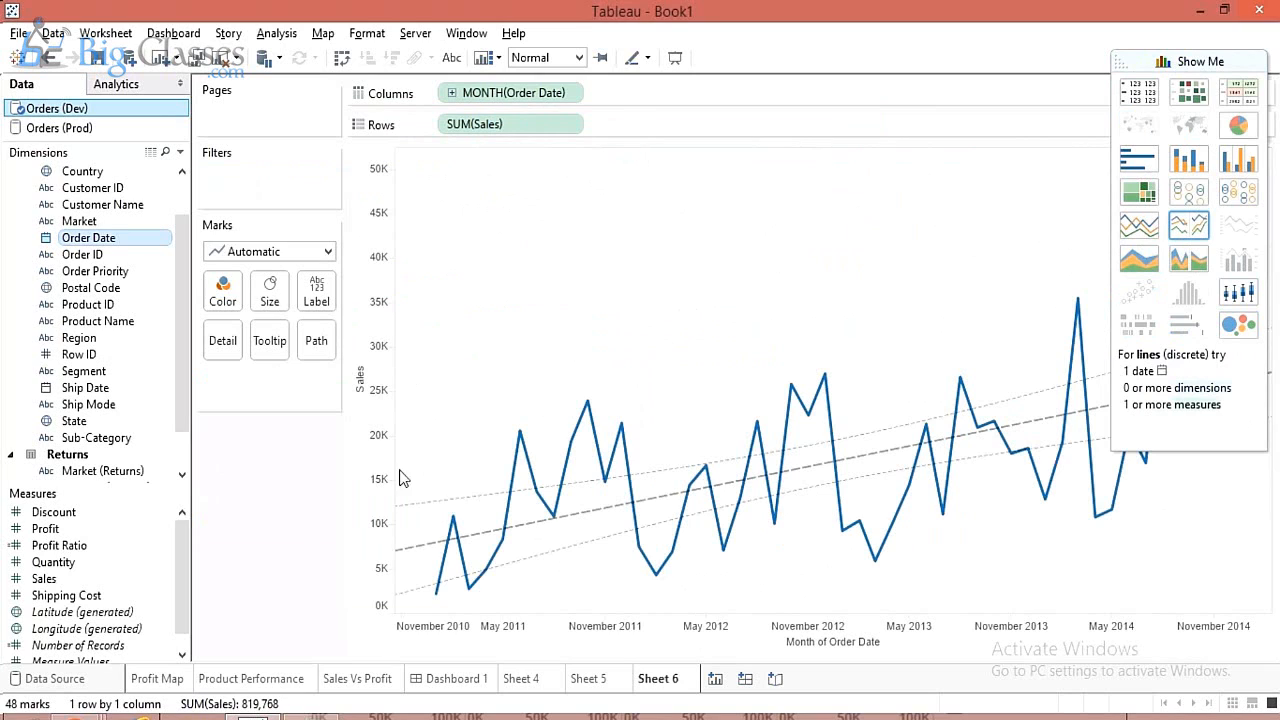
right_click(70, 138)
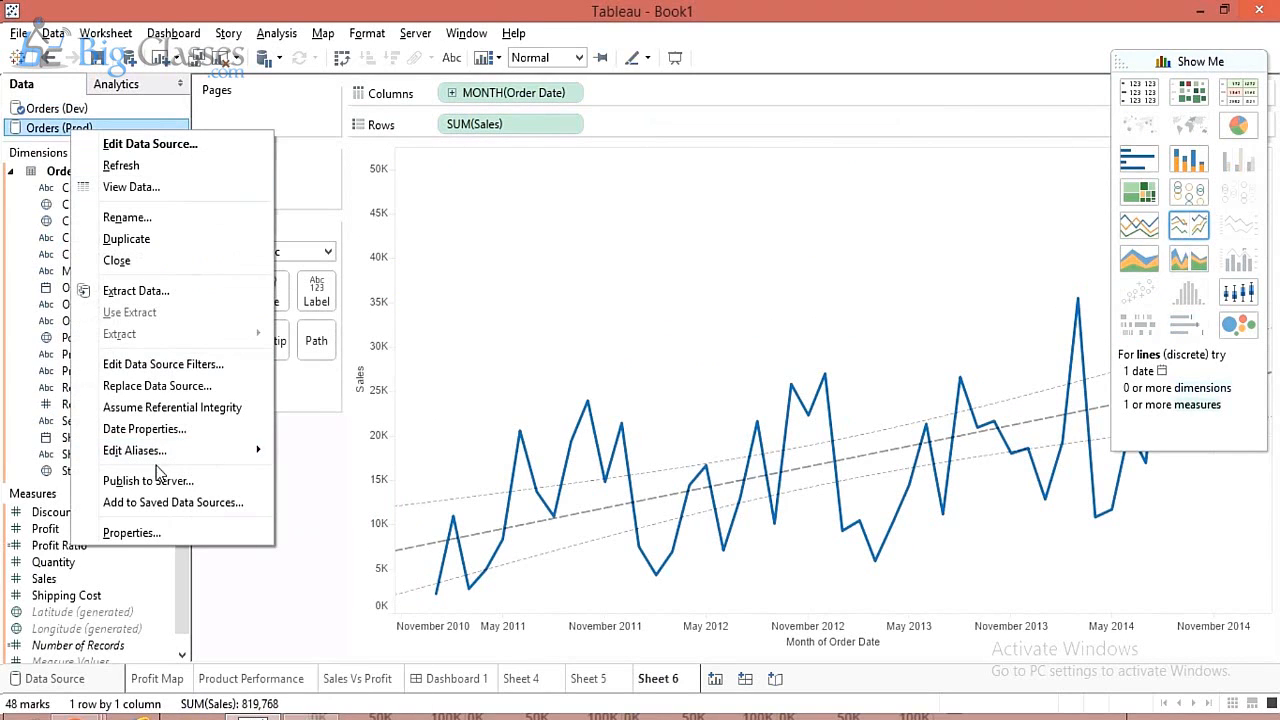
left_click(145, 260)
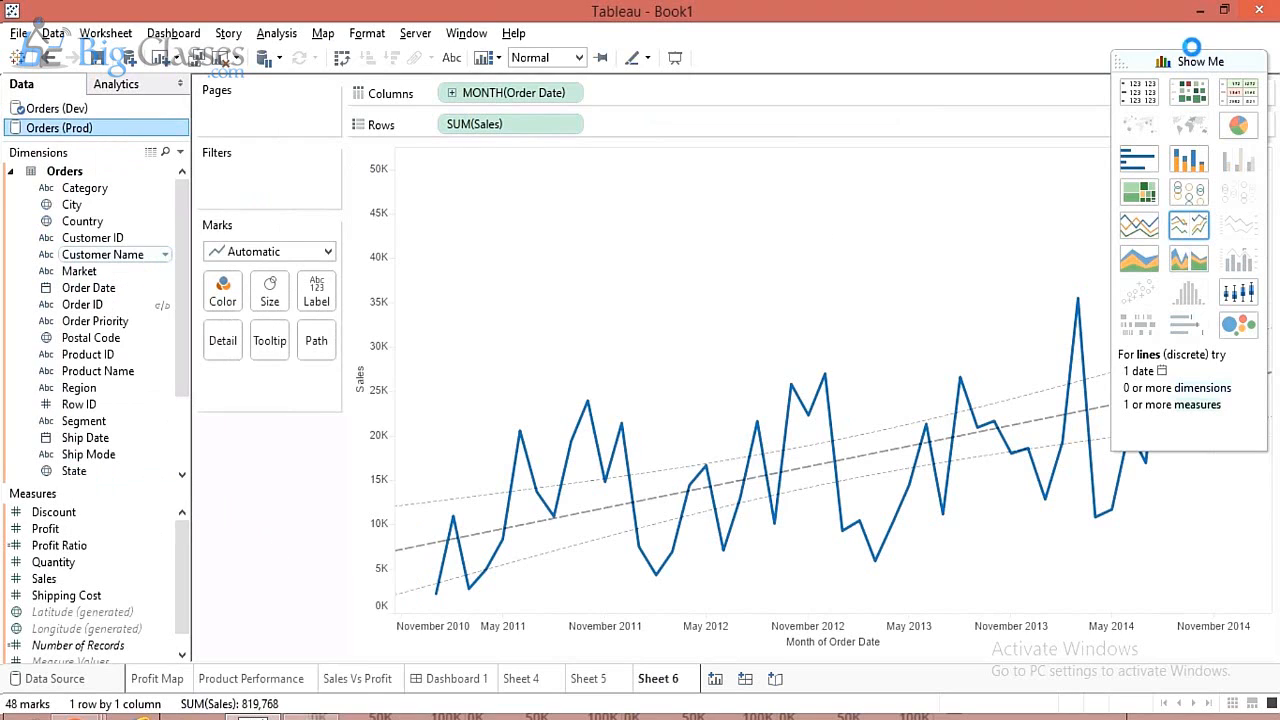
left_click(1187, 62)
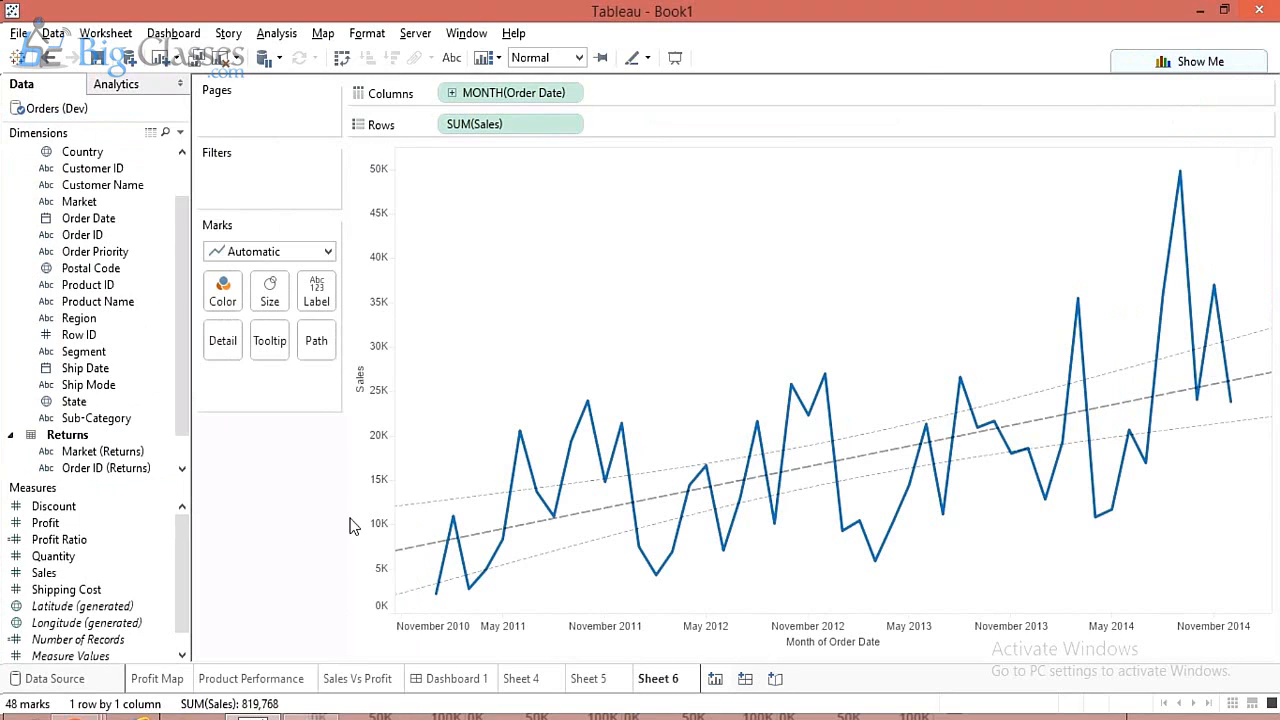
In a new worksheet, plot Sales on rows against State on columns, adding all members.
key("ctrl+m")
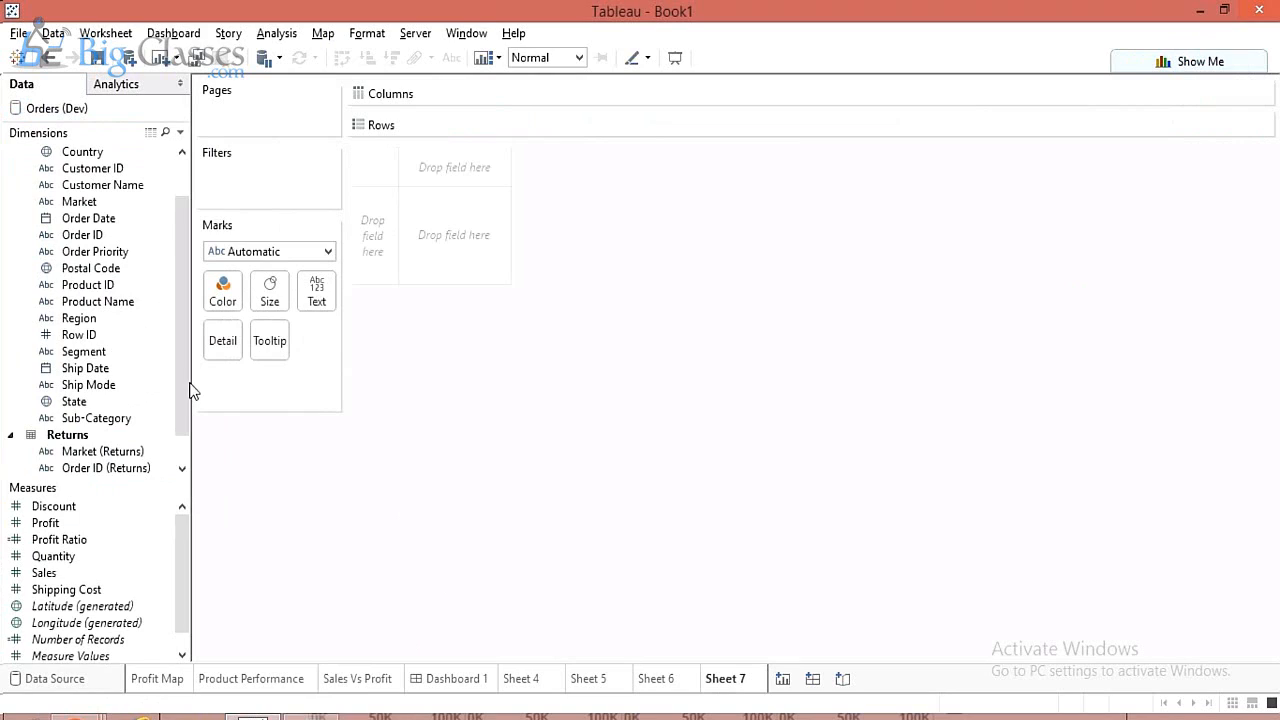
double_click(79, 571)
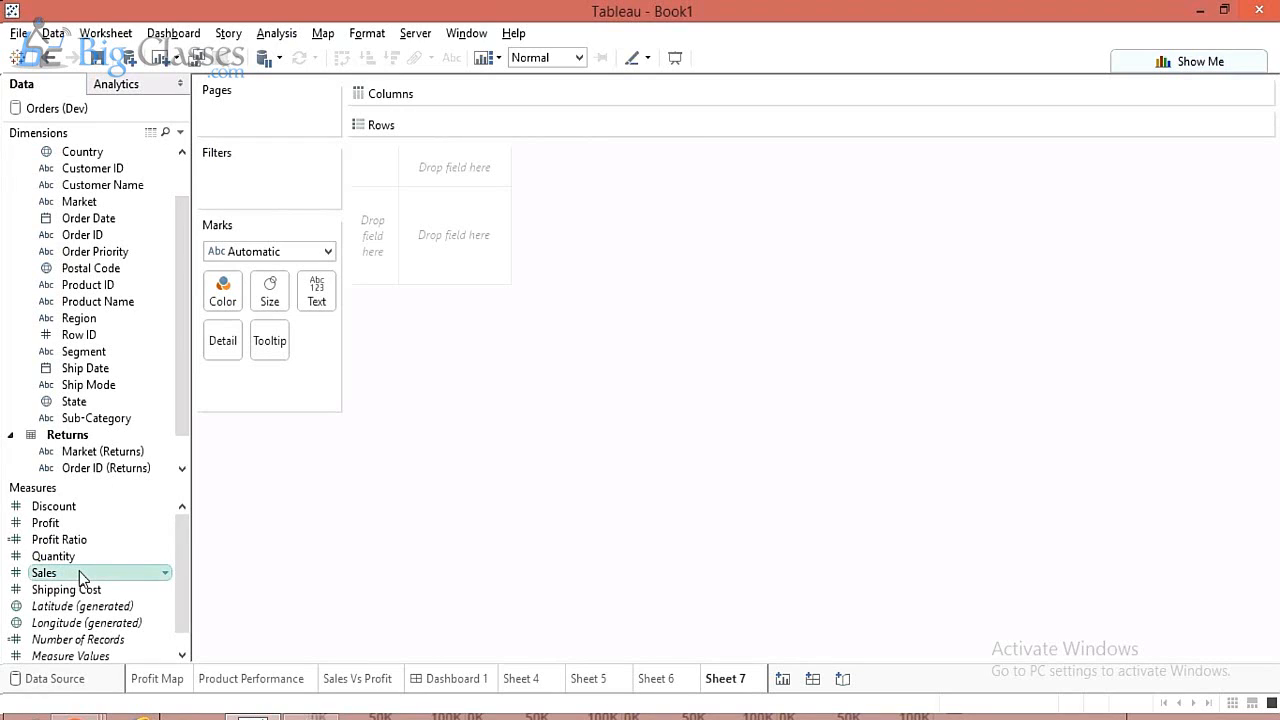
left_click(77, 404)
left_click_drag(77, 410, 557, 100)
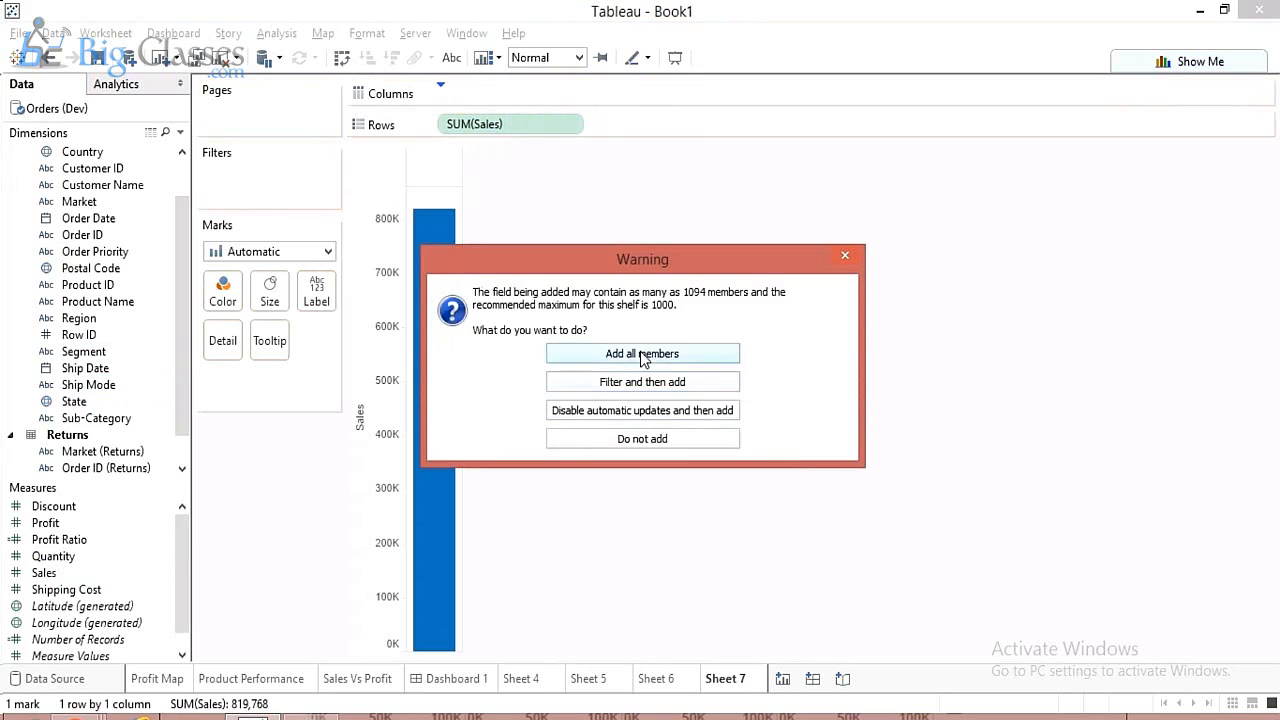
left_click(640, 350)
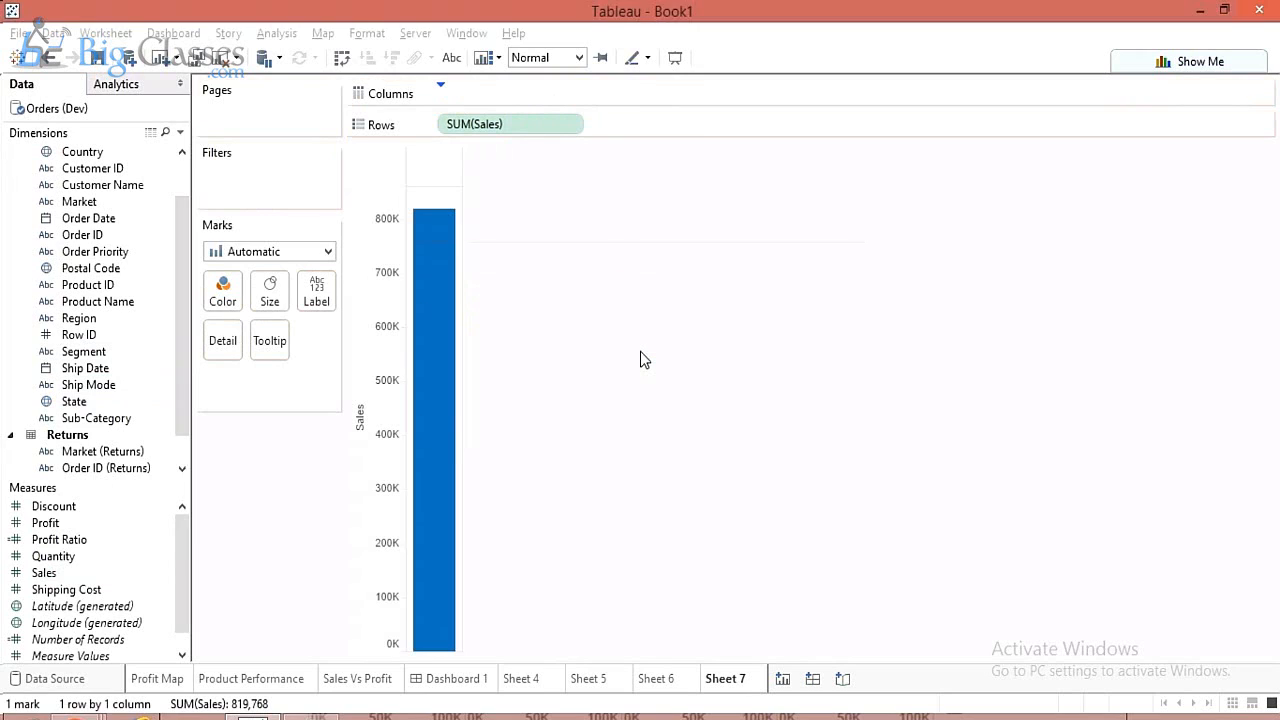
Convert the Sales by State bar chart into a treemap.
left_click(1197, 62)
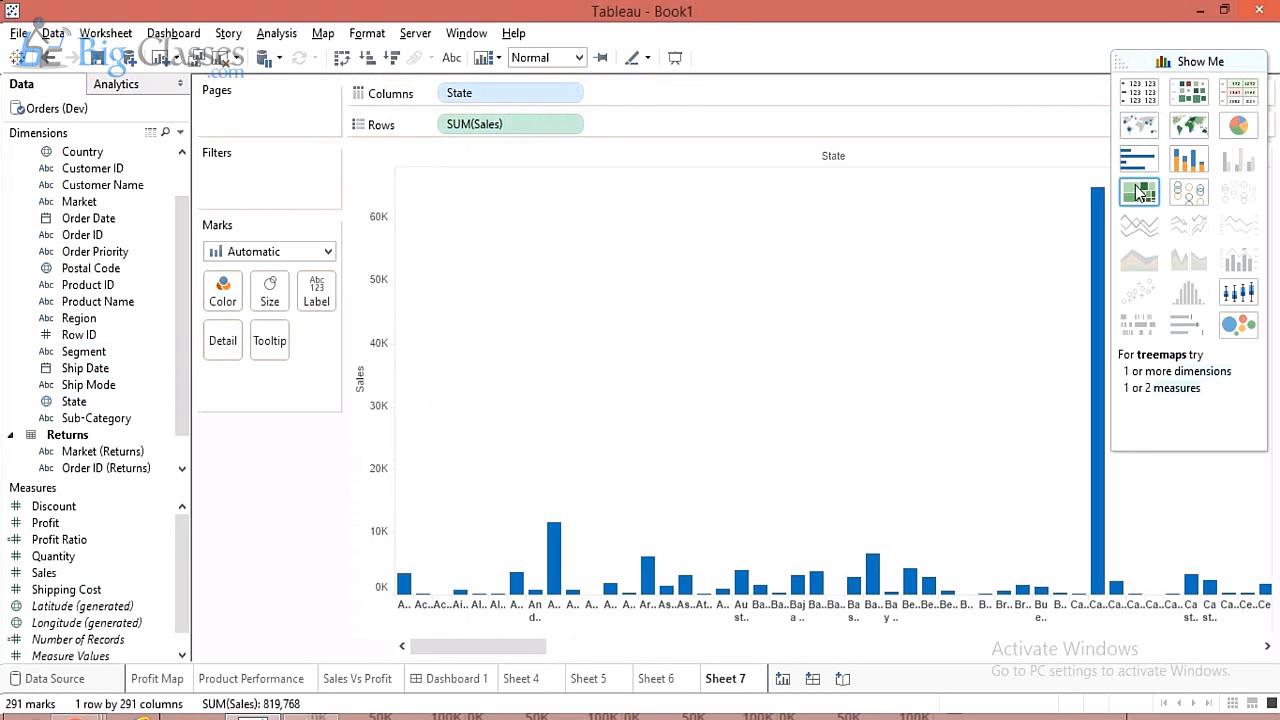
left_click(1140, 192)
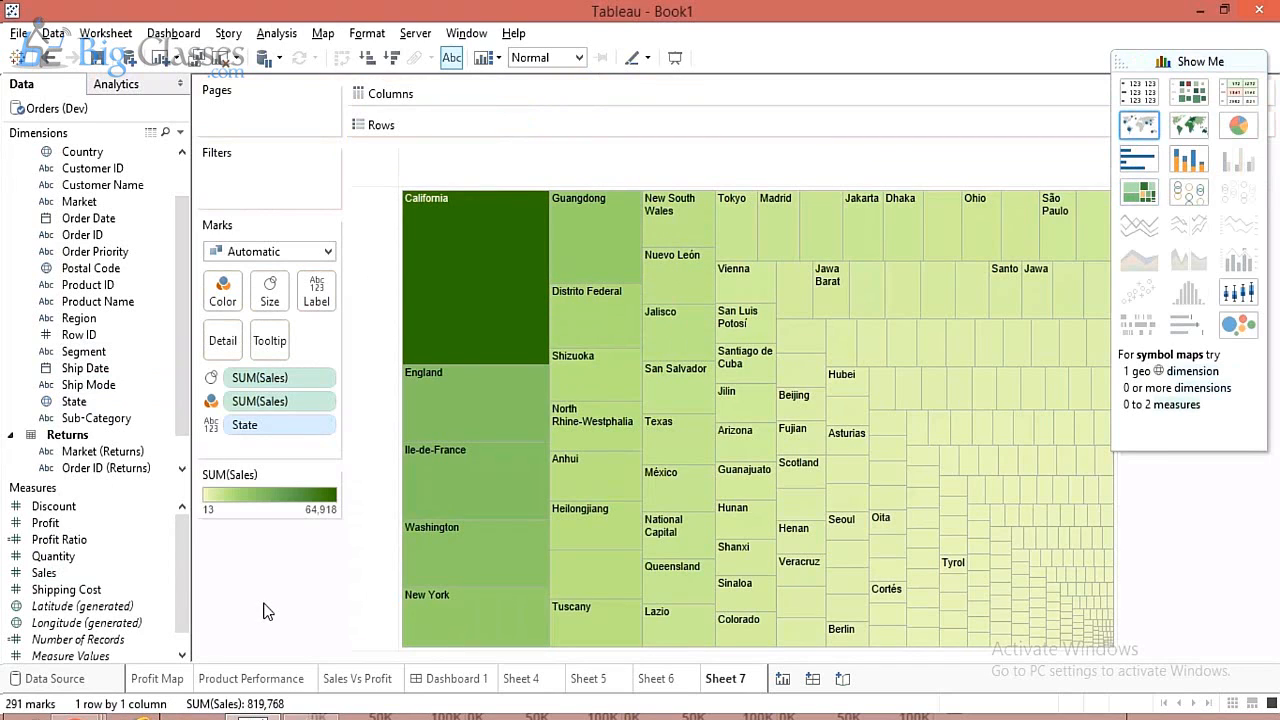
left_click(1181, 57)
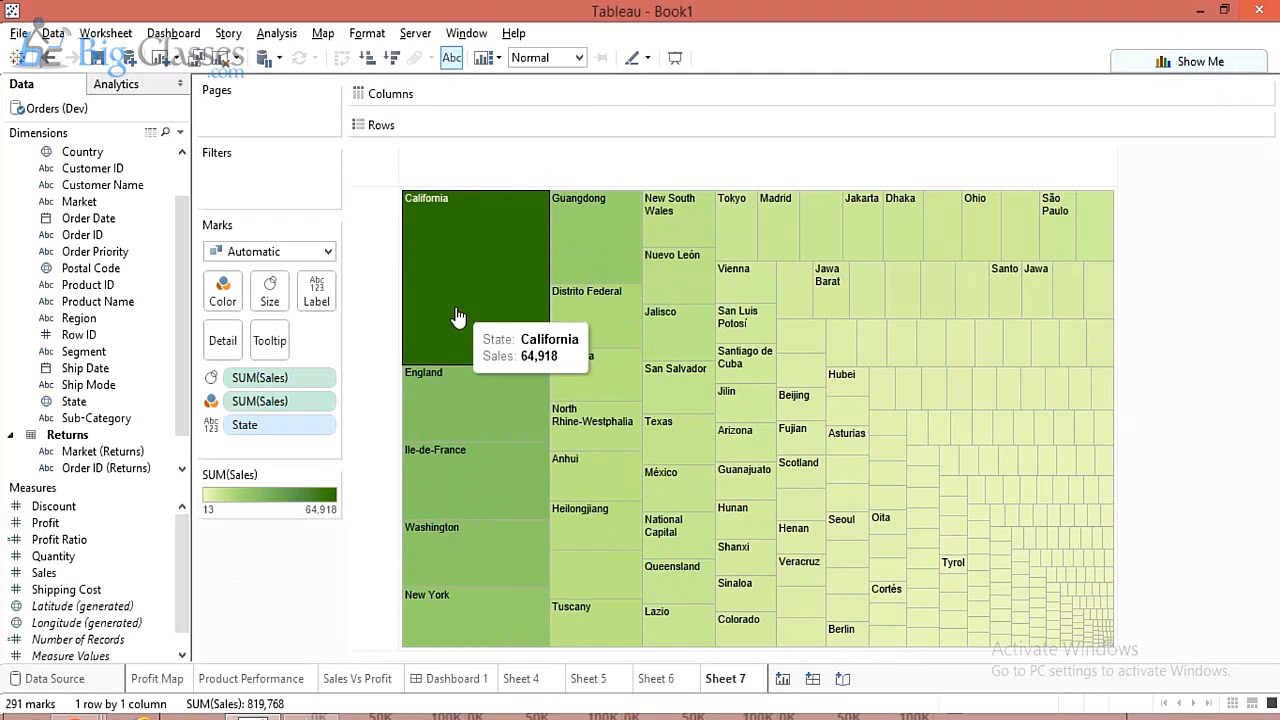
Color the treemap by Profit instead of Sales and inspect the Ohio tile's details.
left_click_drag(45, 522, 210, 300)
mouse_move(485, 232)
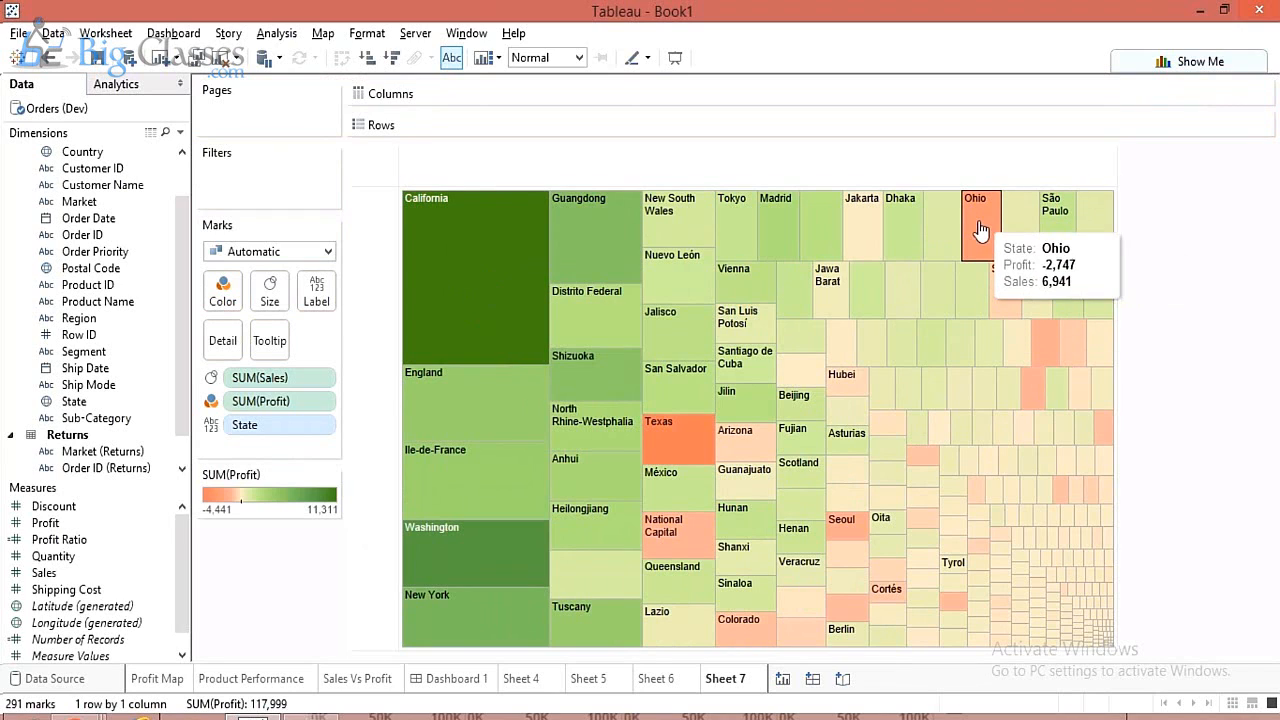
mouse_move(676, 490)
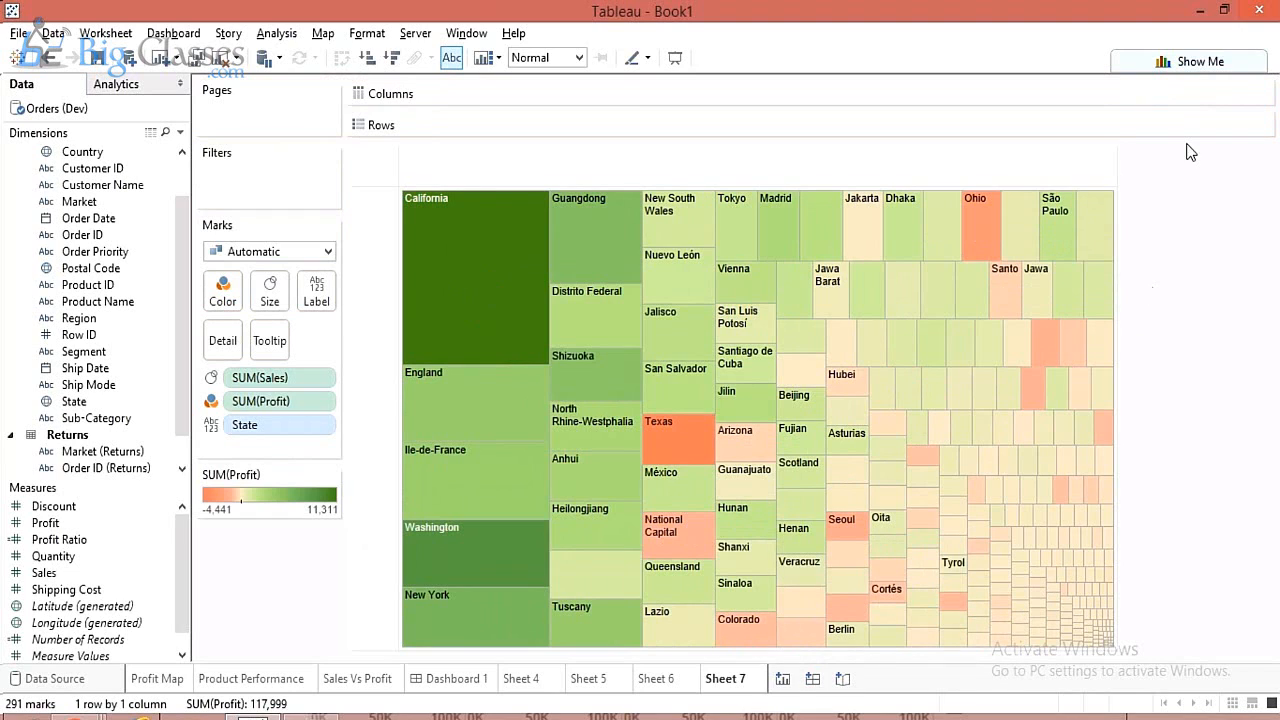
Convert the treemap into packed bubbles and sort the states first in ascending, finally in descending order.
left_click(1179, 63)
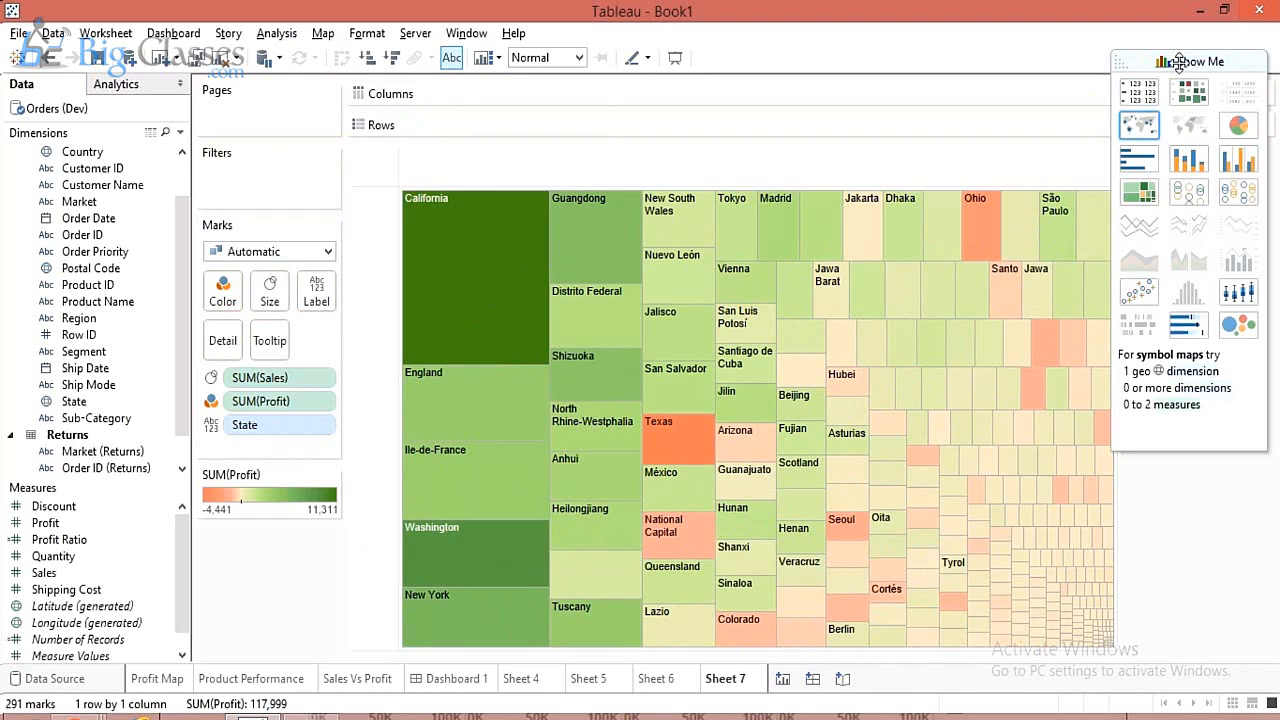
left_click(1239, 327)
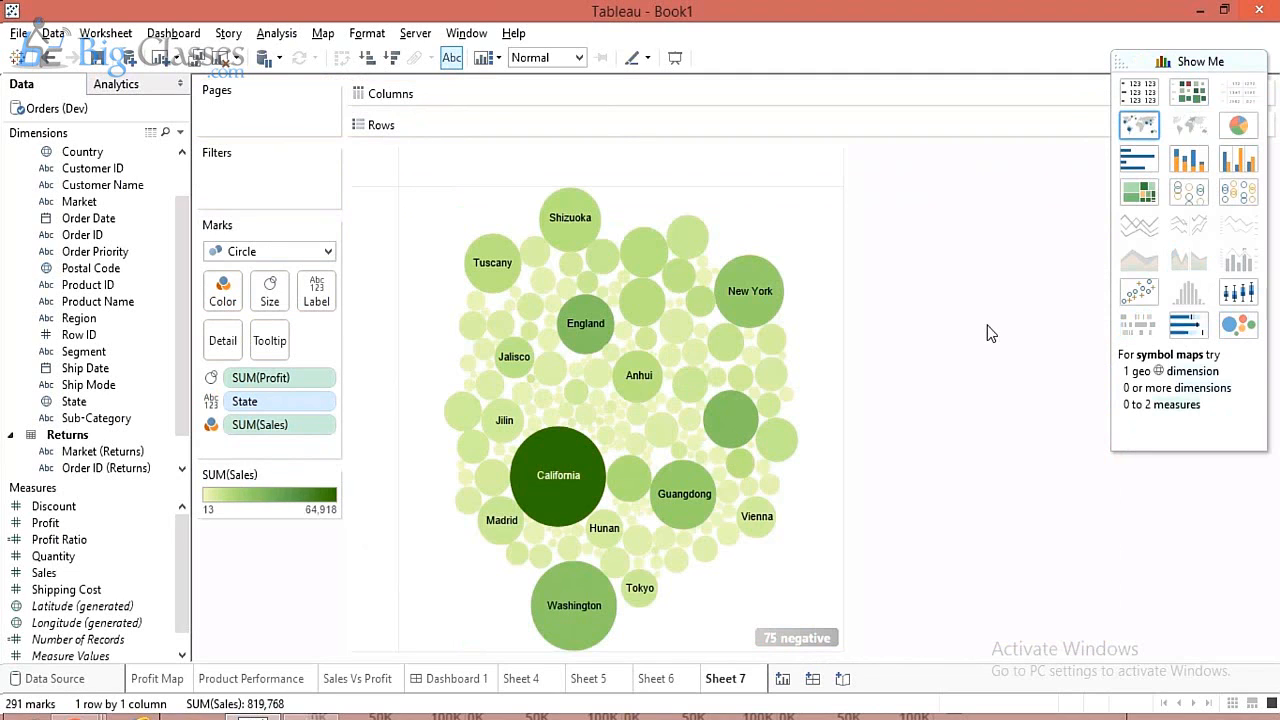
left_click(367, 60)
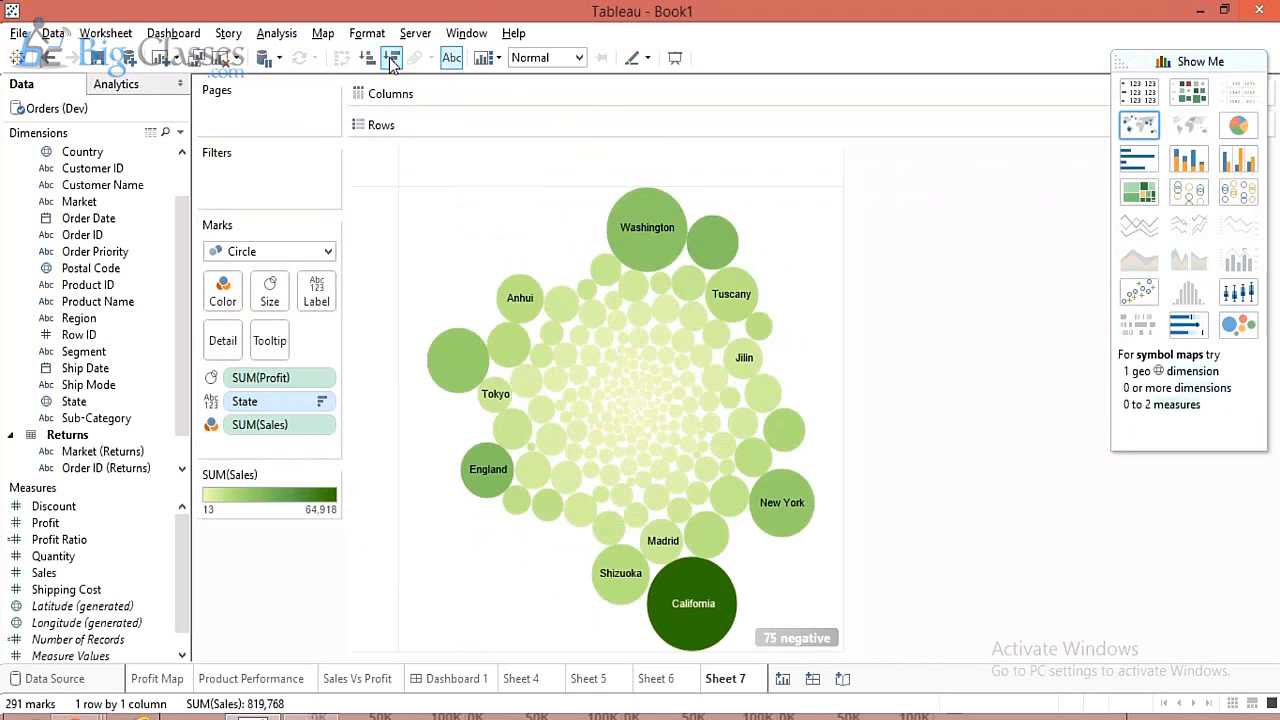
left_click(391, 58)
left_click(1186, 62)
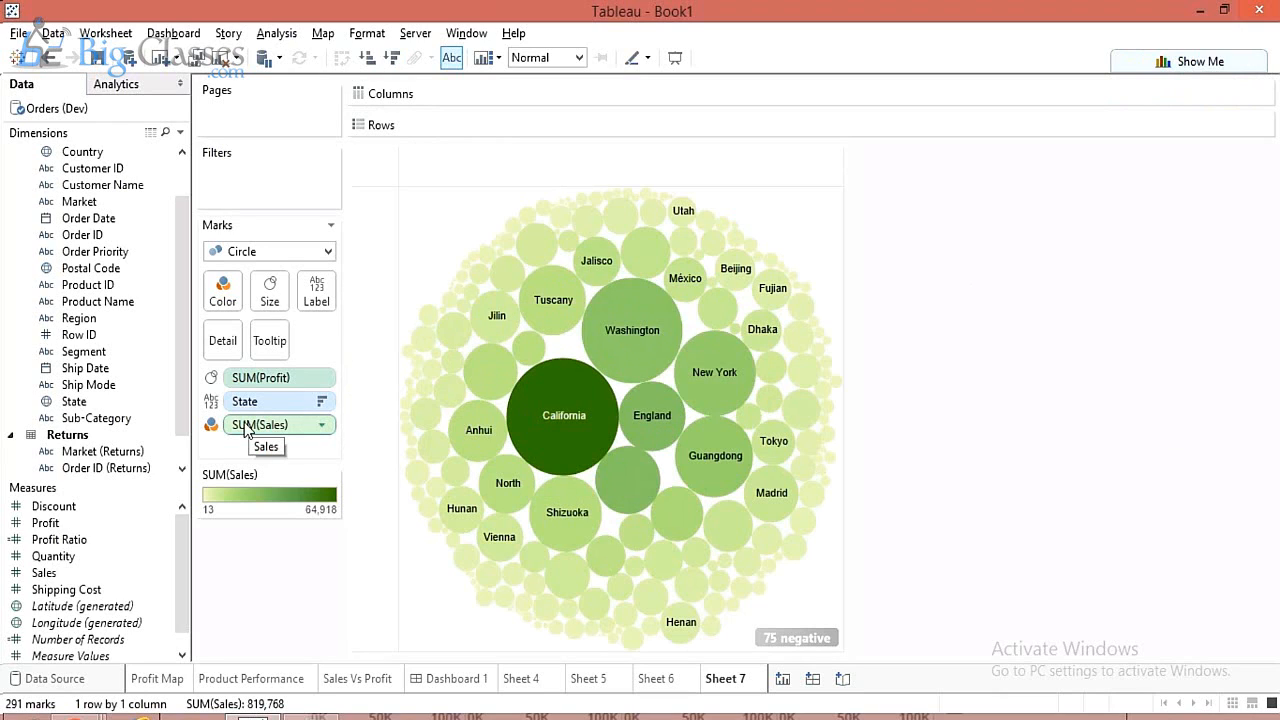
Size the packed bubbles by Sales, color them by Profit, and inspect the California bubble.
left_click_drag(245, 427, 264, 298)
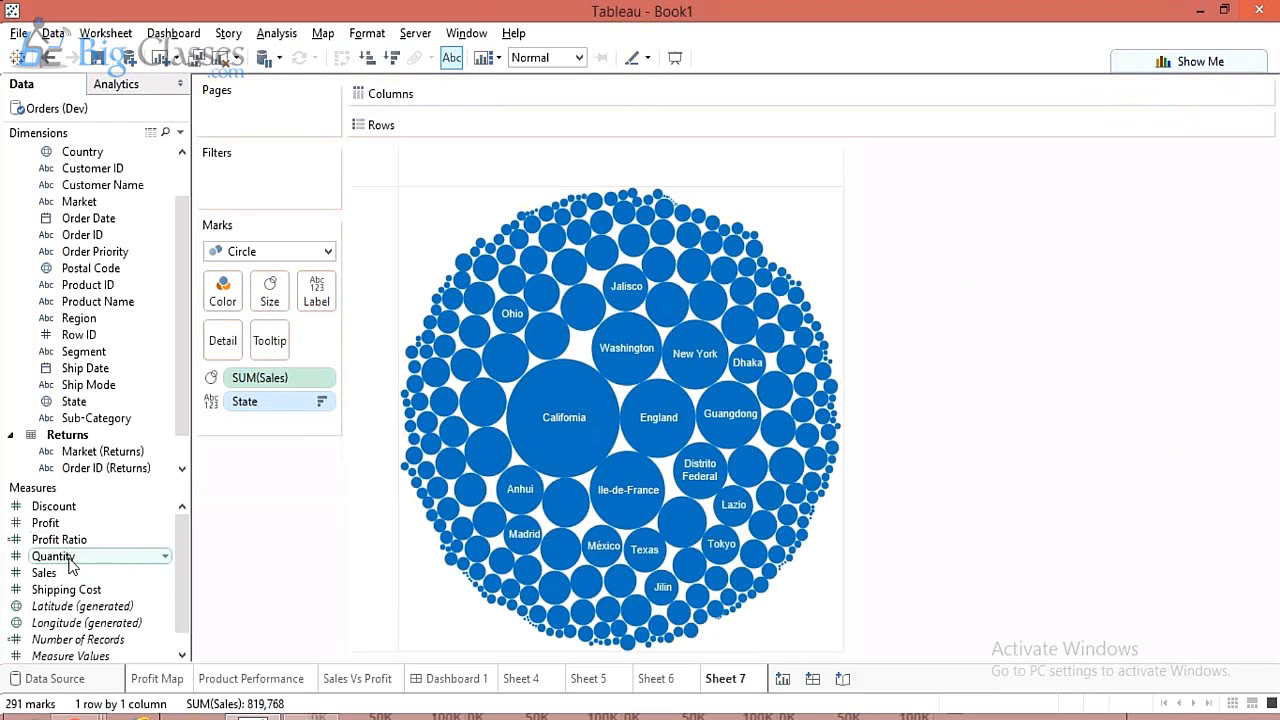
left_click(60, 528)
left_click_drag(60, 528, 214, 305)
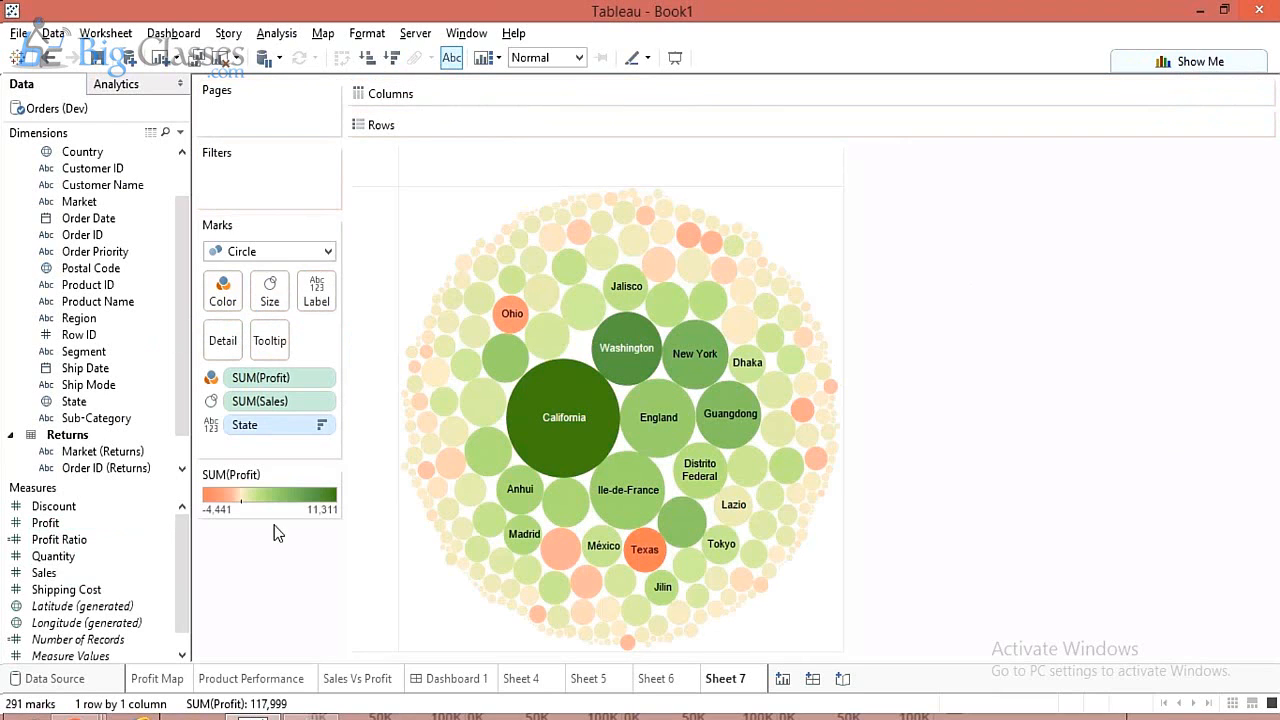
mouse_move(527, 414)
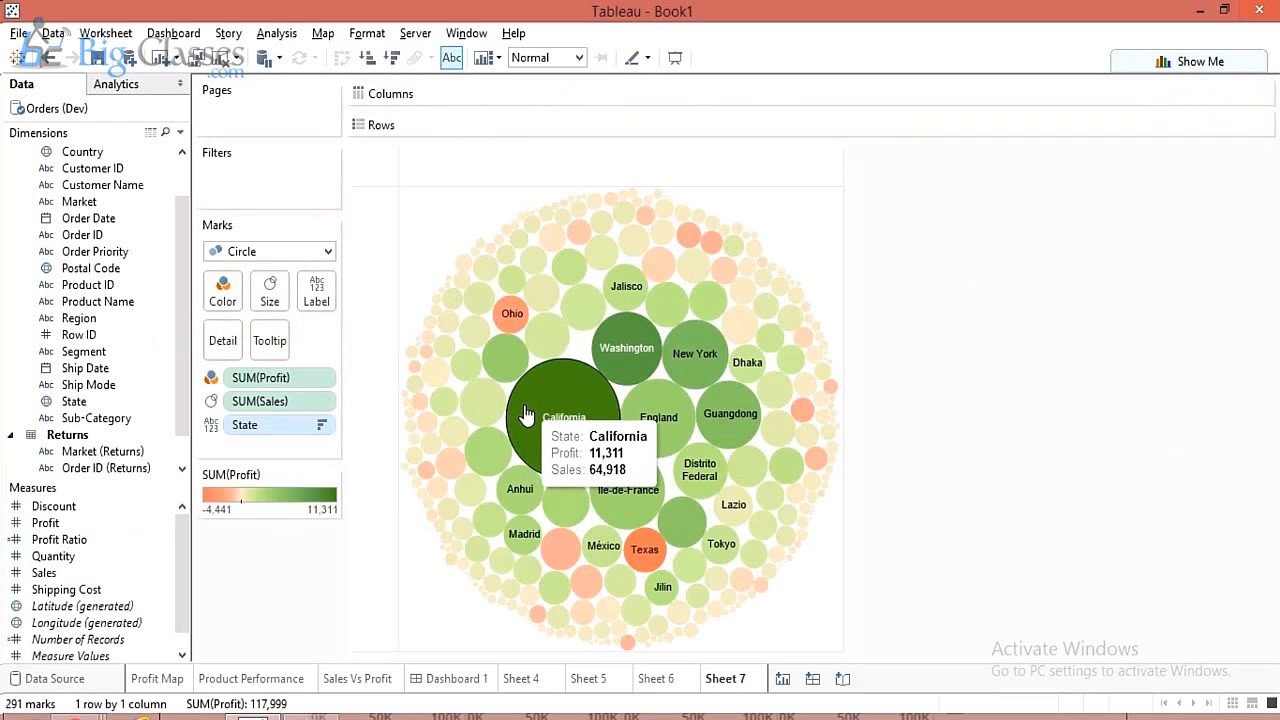
mouse_move(587, 358)
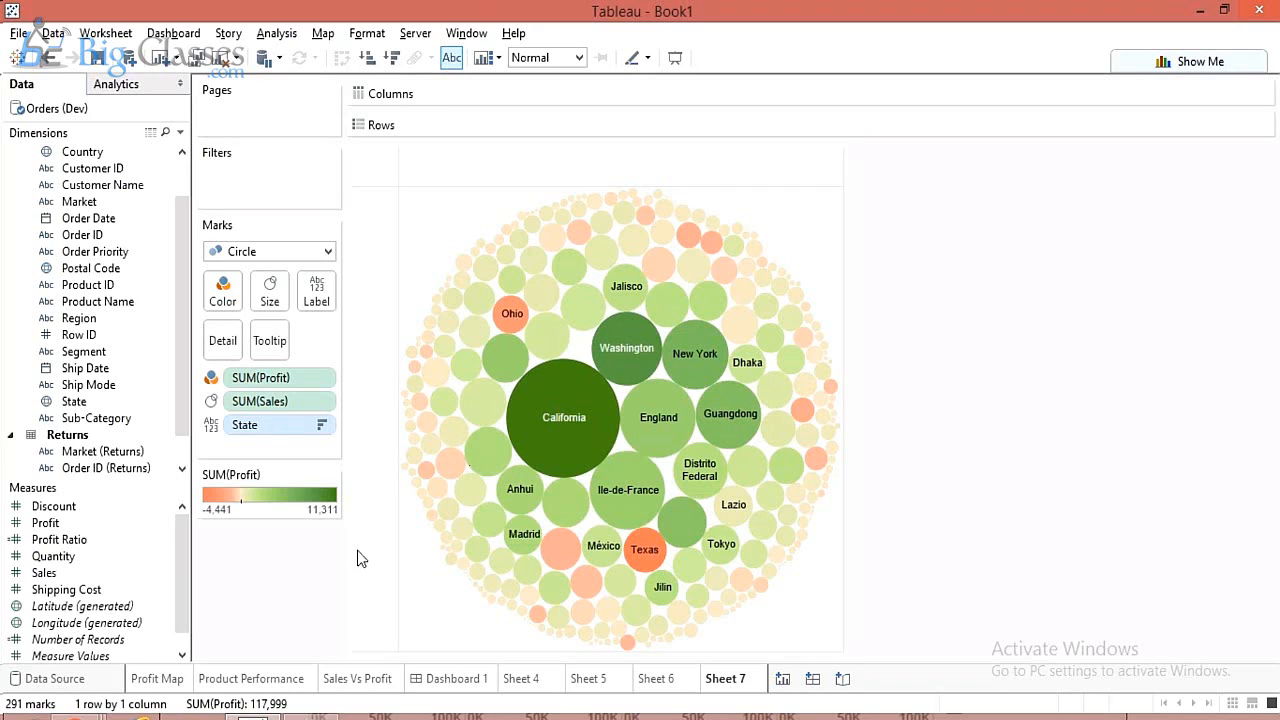
Change the mark type to Text to make a word cloud of states, and inspect the Washington entry.
left_click(328, 251)
left_click(266, 427)
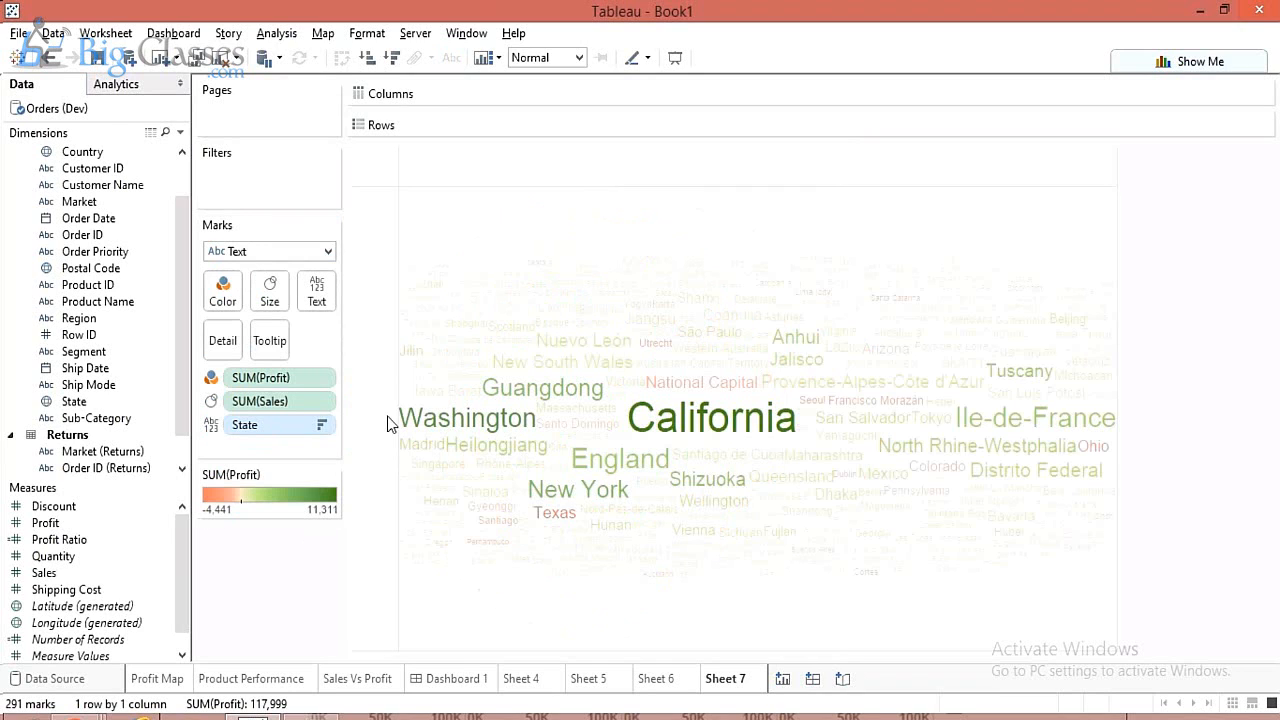
mouse_move(692, 438)
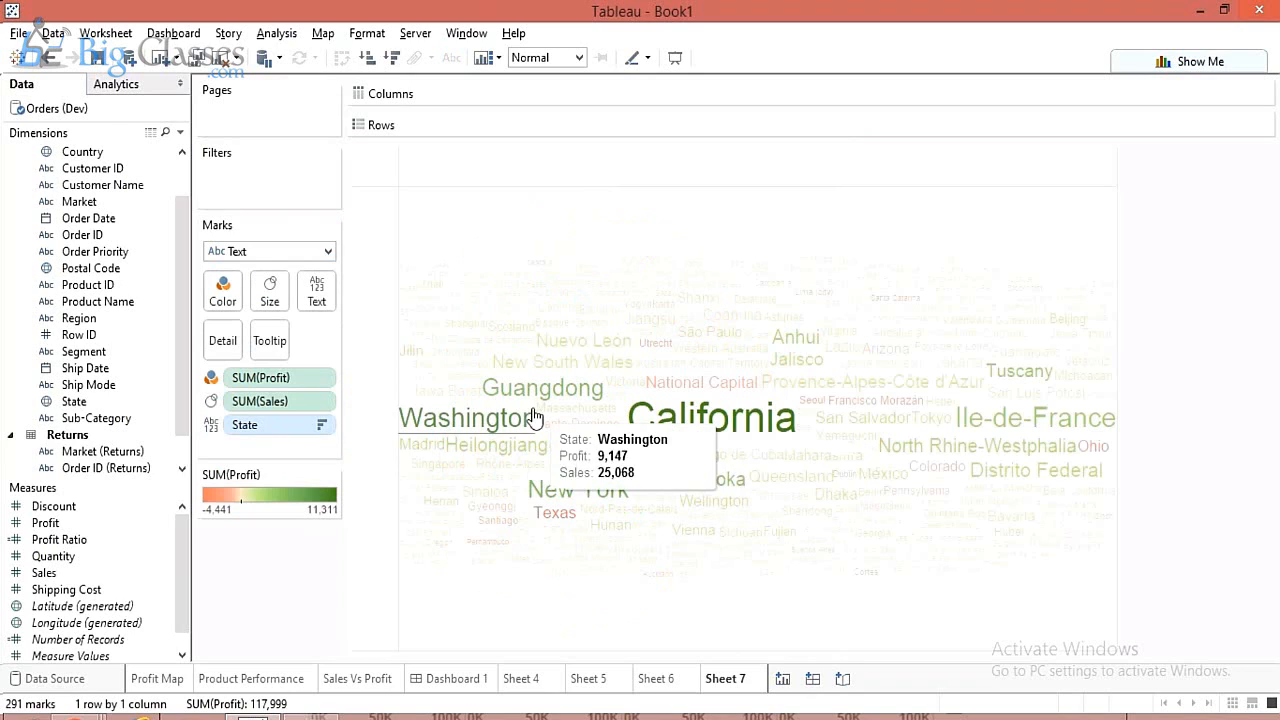
mouse_move(657, 459)
mouse_move(643, 436)
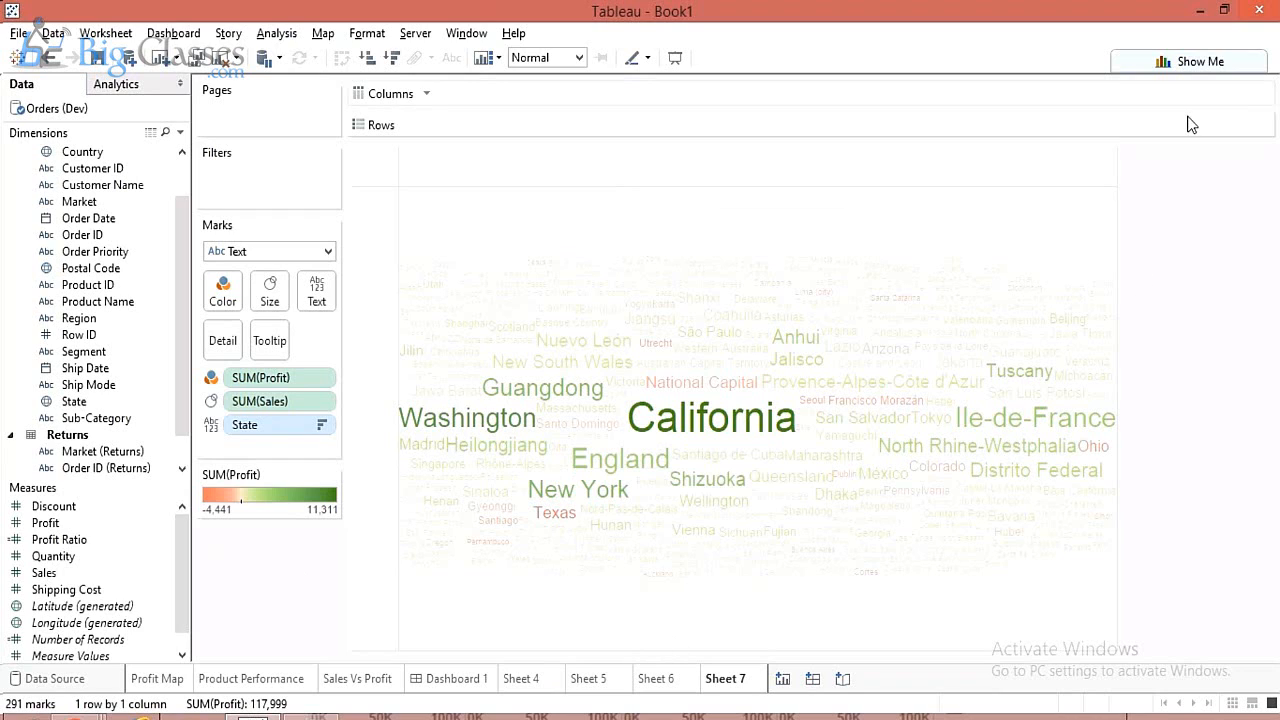
Open the Show Me chart types and switch to the presentation in Chrome to view the Executive Profit and Sales Dashboard slide.
left_click(1166, 66)
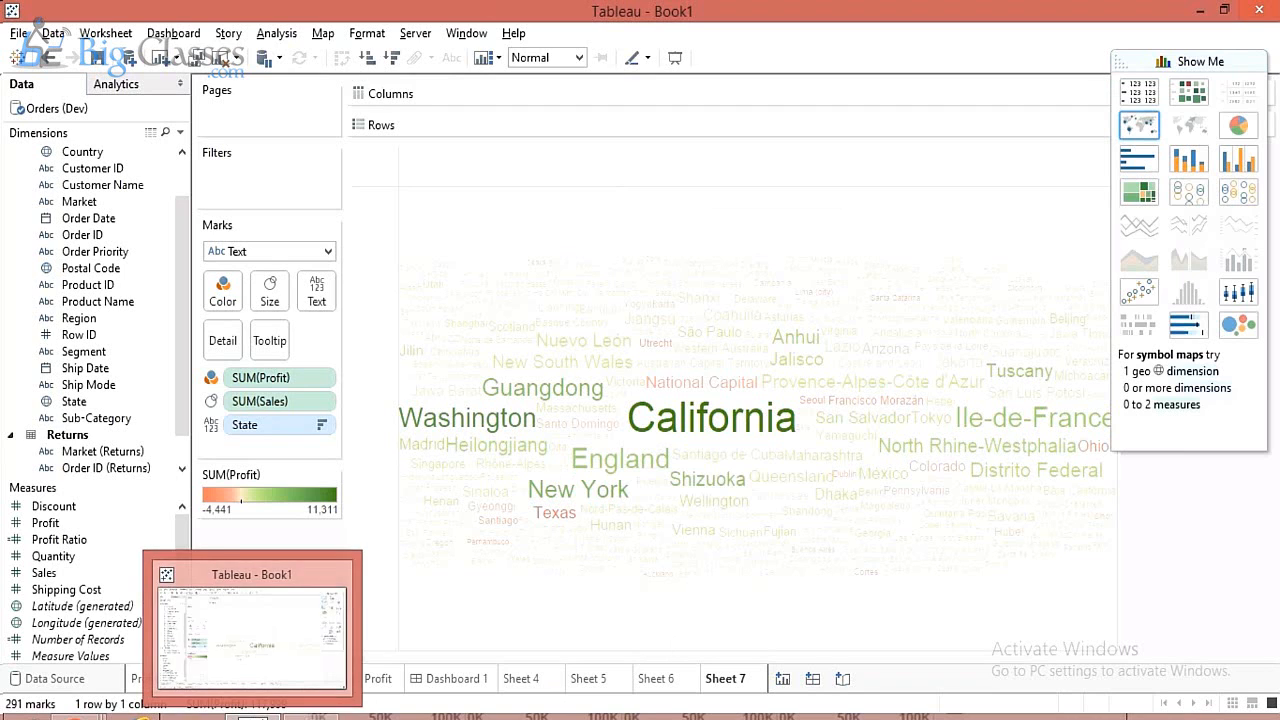
mouse_move(349, 664)
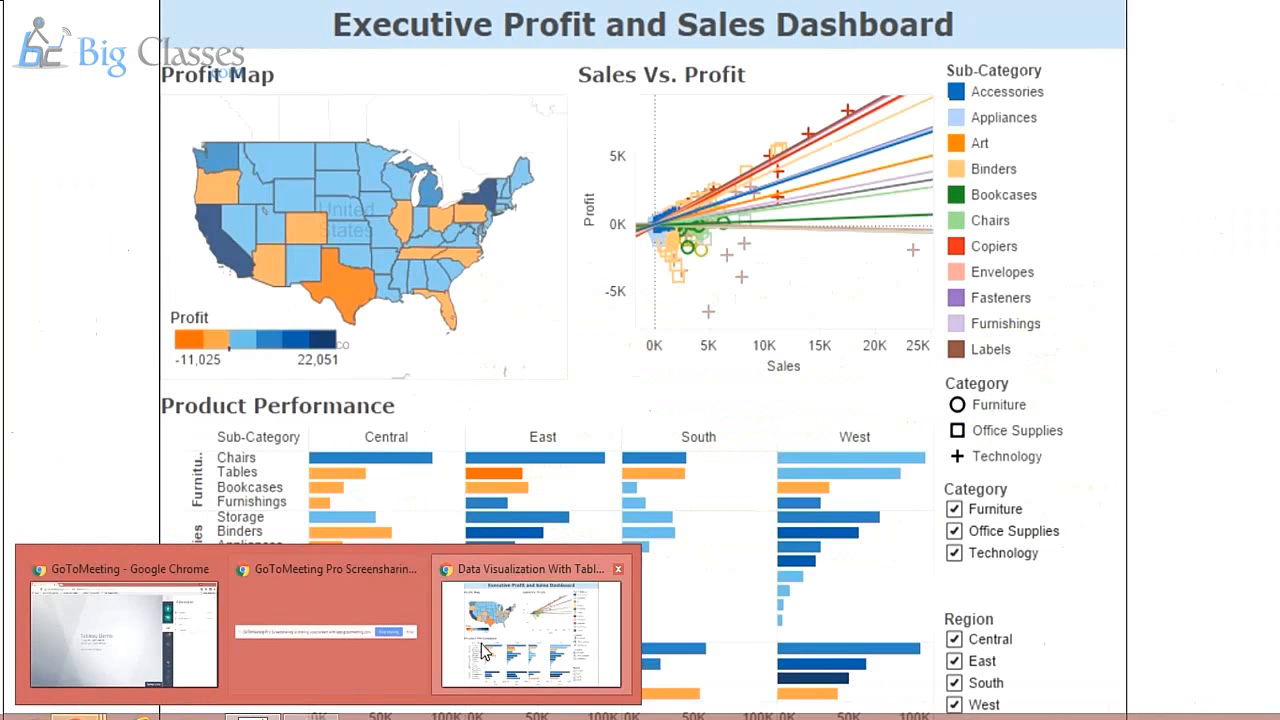
left_click(481, 643)
key("Right")
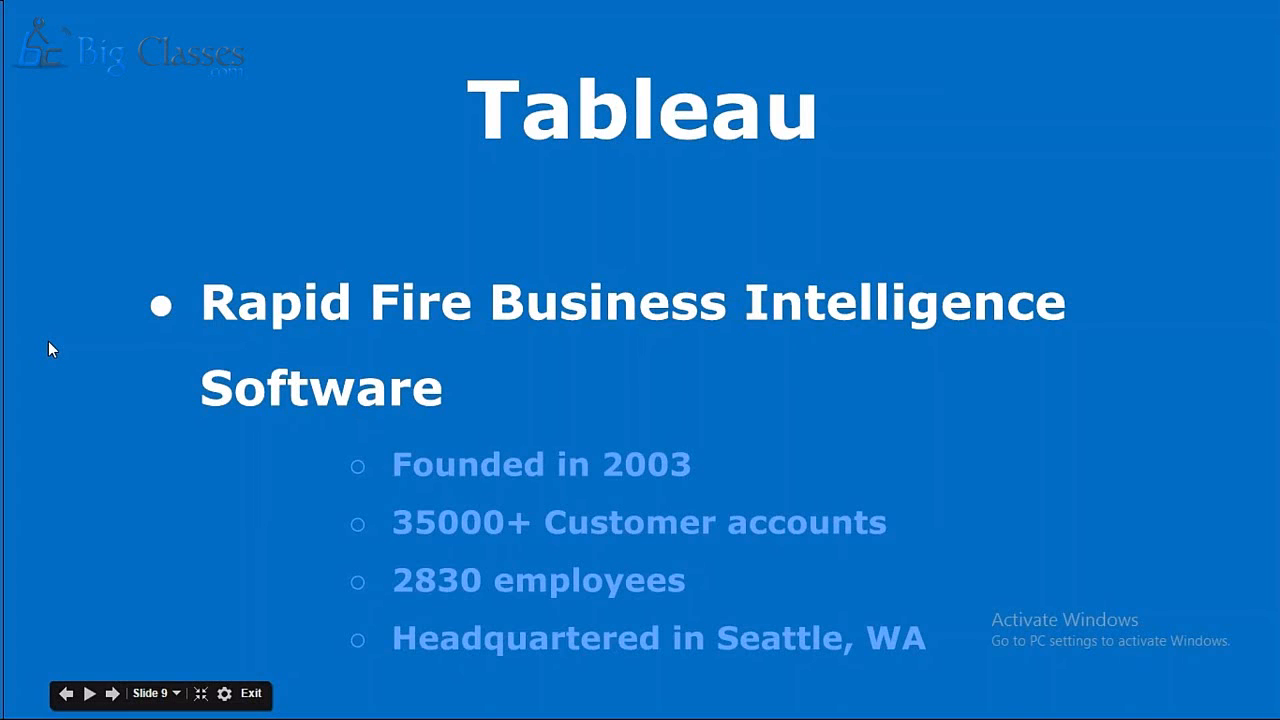
key("Left")
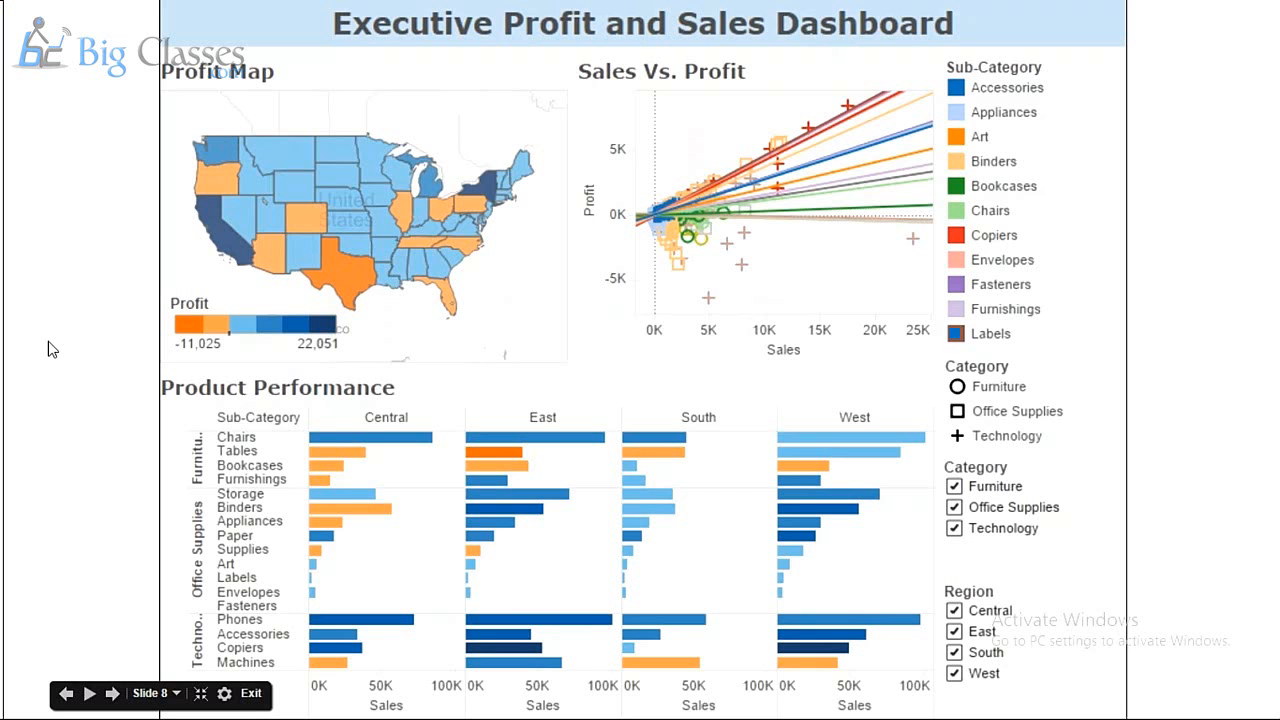
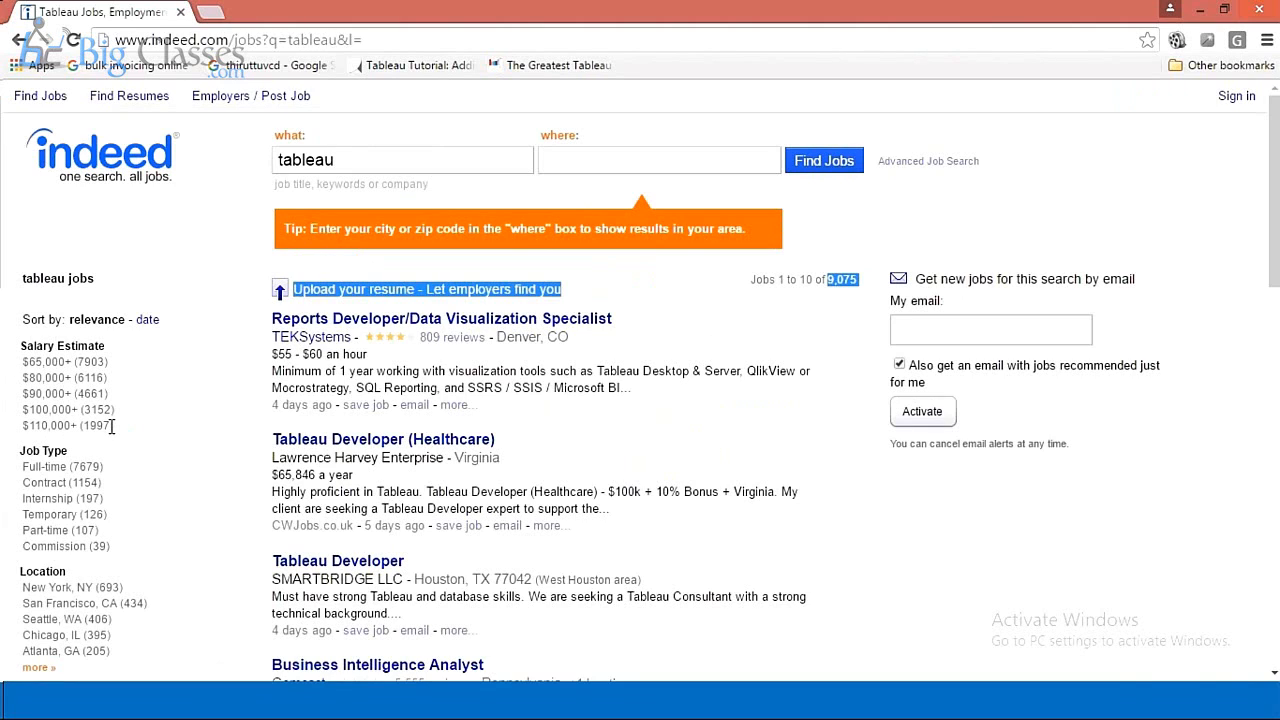
Review the salary estimate ranges for the Tableau job search on Indeed.
left_click_drag(114, 427, 14, 362)
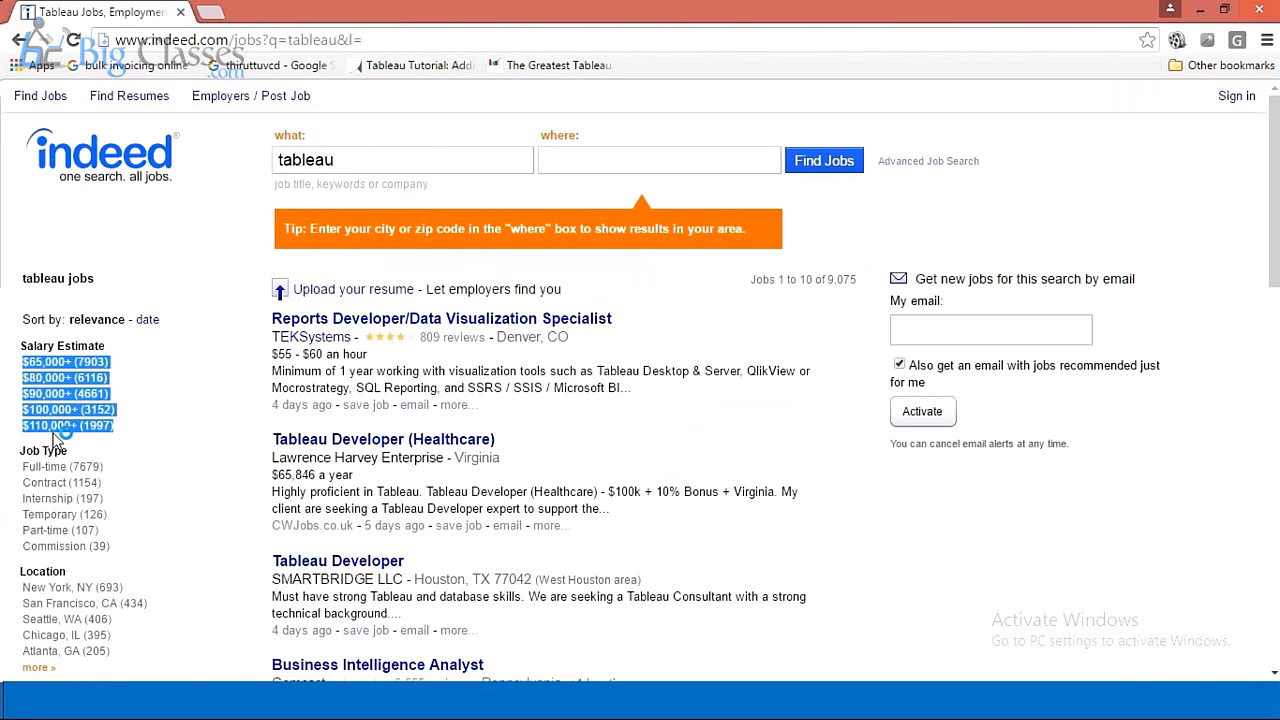
left_click(118, 437)
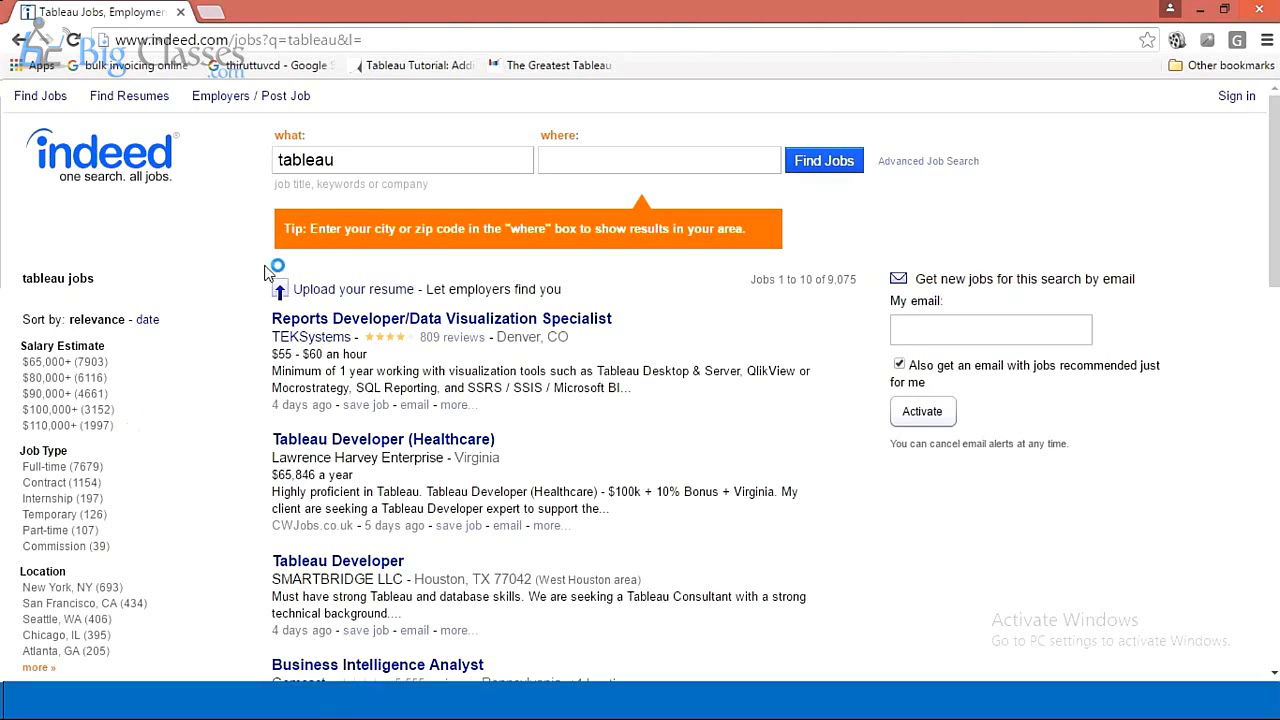
left_click(275, 40)
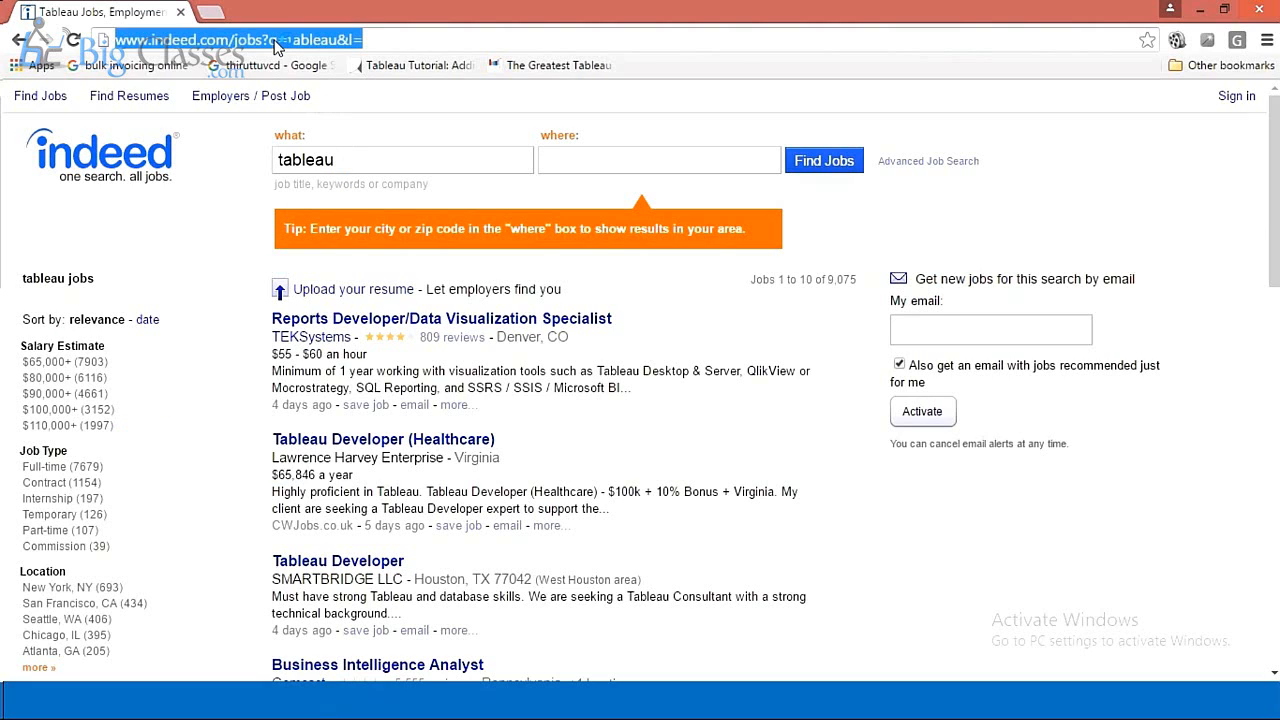
type("naukri")
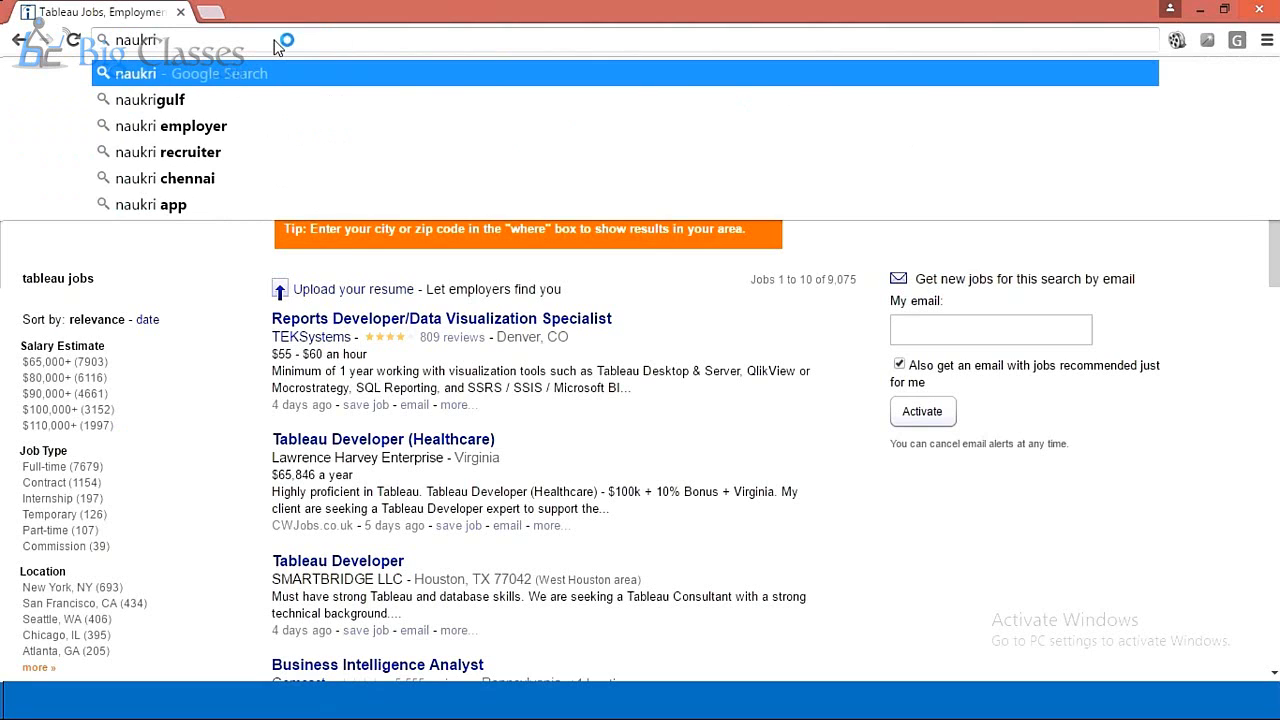
key("Escape")
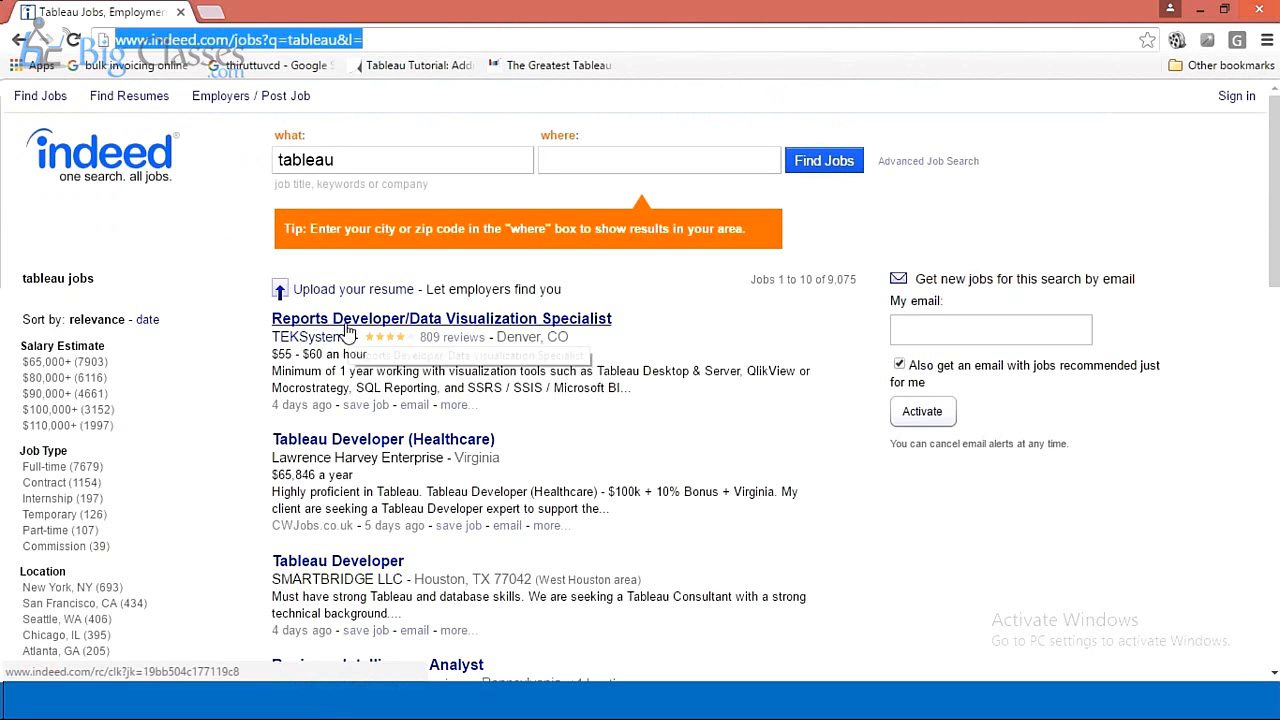
Examine the Tableau job listings, including the certification requirement in the Business Intelligence Data Consultant posting.
left_click(412, 326)
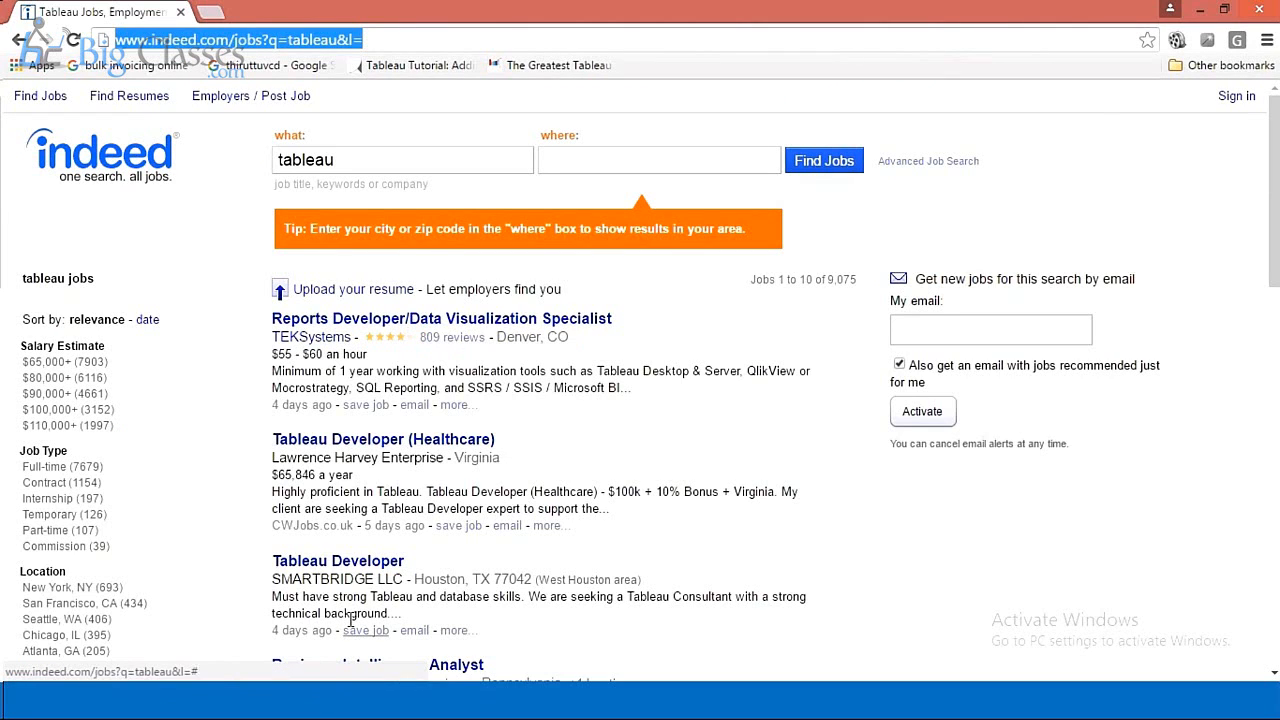
left_click(1276, 451)
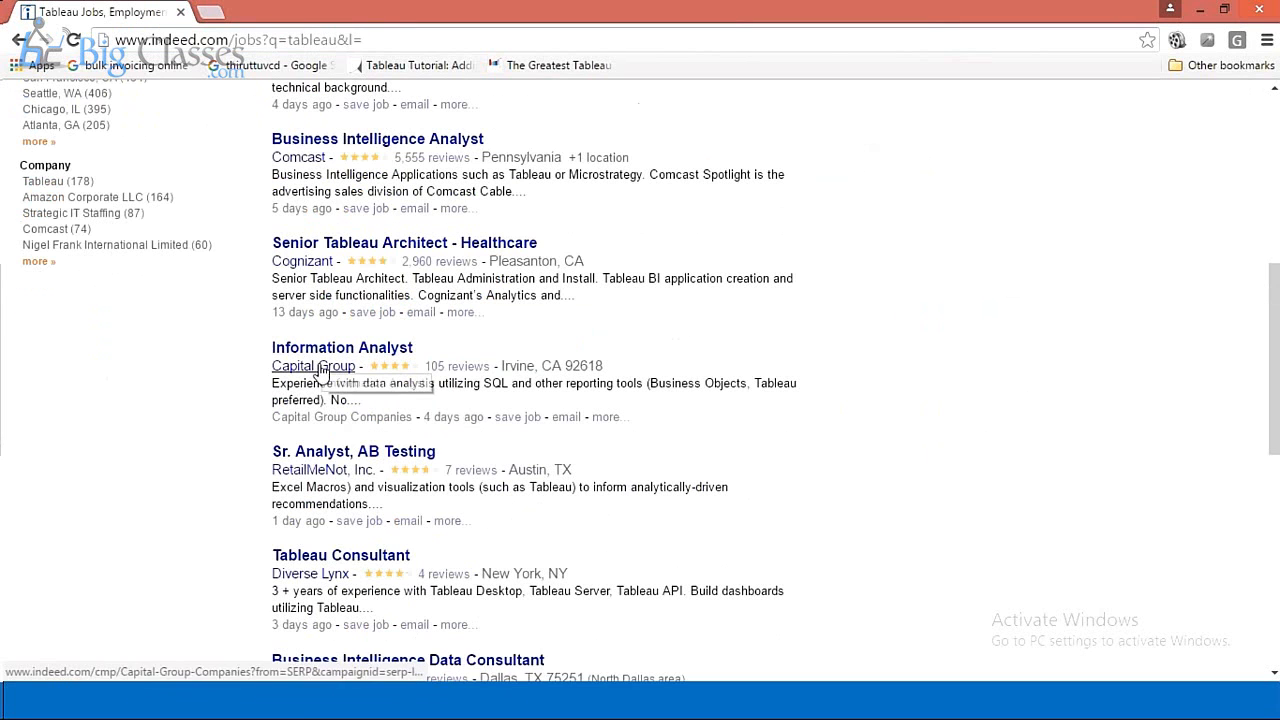
left_click(318, 560)
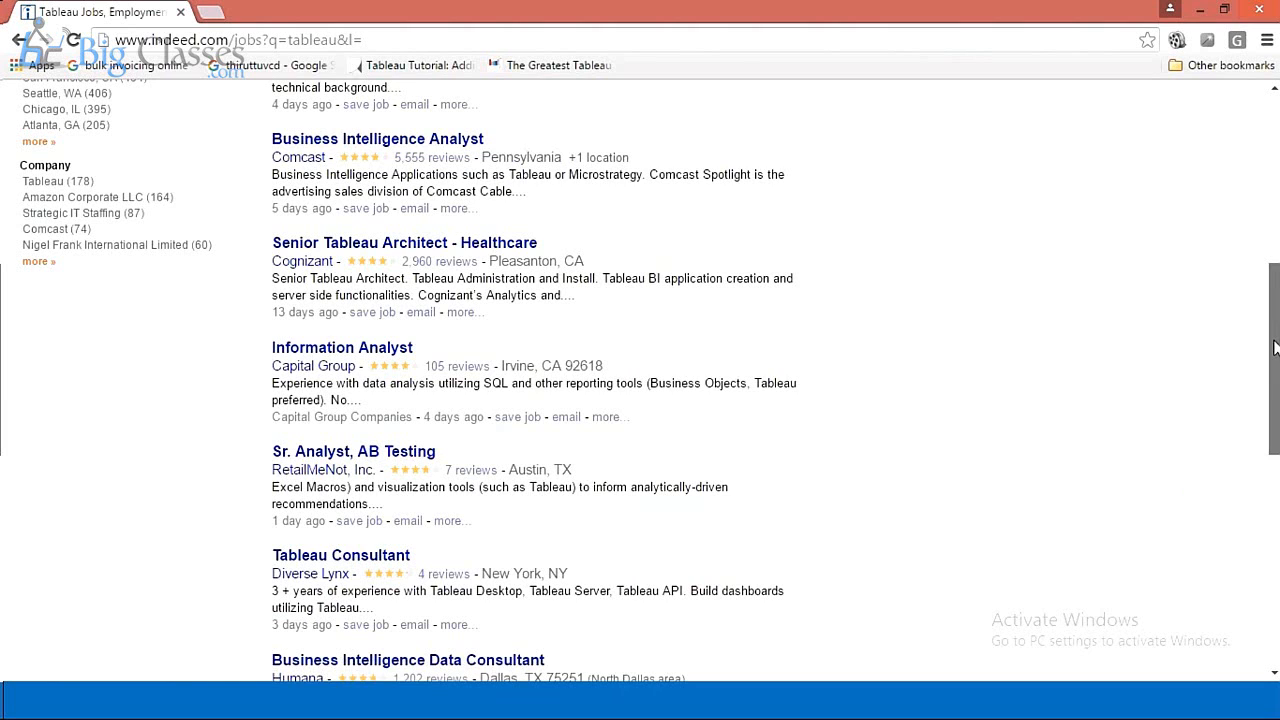
scroll(1275, 347, "down", 2)
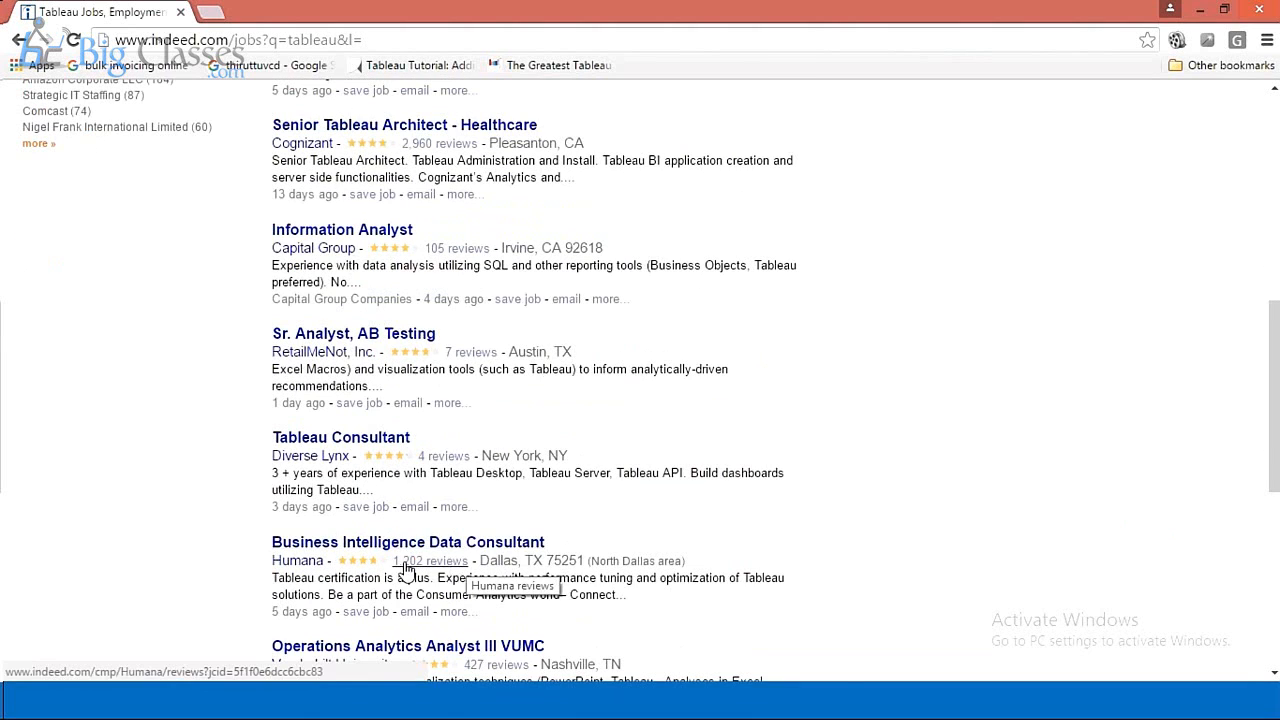
left_click_drag(285, 578, 437, 578)
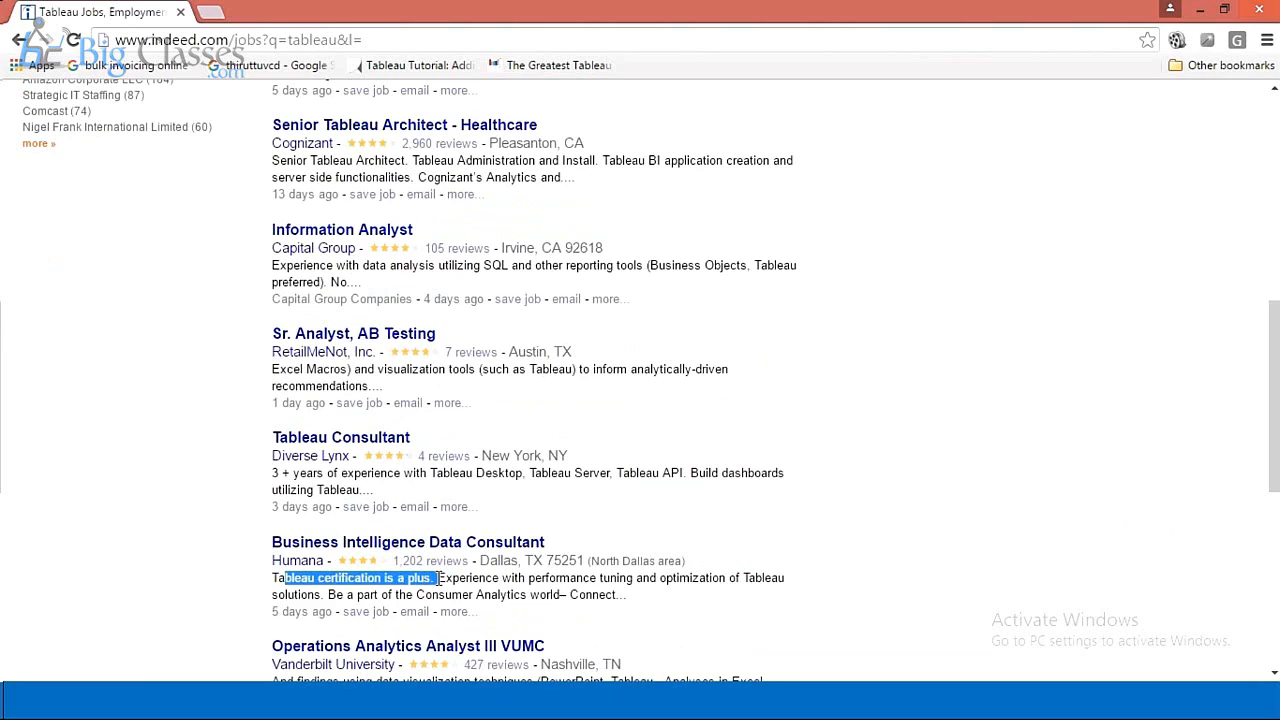
left_click(437, 578)
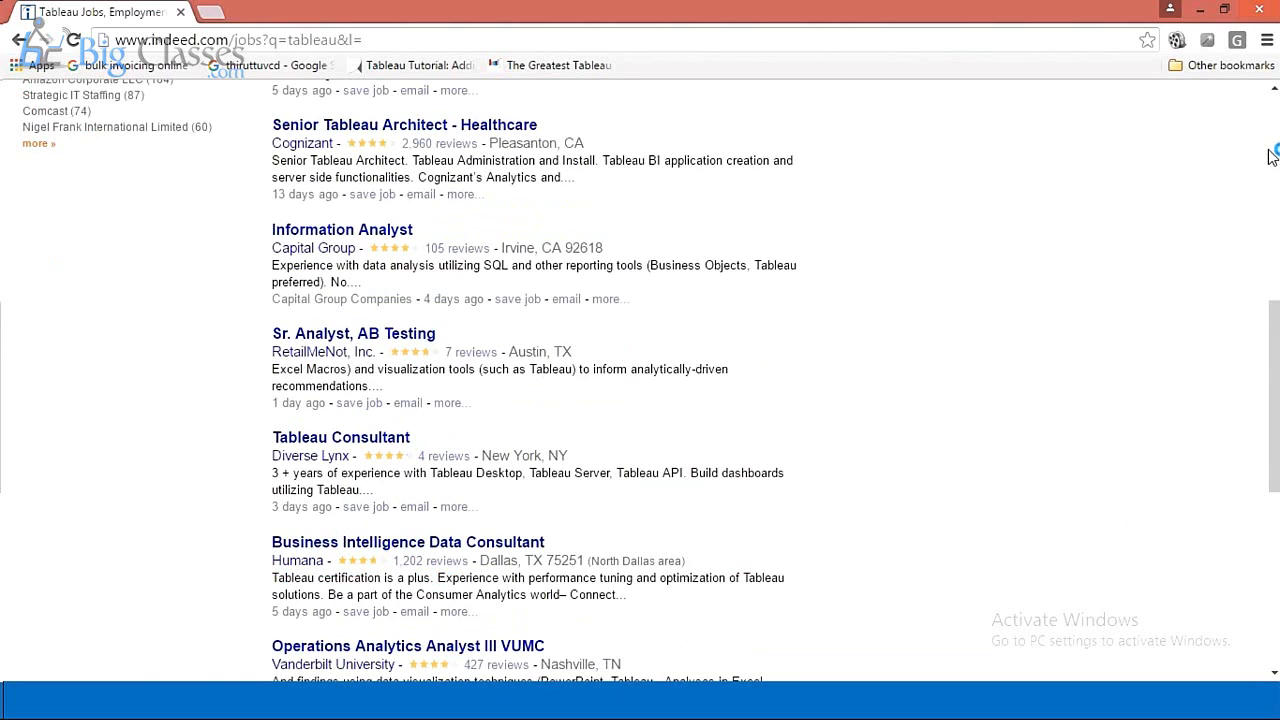
left_click(1271, 156)
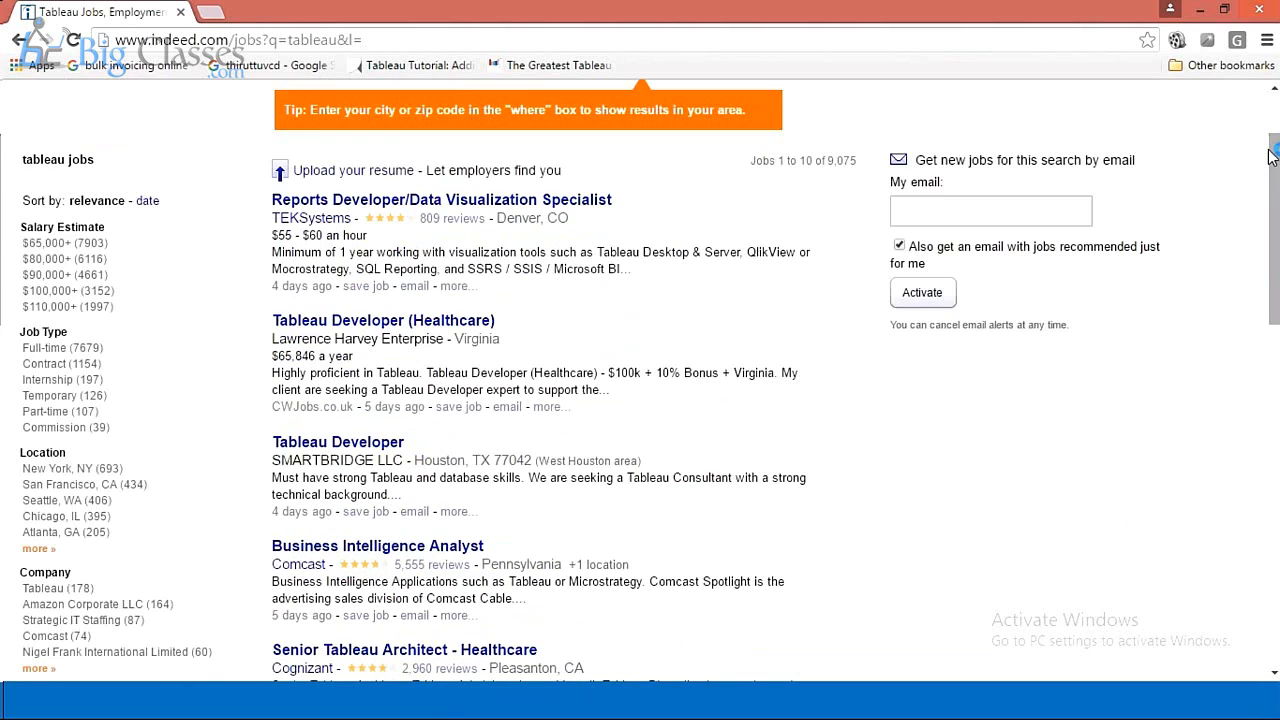
left_click_drag(1271, 157, 1271, 116)
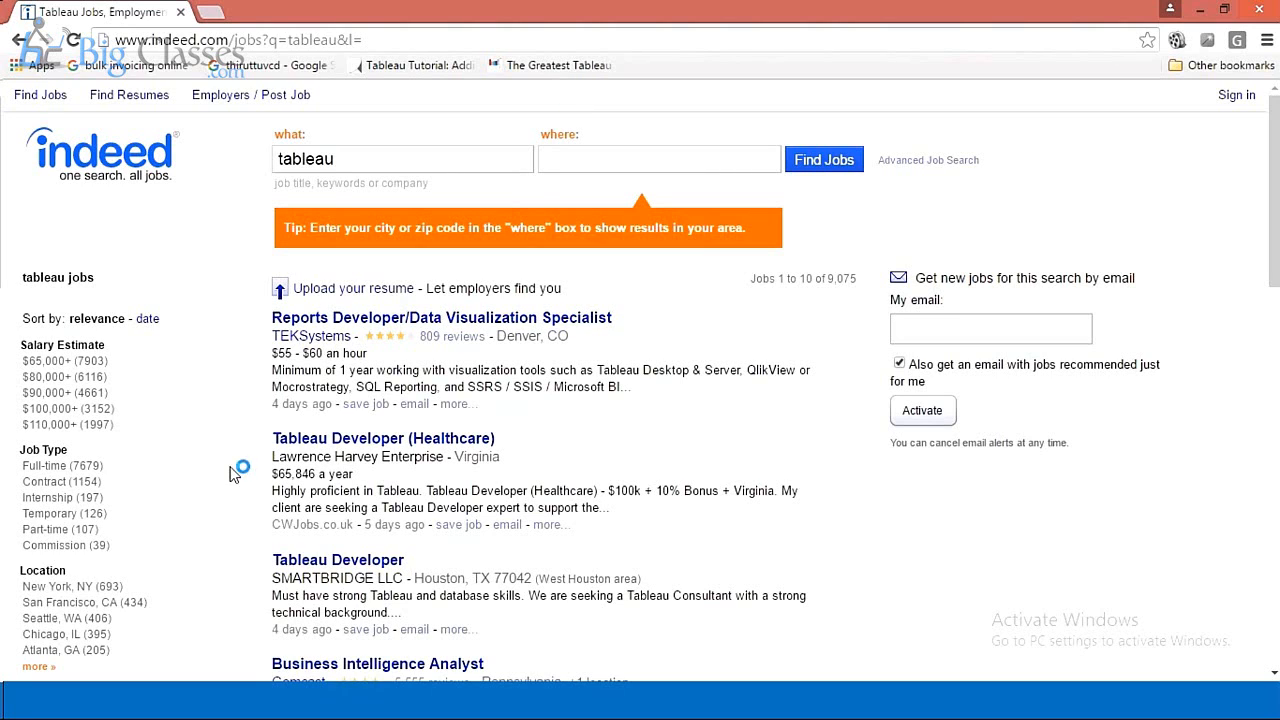
Switch to Internet Explorer and open the website tableau.com.
mouse_move(138, 717)
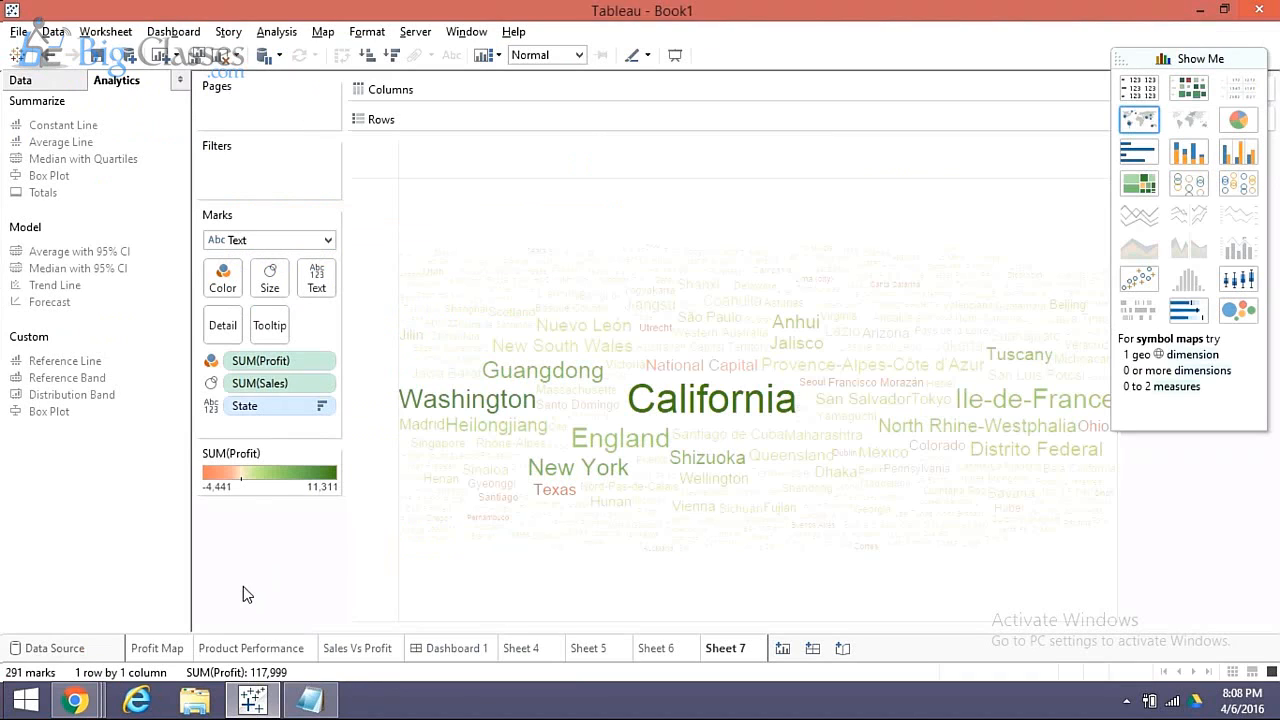
left_click(26, 704)
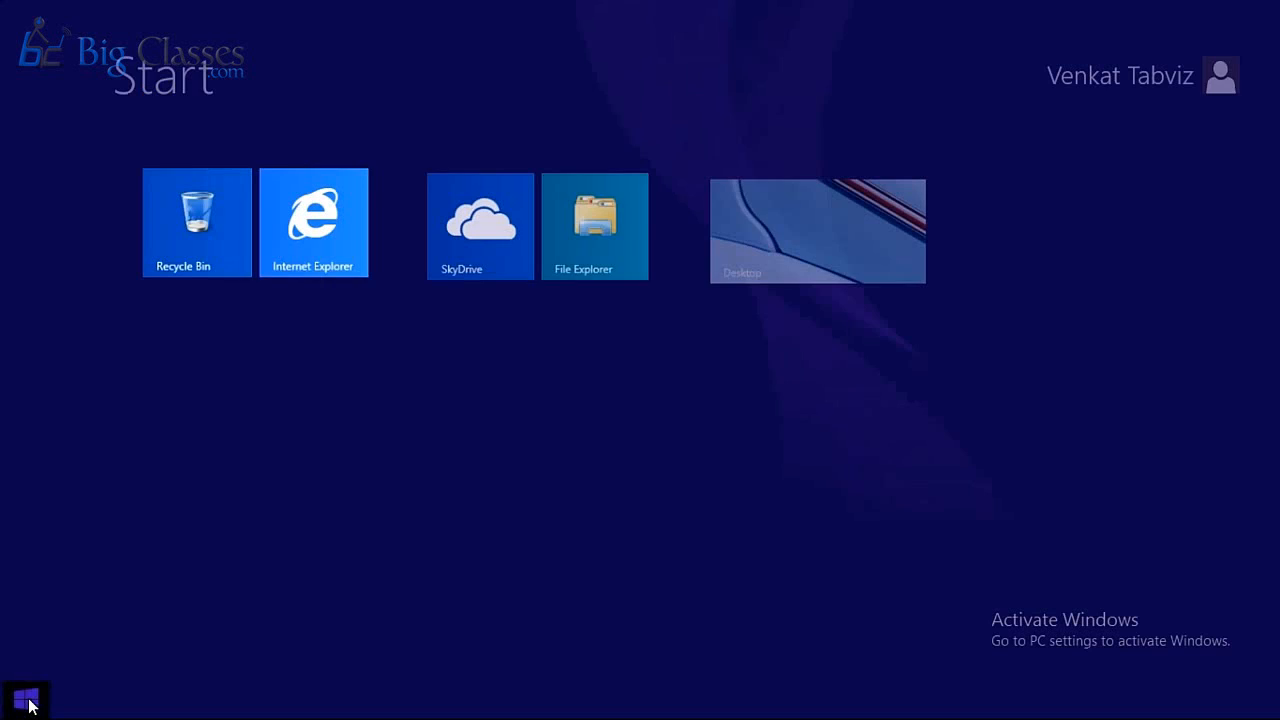
left_click(755, 250)
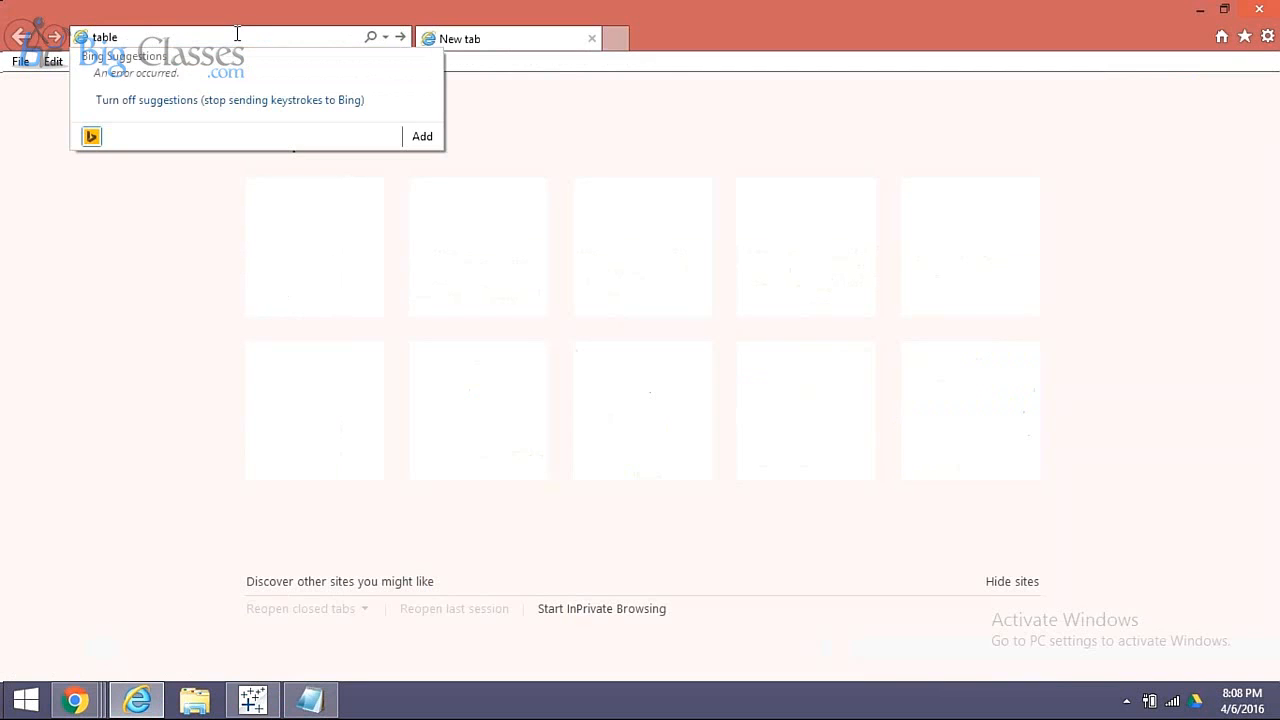
type("au.com")
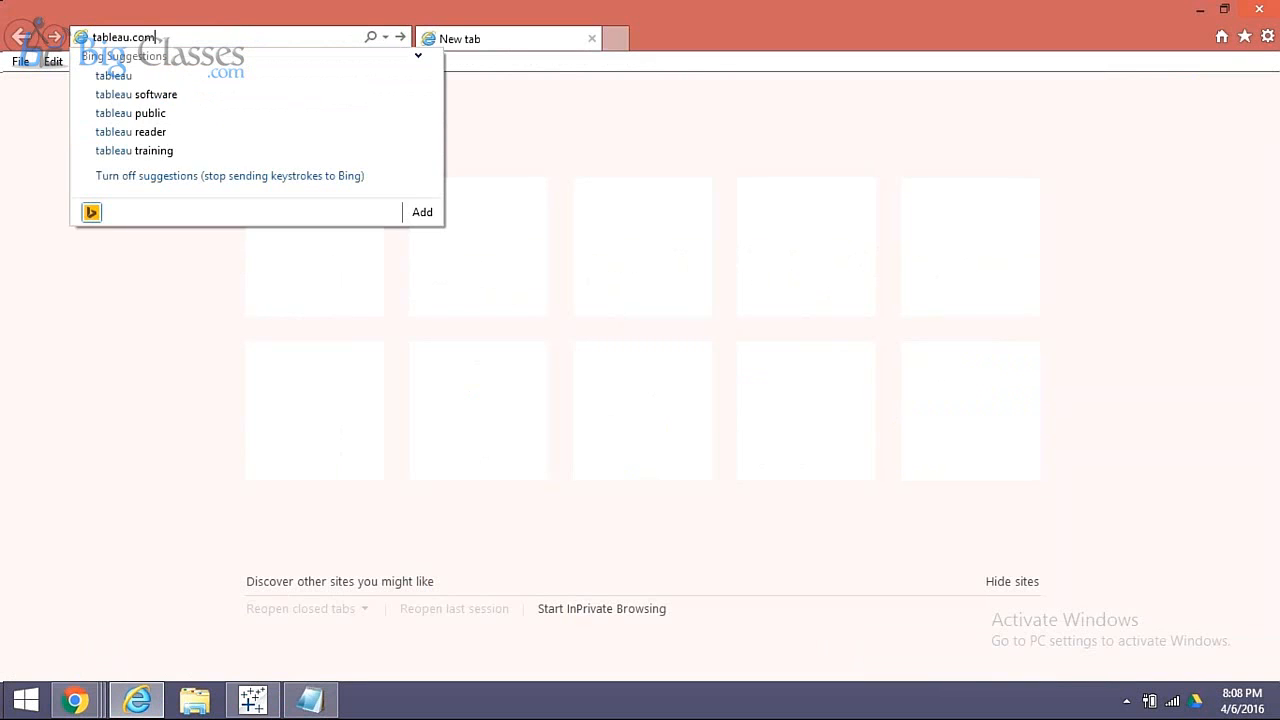
key("Return")
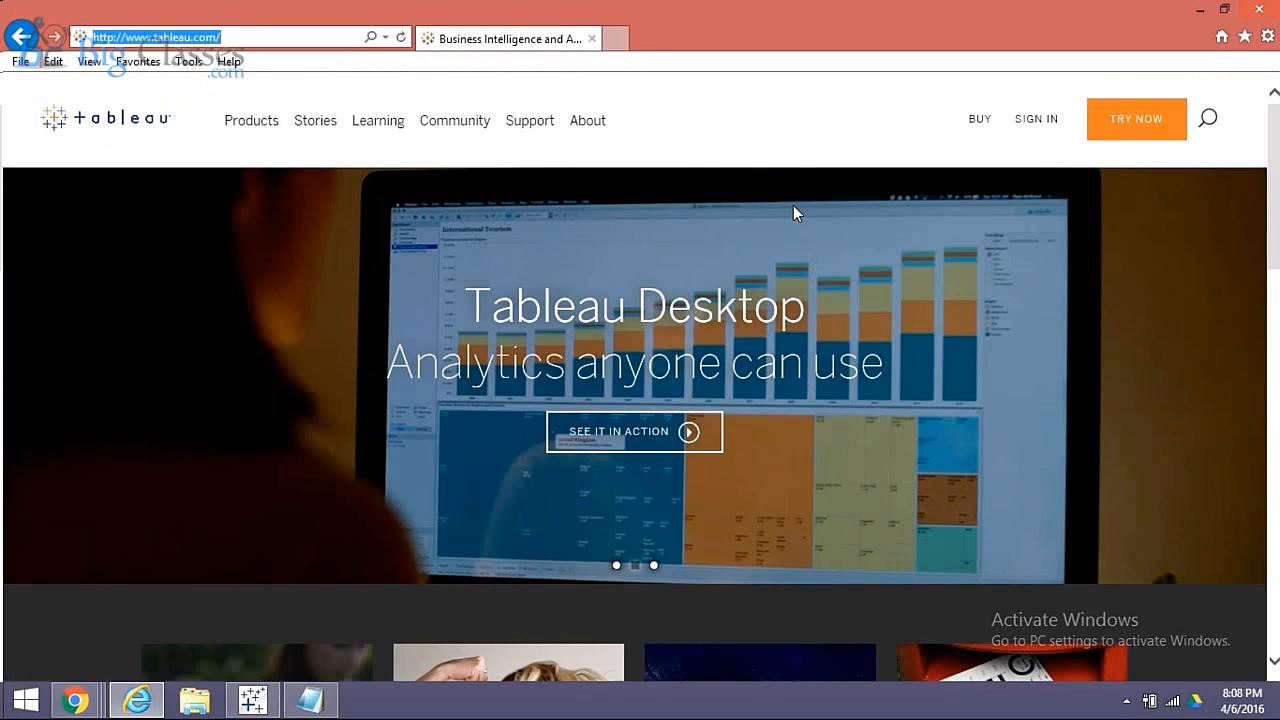
Browse the Tableau customer stories by industry and open the story "Make sense of millions of rows of stock data".
mouse_move(385, 126)
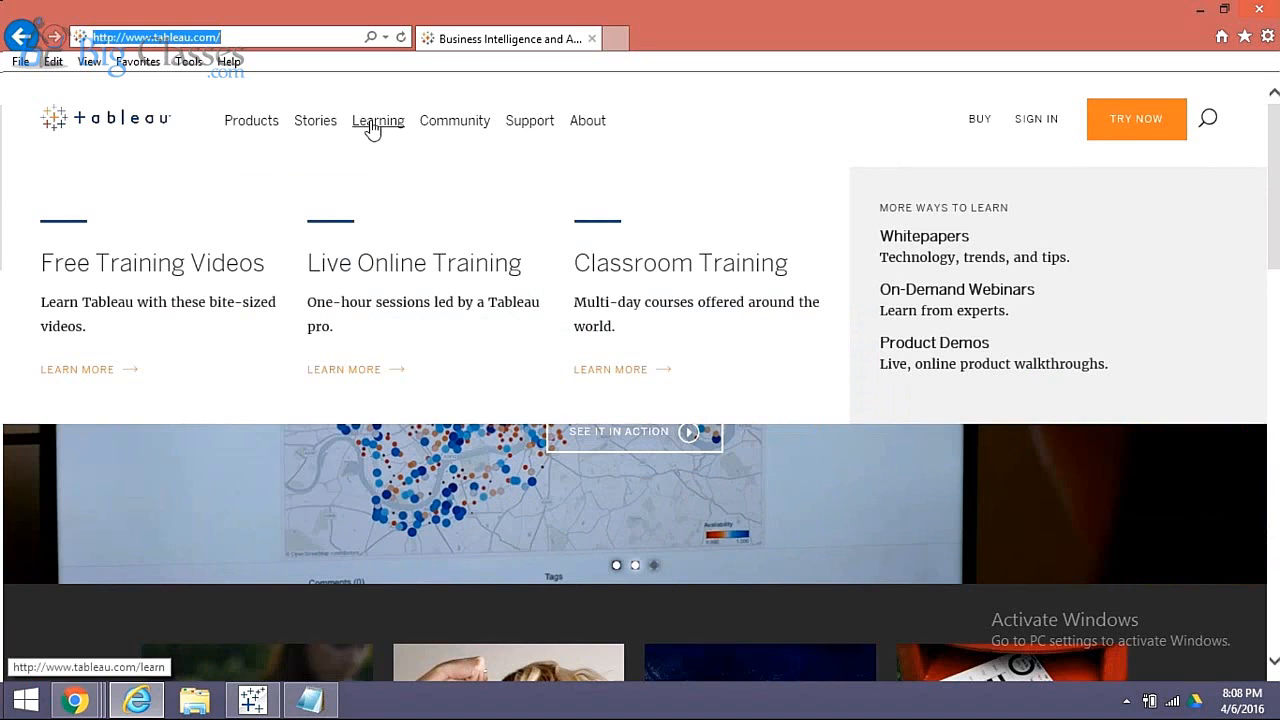
mouse_move(293, 130)
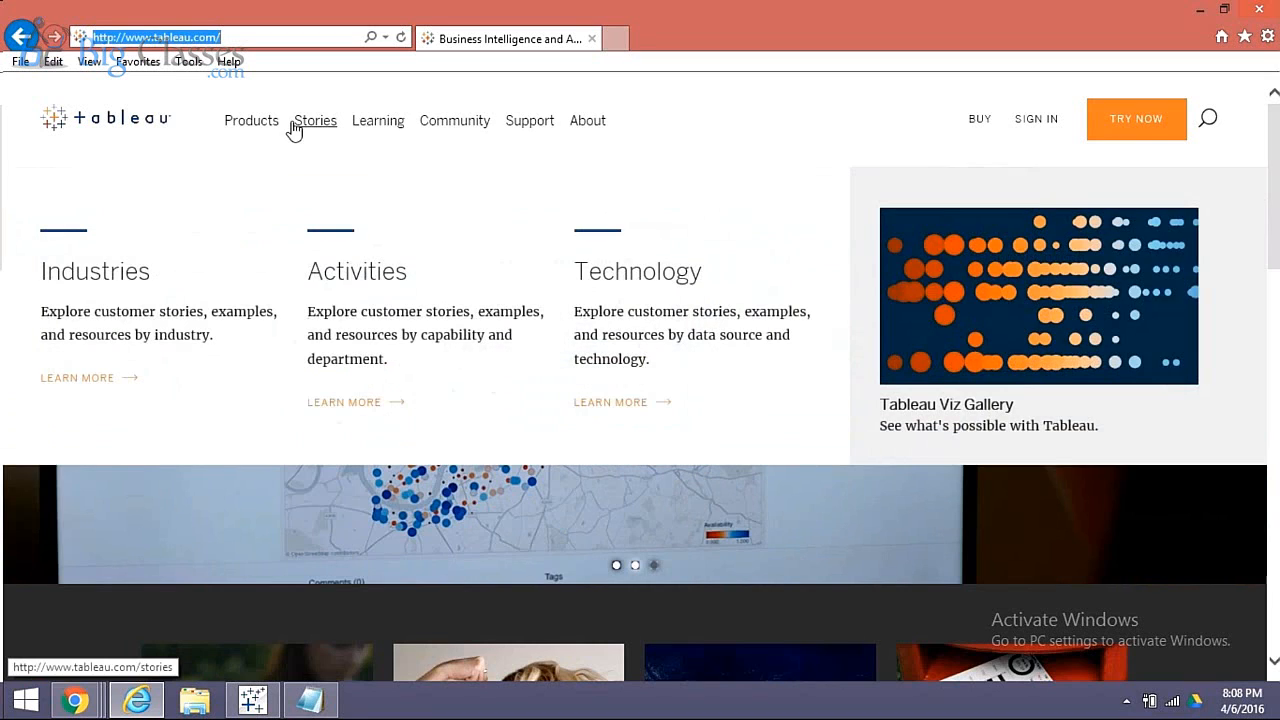
left_click(103, 273)
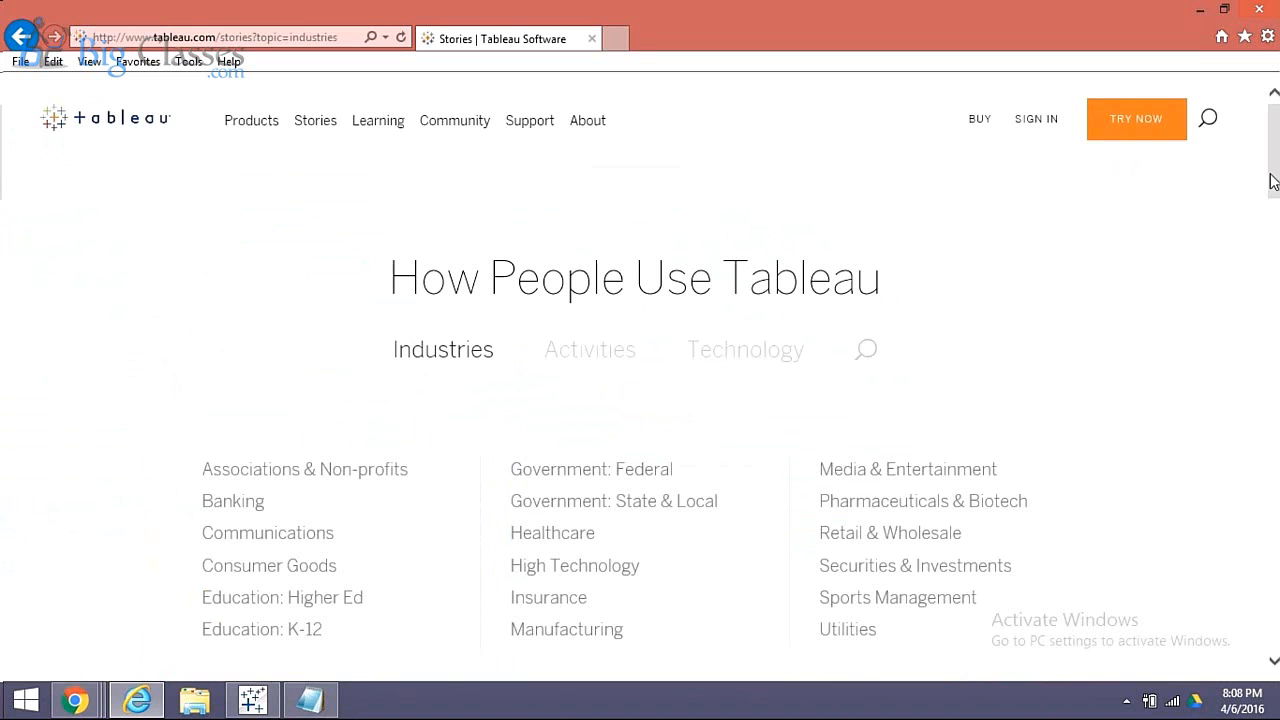
left_click_drag(1272, 181, 1274, 363)
left_click(265, 379)
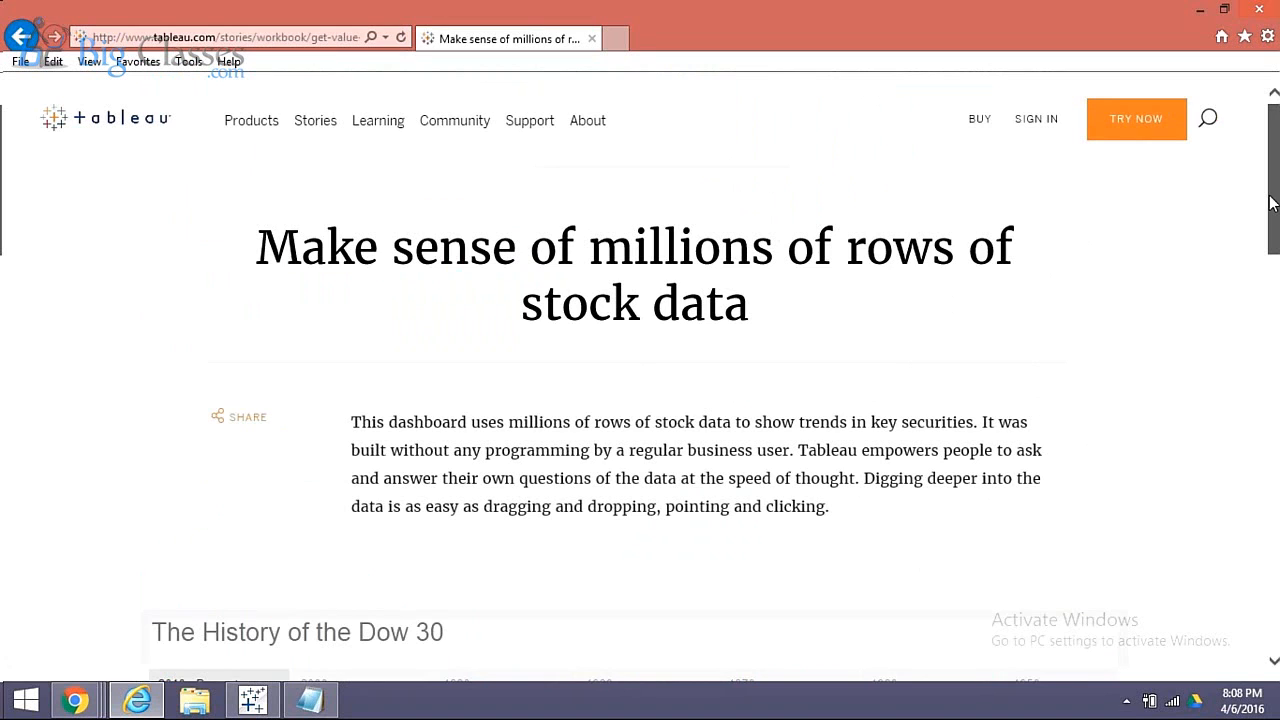
Request a download of the Dow 30 history dashboard in the Tableau Workbook format.
scroll(1272, 203, "down", 5)
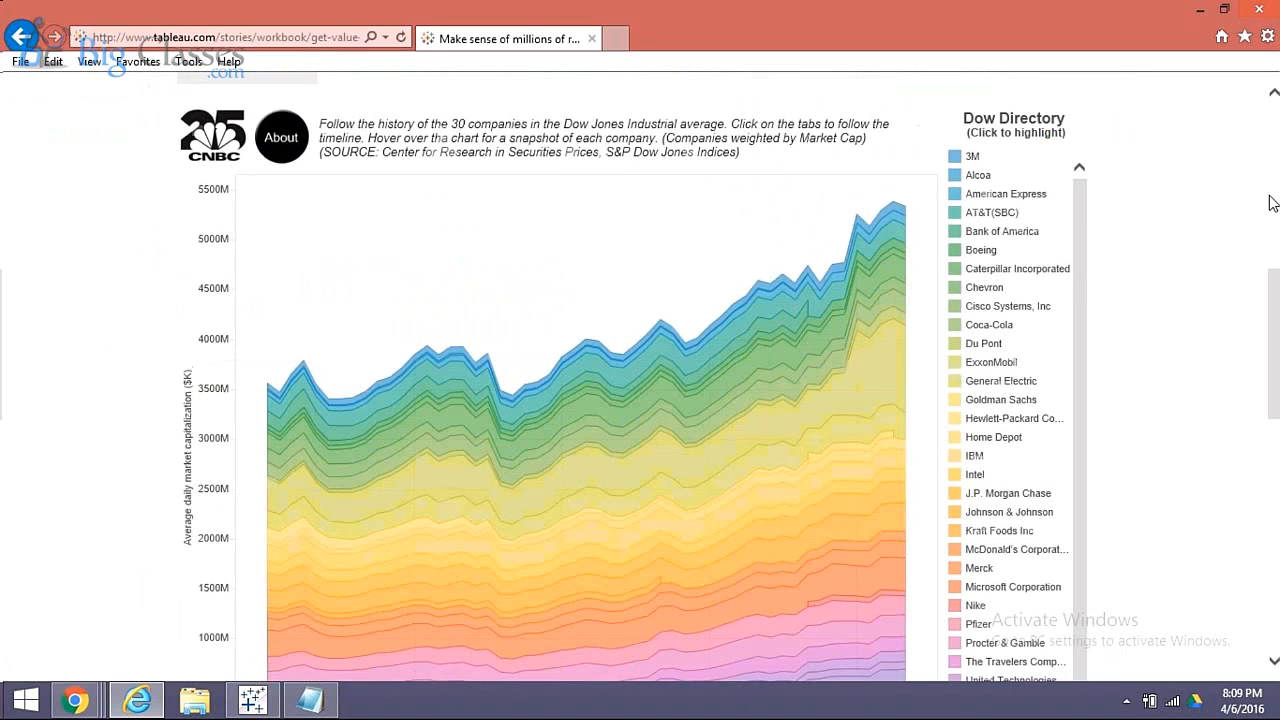
scroll(1276, 303, "down", 3)
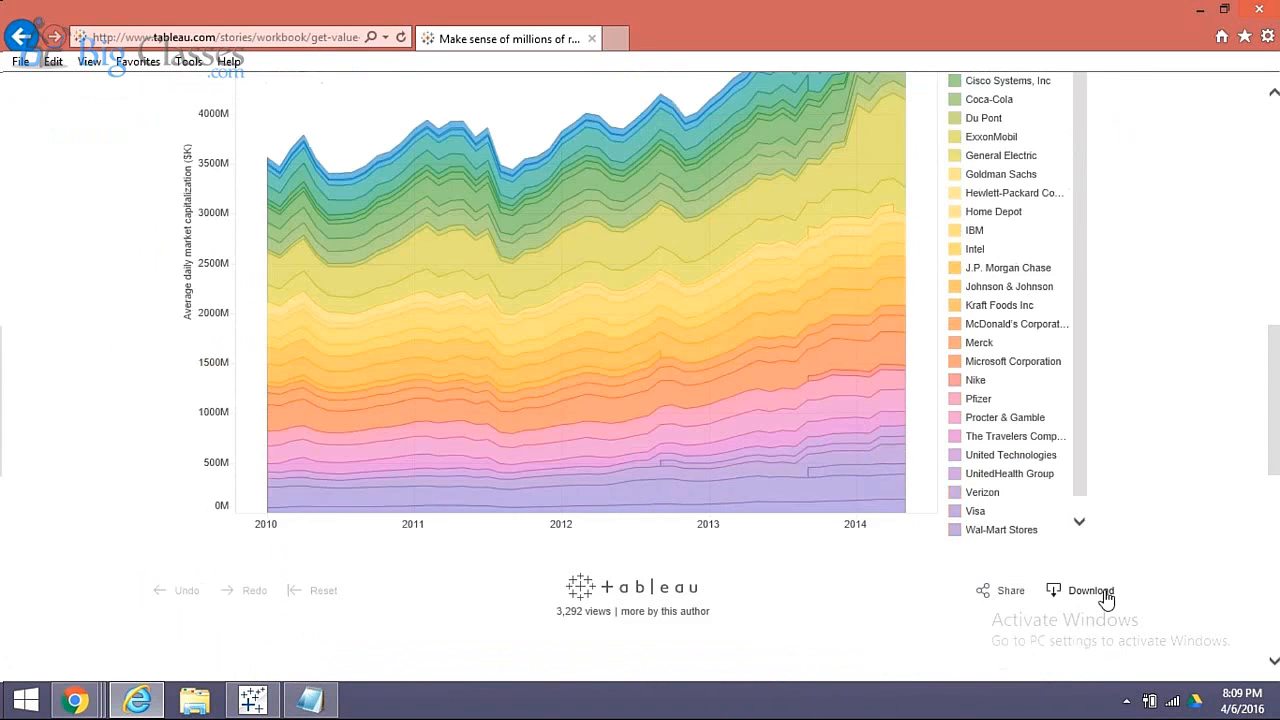
left_click(1092, 591)
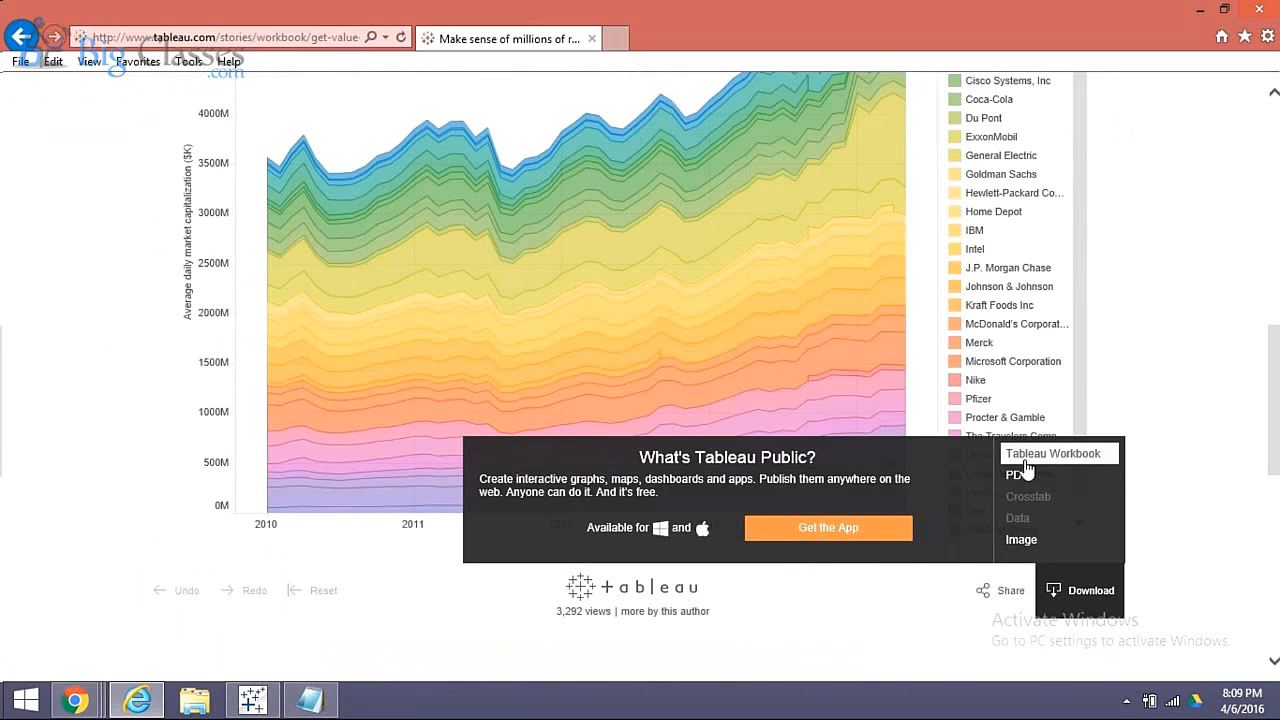
left_click(1027, 460)
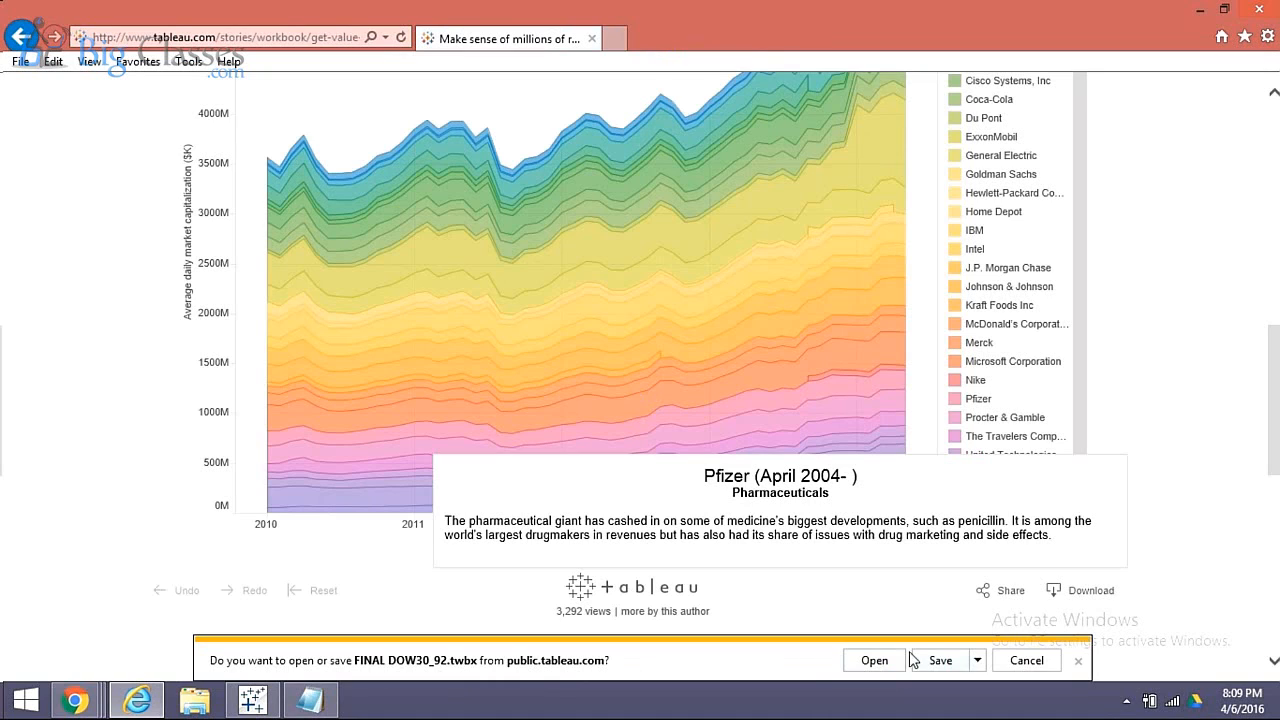
Save the downloaded file to the Desktop as FINAL DOW30_92, a Tableau Packaged Workbook.
left_click(970, 660)
left_click(968, 659)
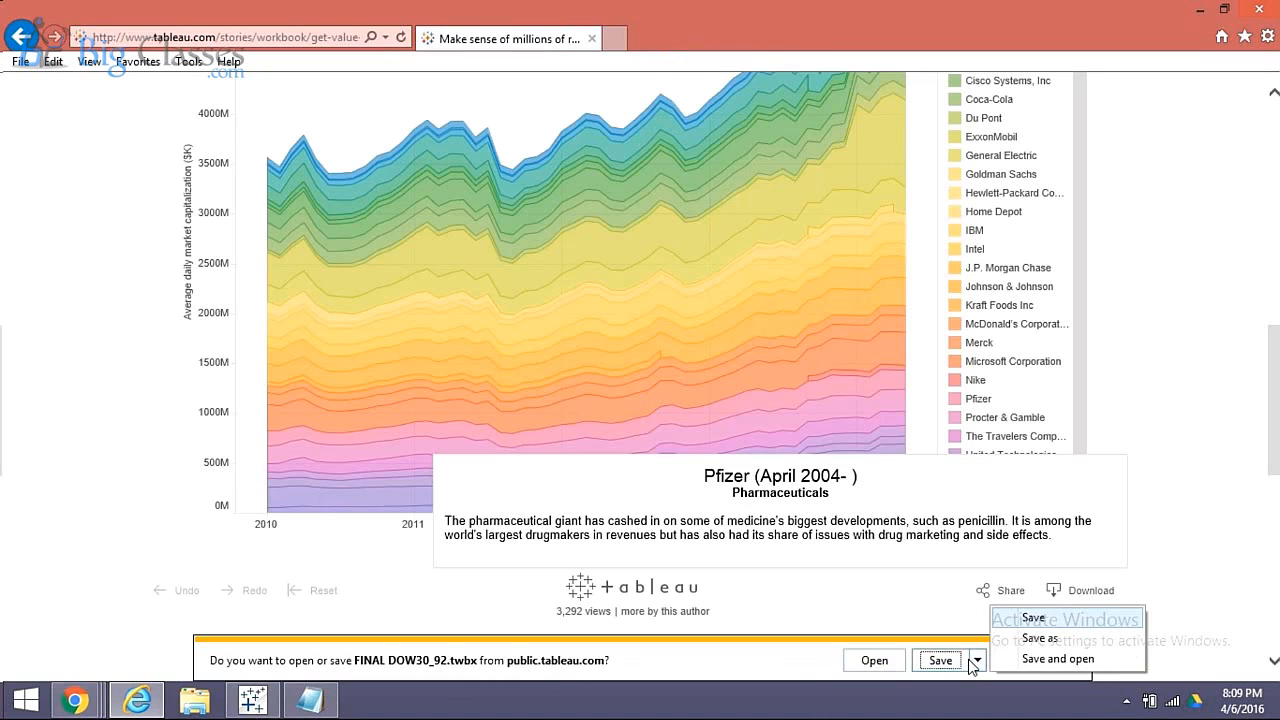
left_click(1015, 638)
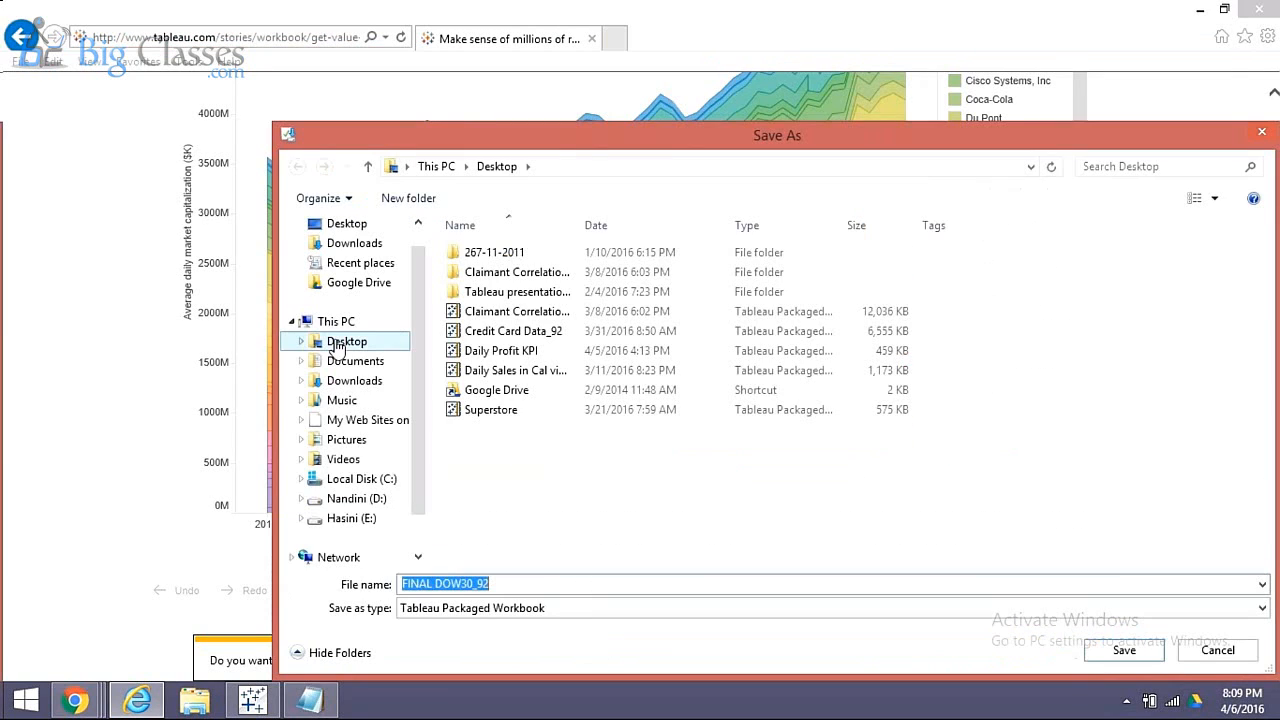
left_click(909, 534)
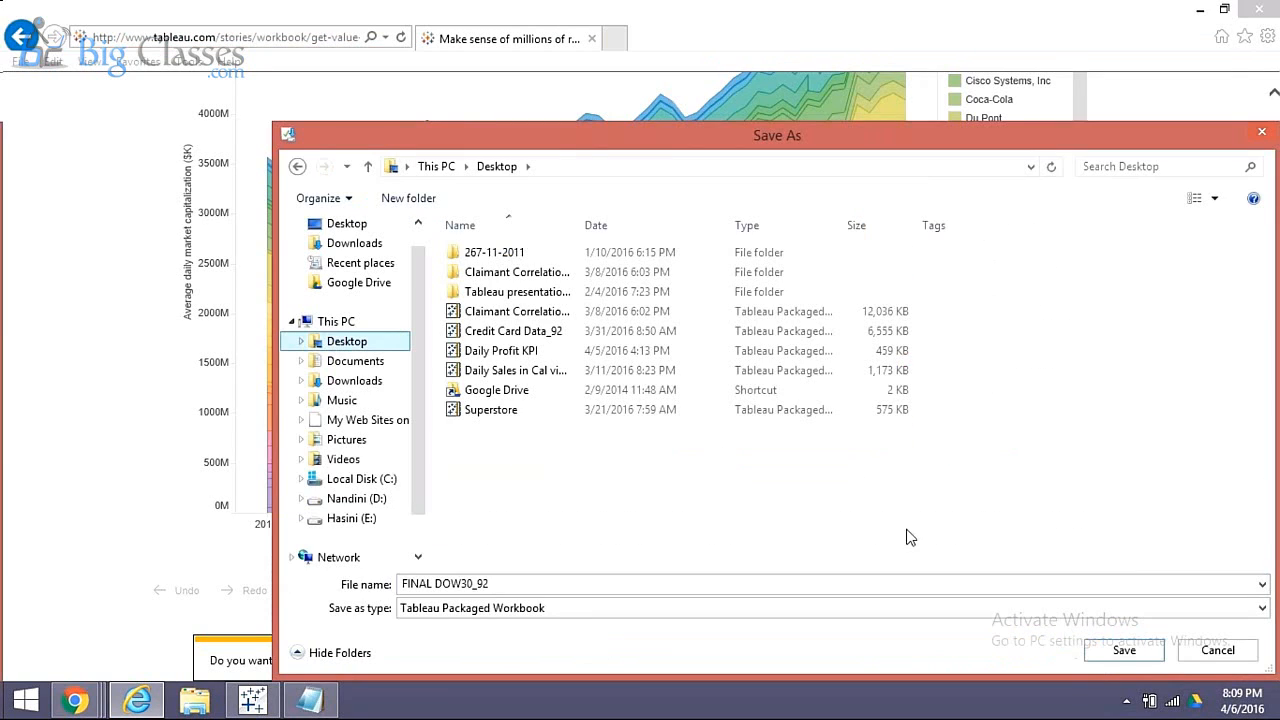
left_click(1122, 651)
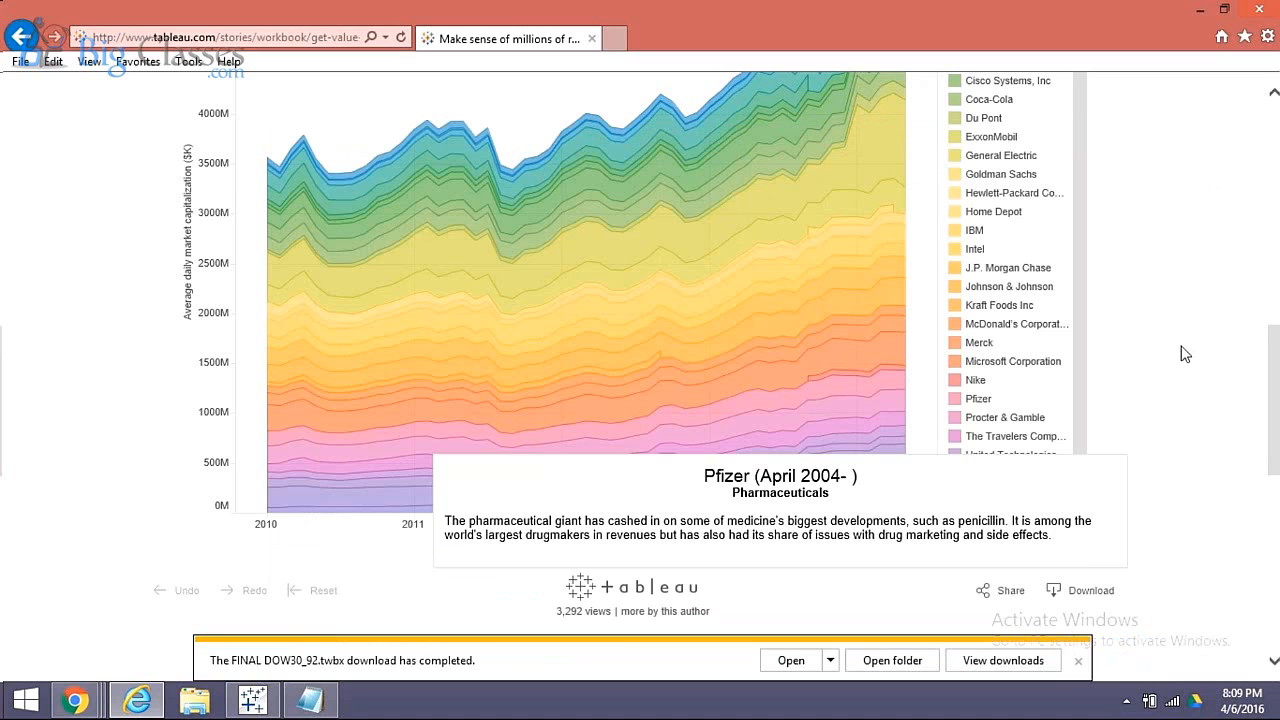
Switch to the blank Tableau workbook window and open the FINAL DOW30_92 packaged workbook from the Desktop.
key("super+d")
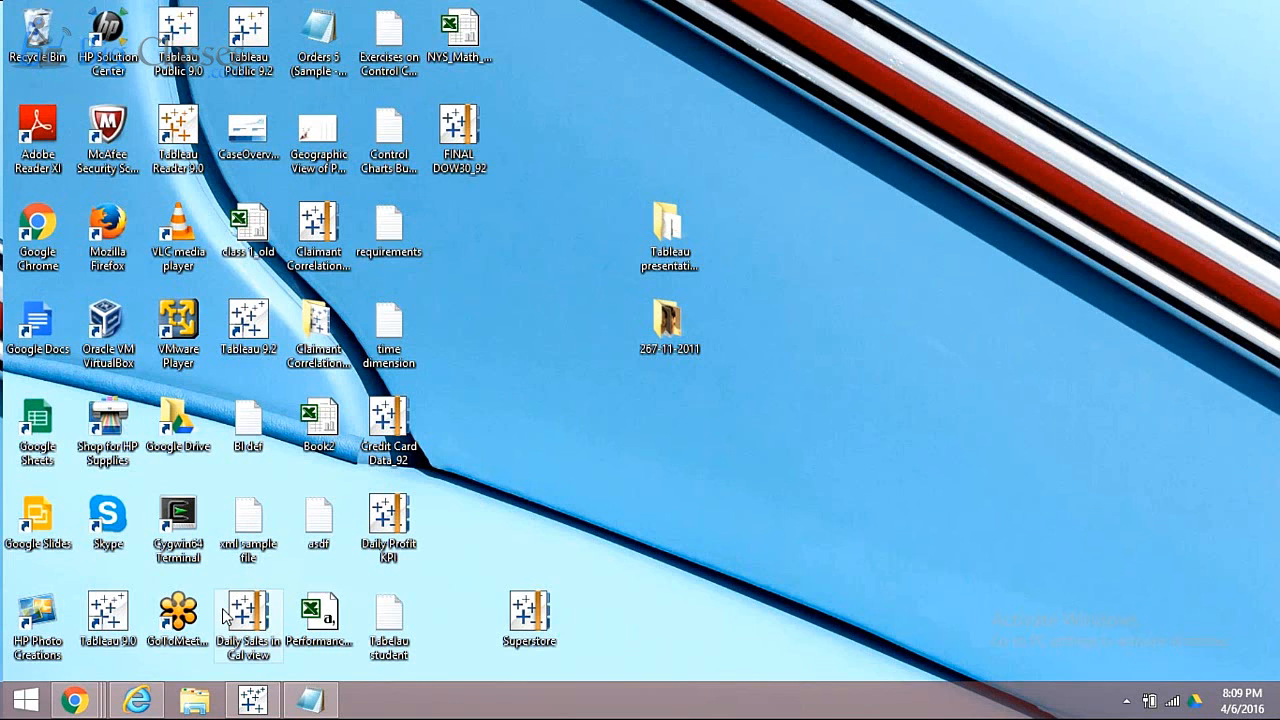
key("super+d")
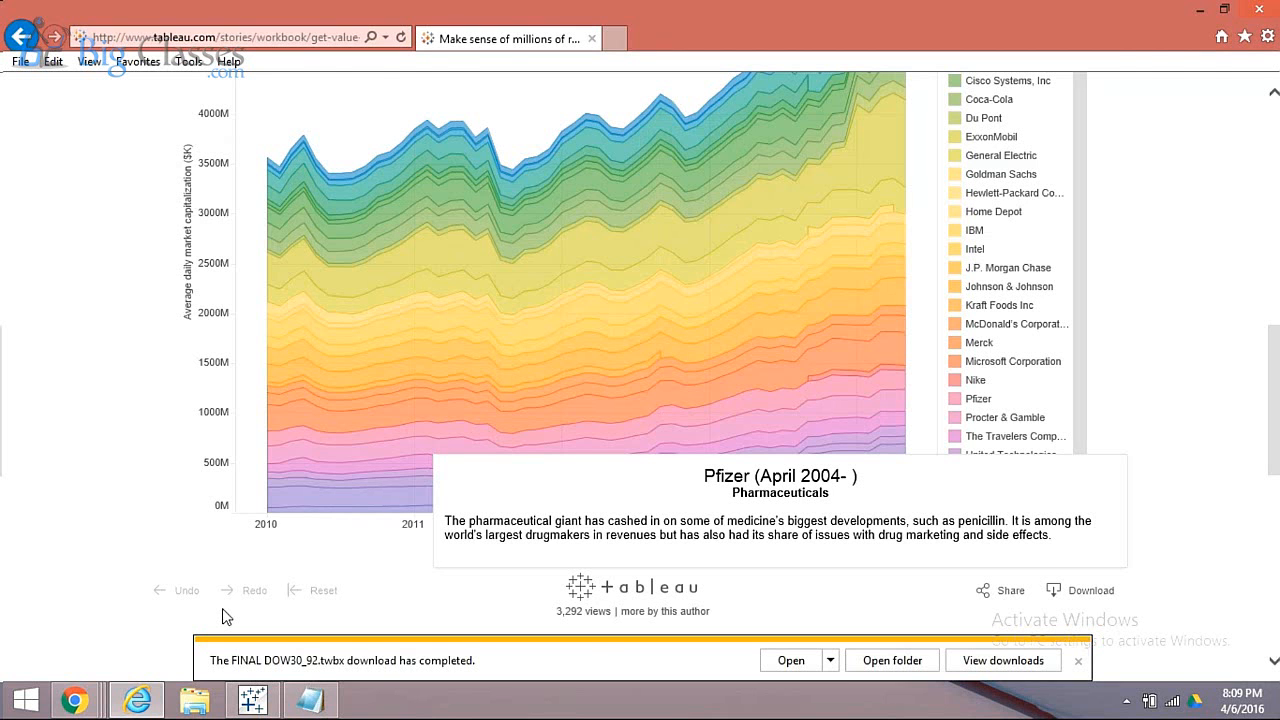
left_click(252, 700)
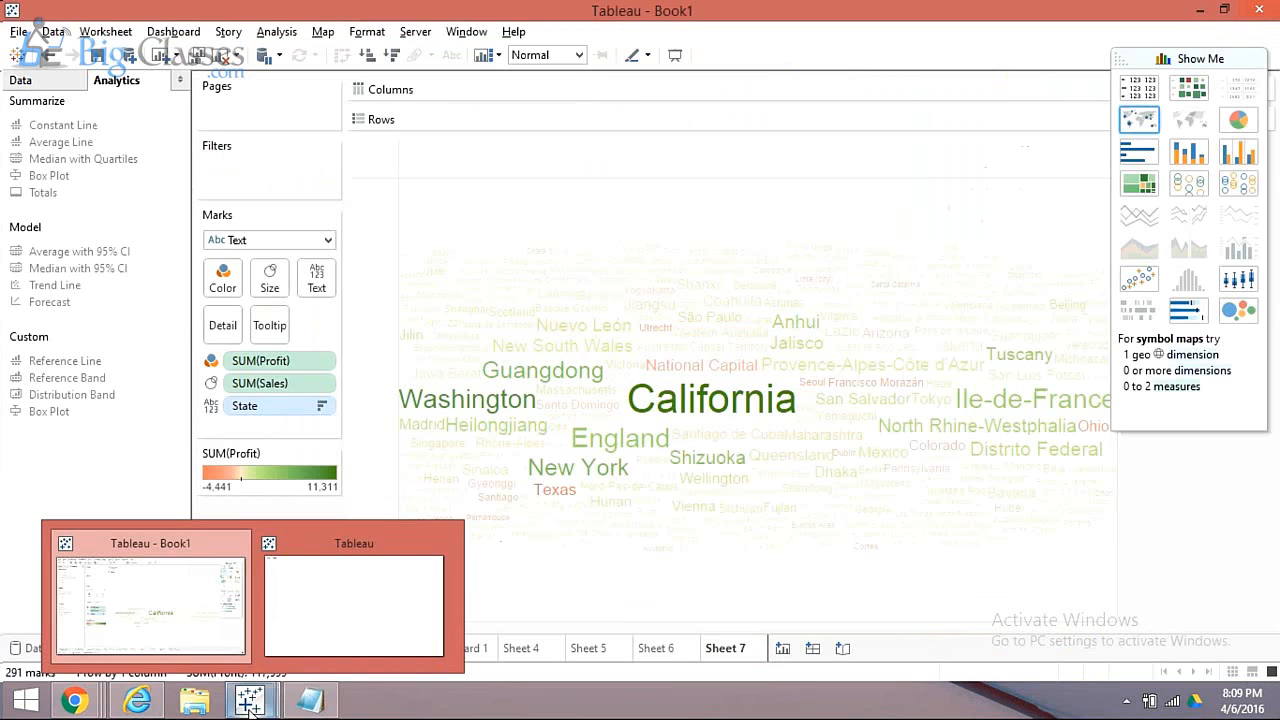
left_click(330, 632)
left_click(20, 31)
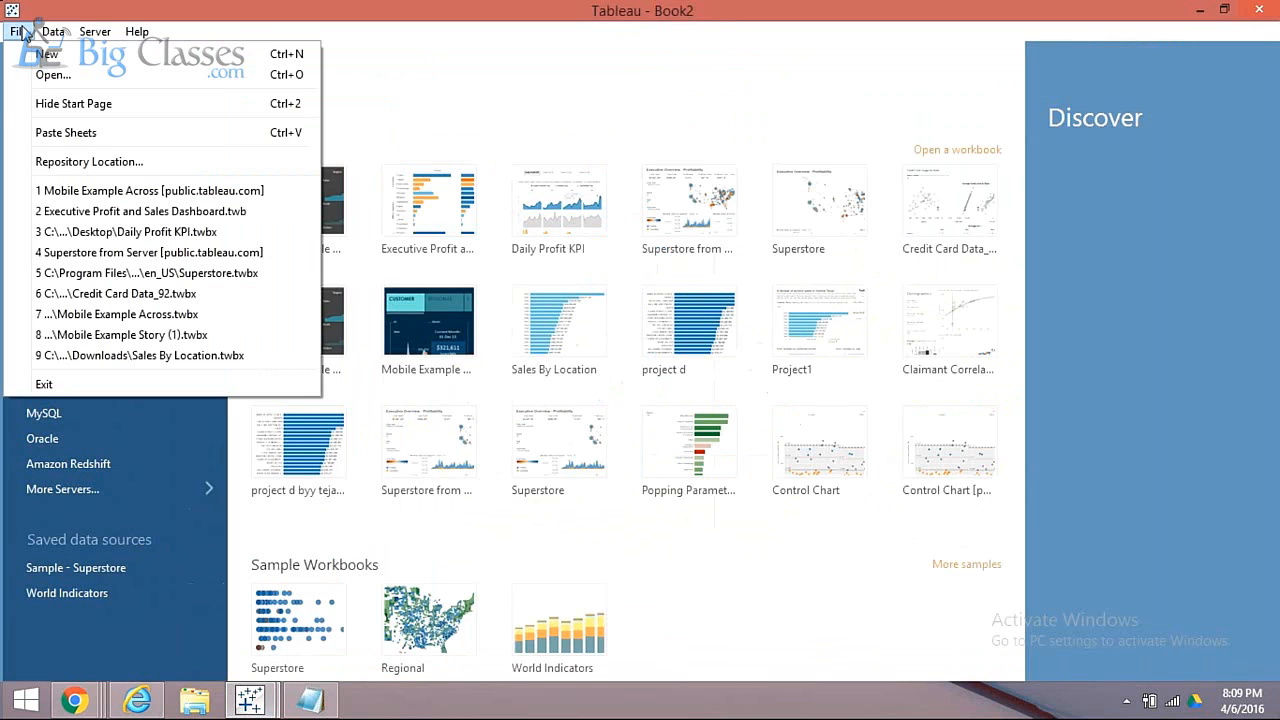
left_click(20, 31)
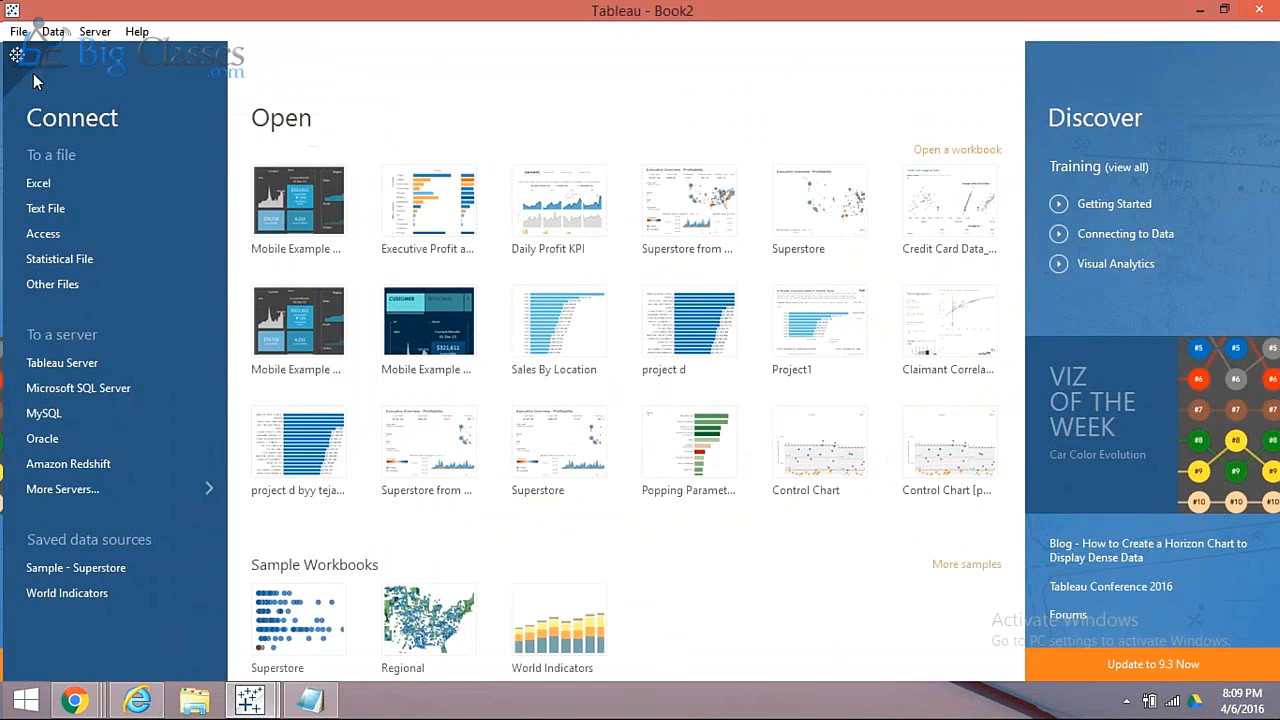
key("ctrl+o")
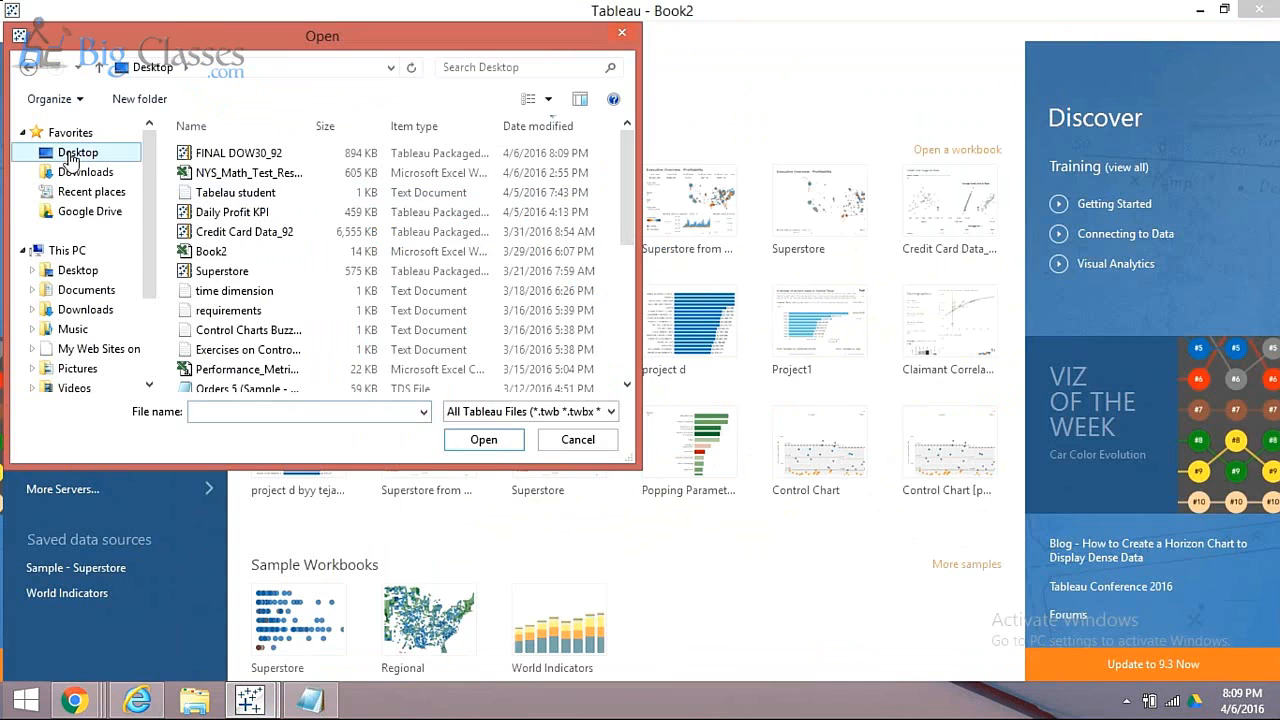
left_click(240, 154)
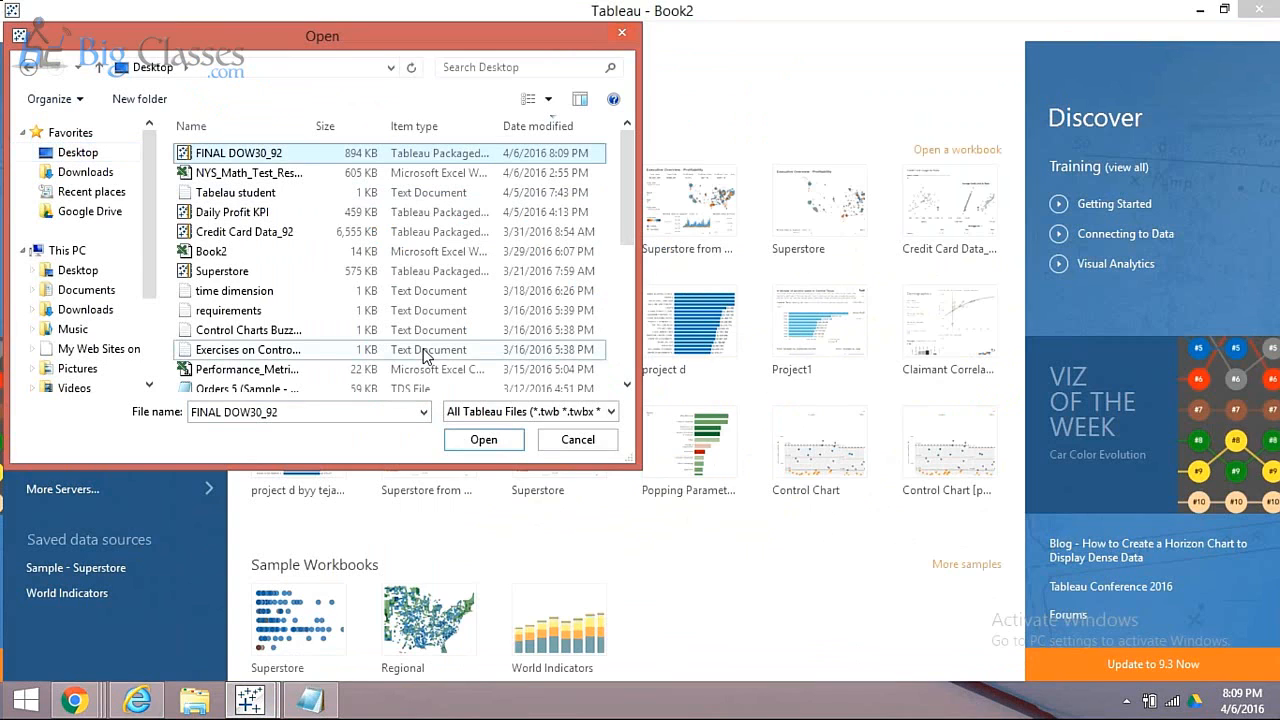
left_click(465, 440)
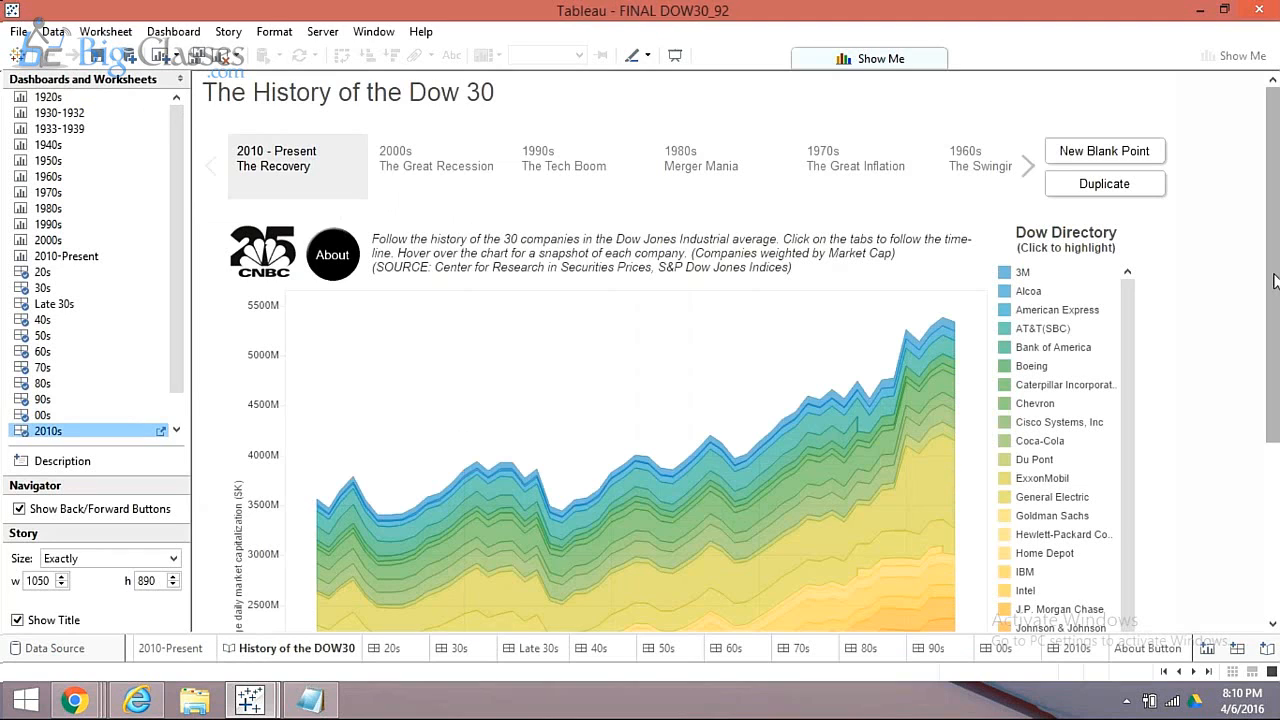
Examine the History of the Dow 30 story, the 2010-Present worksheet, and the 30s and Late 30s dashboards.
scroll(1275, 282, "down", 3)
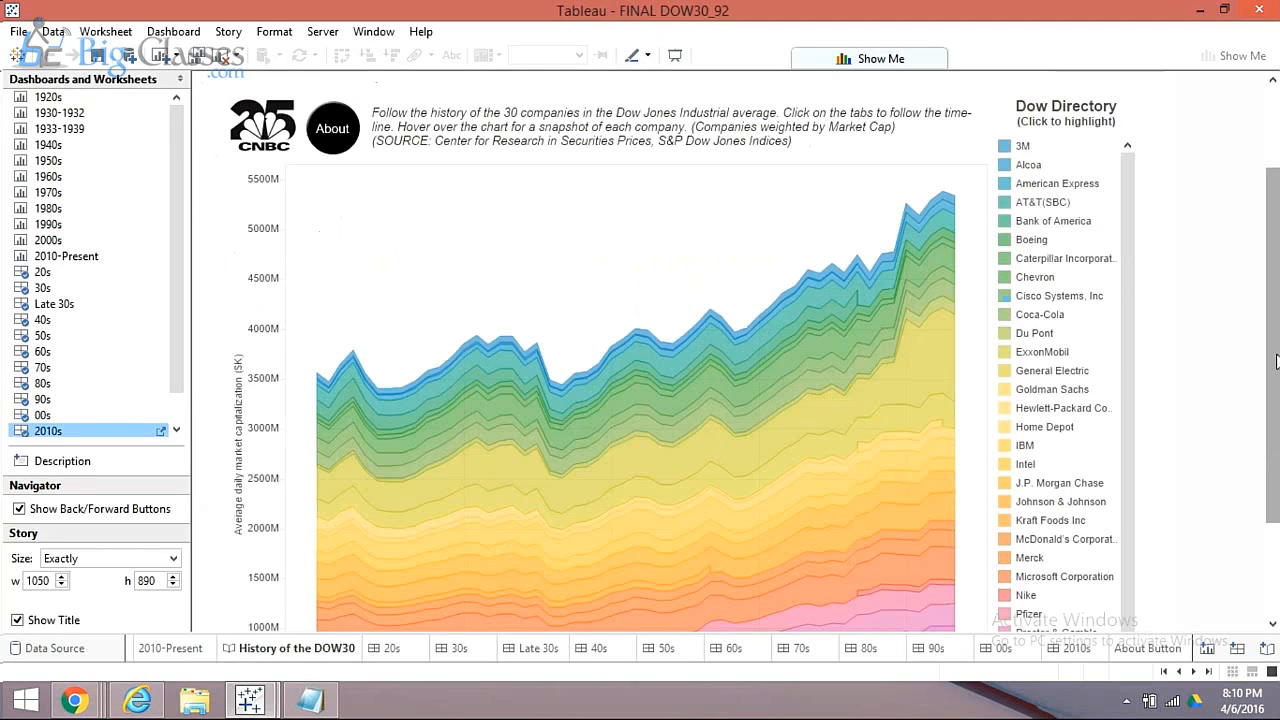
left_click(152, 655)
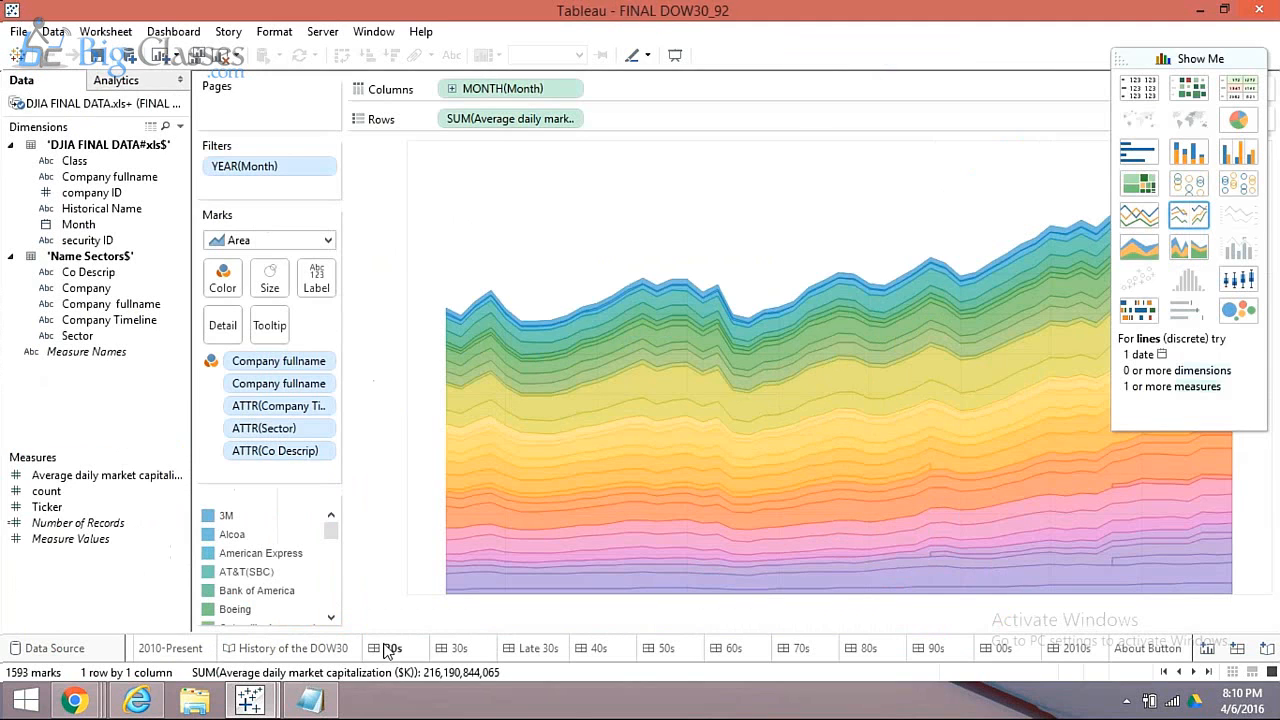
left_click(458, 649)
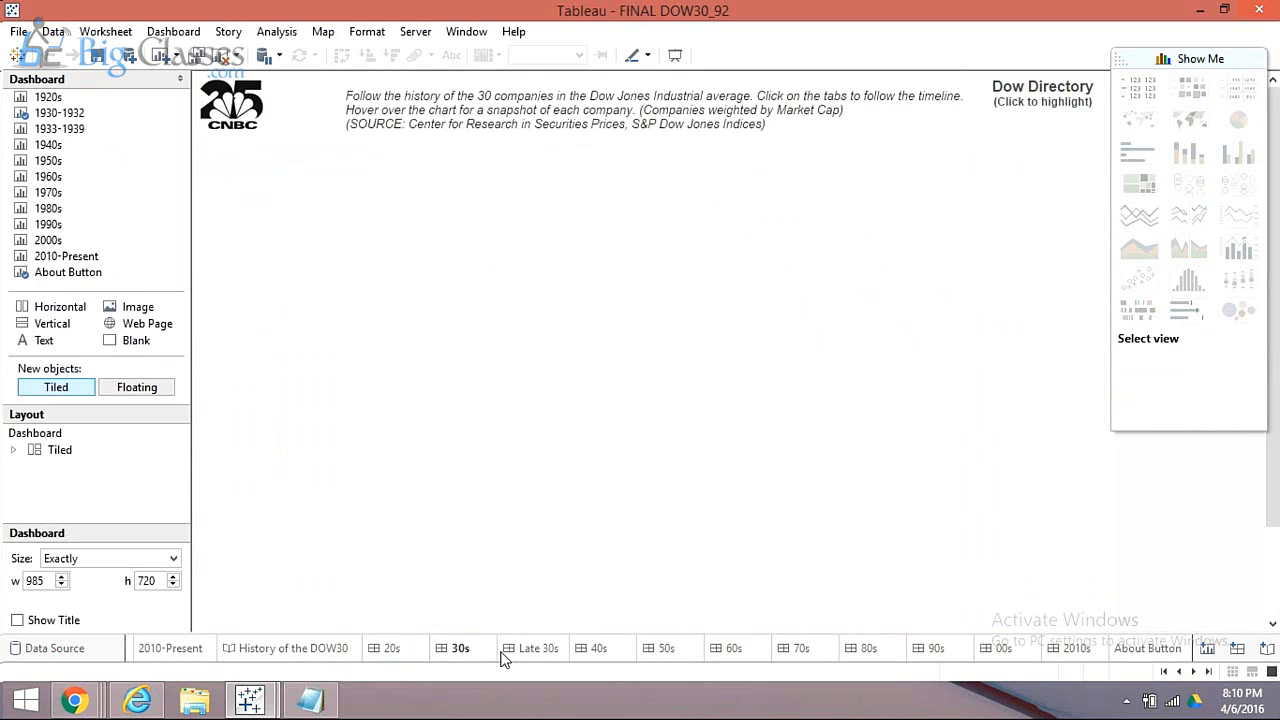
left_click(513, 659)
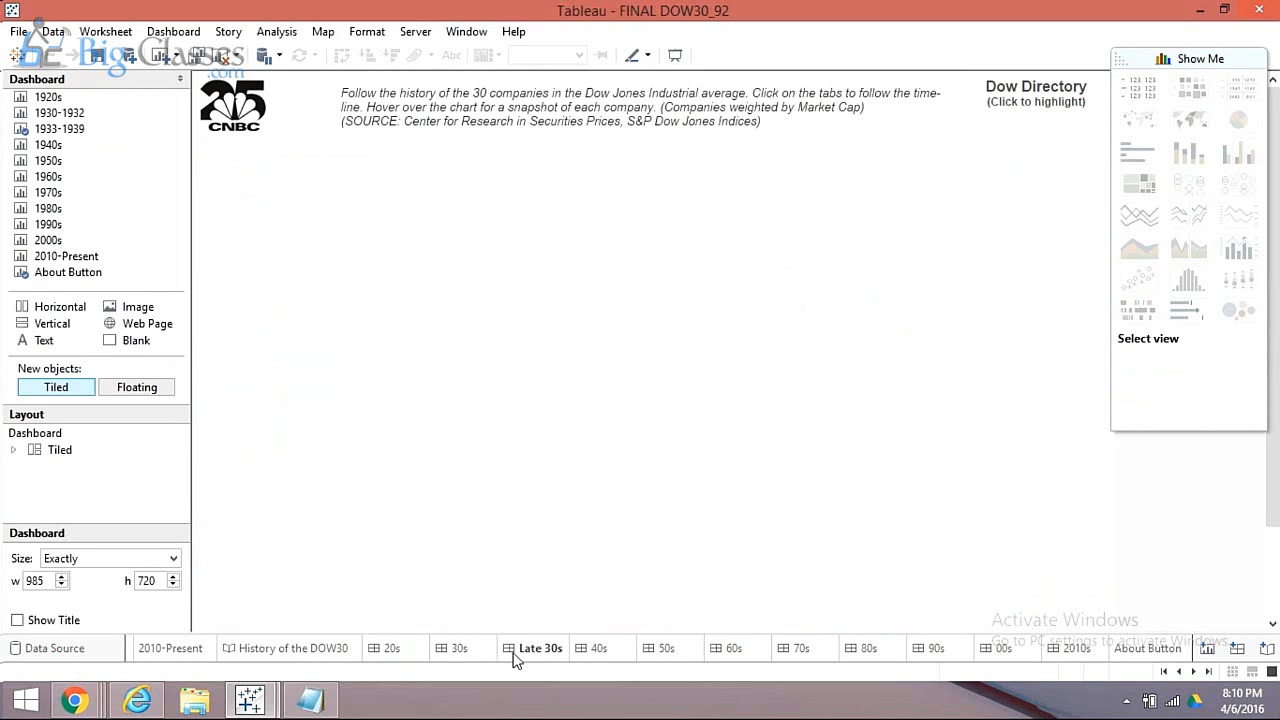
left_click(586, 650)
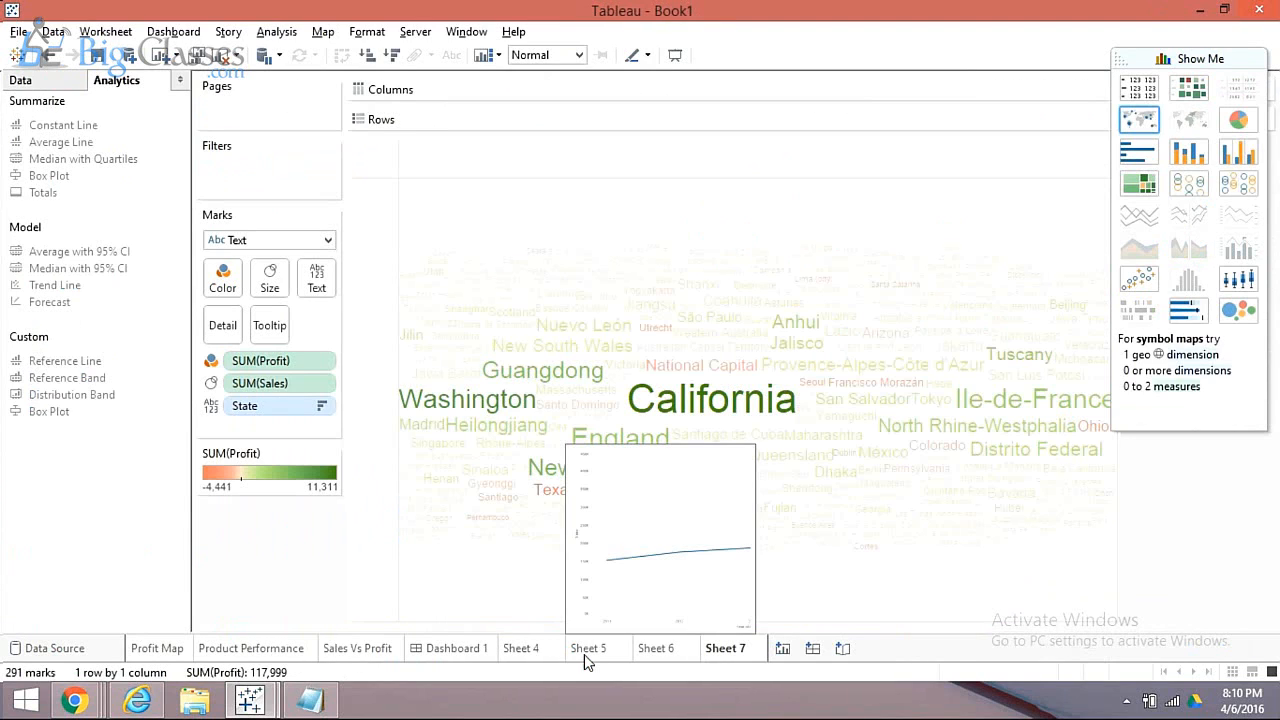
Switch to the presentation showing the Tableau Job Market slide.
key("alt+Tab")
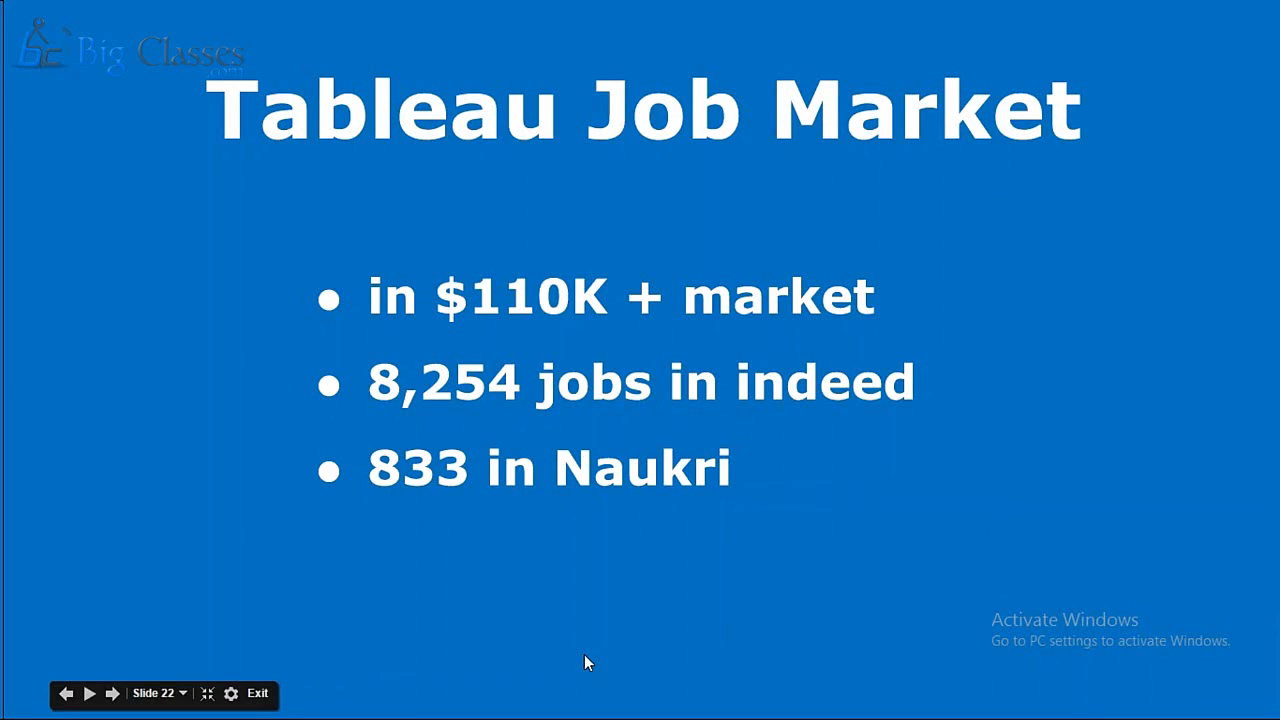